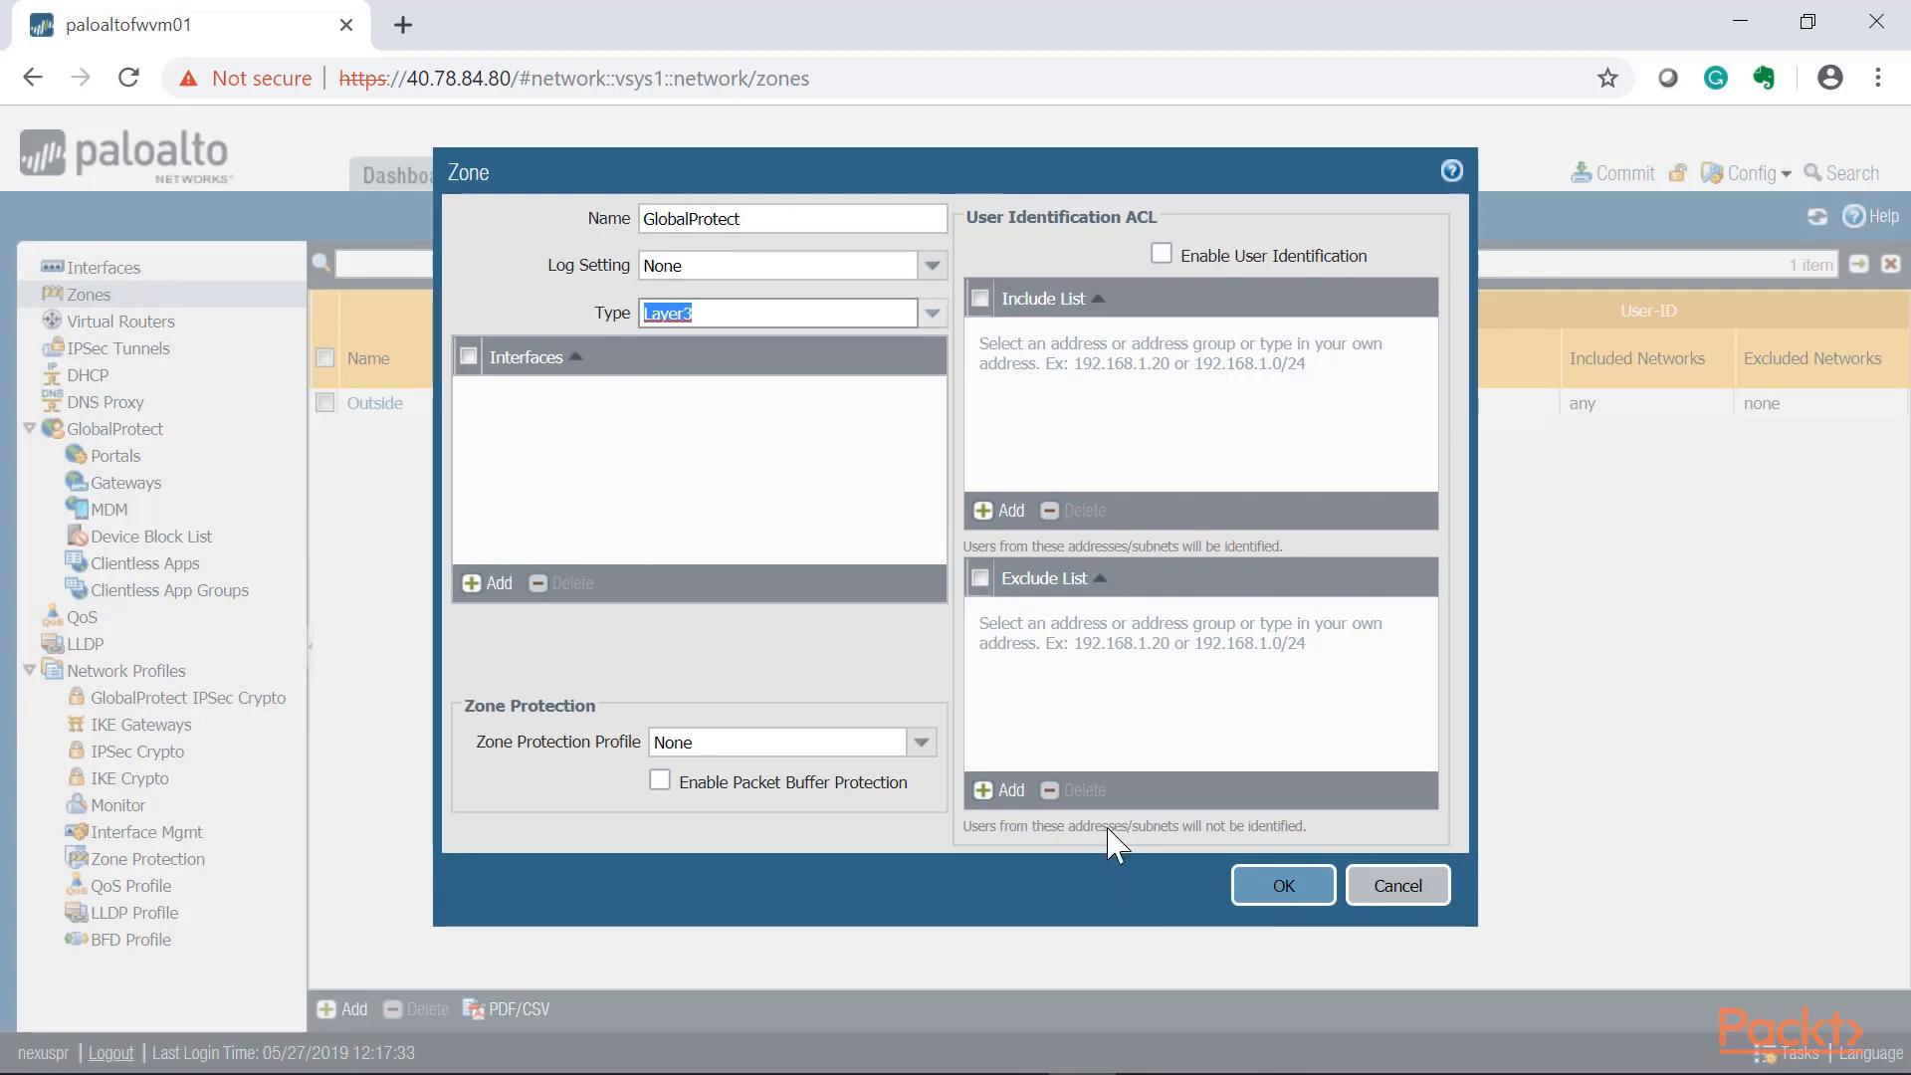
# Save the new Layer3 zone GlobalProtect and compare the tunnel interfaces with the zone list.
pyautogui.click(1292, 888)
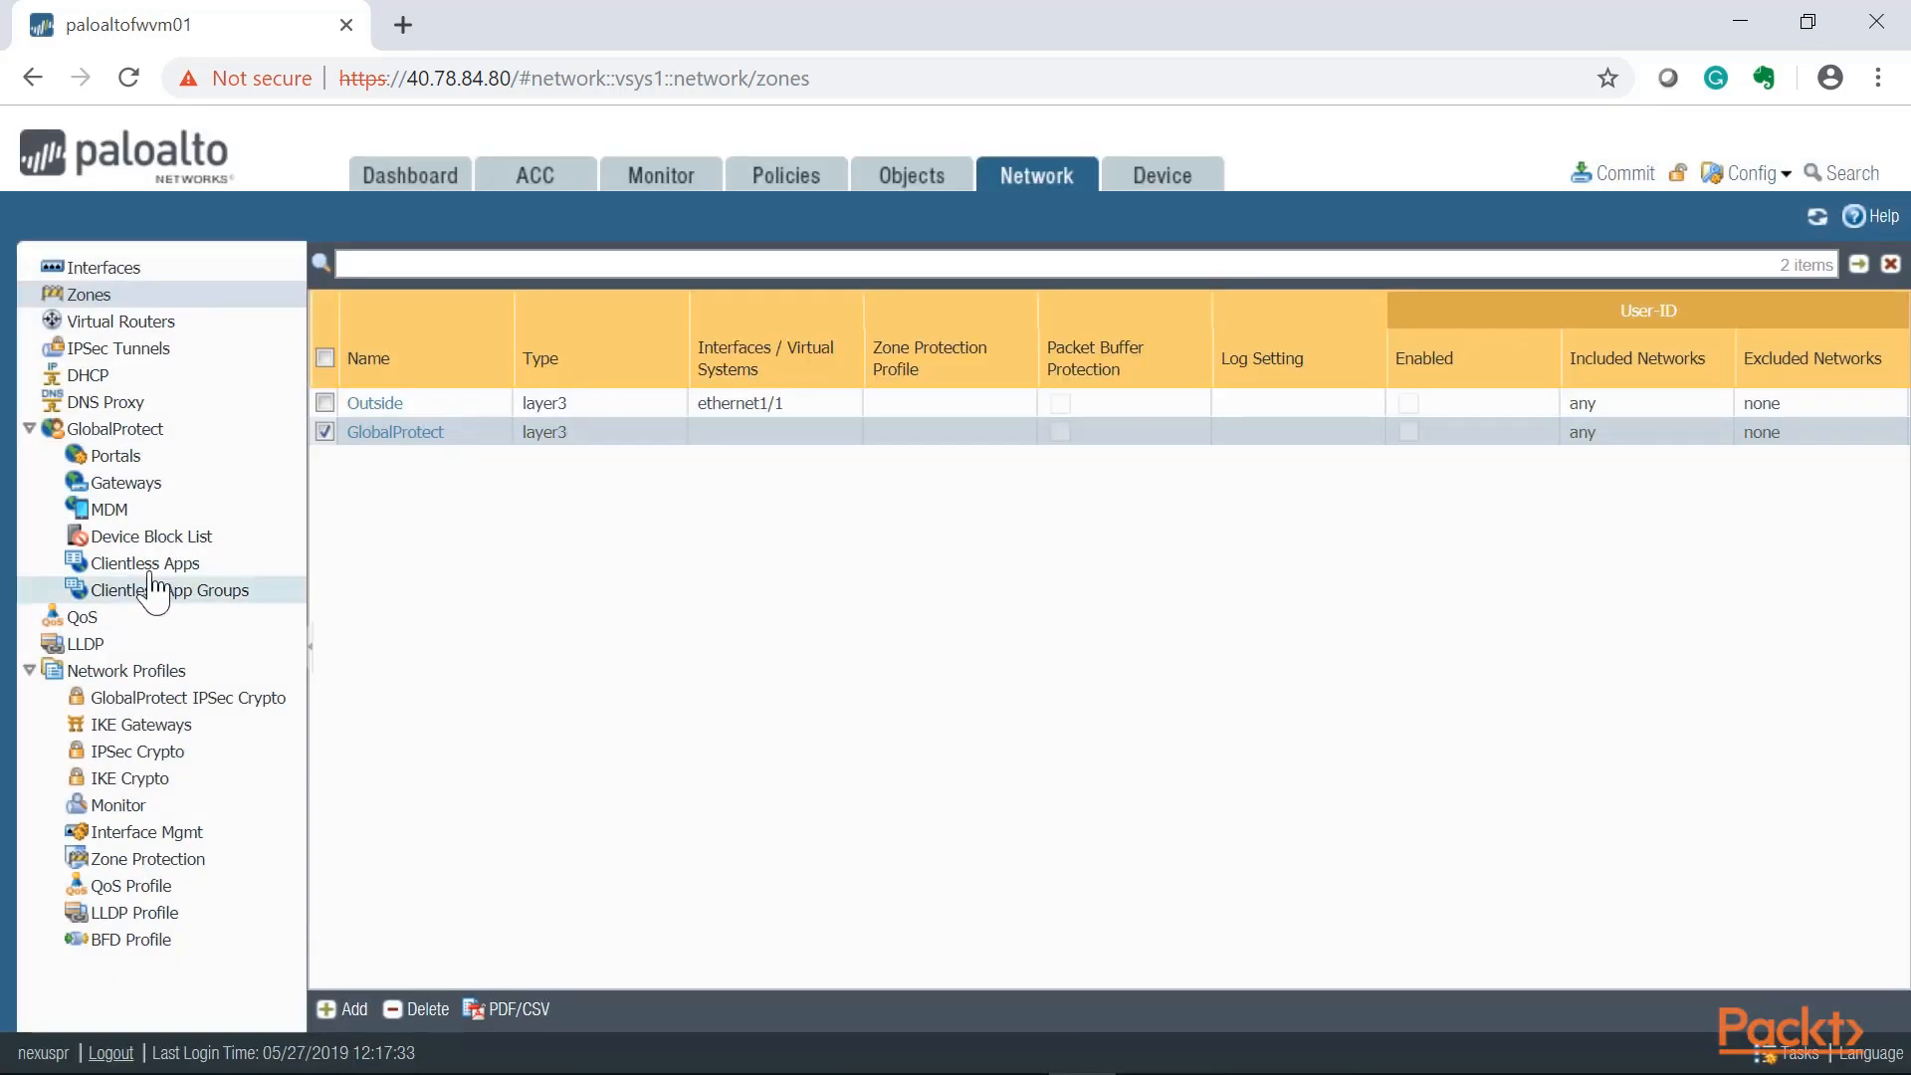
pyautogui.click(112, 266)
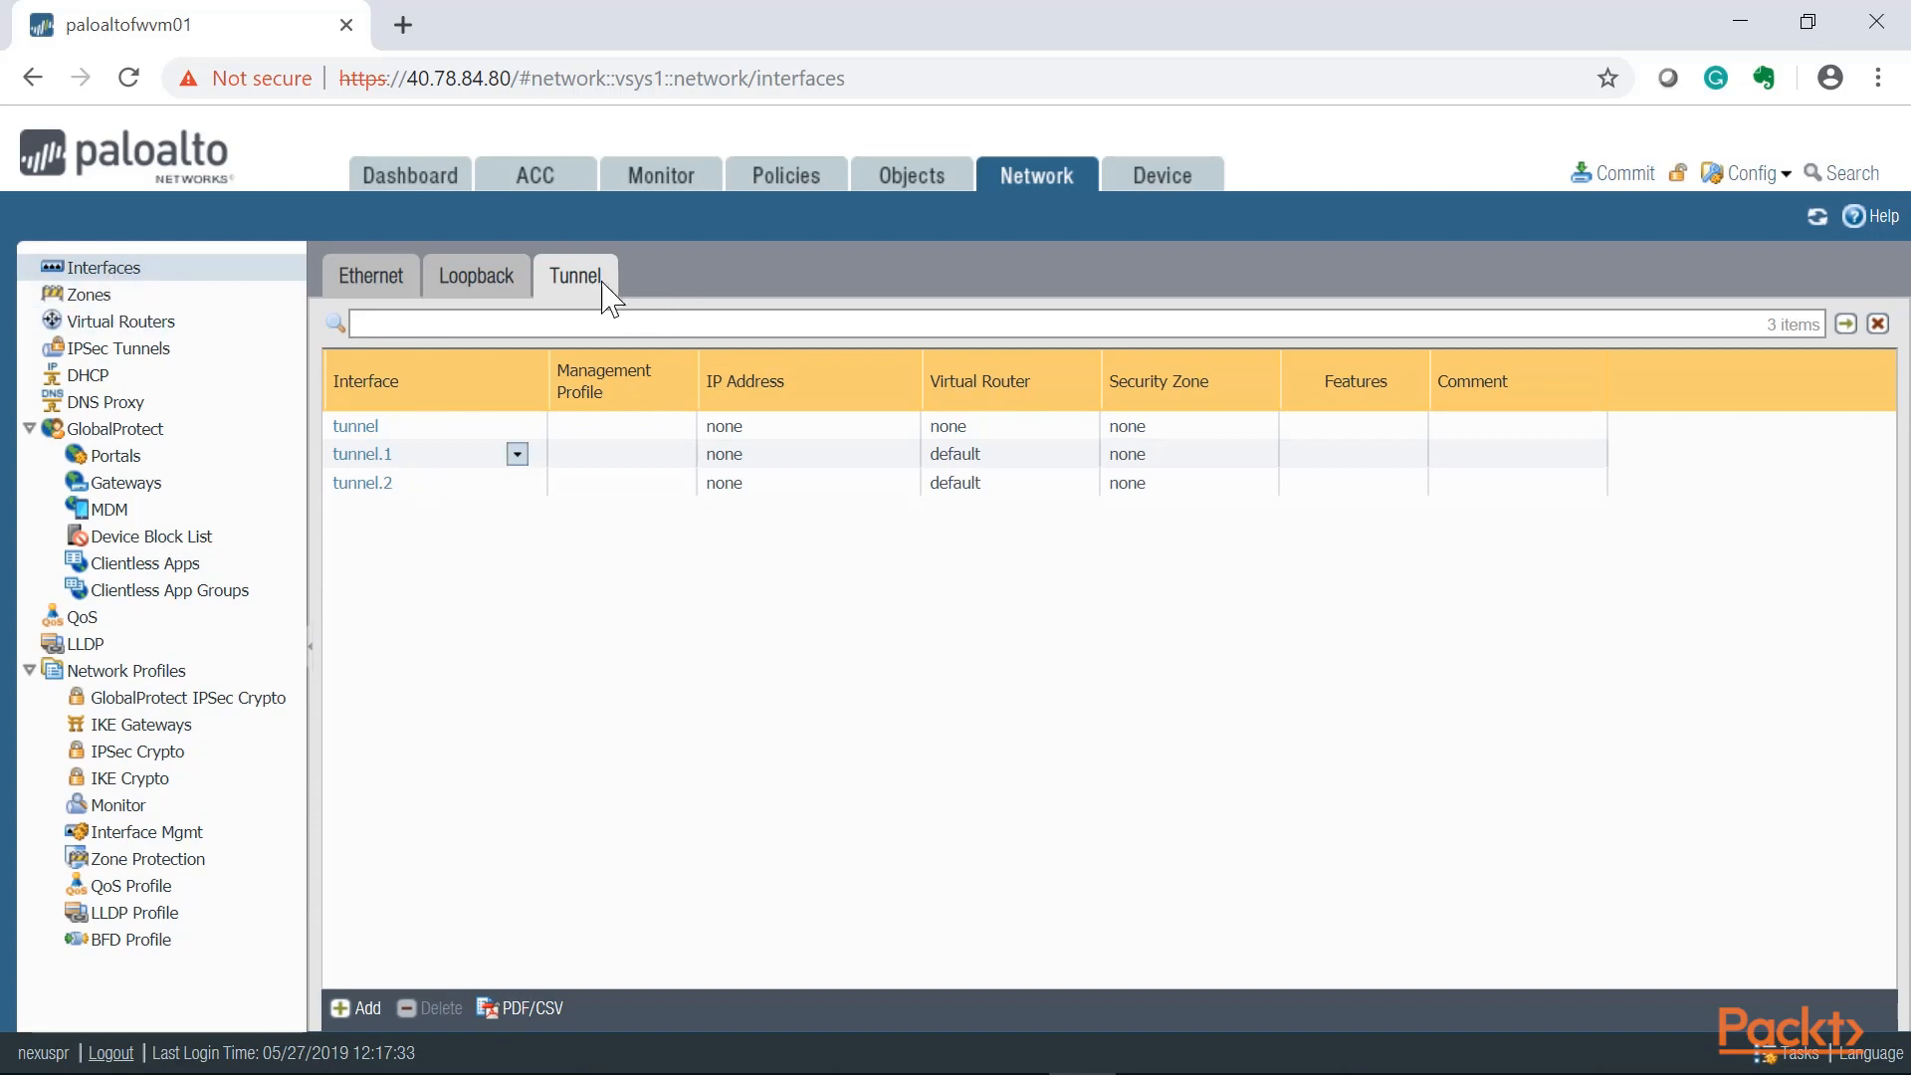
pyautogui.click(438, 456)
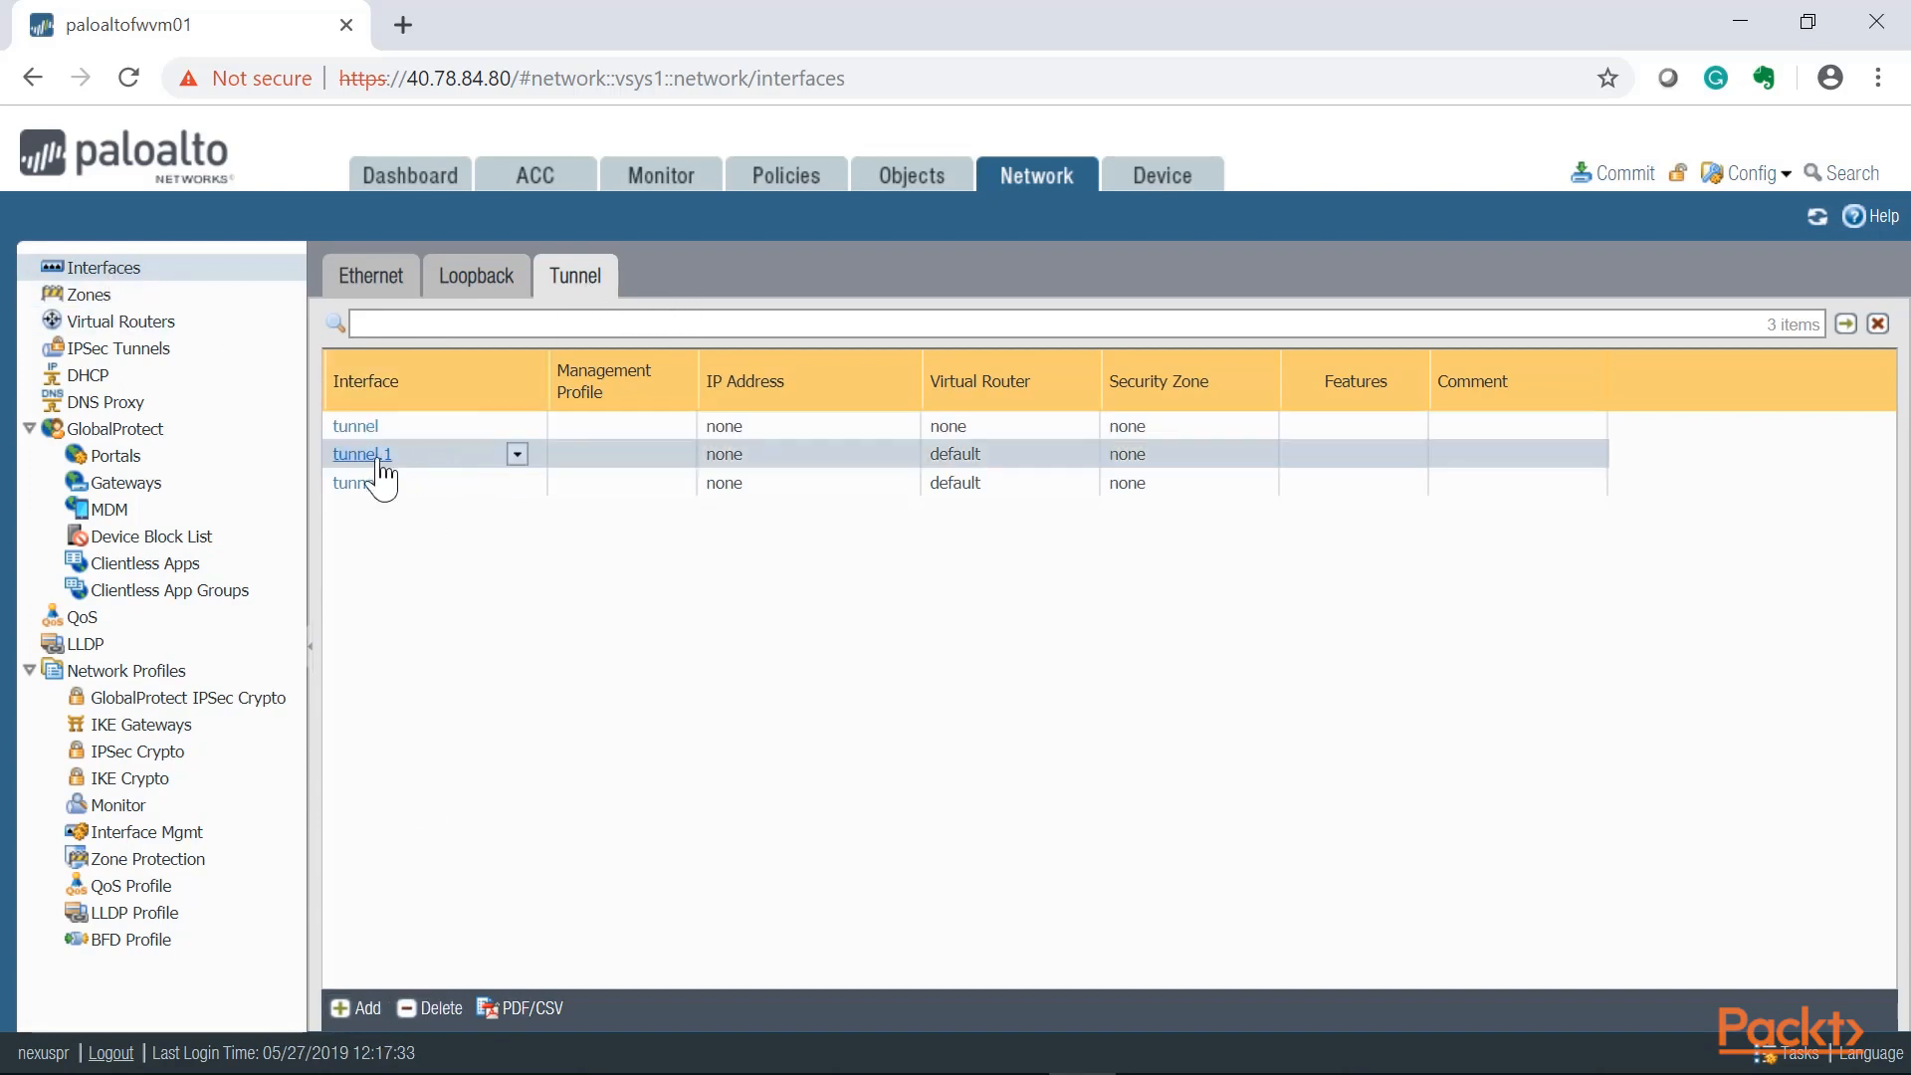
pyautogui.click(86, 296)
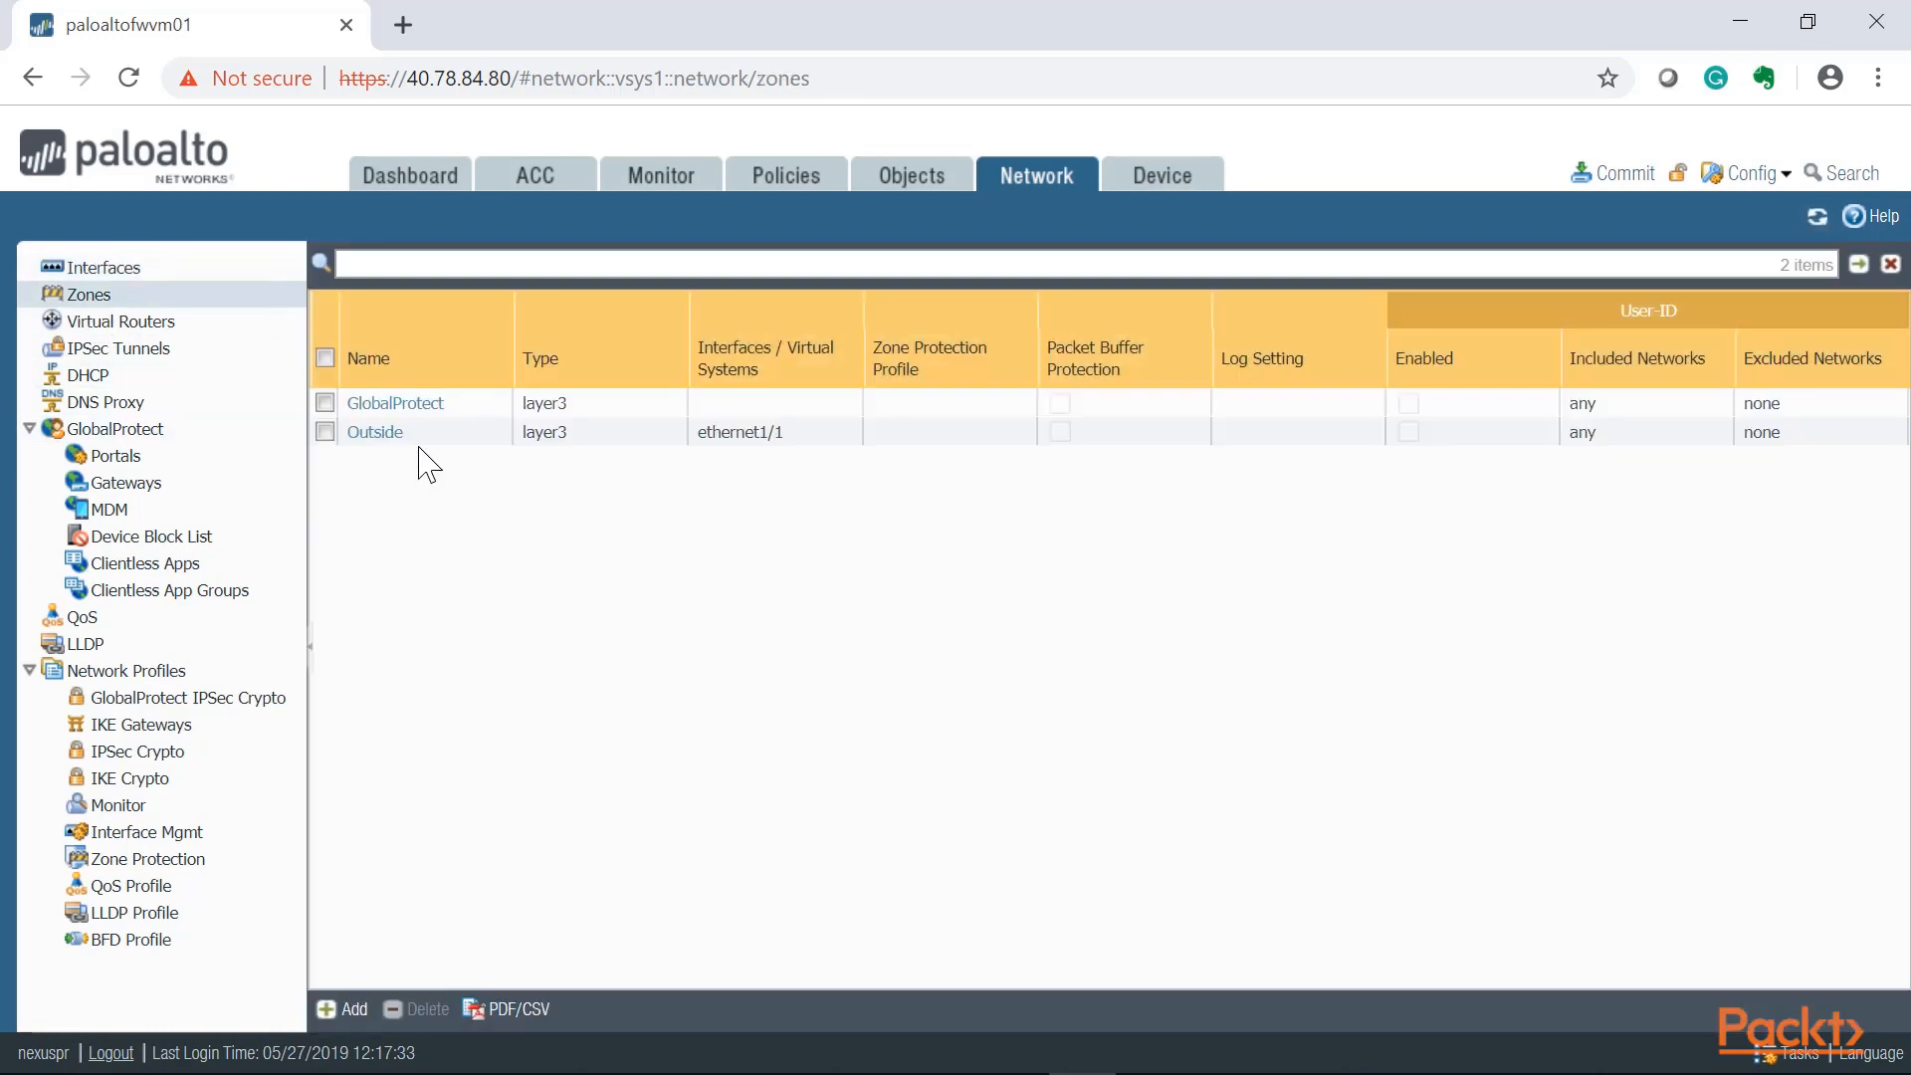
pyautogui.click(104, 269)
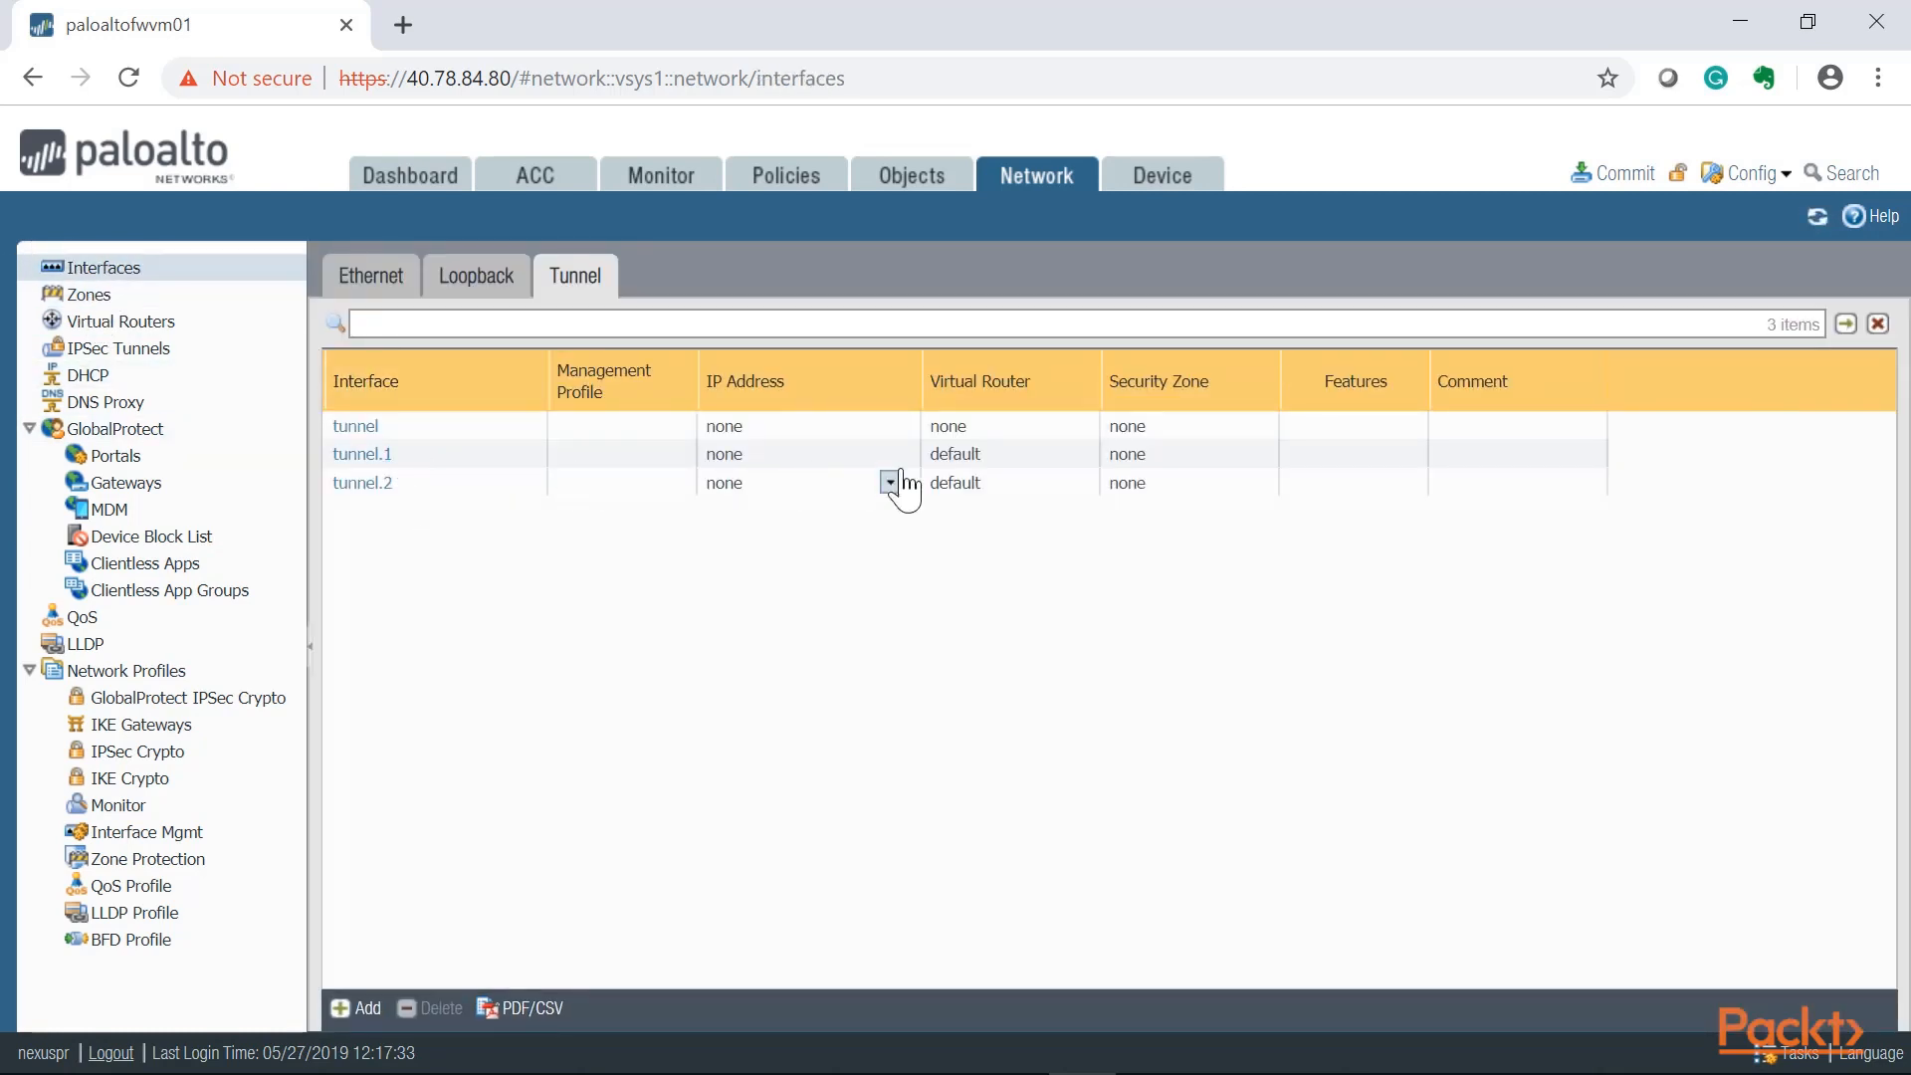
# Assign the tunnel.1 interface to the GlobalProtect zone and save the zone.
pyautogui.click(94, 296)
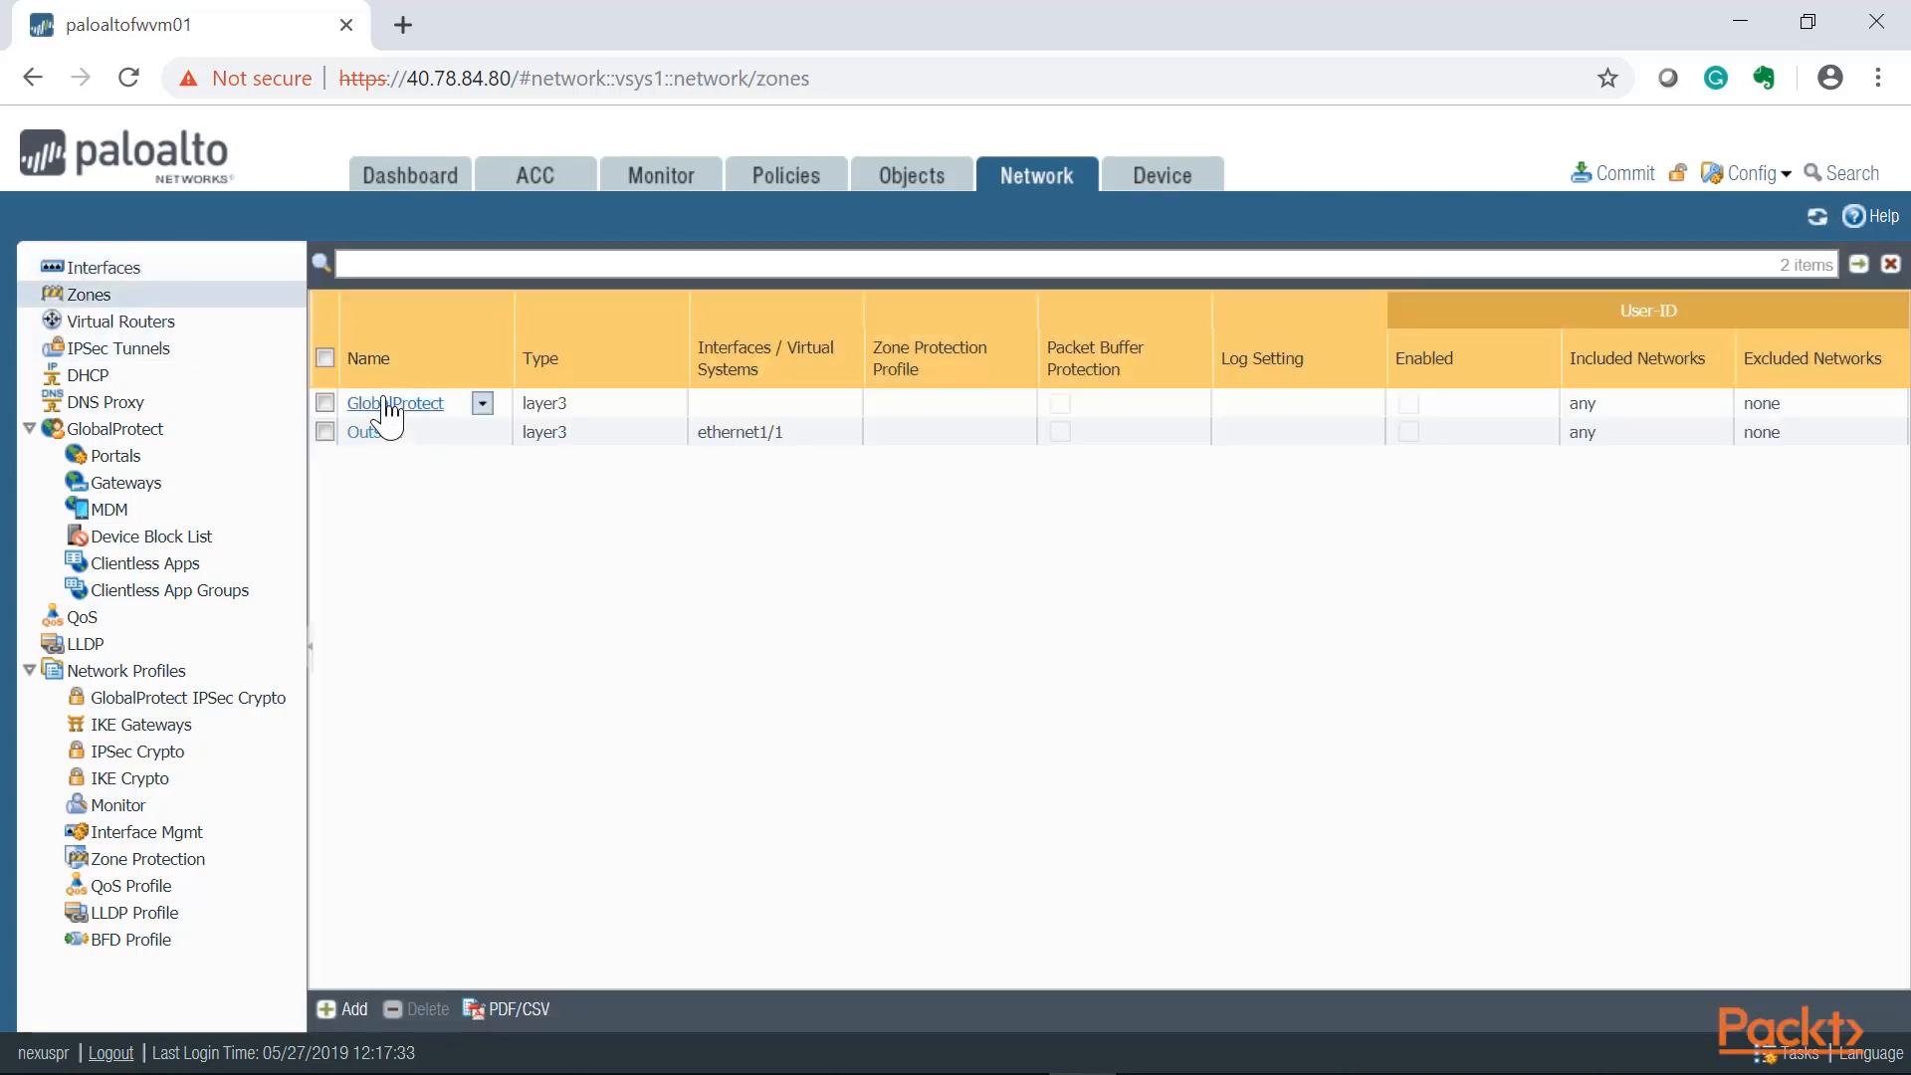
pyautogui.click(389, 406)
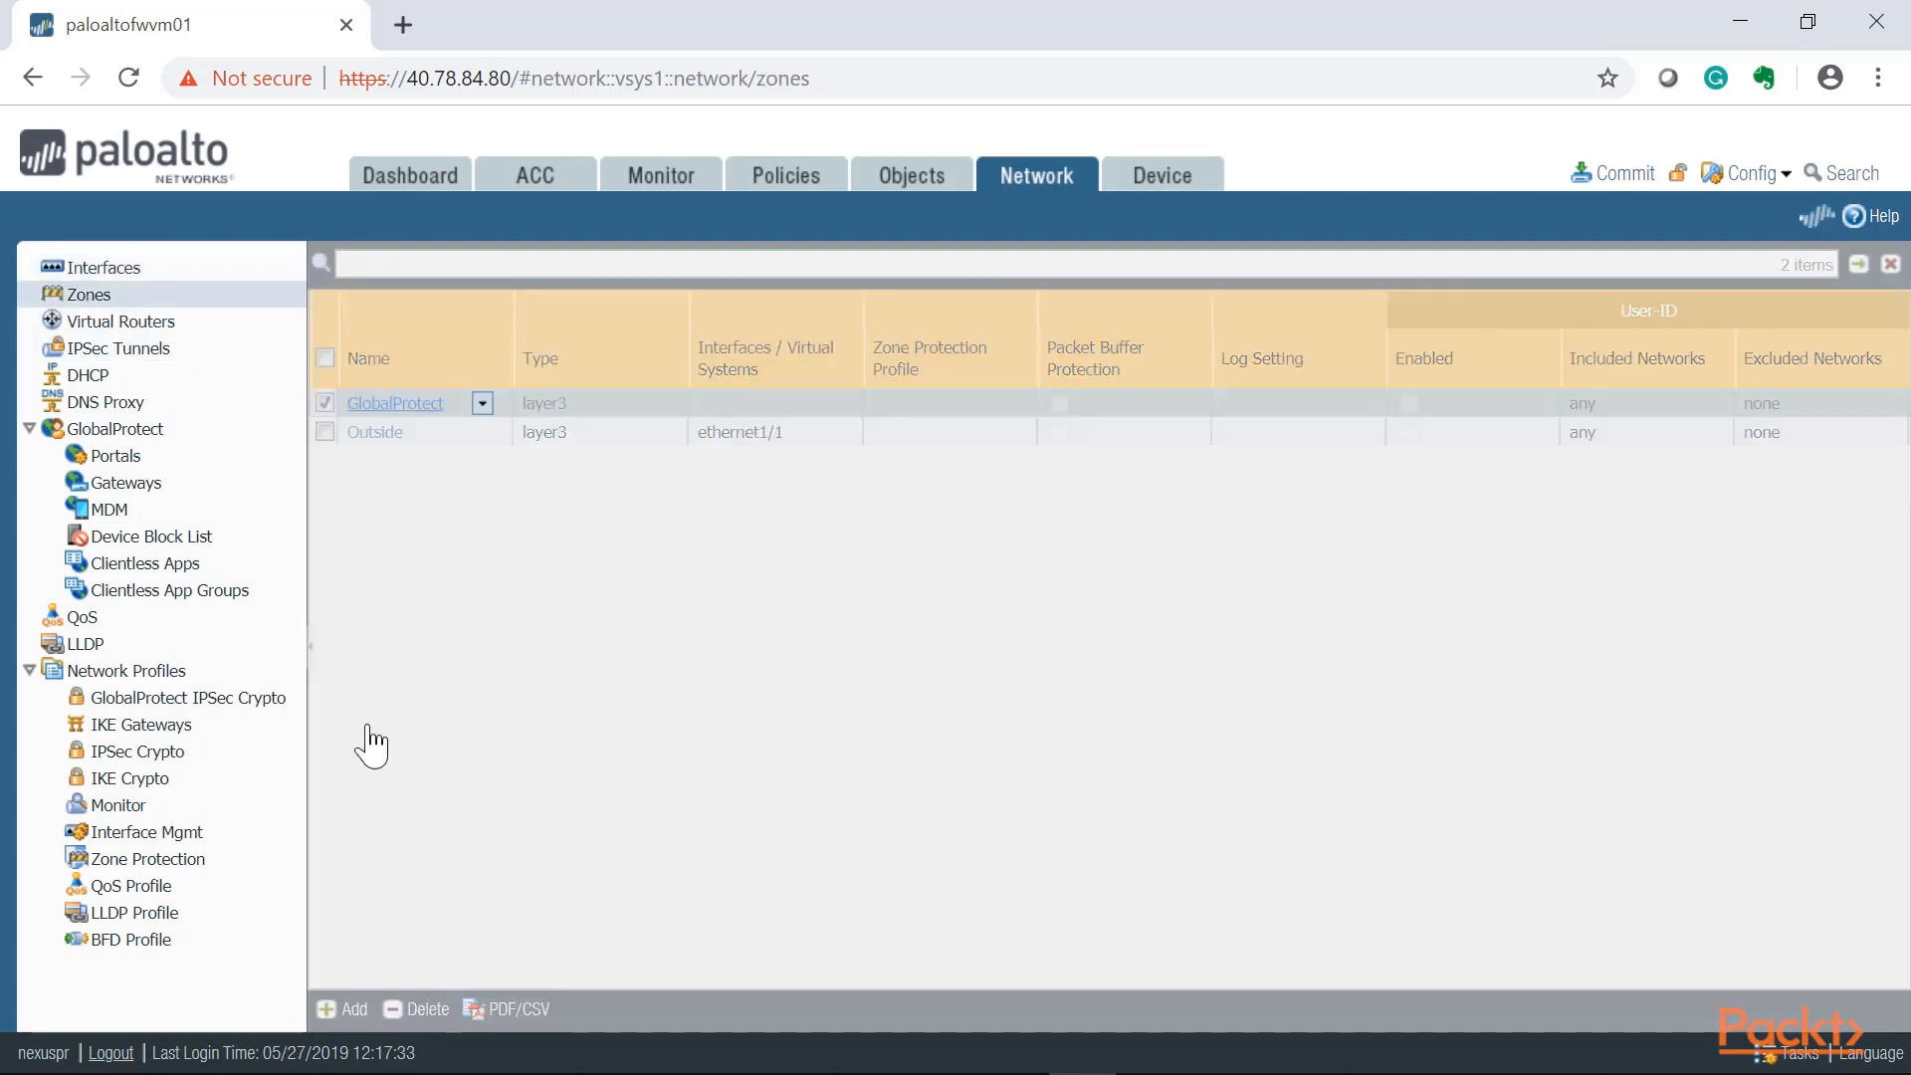
pyautogui.click(503, 585)
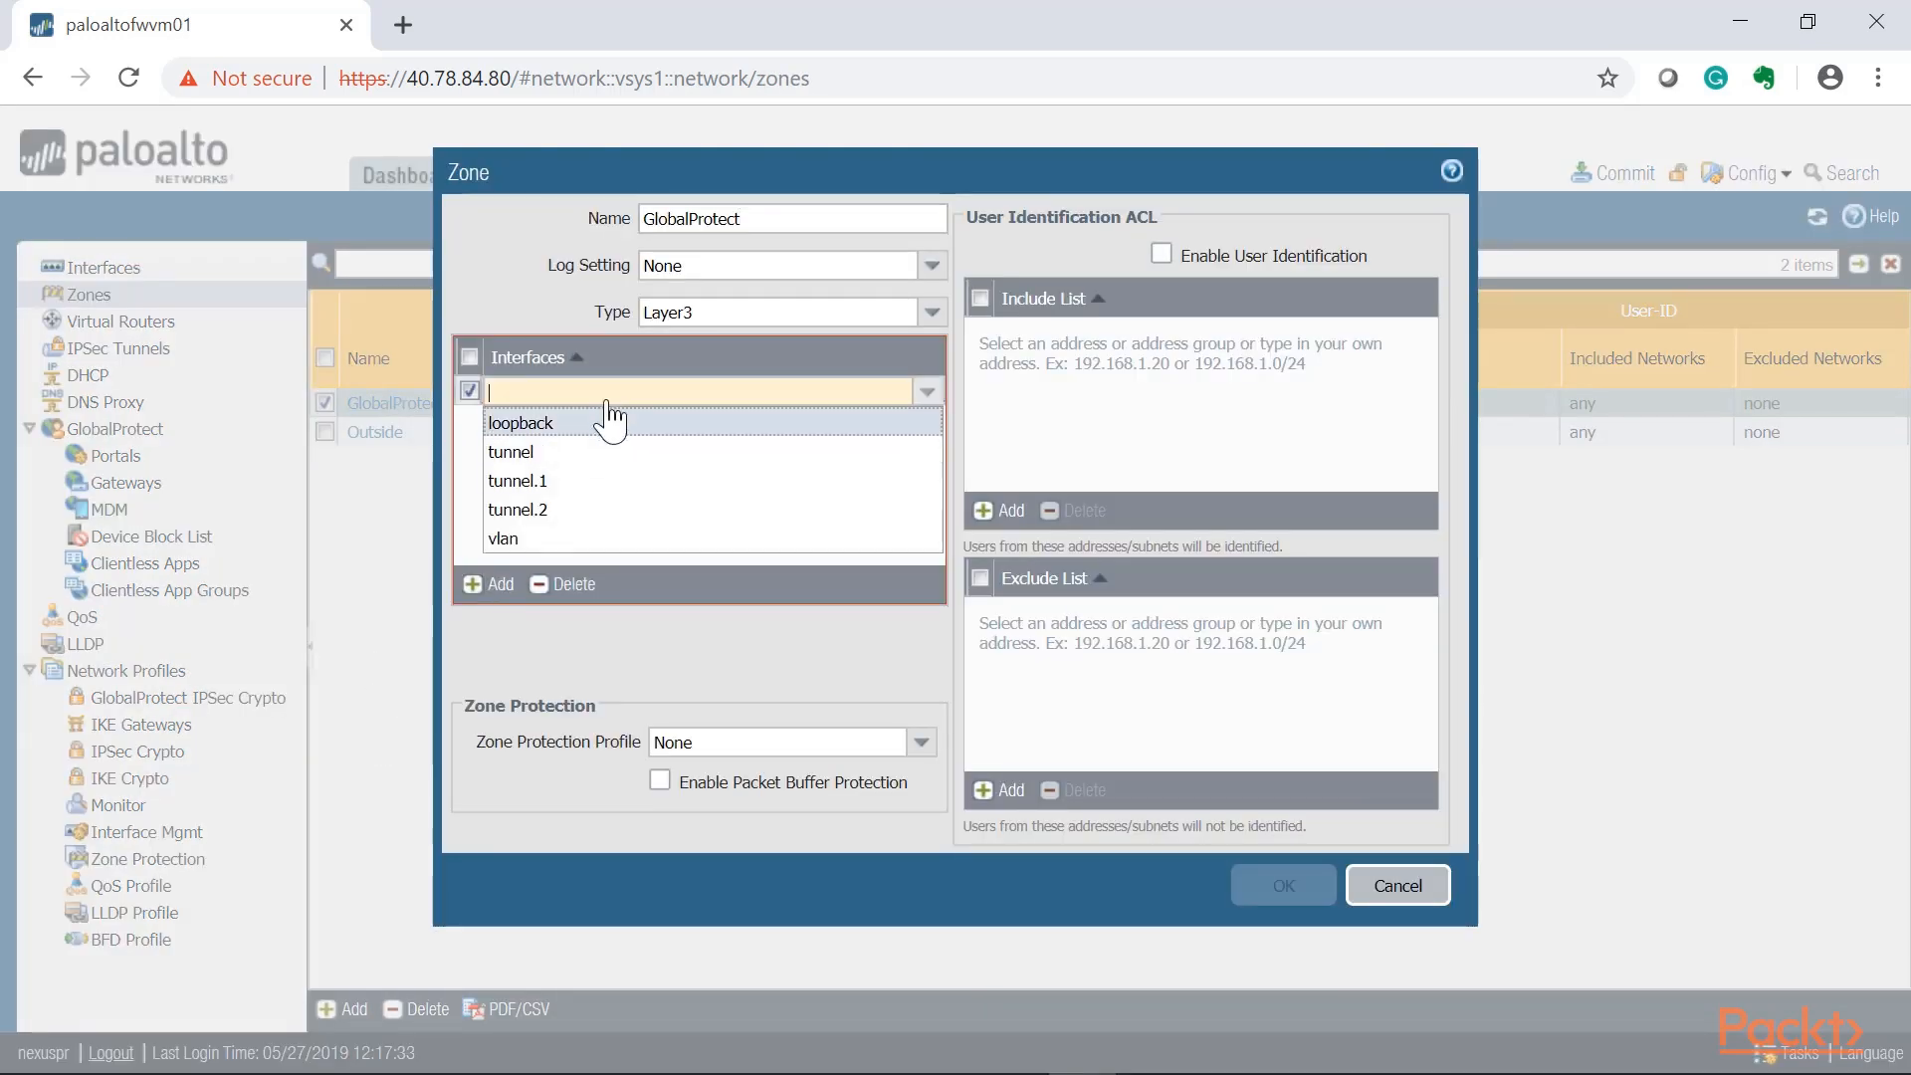
pyautogui.click(537, 481)
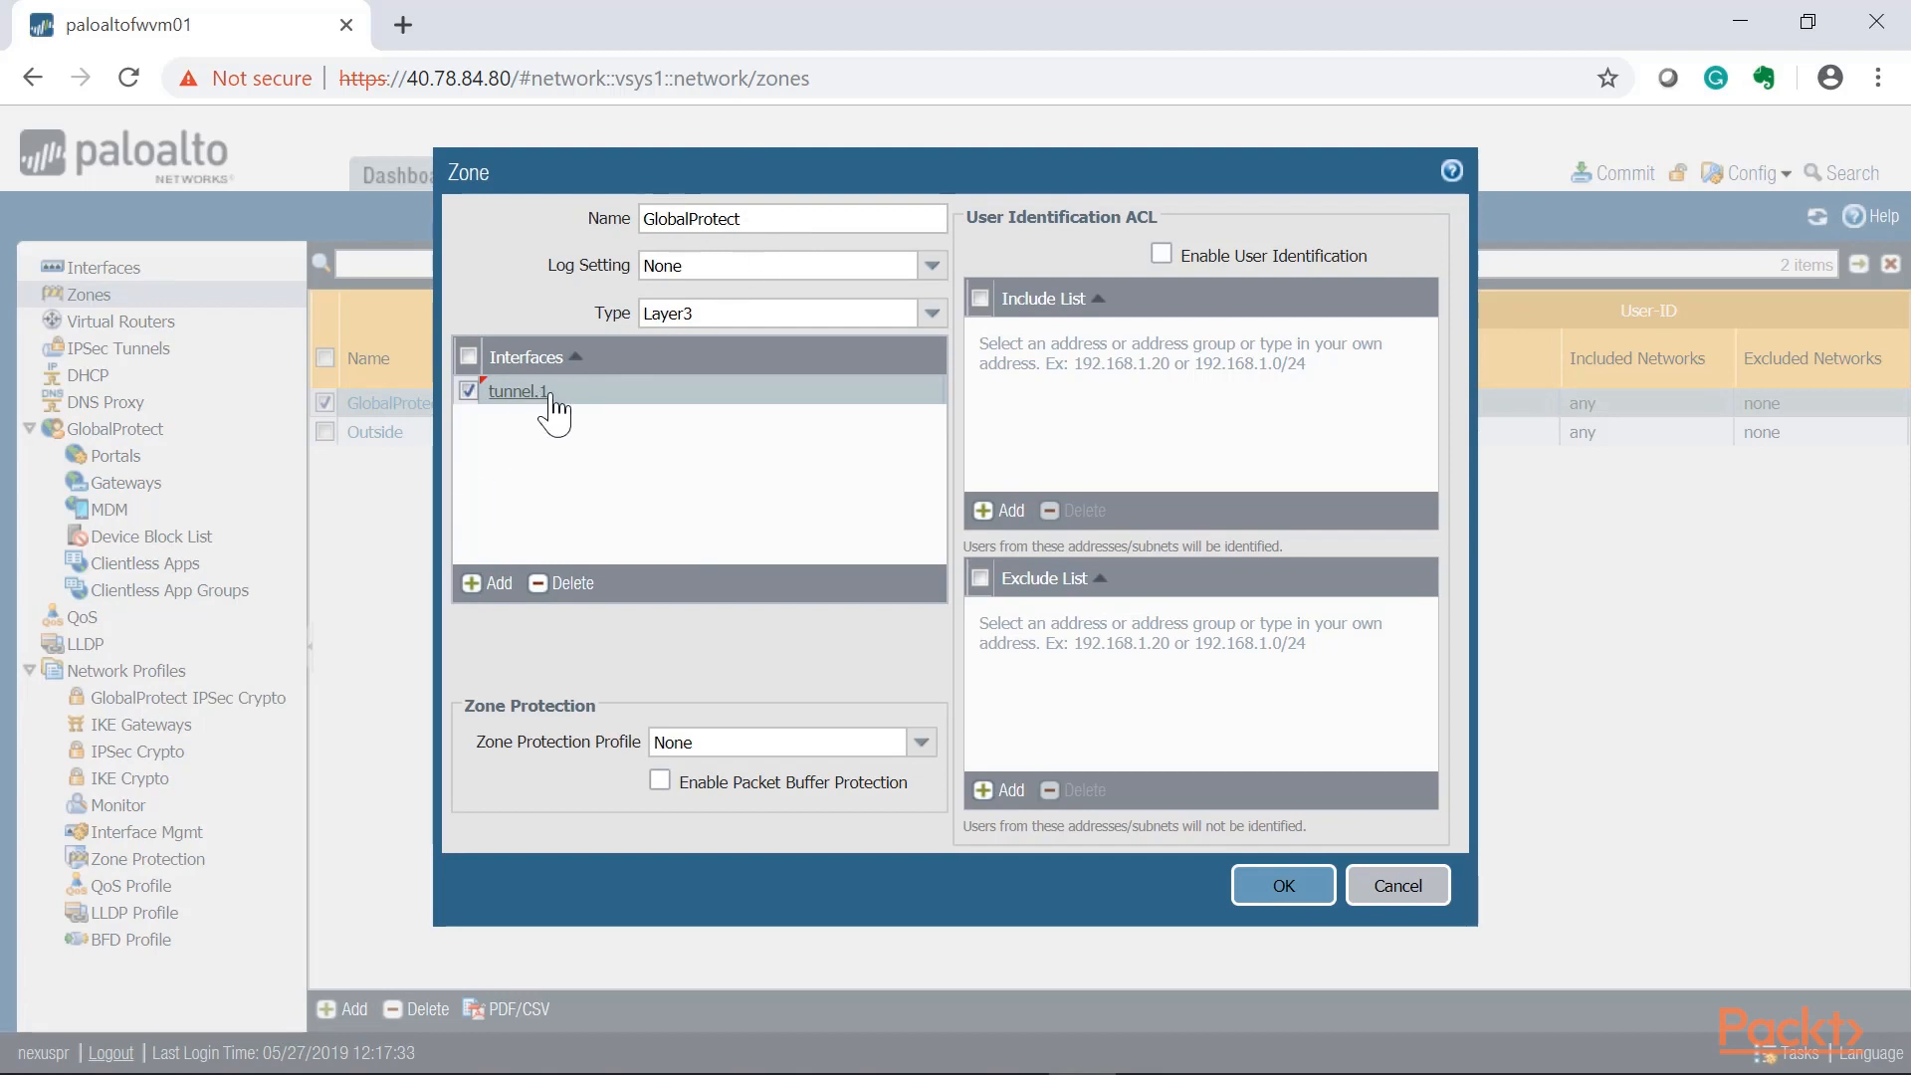
pyautogui.click(1272, 888)
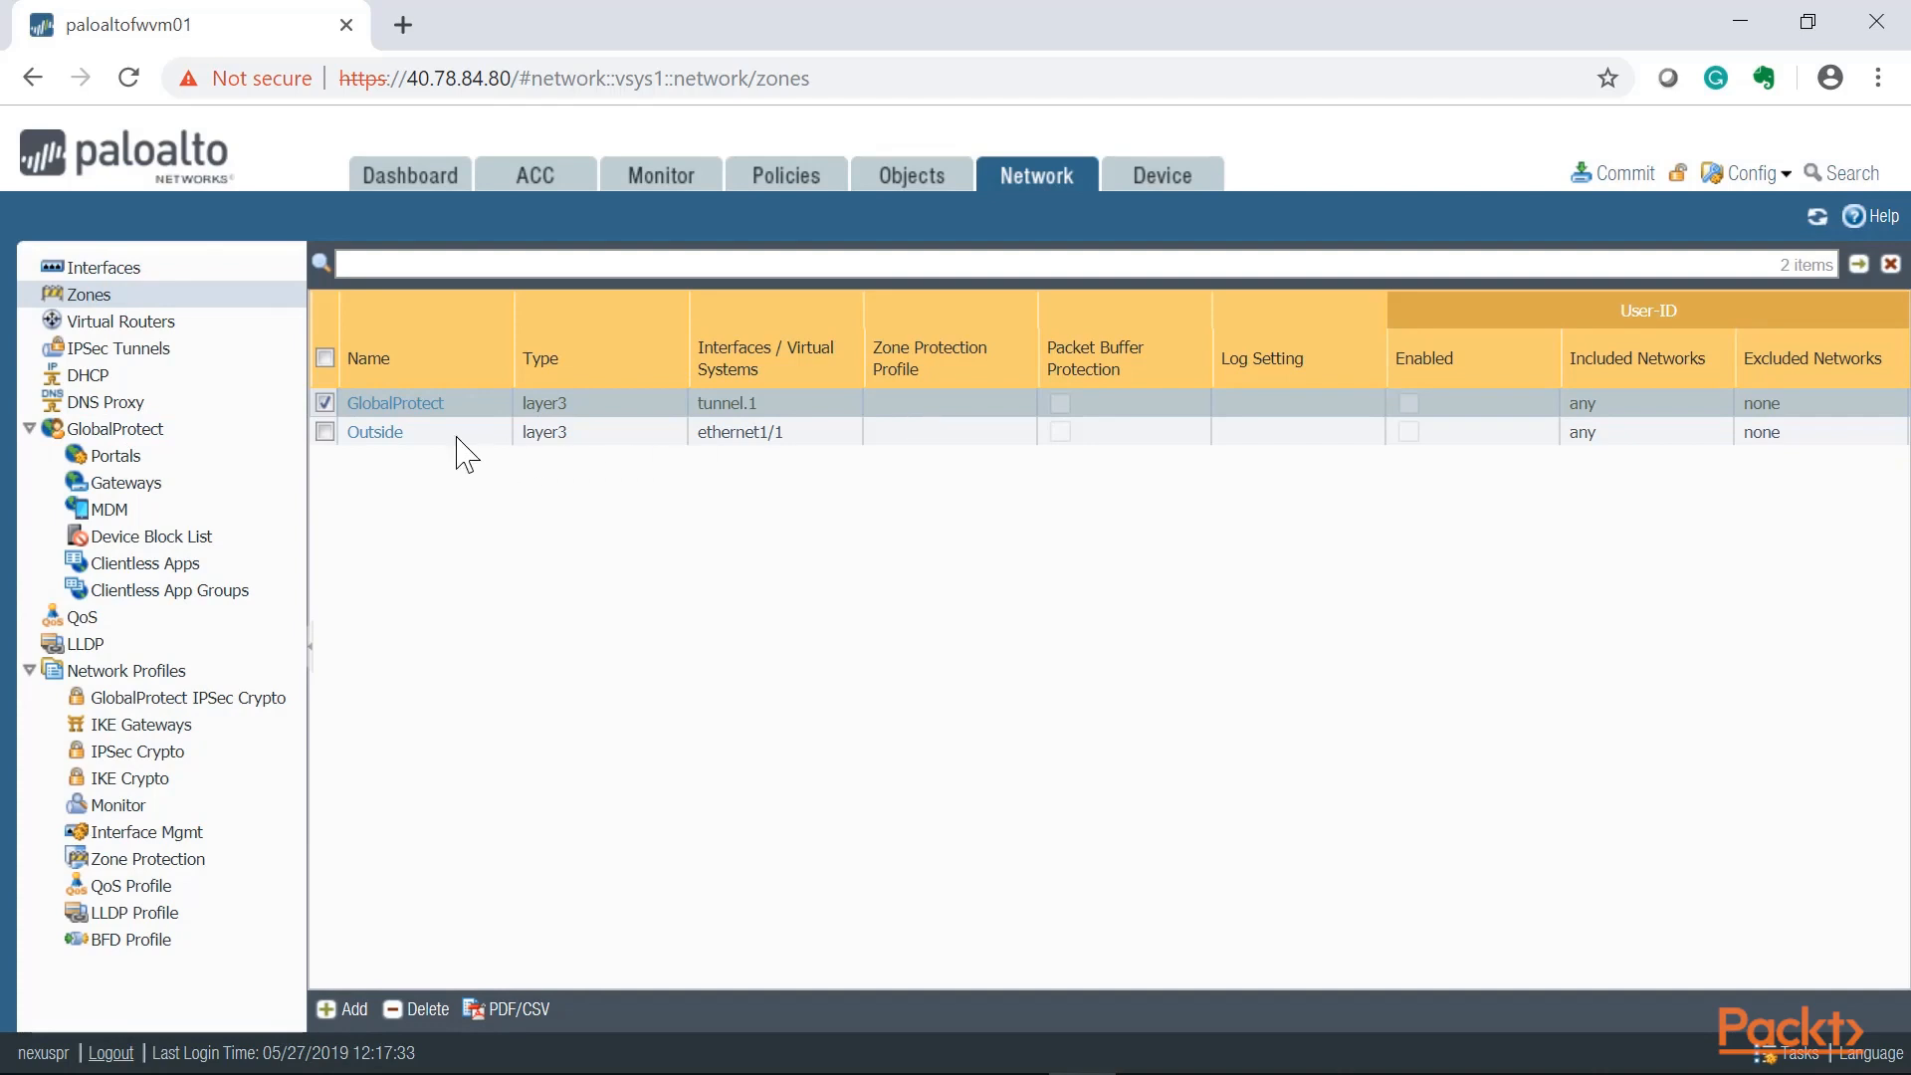
# Enable user identification on the GlobalProtect zone and save the change.
pyautogui.click(396, 406)
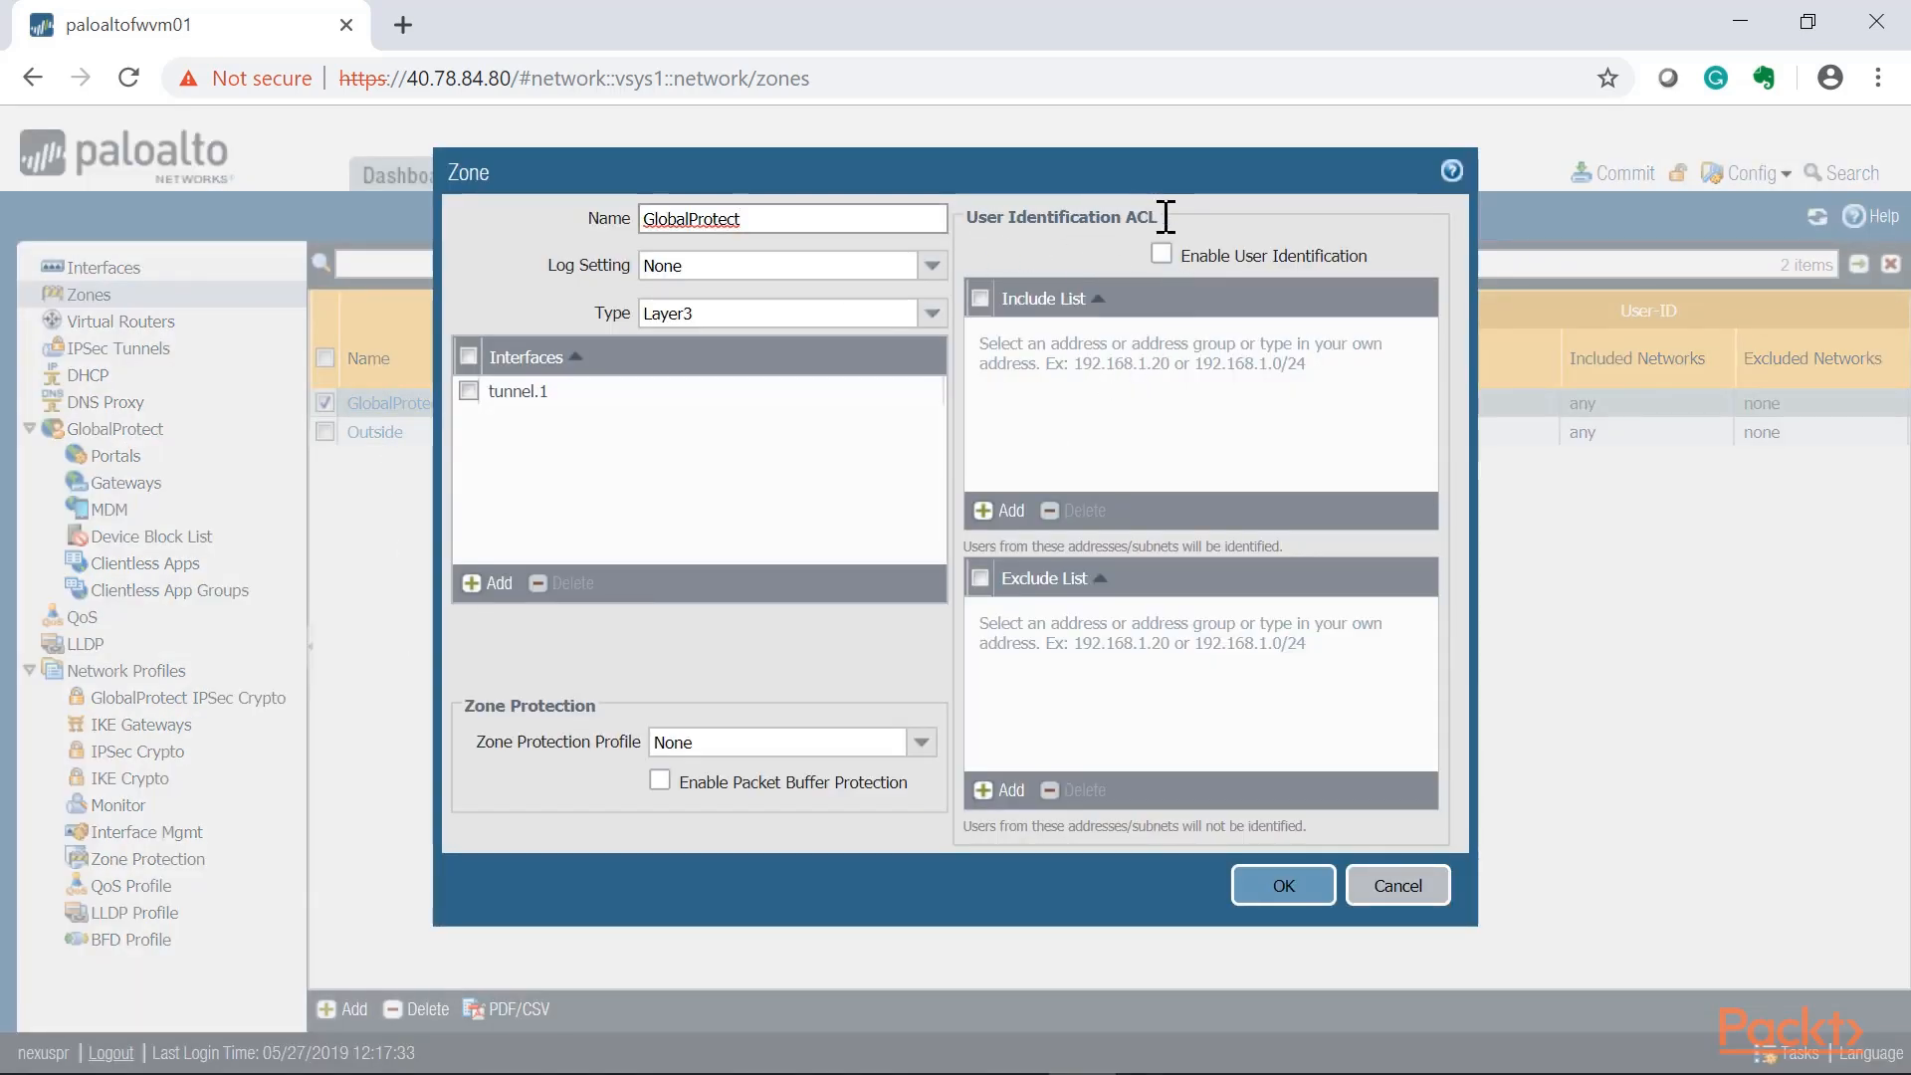
pyautogui.click(1161, 253)
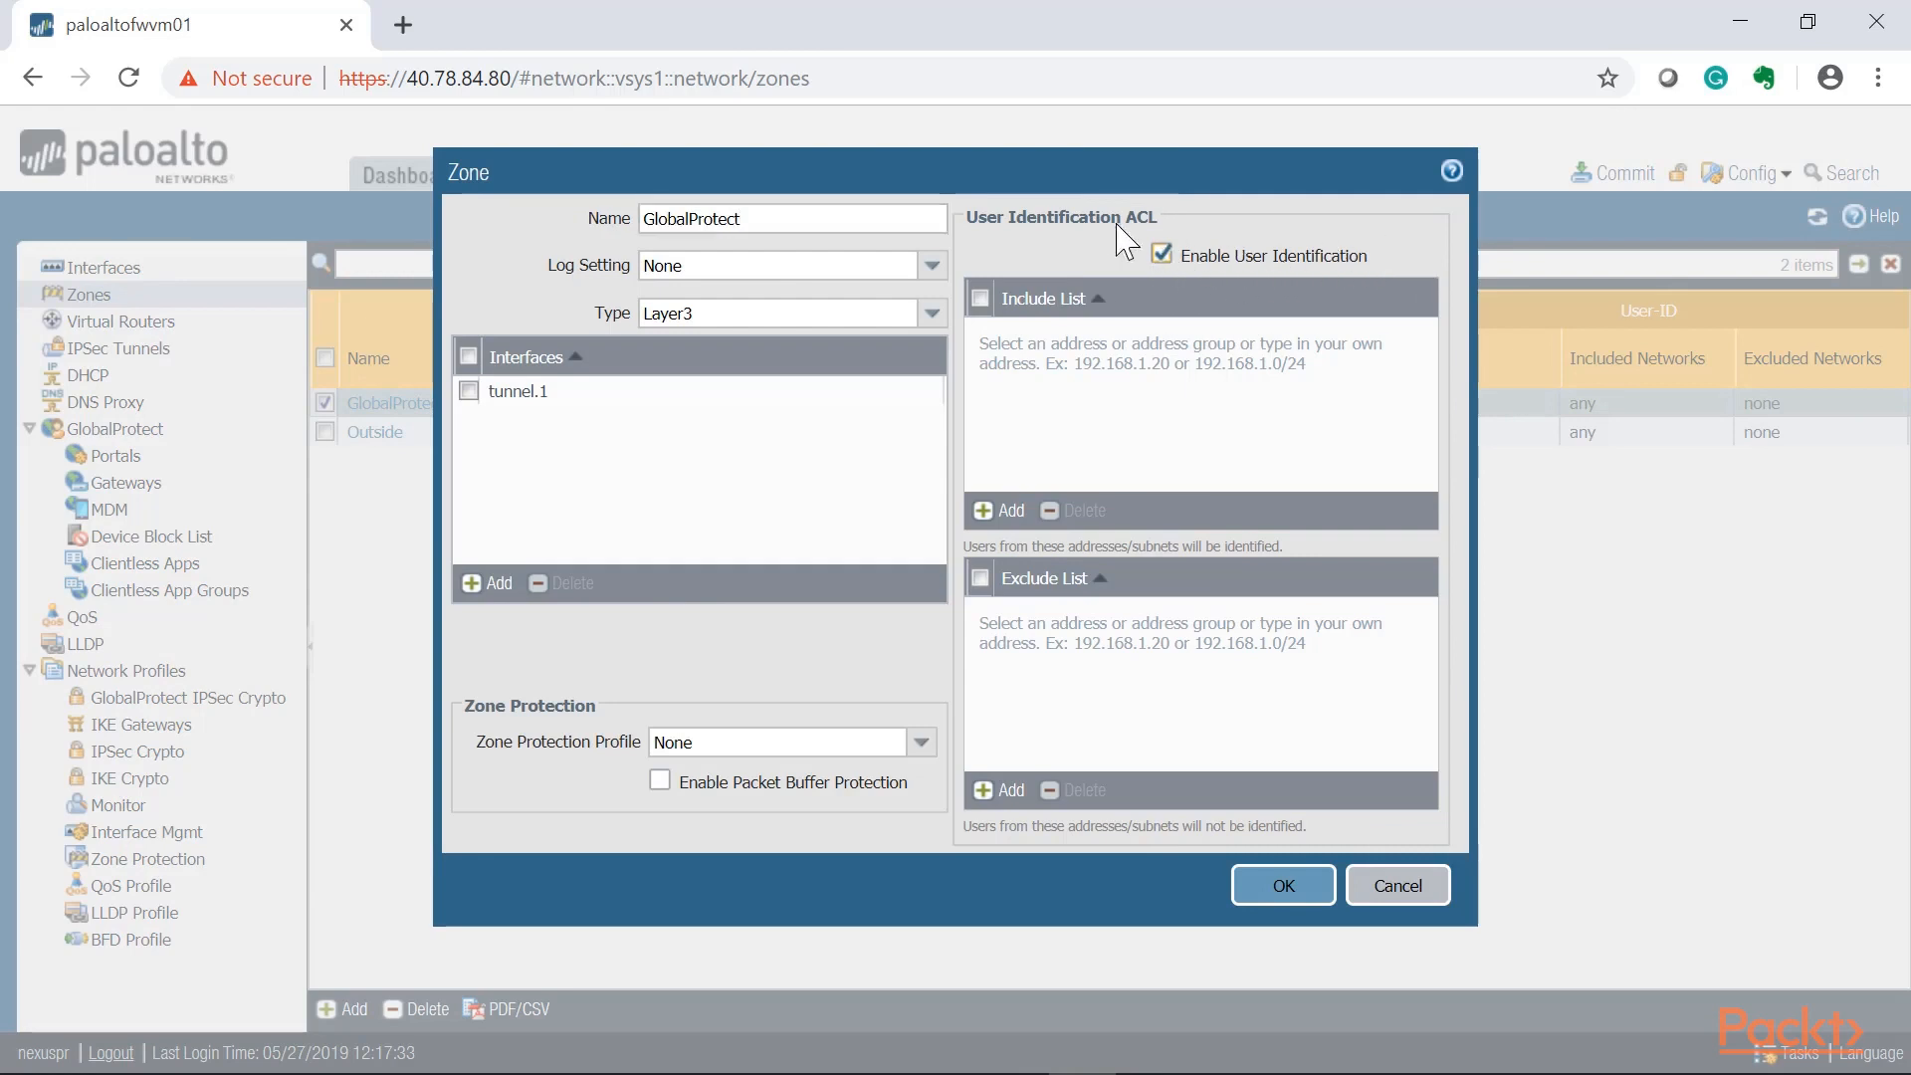
pyautogui.moveTo(1151, 183); pyautogui.dragTo(882, 246)
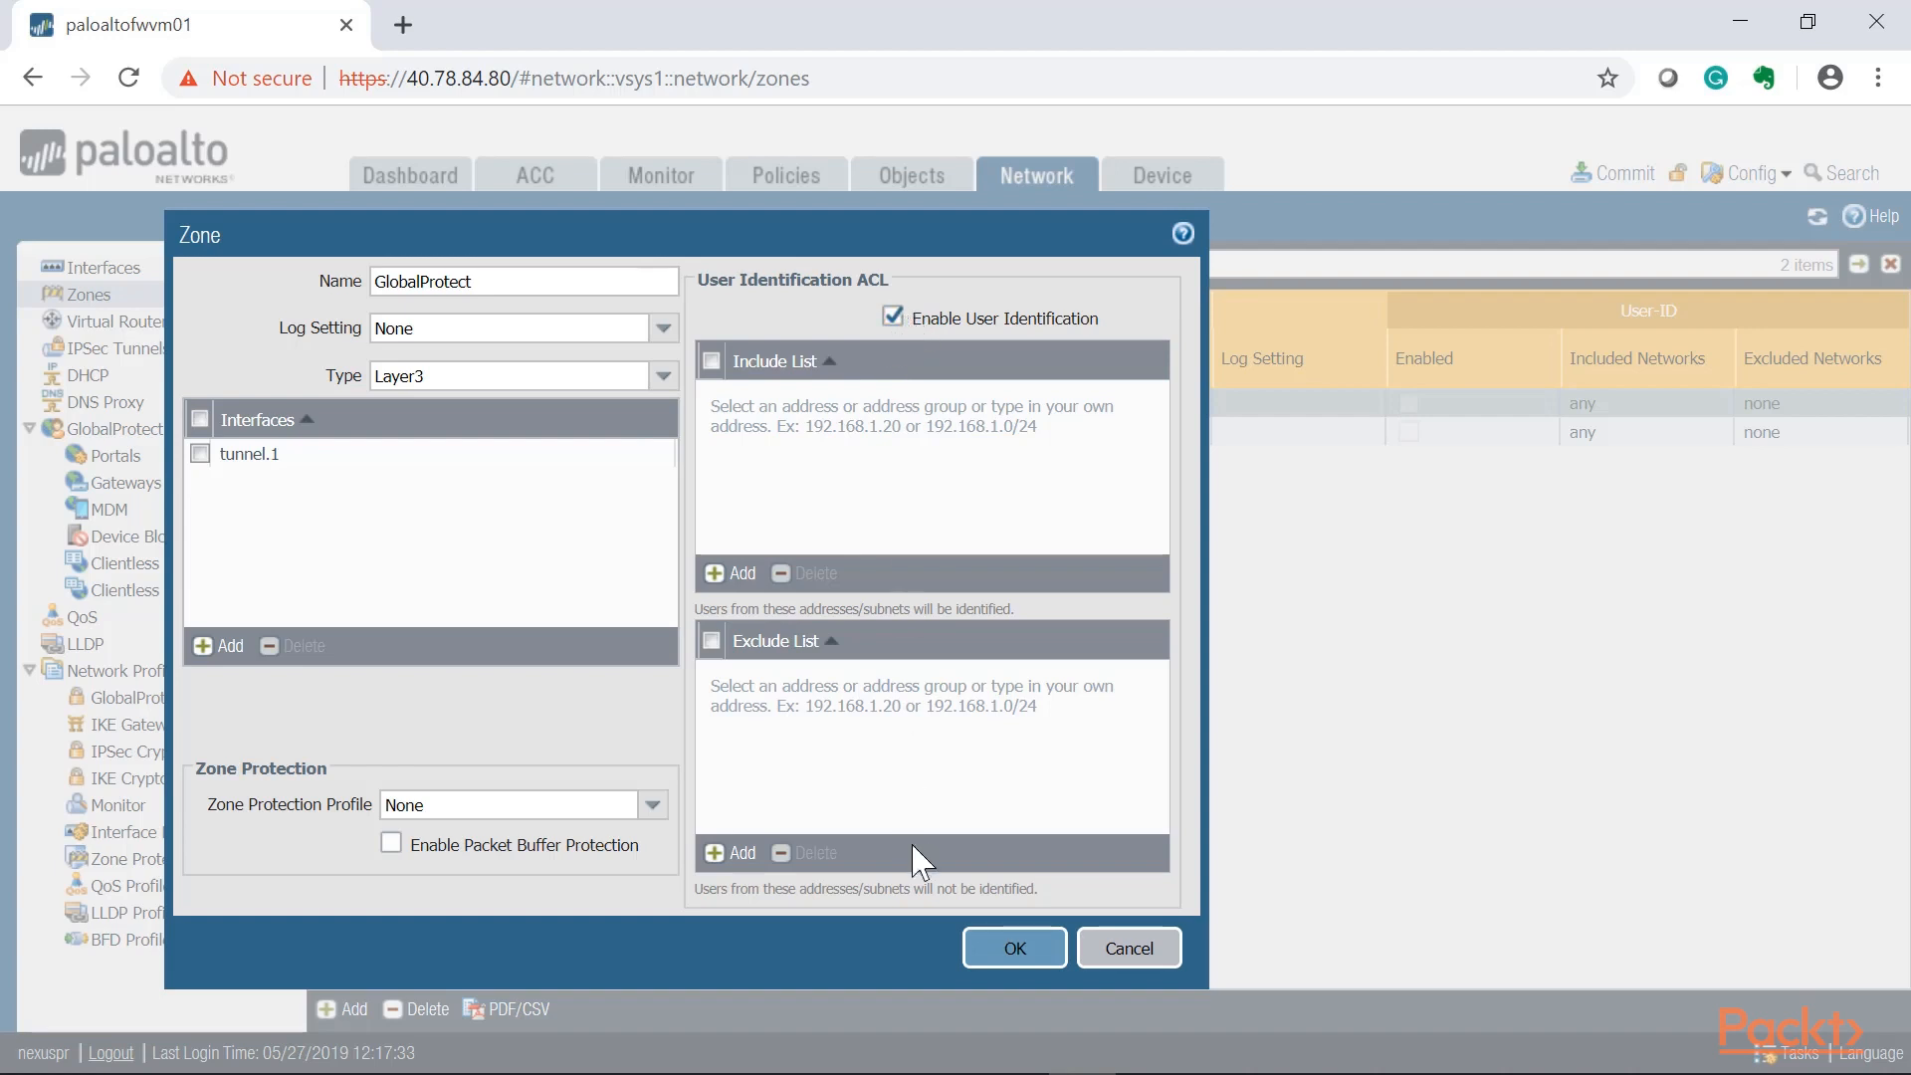
pyautogui.click(990, 948)
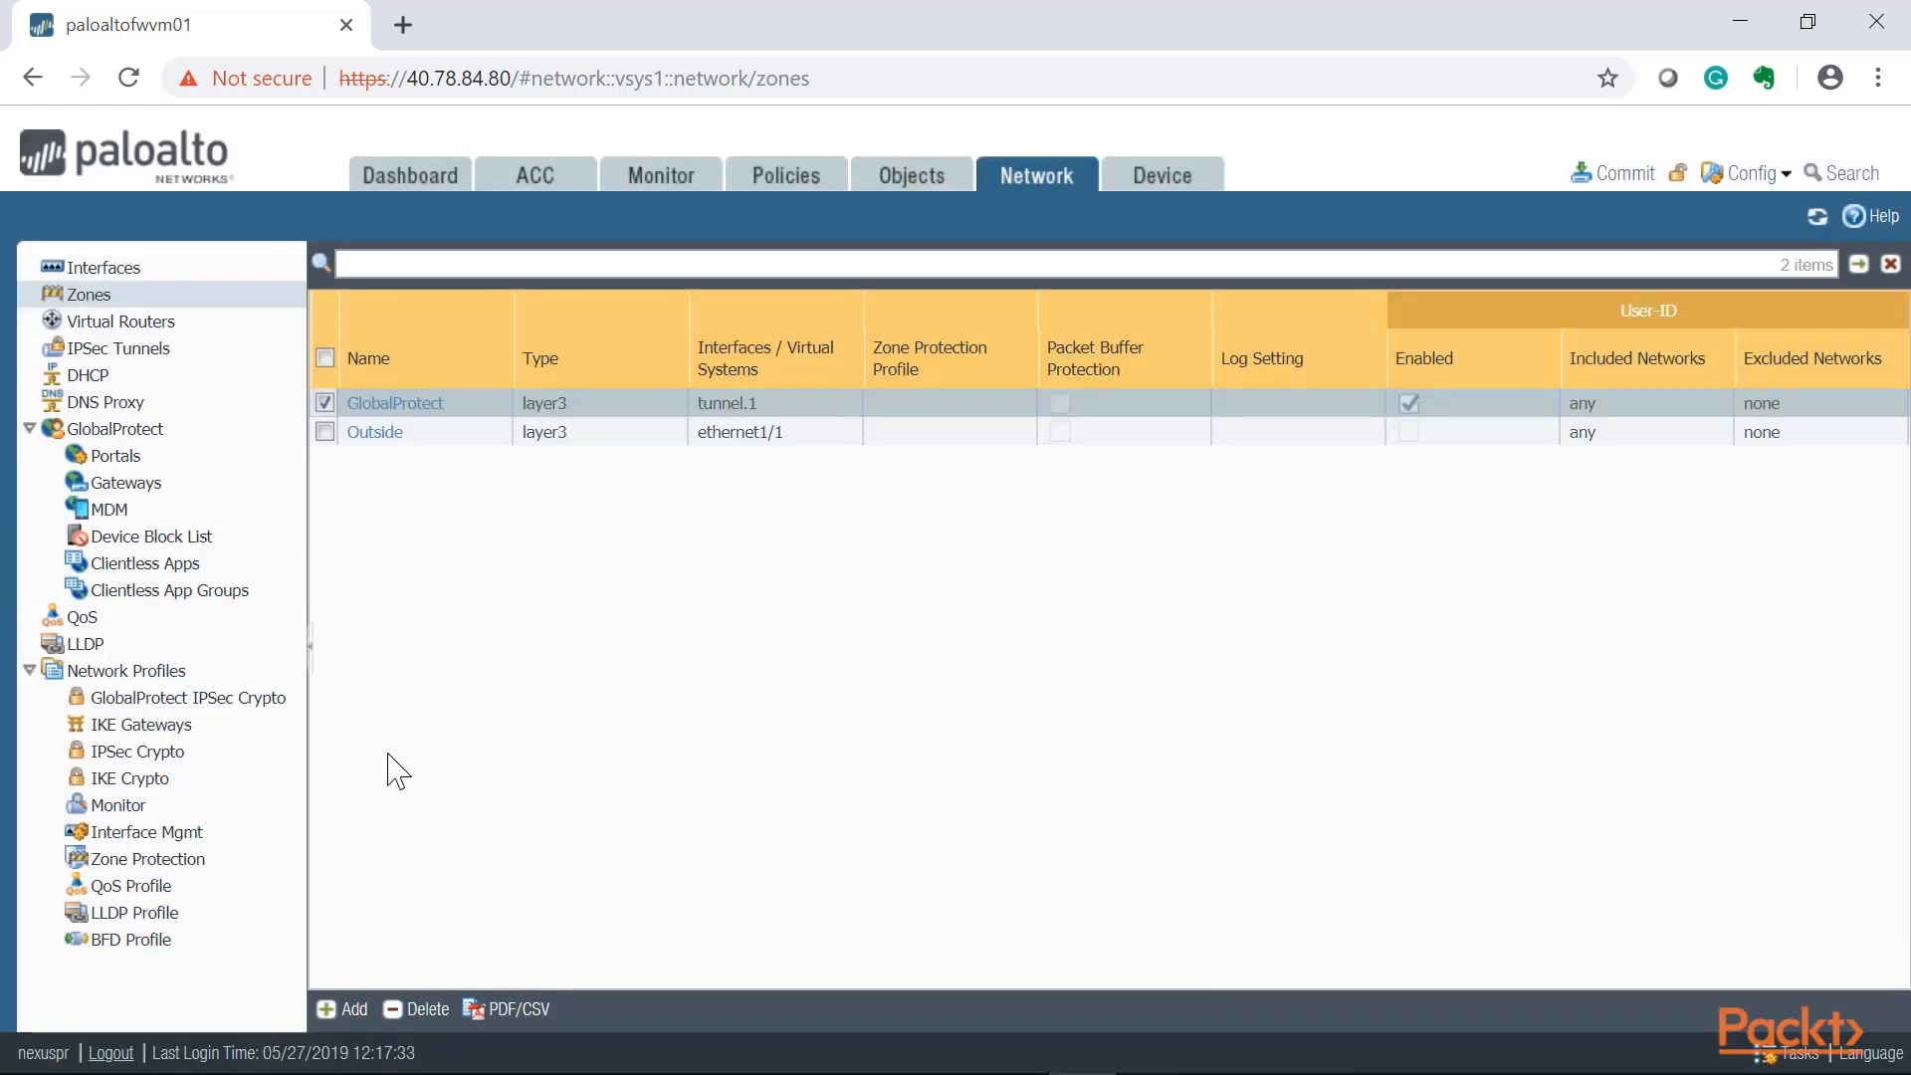
# Add a GlobalProtect gateway named GlobalProtectGW on interface ethernet1/1 with IPv4 address 10.0.1.4/24.
pyautogui.click(100, 486)
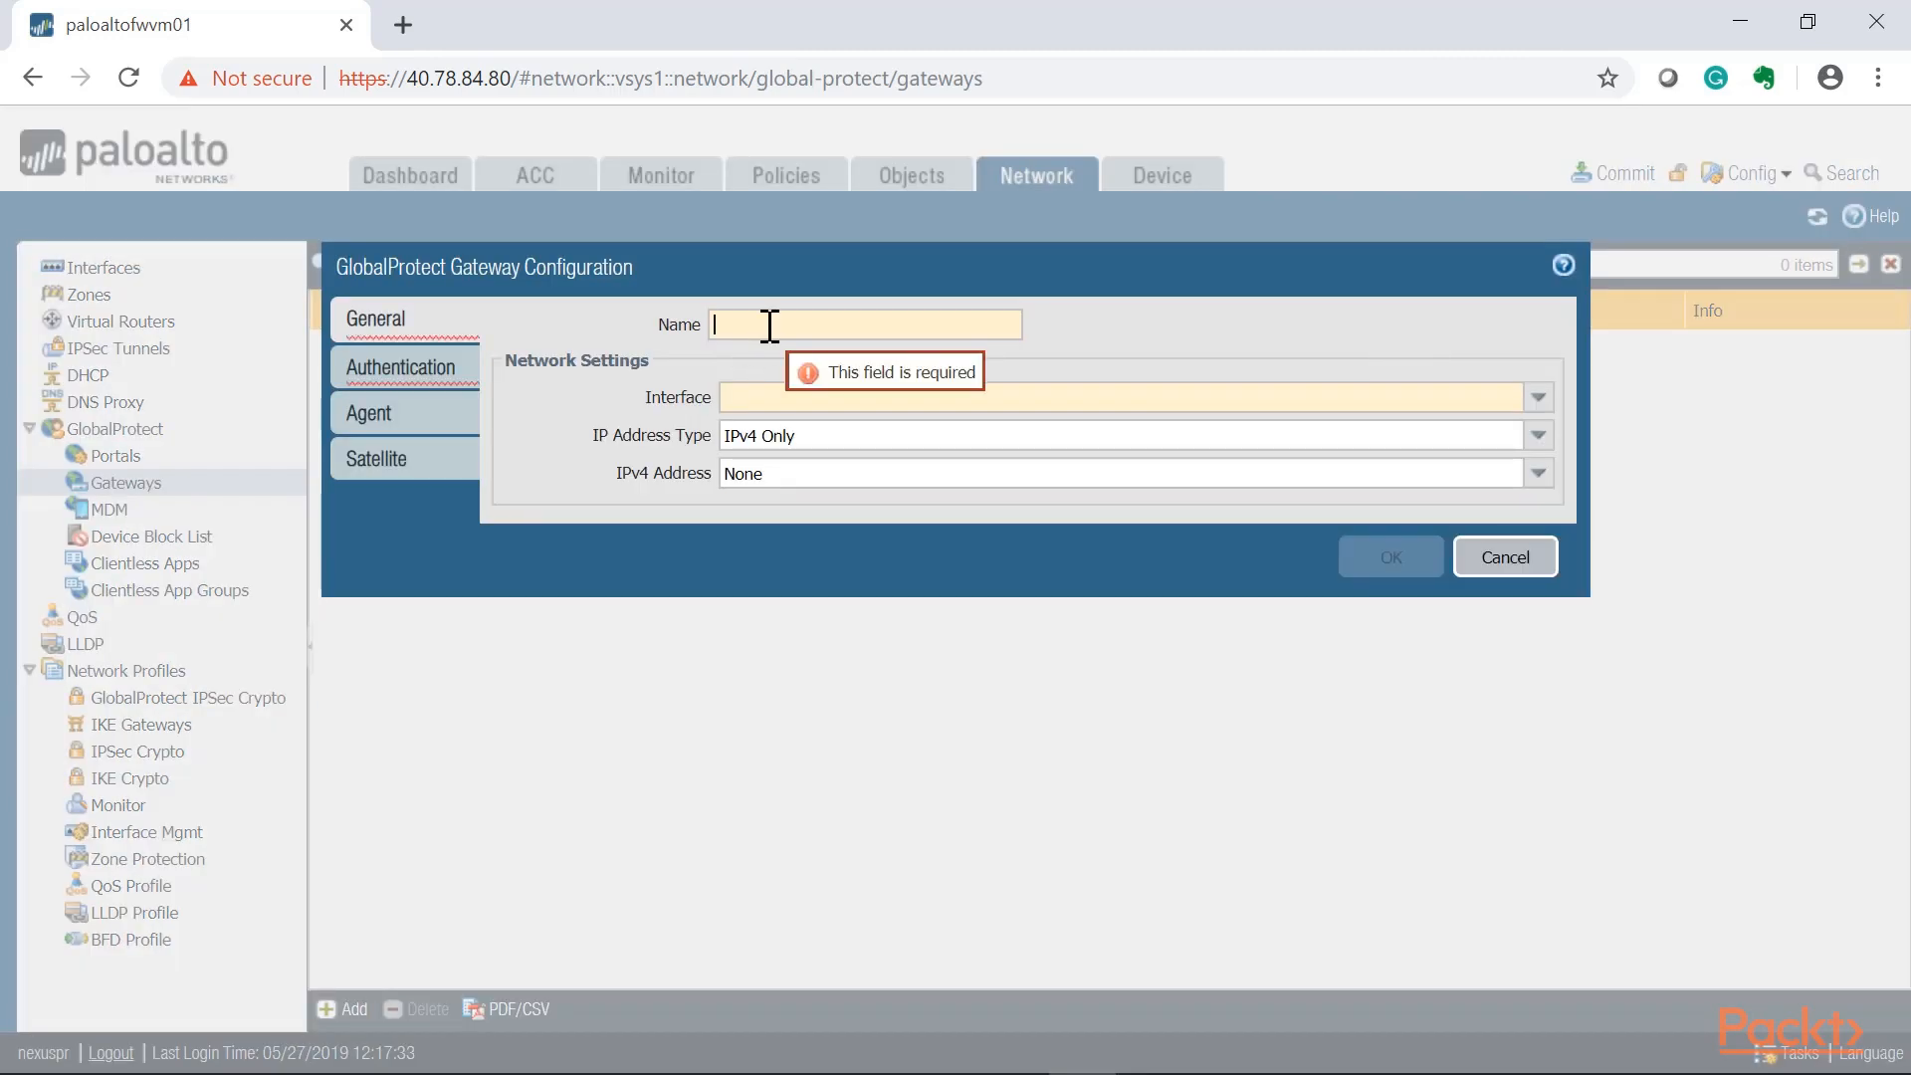
pyautogui.write('GlobalProtectGW')
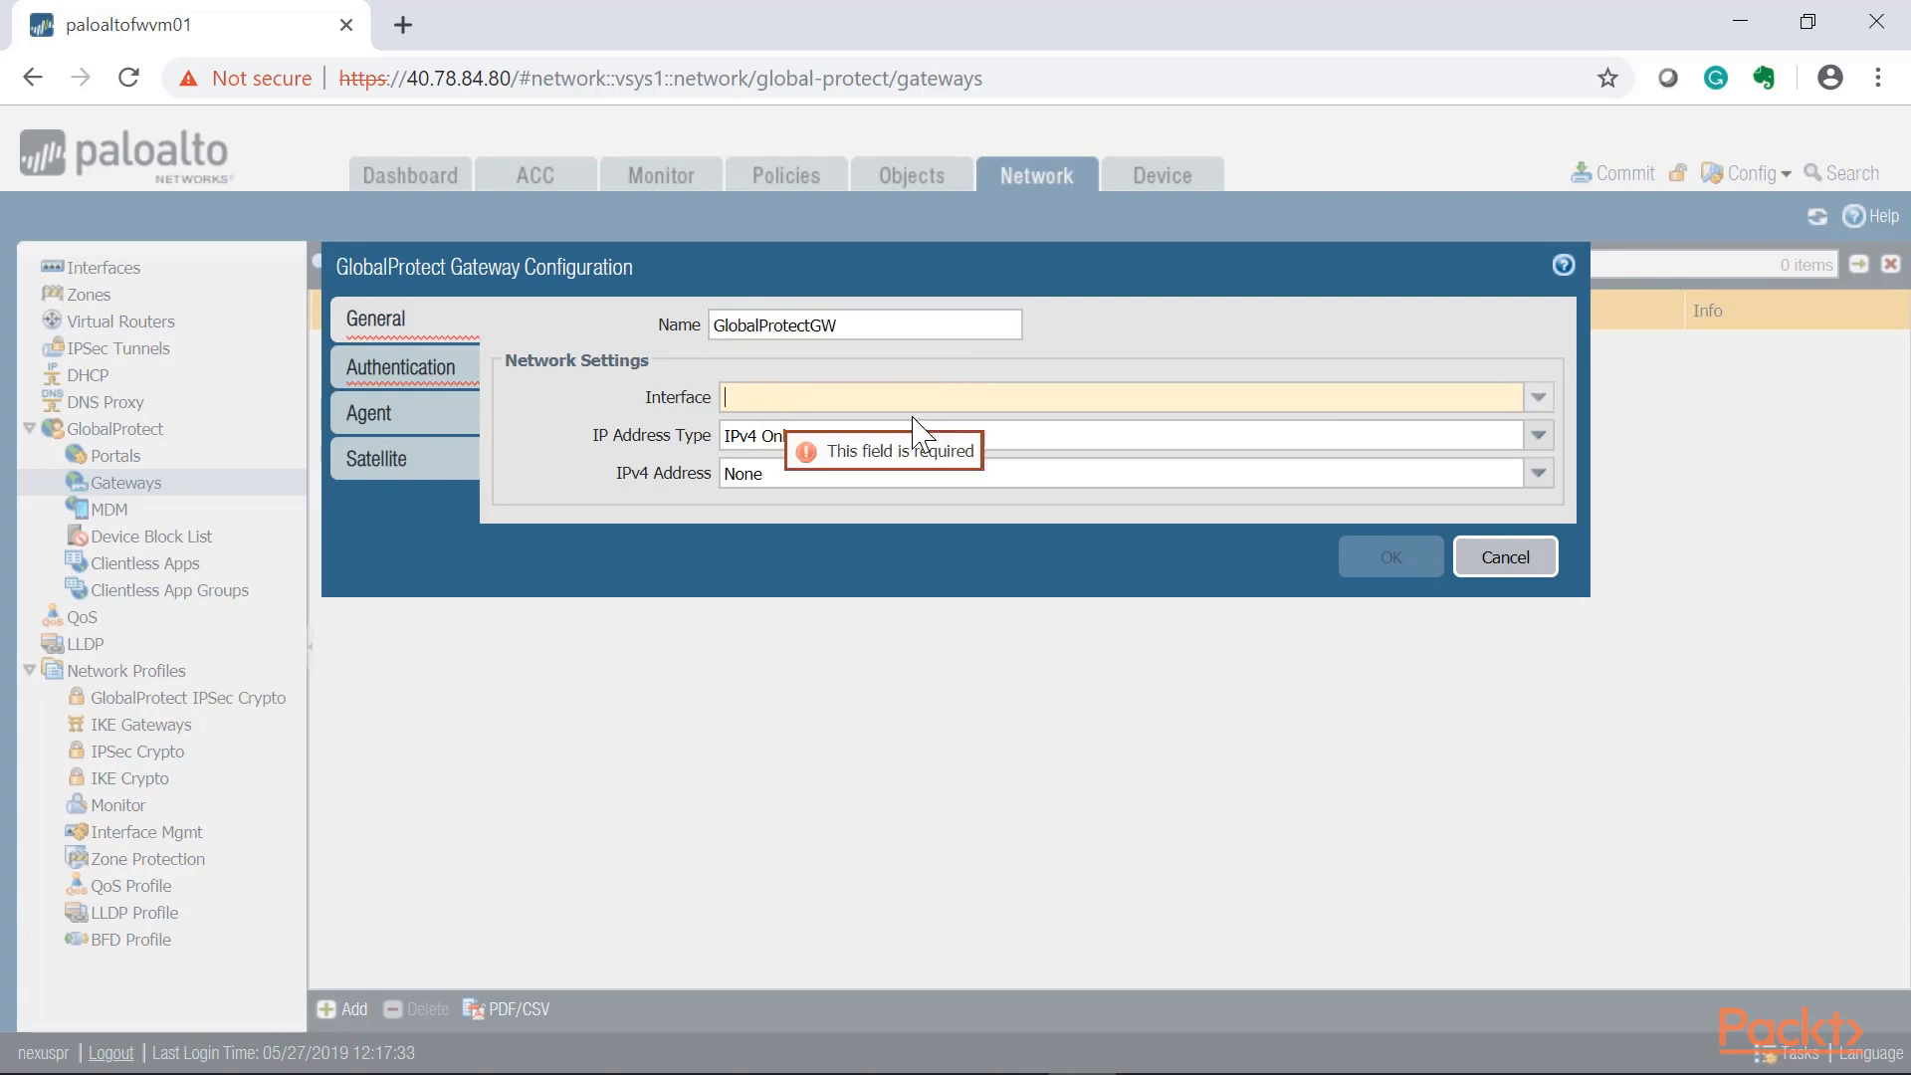
pyautogui.click(1542, 399)
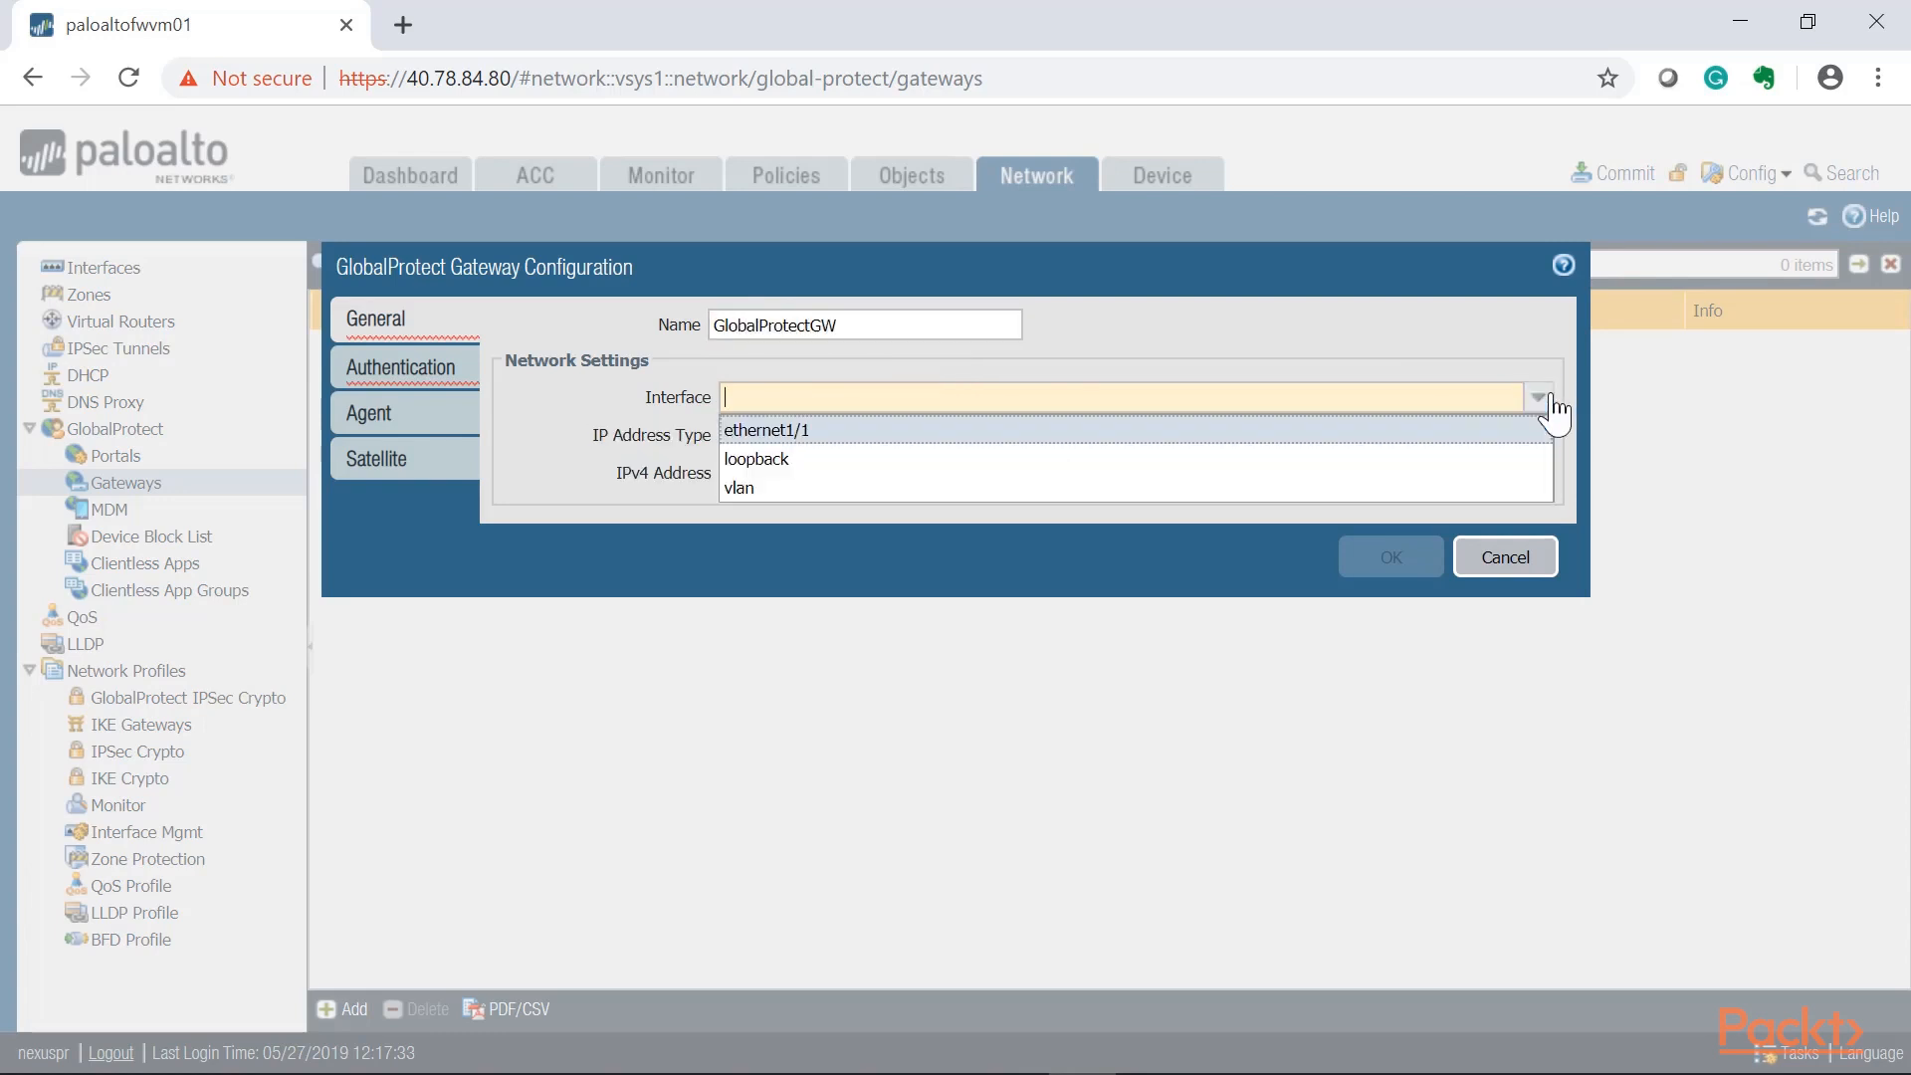
pyautogui.click(797, 430)
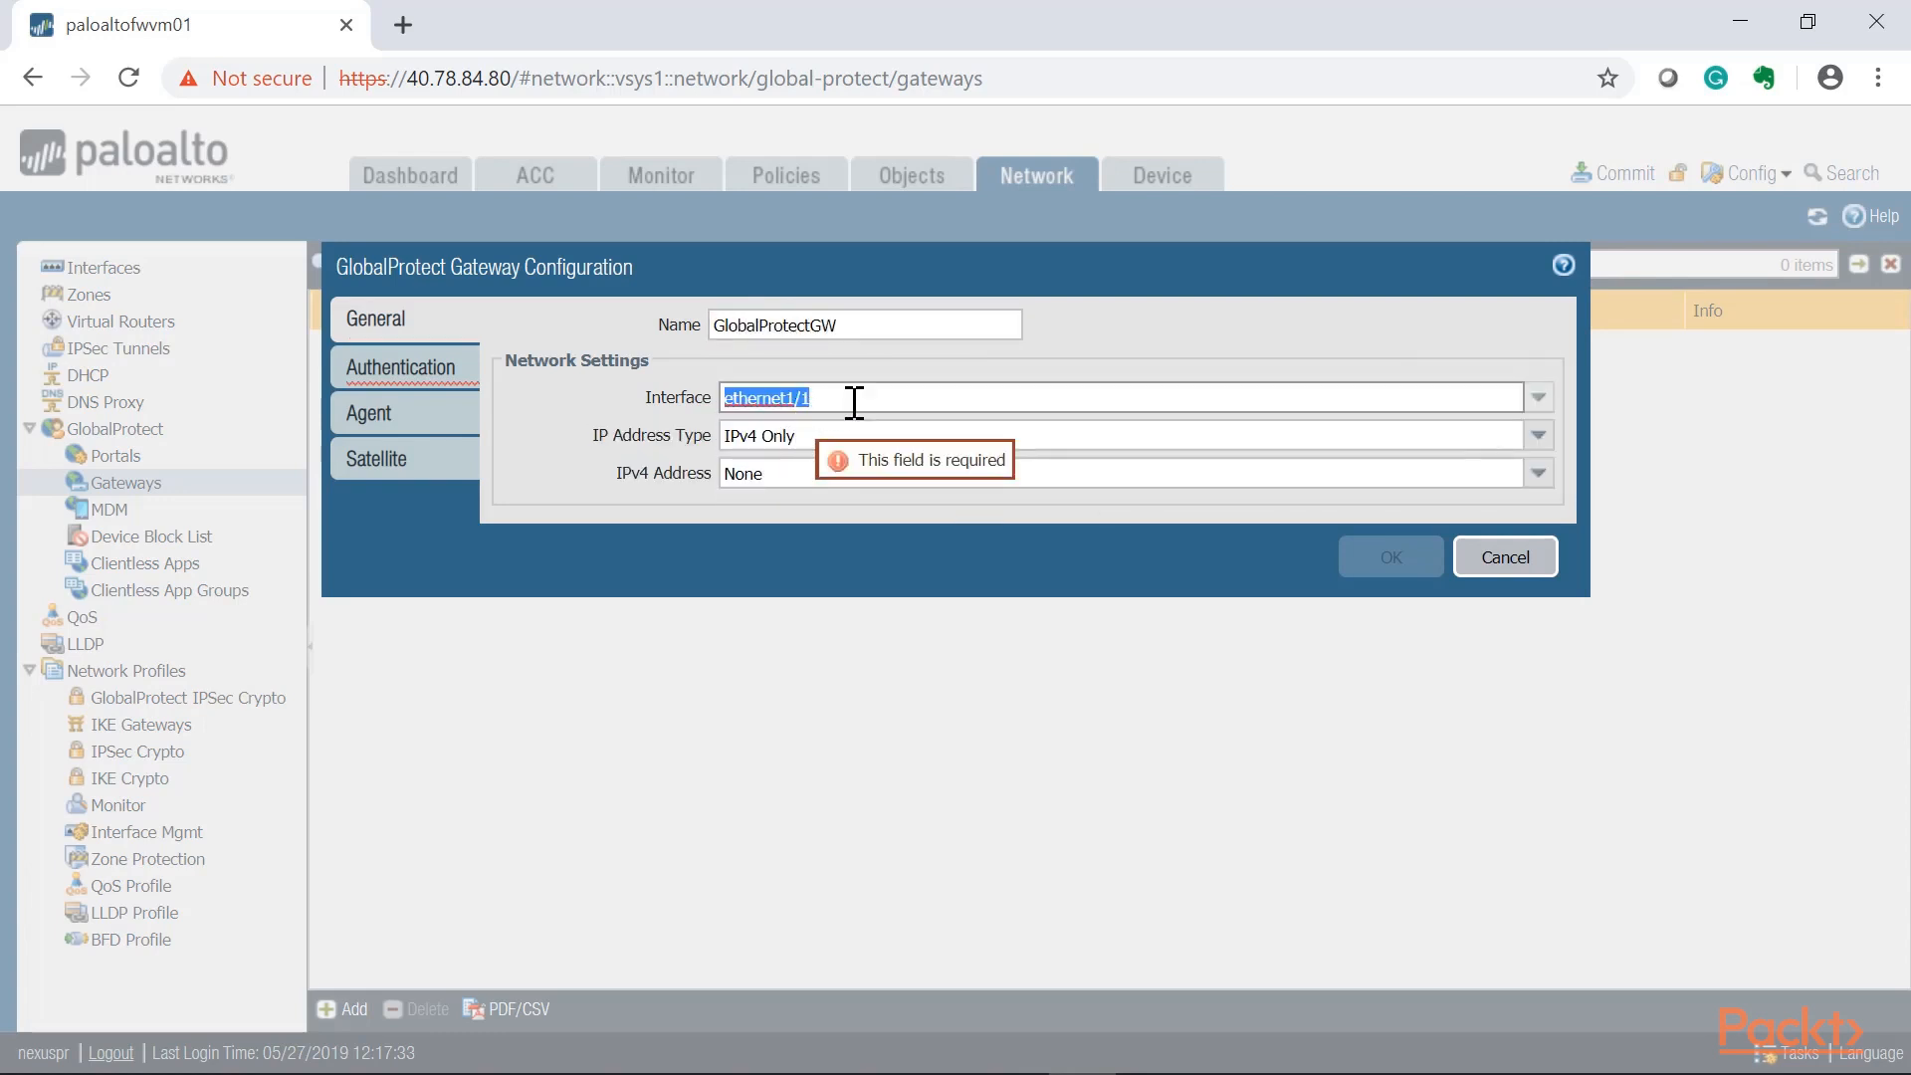
pyautogui.click(1537, 474)
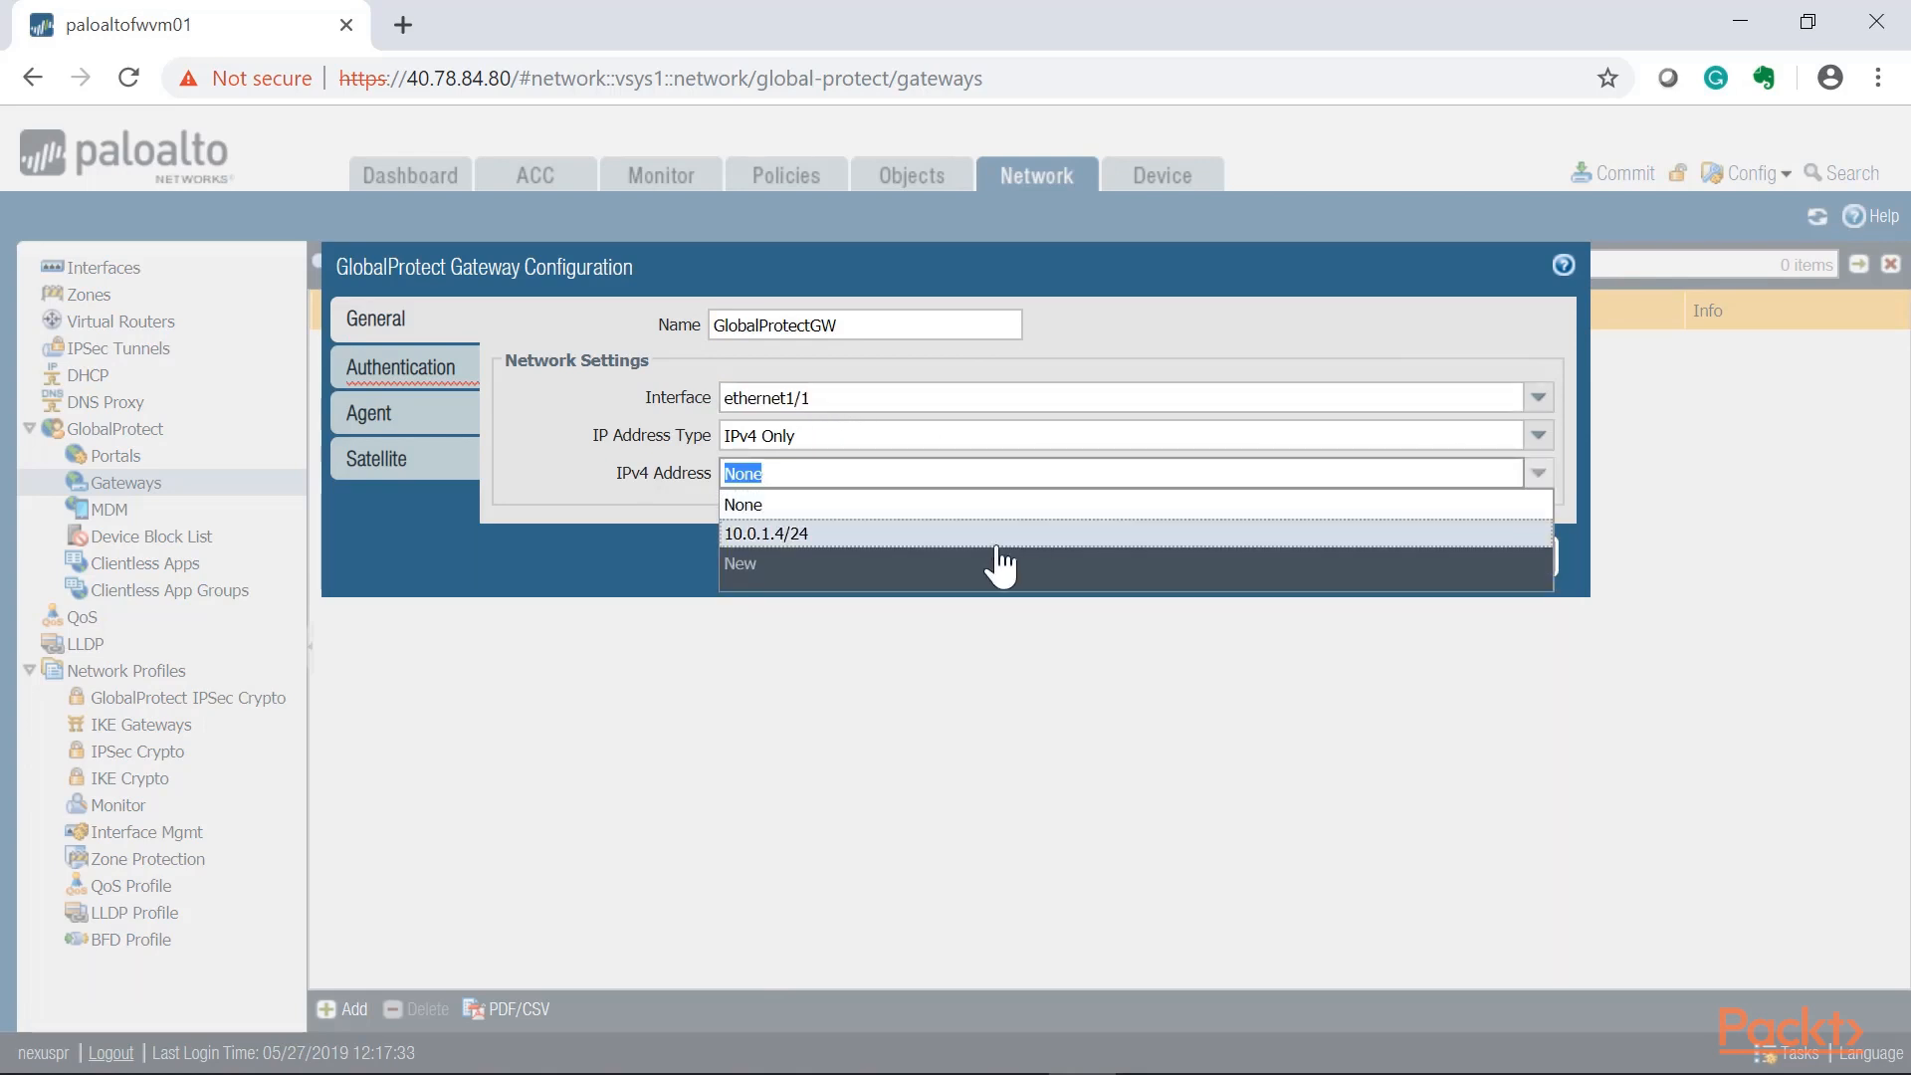
pyautogui.click(772, 538)
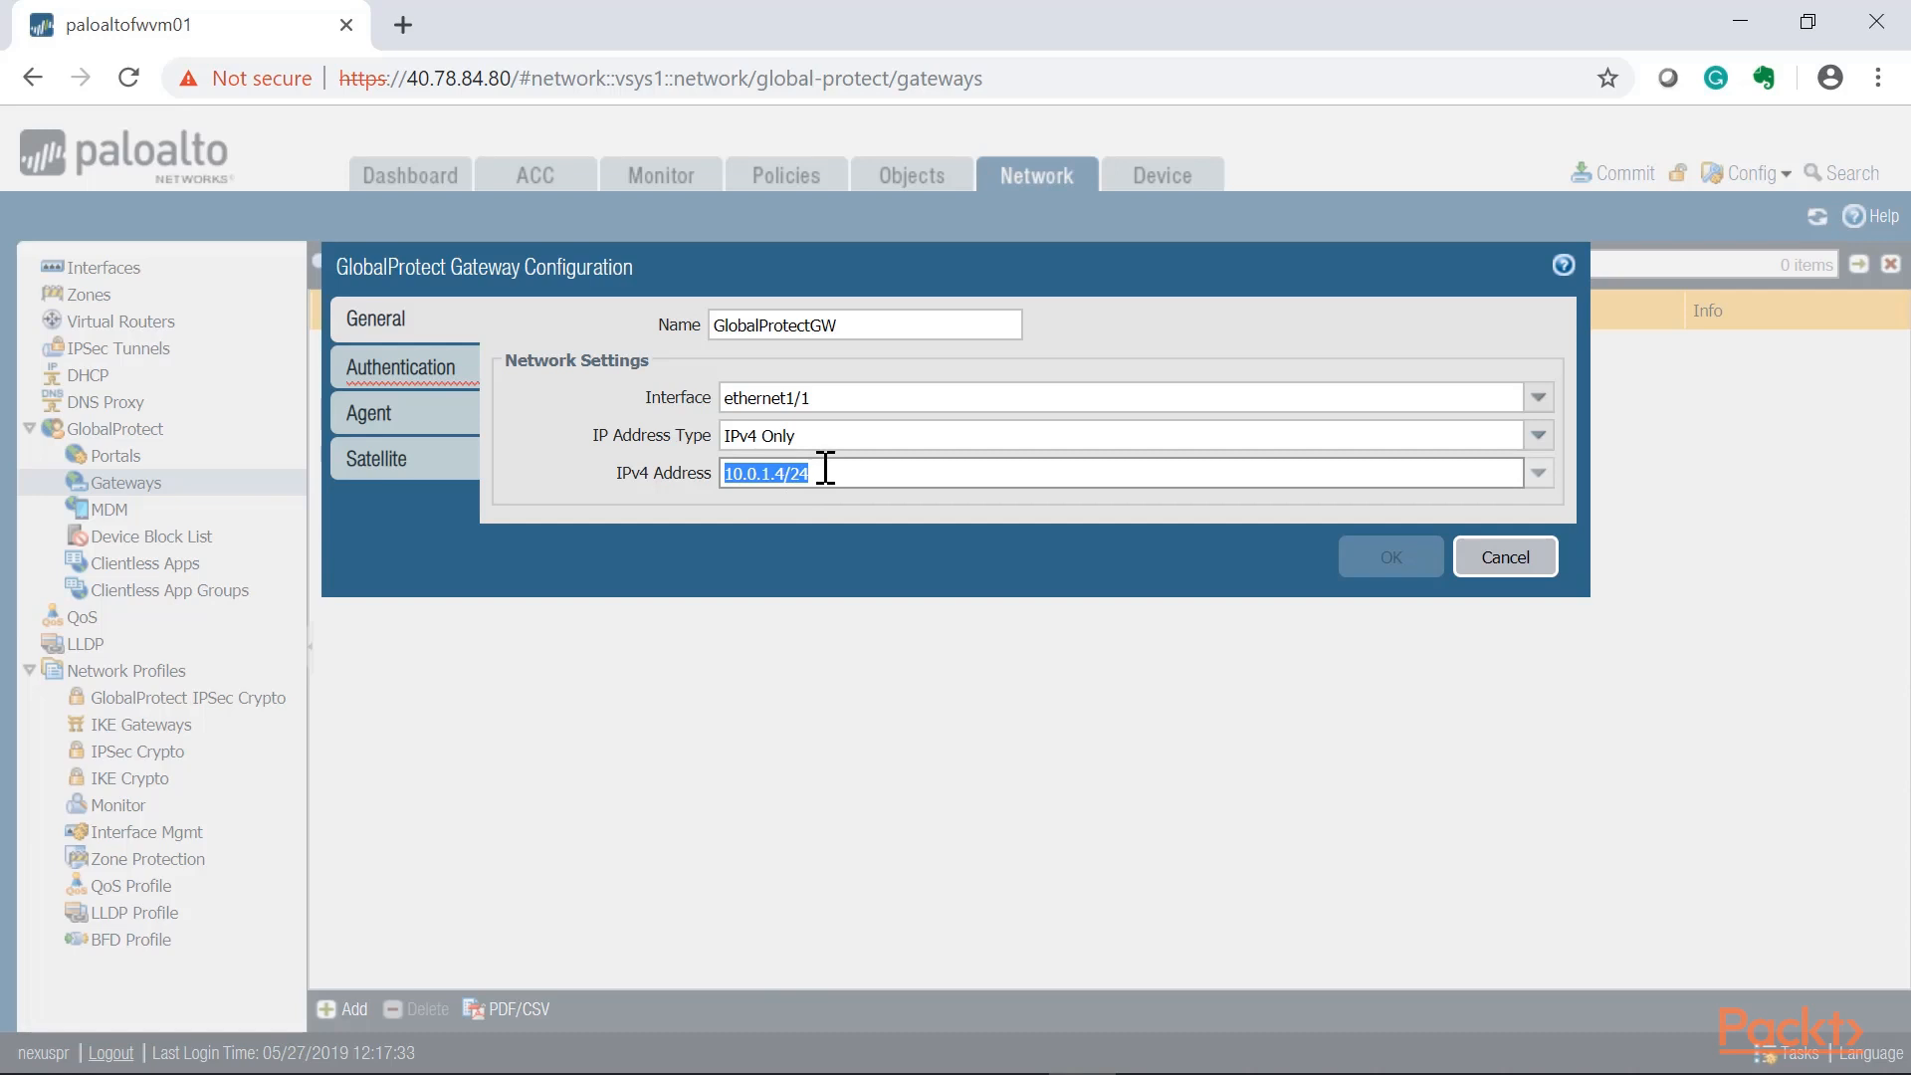
pyautogui.click(764, 526)
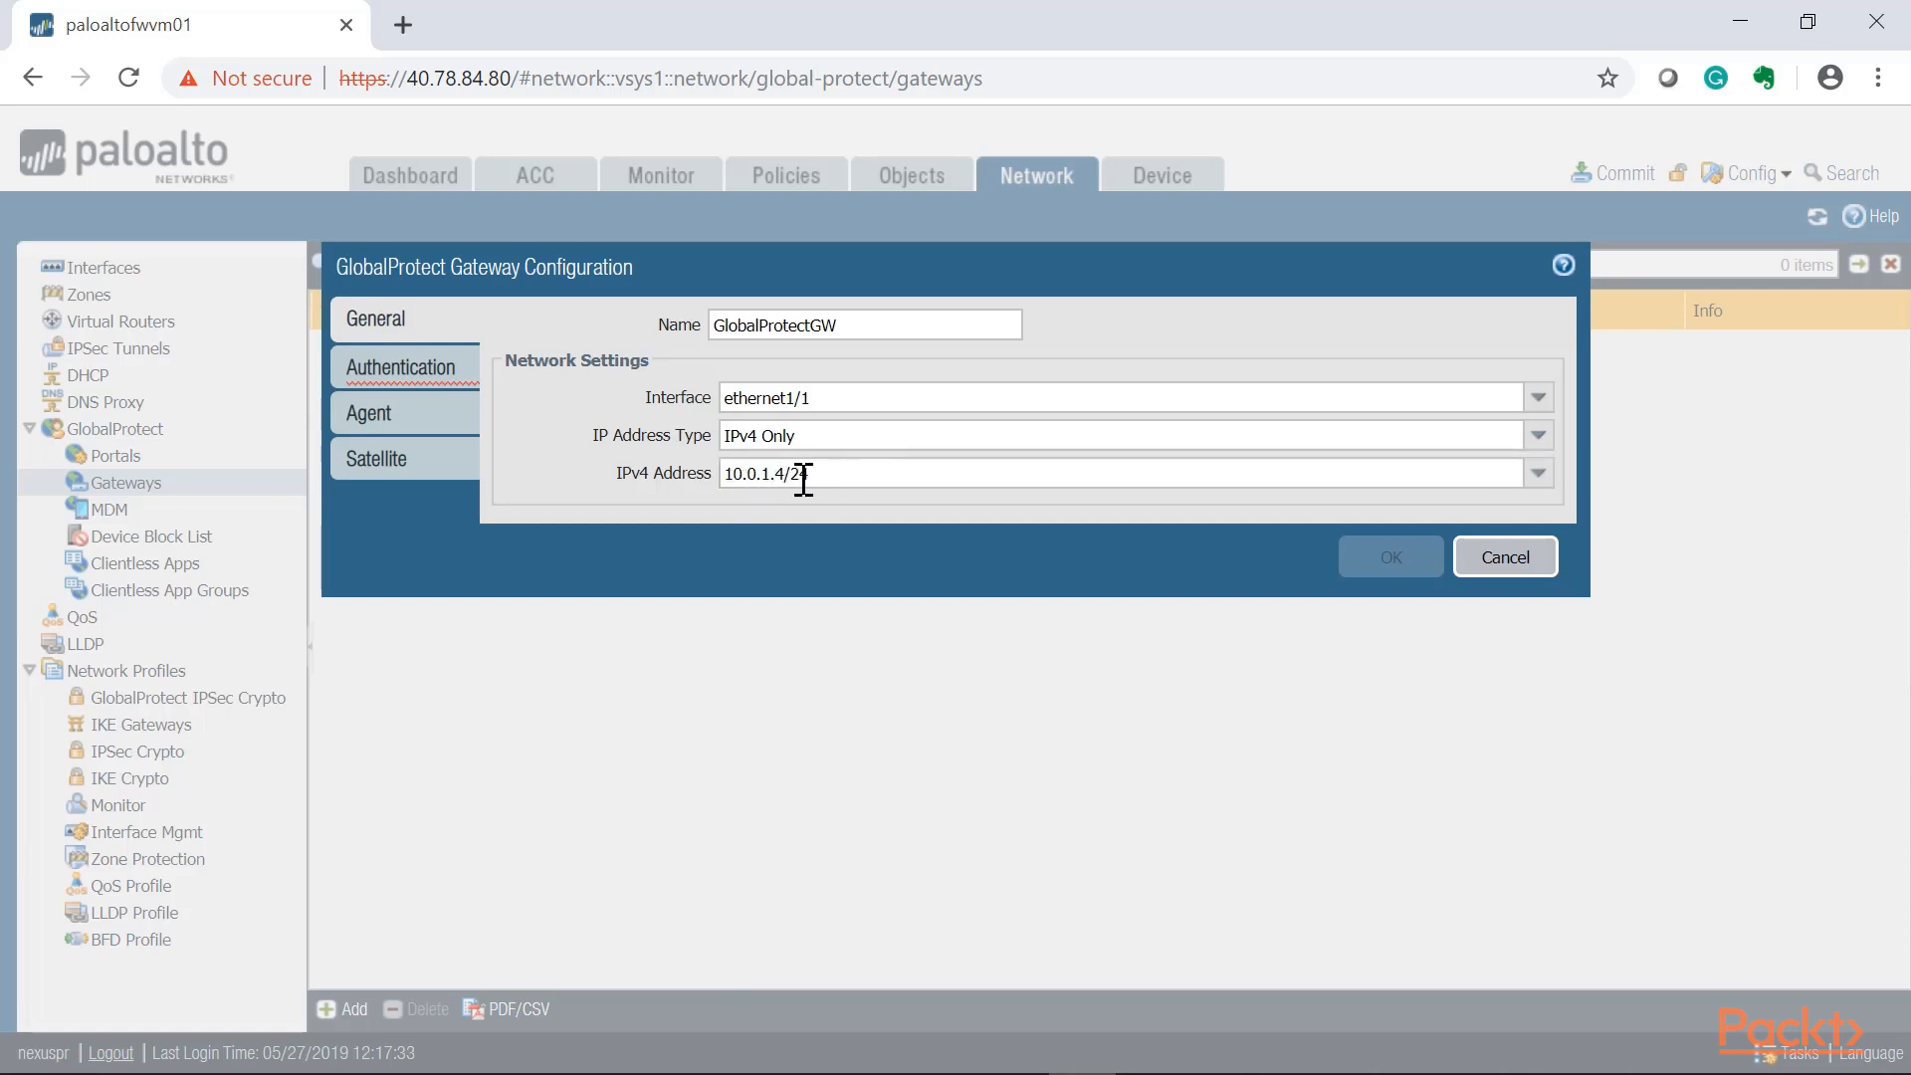
pyautogui.tripleClick(744, 474)
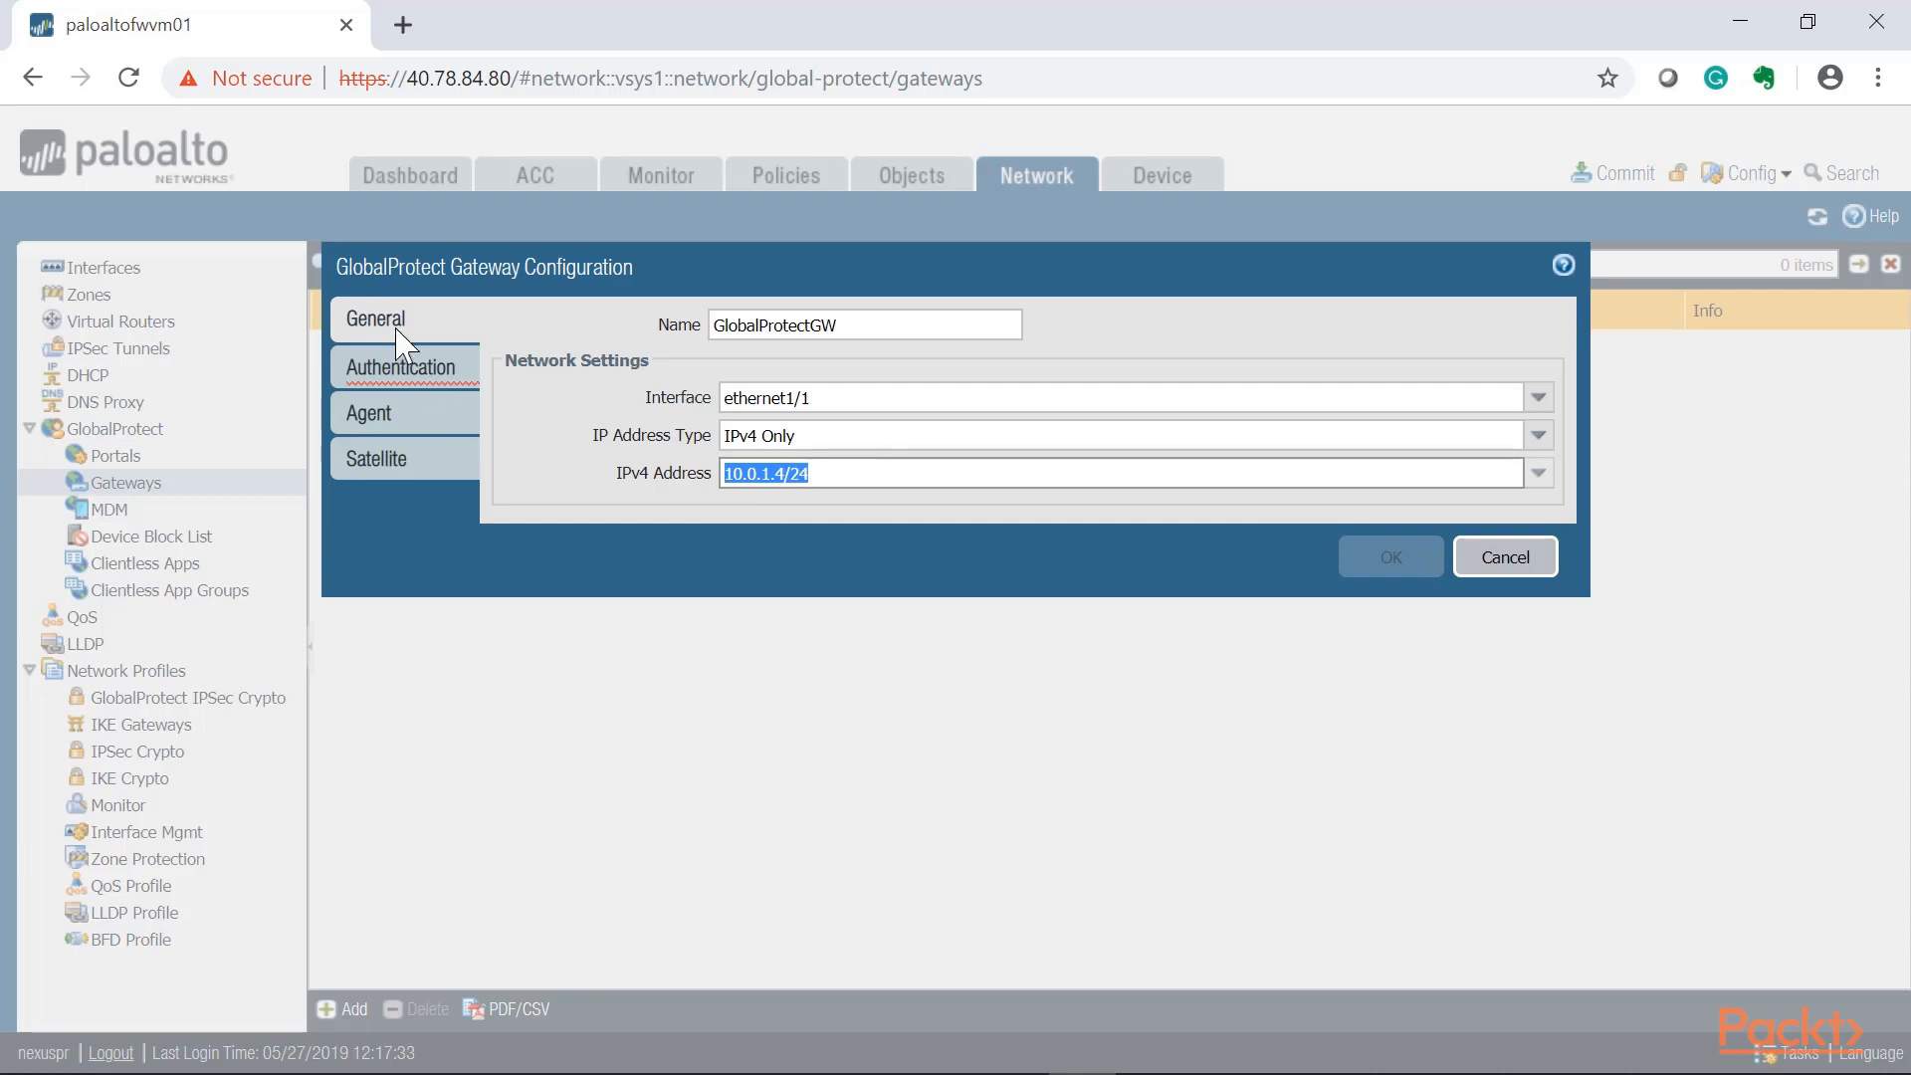
# Set GP-Cert as the SSL/TLS service profile for the gateway's server authentication.
pyautogui.click(397, 360)
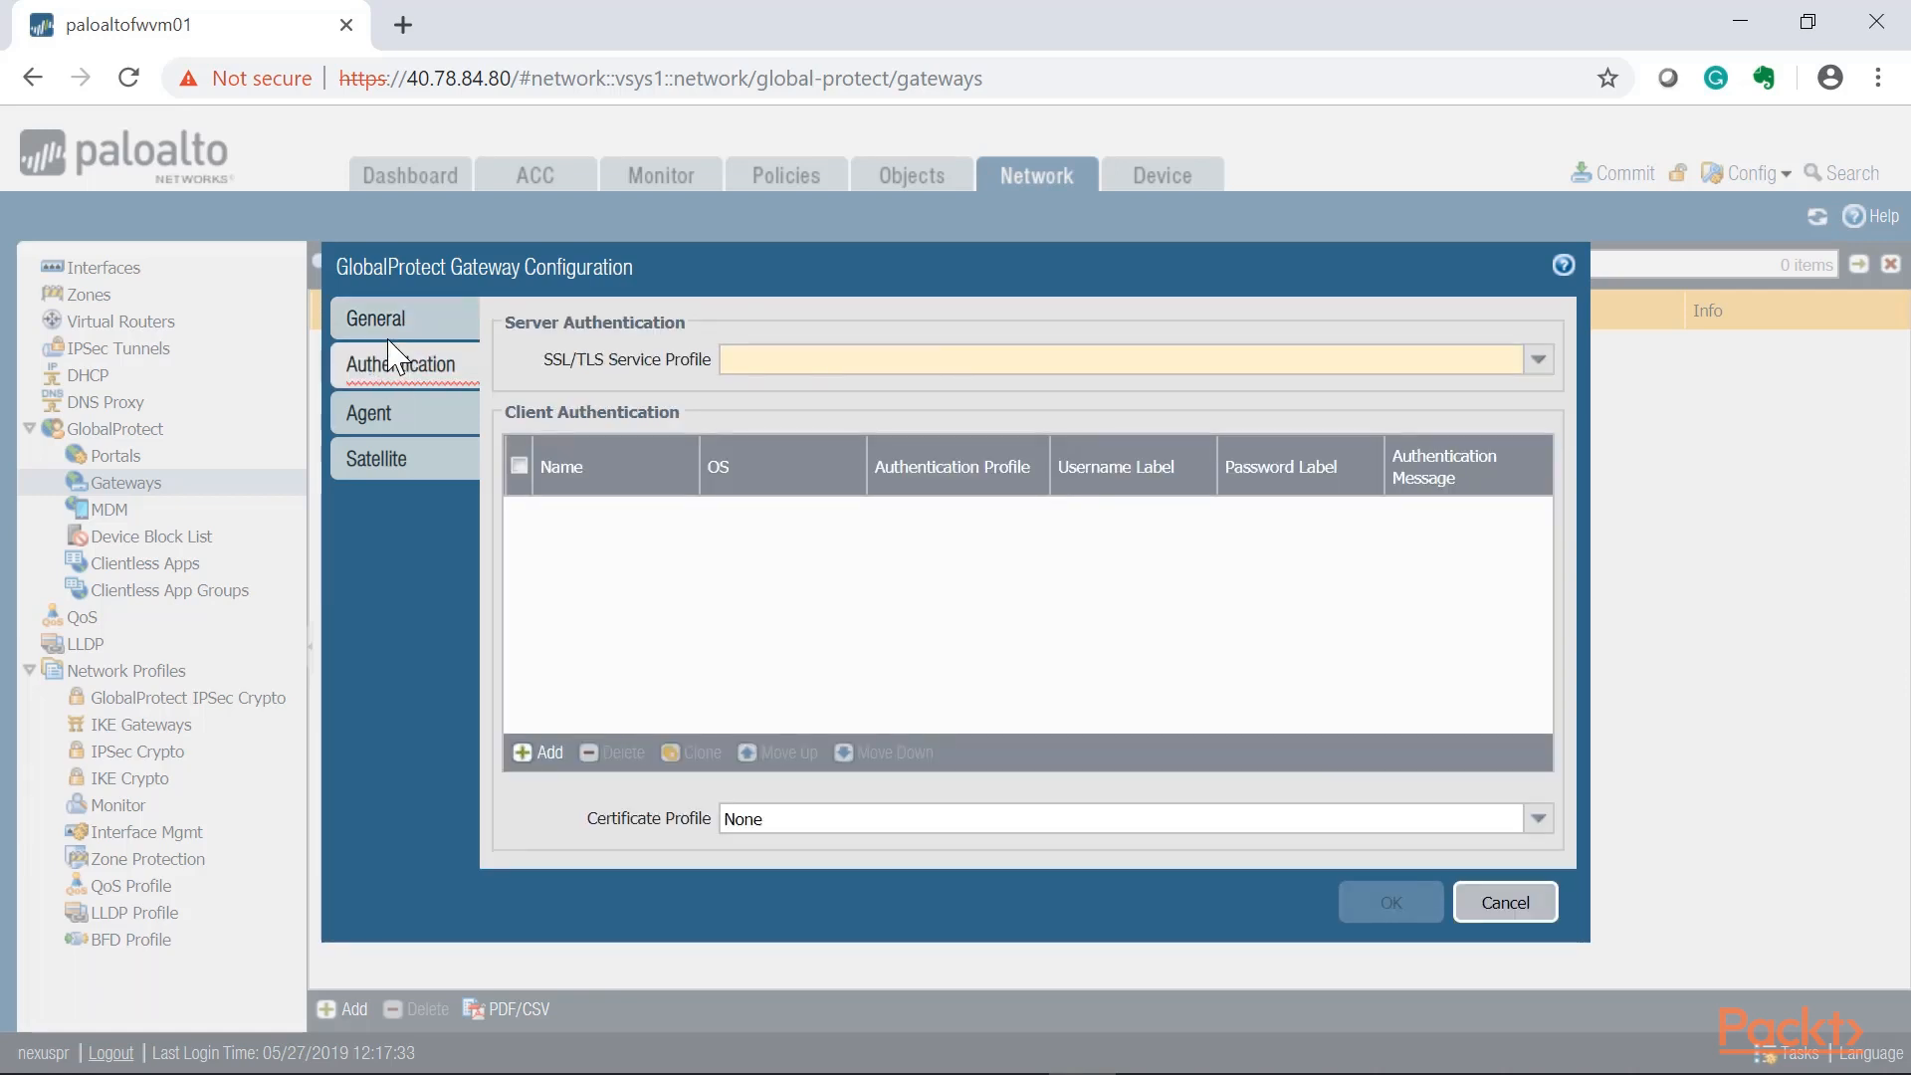
pyautogui.click(1539, 360)
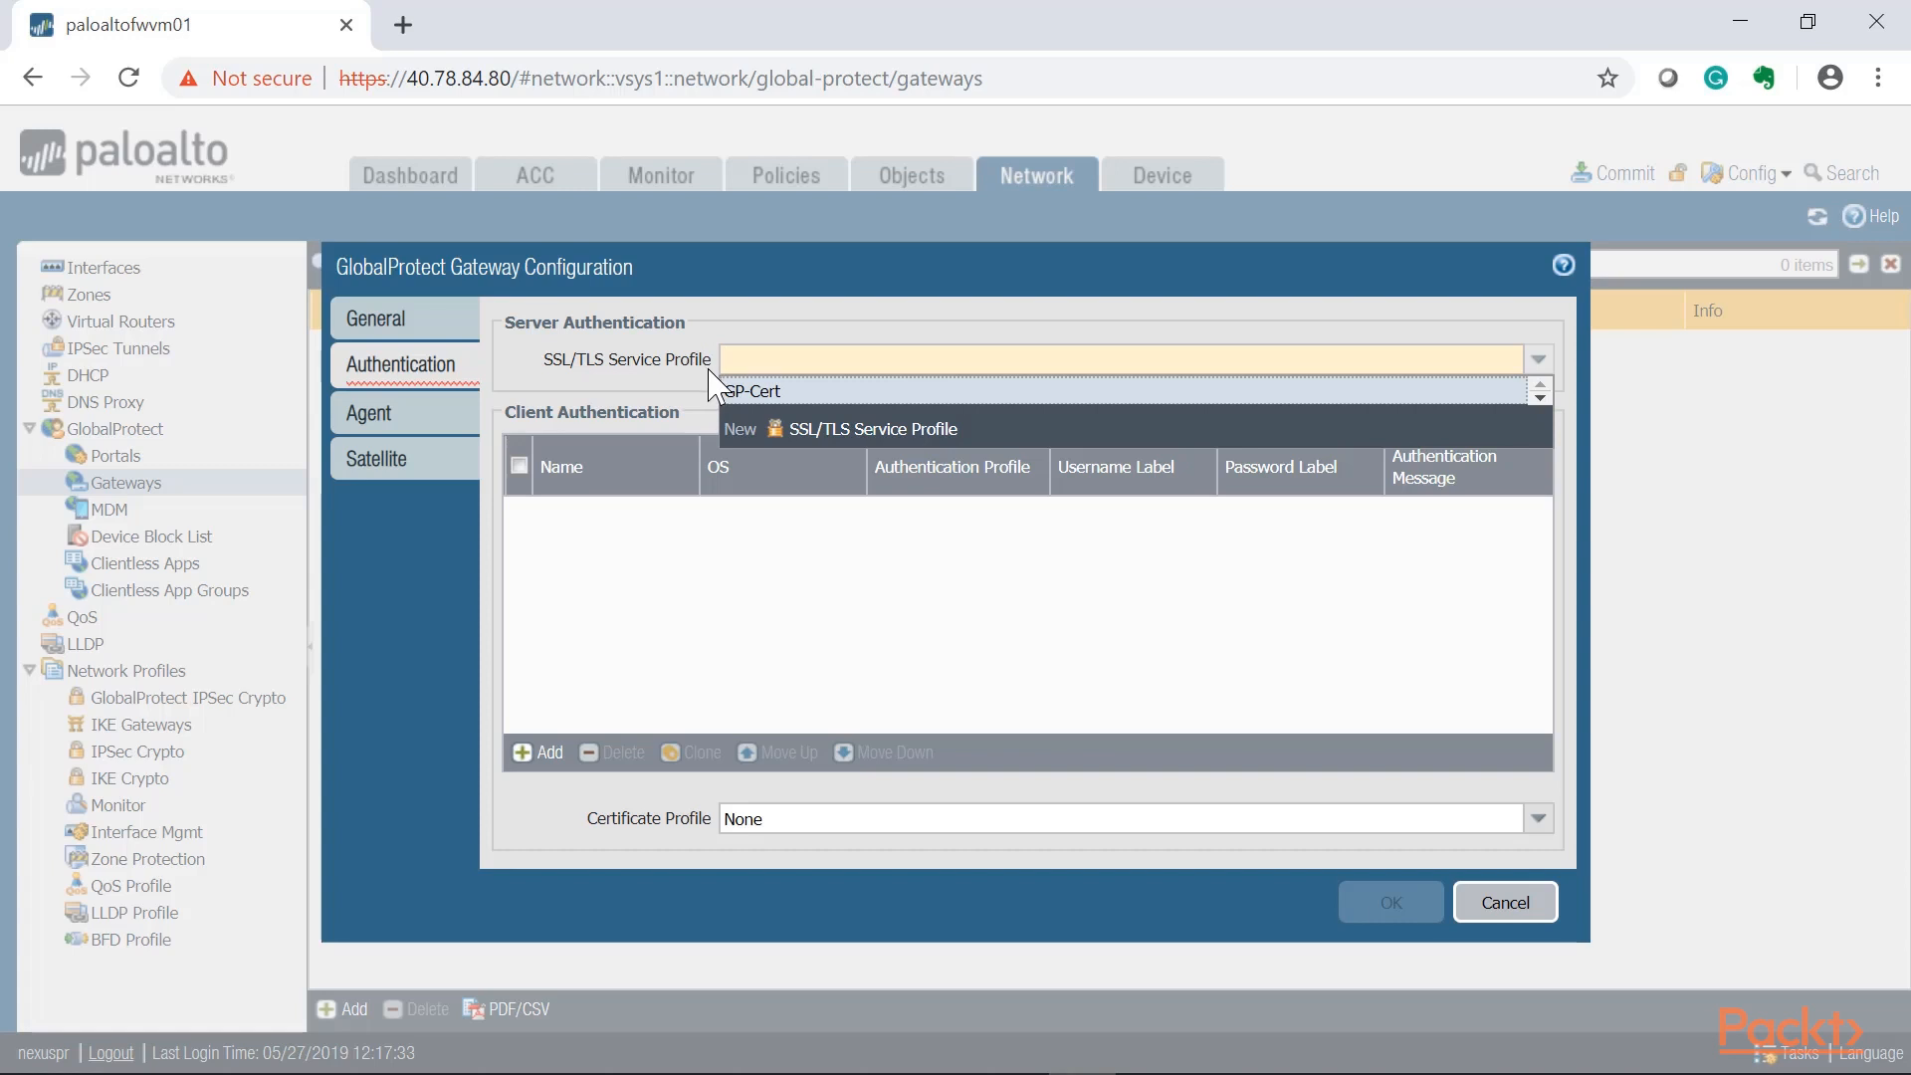
pyautogui.click(741, 391)
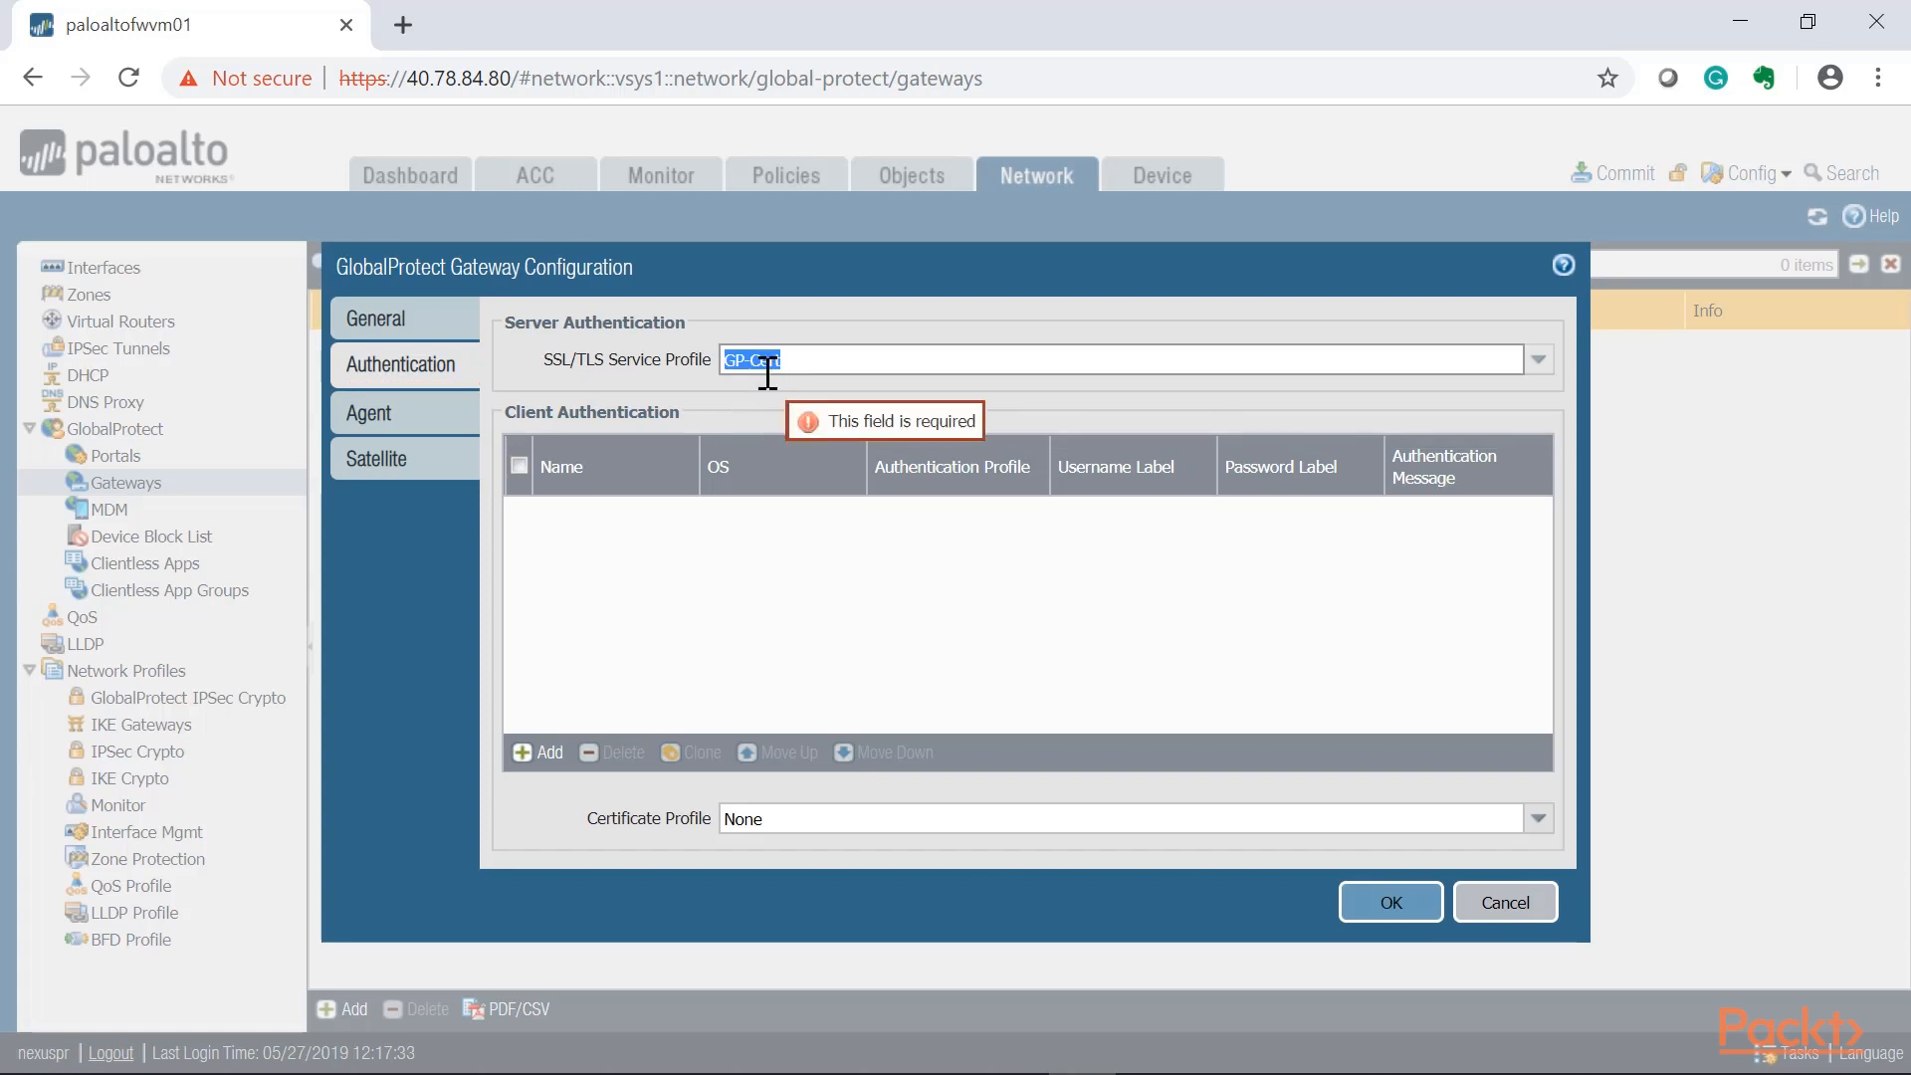
pyautogui.click(640, 651)
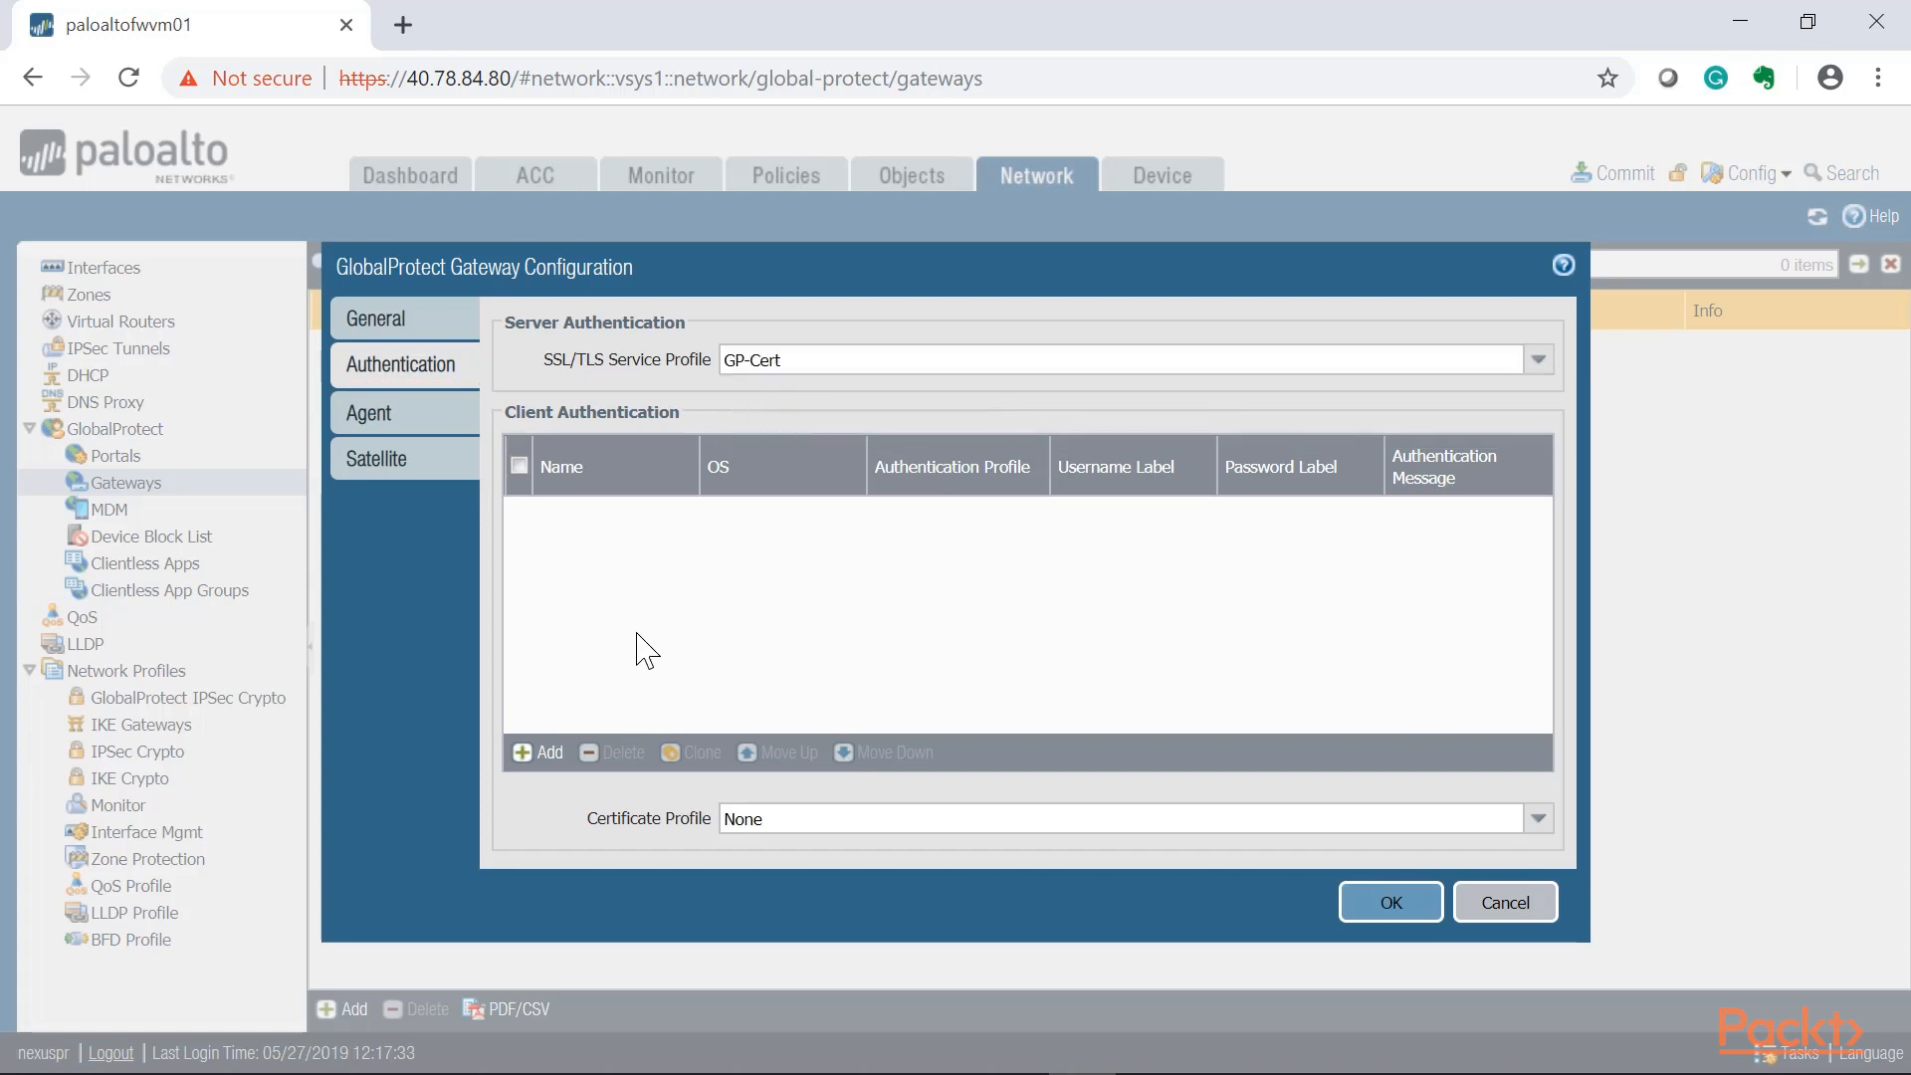
pyautogui.moveTo(680, 412); pyautogui.dragTo(508, 412)
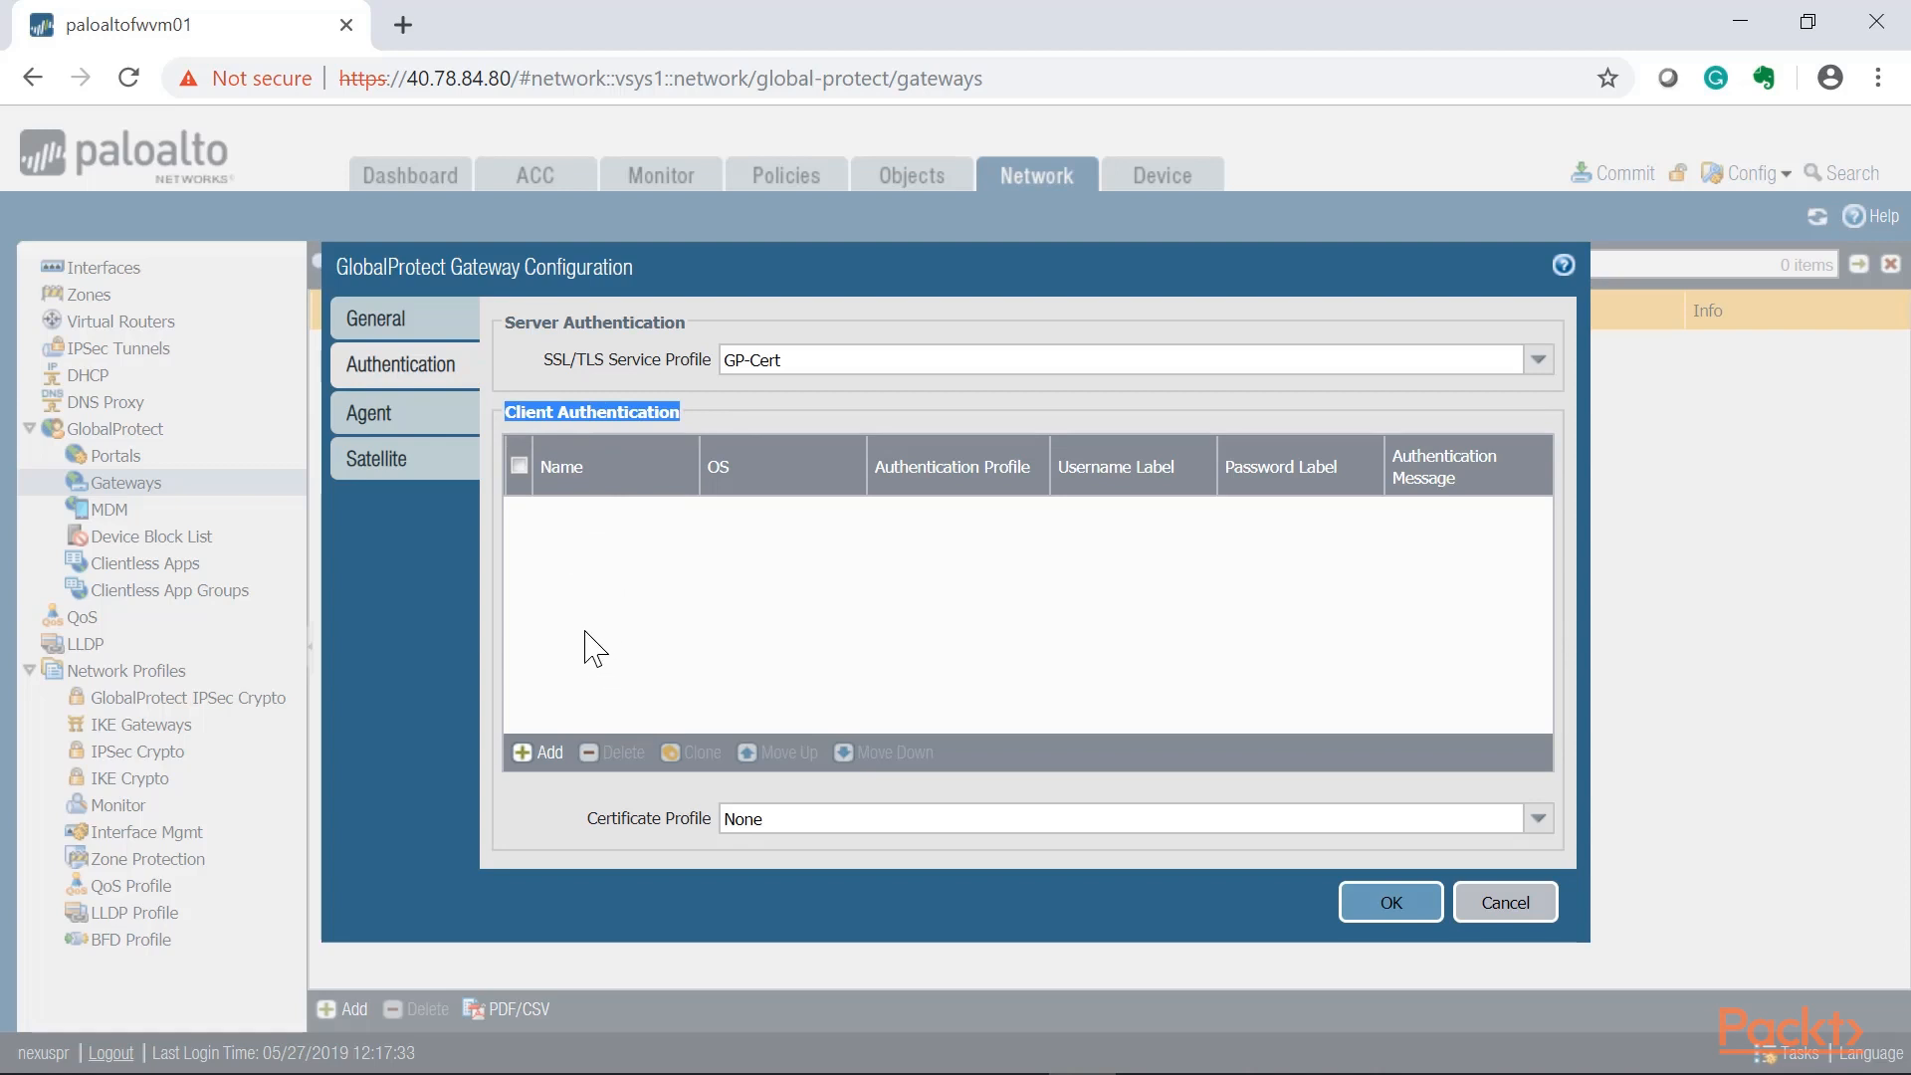
pyautogui.click(673, 418)
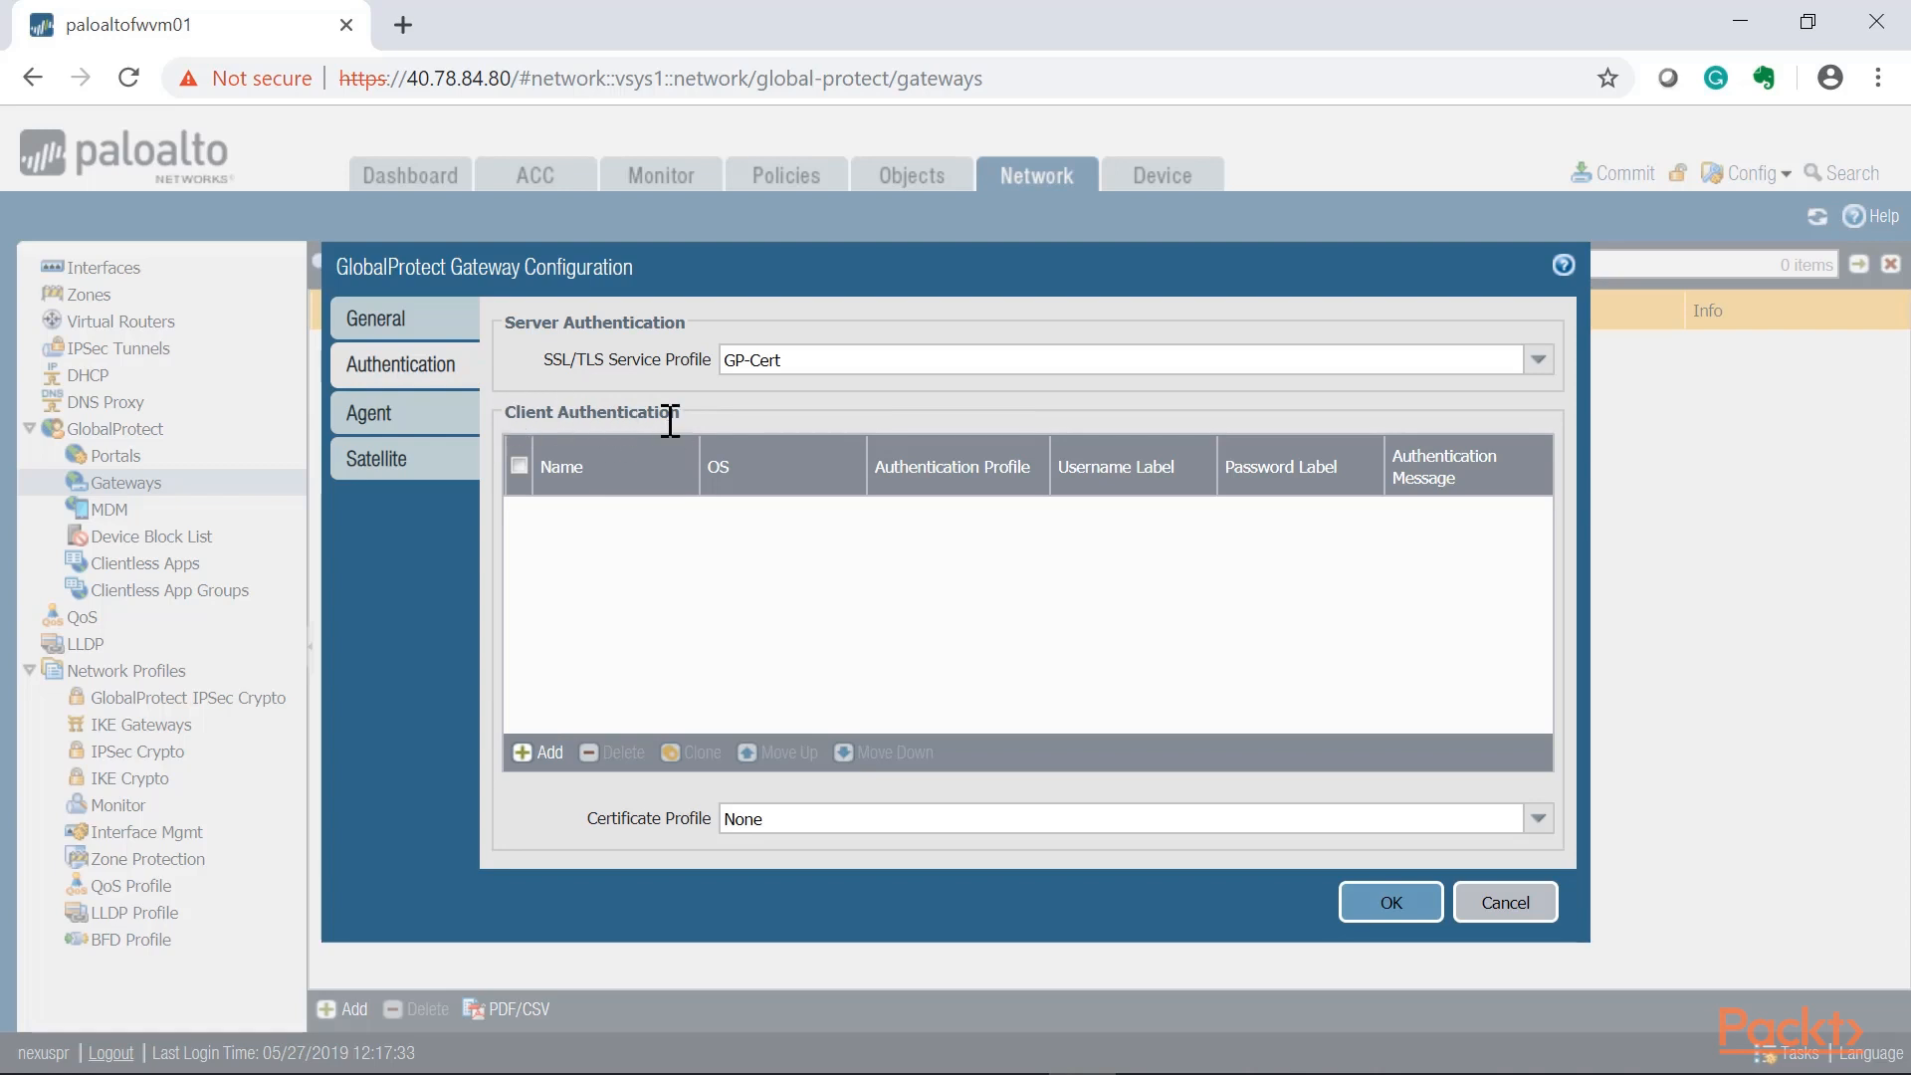
# Add a client authentication entry named Client-Auth for any OS using the local-auth profile, and save the gateway.
pyautogui.click(538, 752)
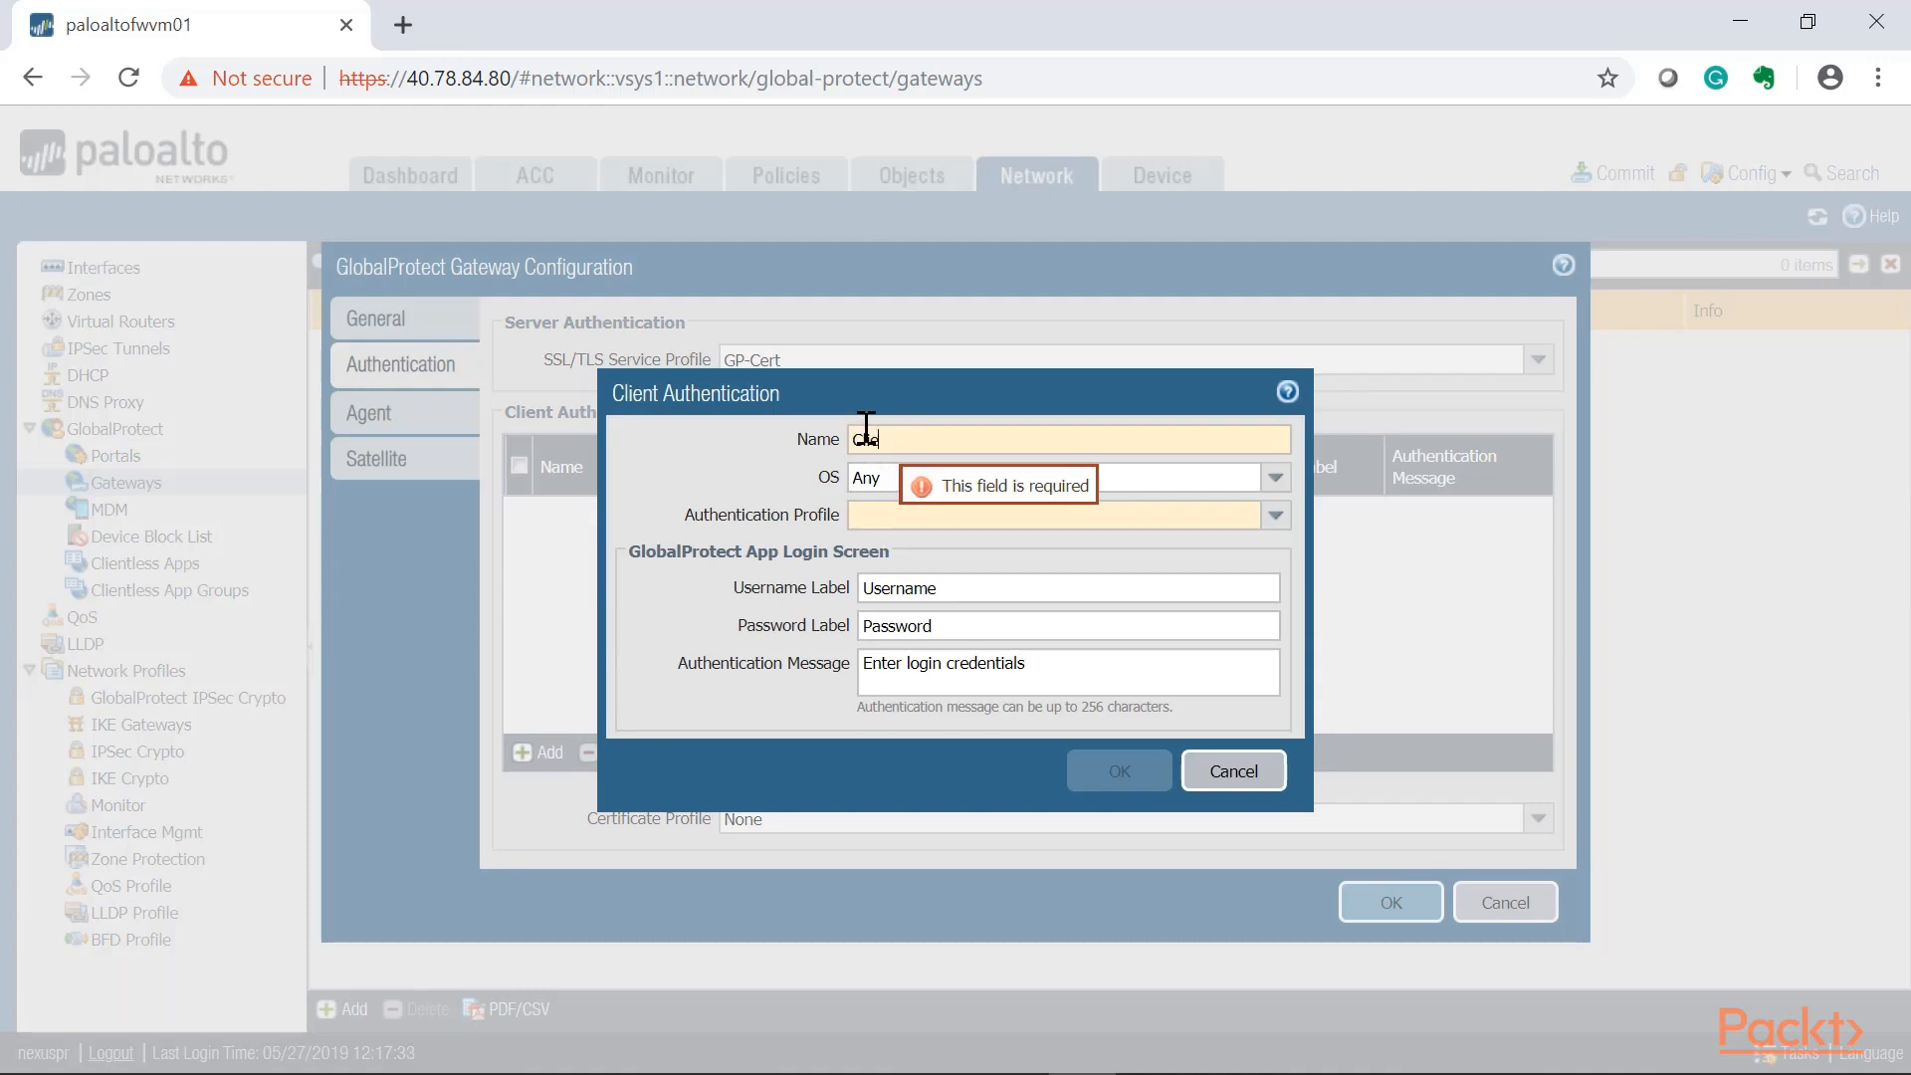
pyautogui.write('Client-Auth')
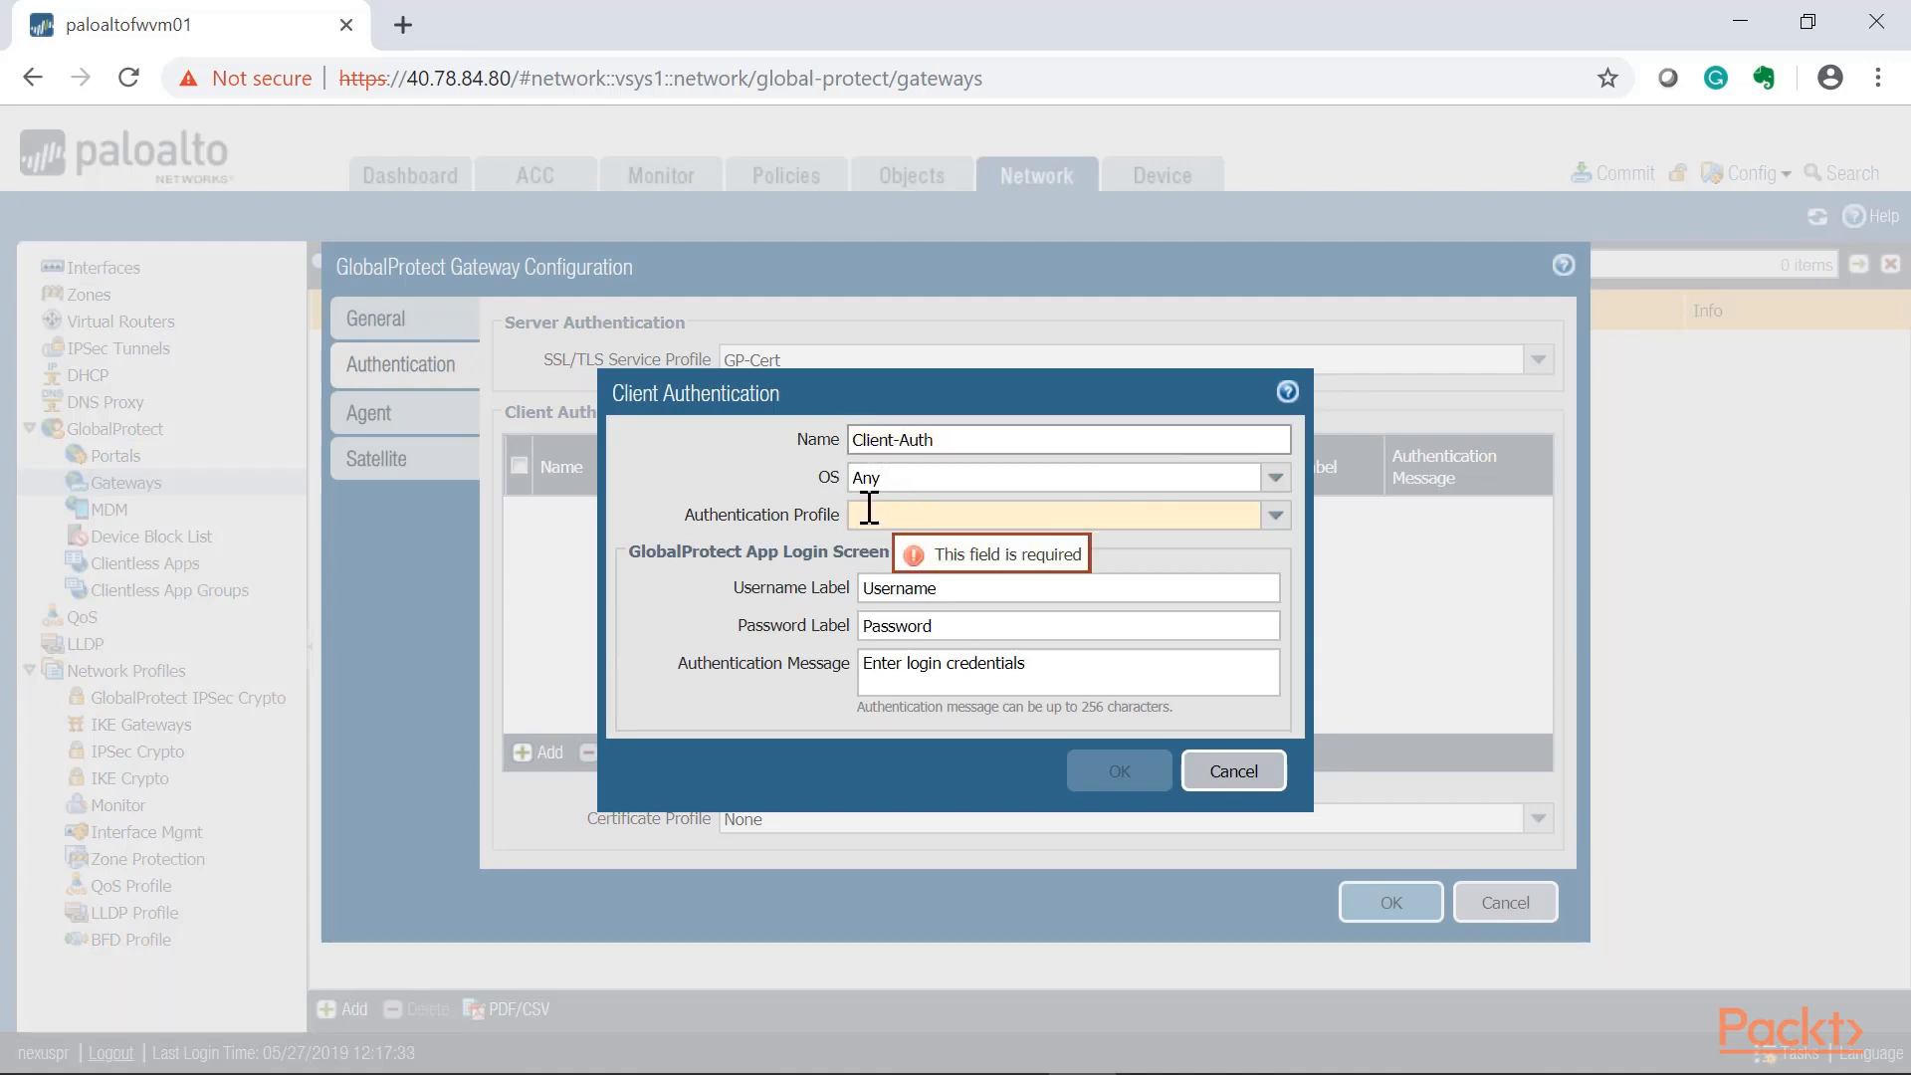
pyautogui.click(1277, 480)
pyautogui.click(1278, 503)
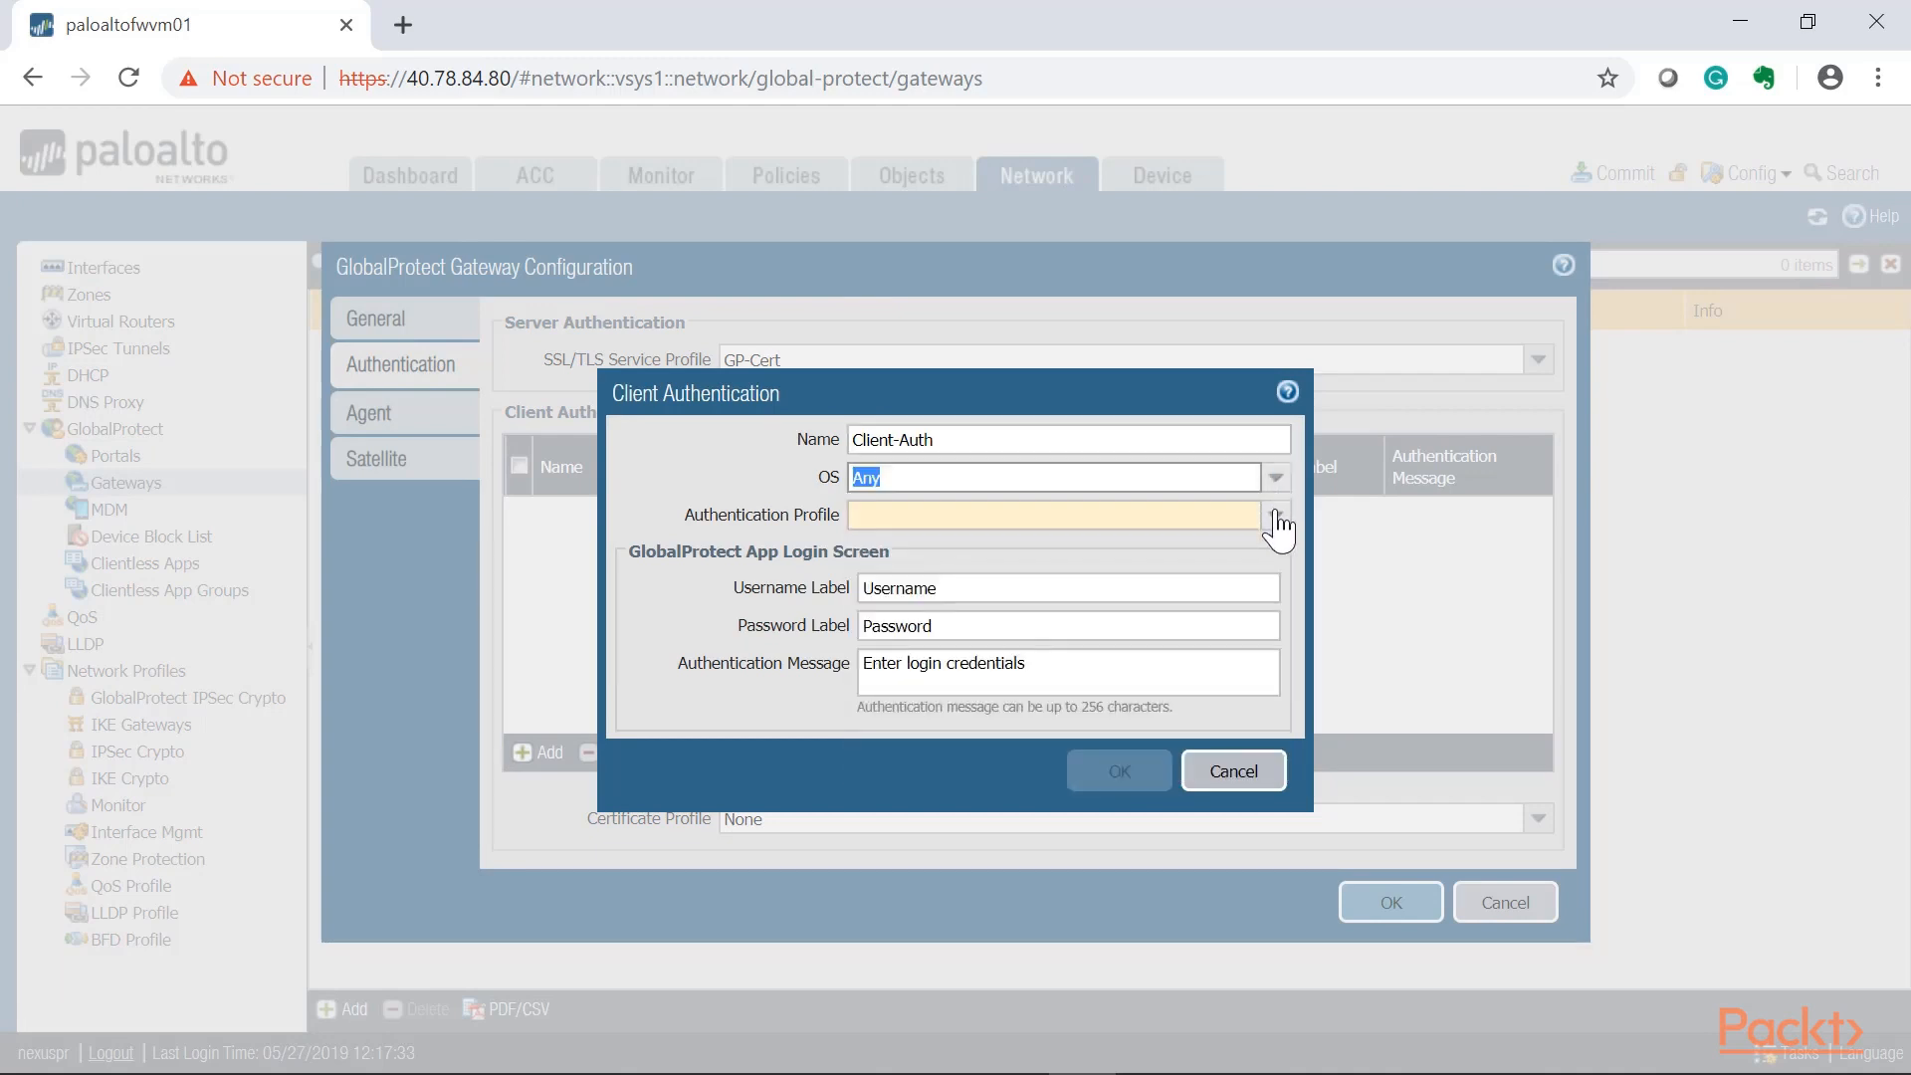
pyautogui.click(1278, 518)
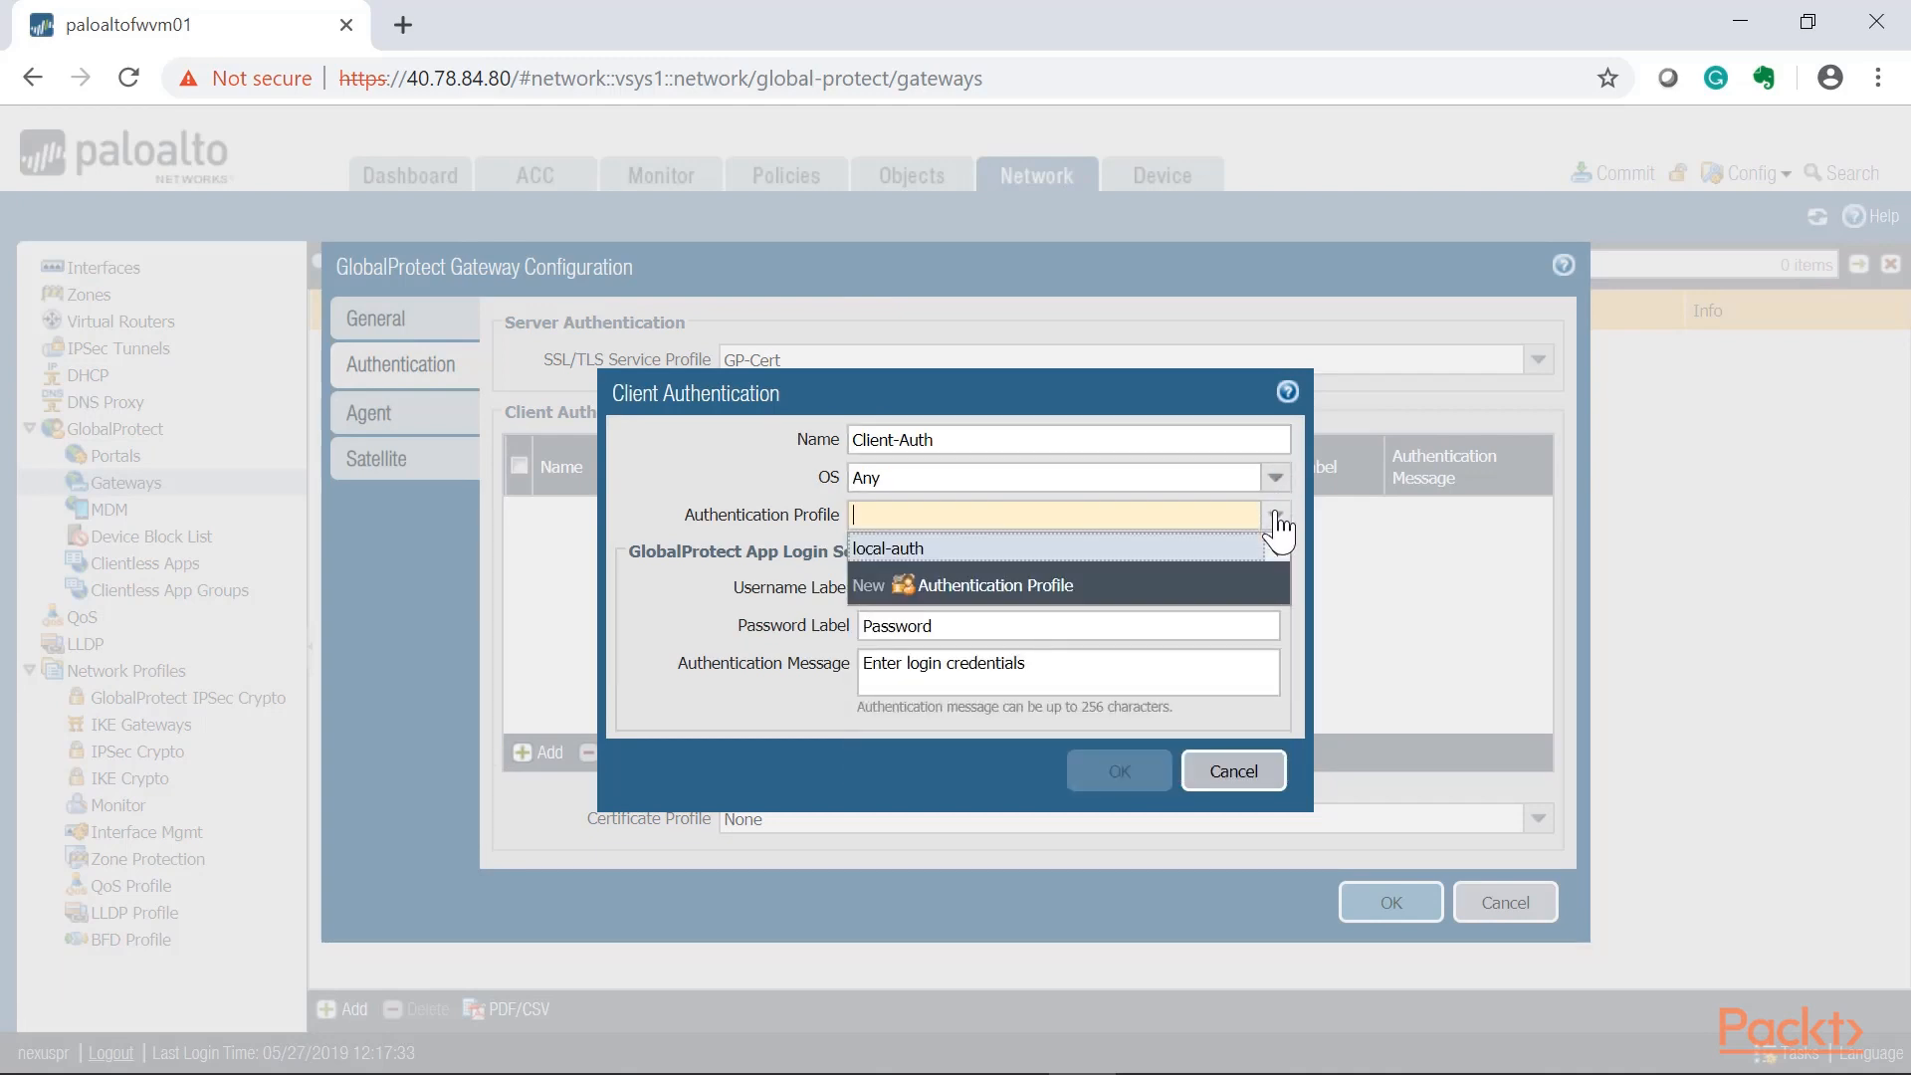
pyautogui.click(876, 550)
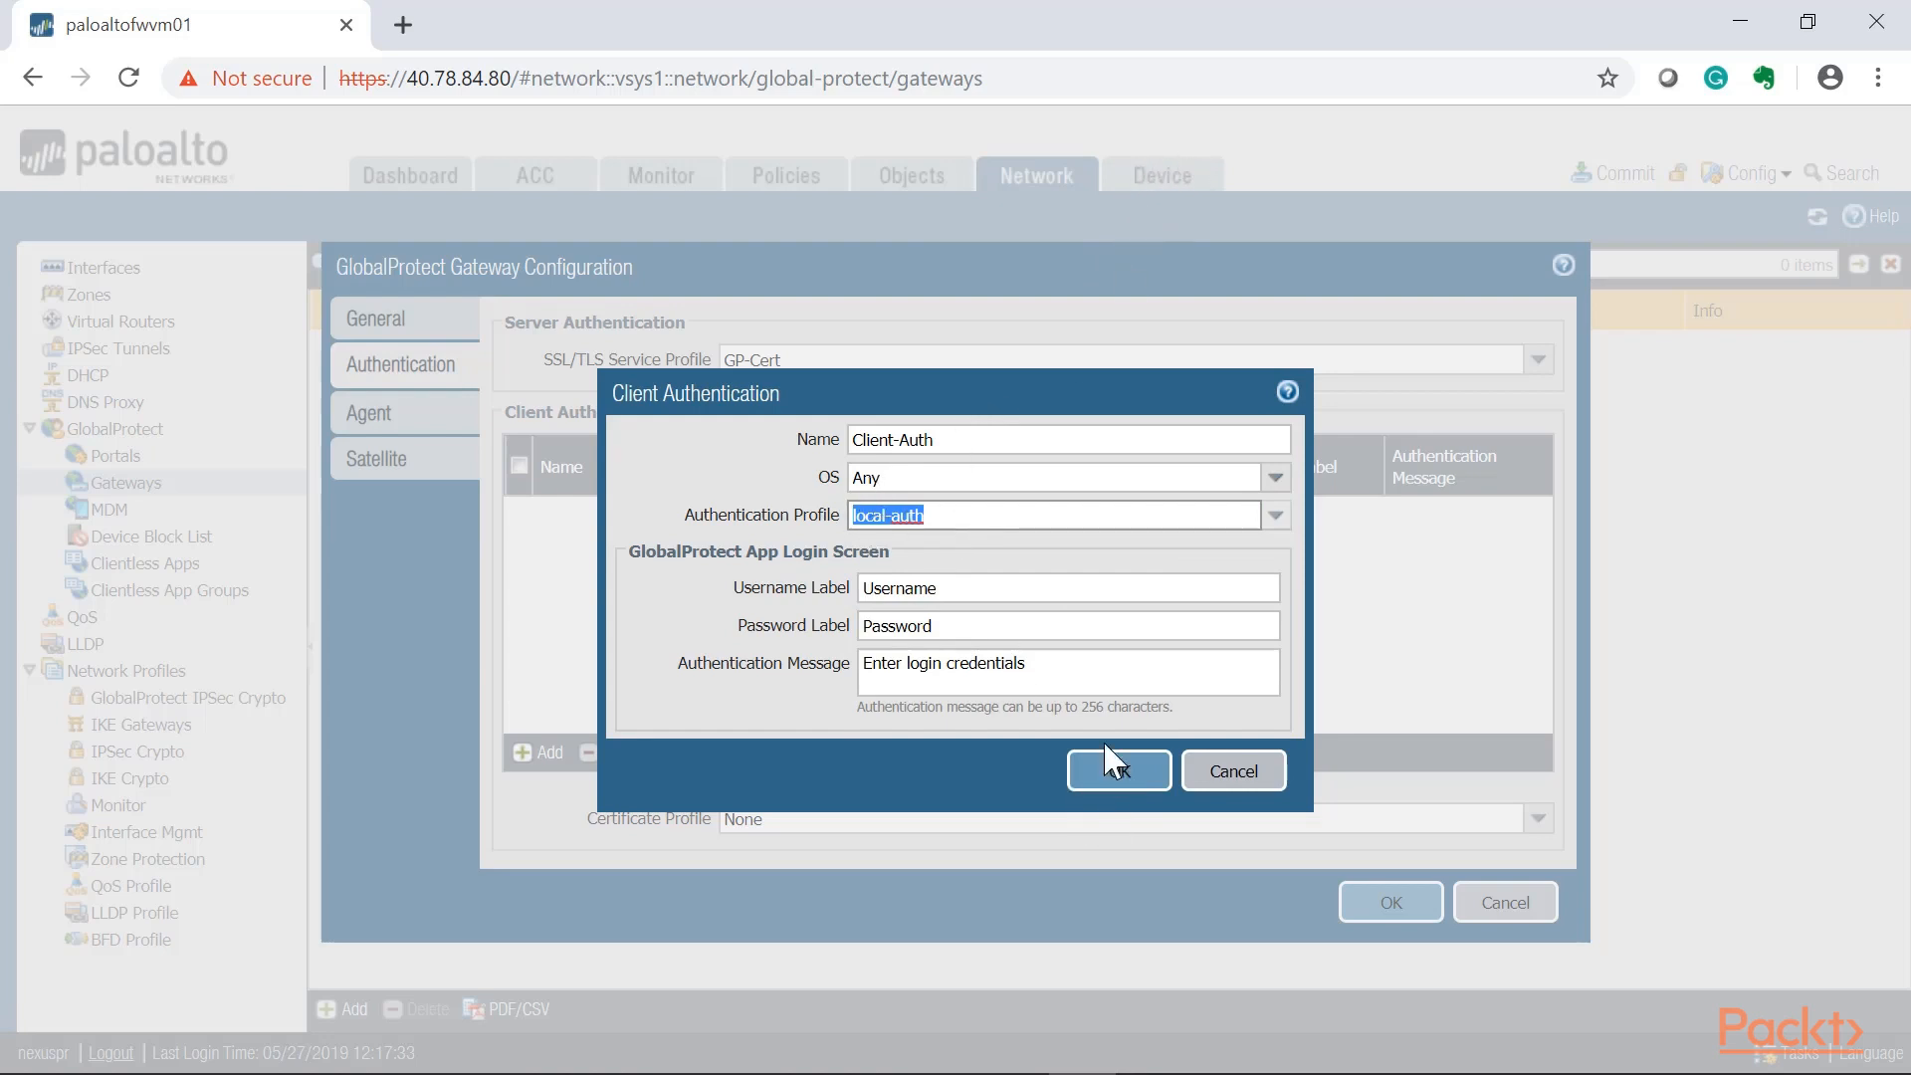
pyautogui.click(1115, 774)
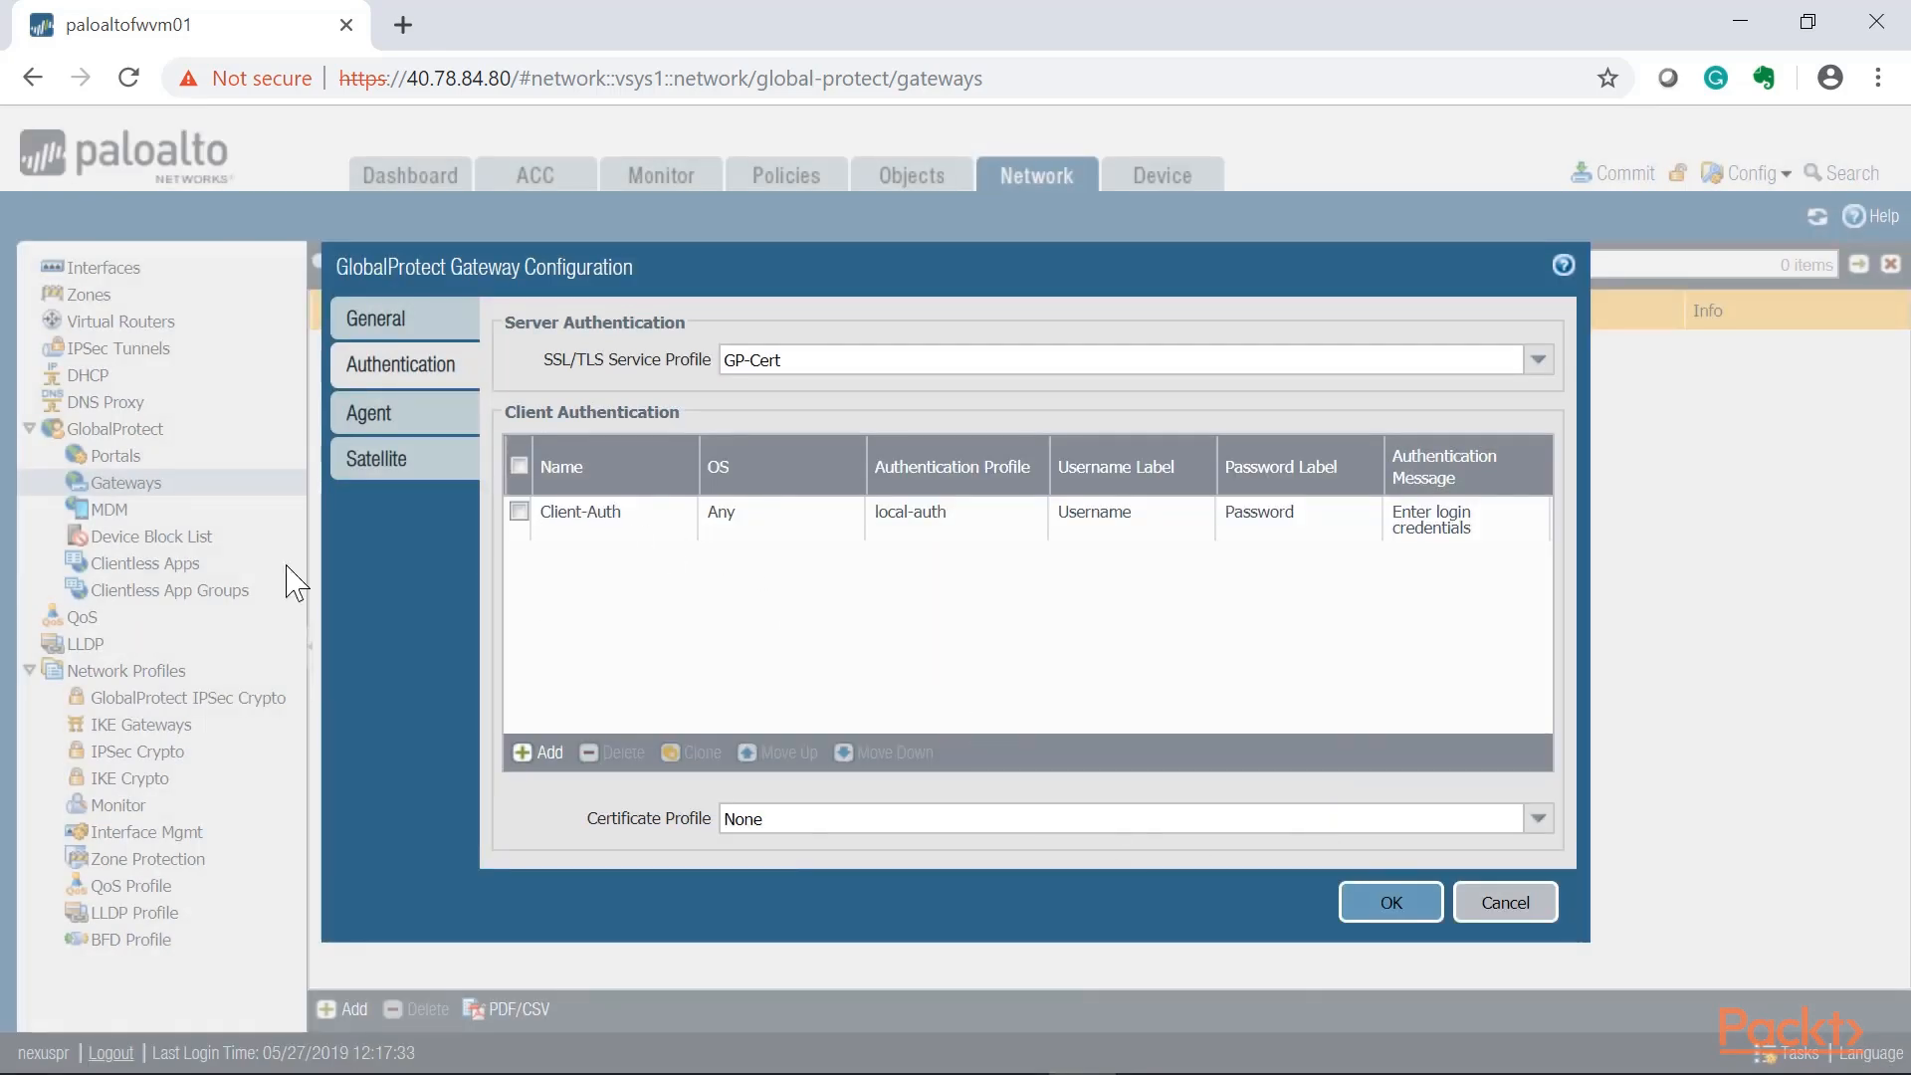
pyautogui.click(1390, 902)
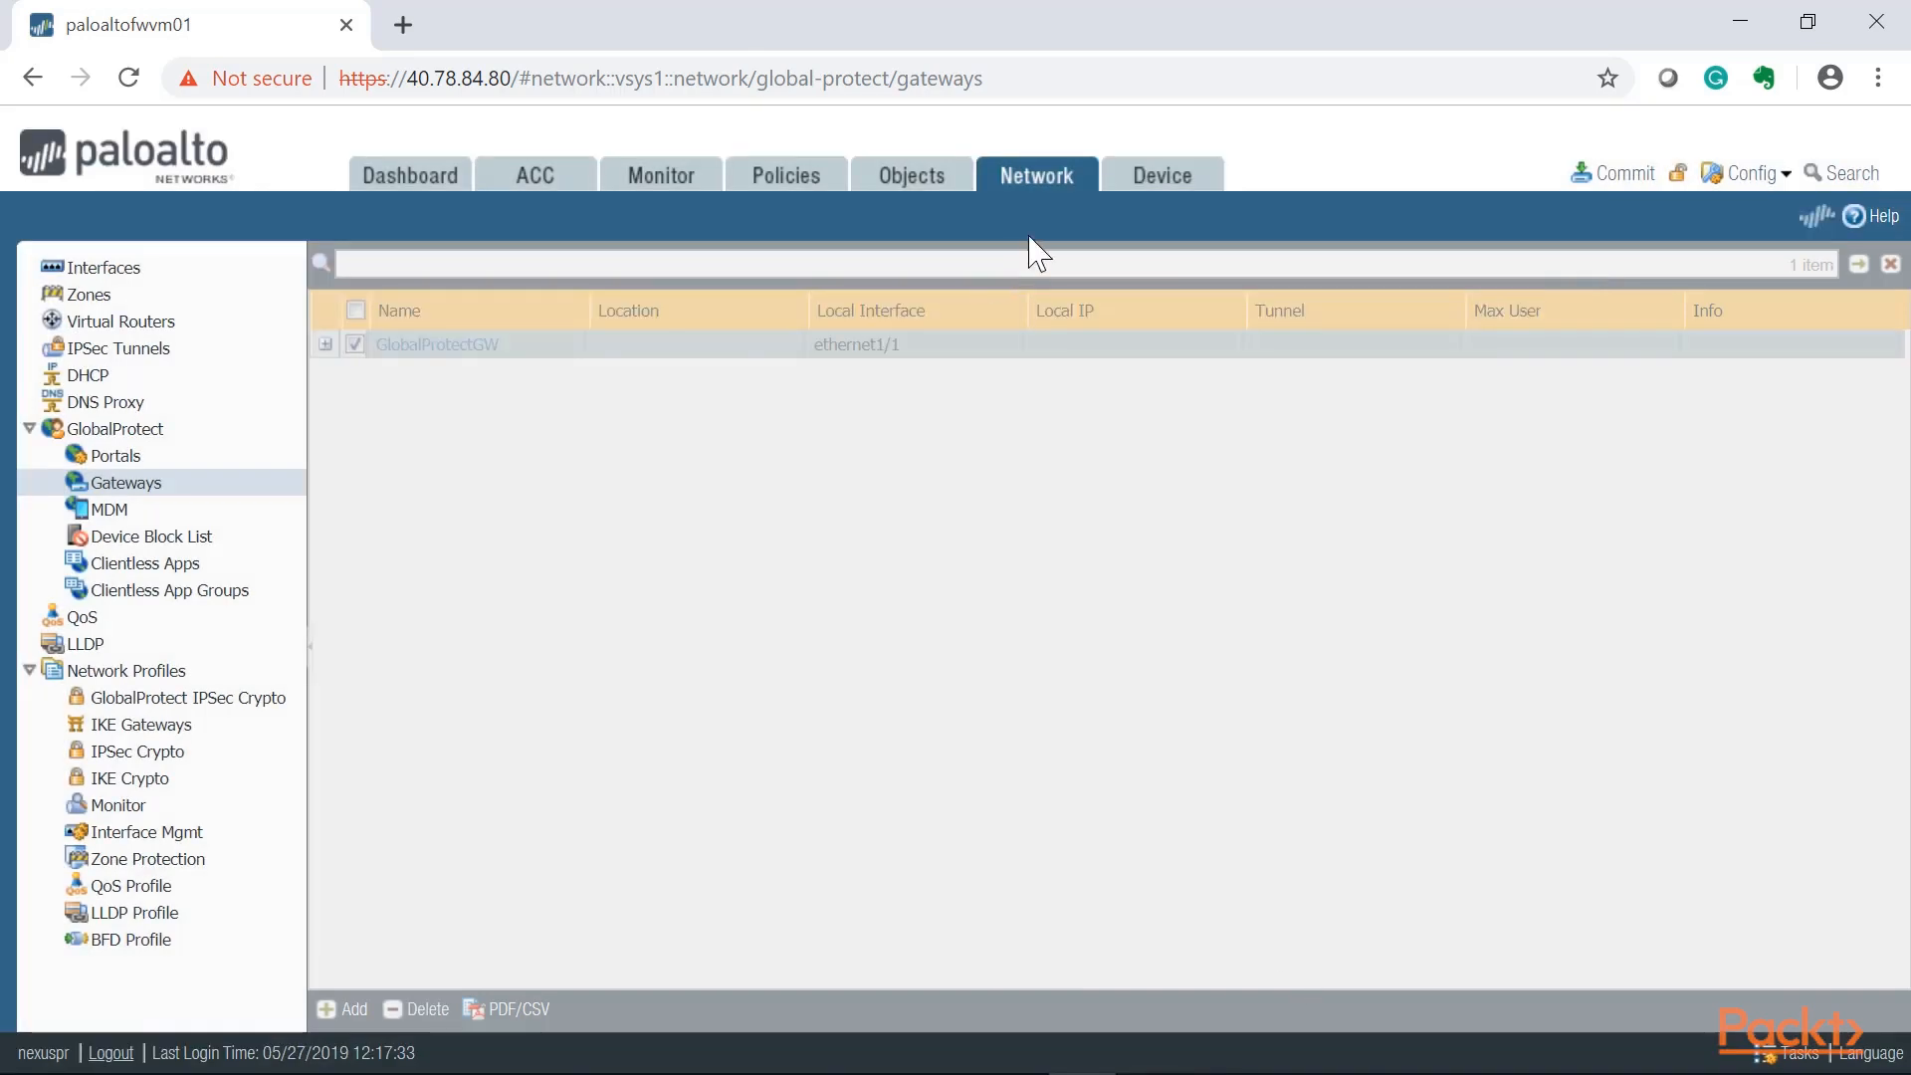
# Open the local-auth authentication profile in the device settings, check its authentication type, and close it.
pyautogui.click(1149, 179)
pyautogui.scroll(3, 196, 537)
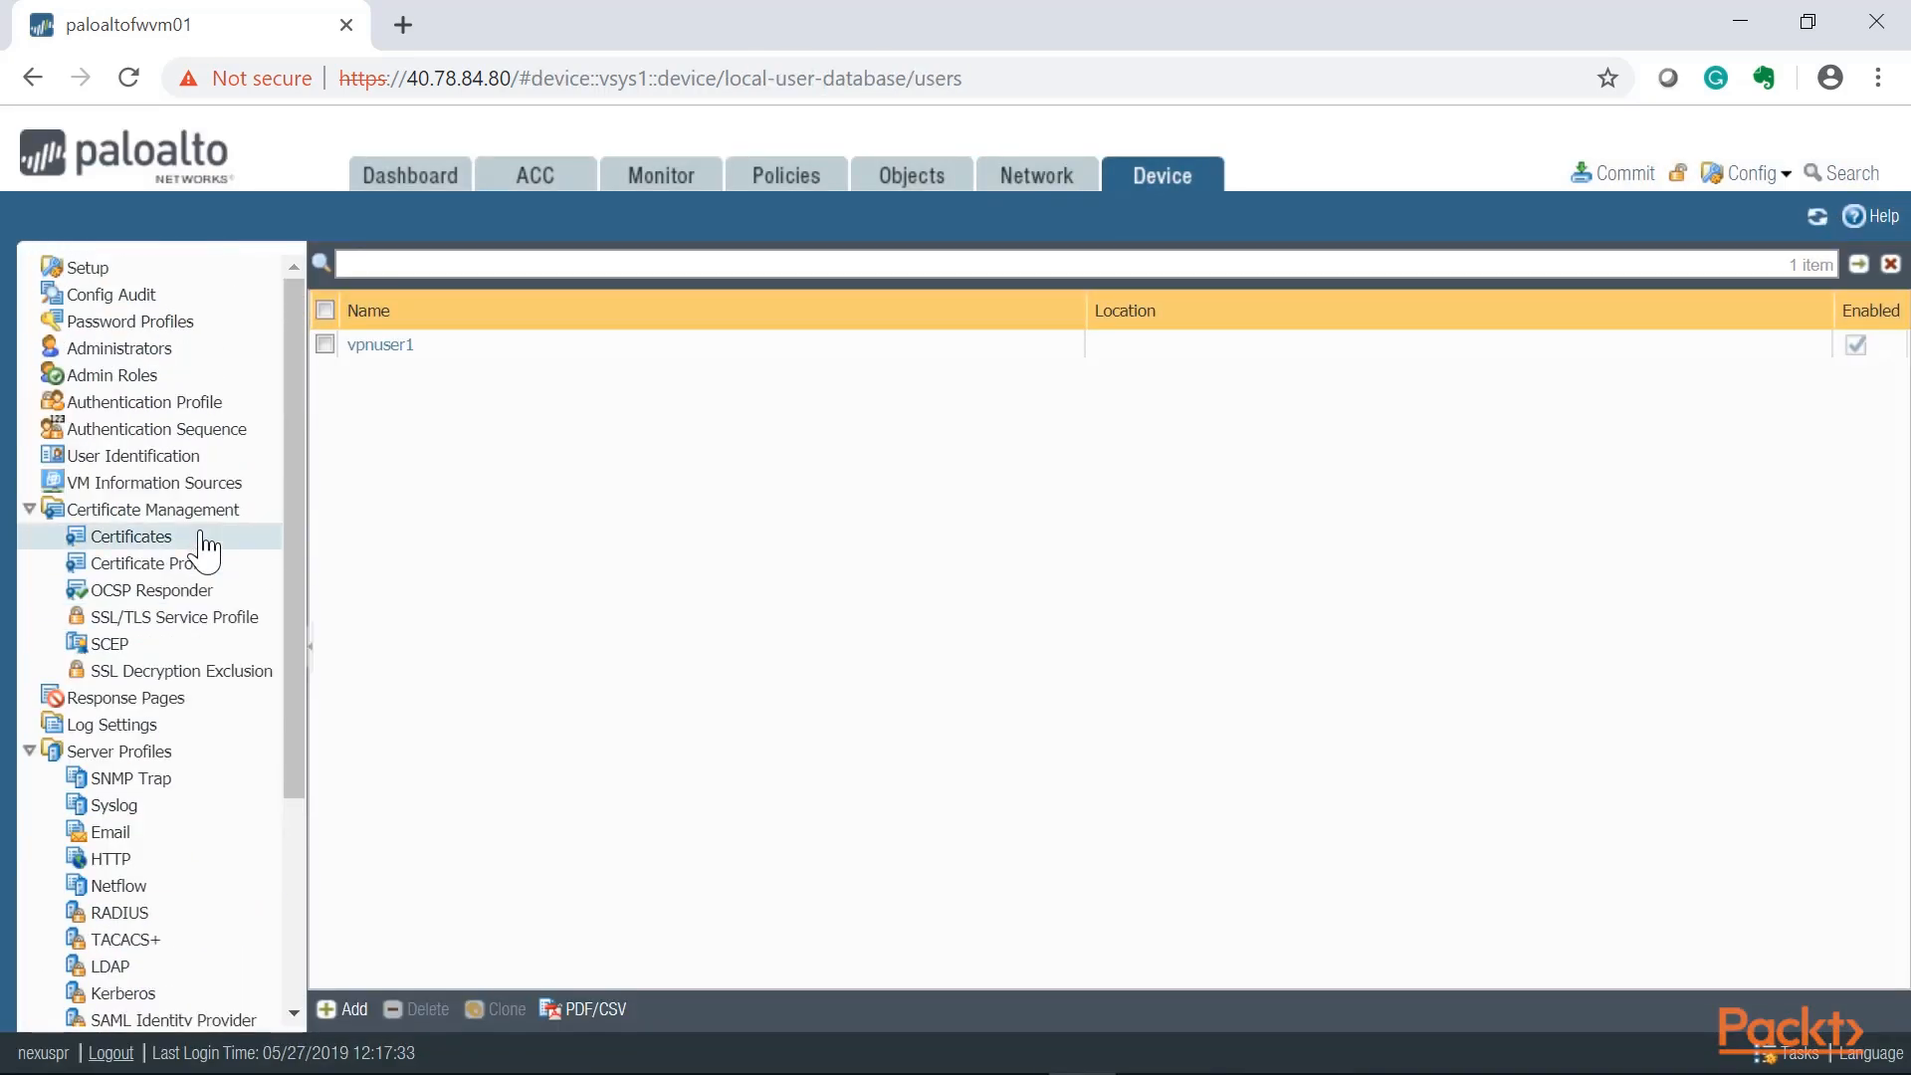
pyautogui.click(211, 403)
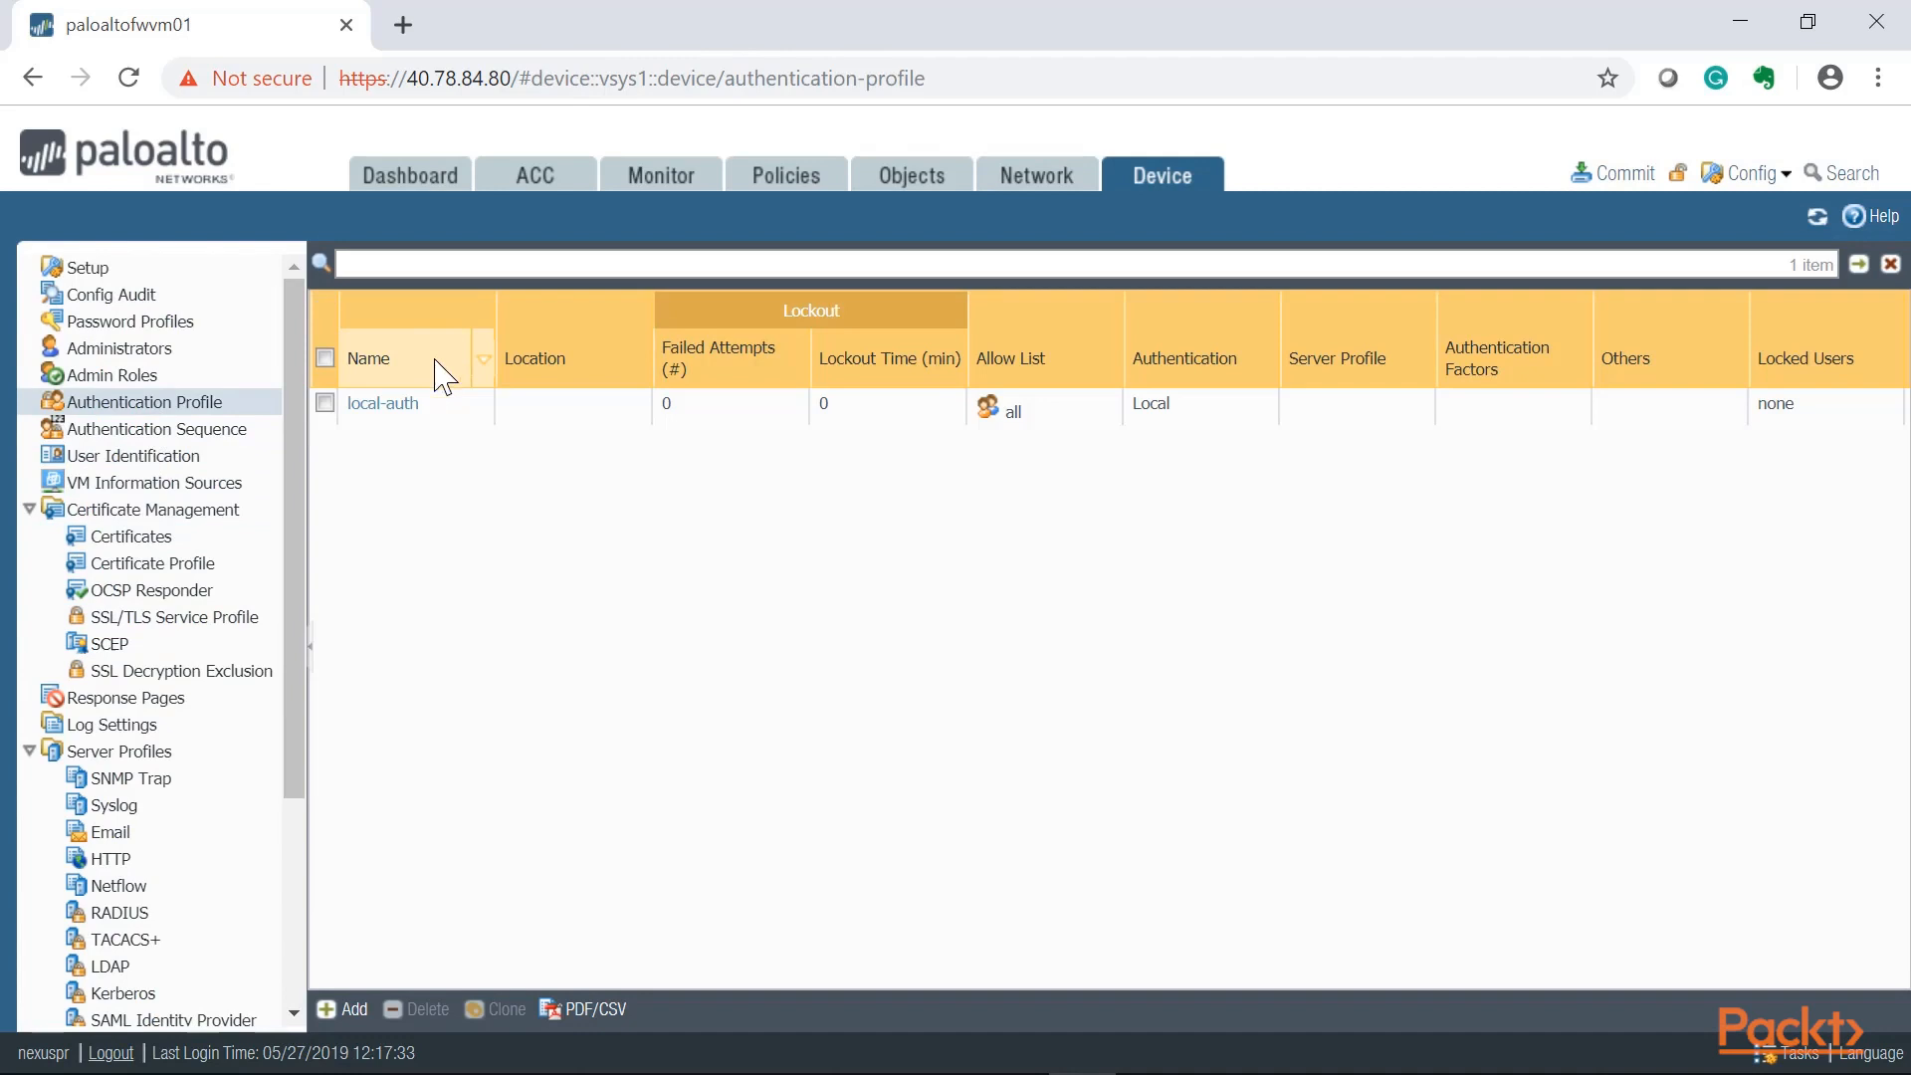
pyautogui.click(387, 408)
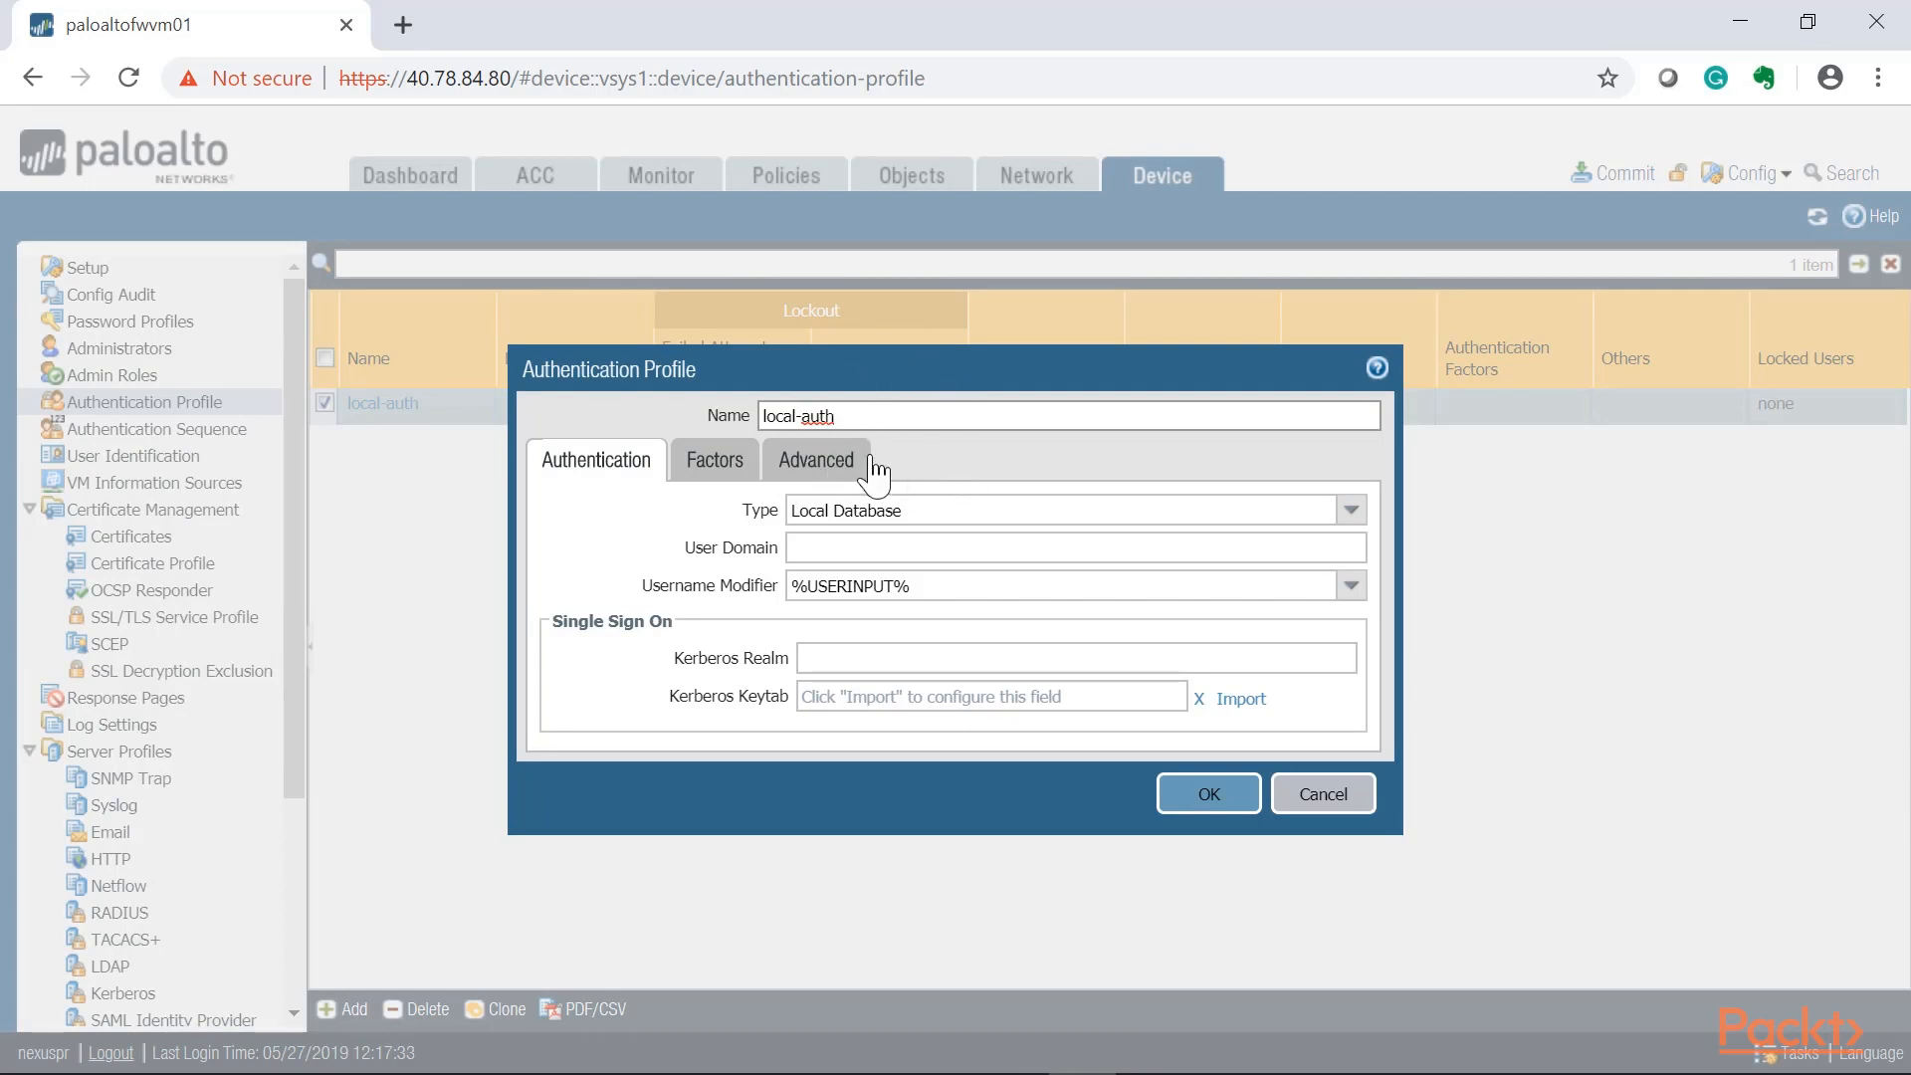
pyautogui.click(922, 516)
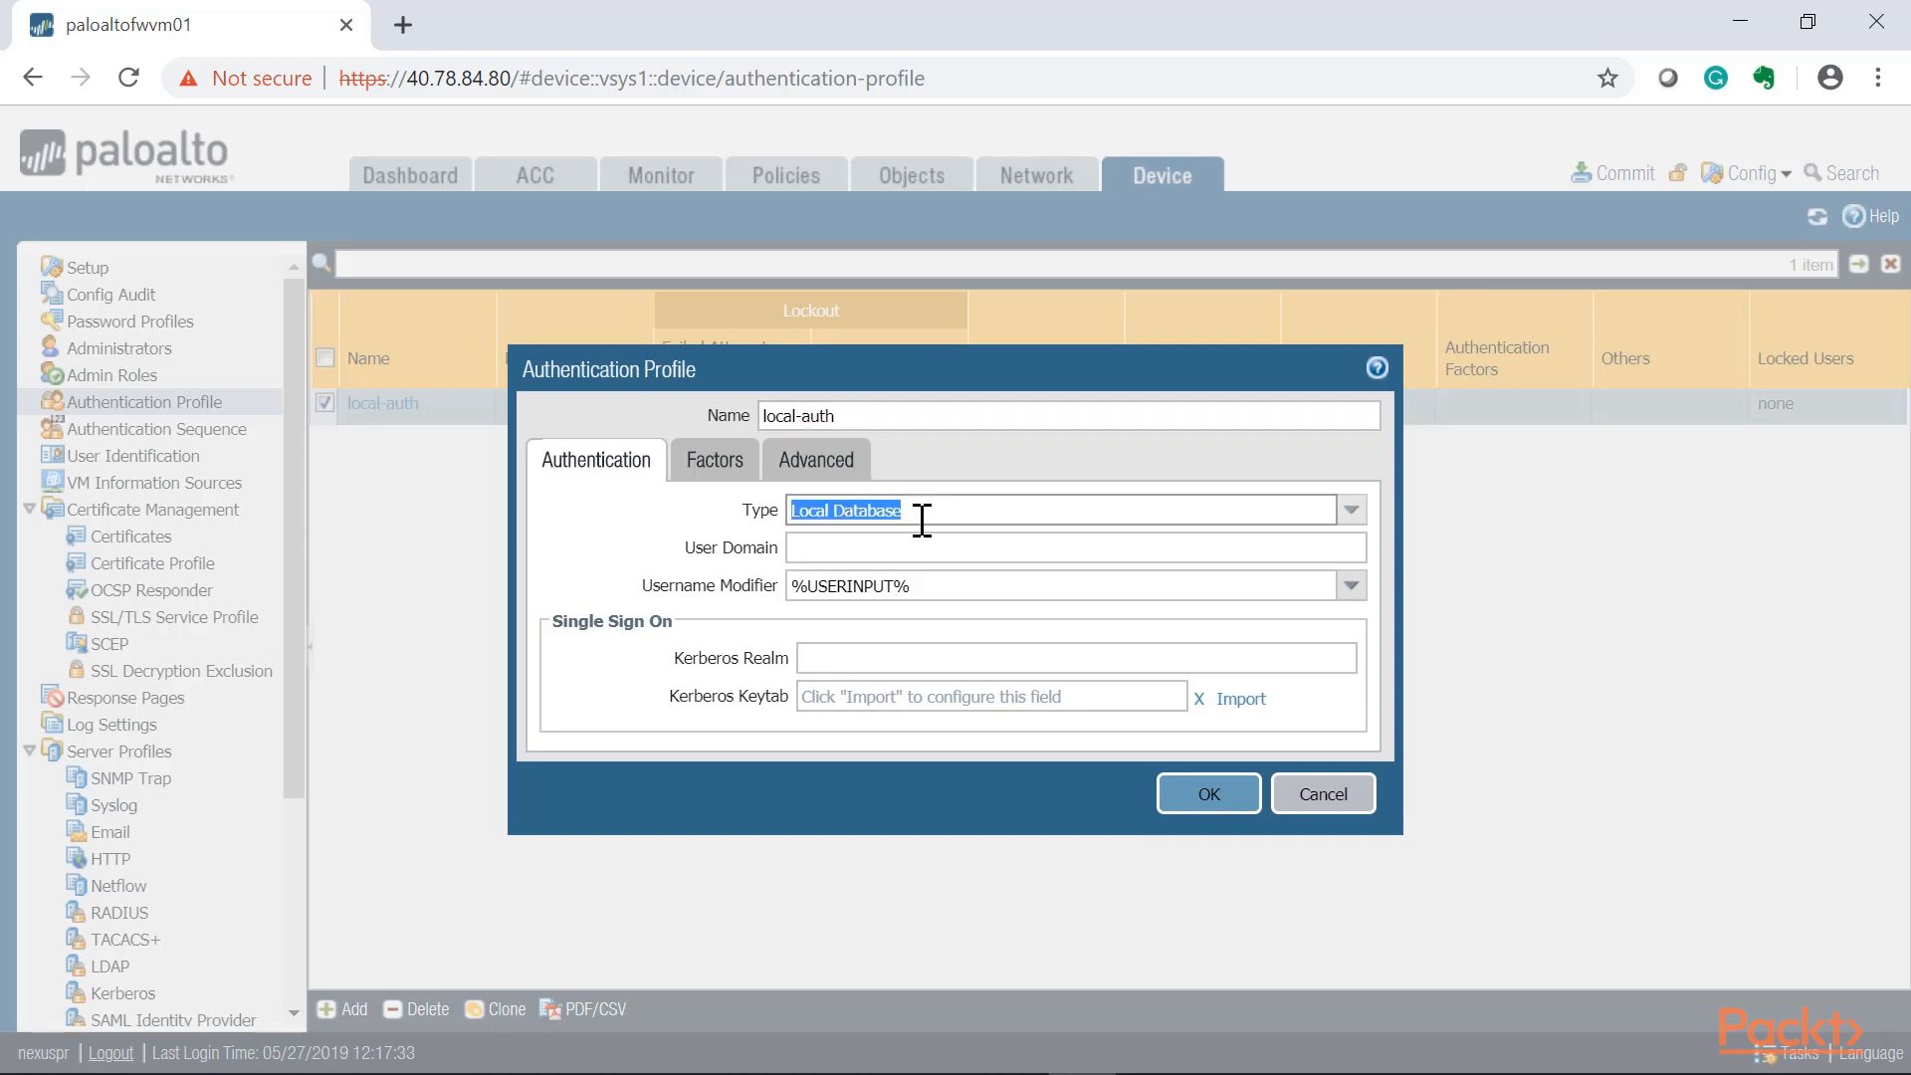
pyautogui.moveTo(921, 515); pyautogui.dragTo(768, 516)
pyautogui.click(1205, 798)
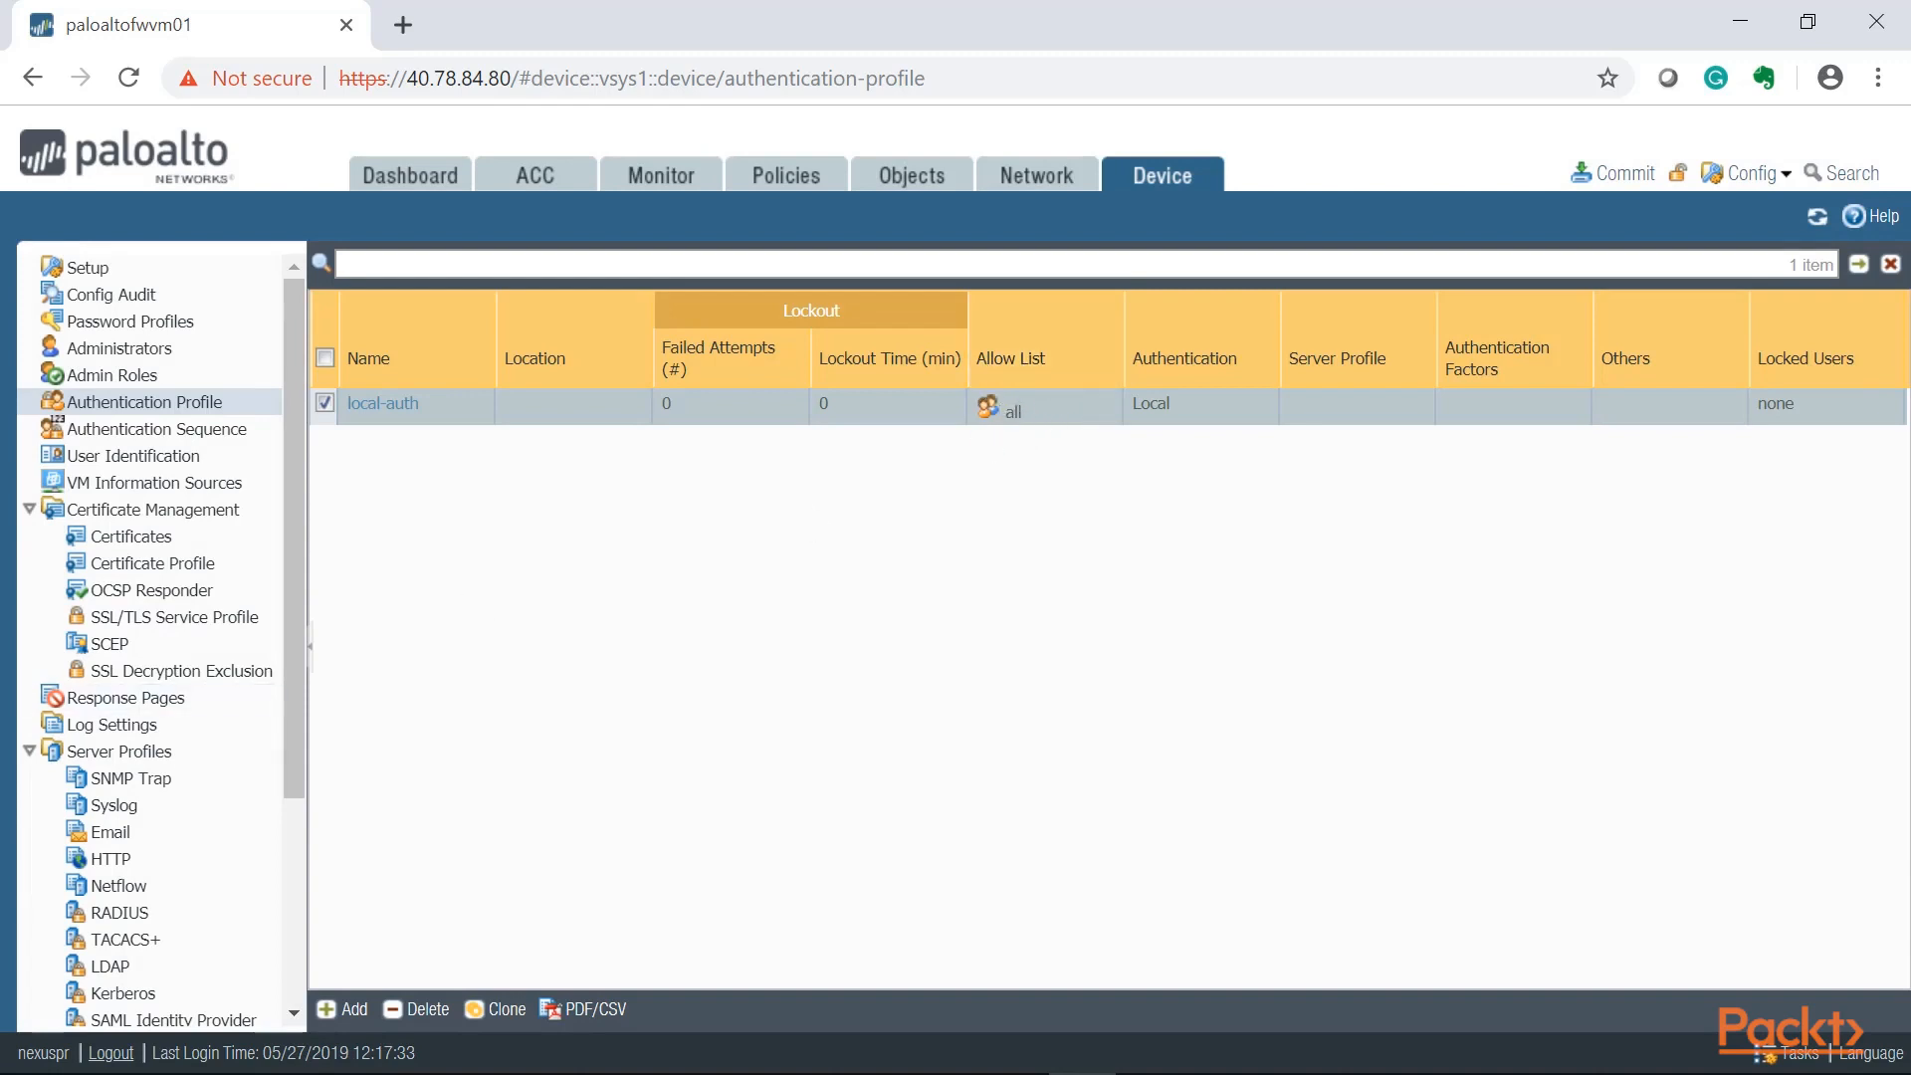
# Check the users in the local user database and return to the list of authentication profiles.
pyautogui.scroll(-3, 99, 856)
pyautogui.click(111, 801)
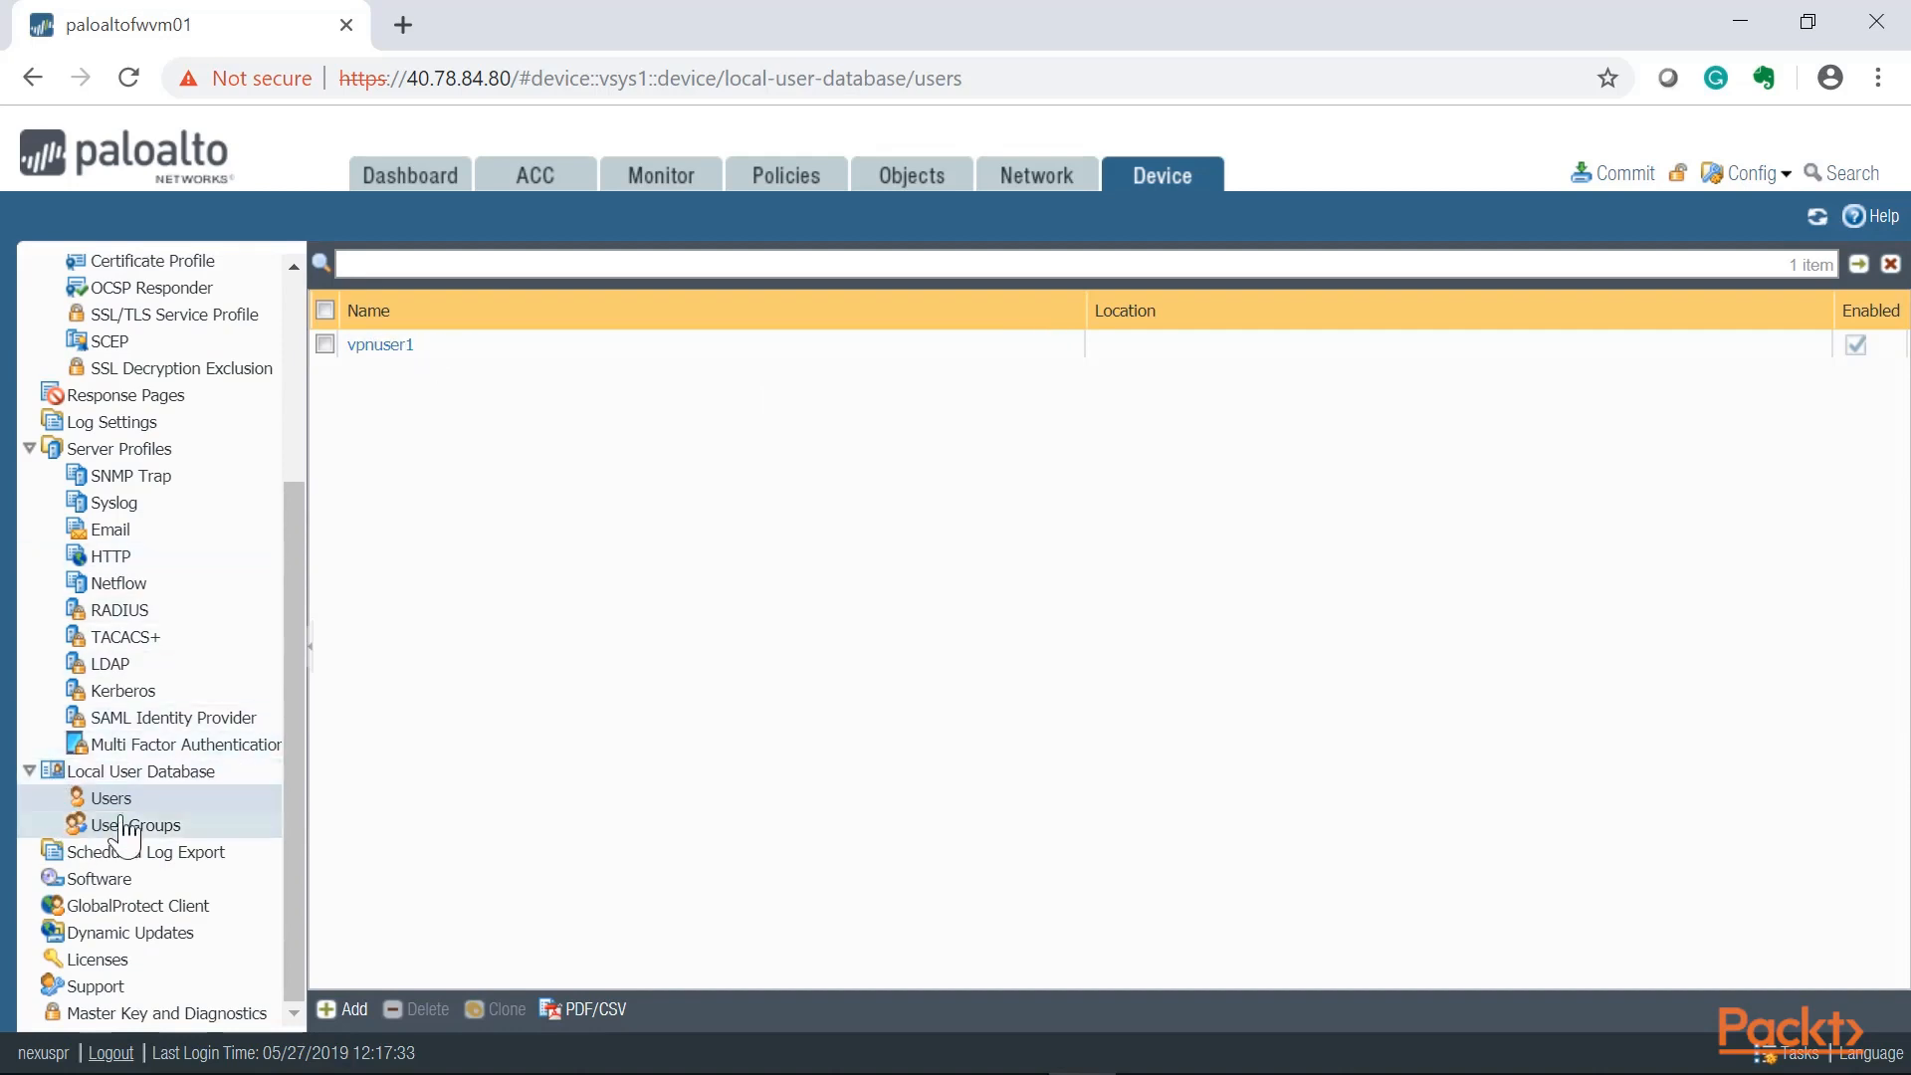
pyautogui.scroll(5, 120, 467)
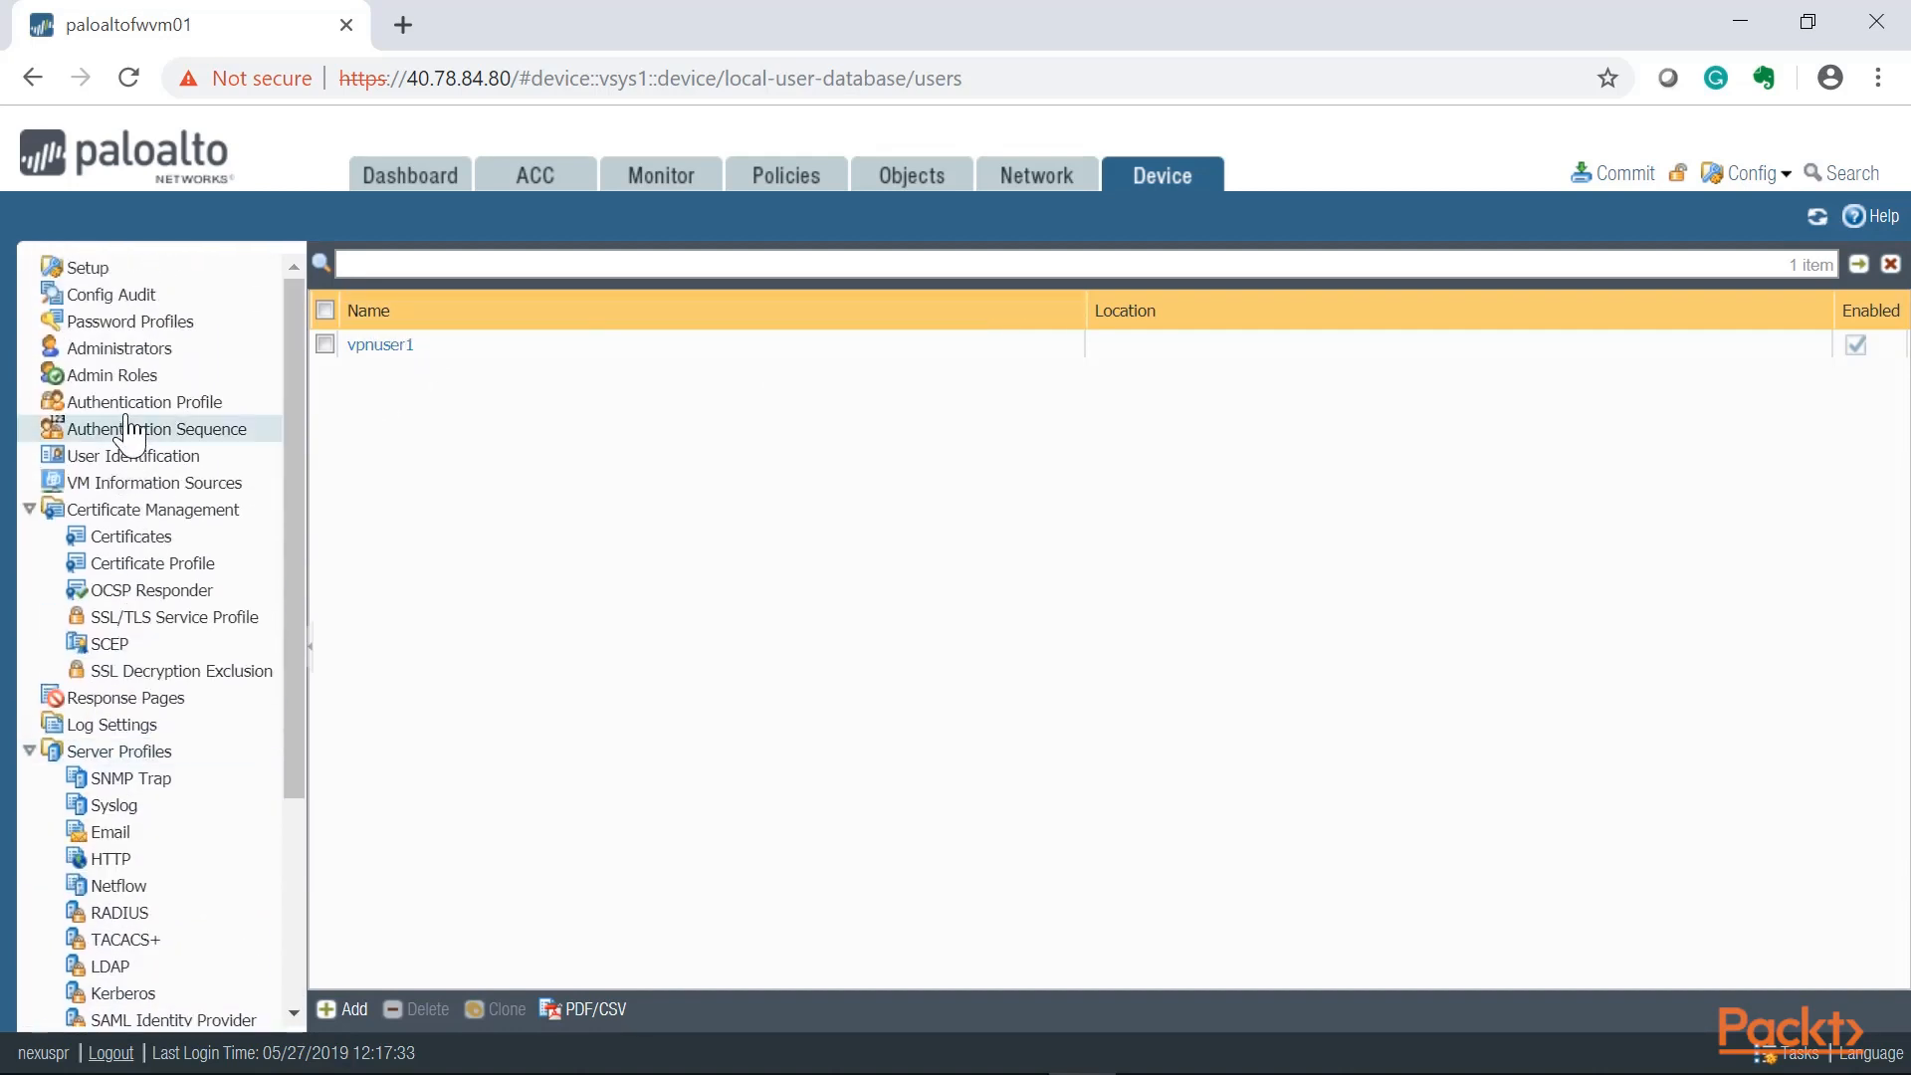
pyautogui.click(140, 403)
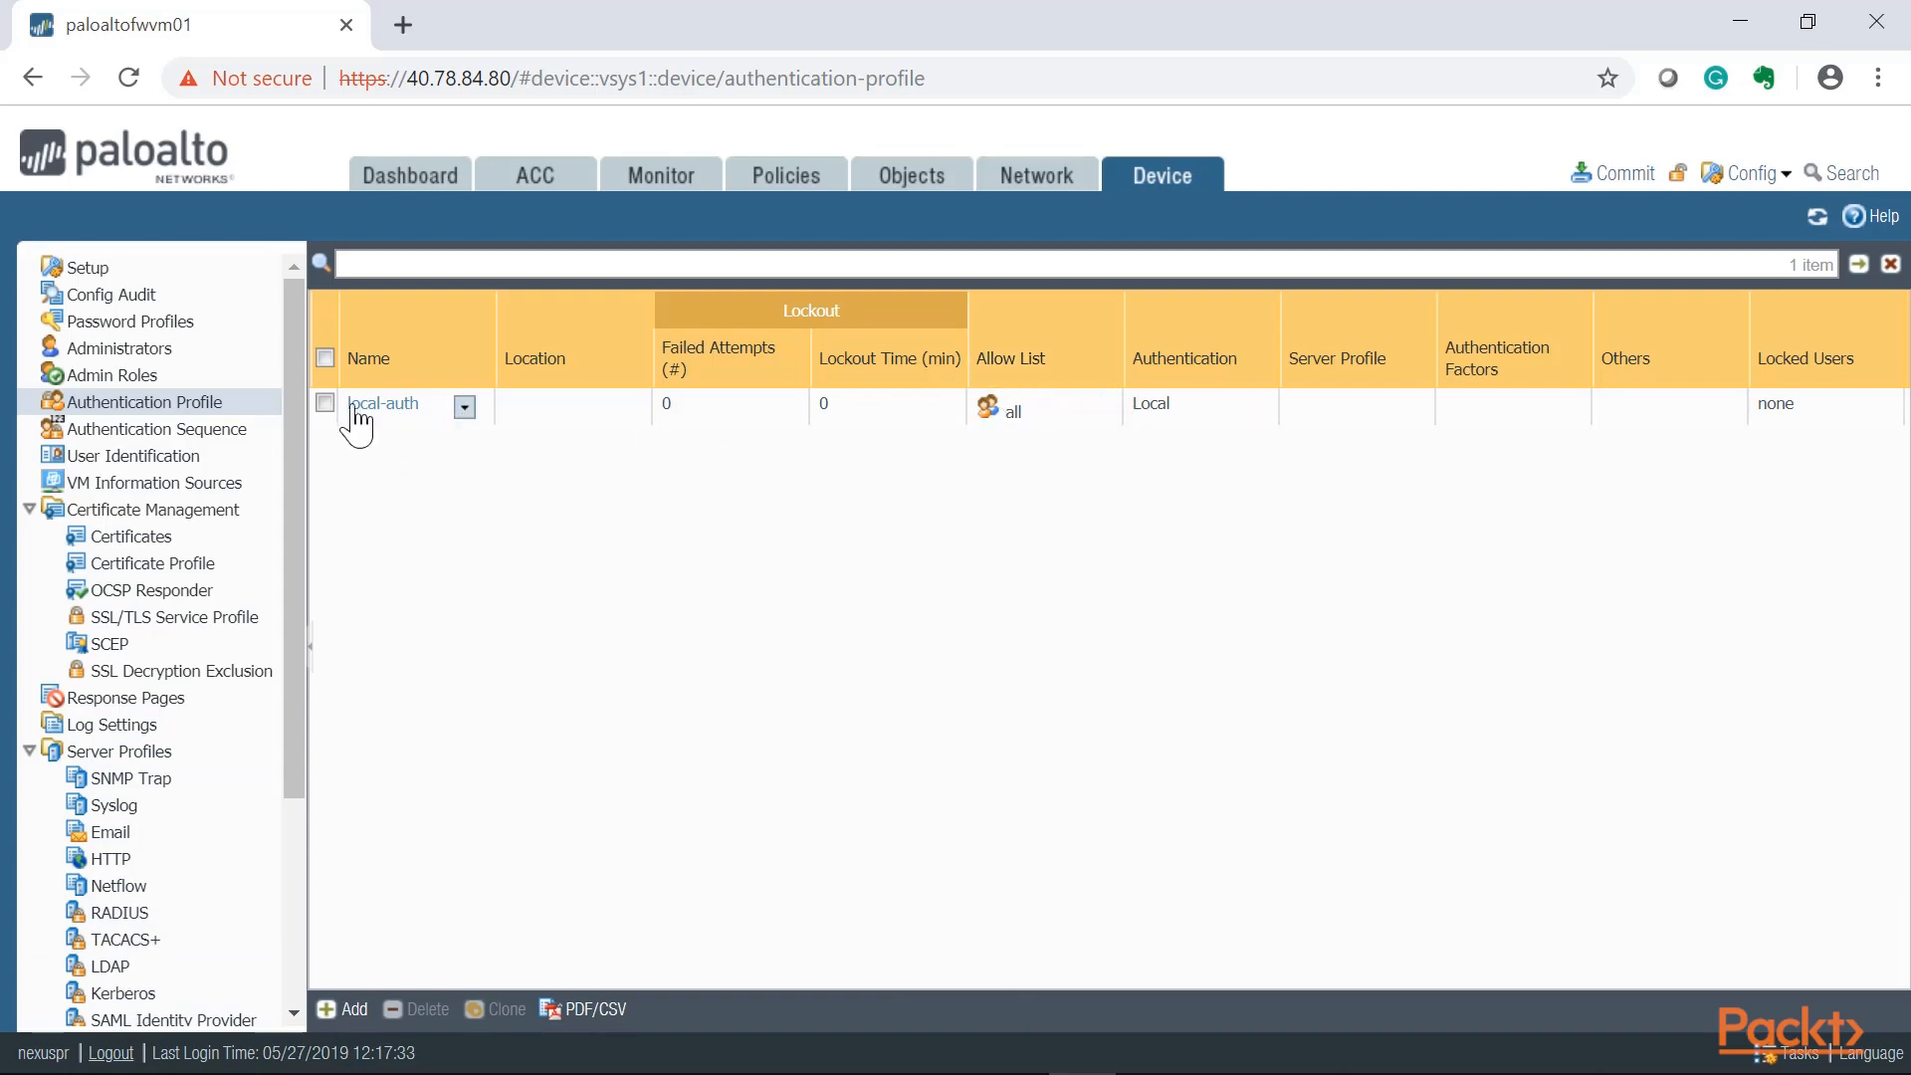
pyautogui.scroll(-3, 123, 796)
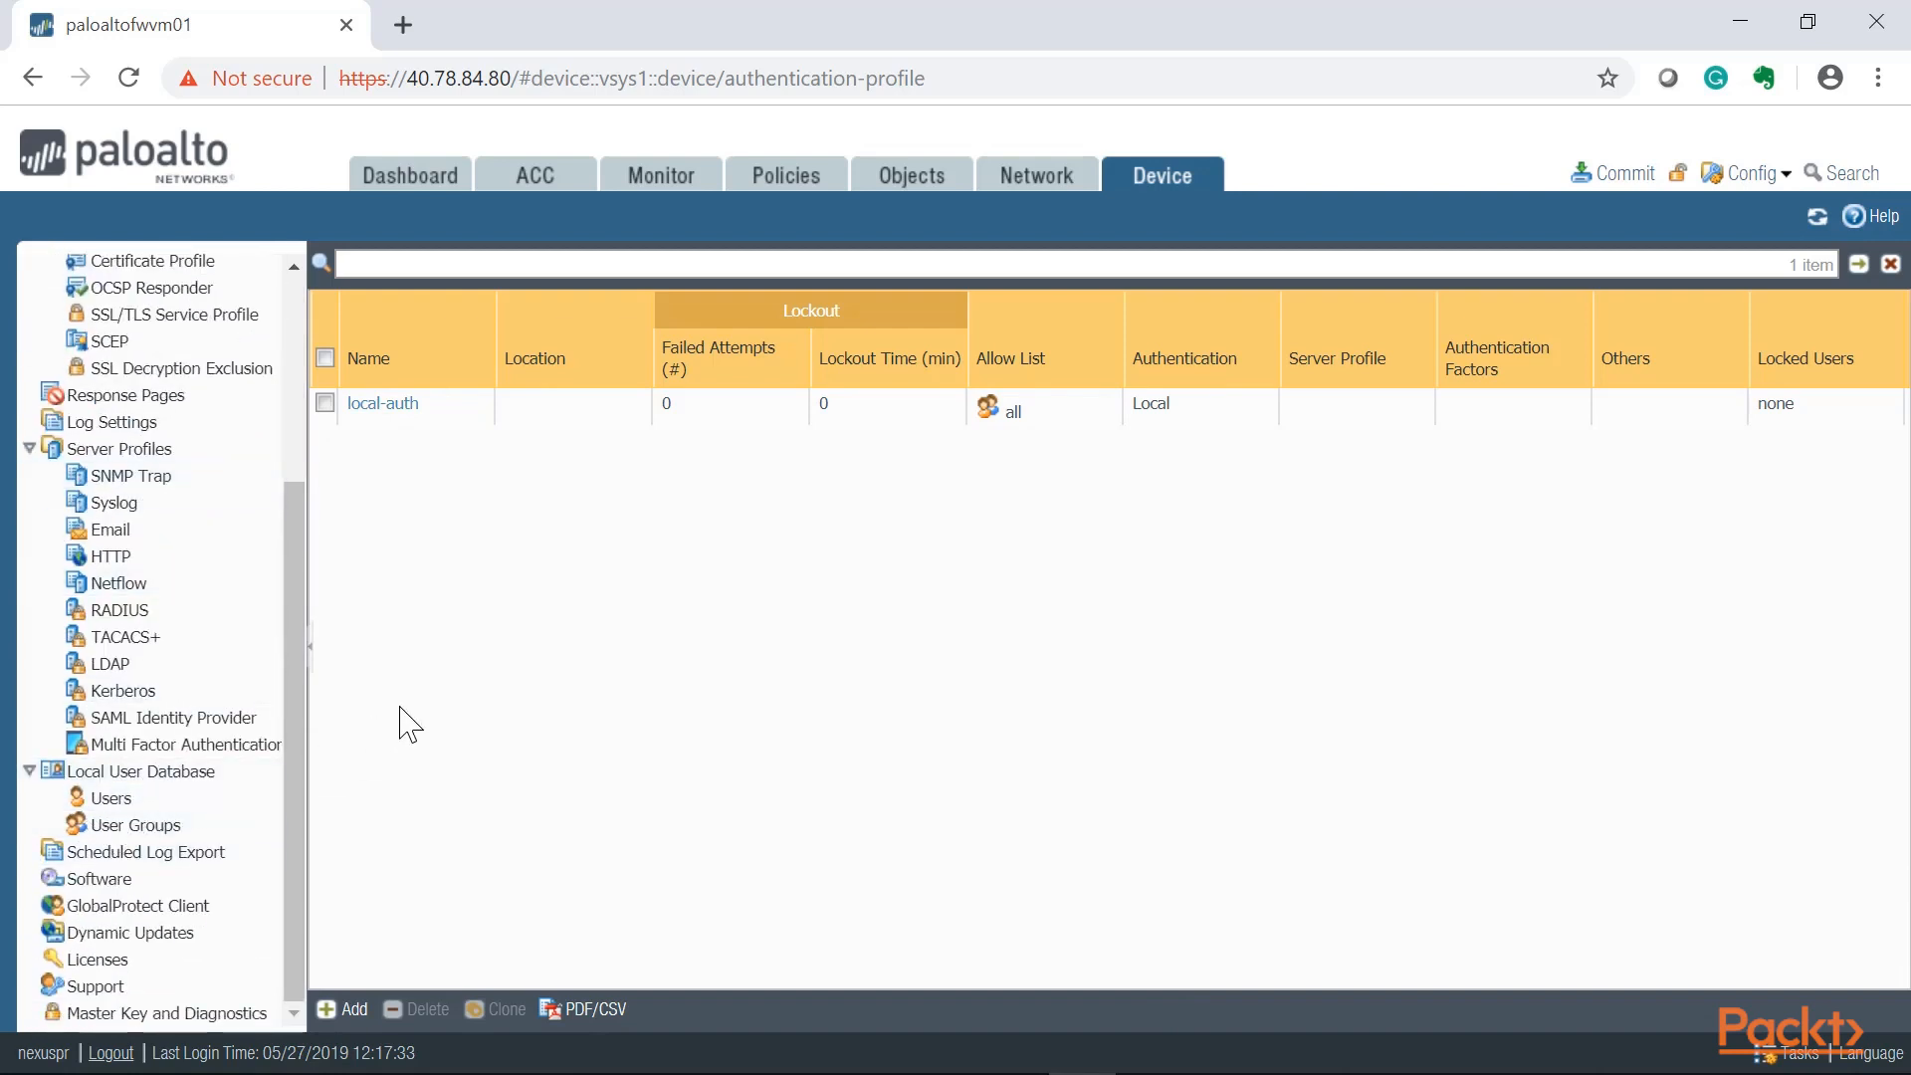
# Reopen the GlobalProtectGW gateway and review the Client-Auth entry's authentication profile, login labels and authentication message.
pyautogui.click(1040, 184)
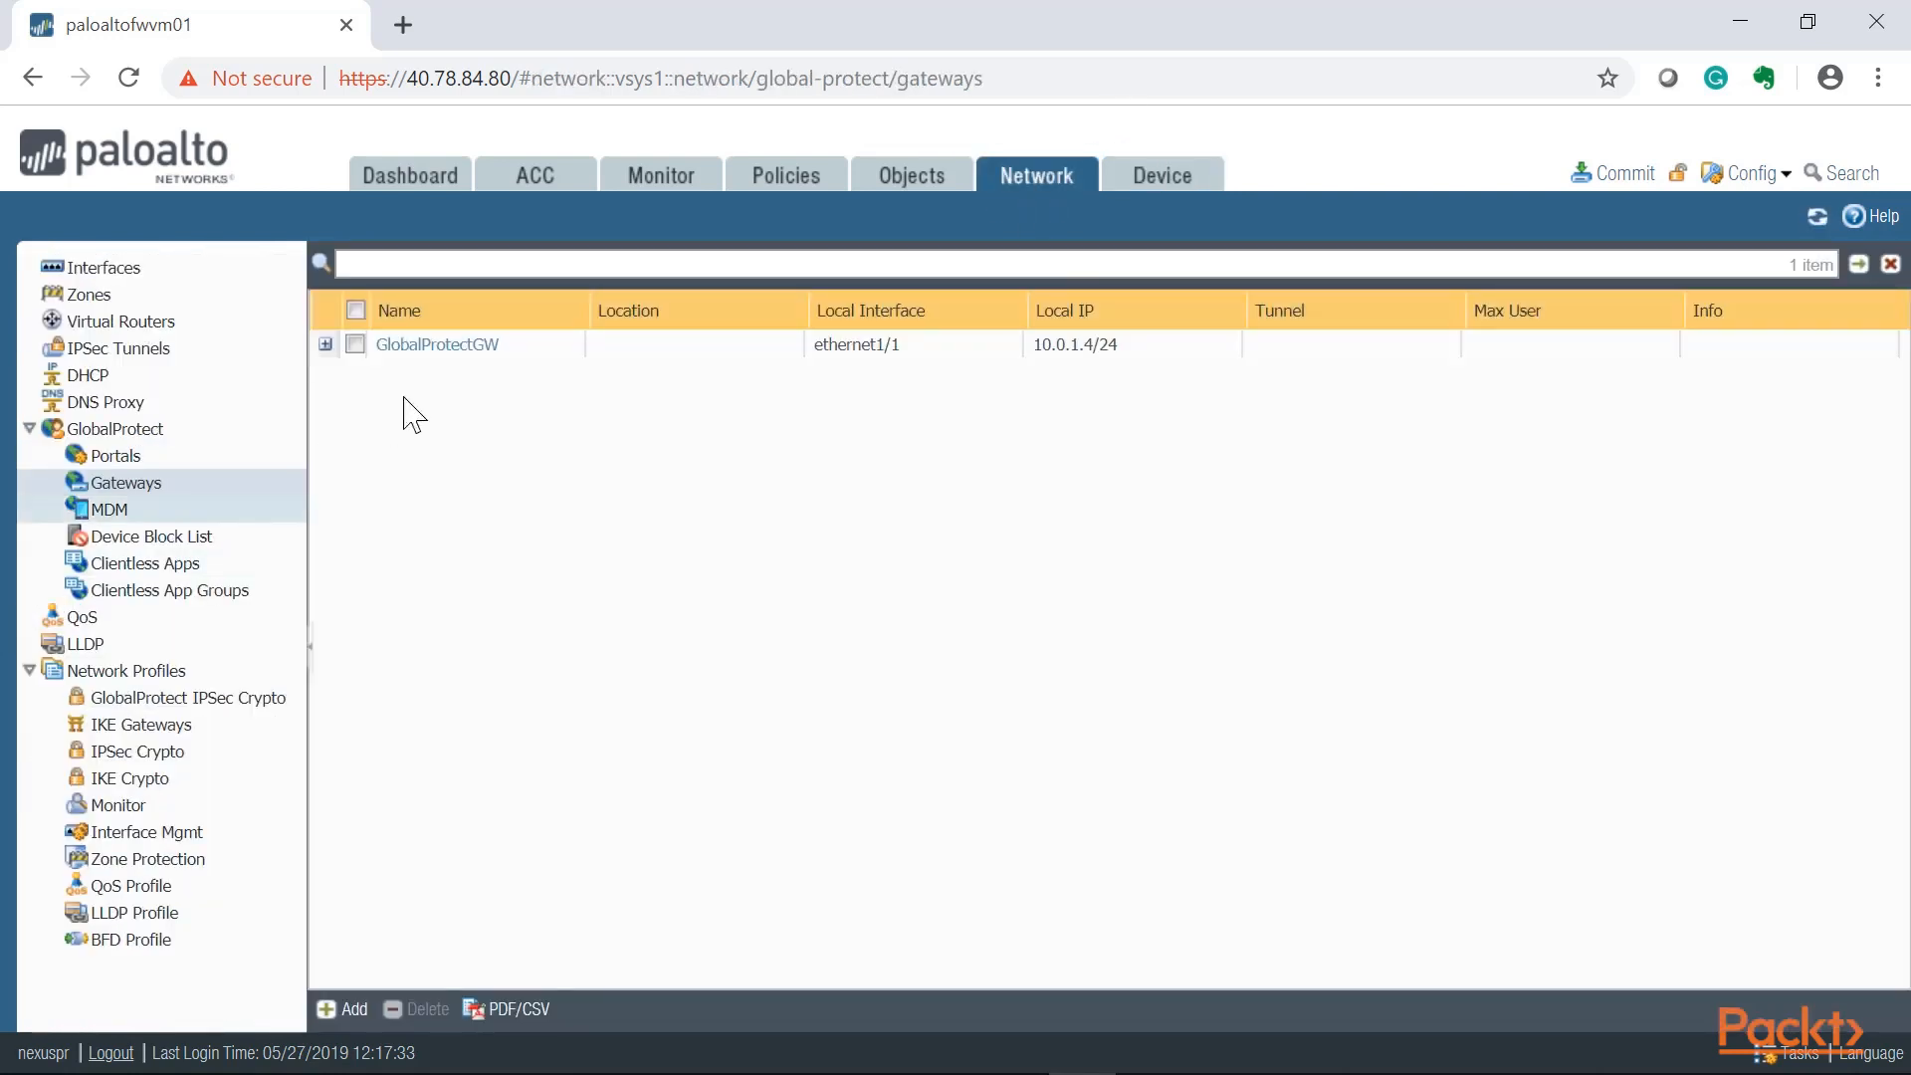
pyautogui.click(447, 349)
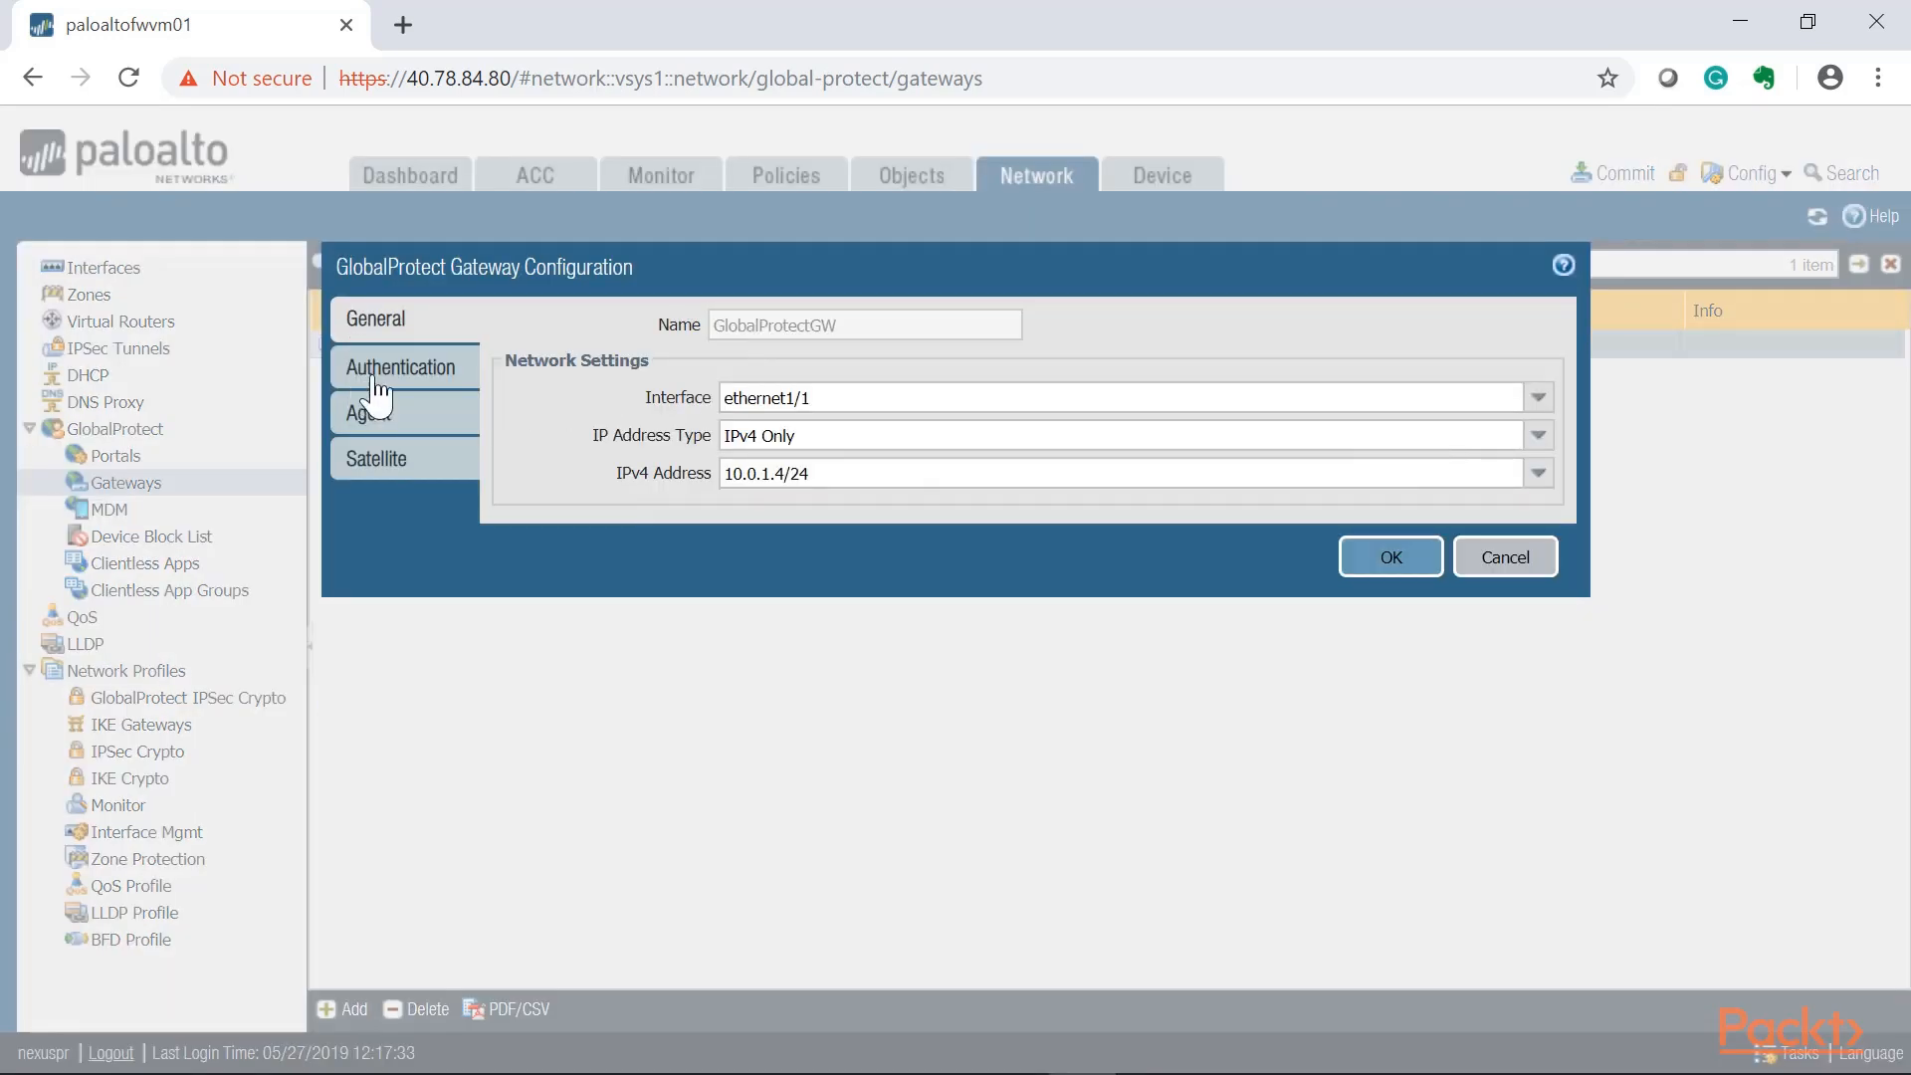
pyautogui.click(375, 386)
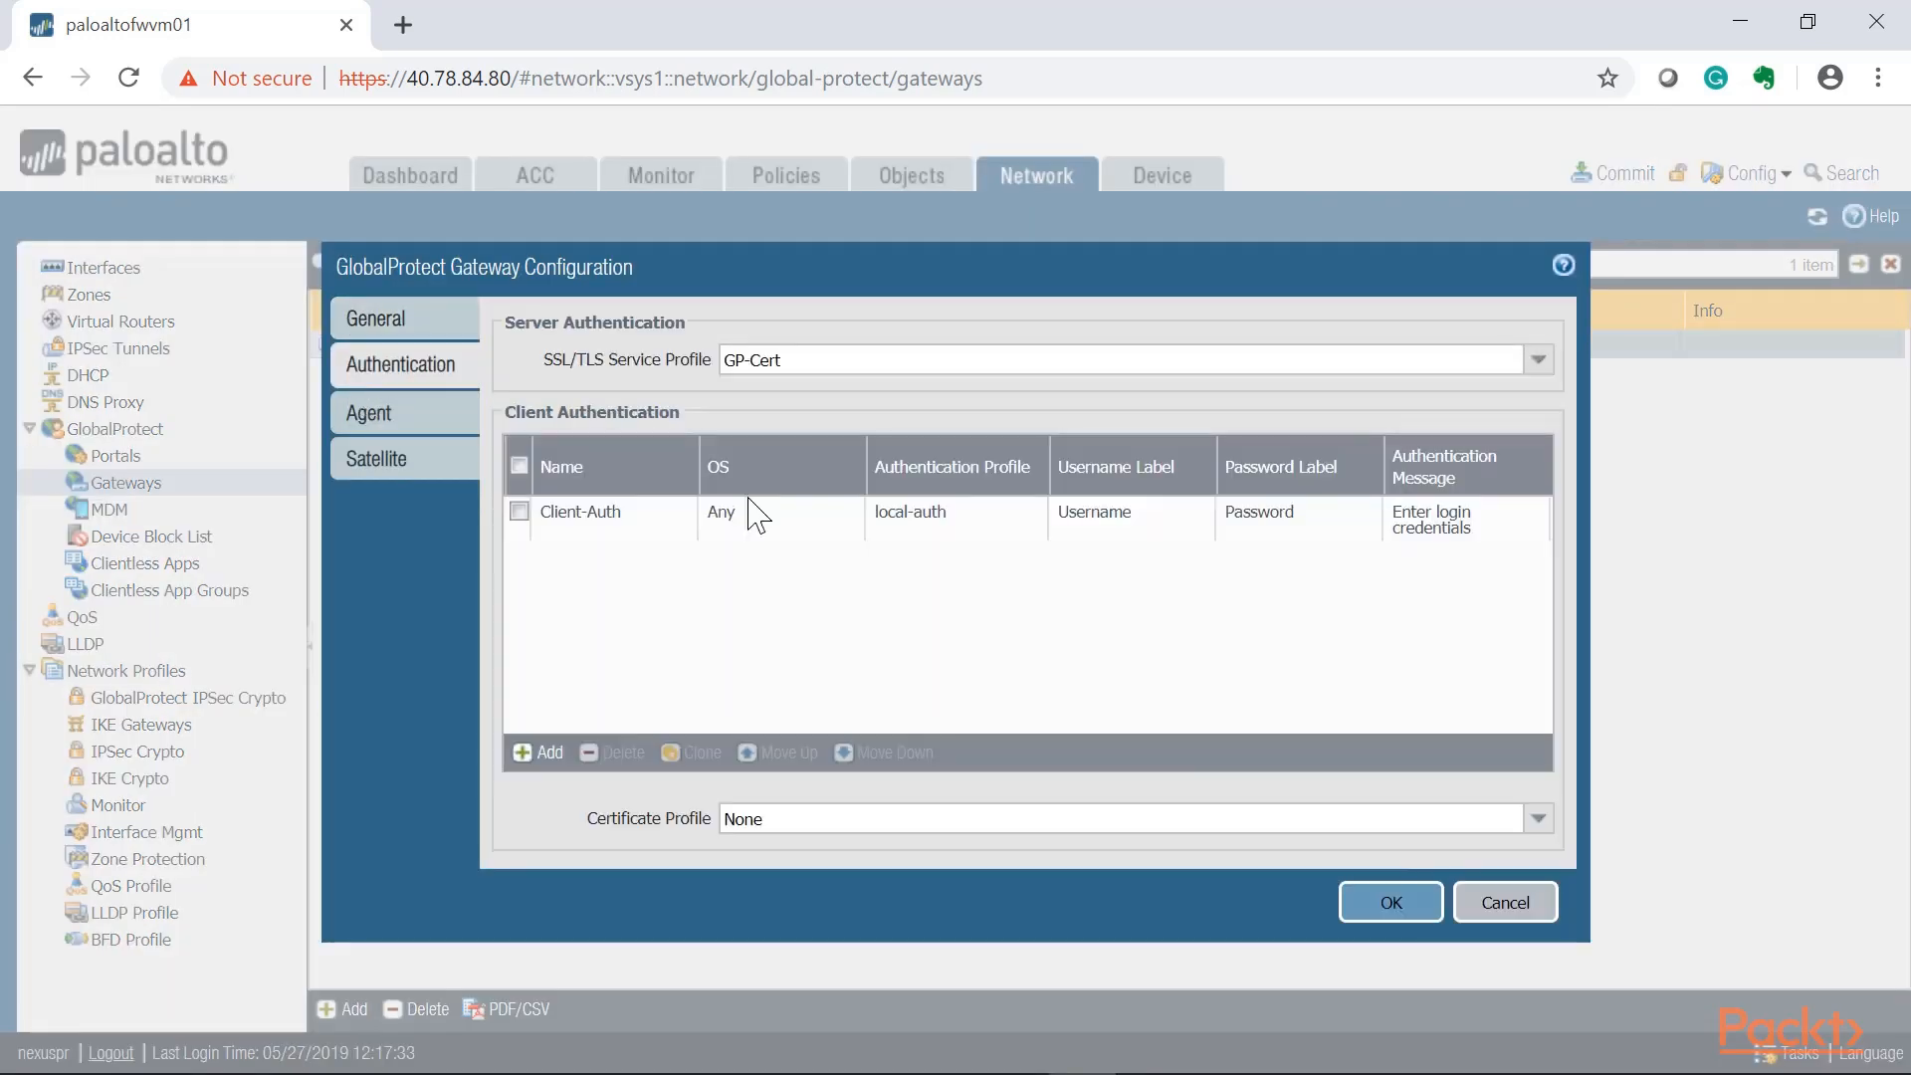
pyautogui.click(577, 514)
pyautogui.click(963, 514)
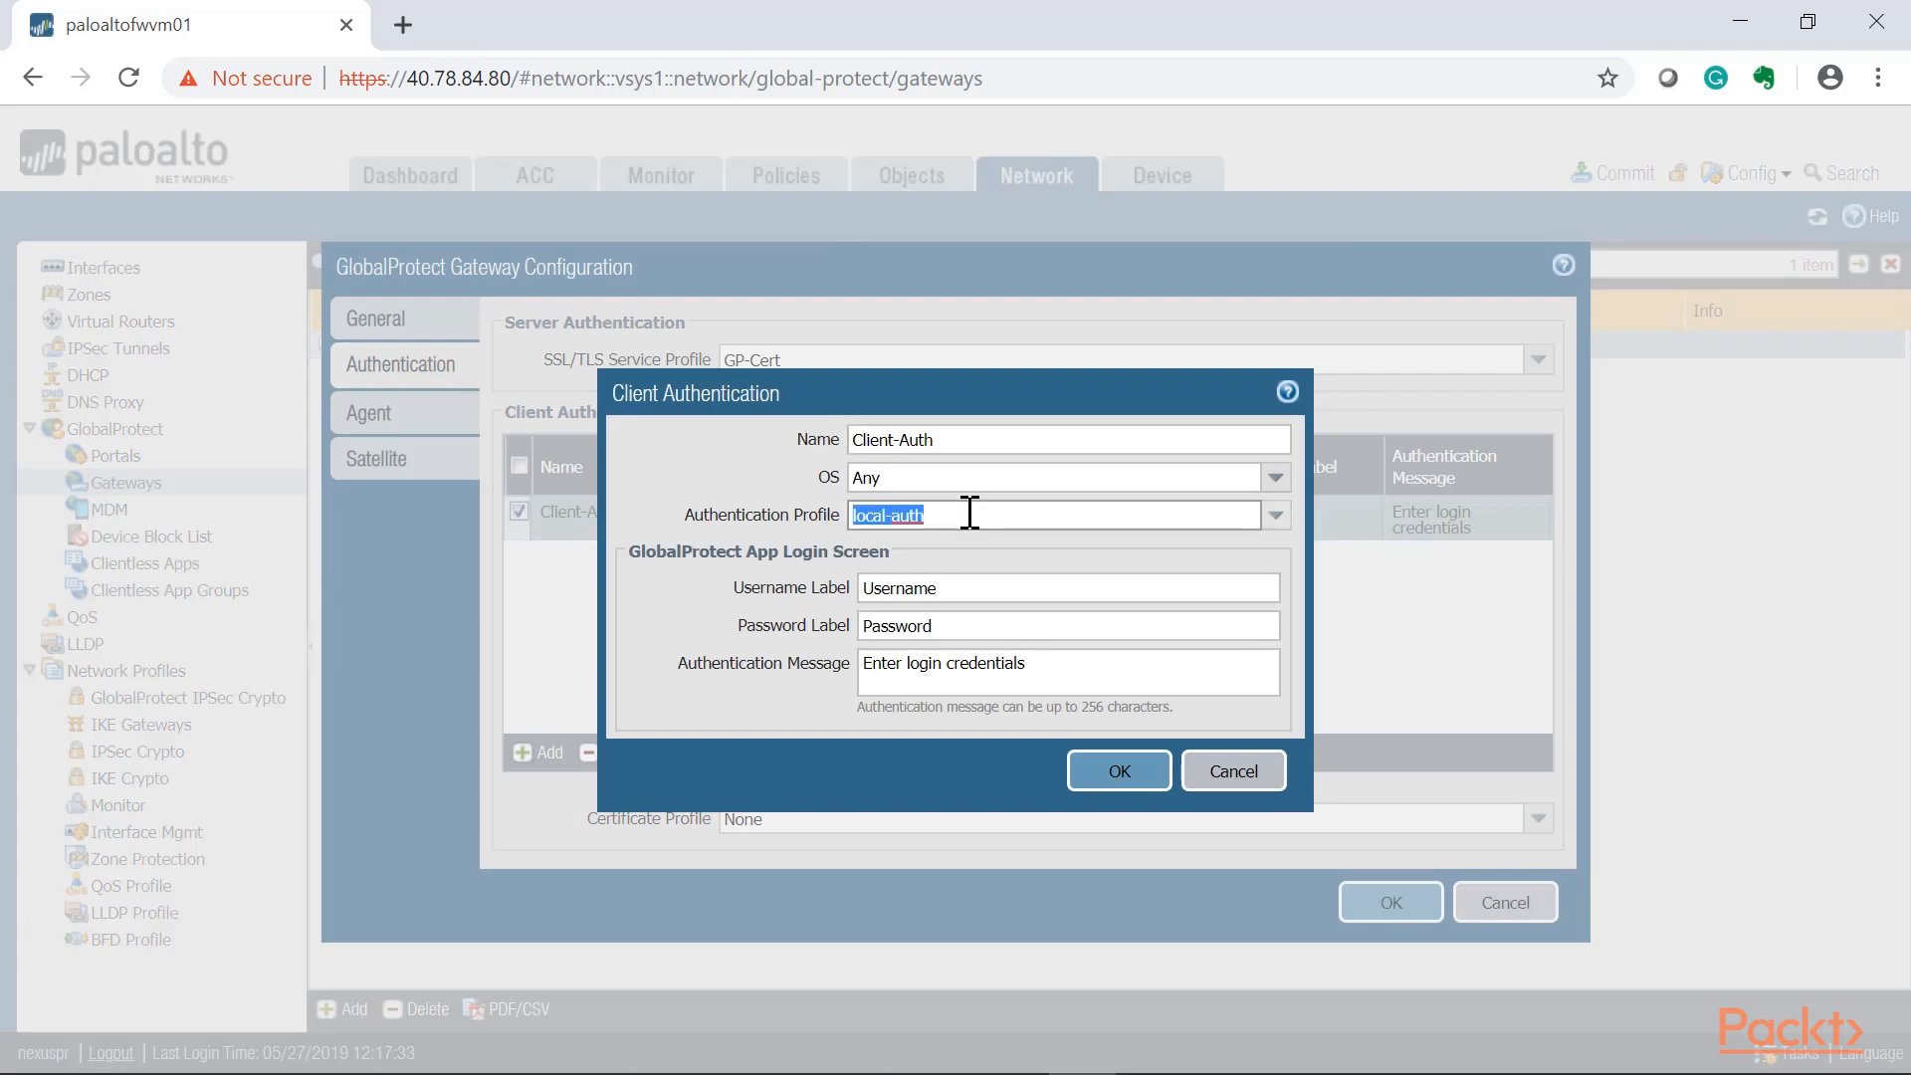
pyautogui.click(923, 588)
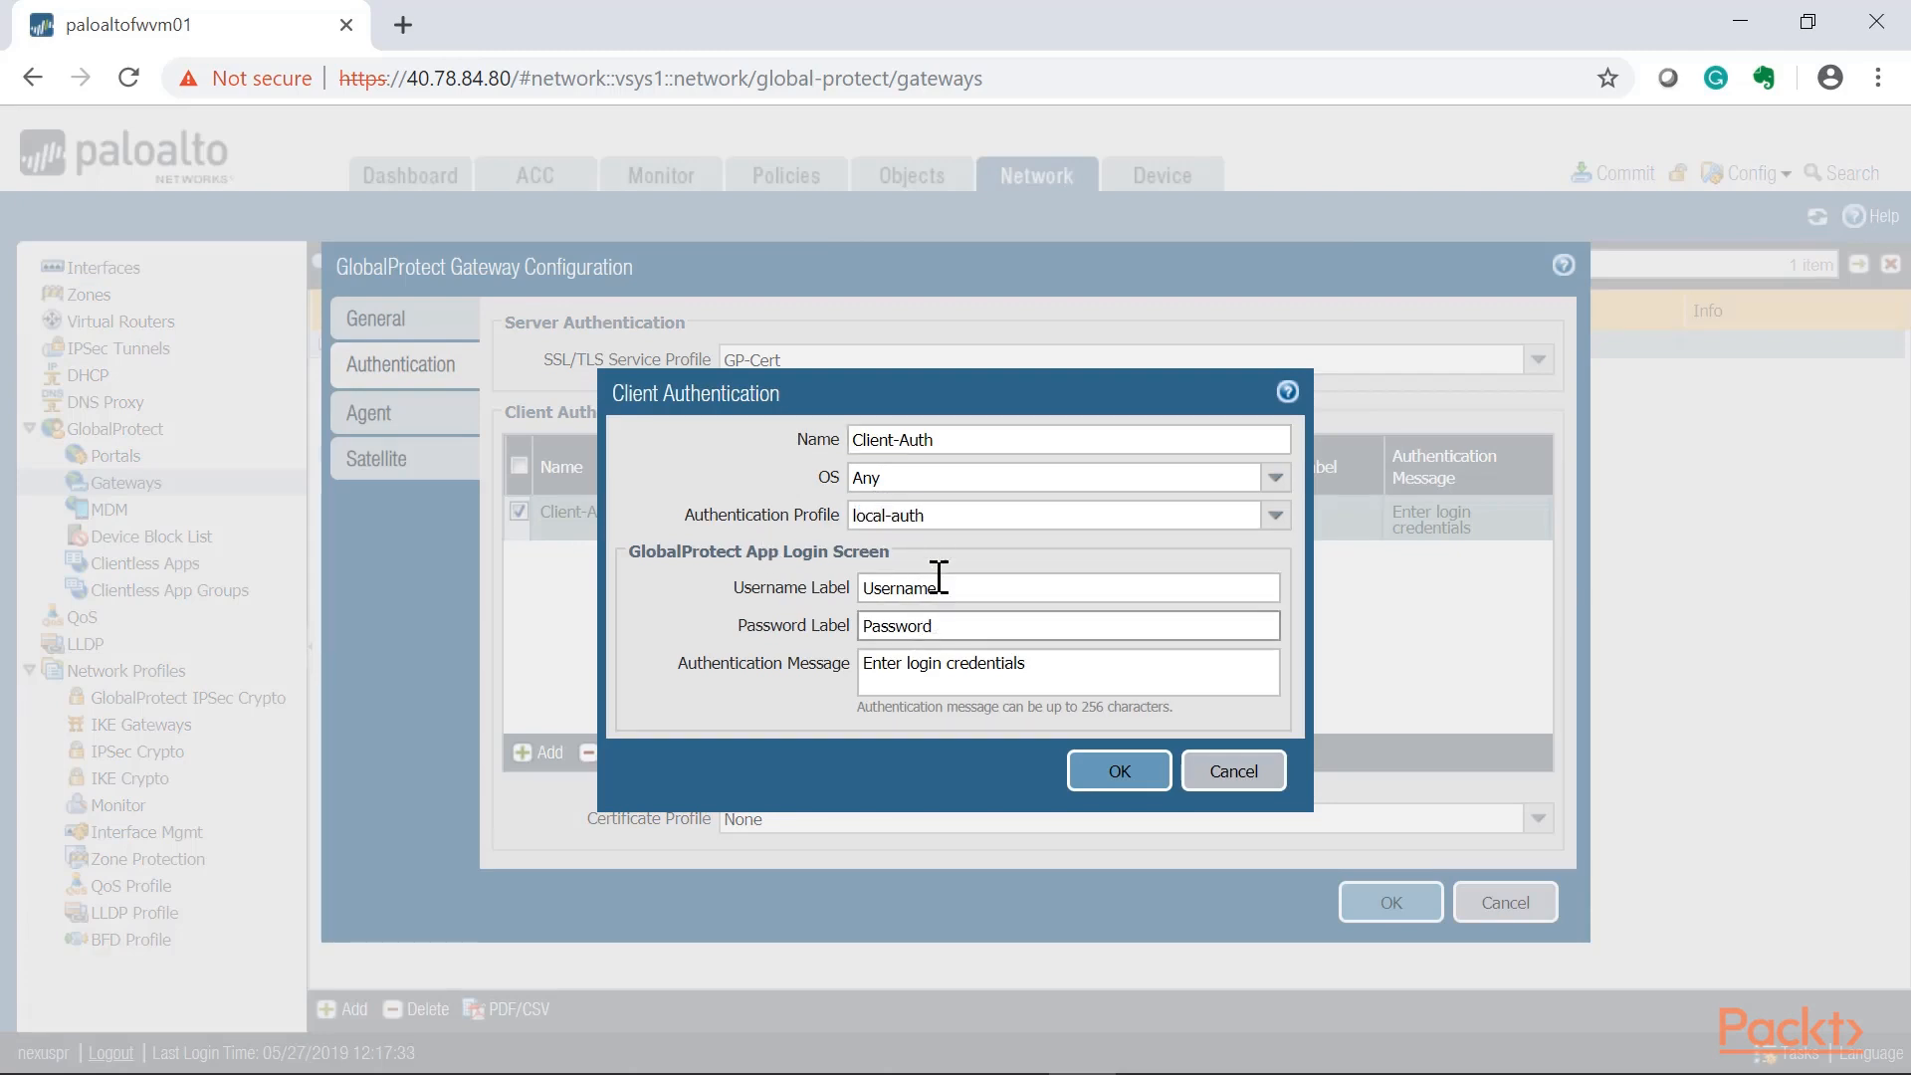
pyautogui.click(947, 627)
pyautogui.click(1055, 683)
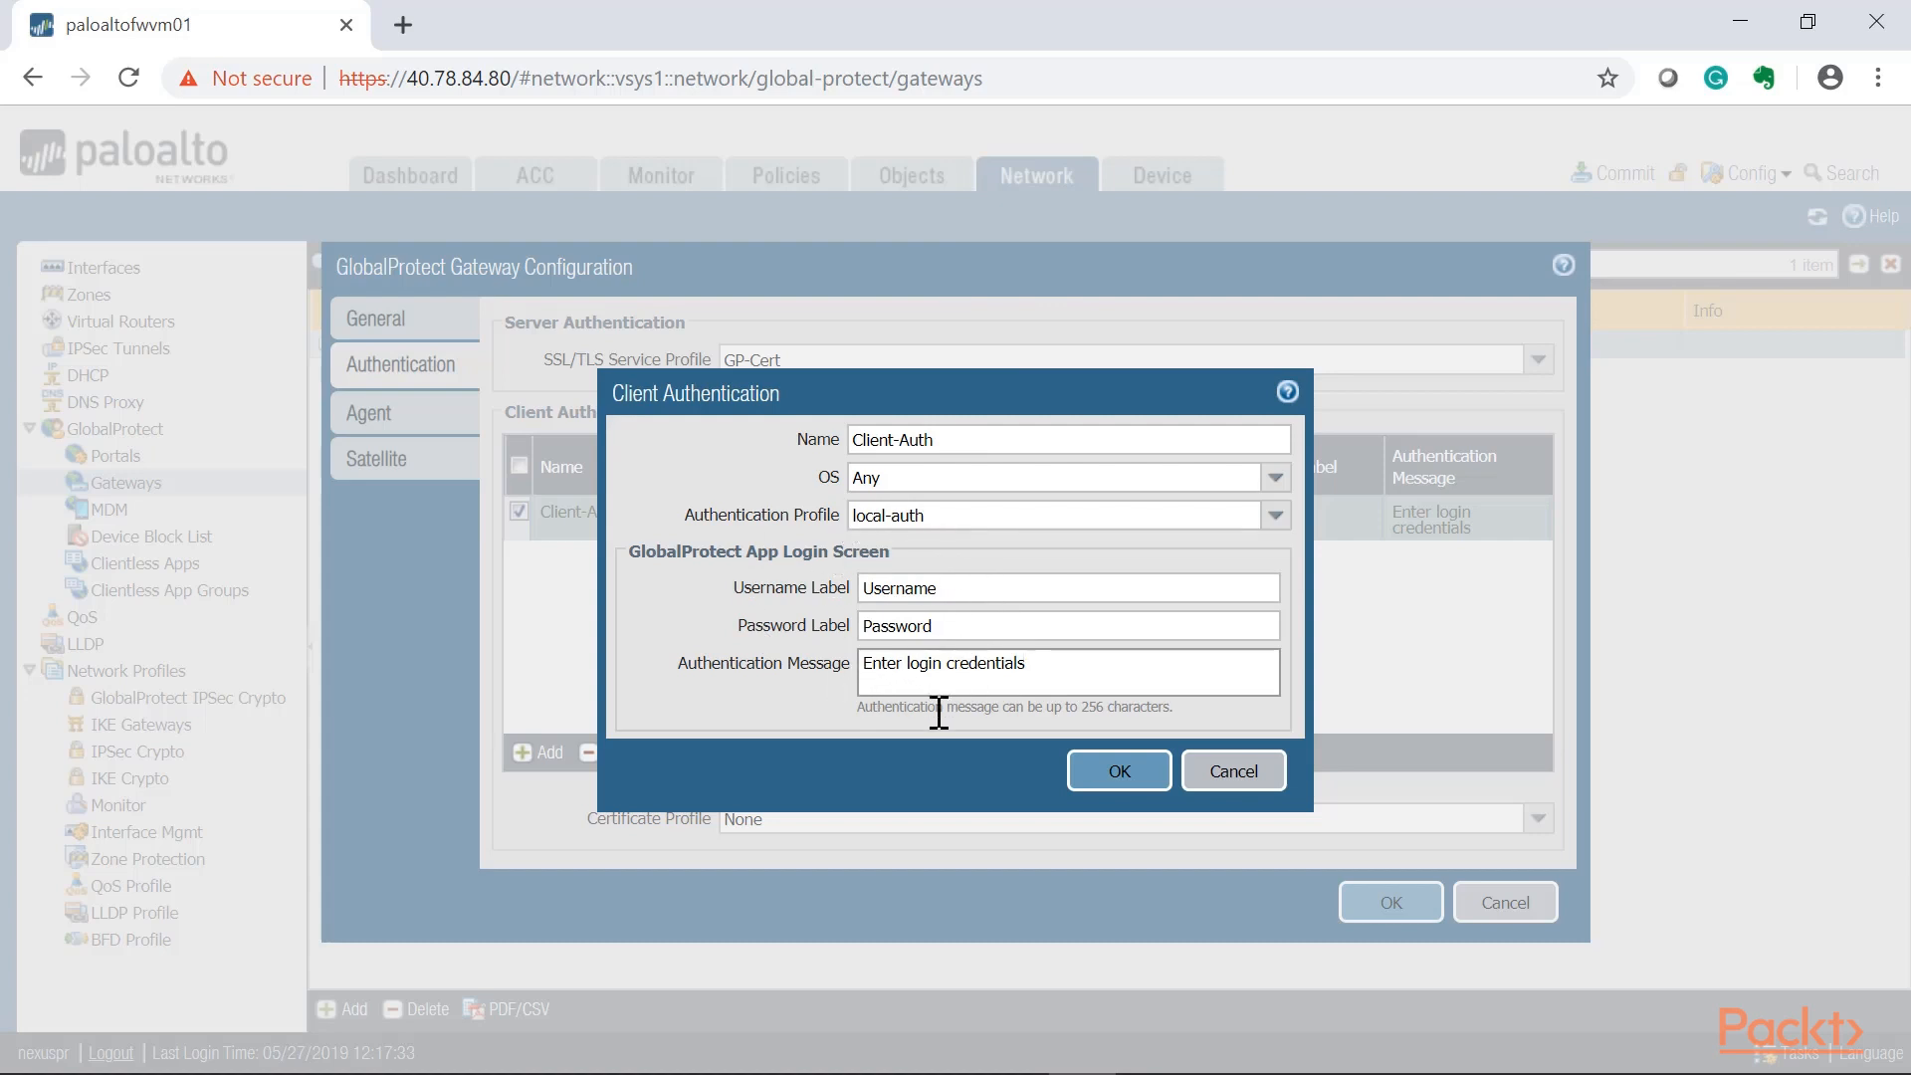
pyautogui.moveTo(1049, 681); pyautogui.dragTo(988, 667)
pyautogui.moveTo(825, 677); pyautogui.dragTo(783, 674)
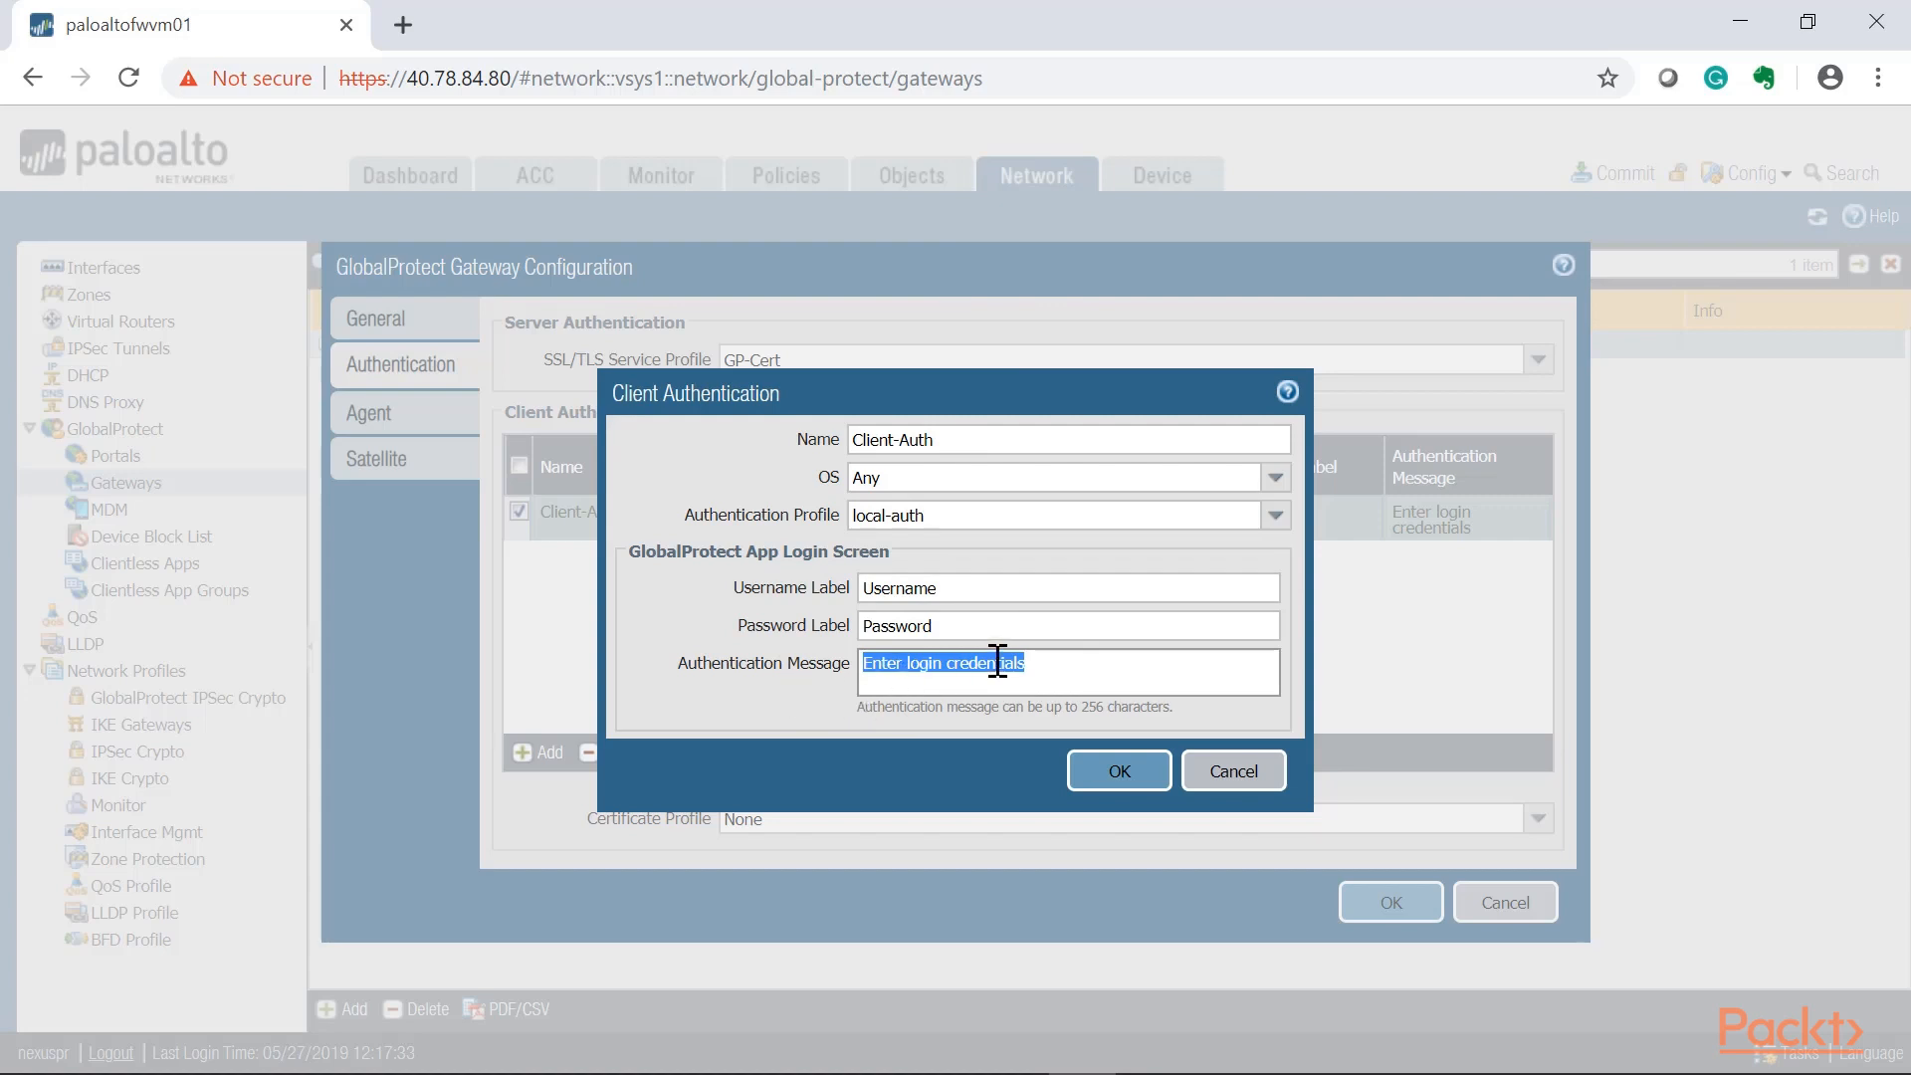
pyautogui.moveTo(1041, 661); pyautogui.dragTo(823, 631)
pyautogui.click(1111, 778)
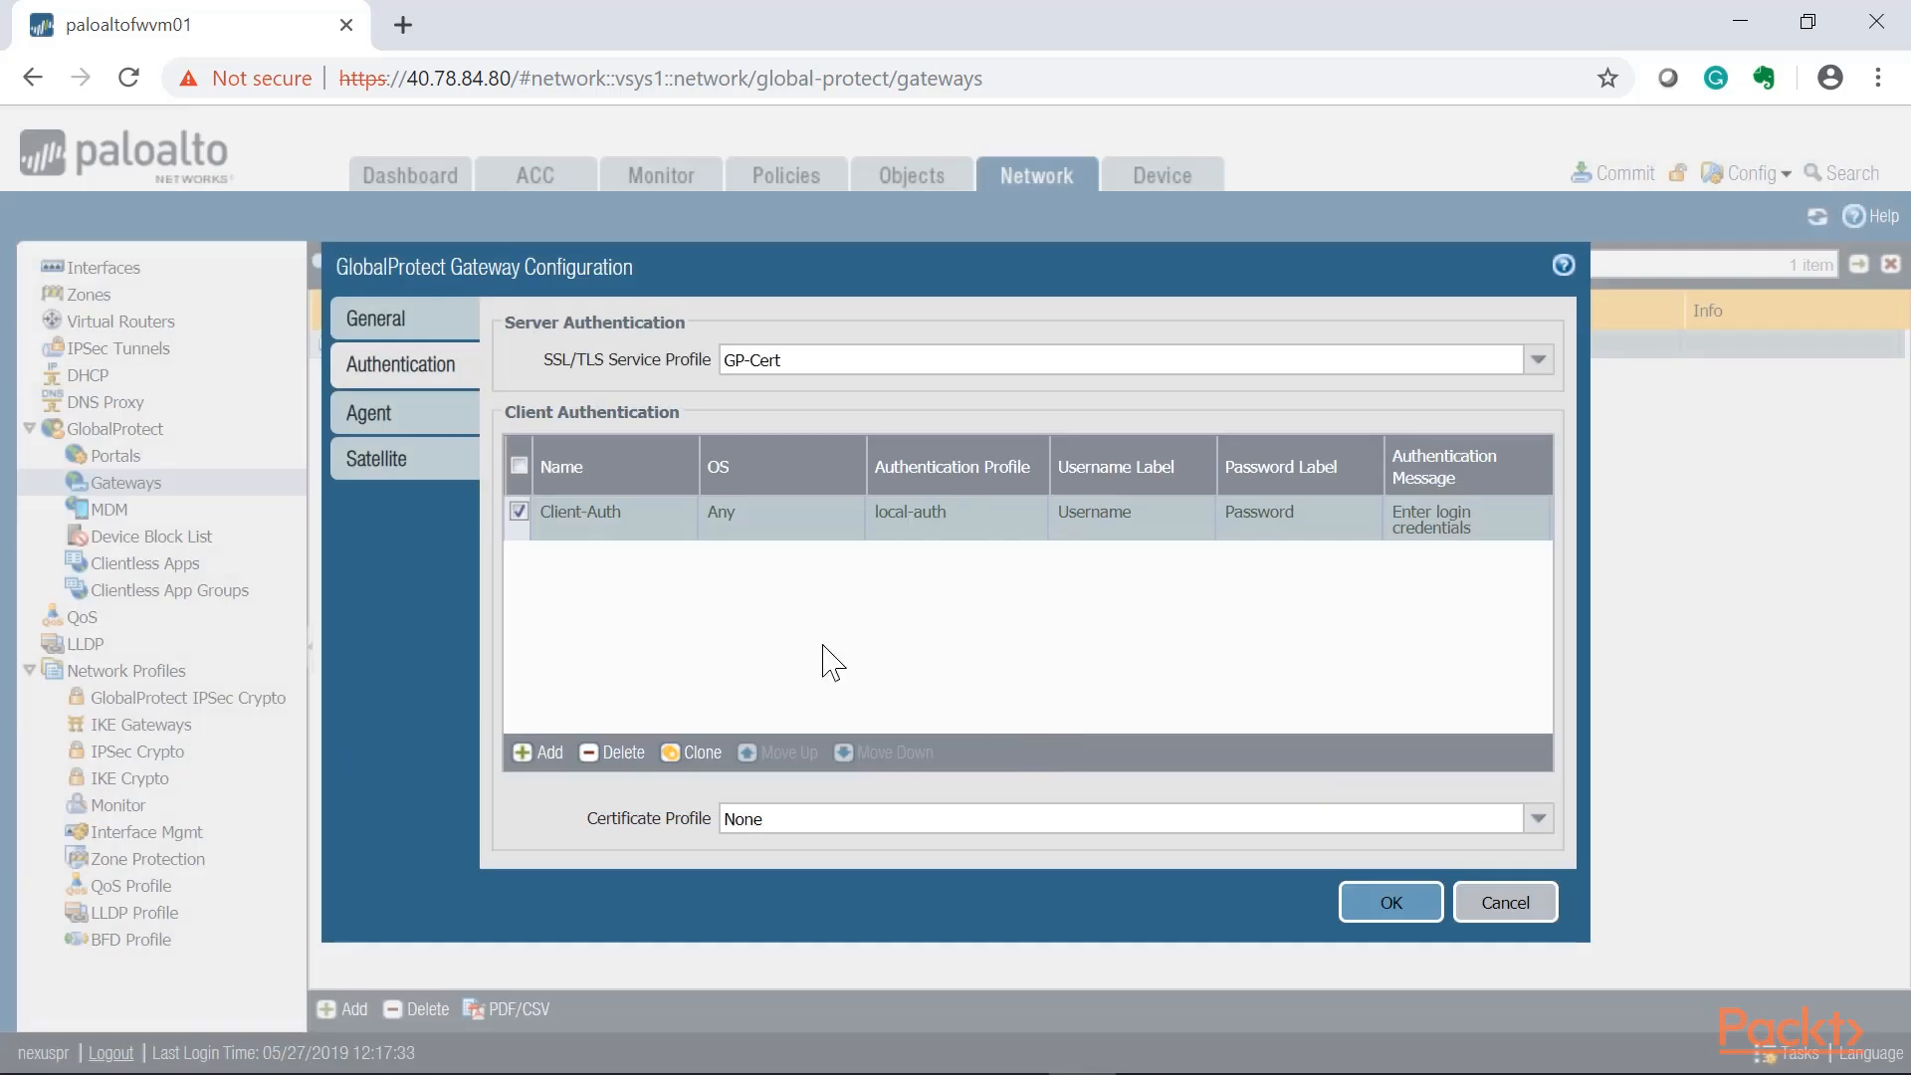
# Enable tunnel mode in the gateway's agent settings with tunnel.1 as the tunnel interface.
pyautogui.click(391, 417)
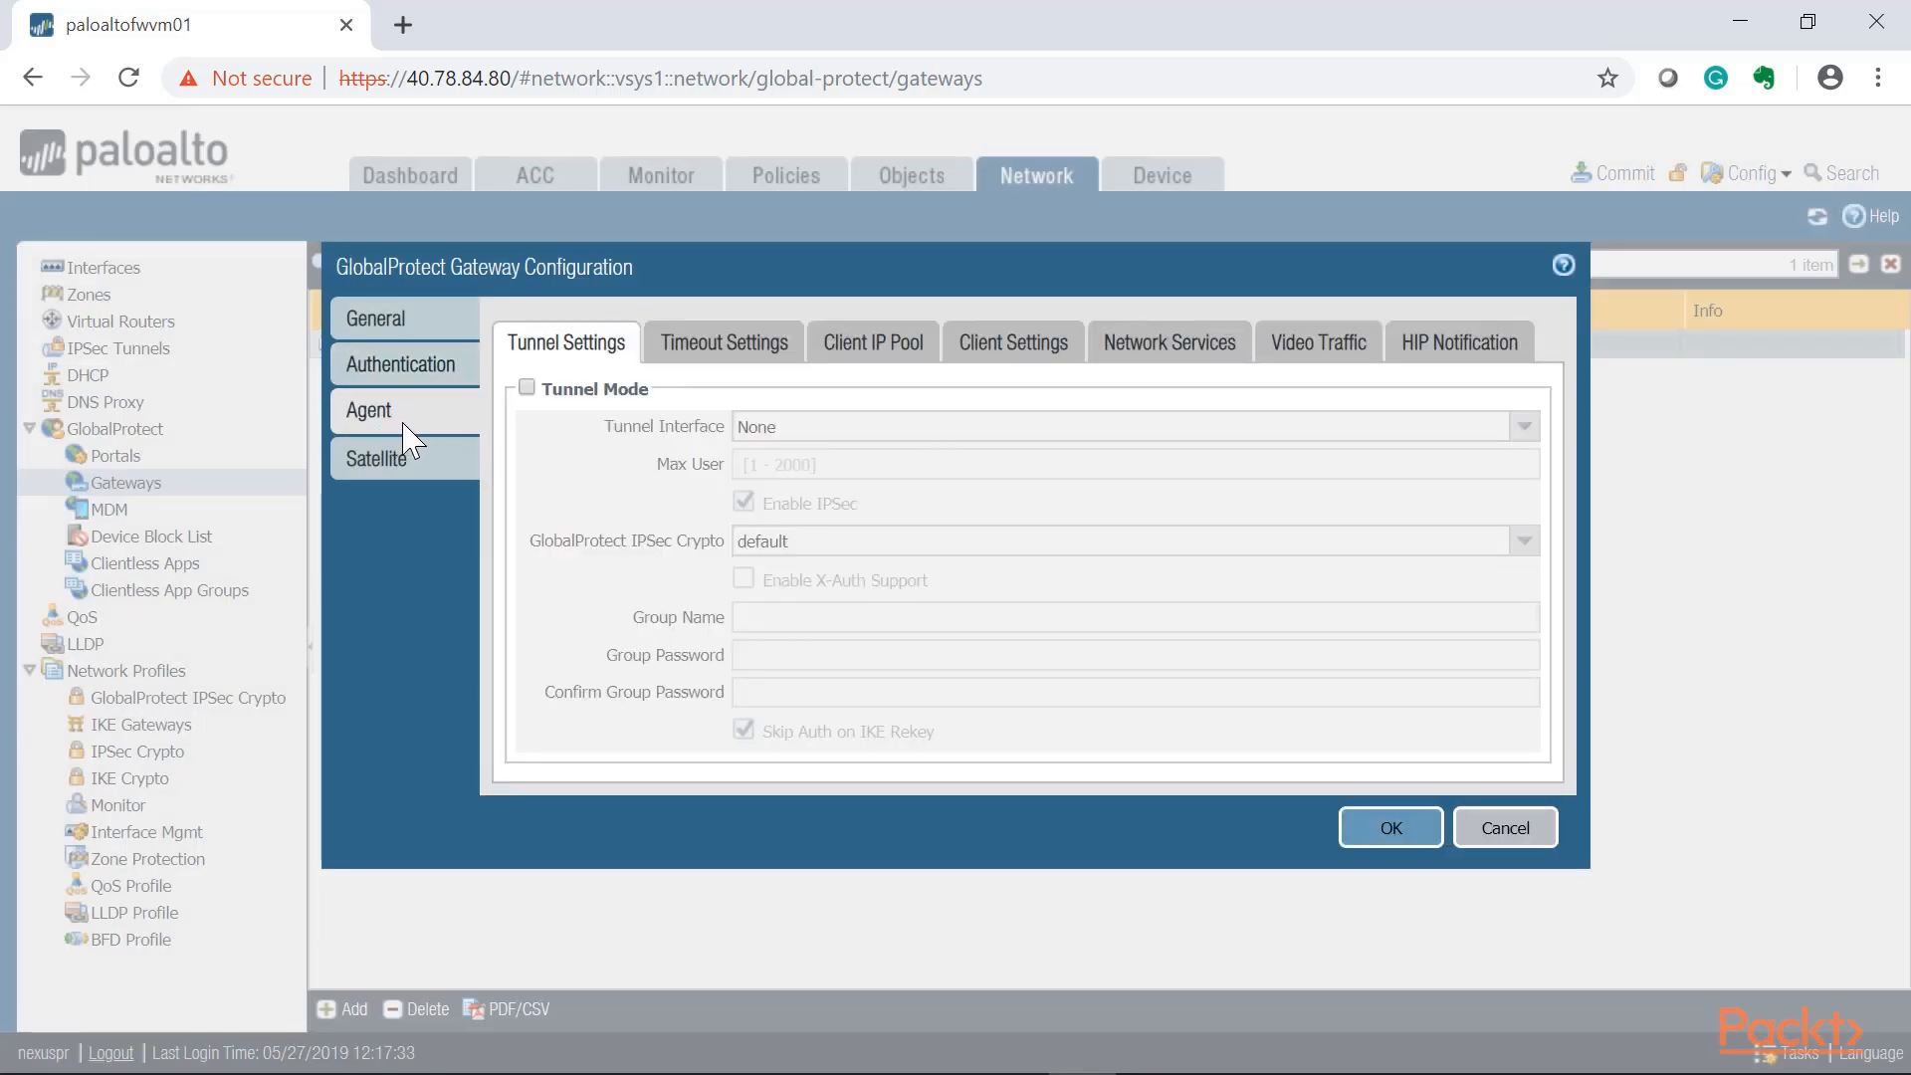
pyautogui.click(528, 389)
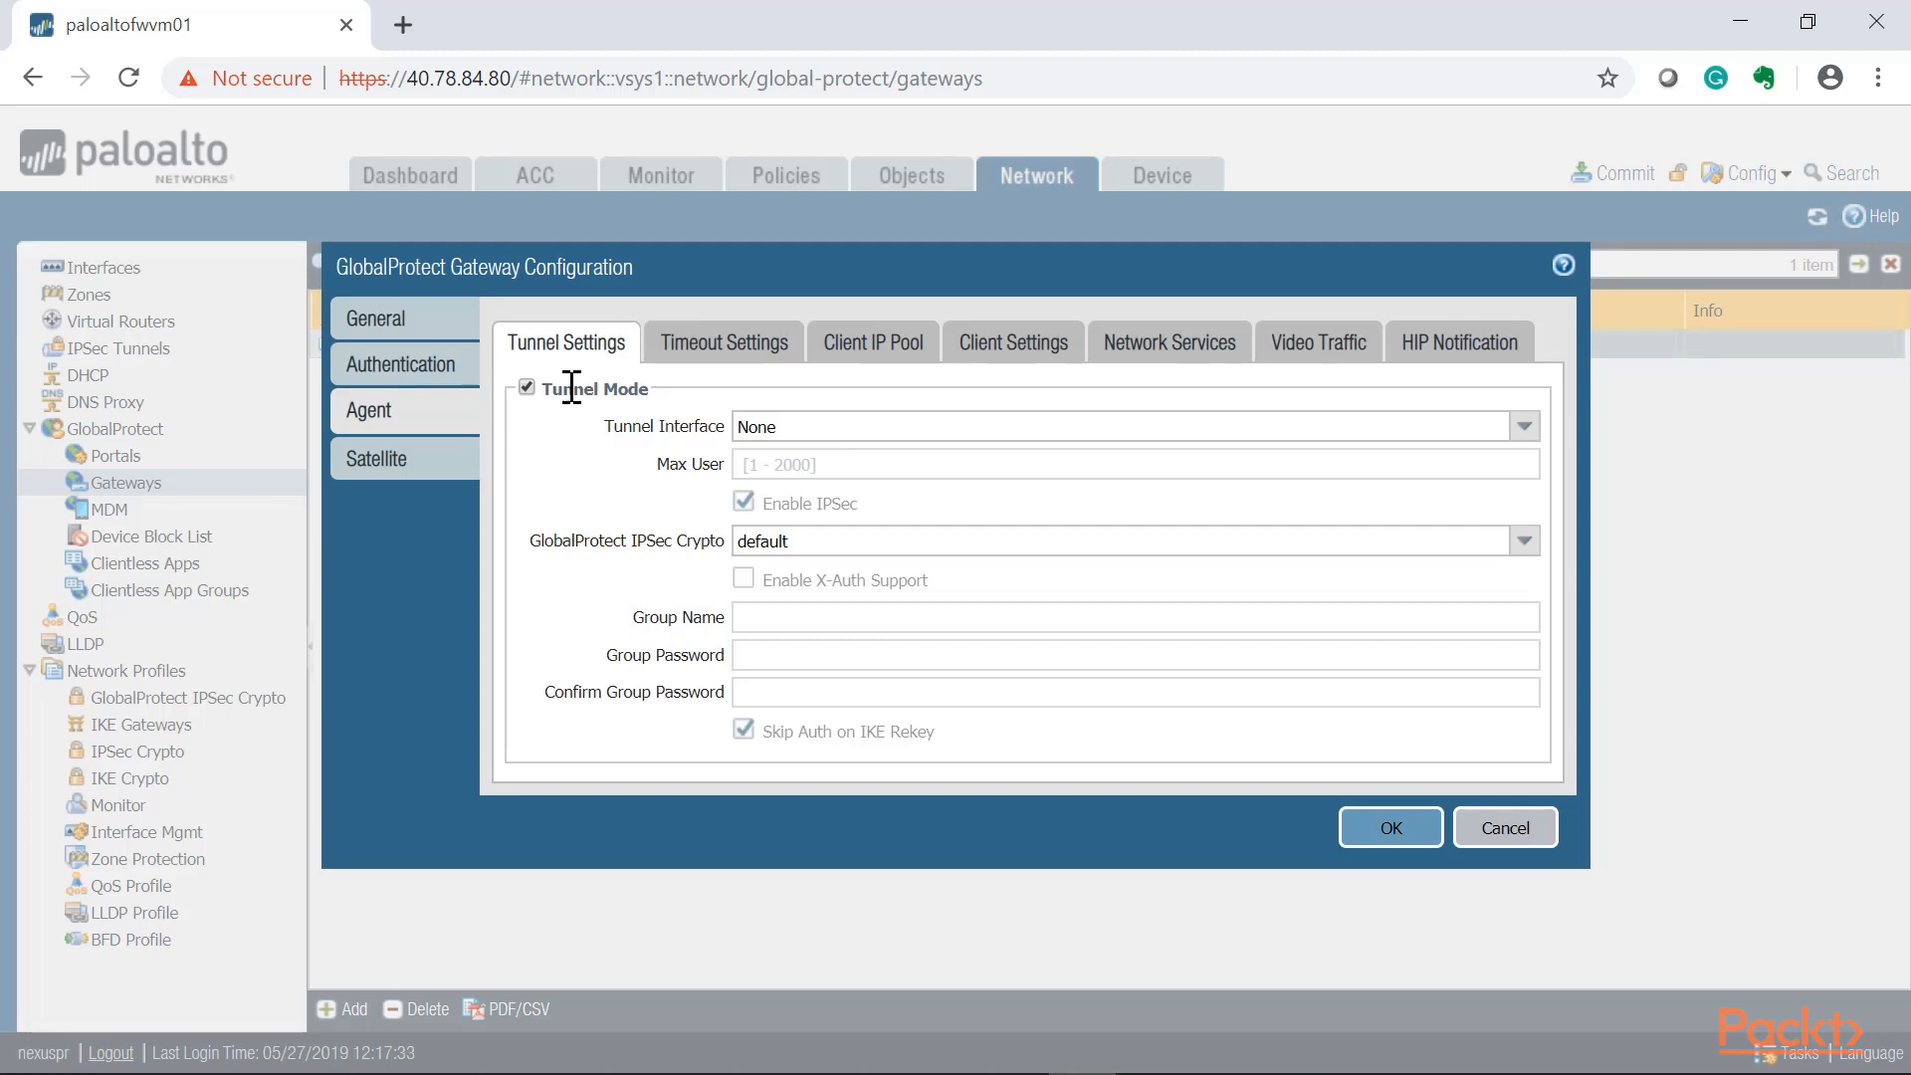
pyautogui.click(1524, 426)
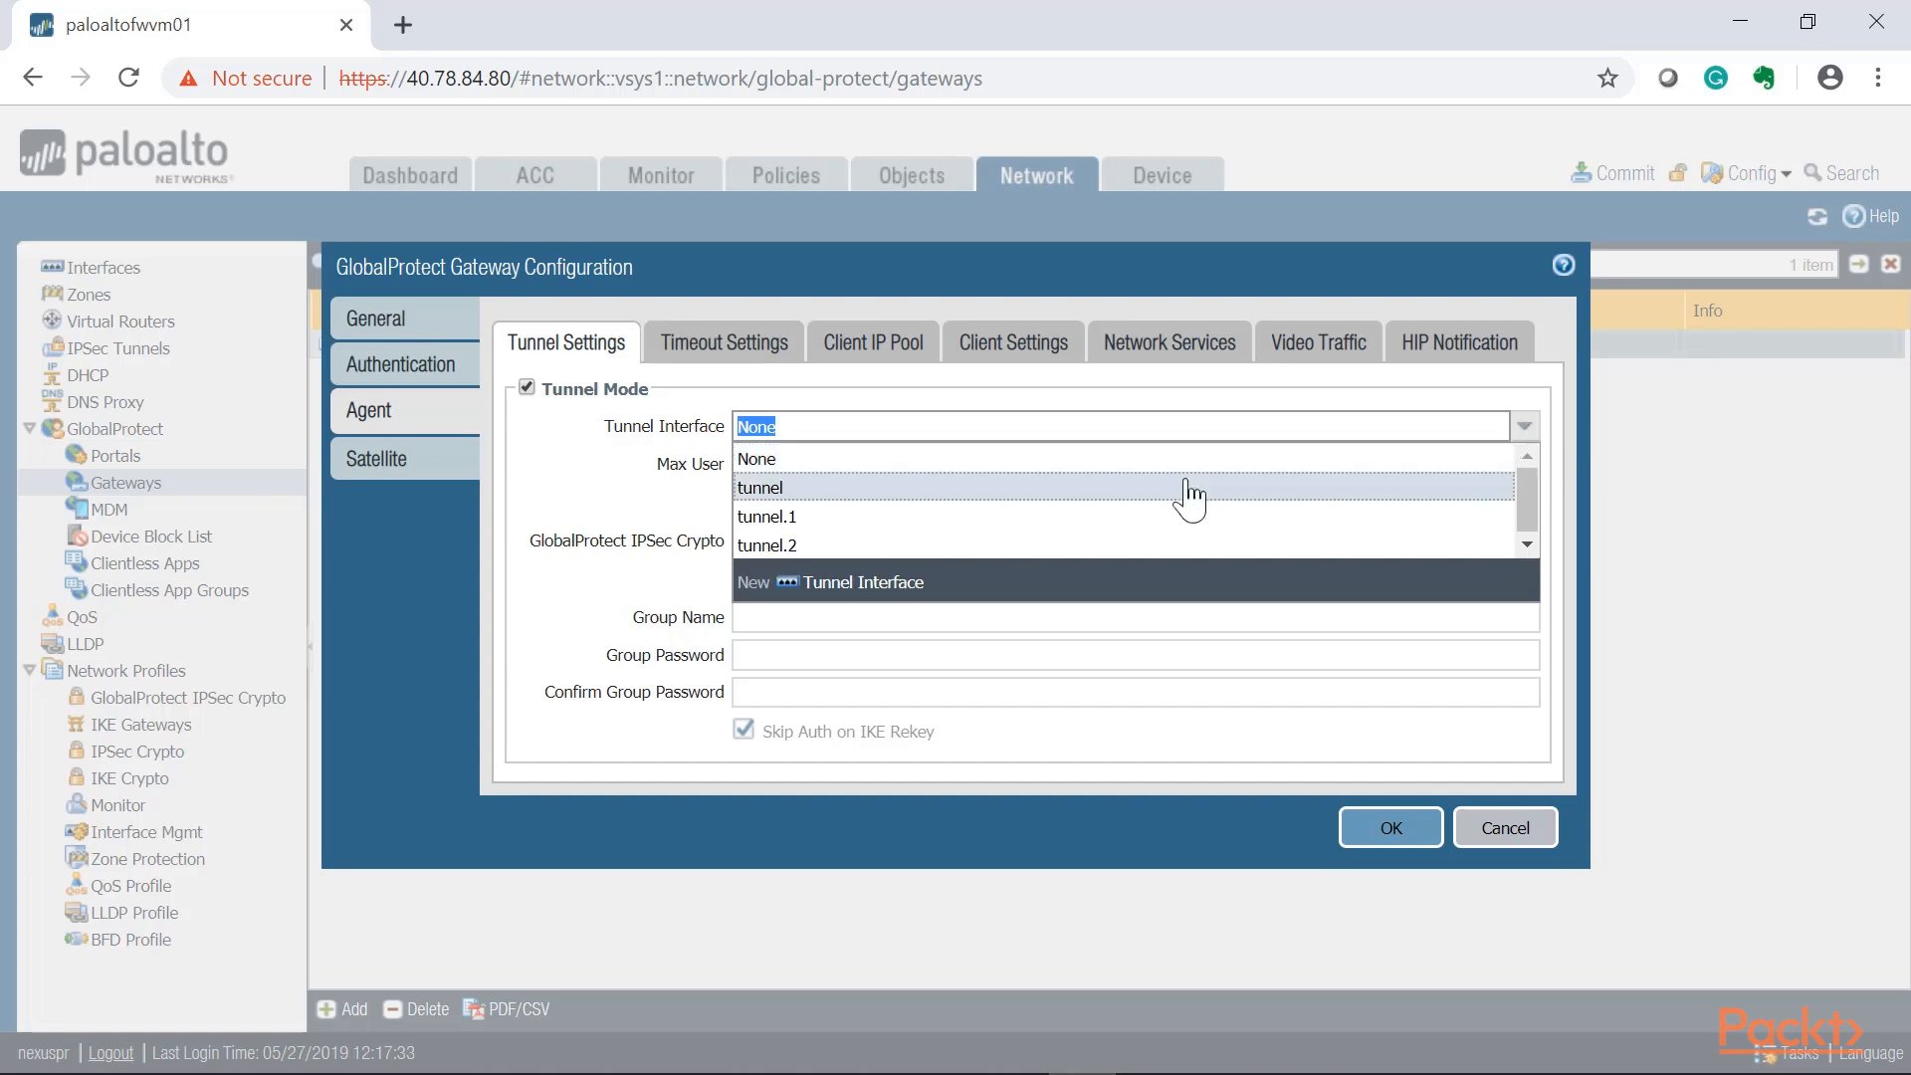
pyautogui.click(782, 516)
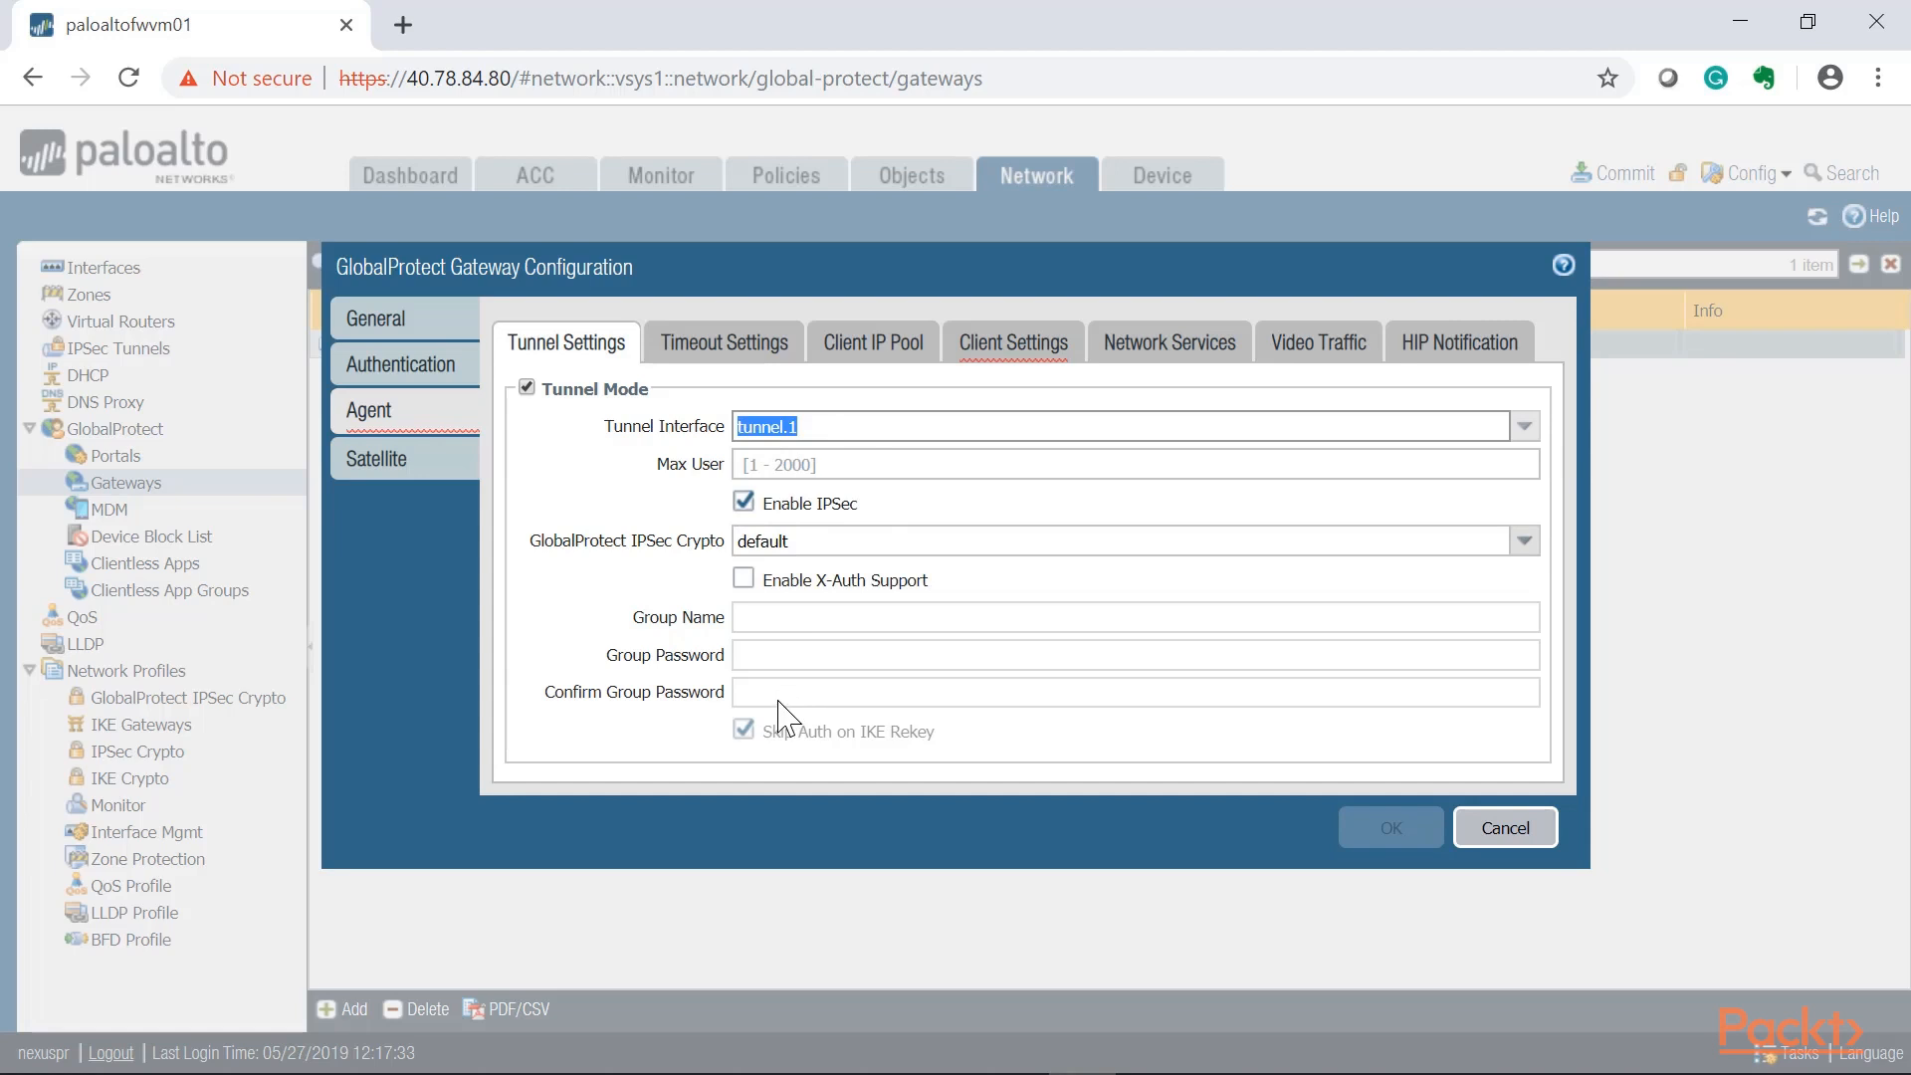
# Review the IPSec options in the gateway's tunnel settings and disable IPSec.
pyautogui.moveTo(858, 504); pyautogui.dragTo(771, 519)
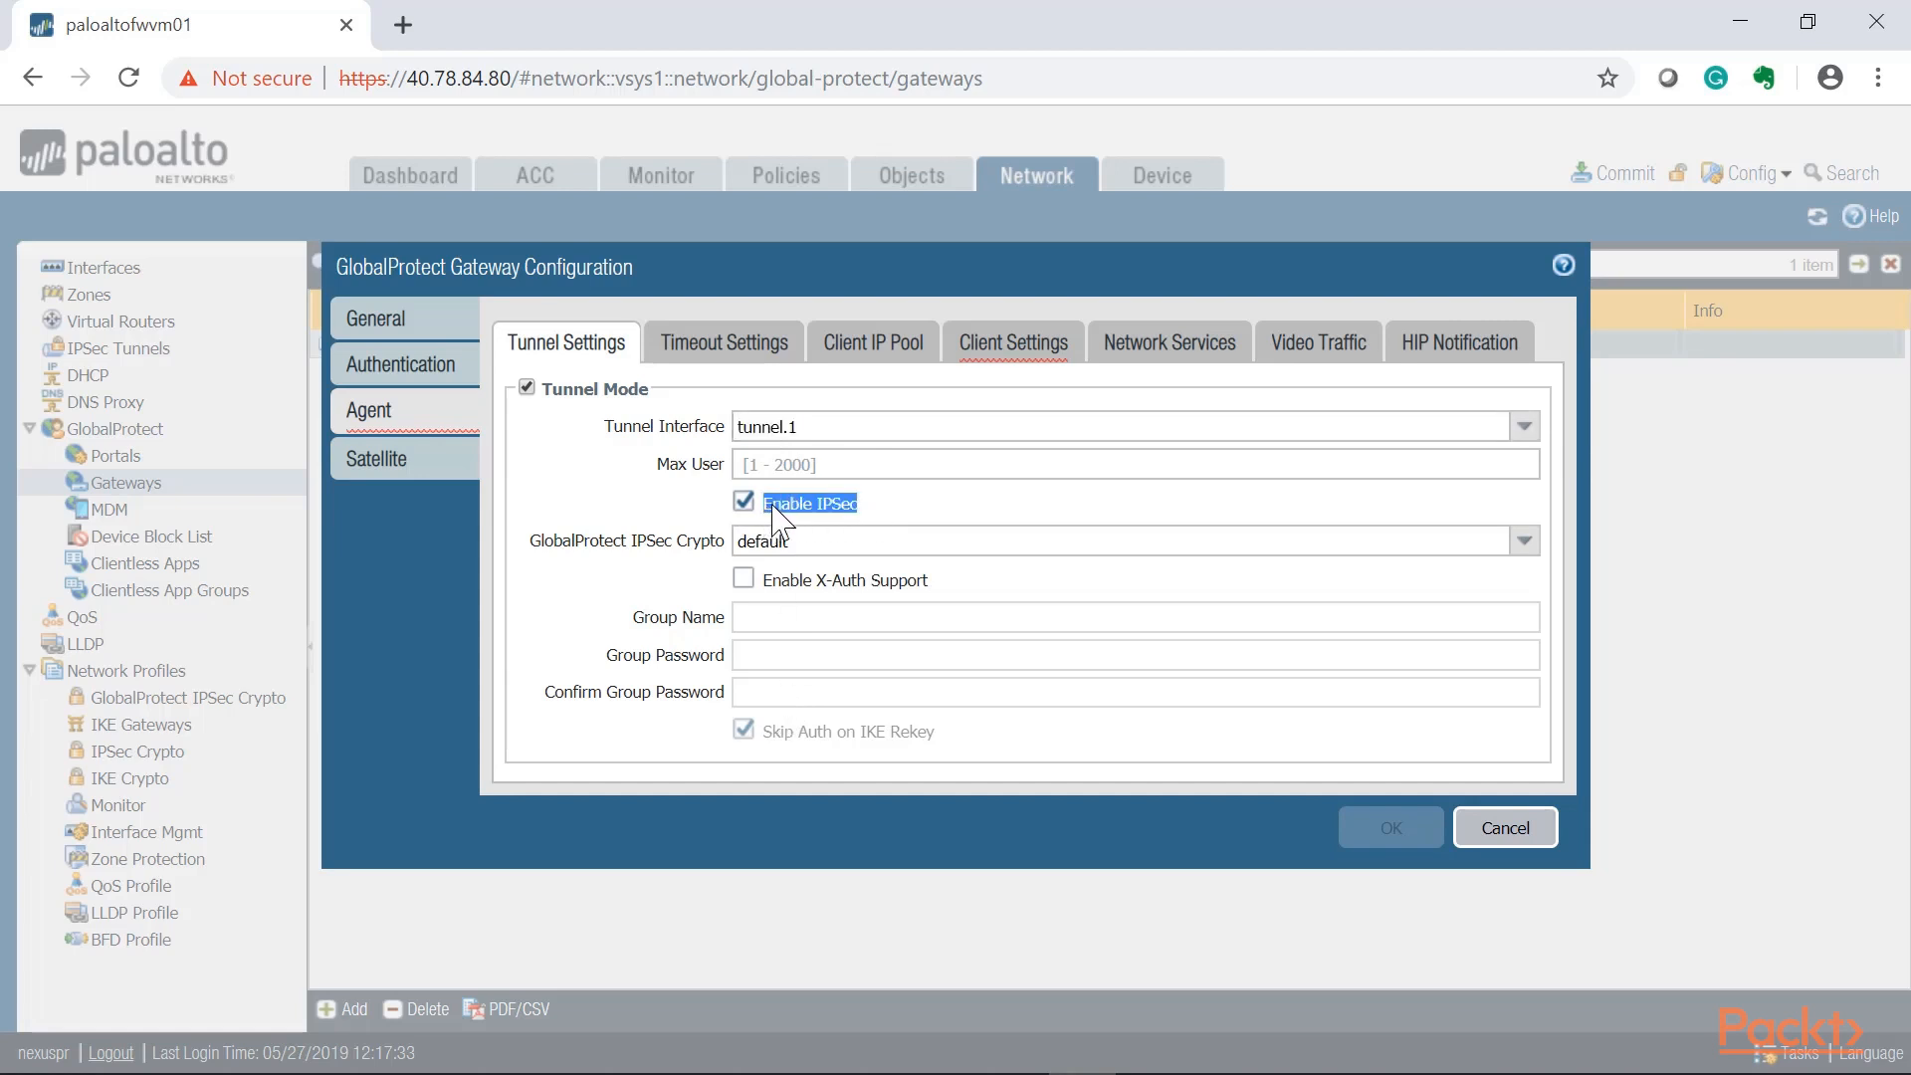
pyautogui.click(750, 504)
pyautogui.click(904, 500)
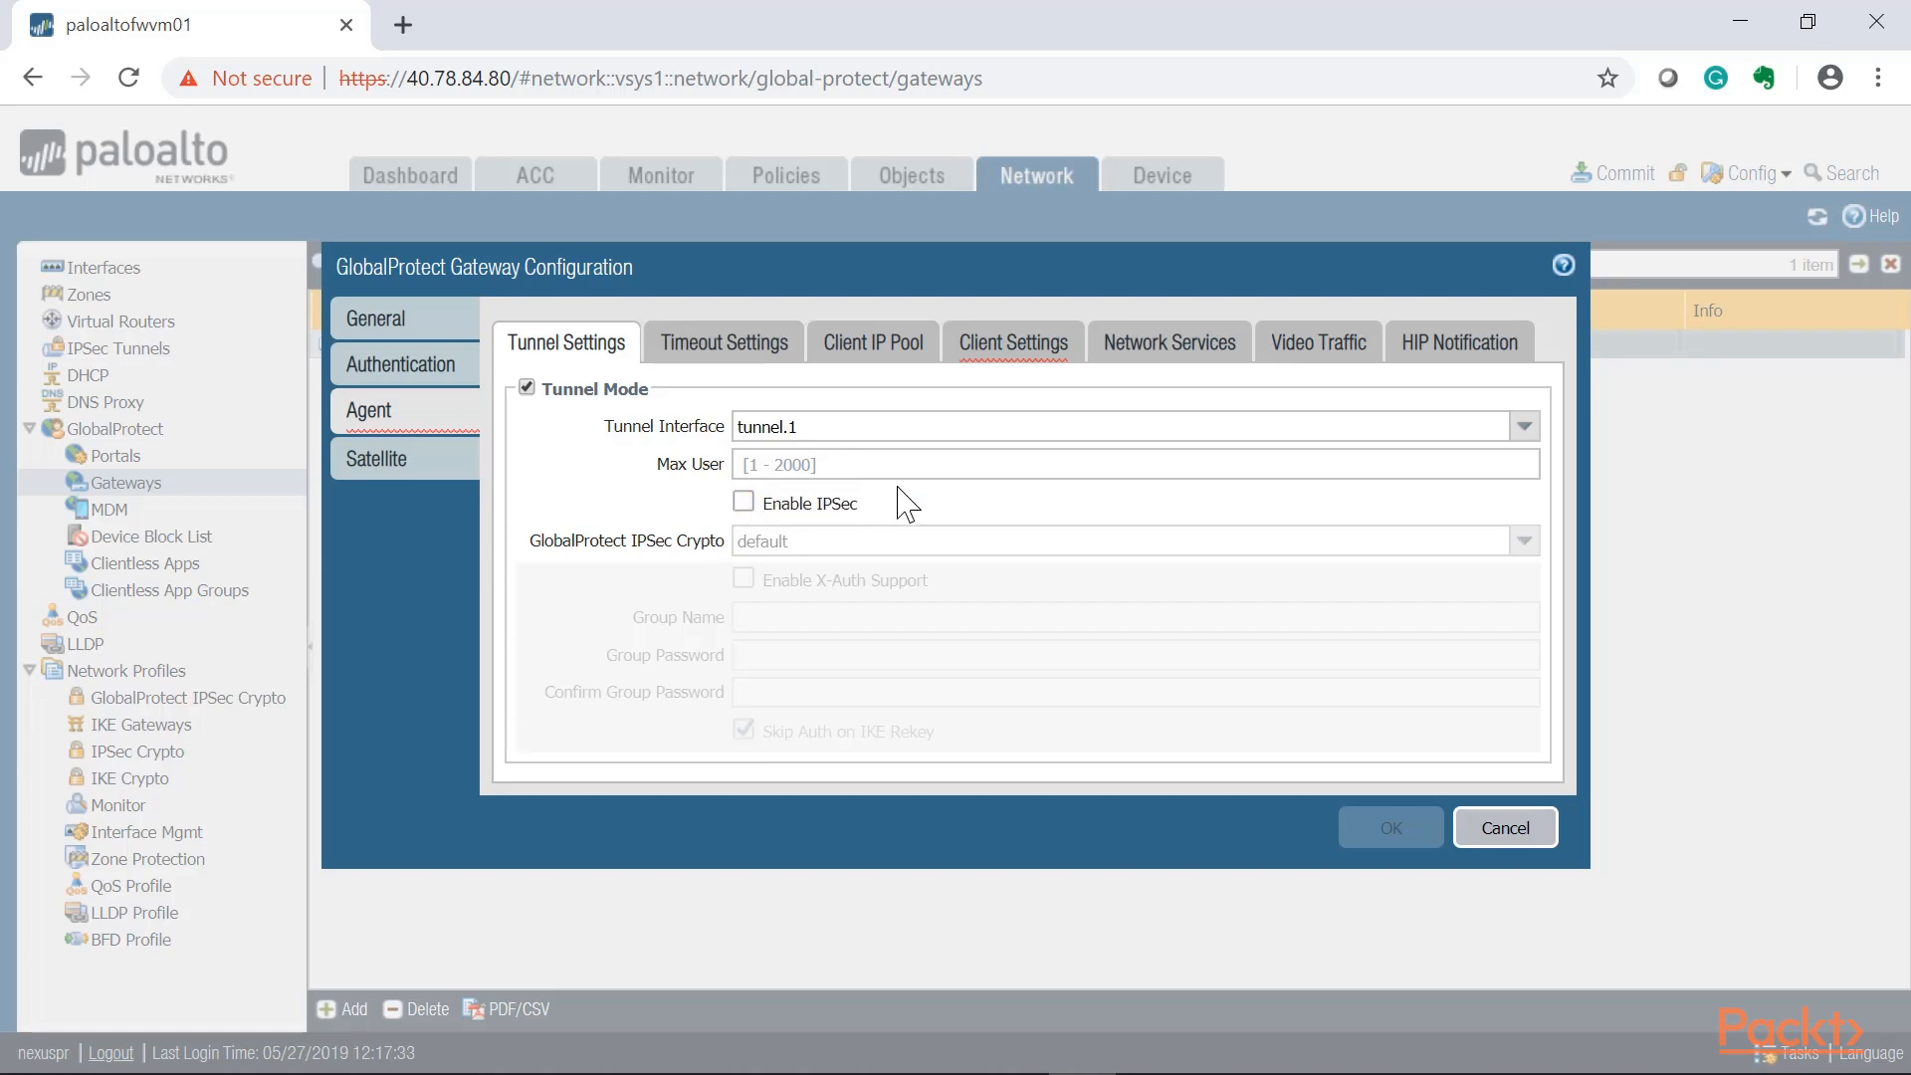
pyautogui.click(743, 501)
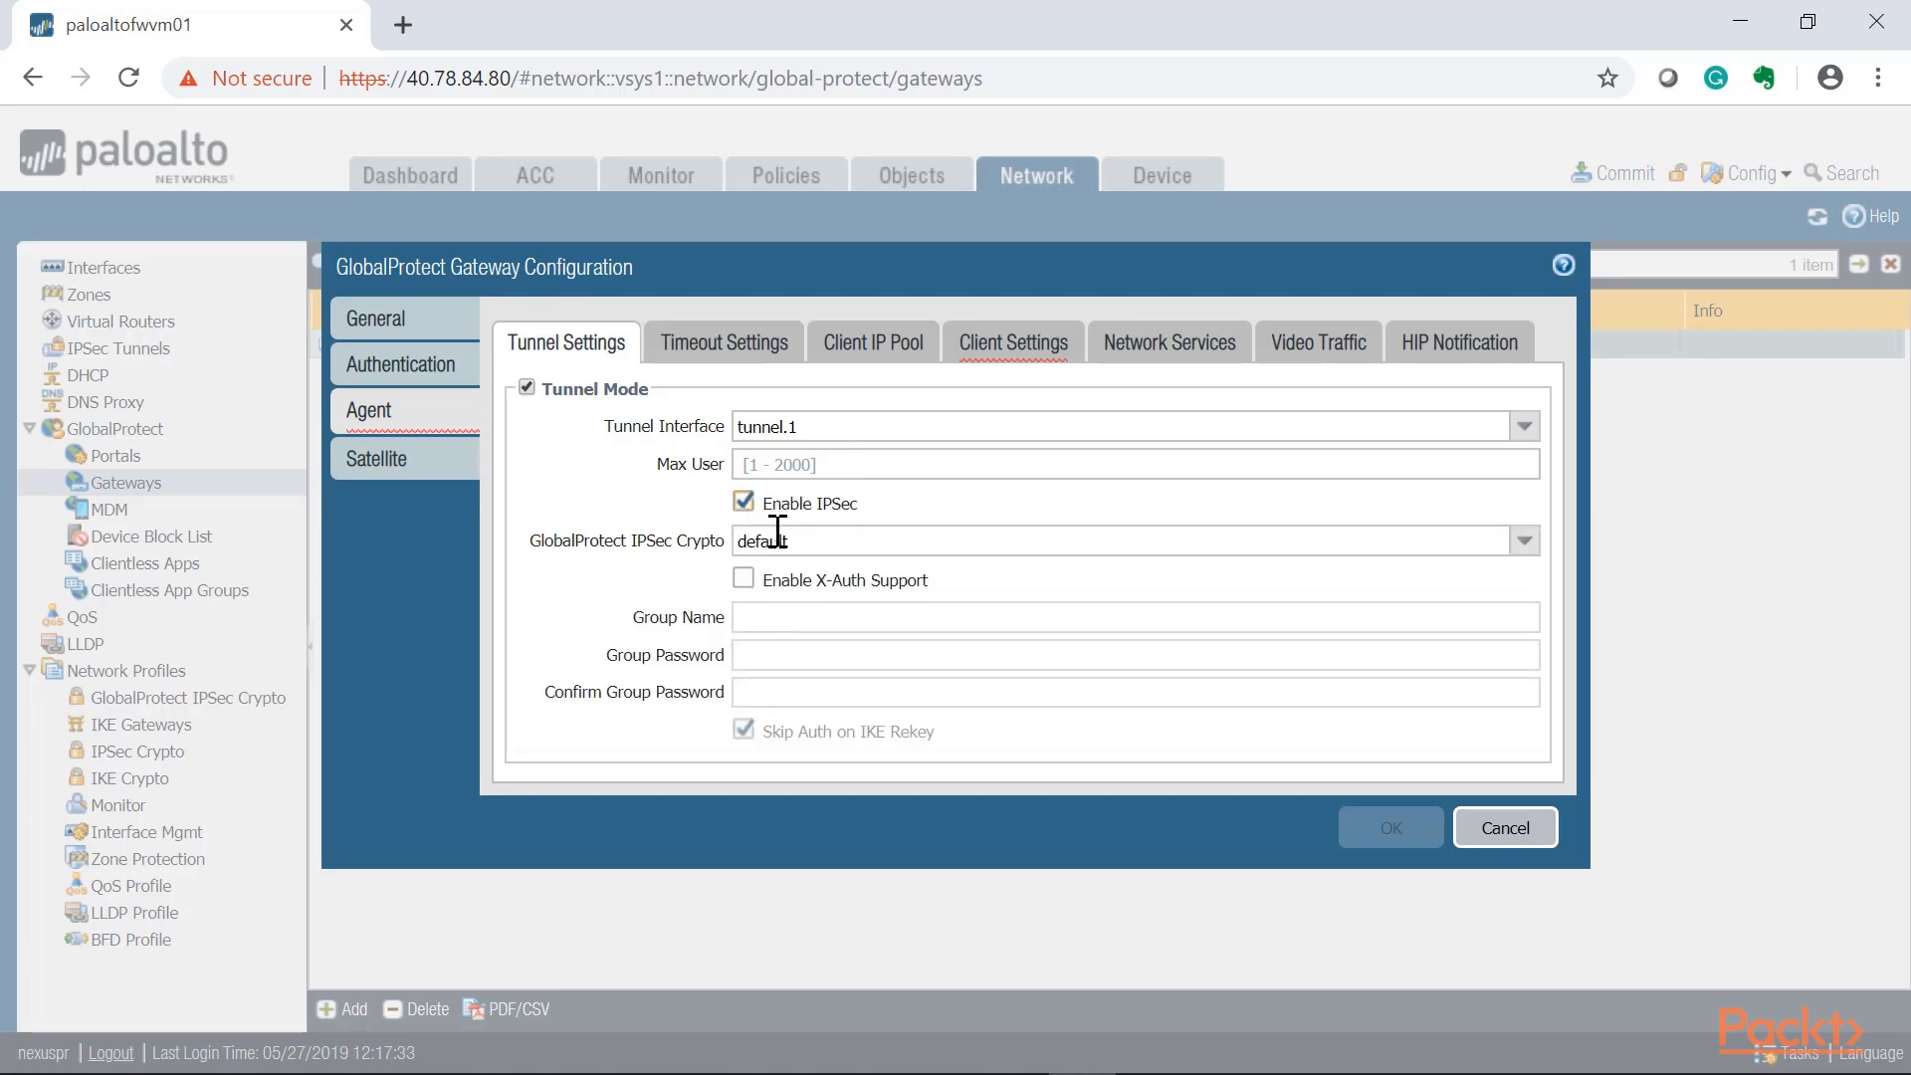
pyautogui.click(812, 541)
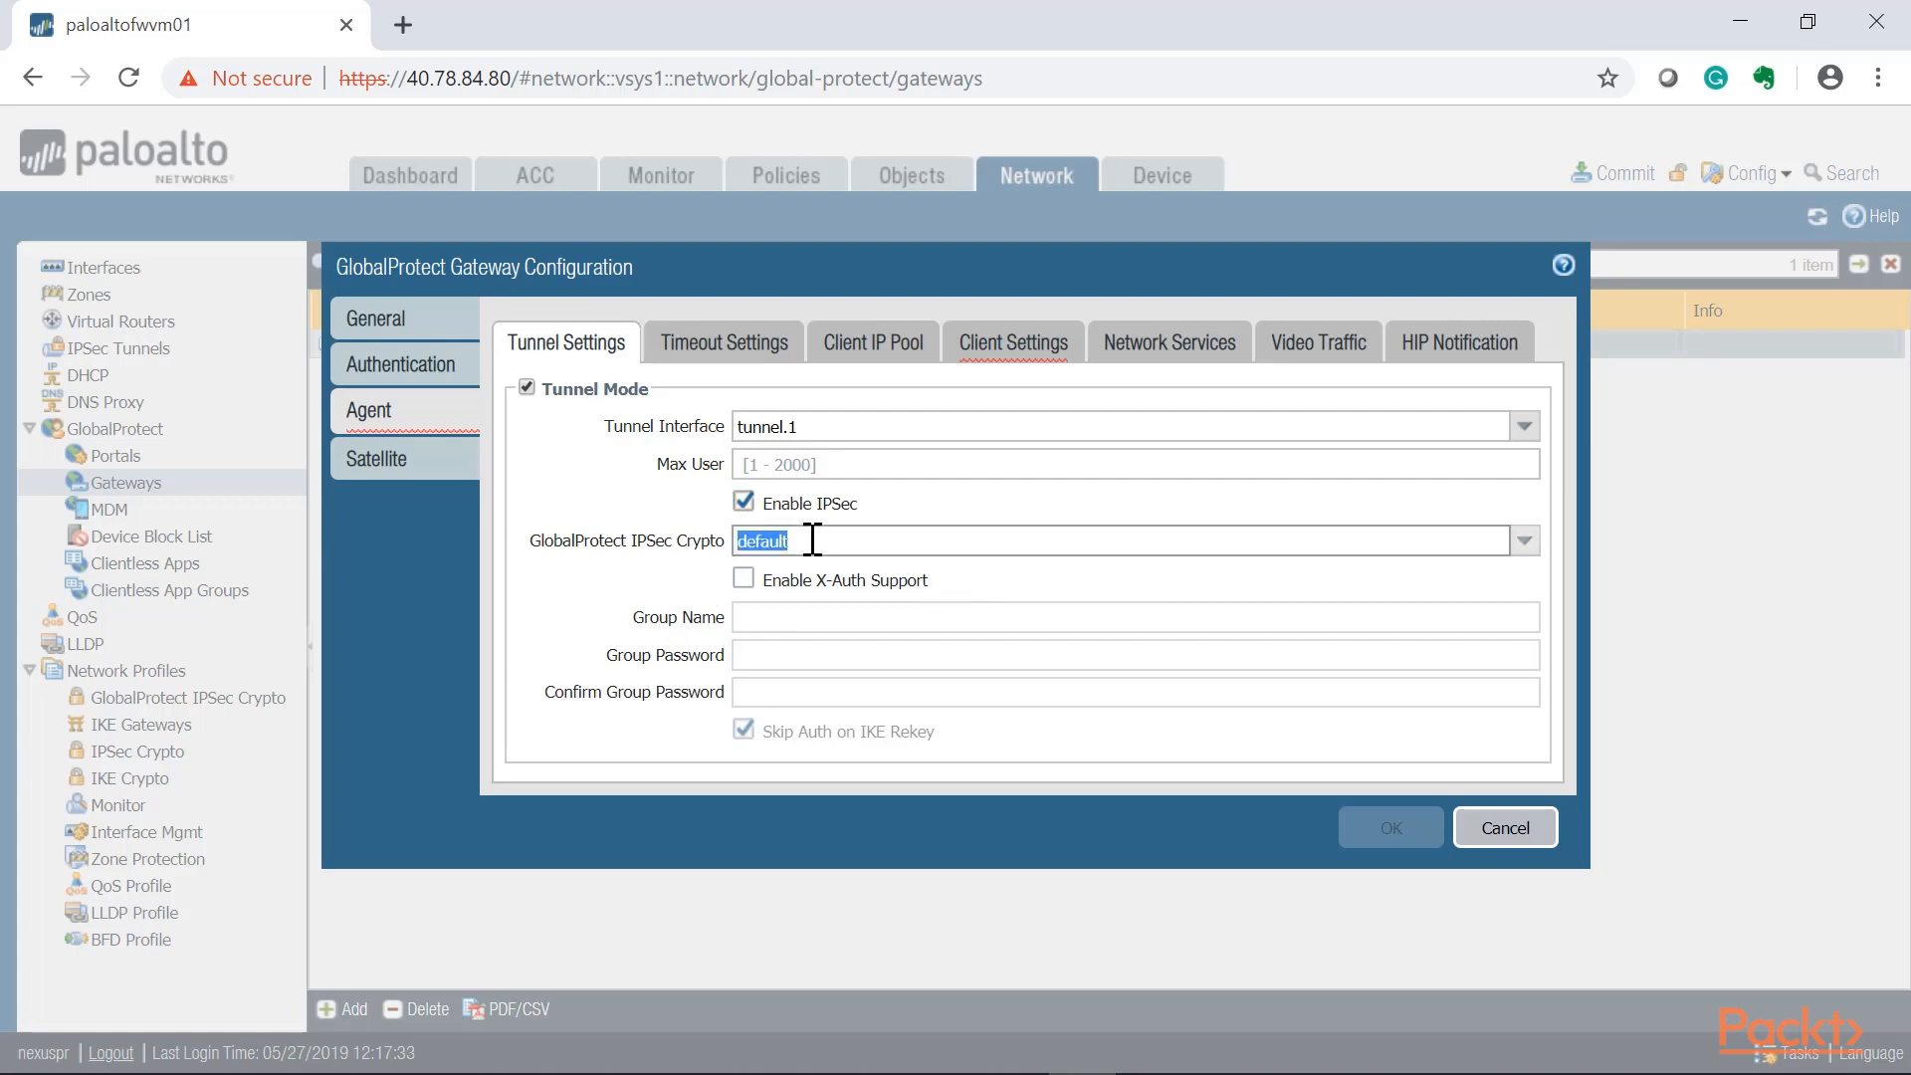
pyautogui.click(744, 505)
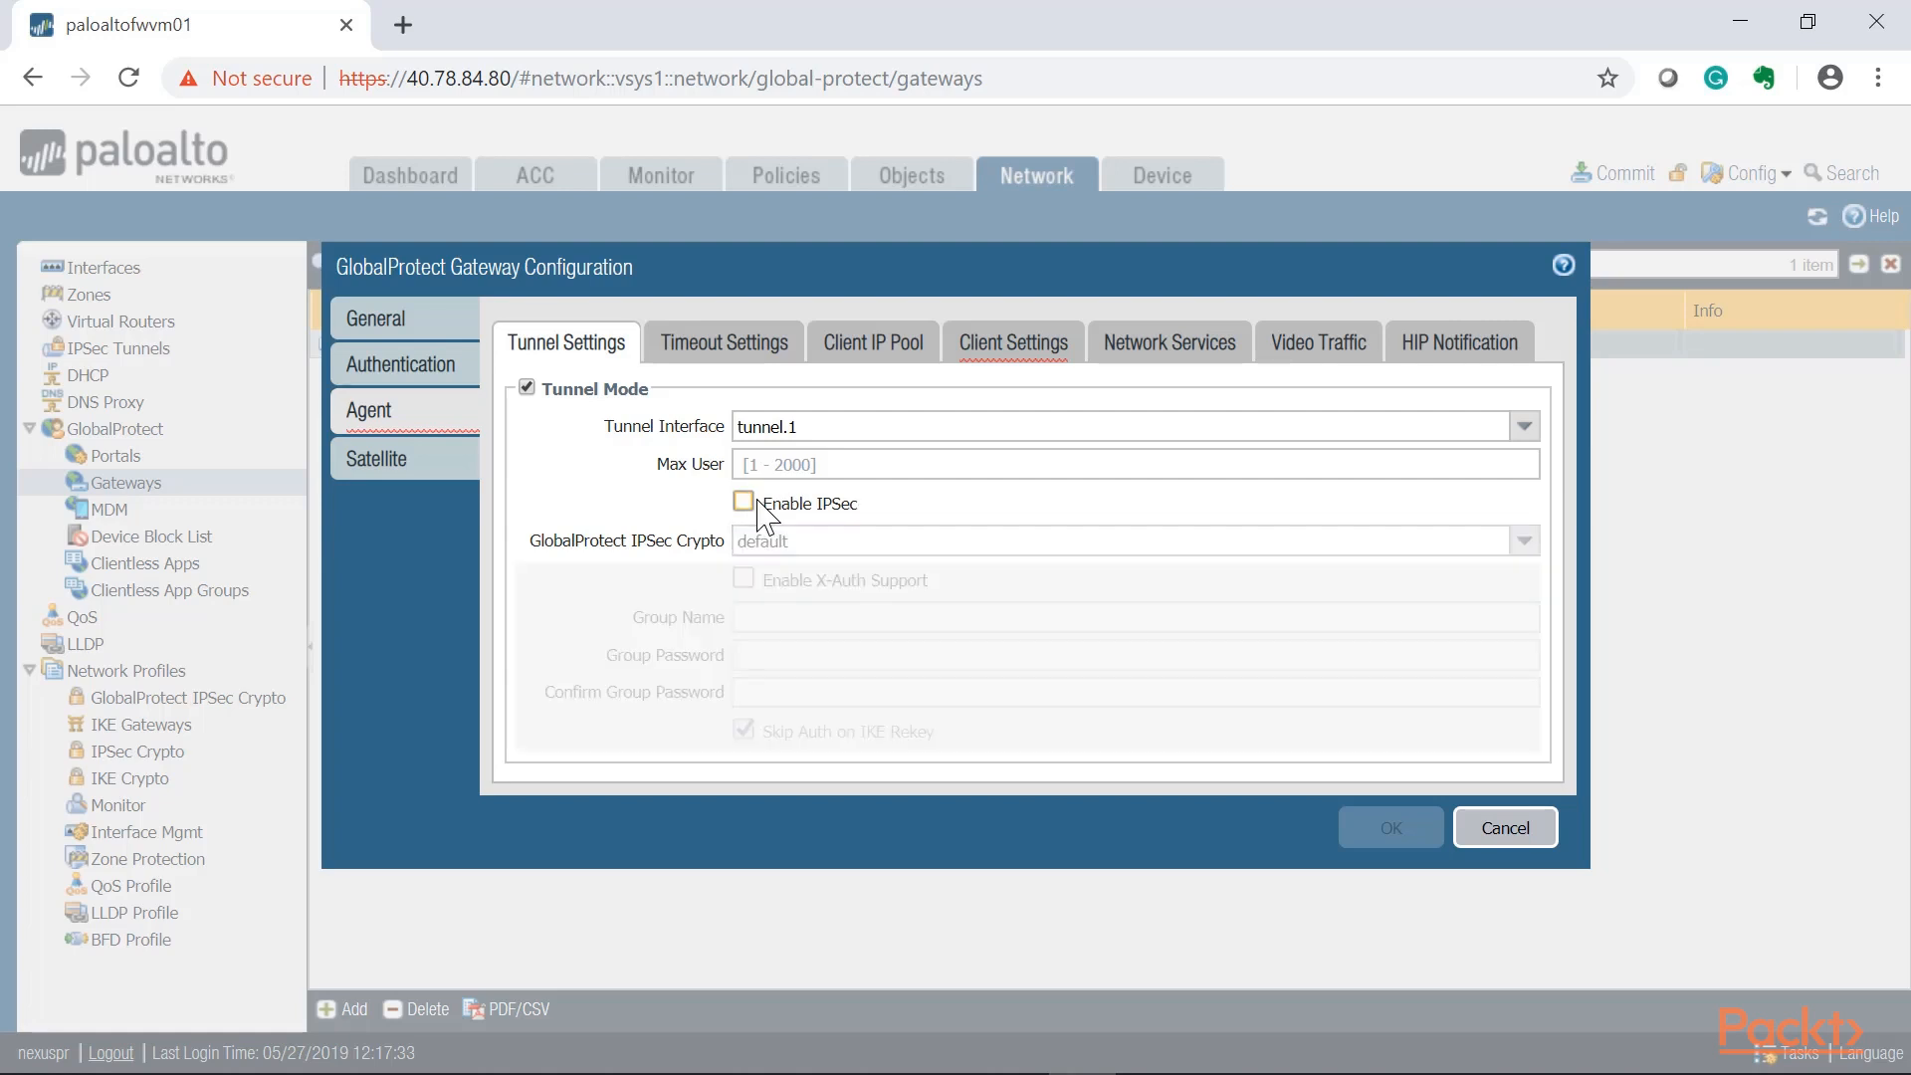
# Review the agent's login lifetime, inactivity logout and disconnect-on-idle timeouts.
pyautogui.click(749, 363)
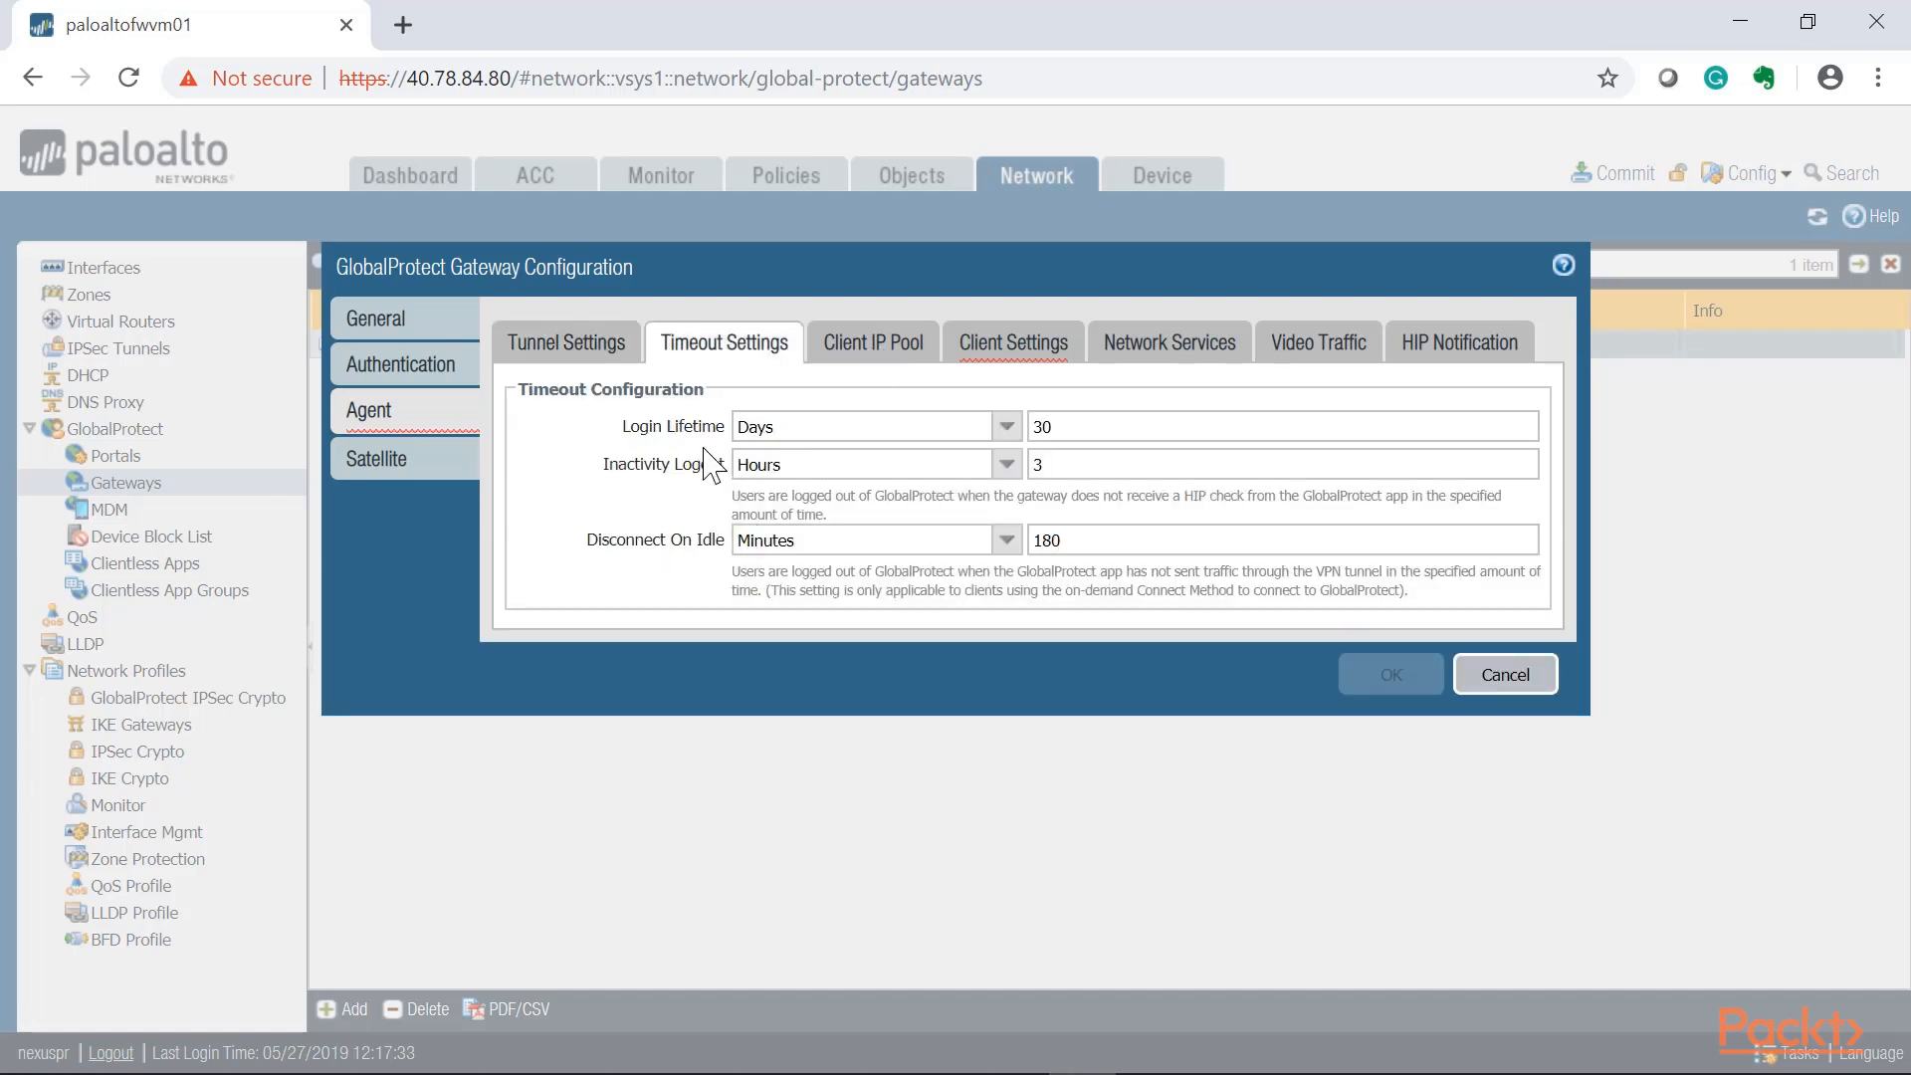
pyautogui.moveTo(1101, 428); pyautogui.dragTo(1007, 428)
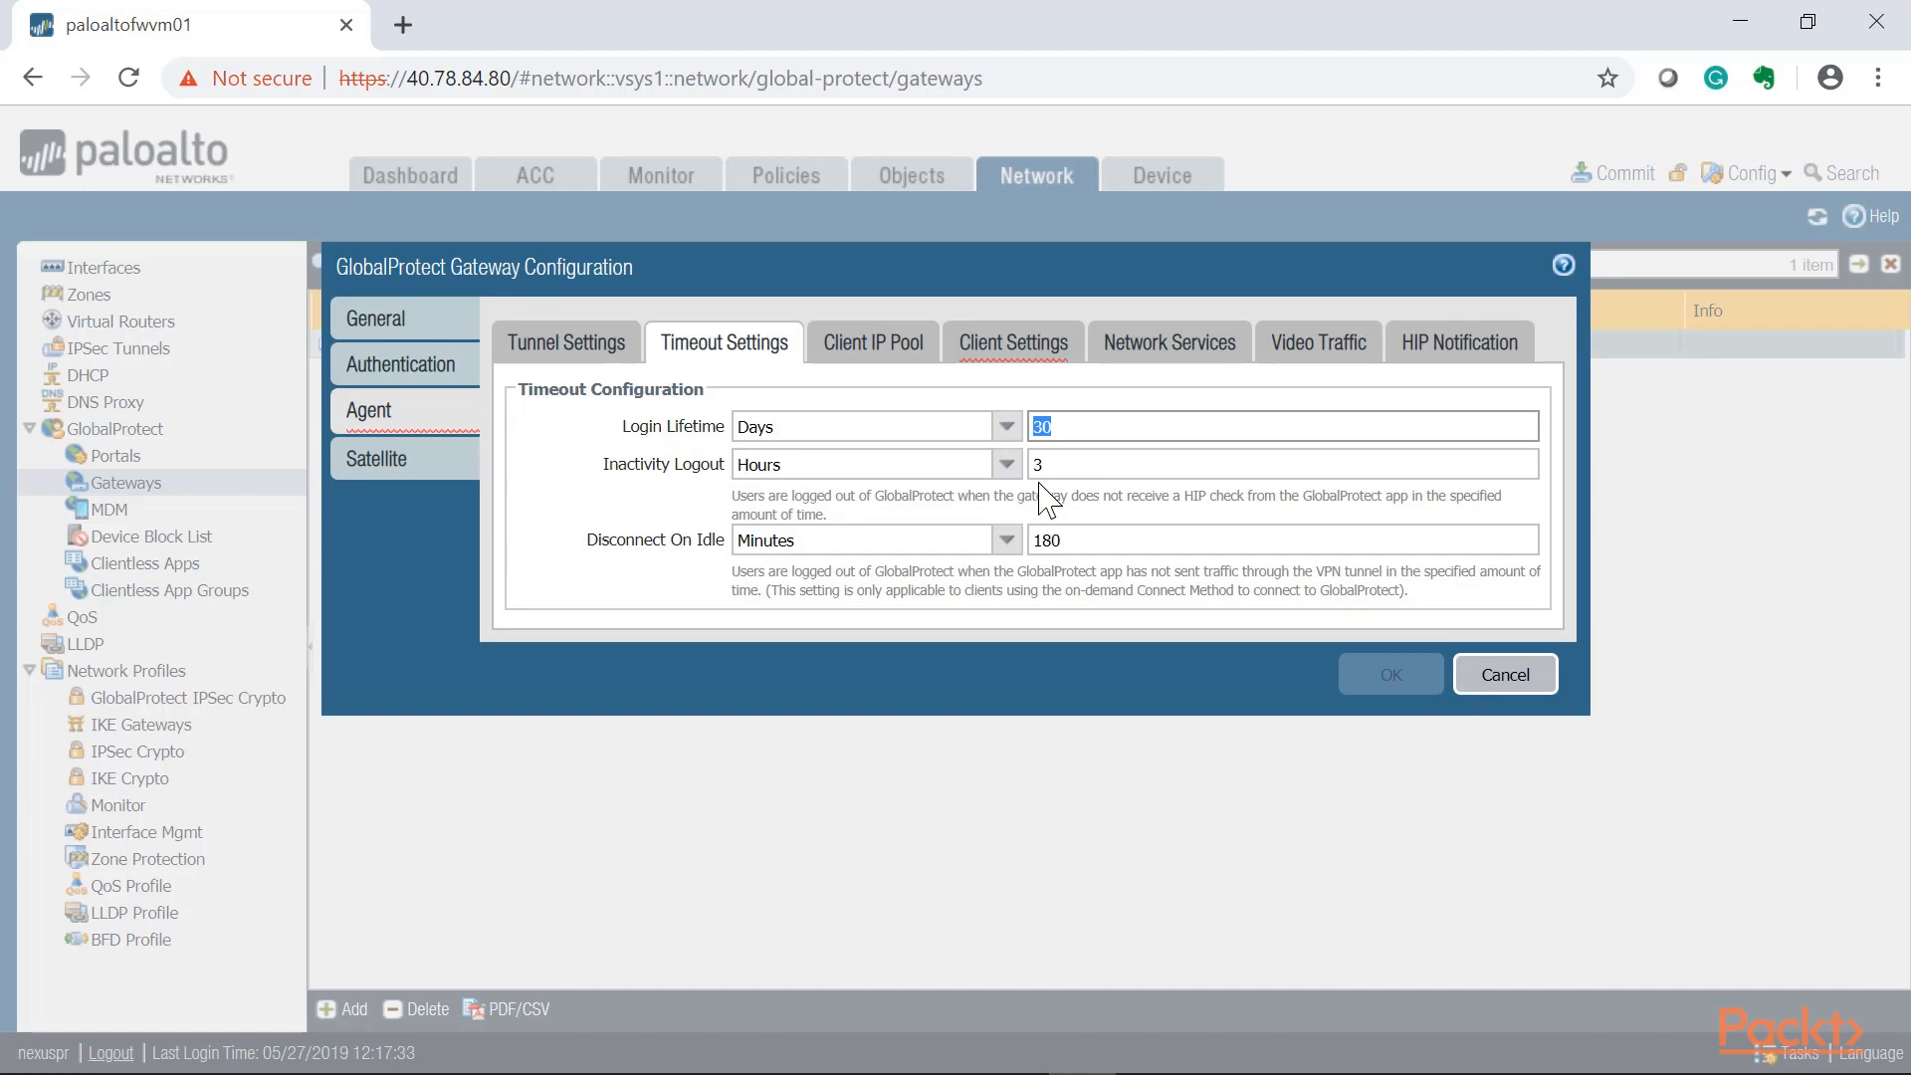
pyautogui.moveTo(1057, 541); pyautogui.dragTo(1025, 540)
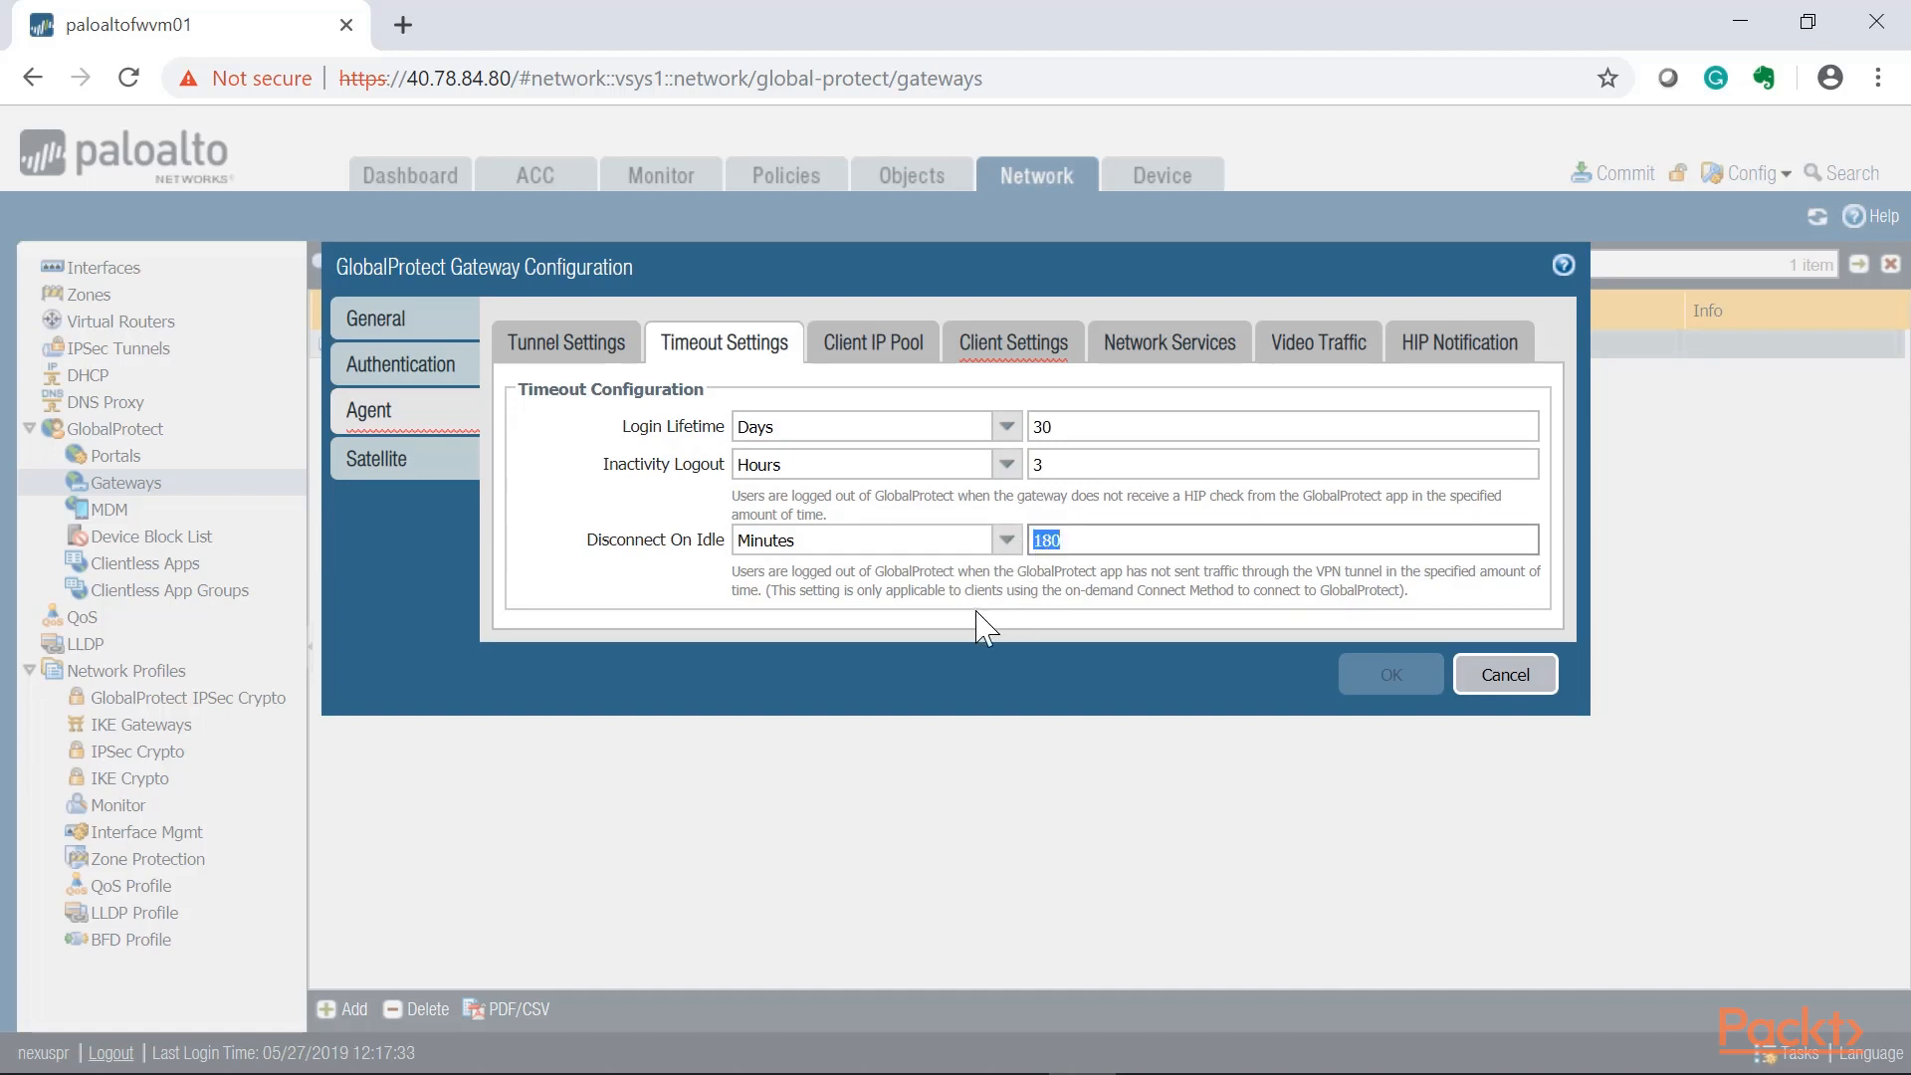
pyautogui.moveTo(1076, 466); pyautogui.dragTo(861, 479)
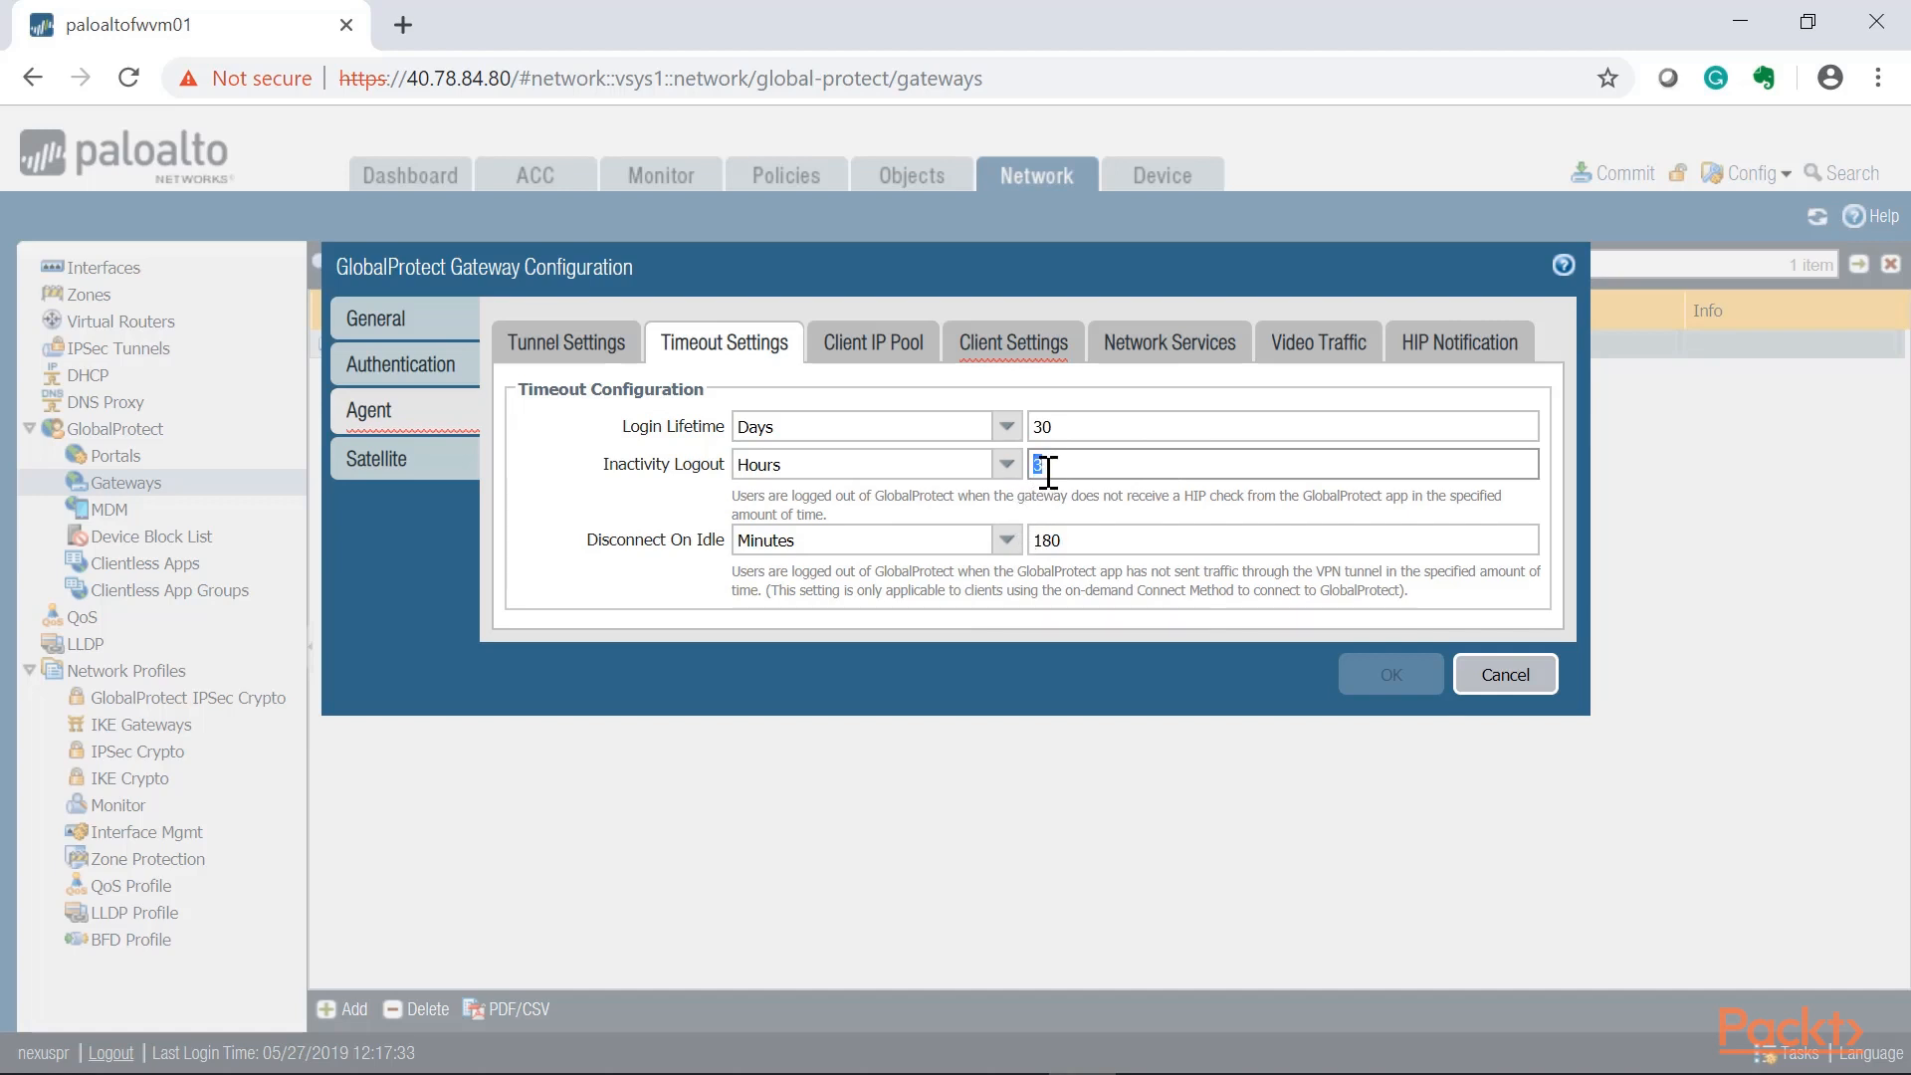
# Examine the agent's client IP pool settings and the note about the firewall's routing table.
pyautogui.click(842, 370)
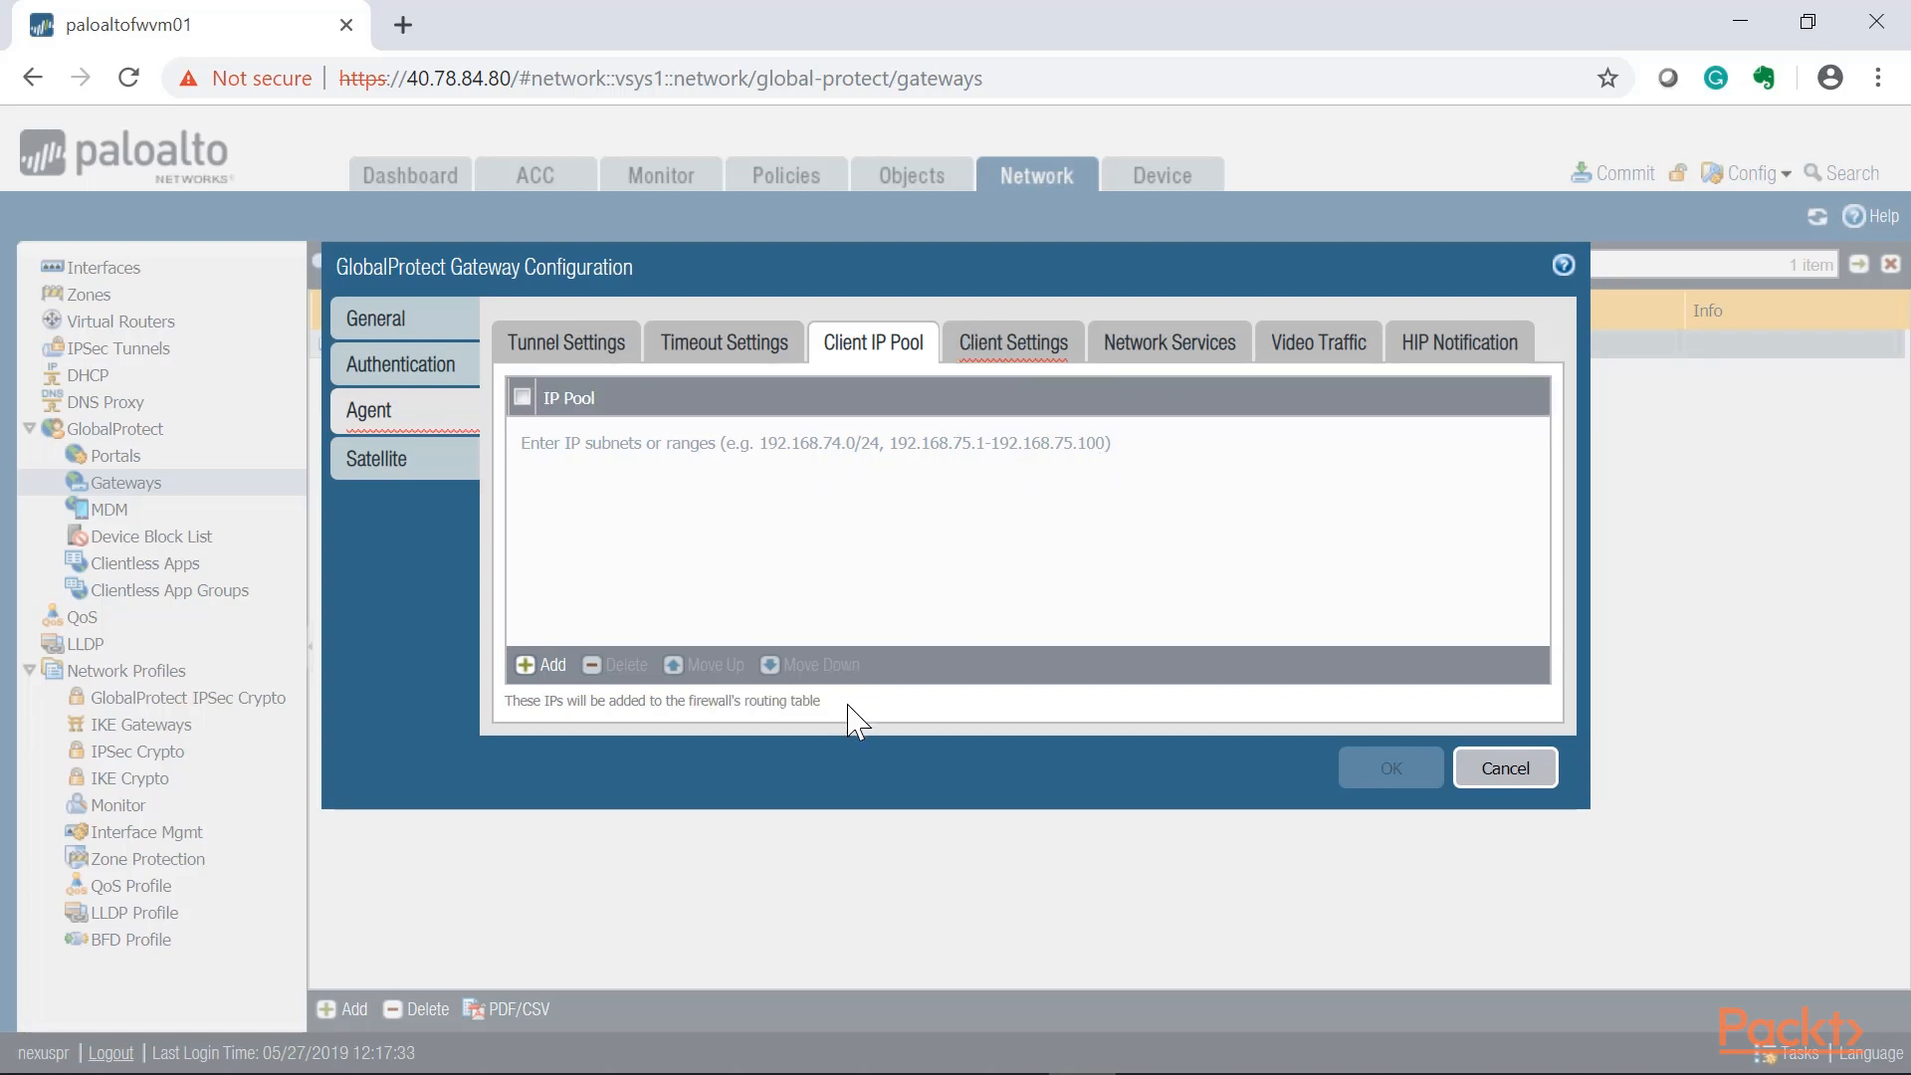
pyautogui.moveTo(846, 703); pyautogui.dragTo(527, 703)
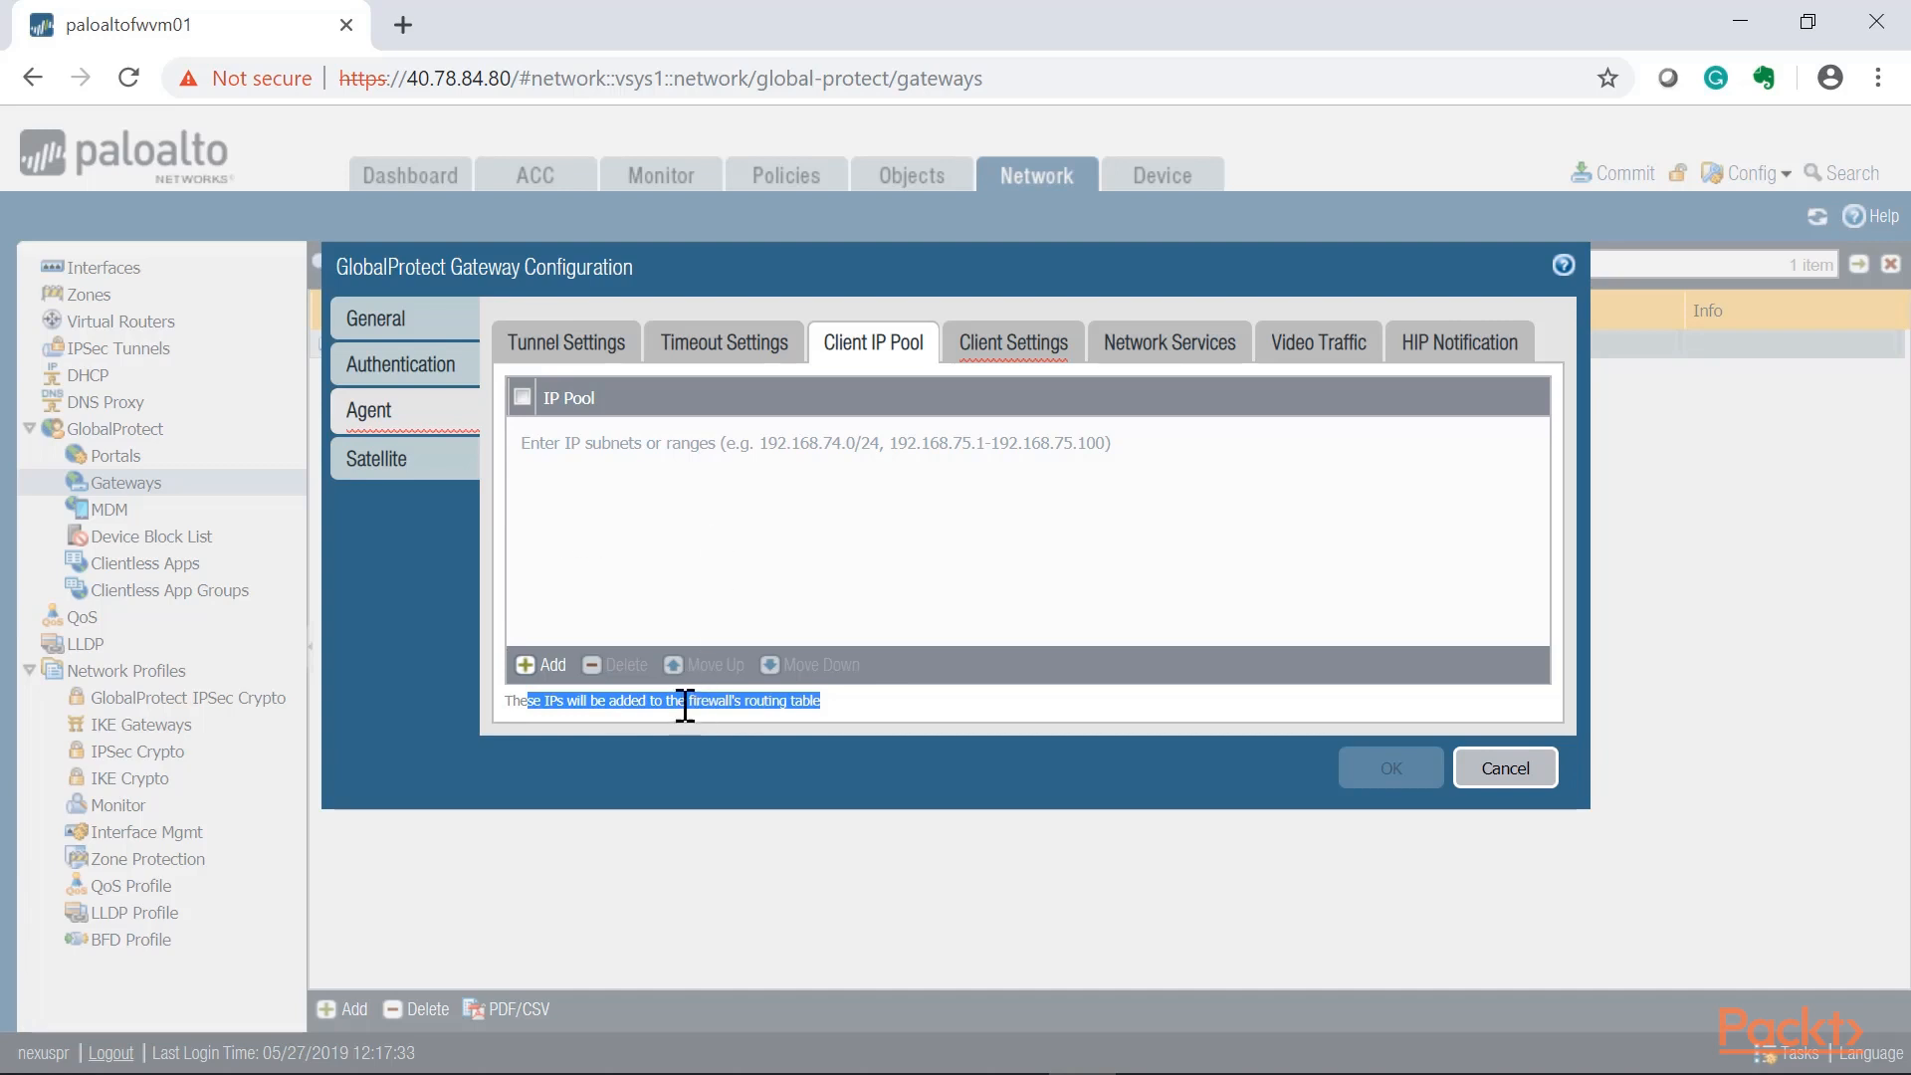
pyautogui.moveTo(883, 716); pyautogui.dragTo(574, 708)
# Add a client settings config named Client_Auth to the gateway's agent and check its user and OS scope.
pyautogui.click(1011, 348)
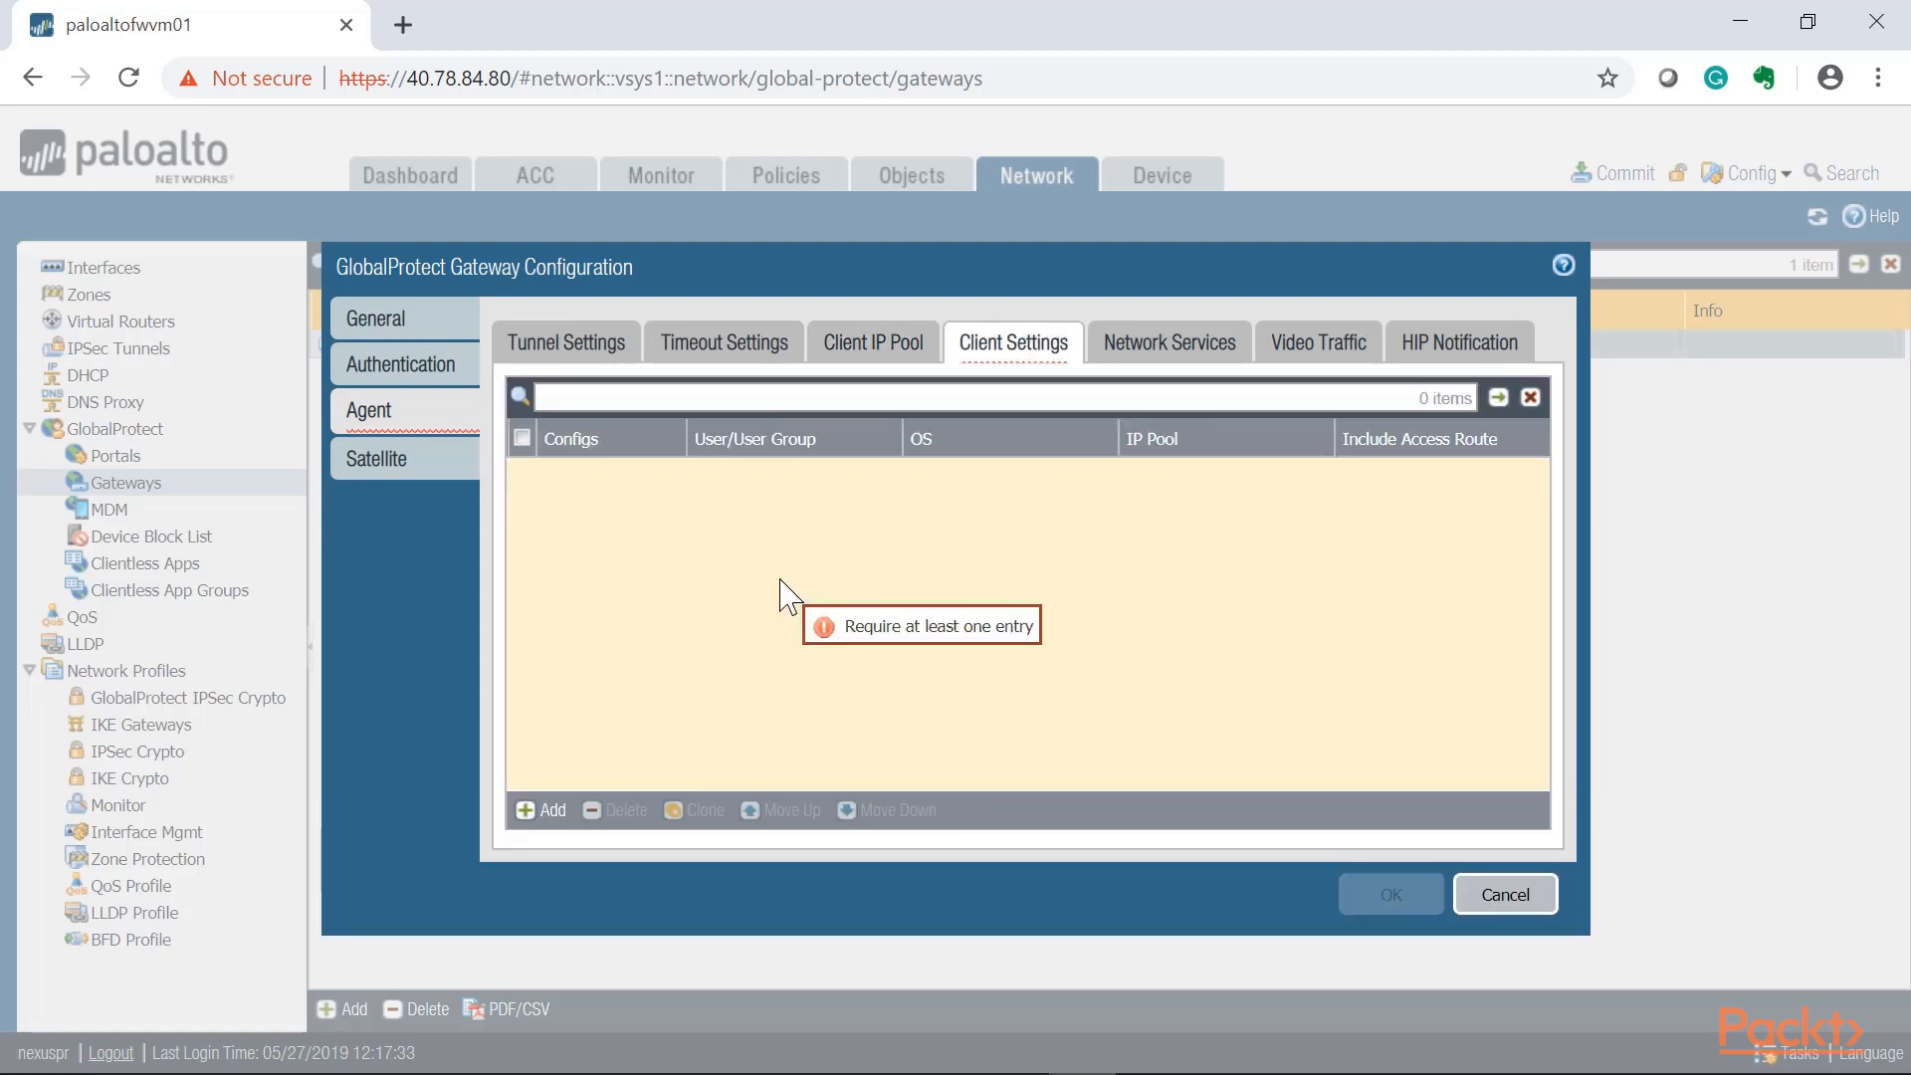
pyautogui.click(864, 349)
pyautogui.click(958, 360)
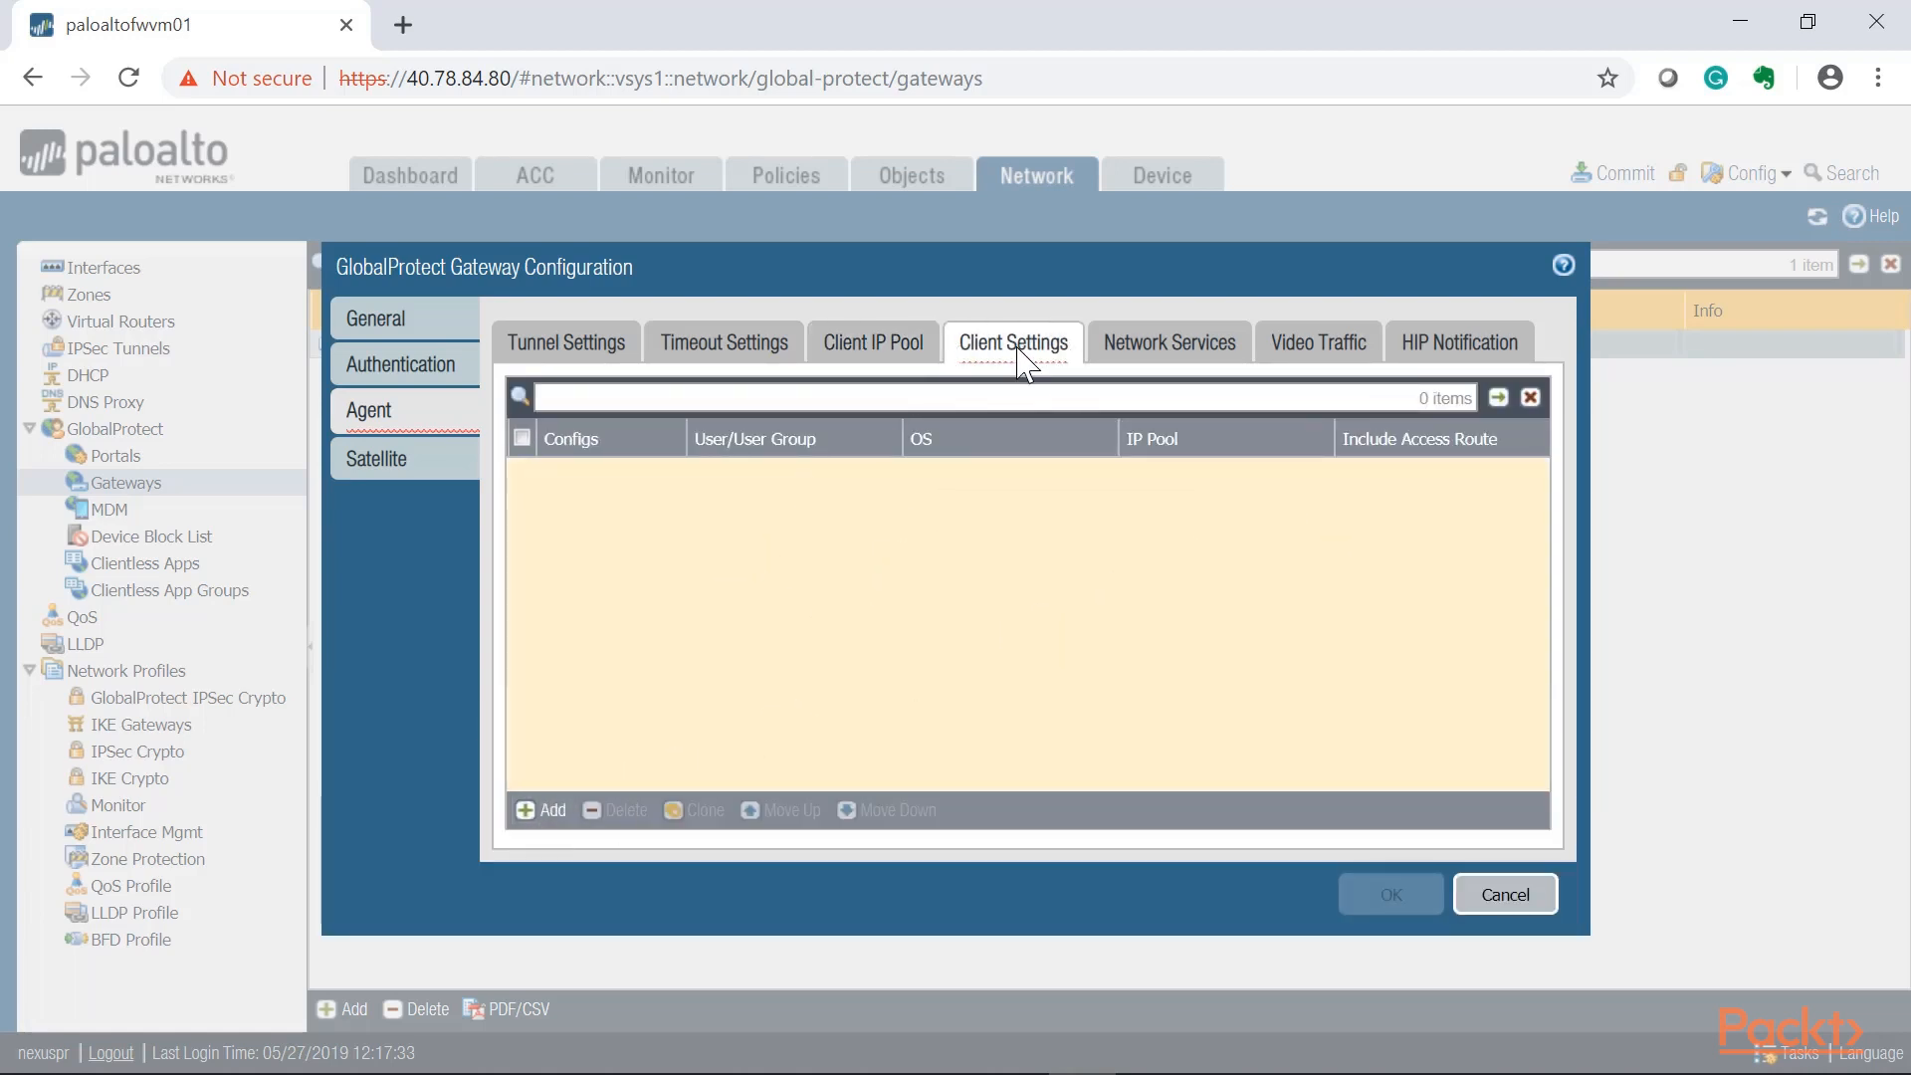
pyautogui.click(541, 812)
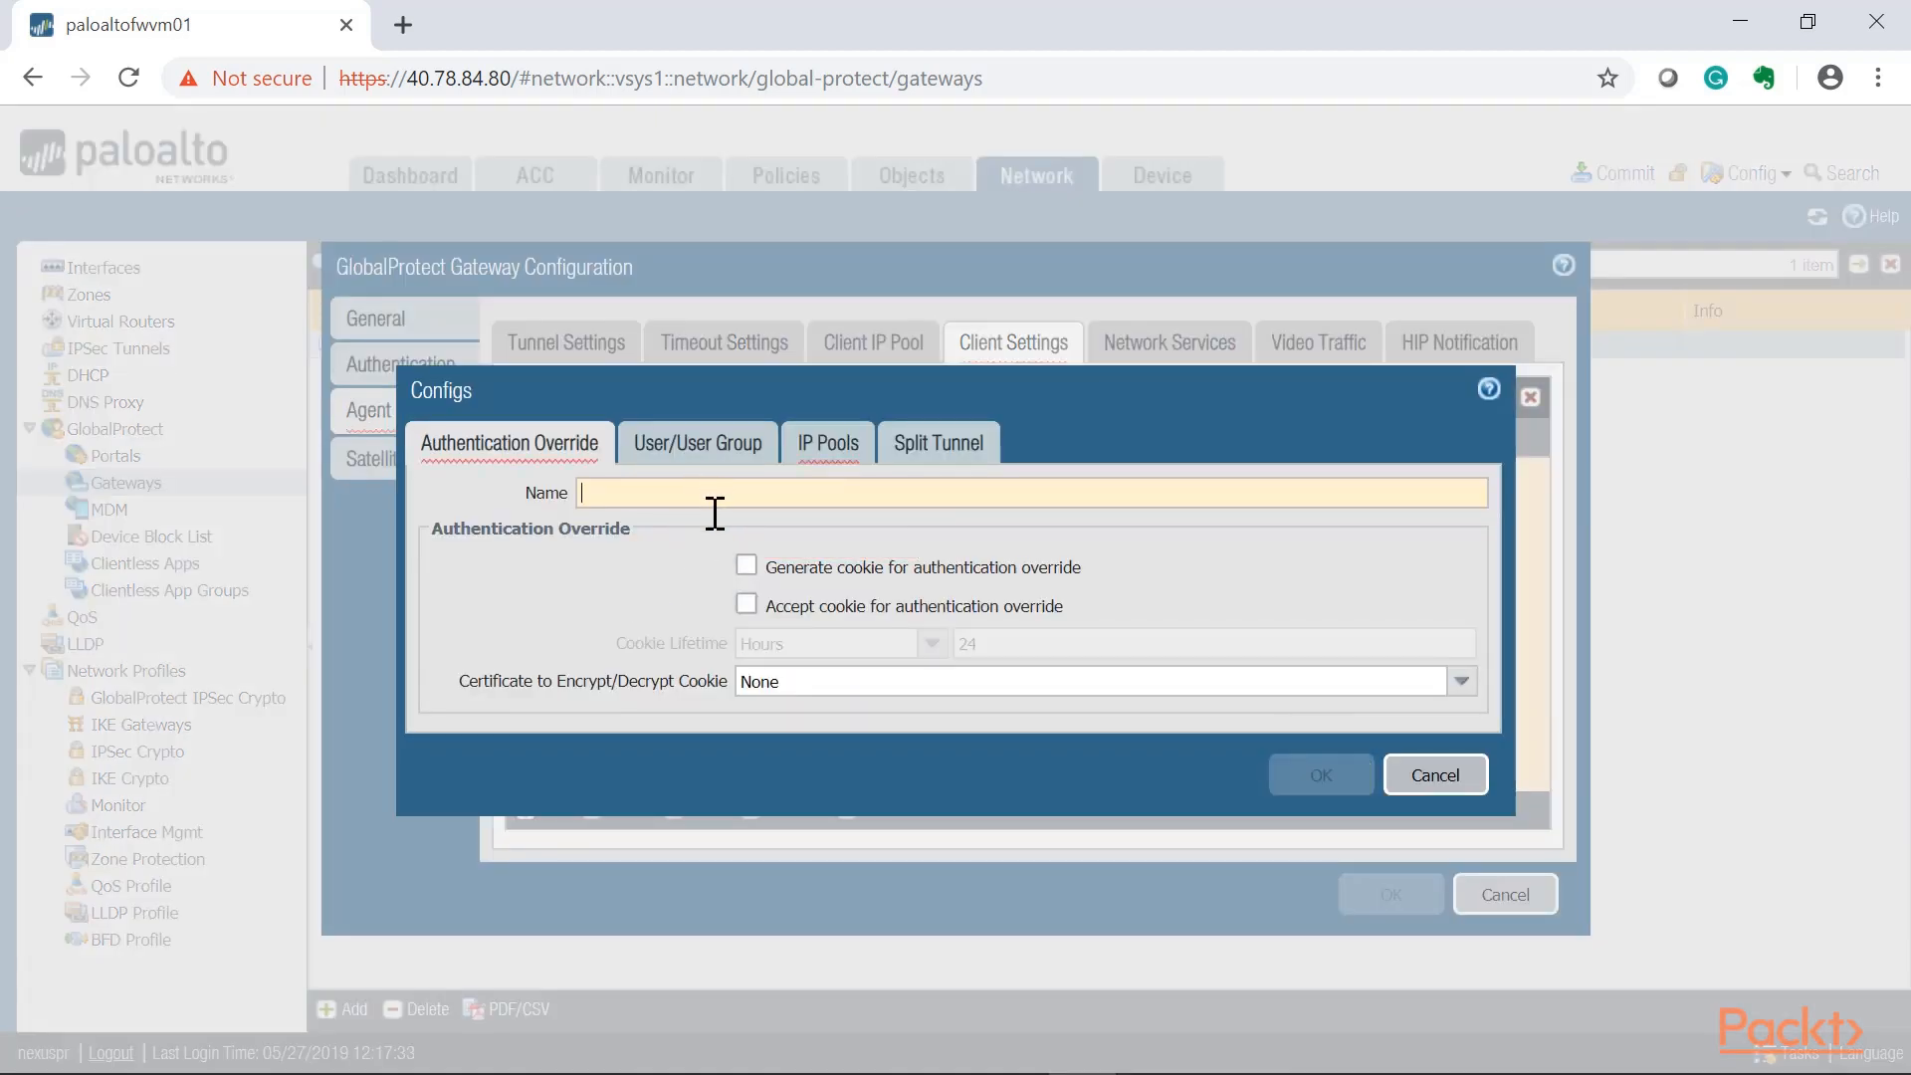
pyautogui.write('Client_Auth')
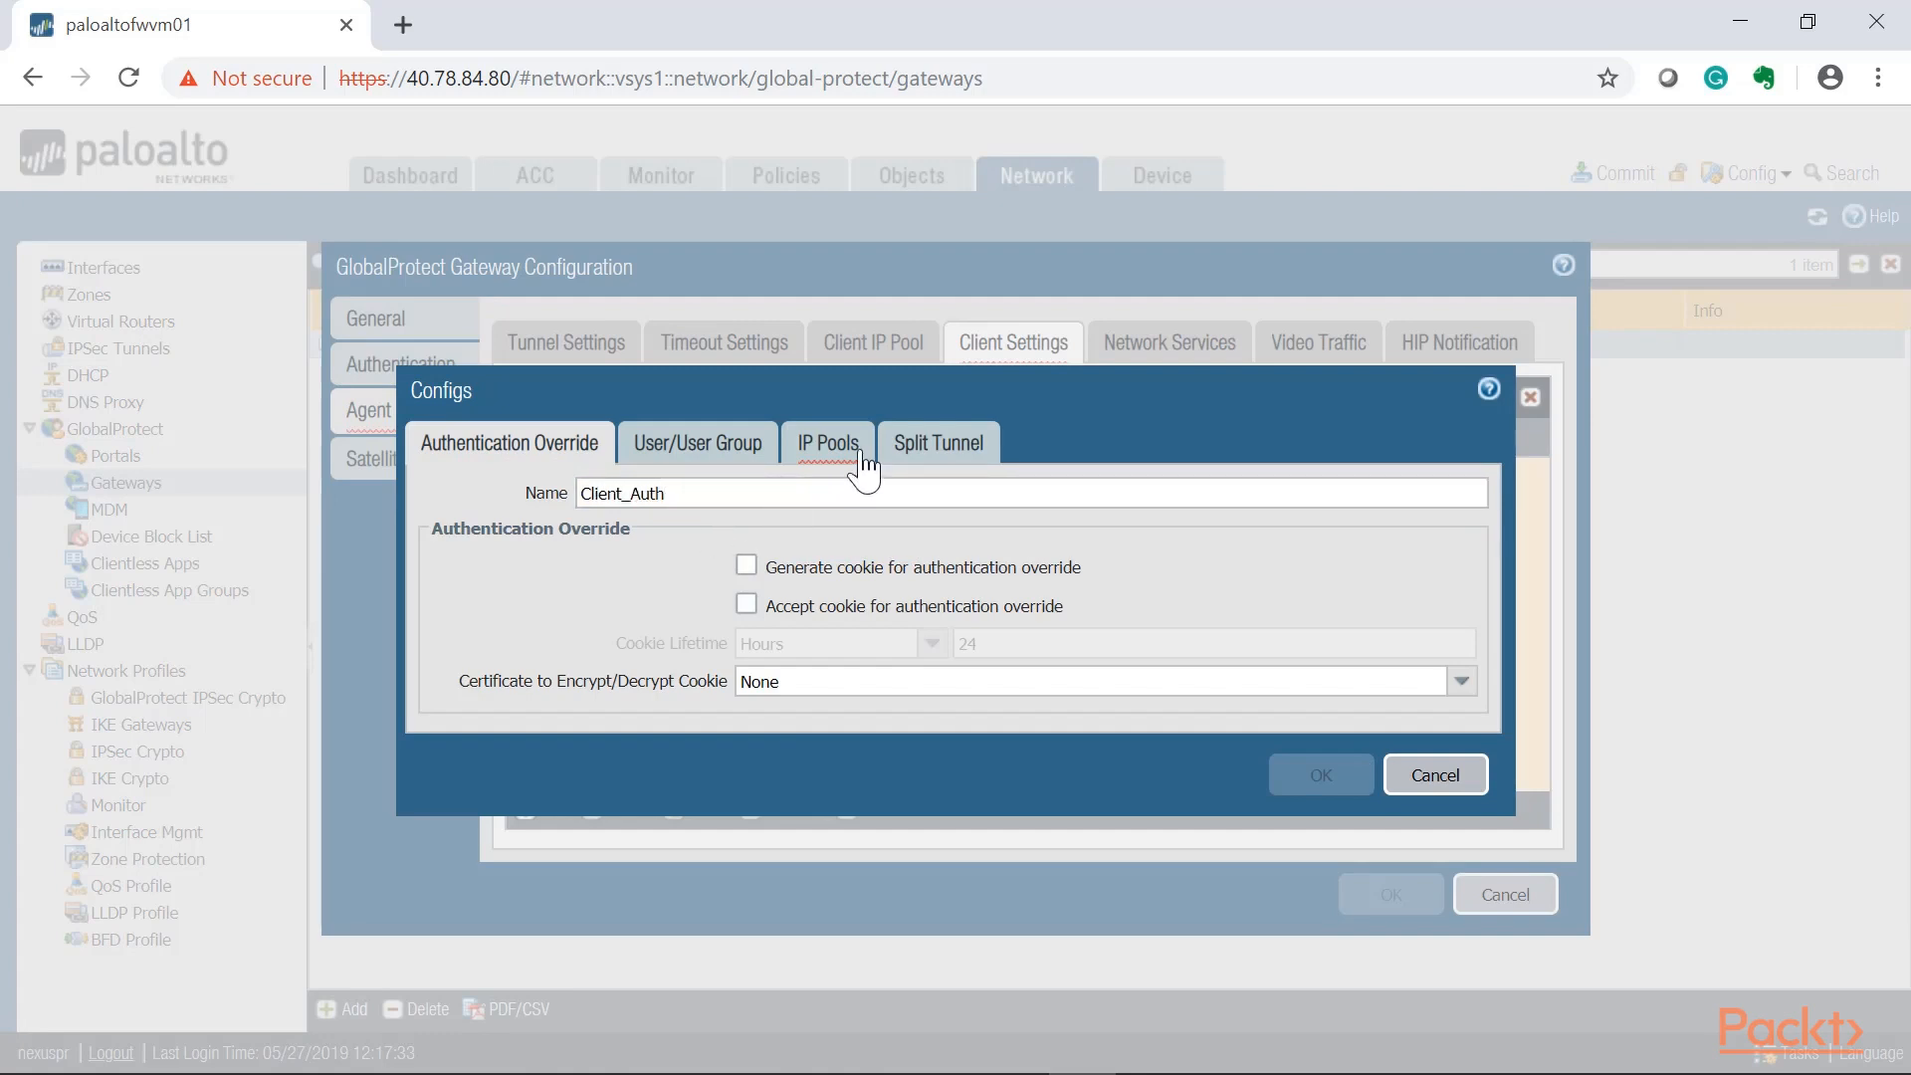
pyautogui.click(730, 461)
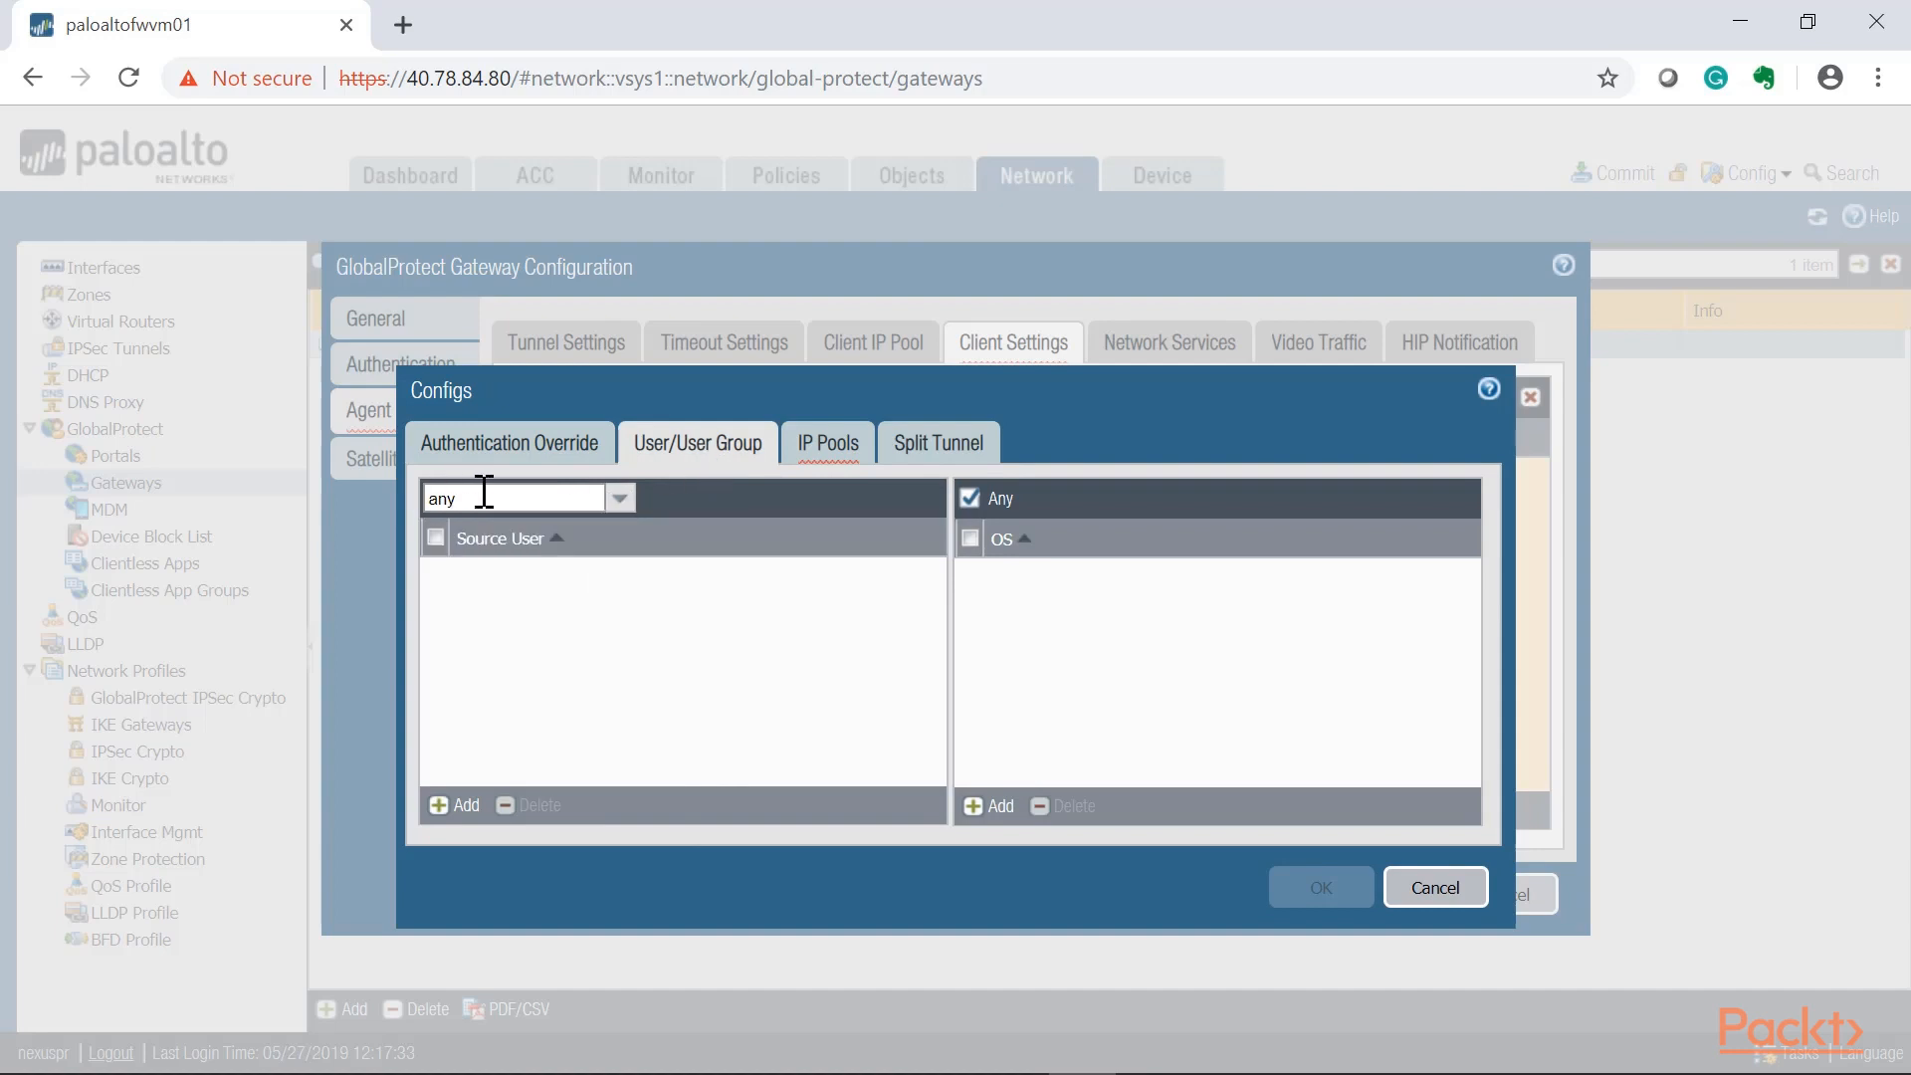
# Add the range 10.0.0.10-10.0.0.100 to the Client_Auth config's IP pool.
pyautogui.click(852, 474)
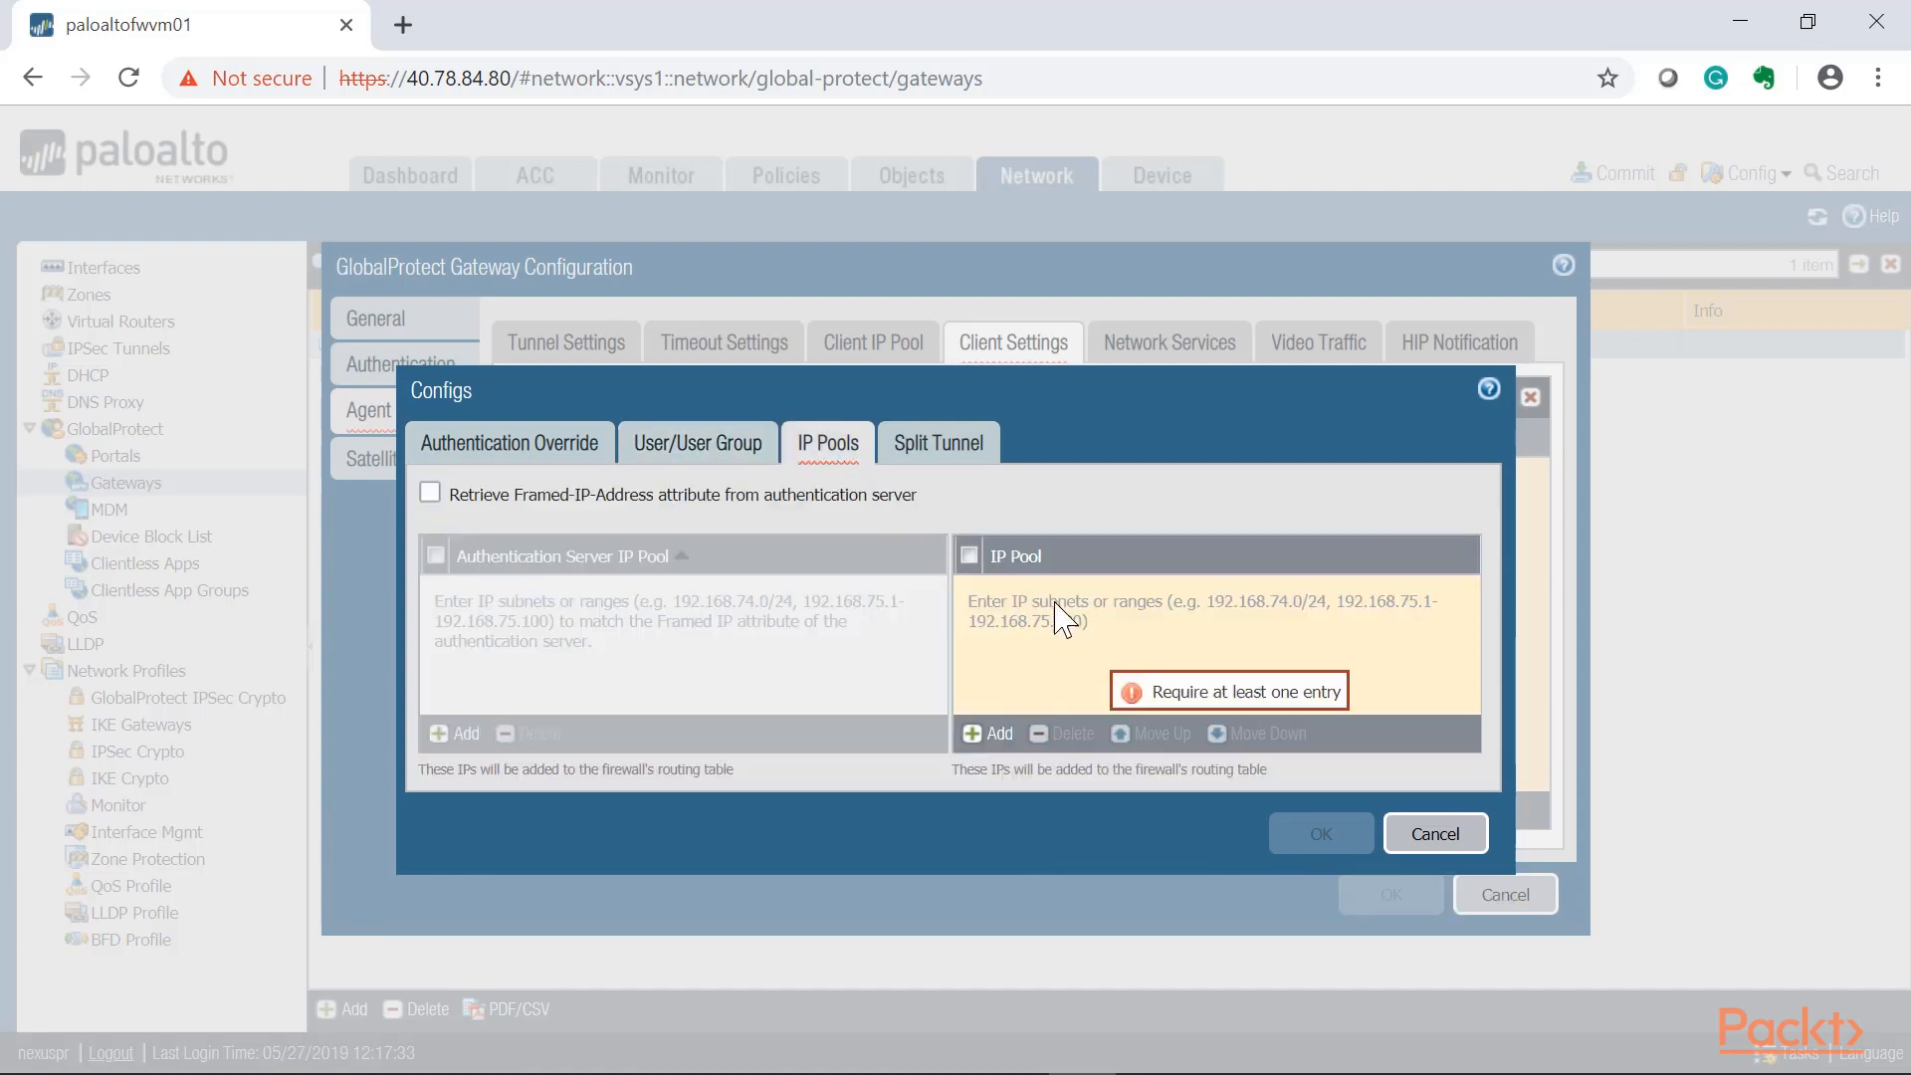
pyautogui.click(996, 736)
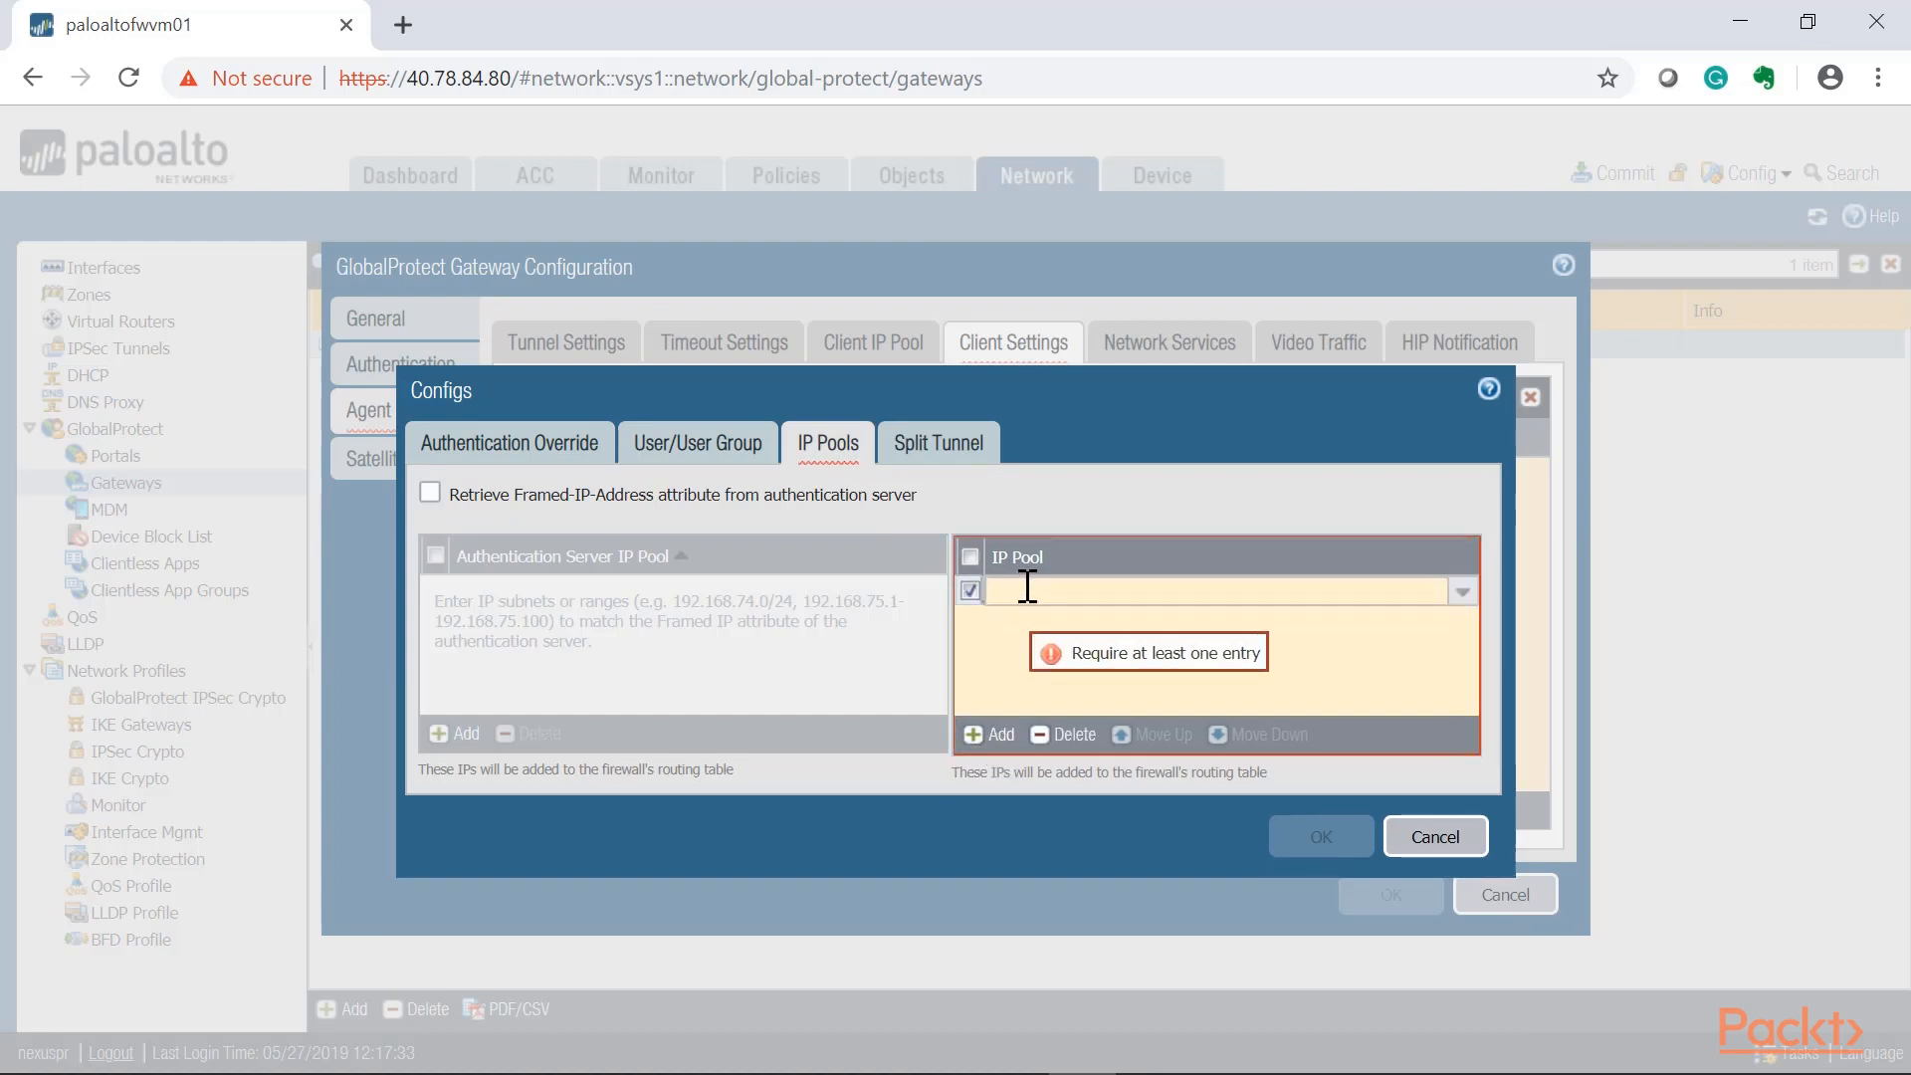
pyautogui.write('10')
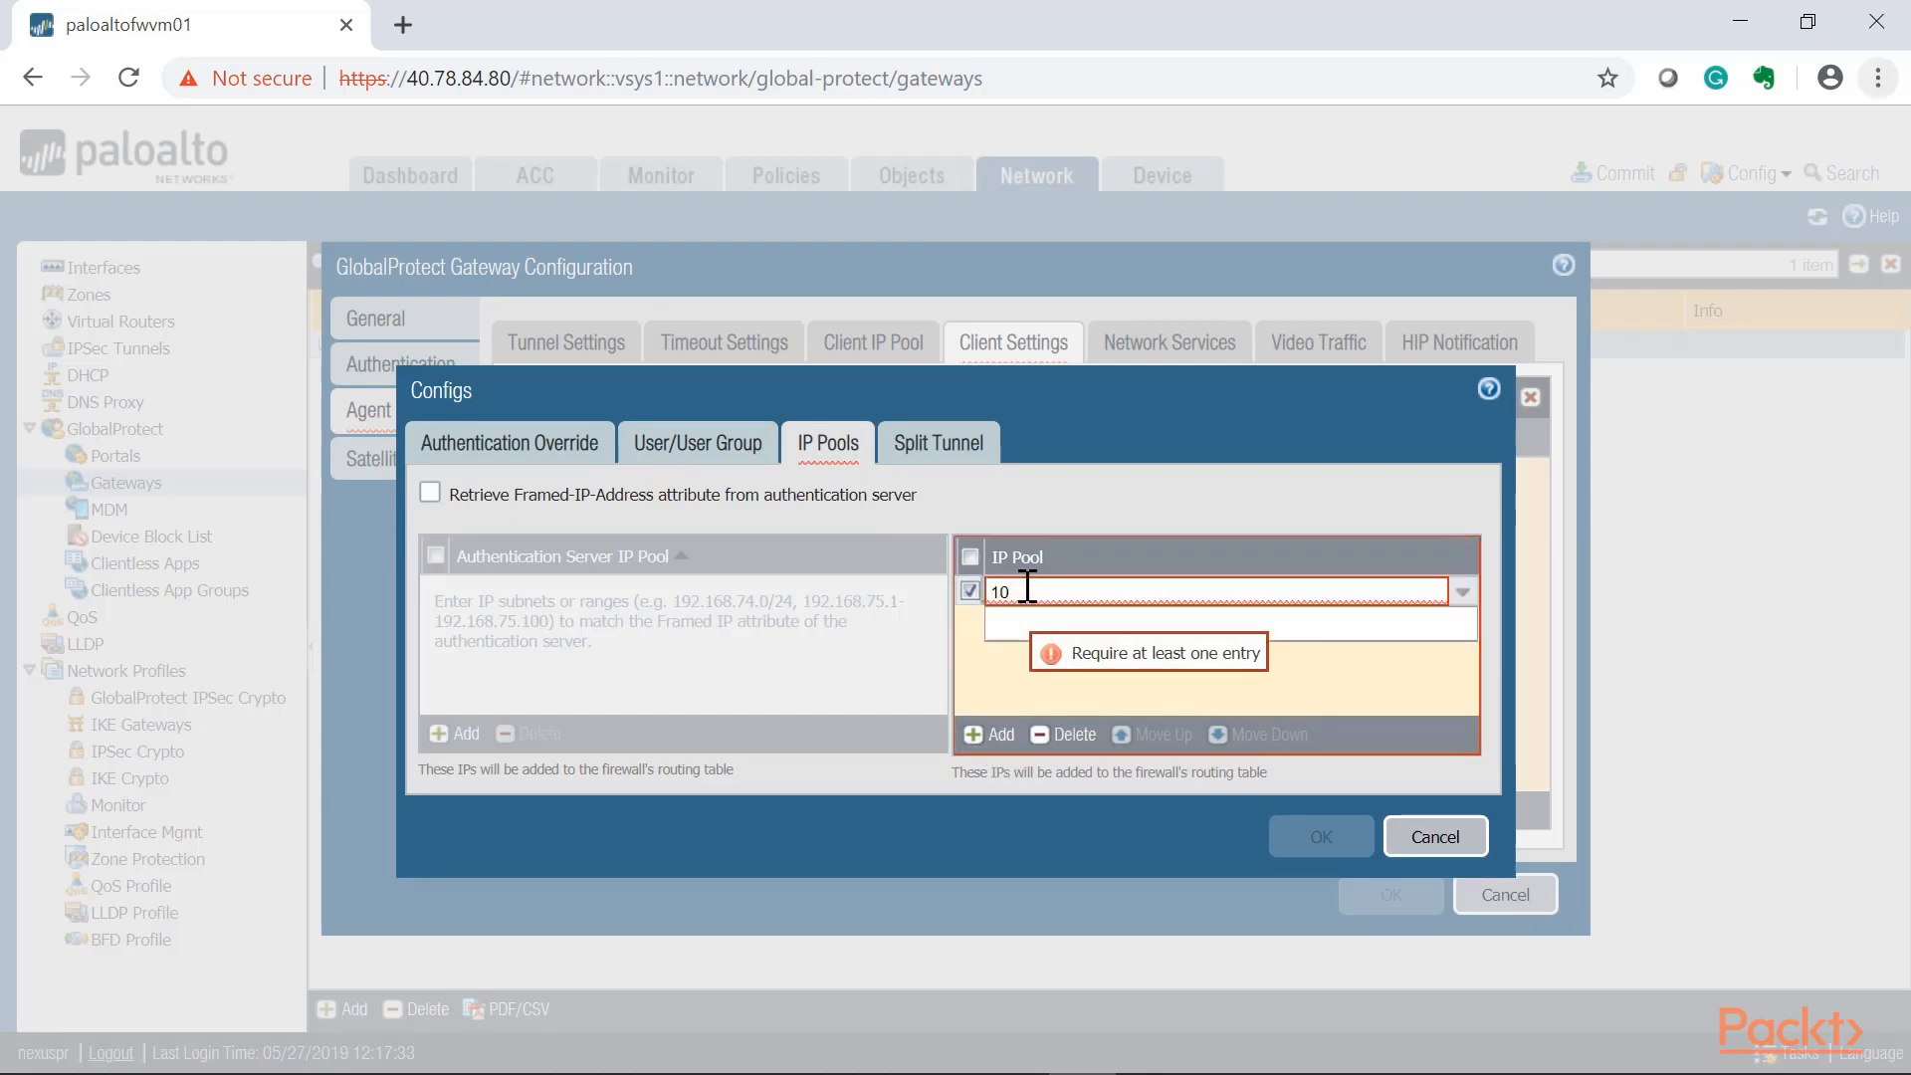
pyautogui.write('.0.0.10-10.0.0')
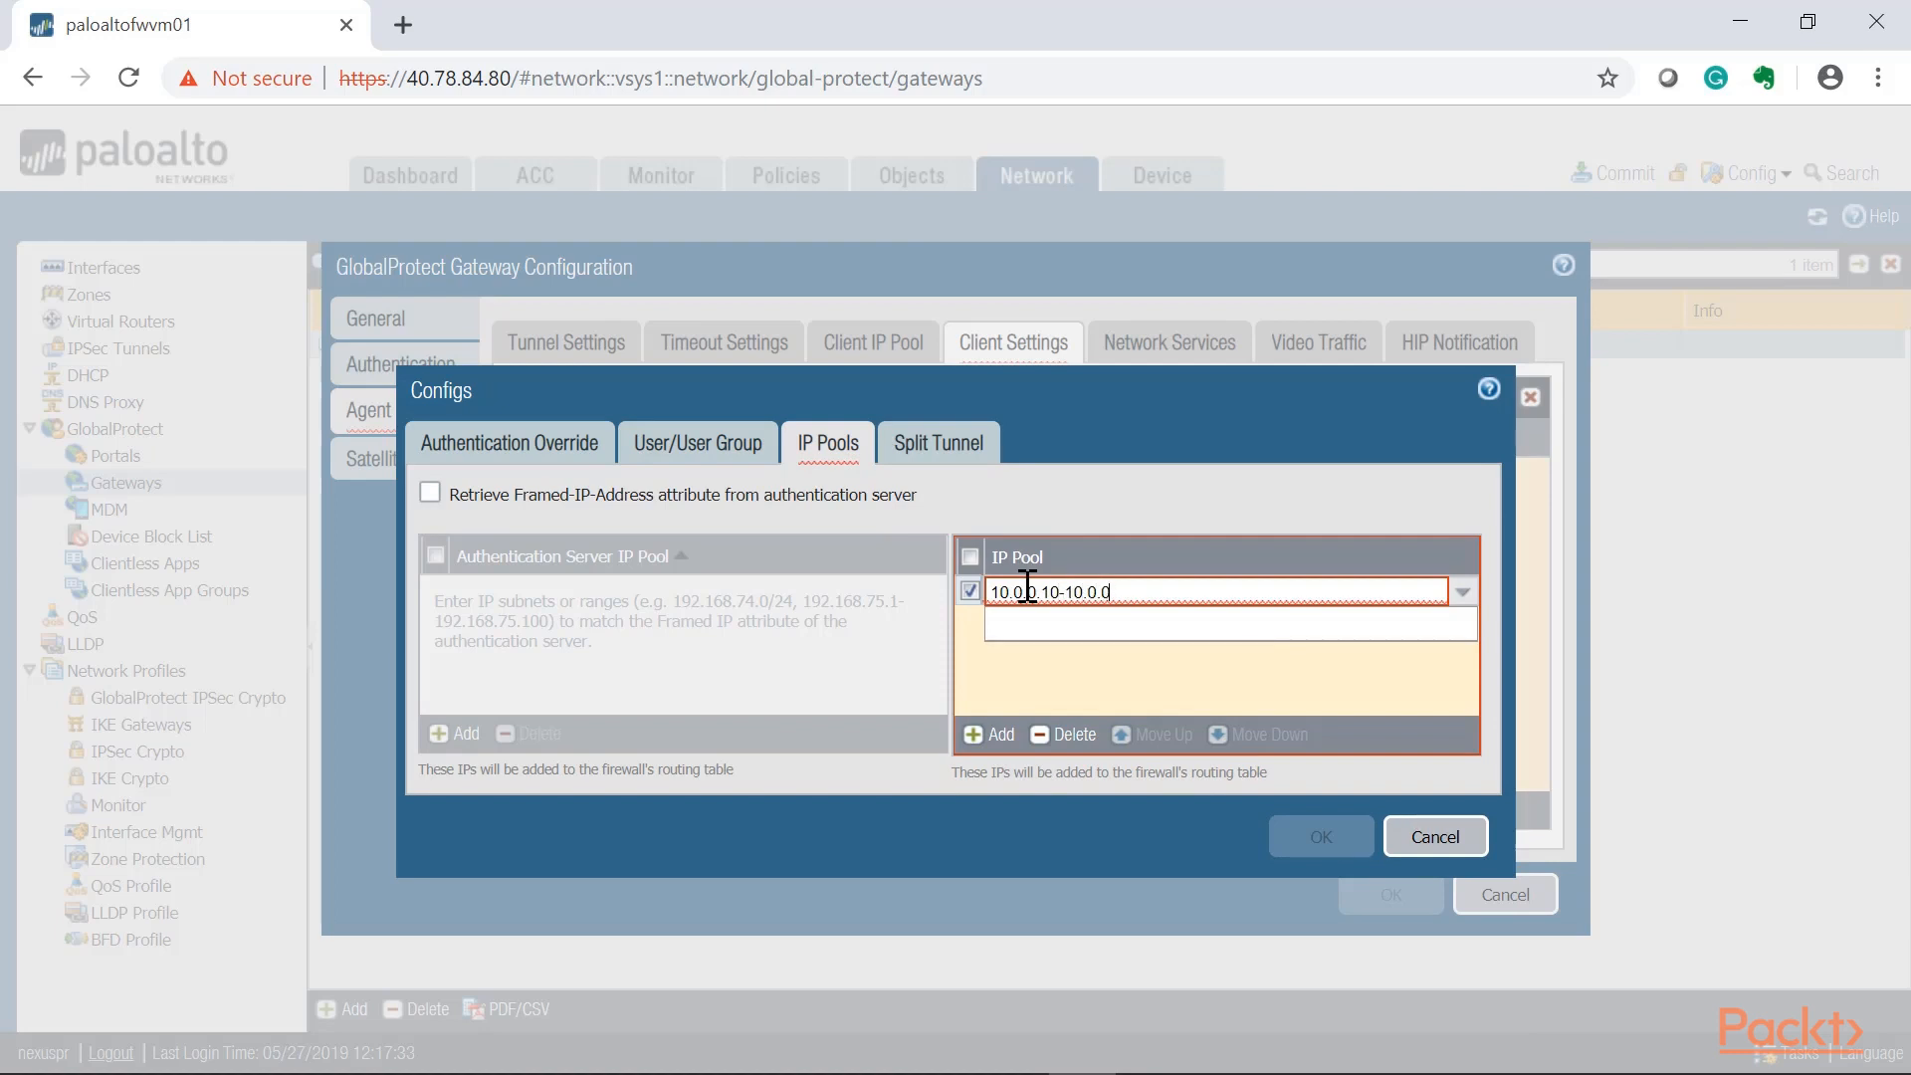
pyautogui.write('.100')
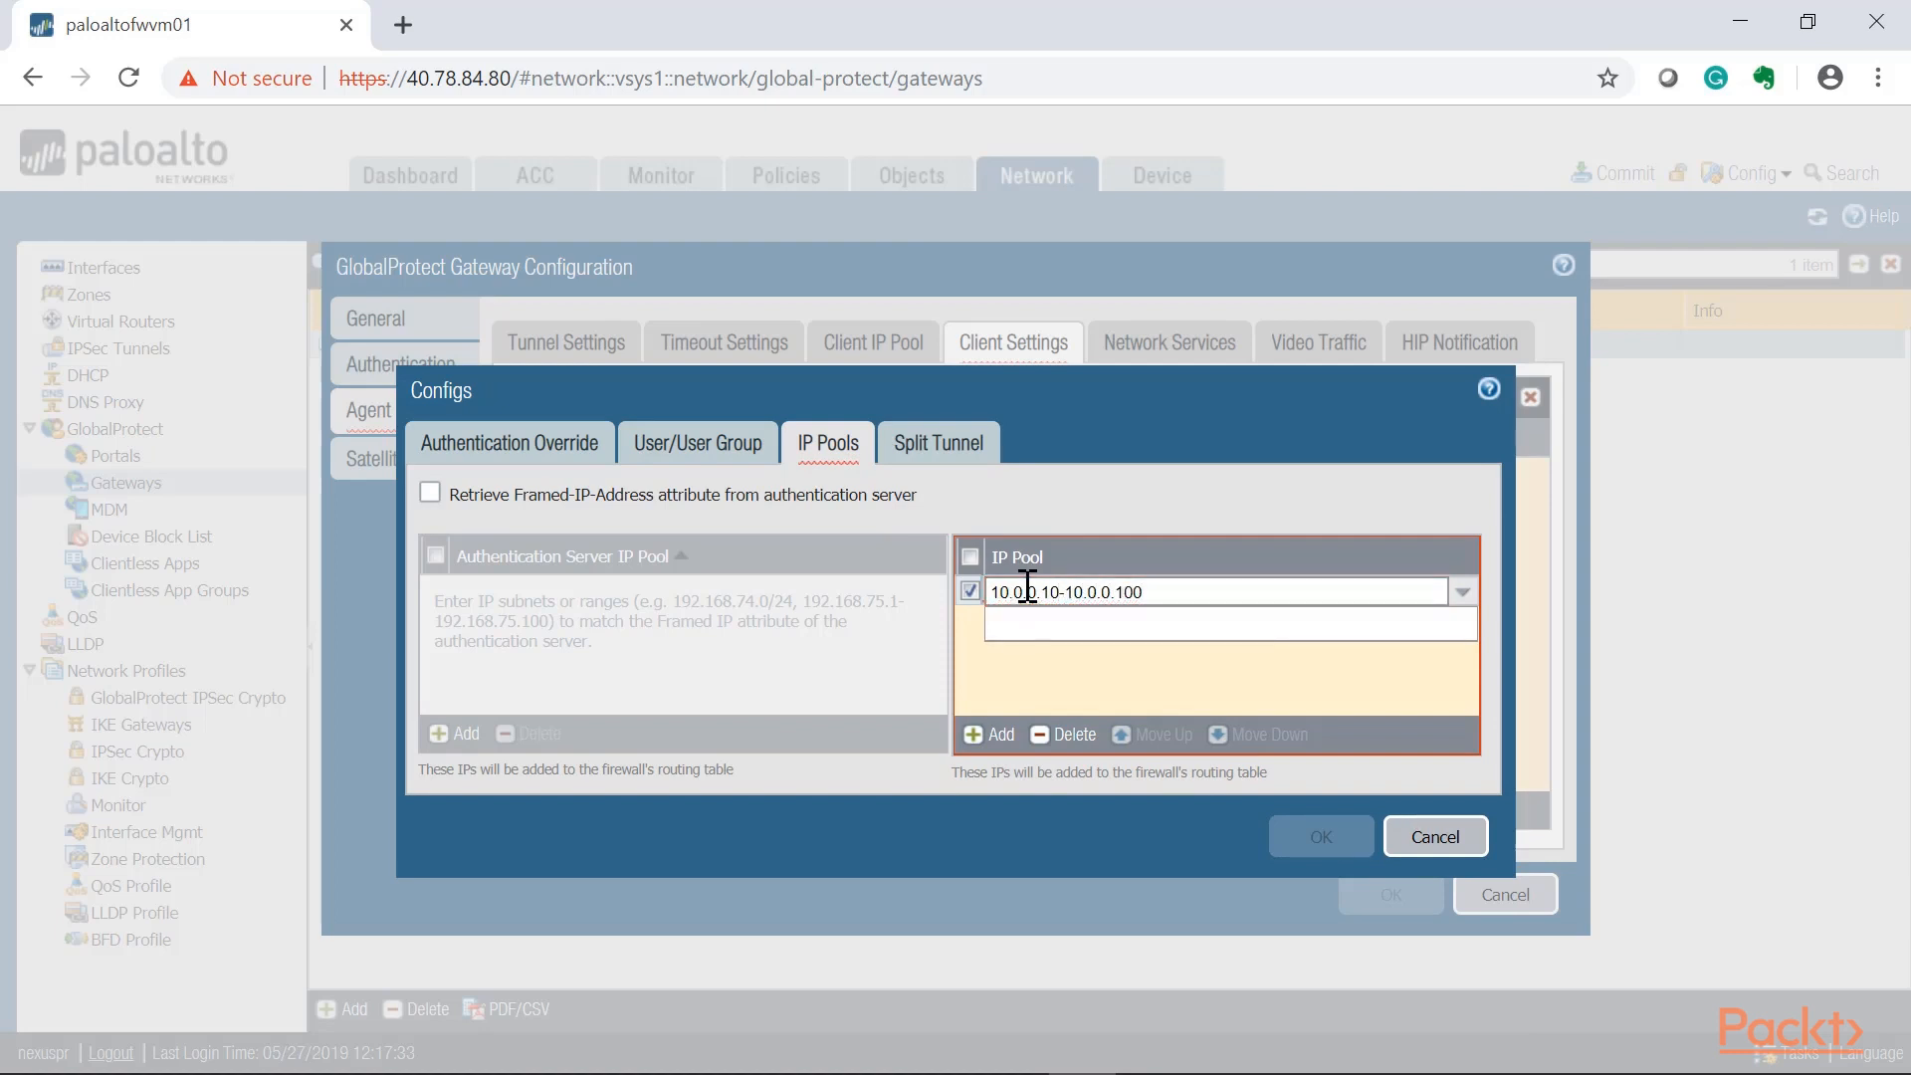
pyautogui.click(1012, 695)
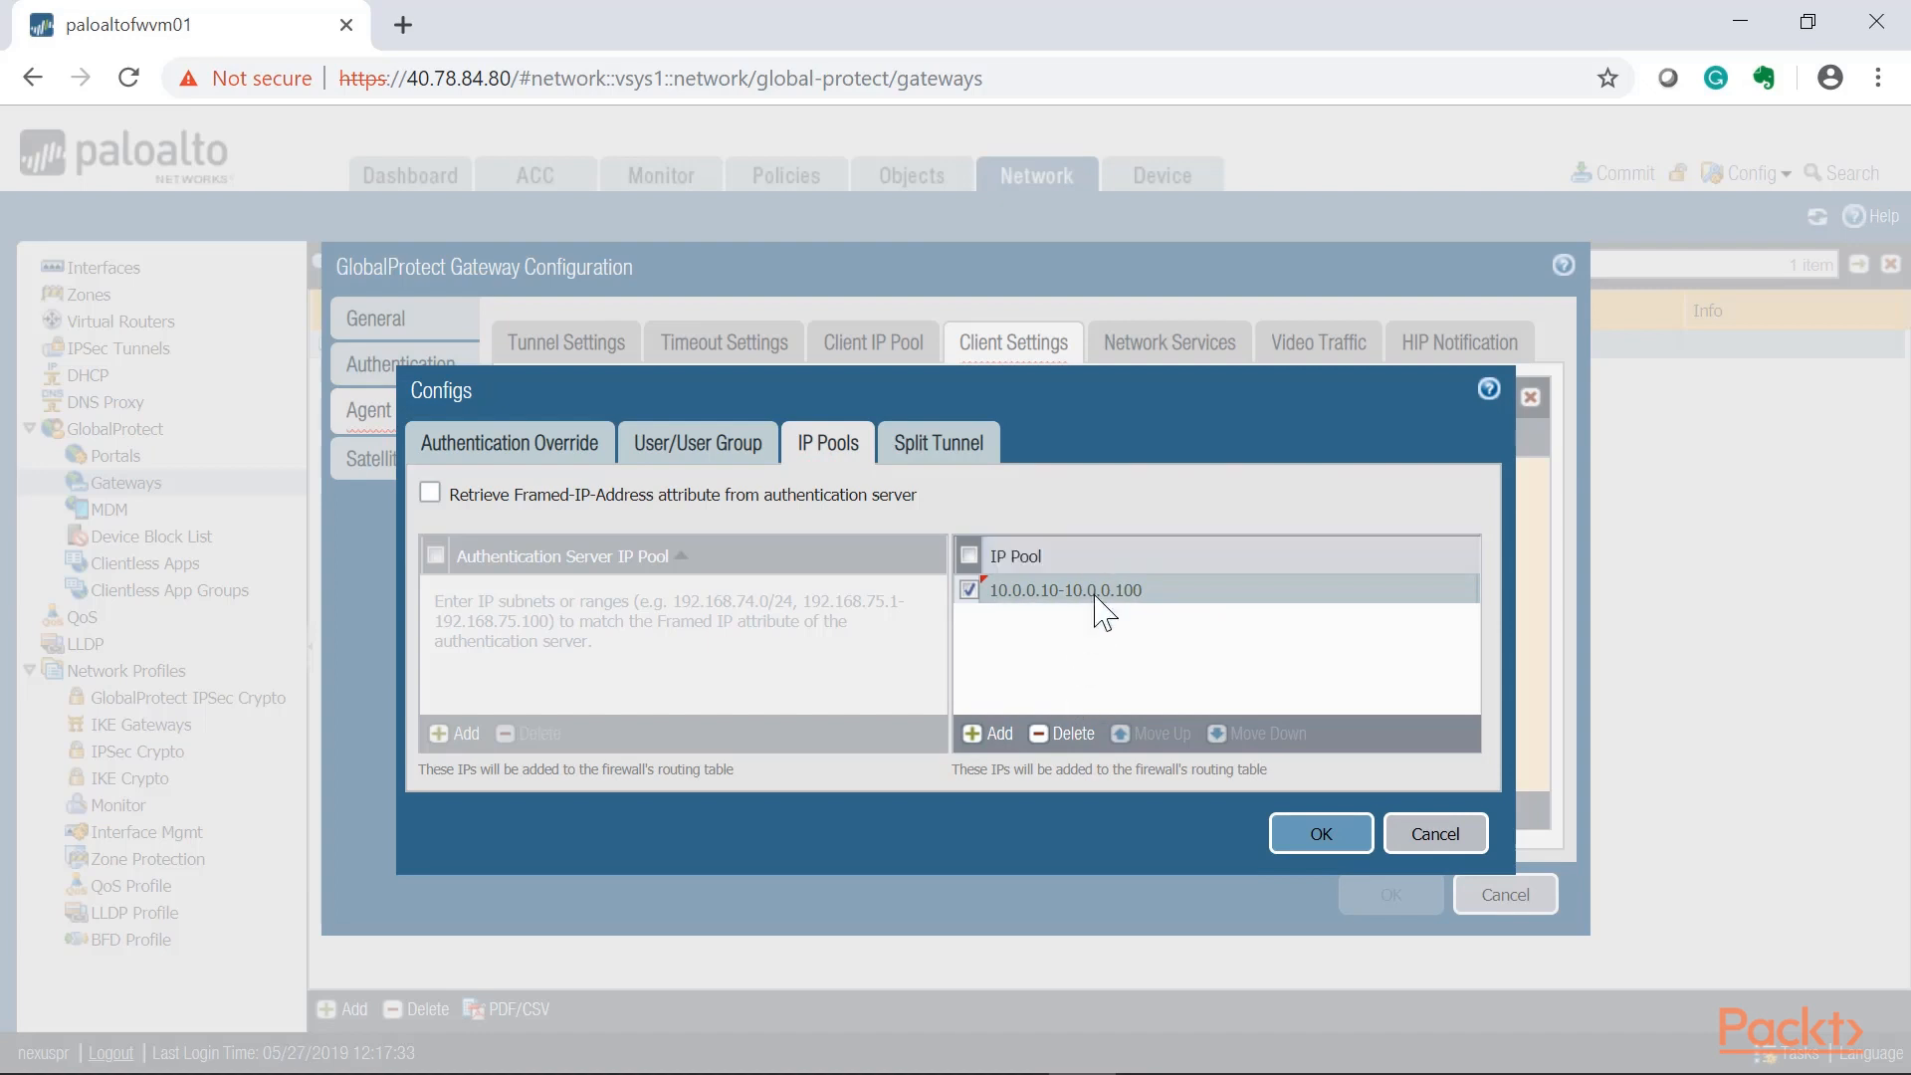
# Include the subnet 192.168.0.0/24 in the config's split tunnel access routes and save the client config.
pyautogui.click(954, 455)
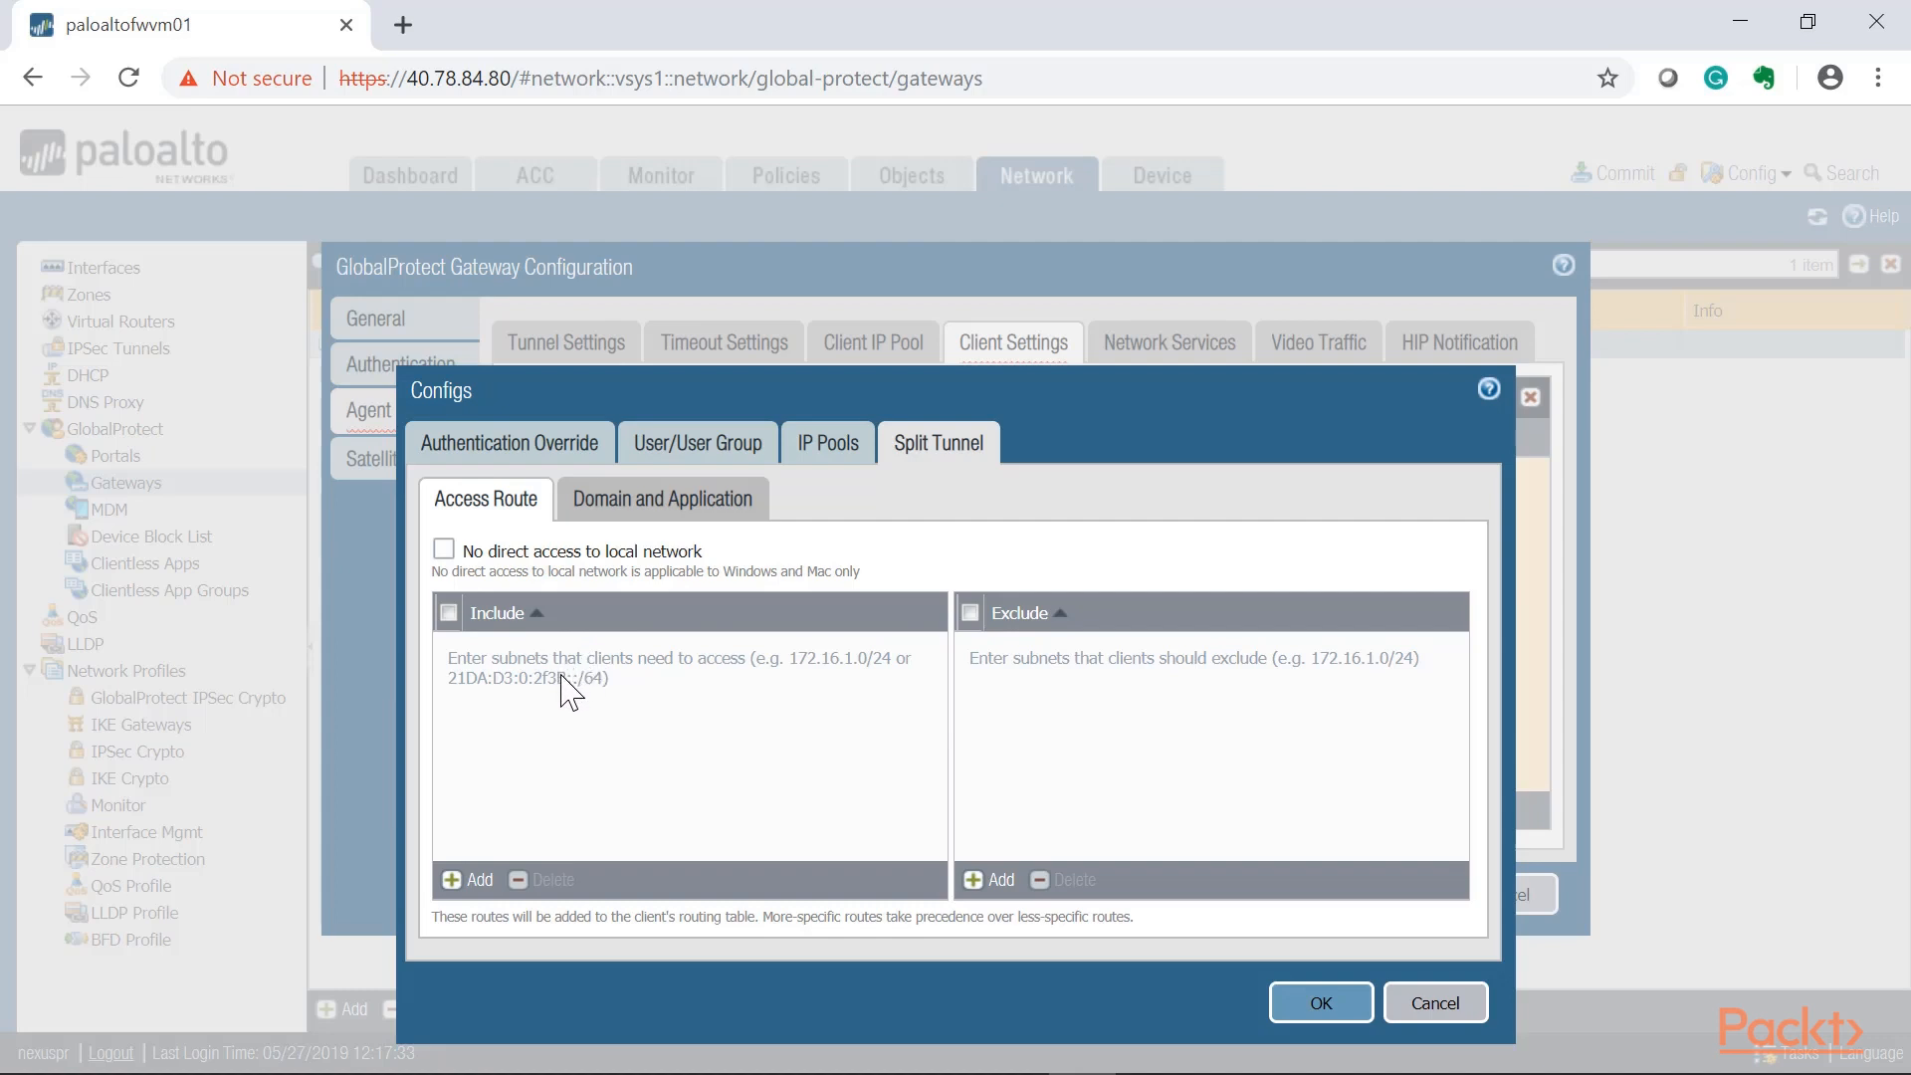
pyautogui.click(466, 880)
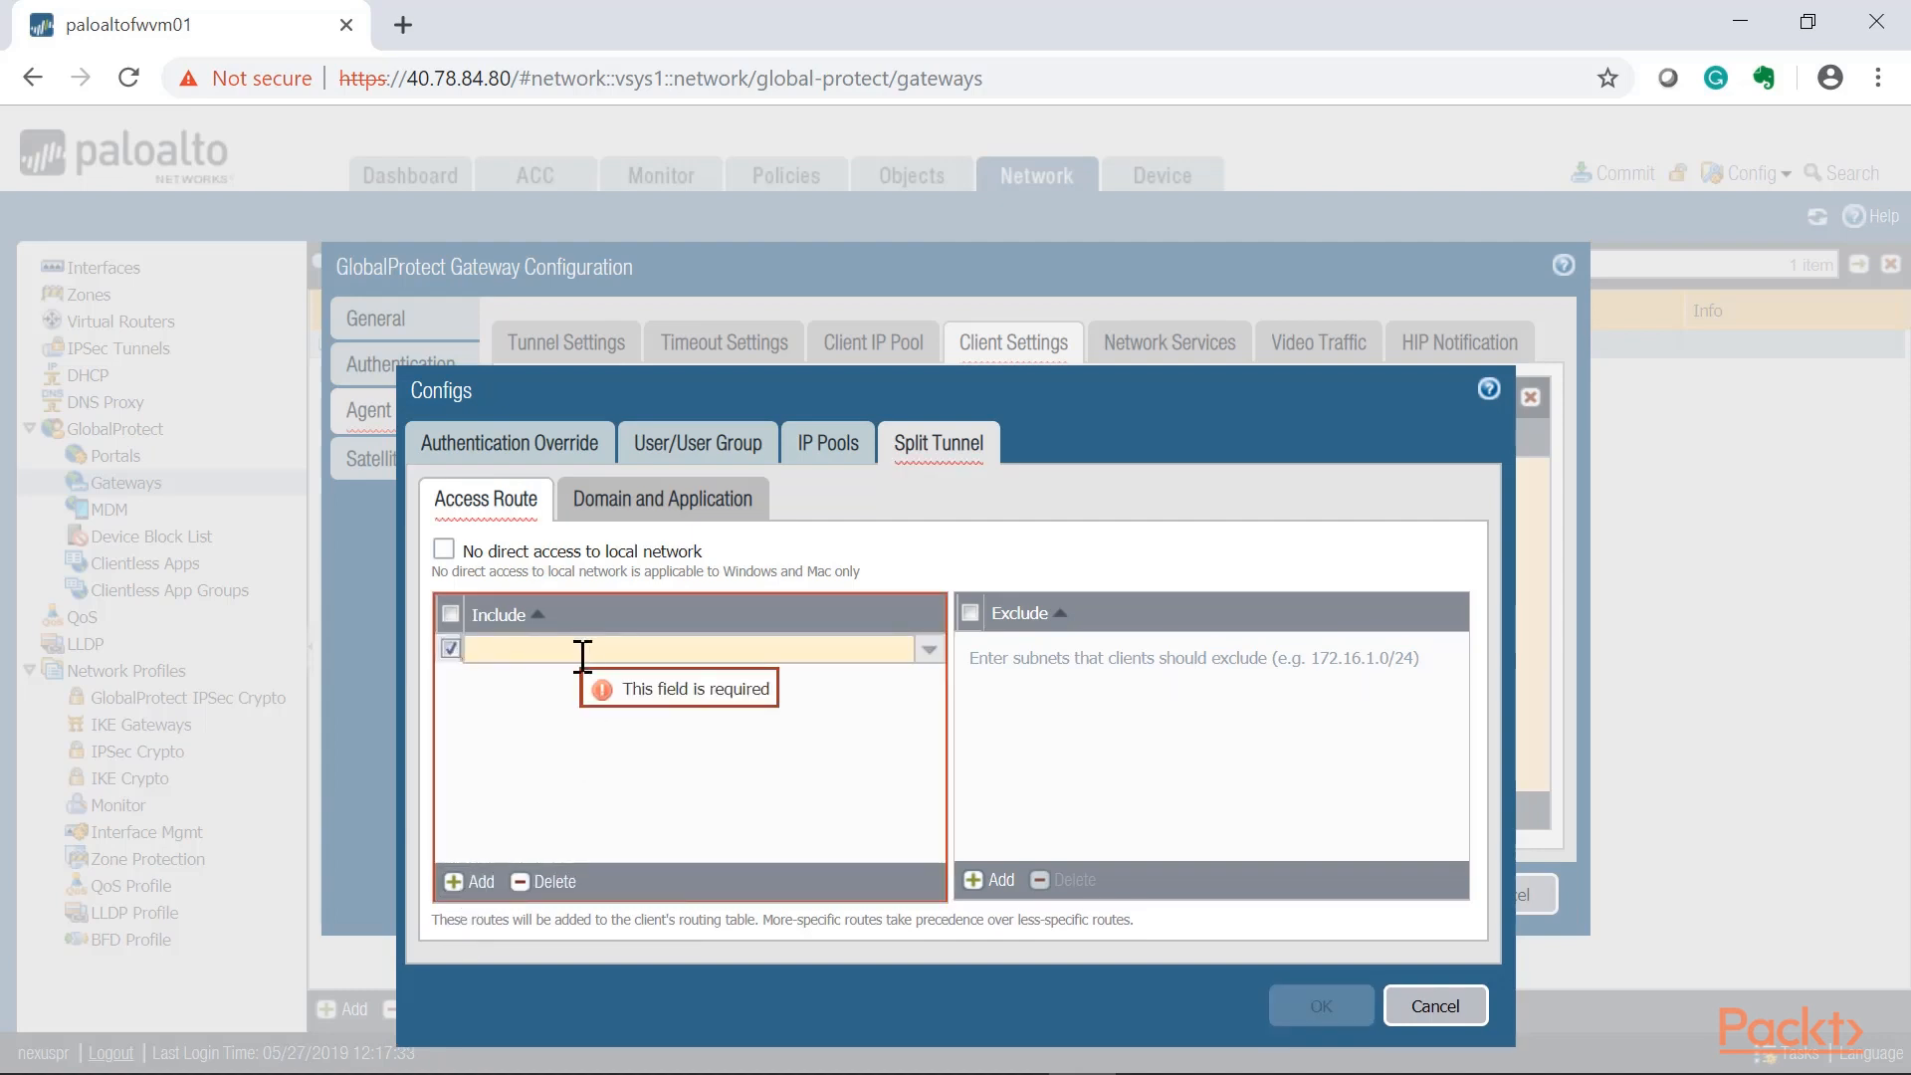
pyautogui.write('192.168.0.0/24')
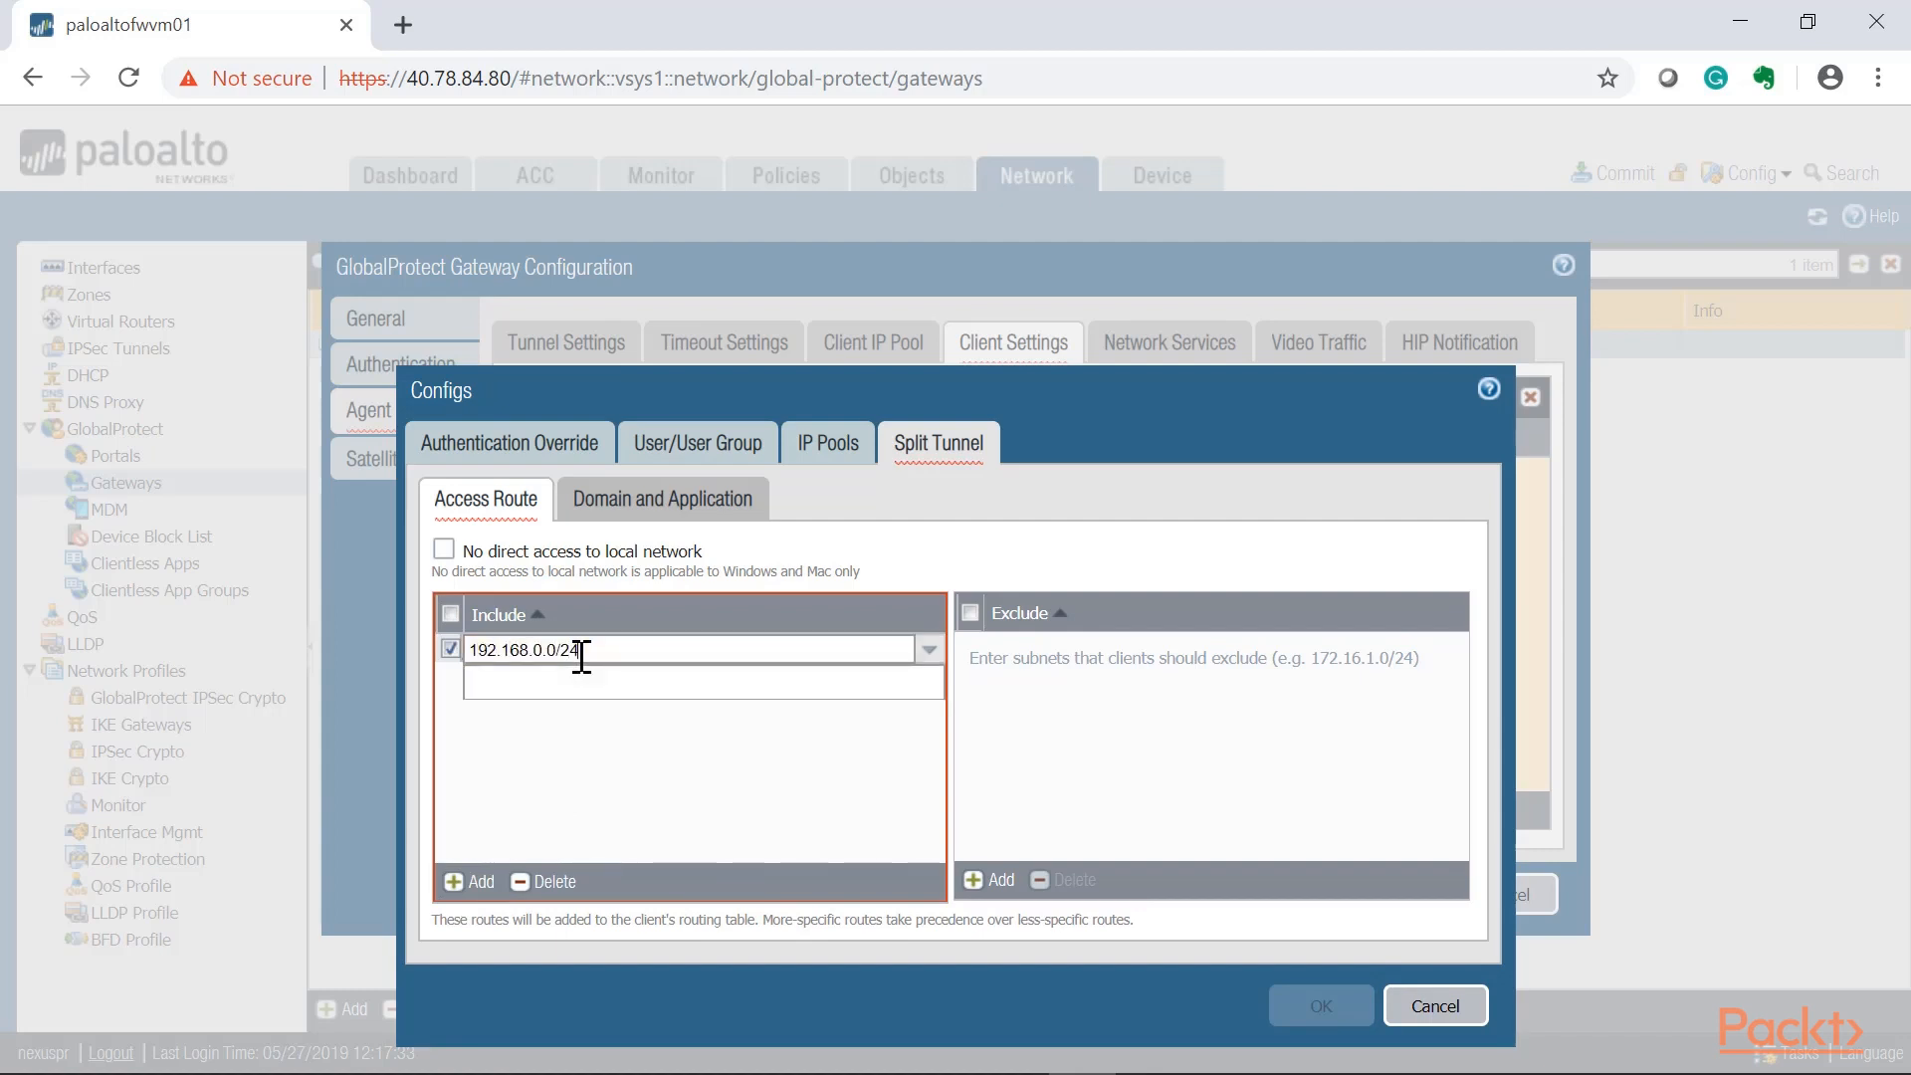
pyautogui.press('Return')
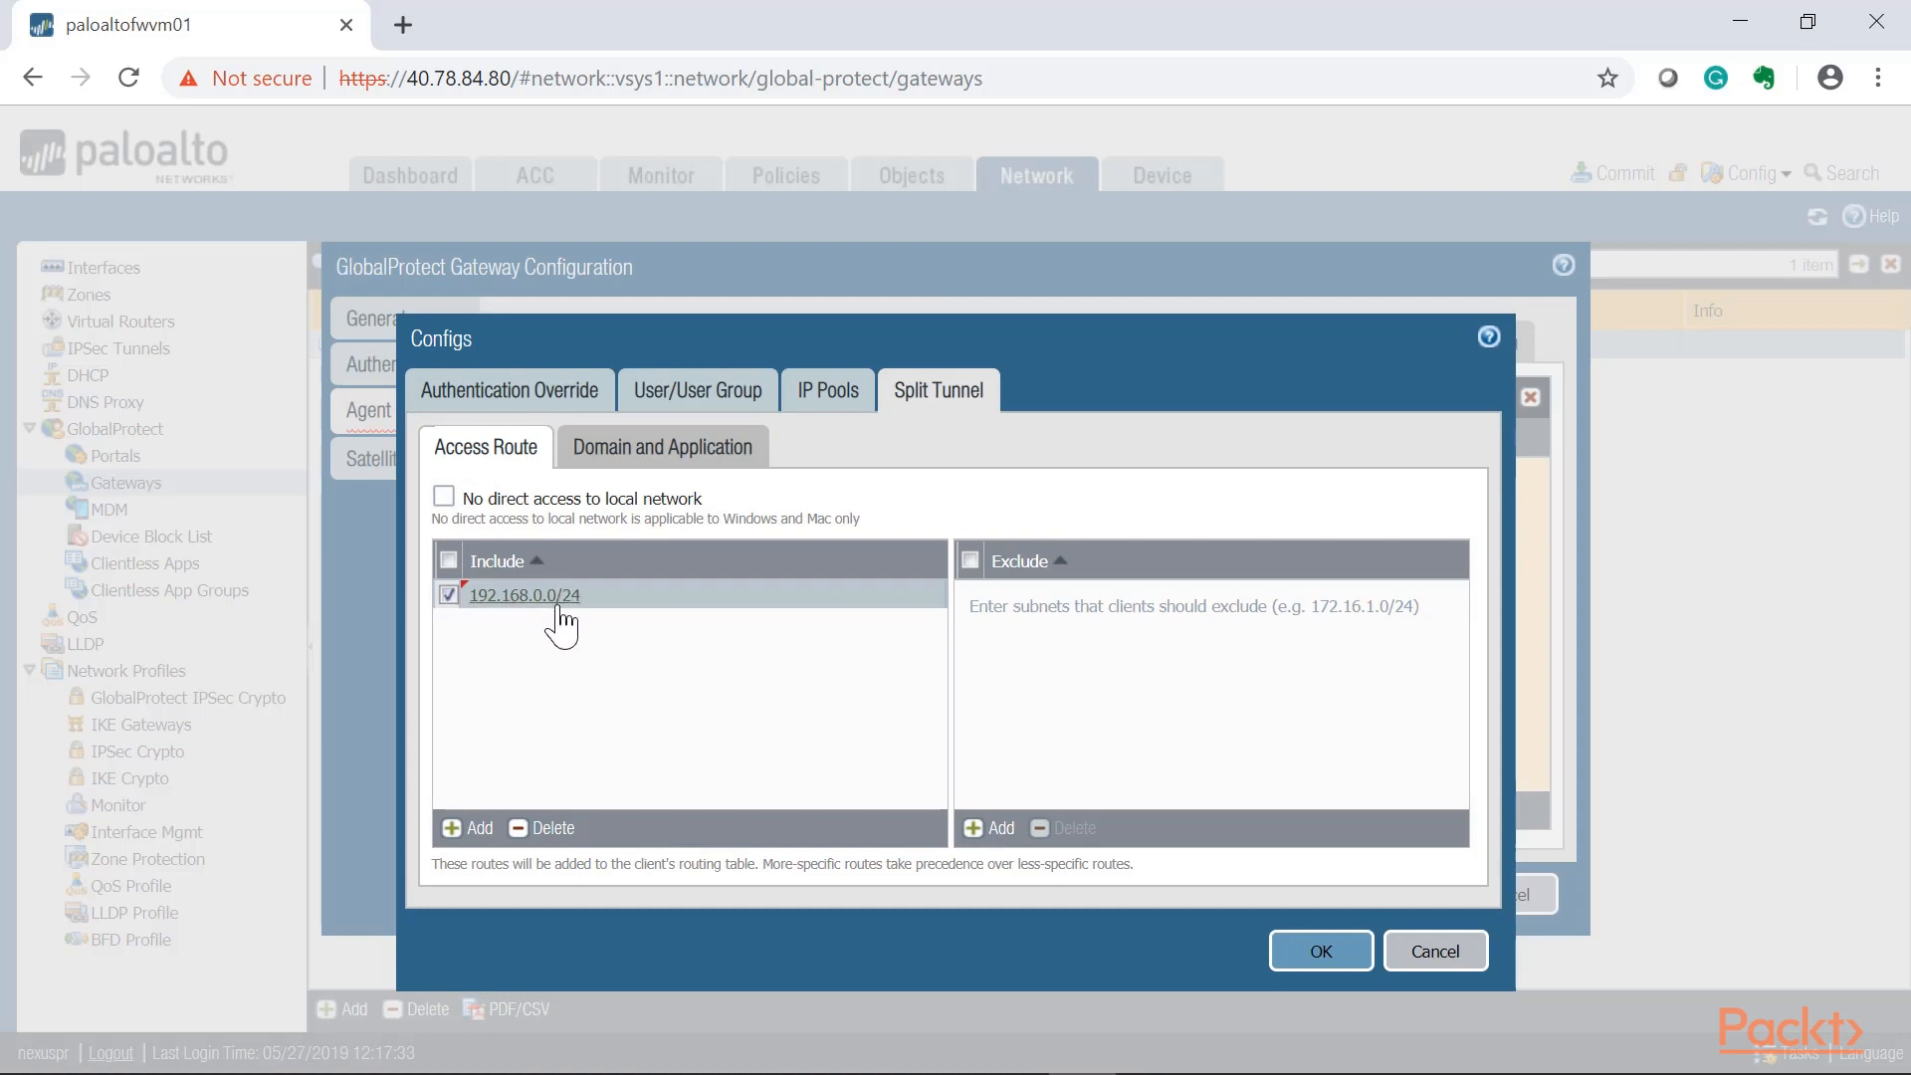
pyautogui.click(1293, 953)
# Review the agent's network services, including the primary DNS choices, and its video traffic and HIP notification settings.
pyautogui.click(1204, 350)
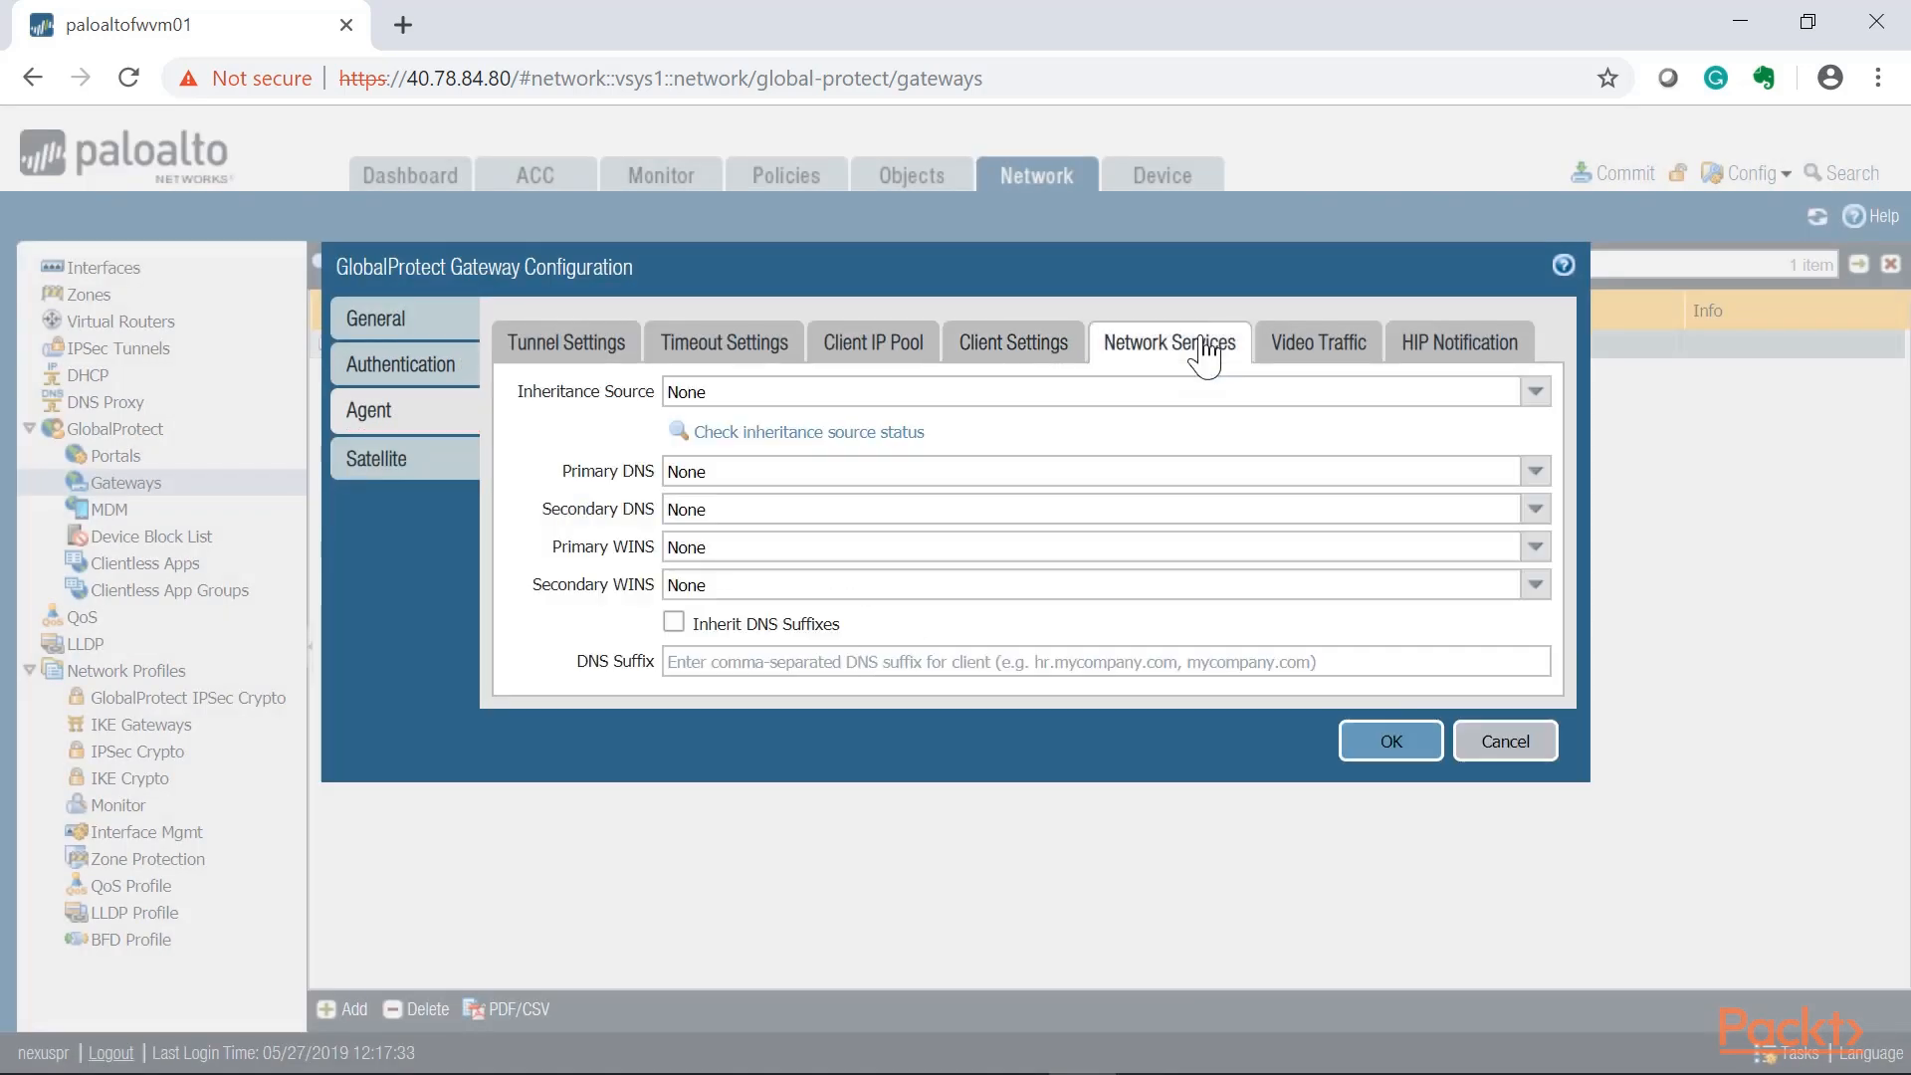
pyautogui.click(711, 477)
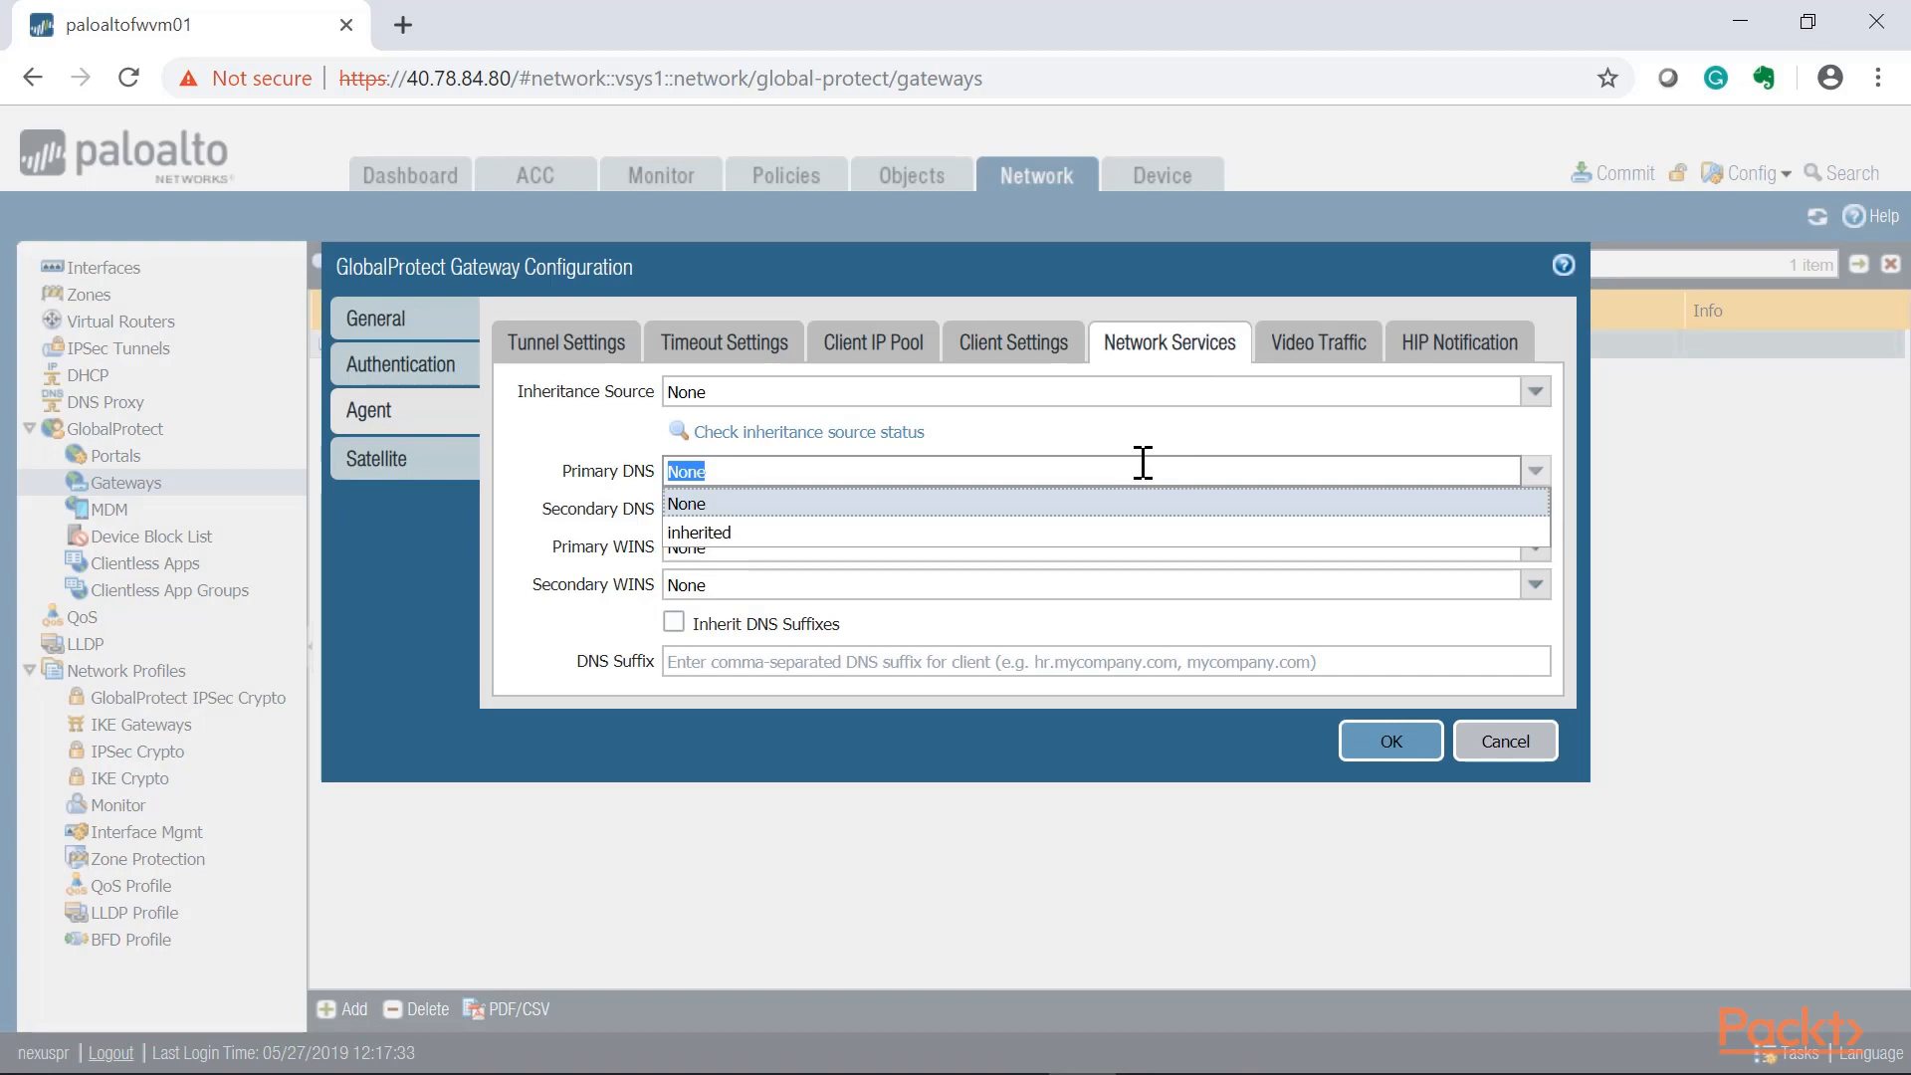
pyautogui.click(1136, 458)
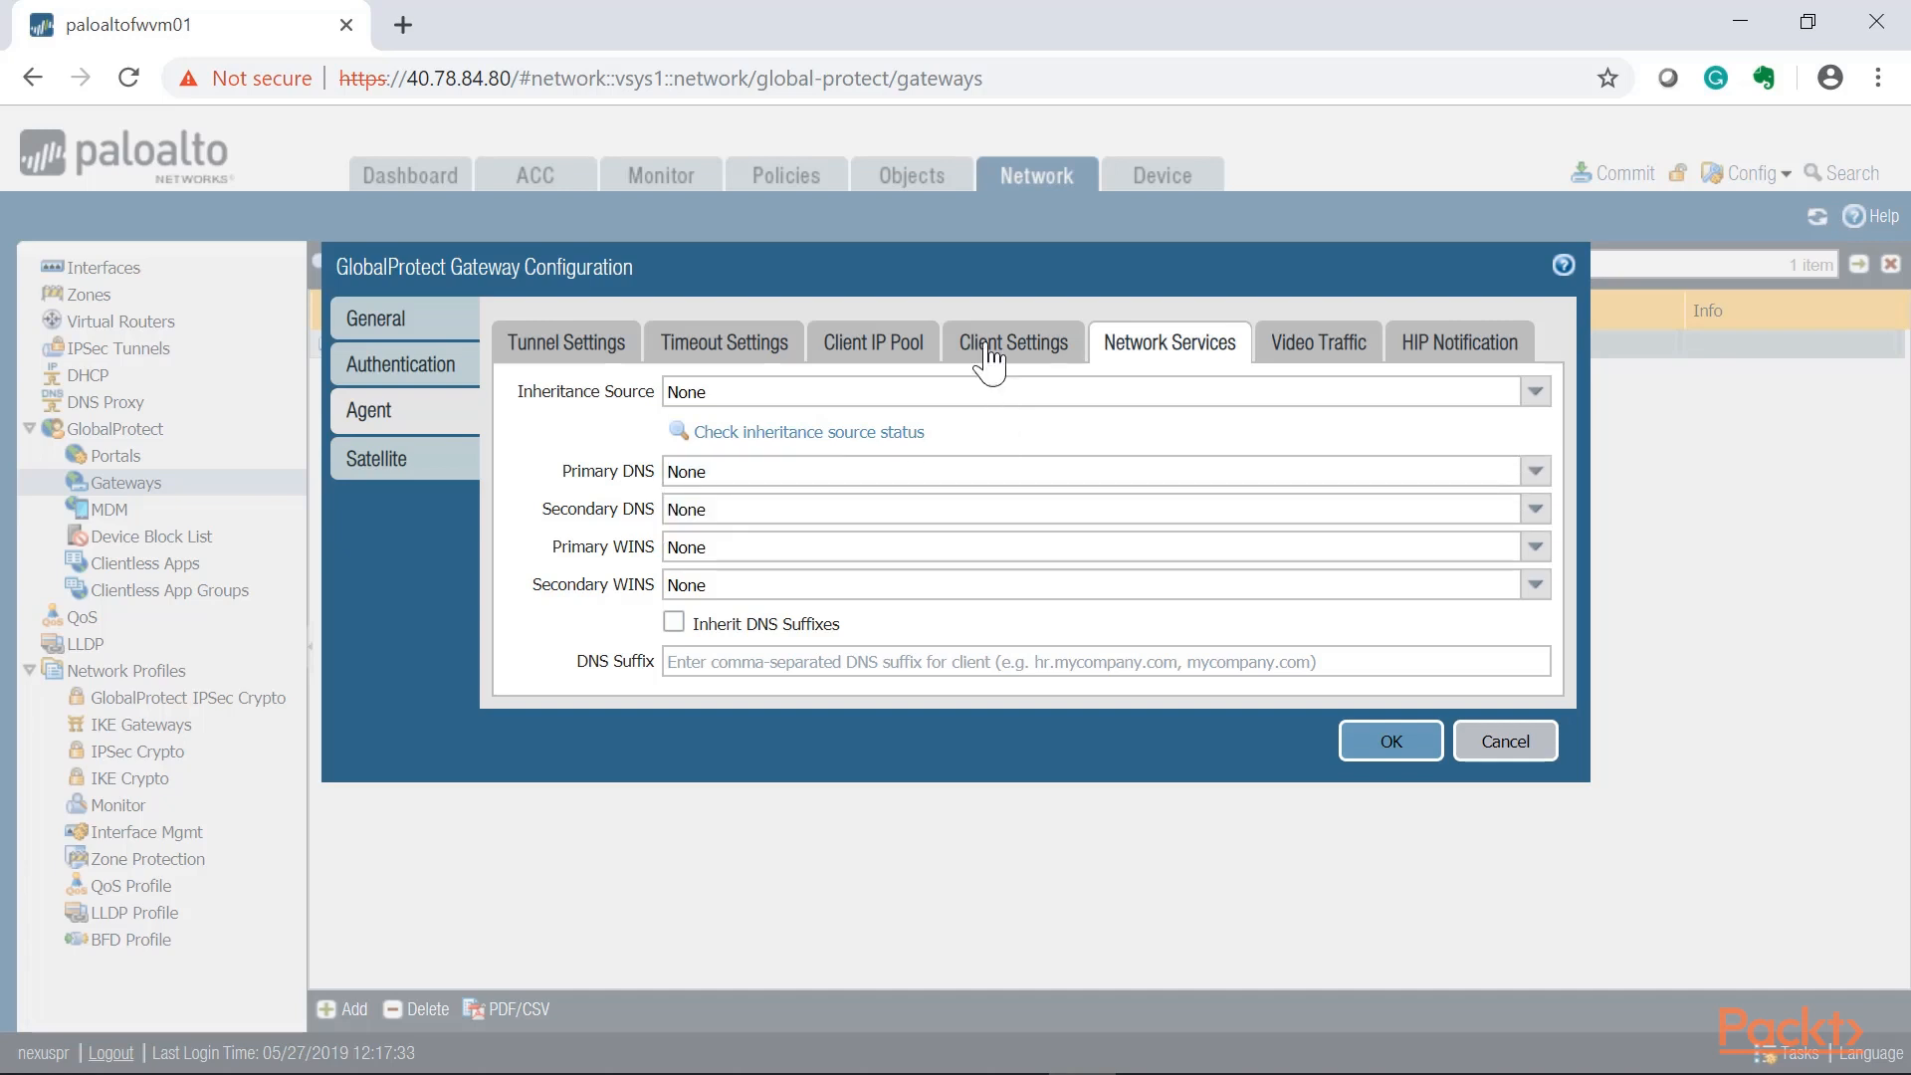
pyautogui.click(1307, 355)
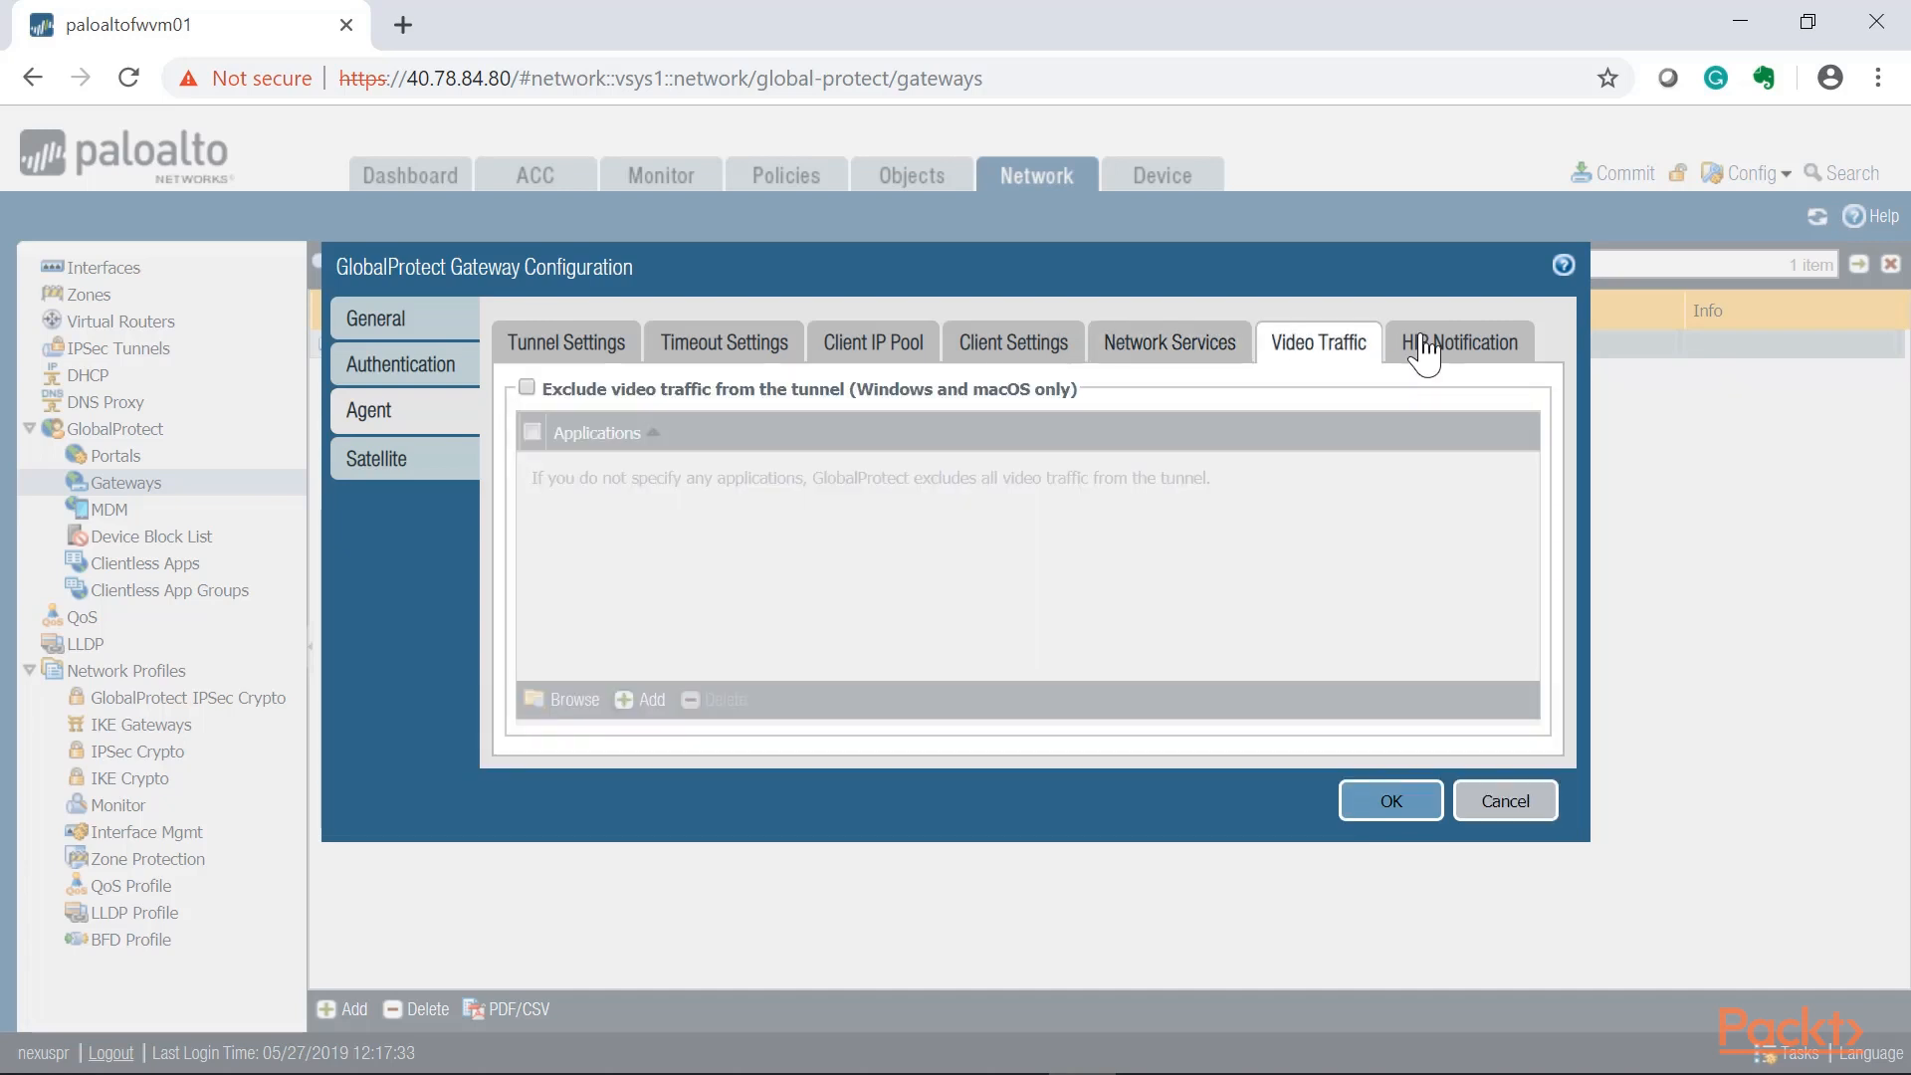
pyautogui.click(1423, 348)
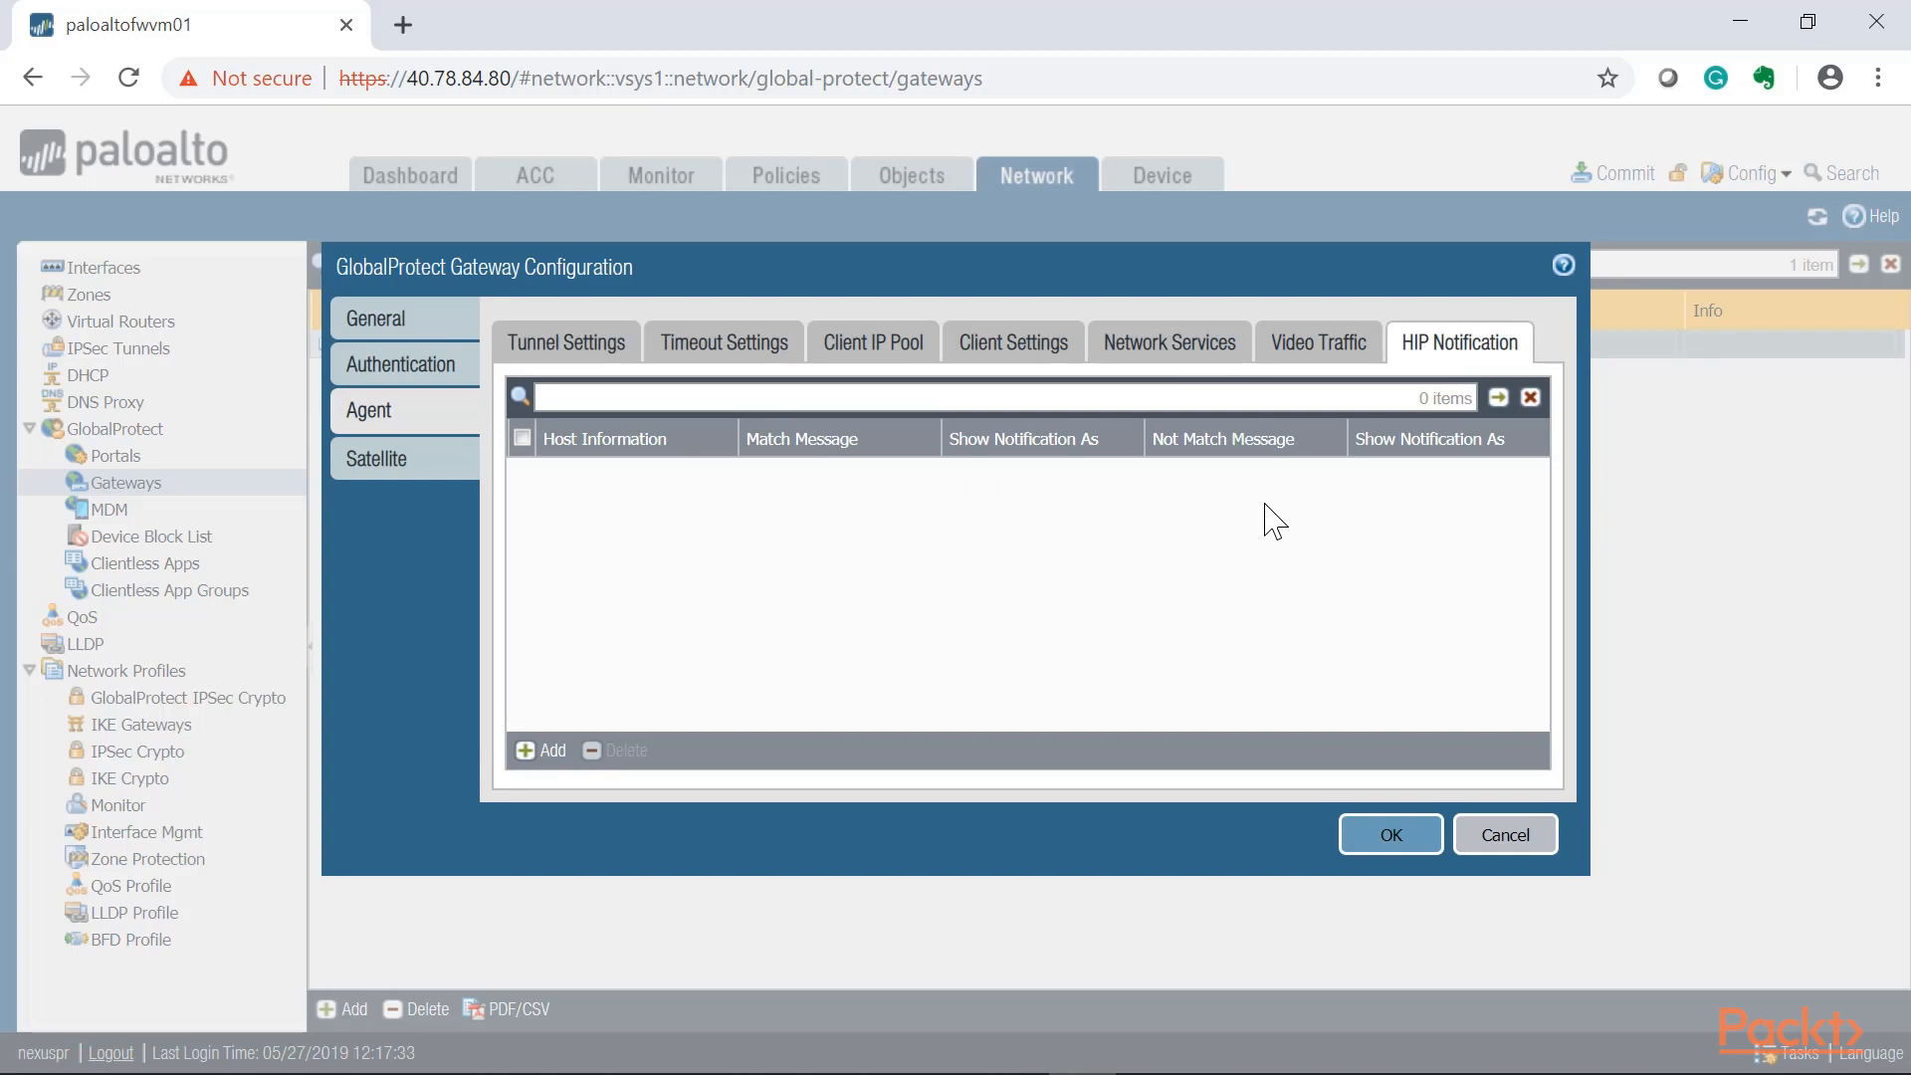
# Review the gateway's satellite tunnel configuration, network settings and route filter.
pyautogui.click(453, 455)
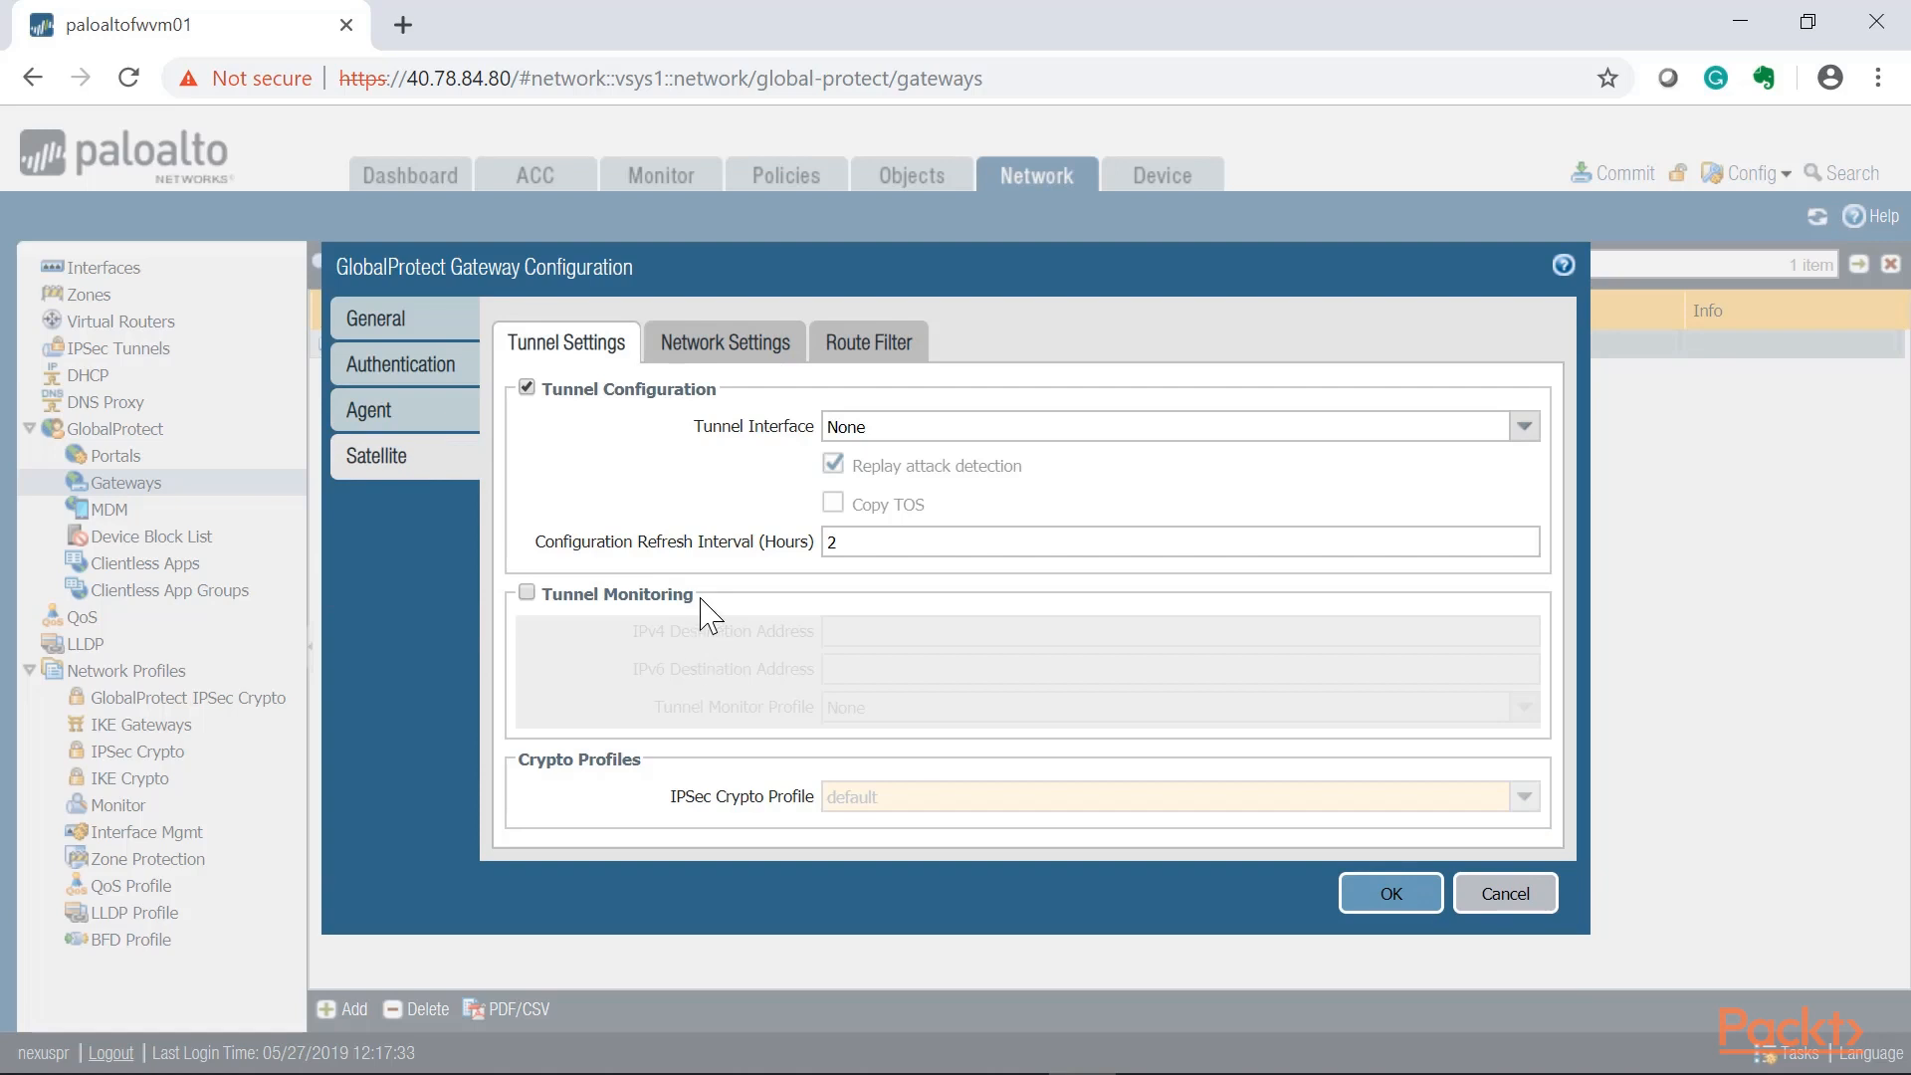
pyautogui.click(737, 348)
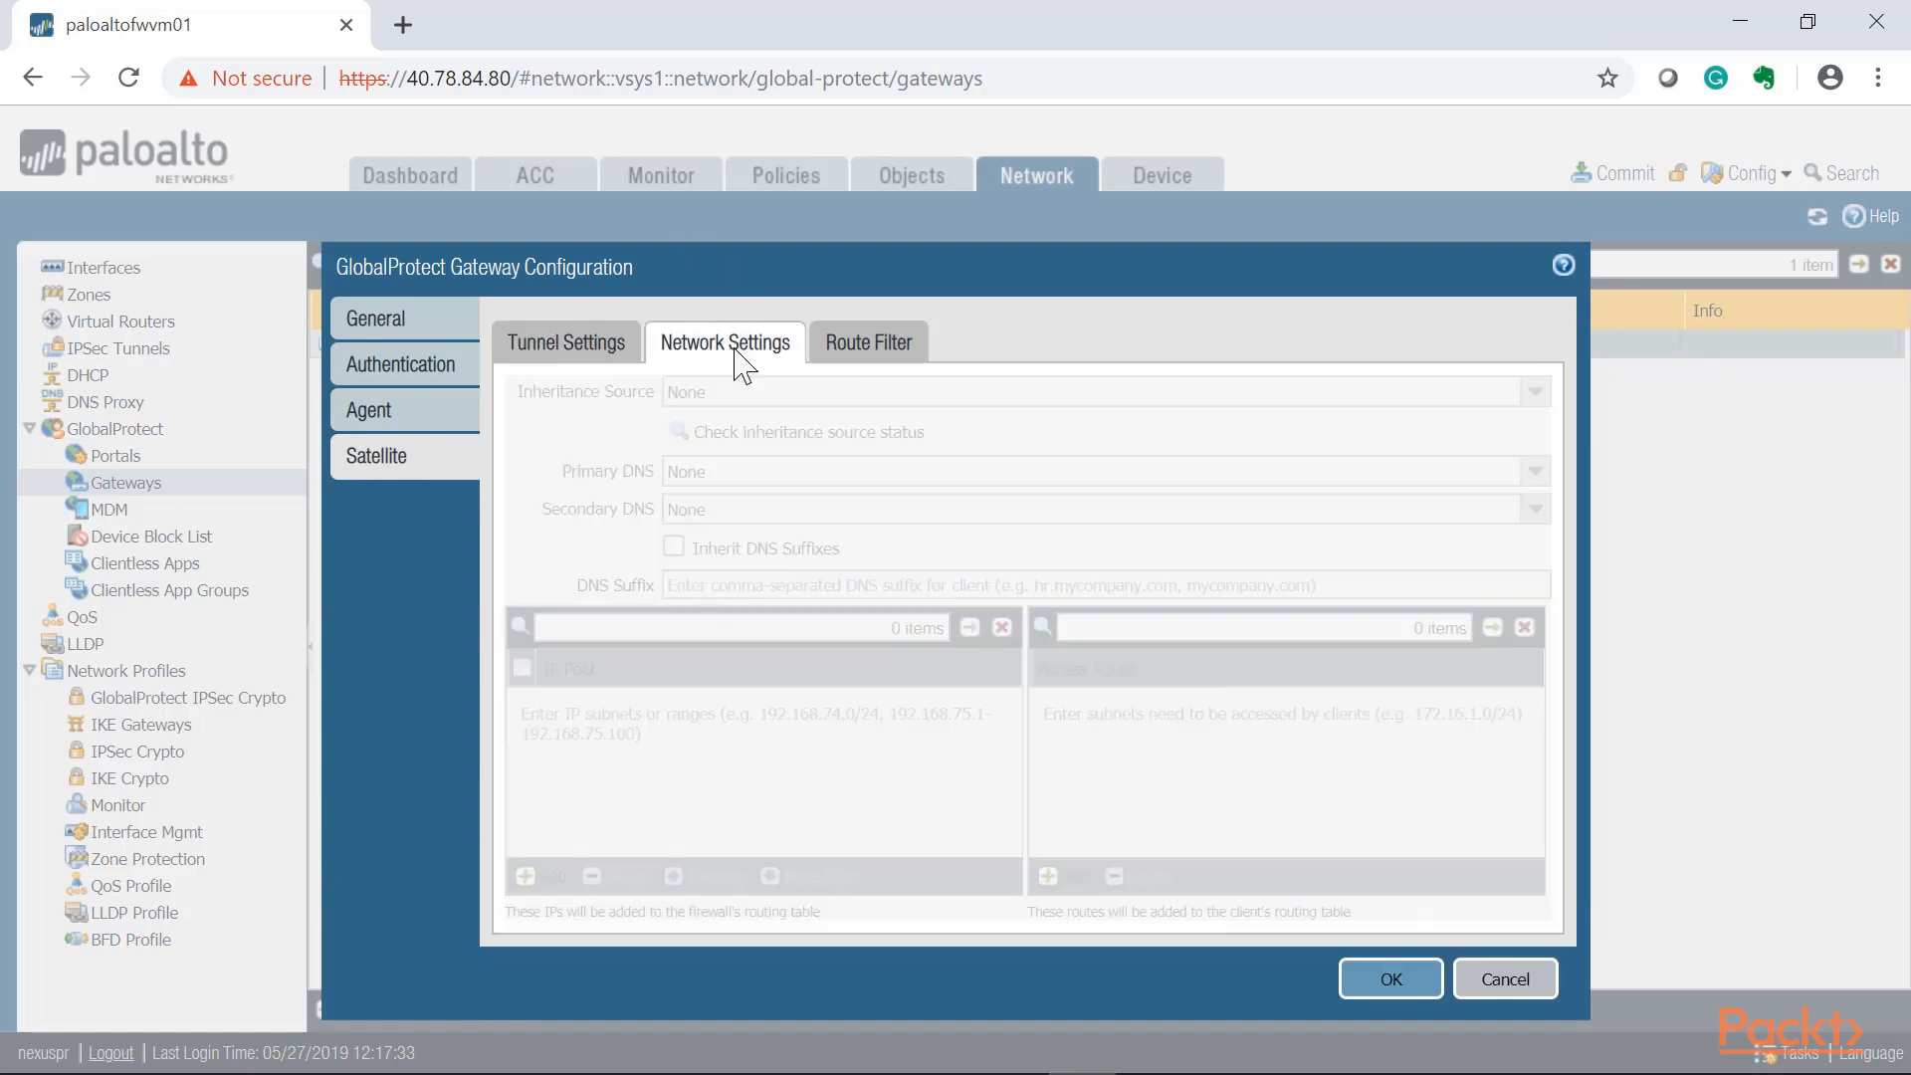
pyautogui.click(838, 356)
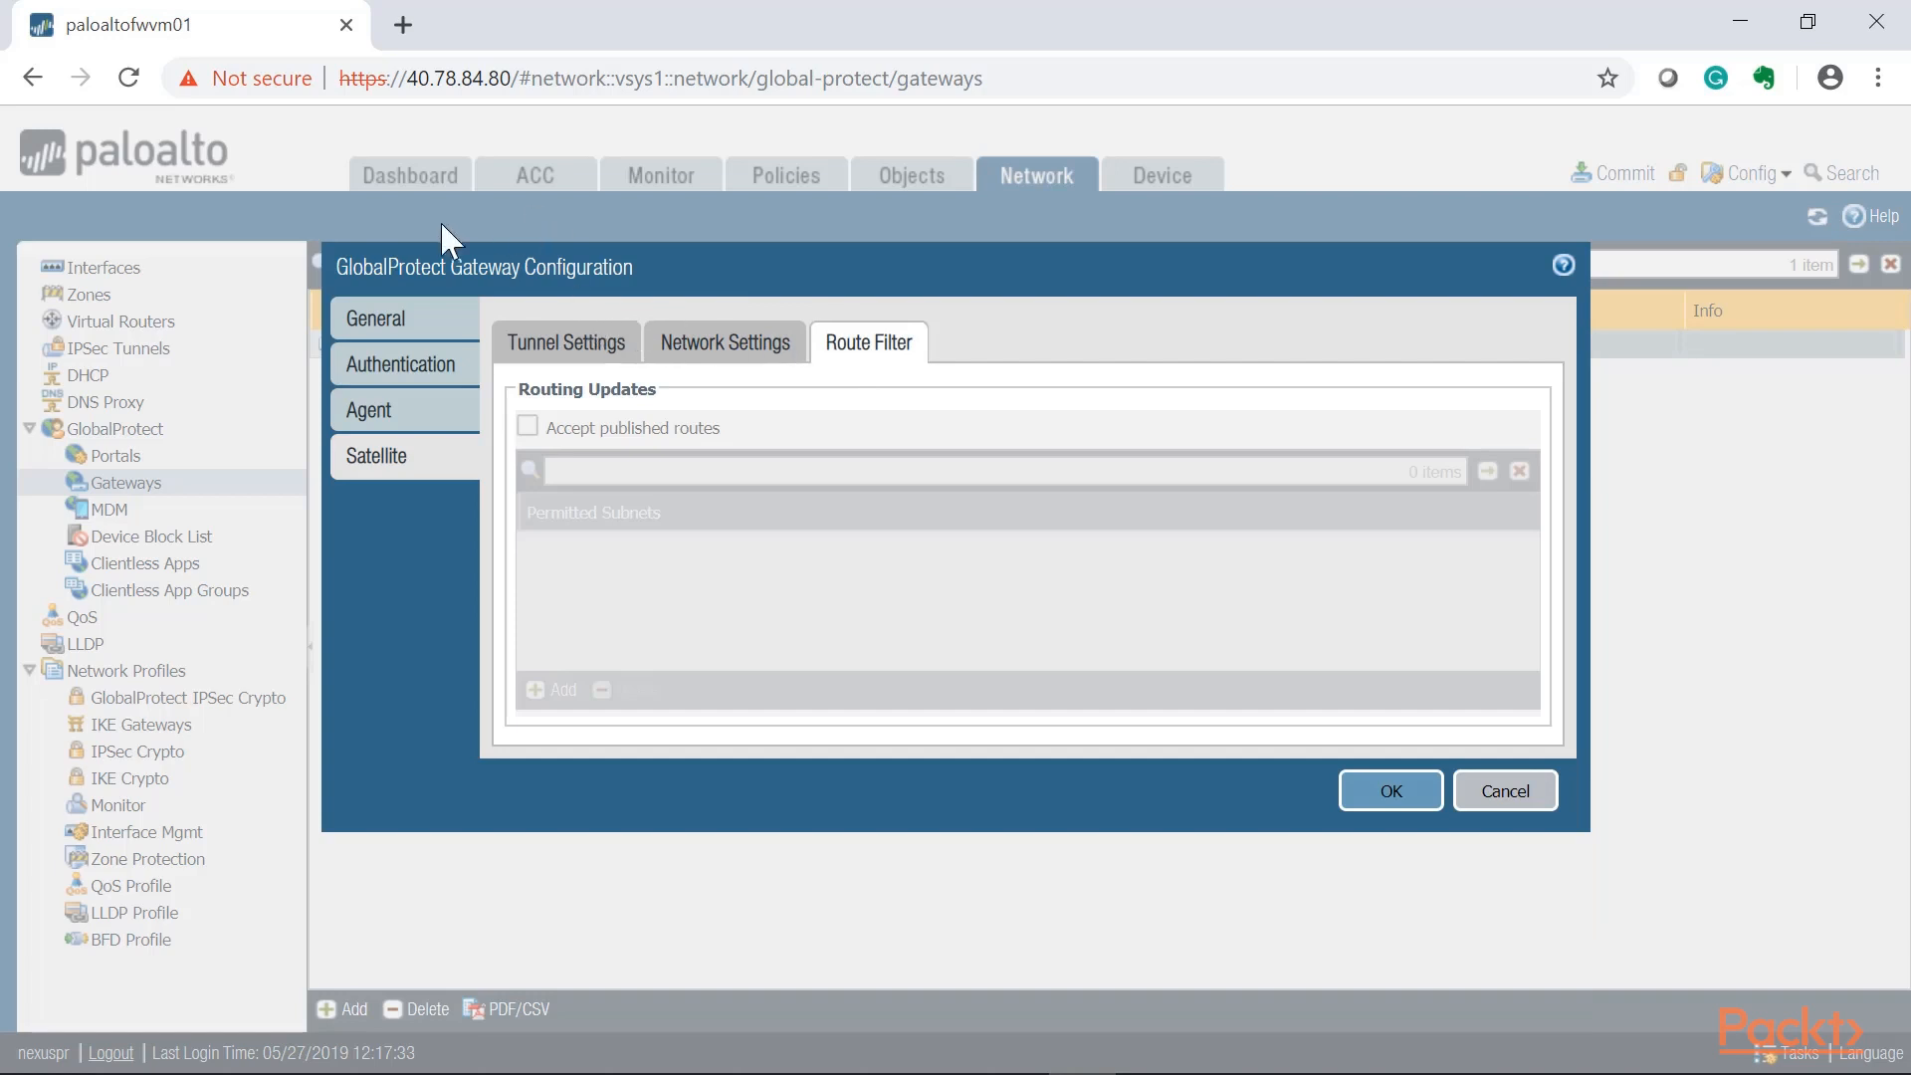
pyautogui.click(589, 343)
# Recheck the gateway agent's tunnel and timeout settings along with the gateway's general network settings.
pyautogui.click(458, 430)
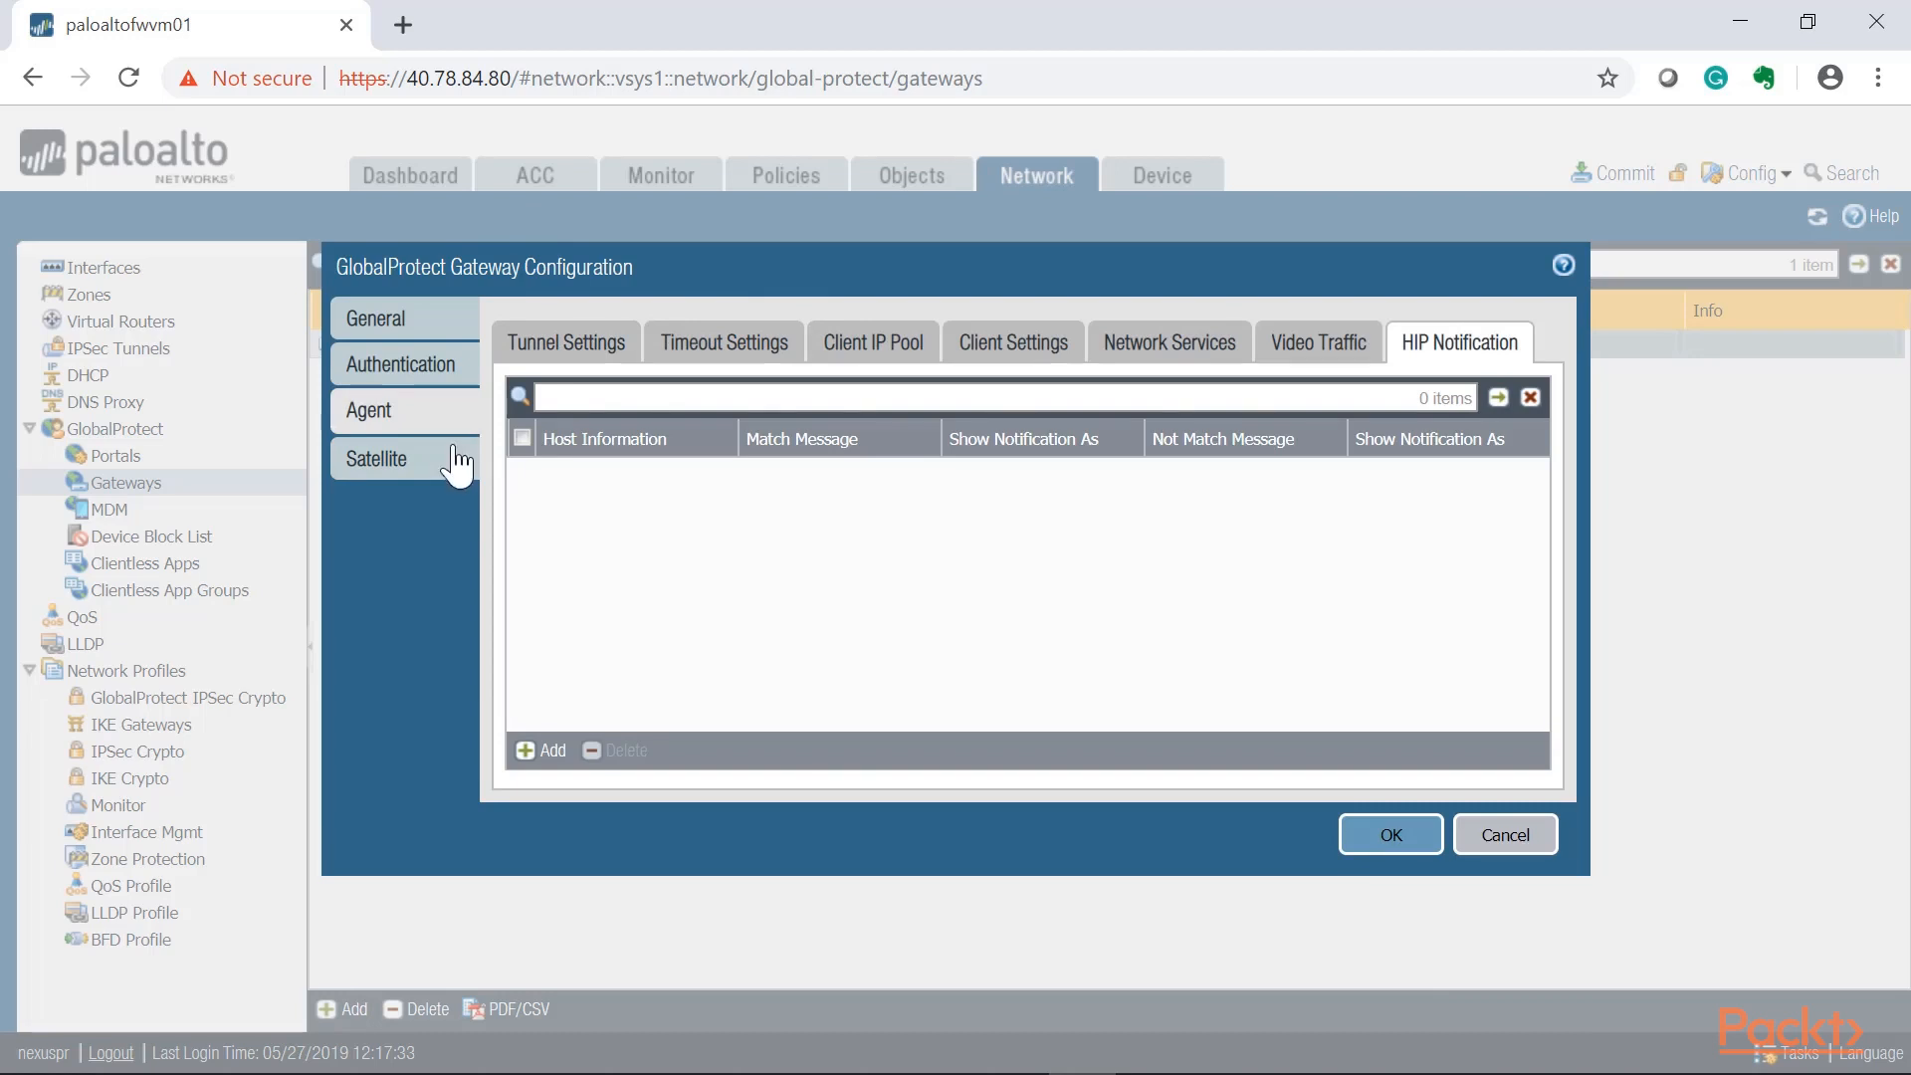
pyautogui.click(459, 458)
pyautogui.click(364, 426)
pyautogui.click(605, 351)
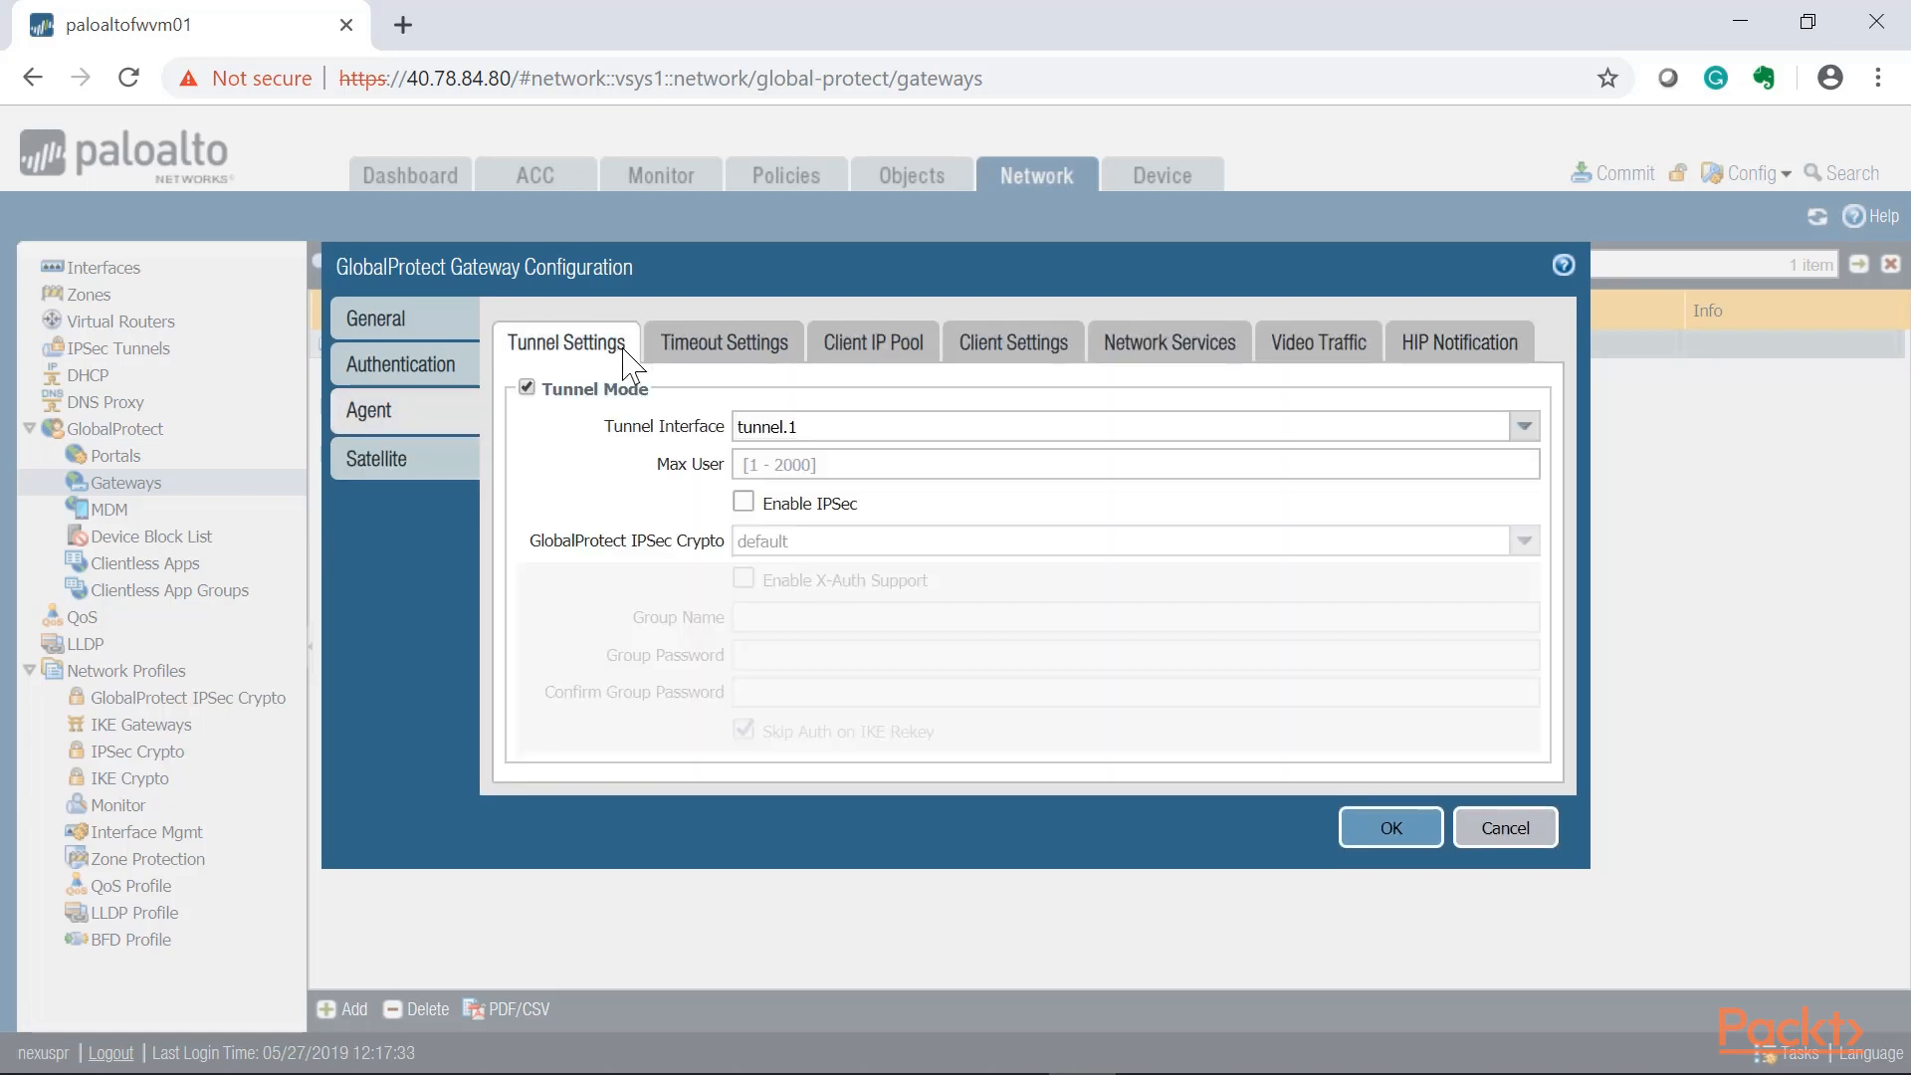
pyautogui.click(714, 350)
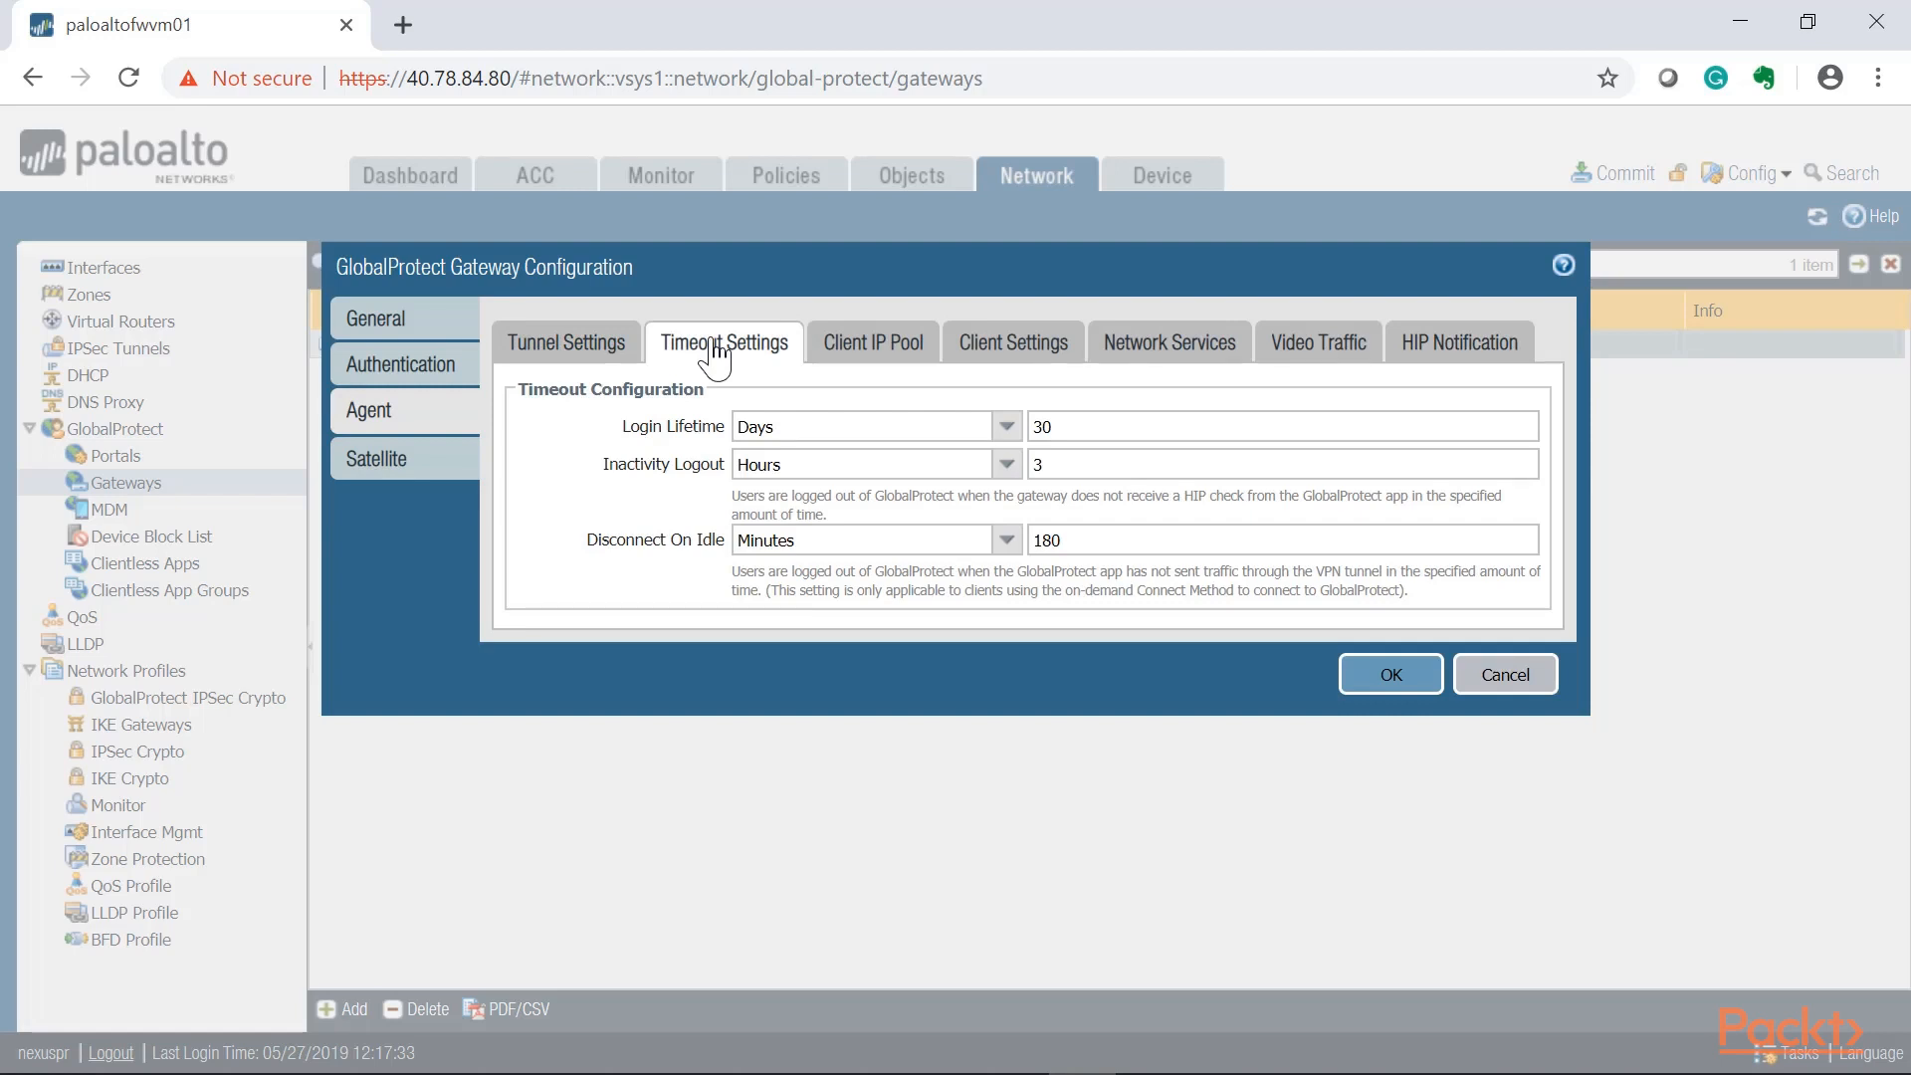
pyautogui.click(394, 320)
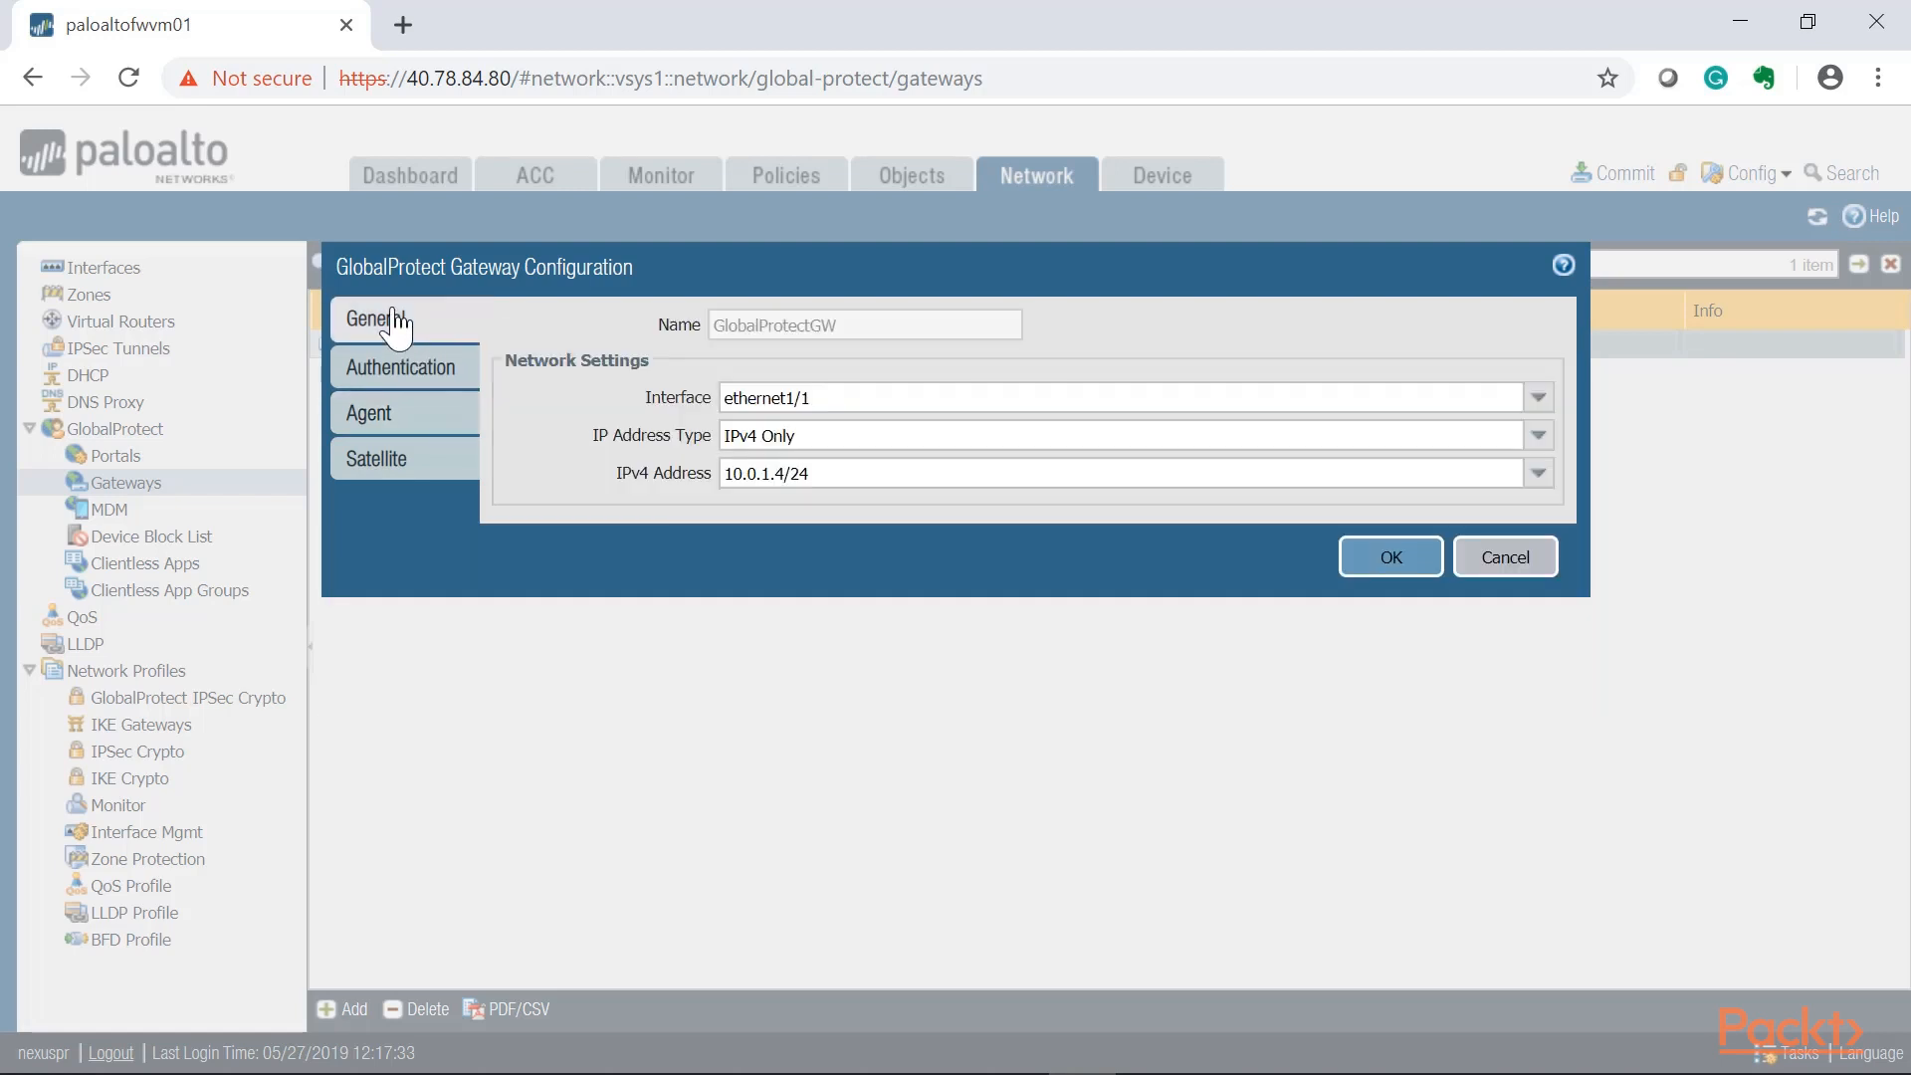
pyautogui.click(370, 417)
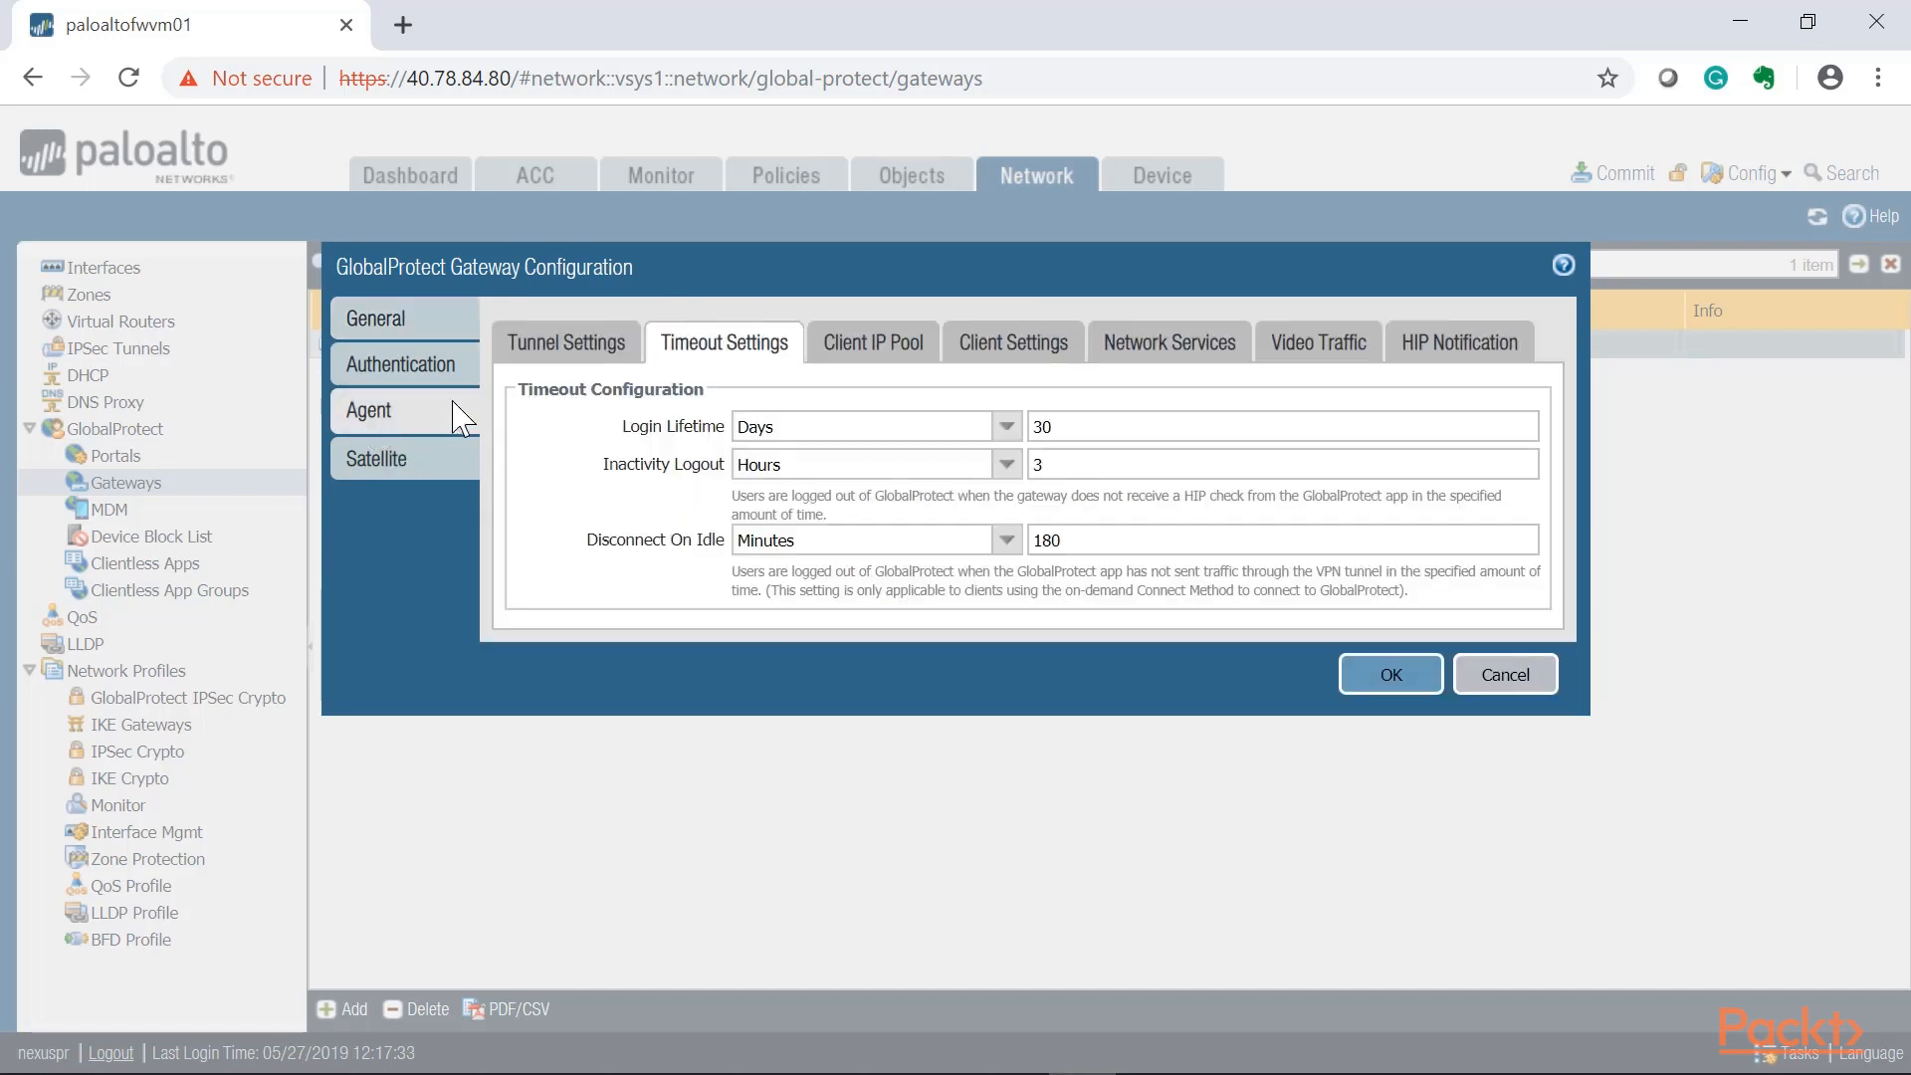
pyautogui.click(619, 352)
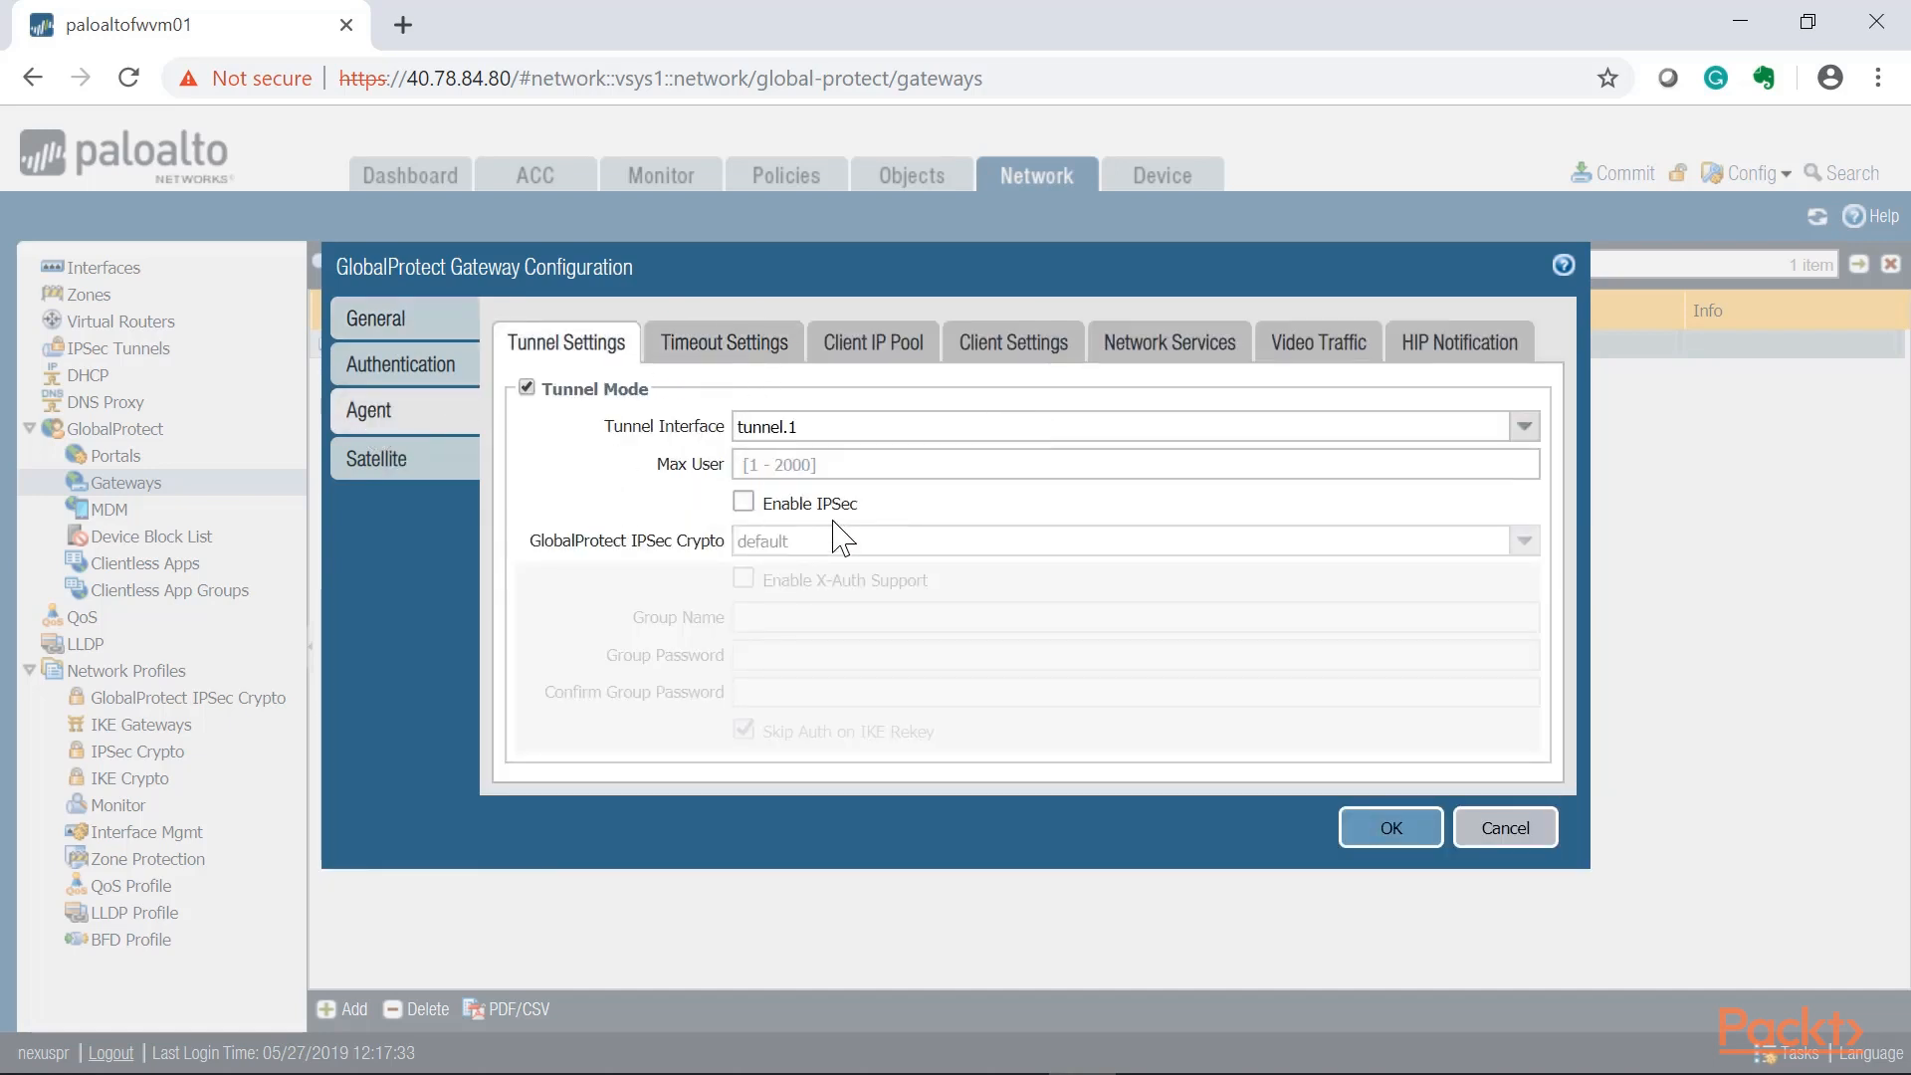
# Recheck the gateway's authentication and general settings and save the gateway configuration.
pyautogui.click(397, 370)
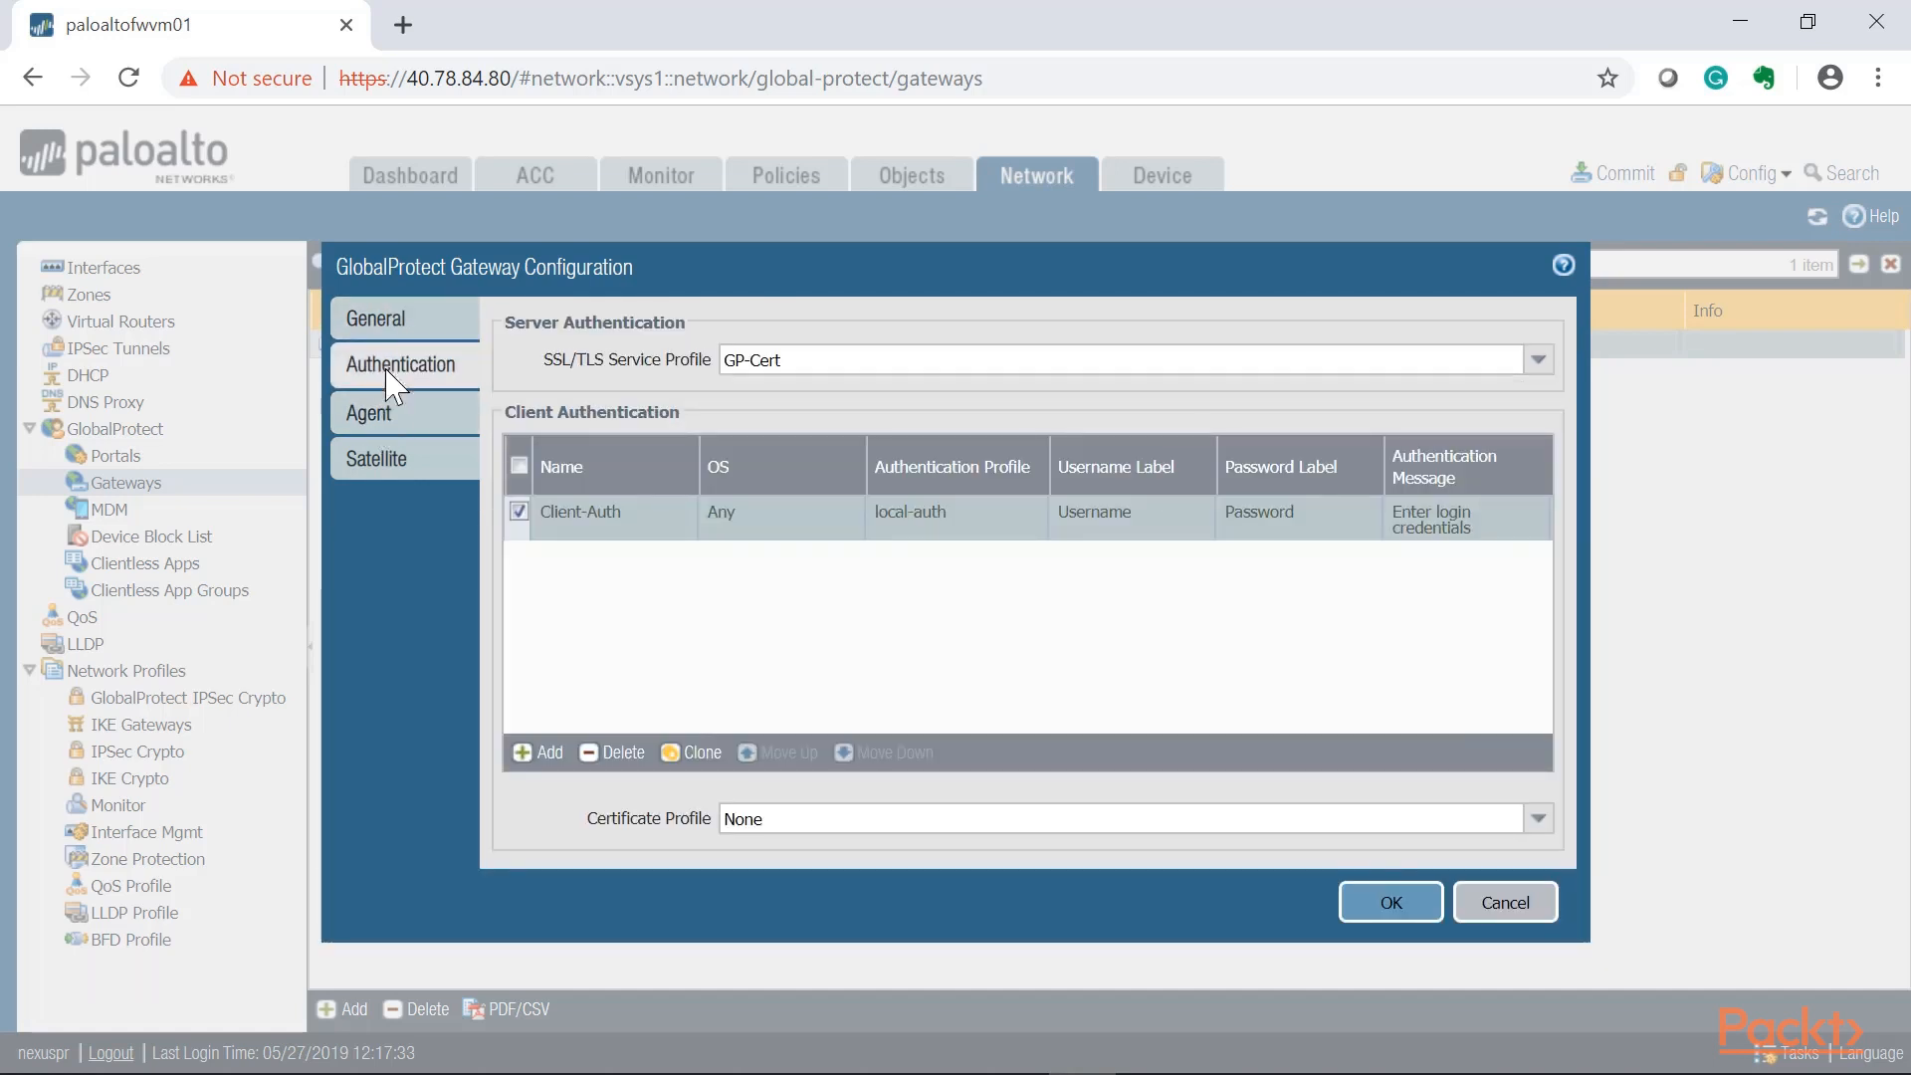
pyautogui.click(403, 322)
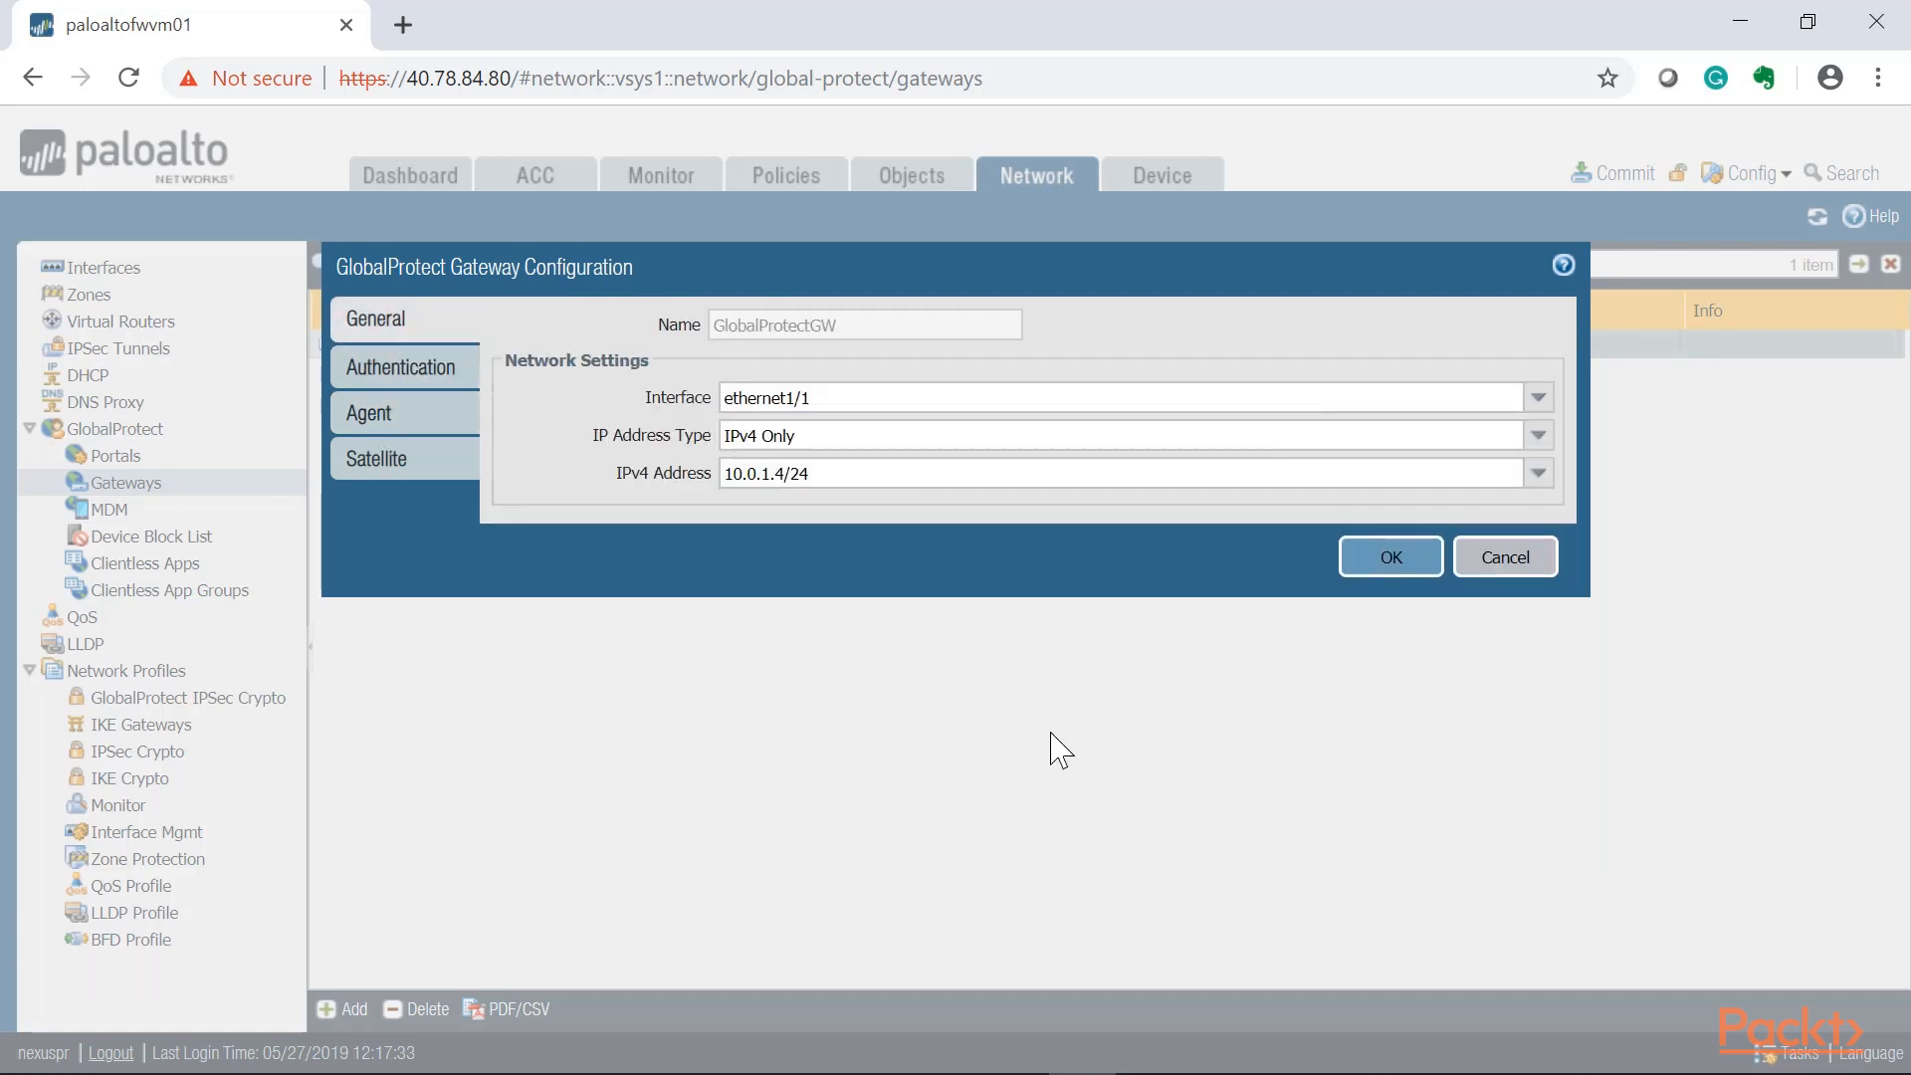
pyautogui.click(1383, 564)
# Review the GlobalProtect portal's general and authentication settings, including the GP-AuthProfile client authentication entry.
pyautogui.click(110, 461)
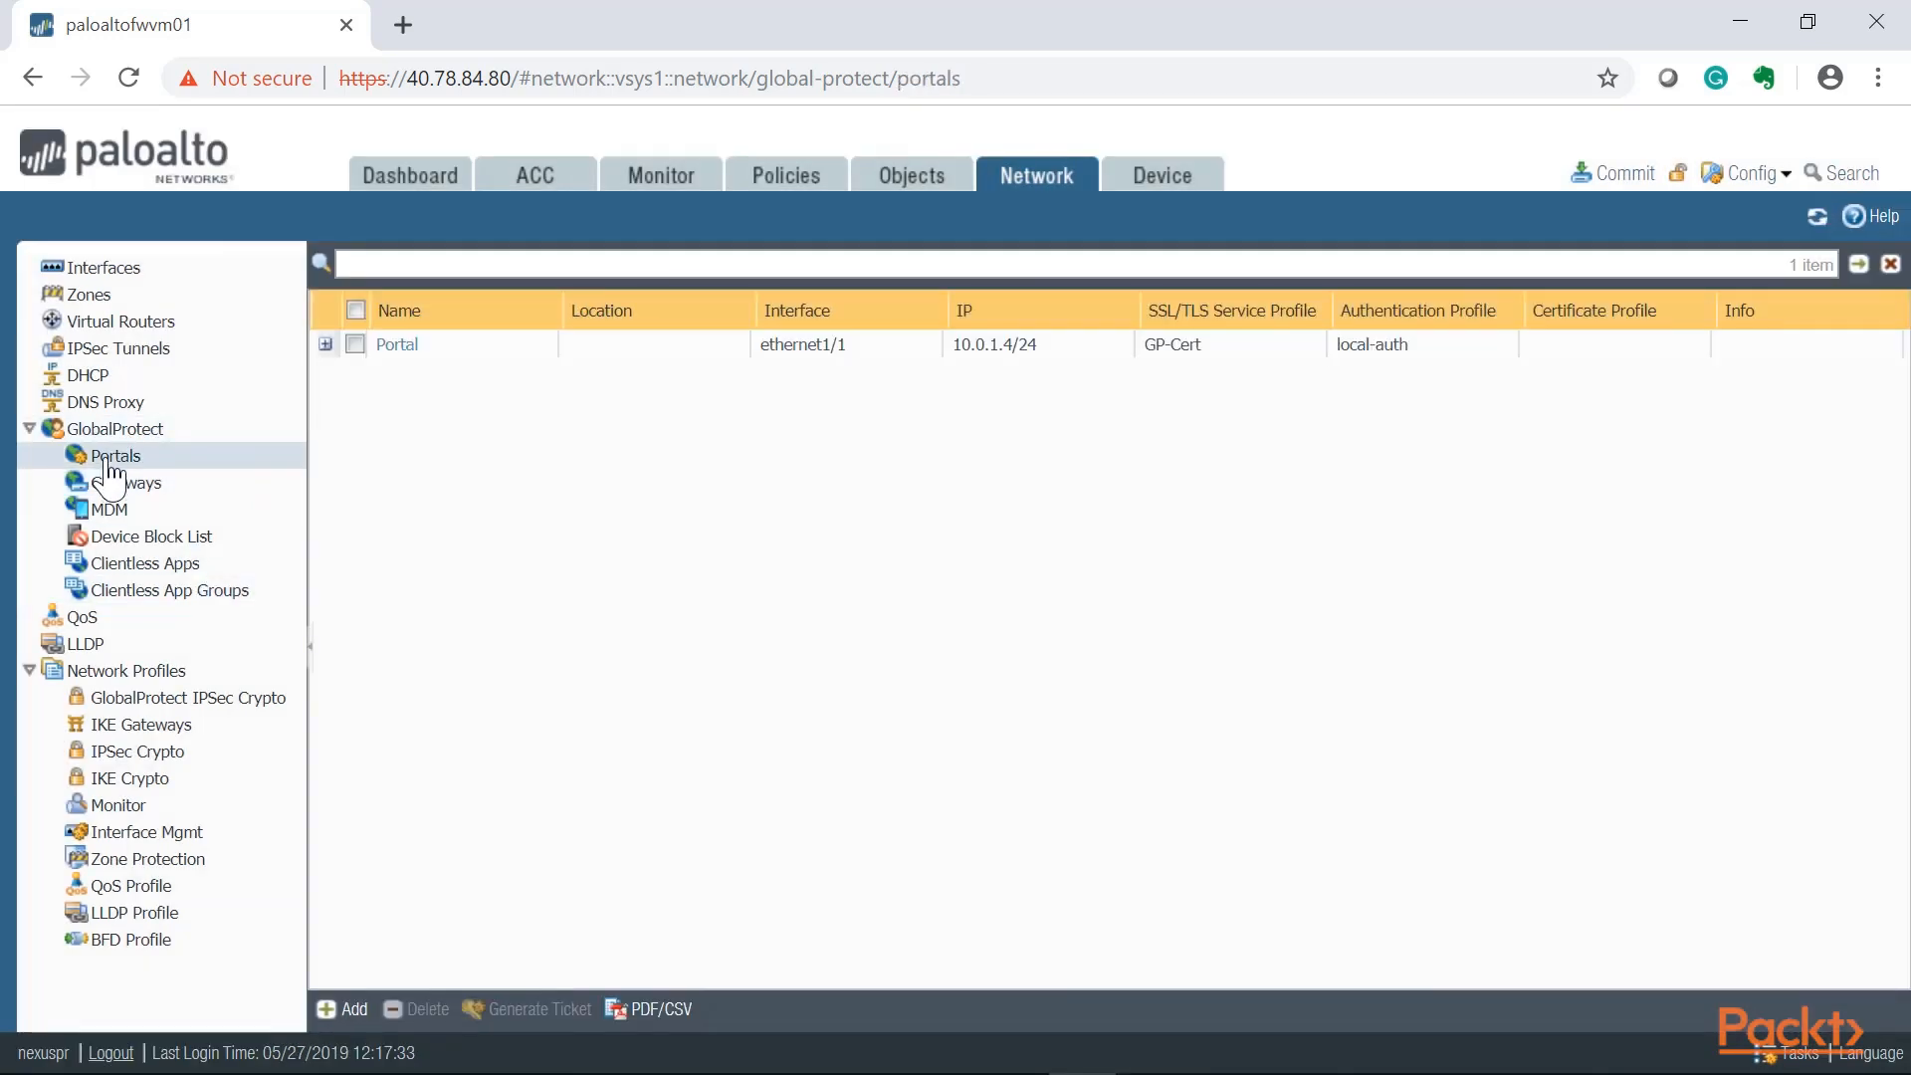
pyautogui.click(398, 346)
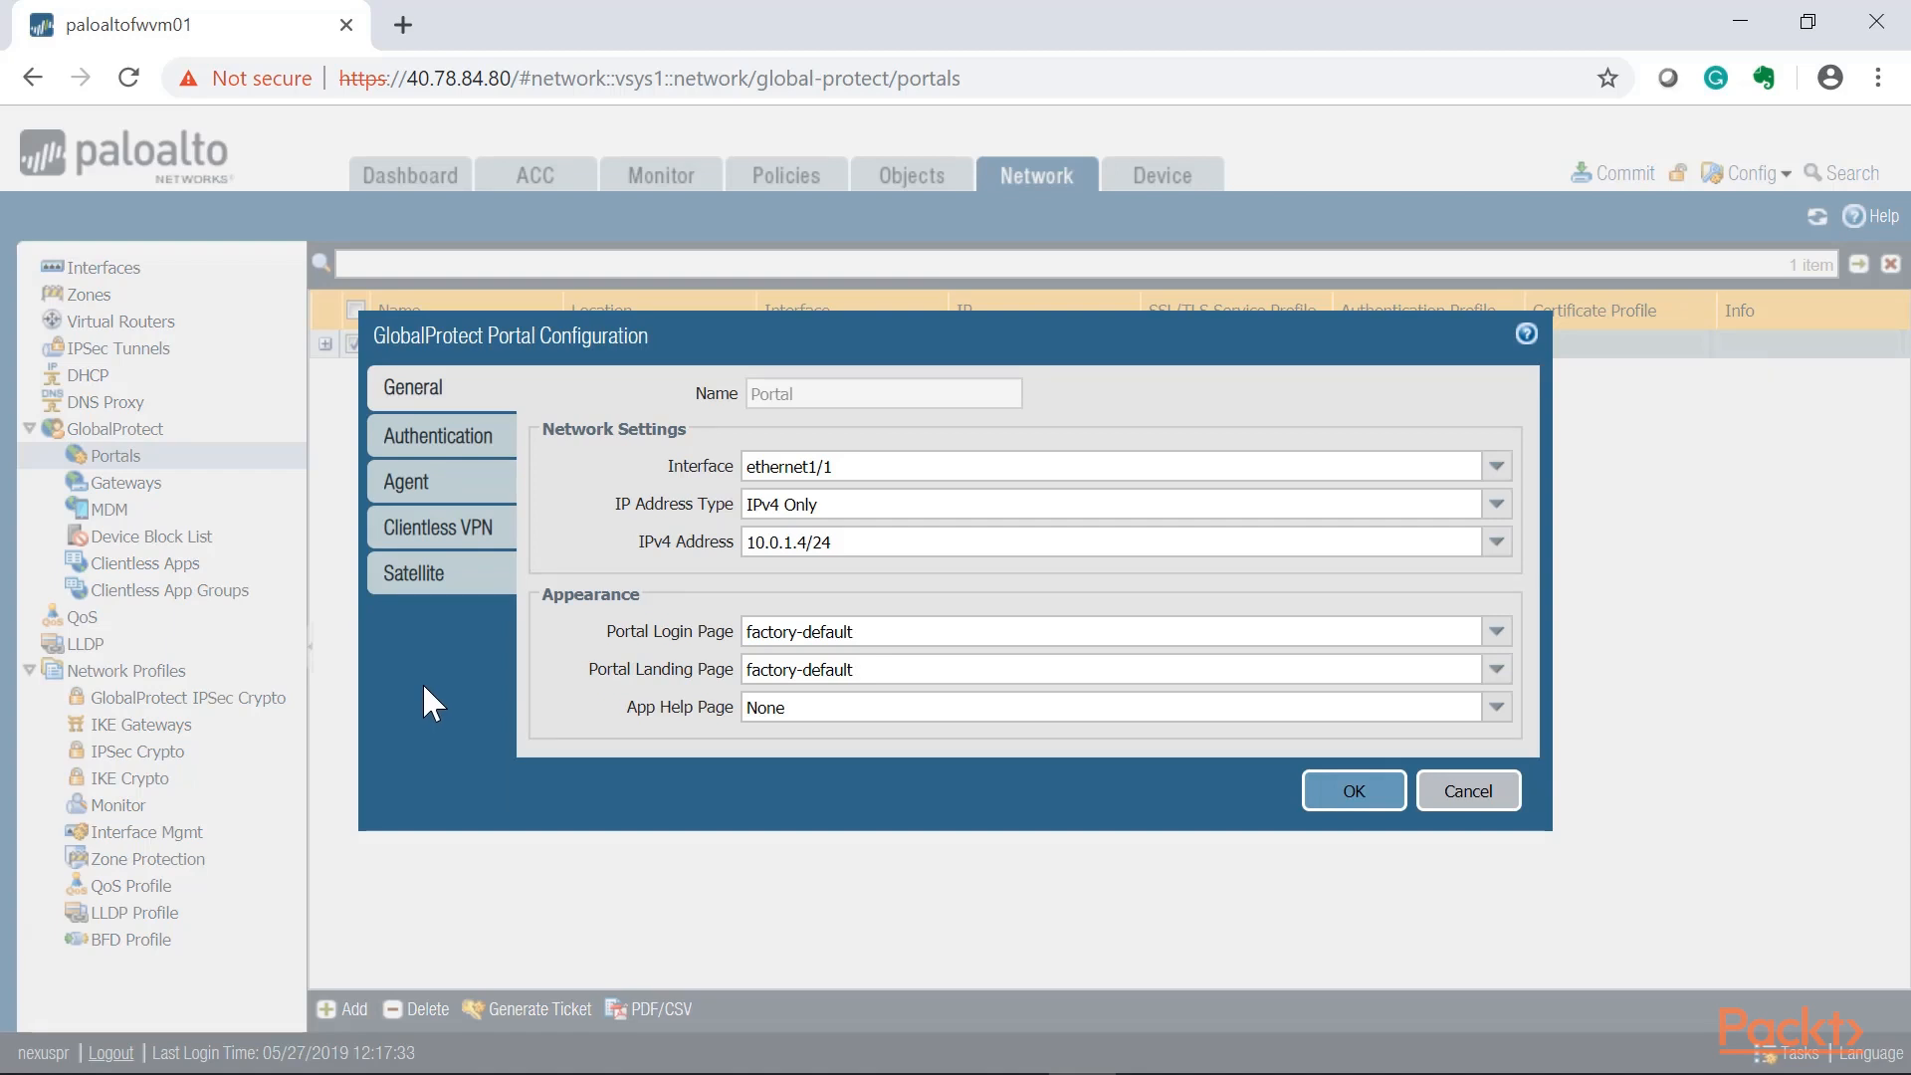
pyautogui.click(412, 435)
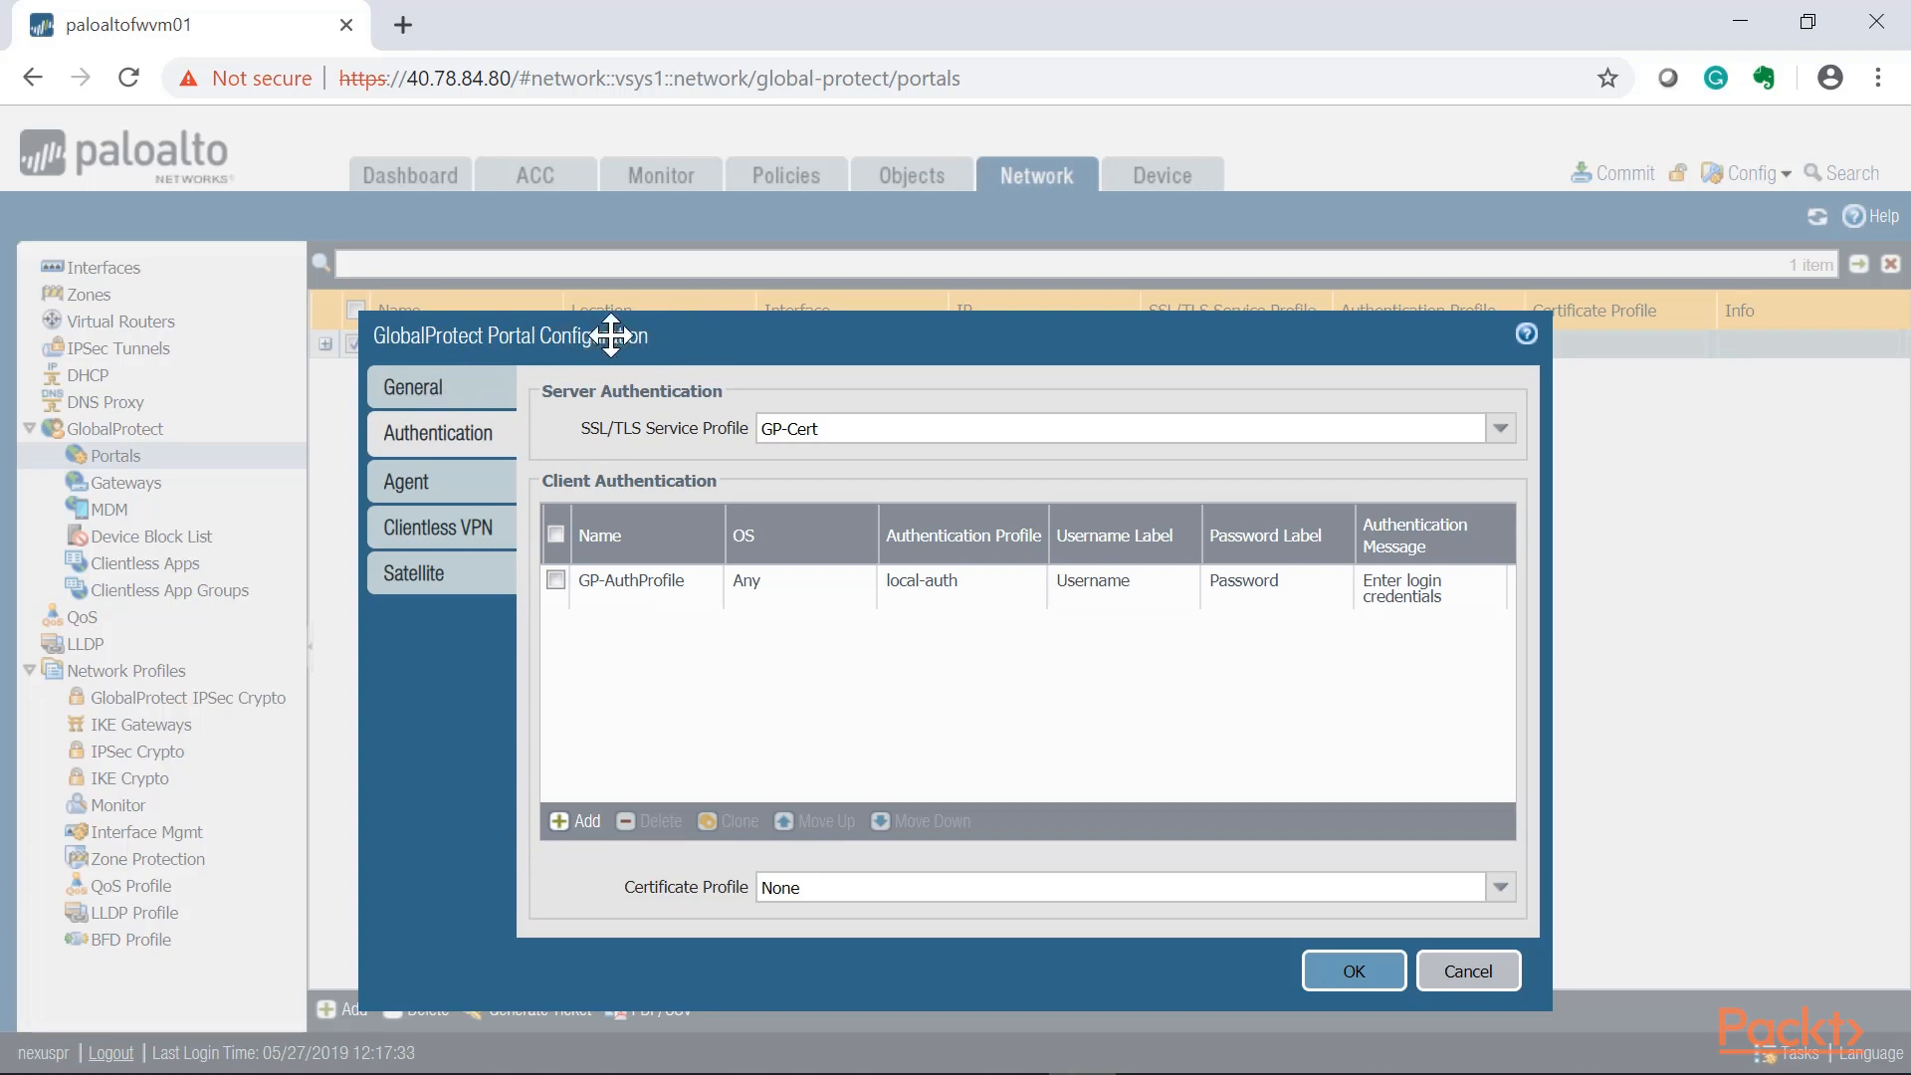
pyautogui.click(630, 592)
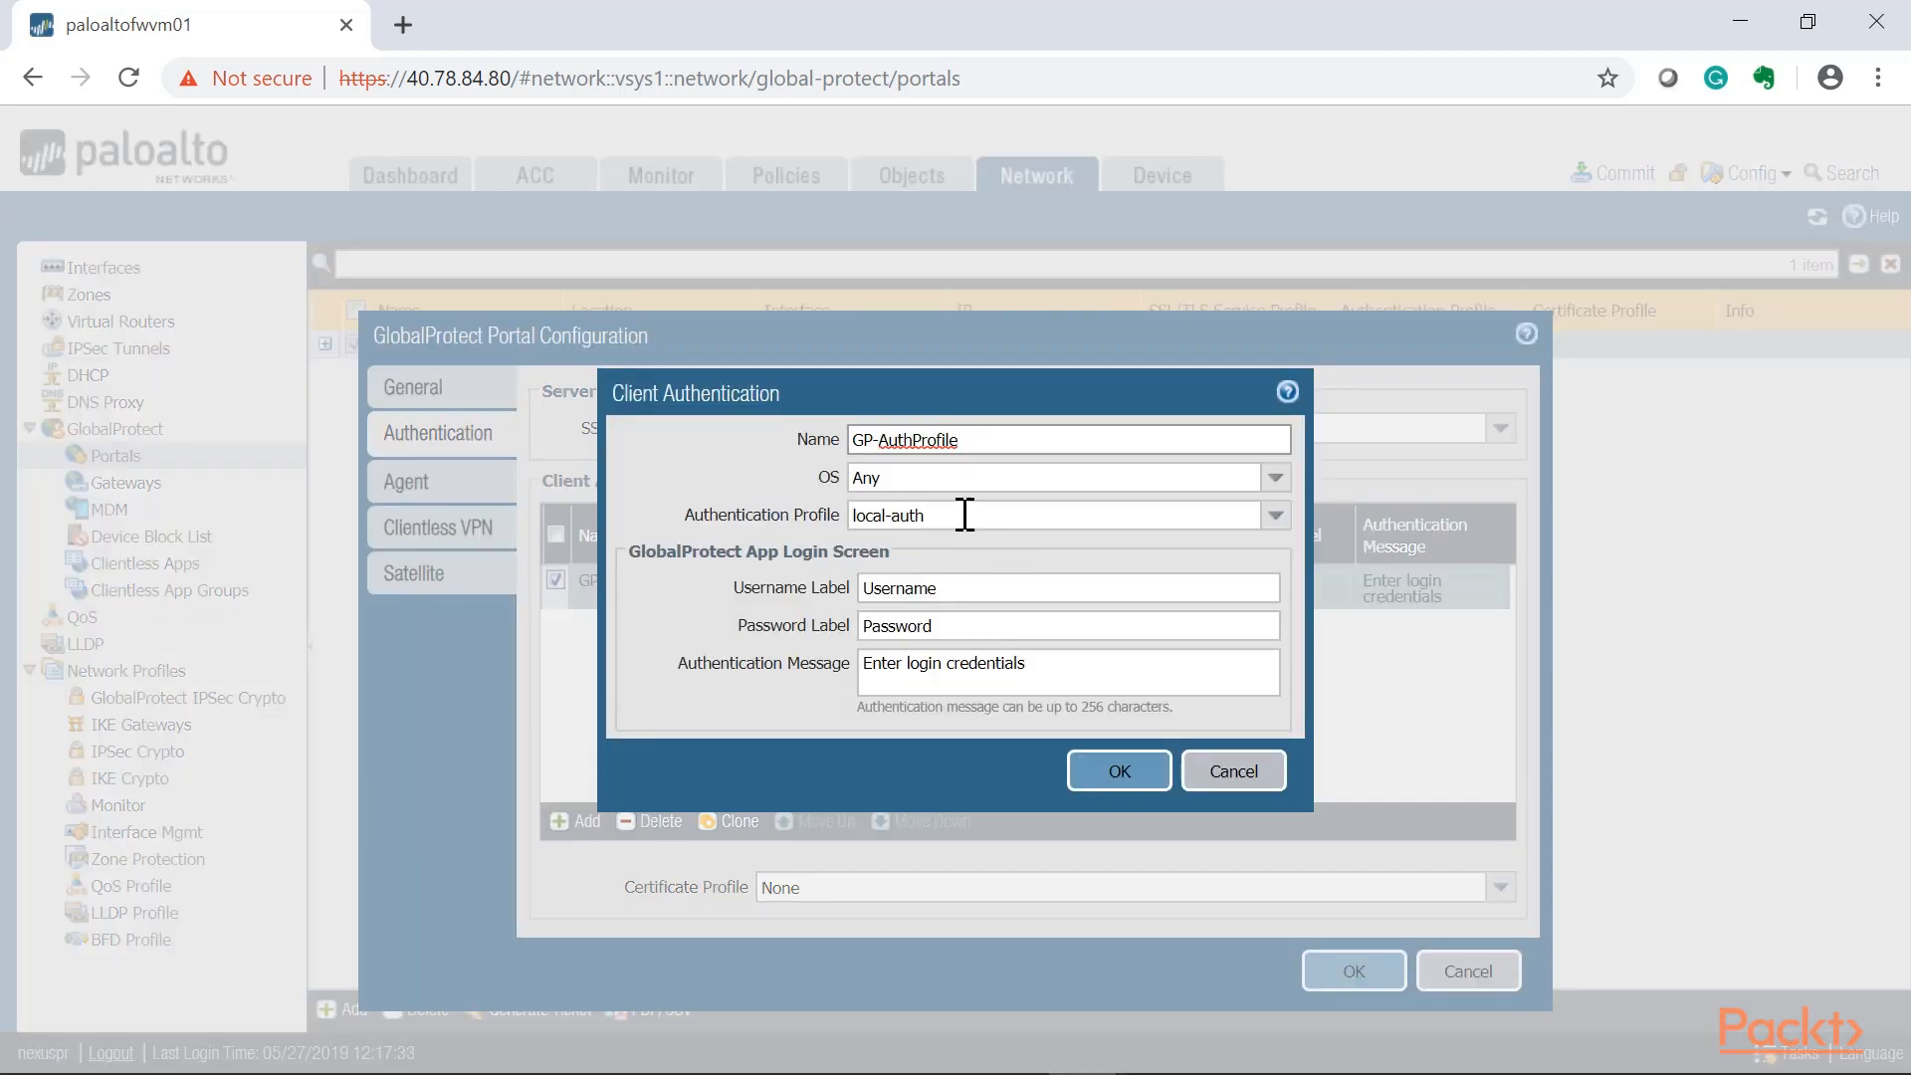
pyautogui.click(1248, 774)
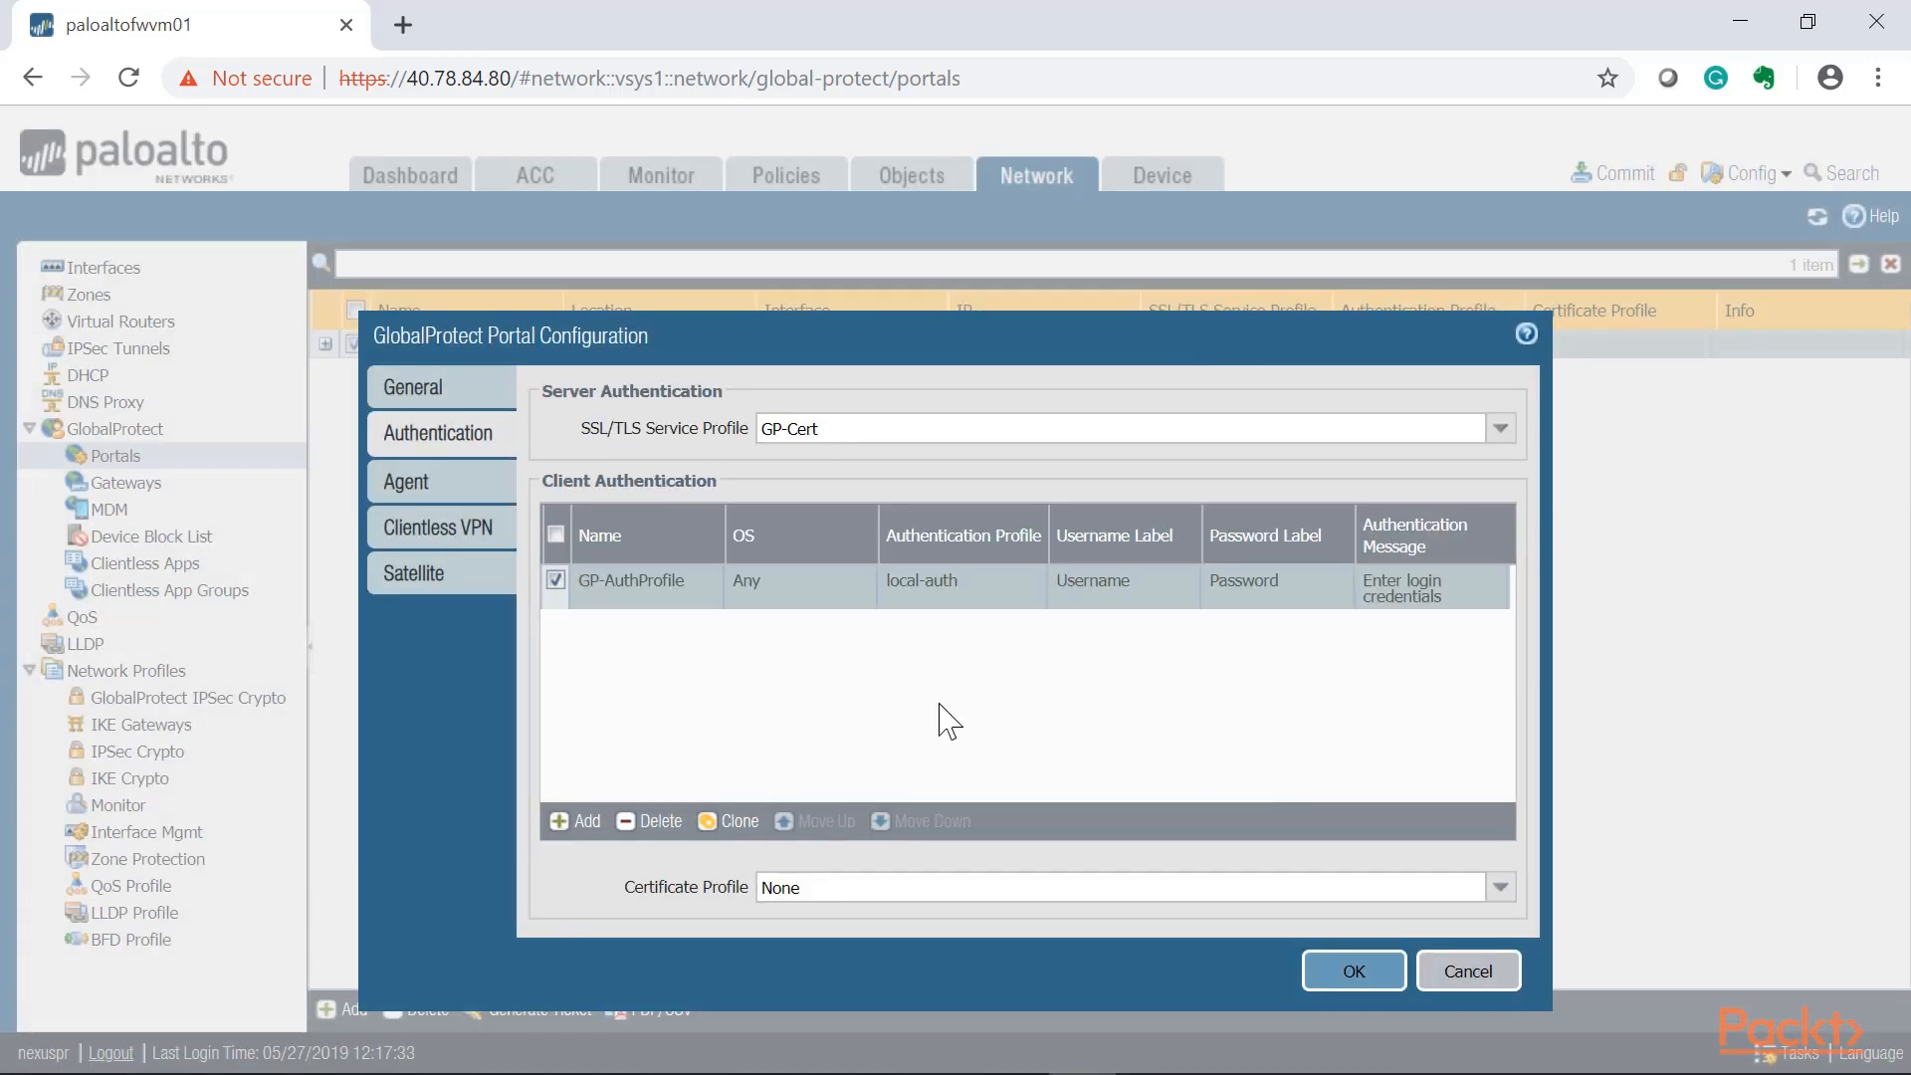
# Add an agent config named Gateway-Auth to the portal, keeping its client certificate set to None.
pyautogui.click(404, 483)
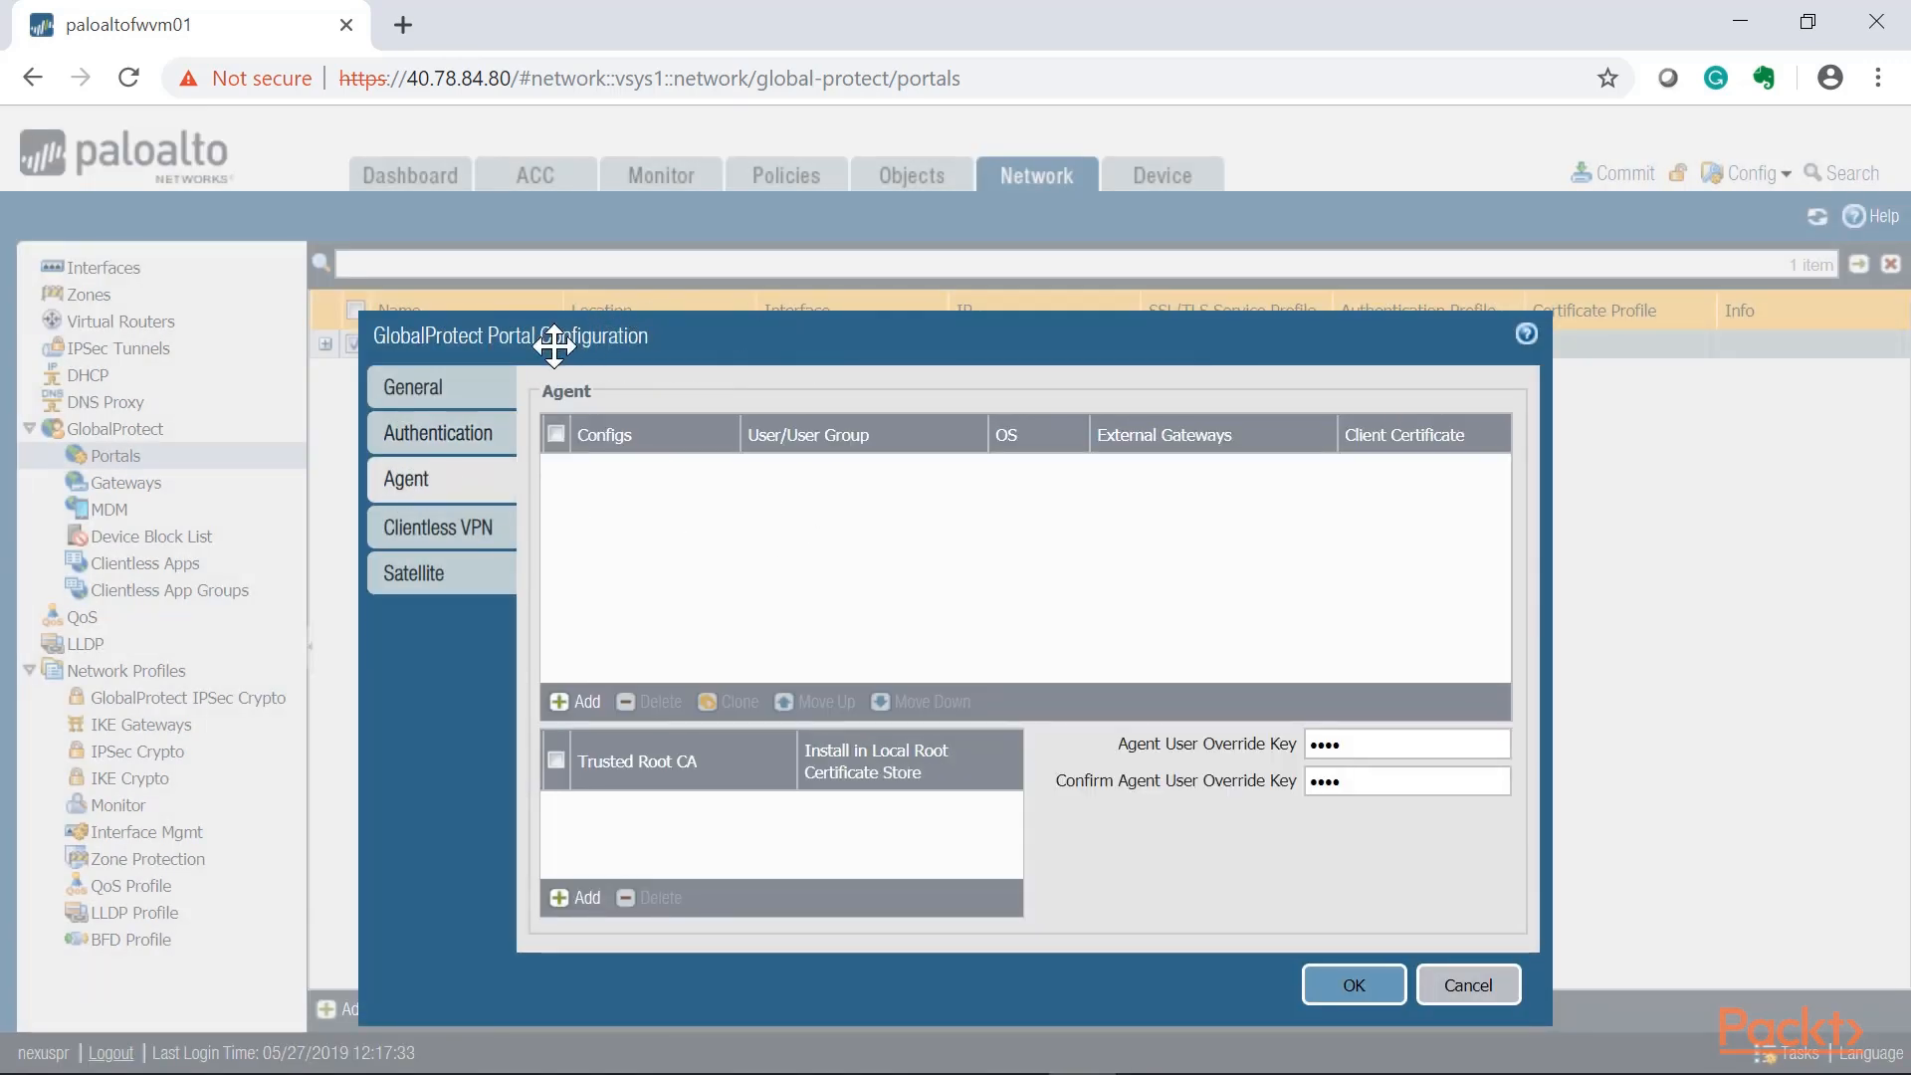
pyautogui.moveTo(633, 339); pyautogui.dragTo(635, 389)
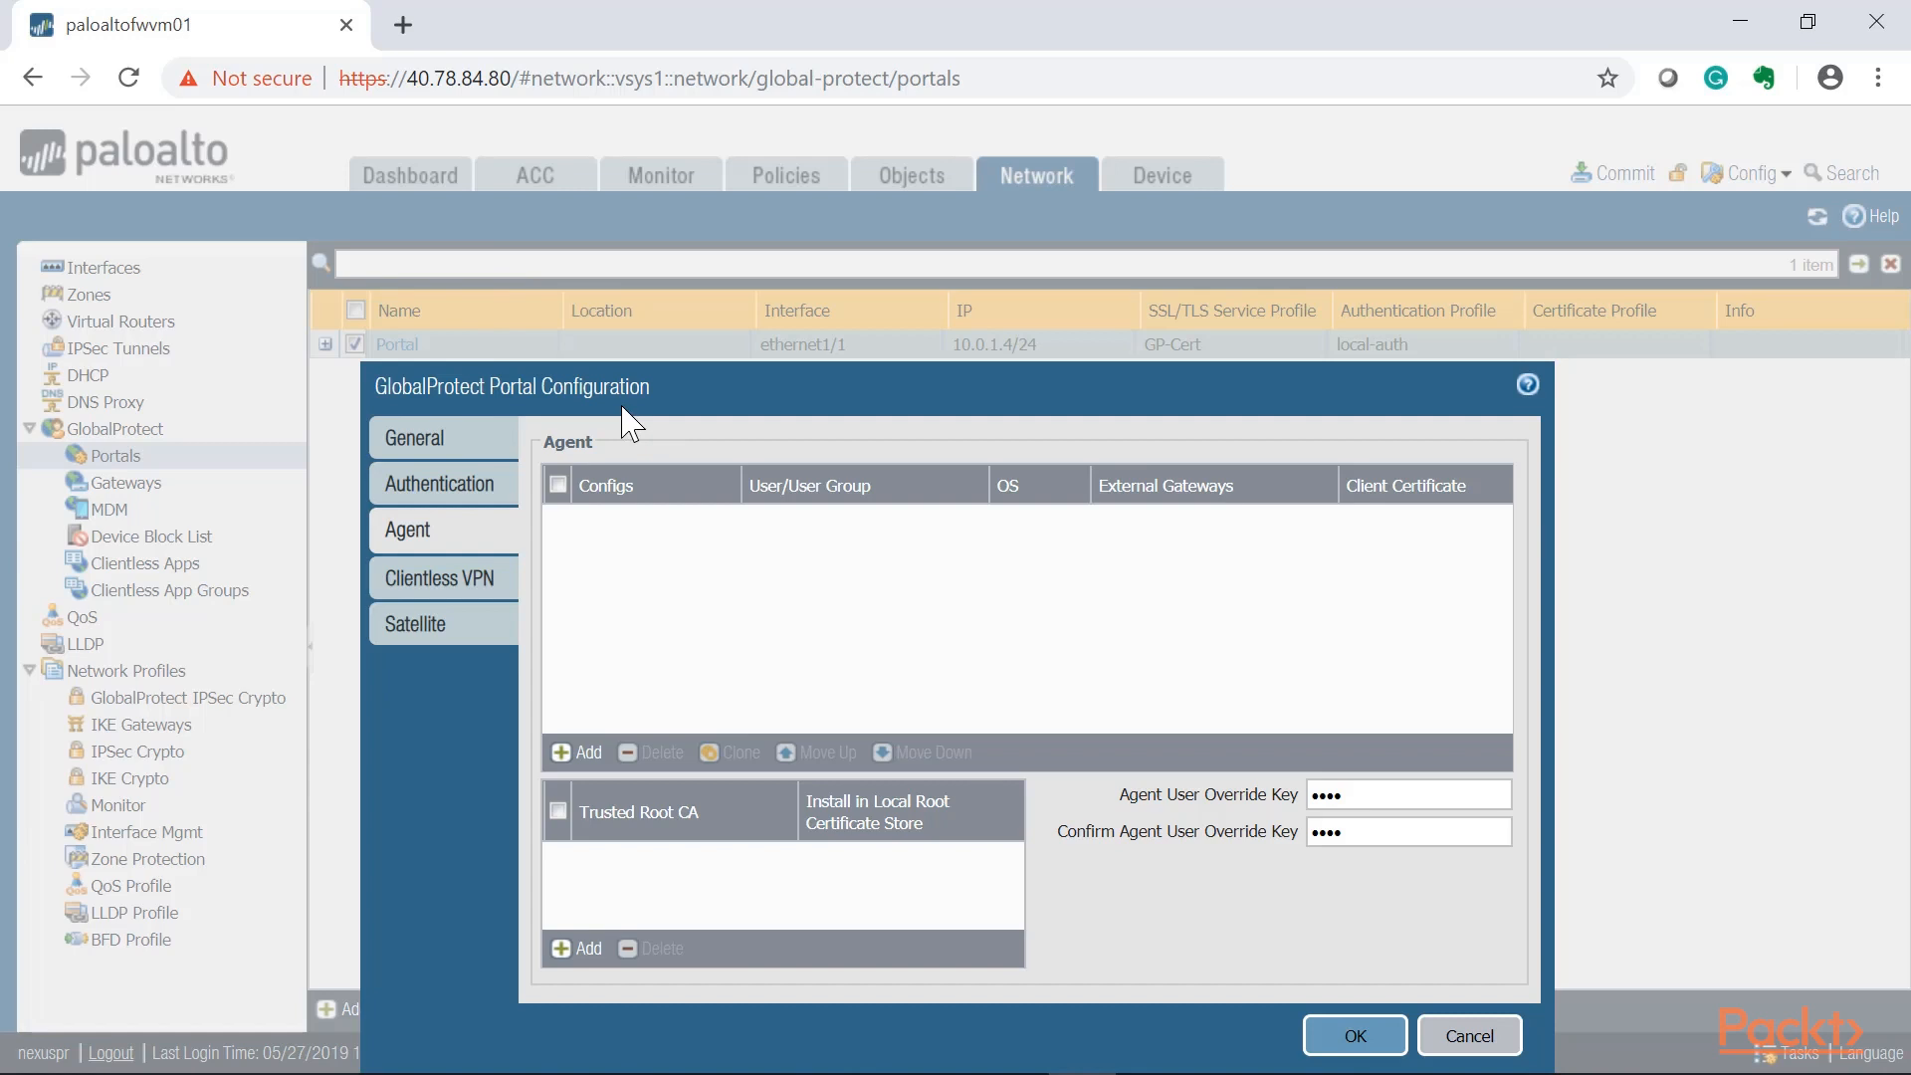
pyautogui.click(562, 753)
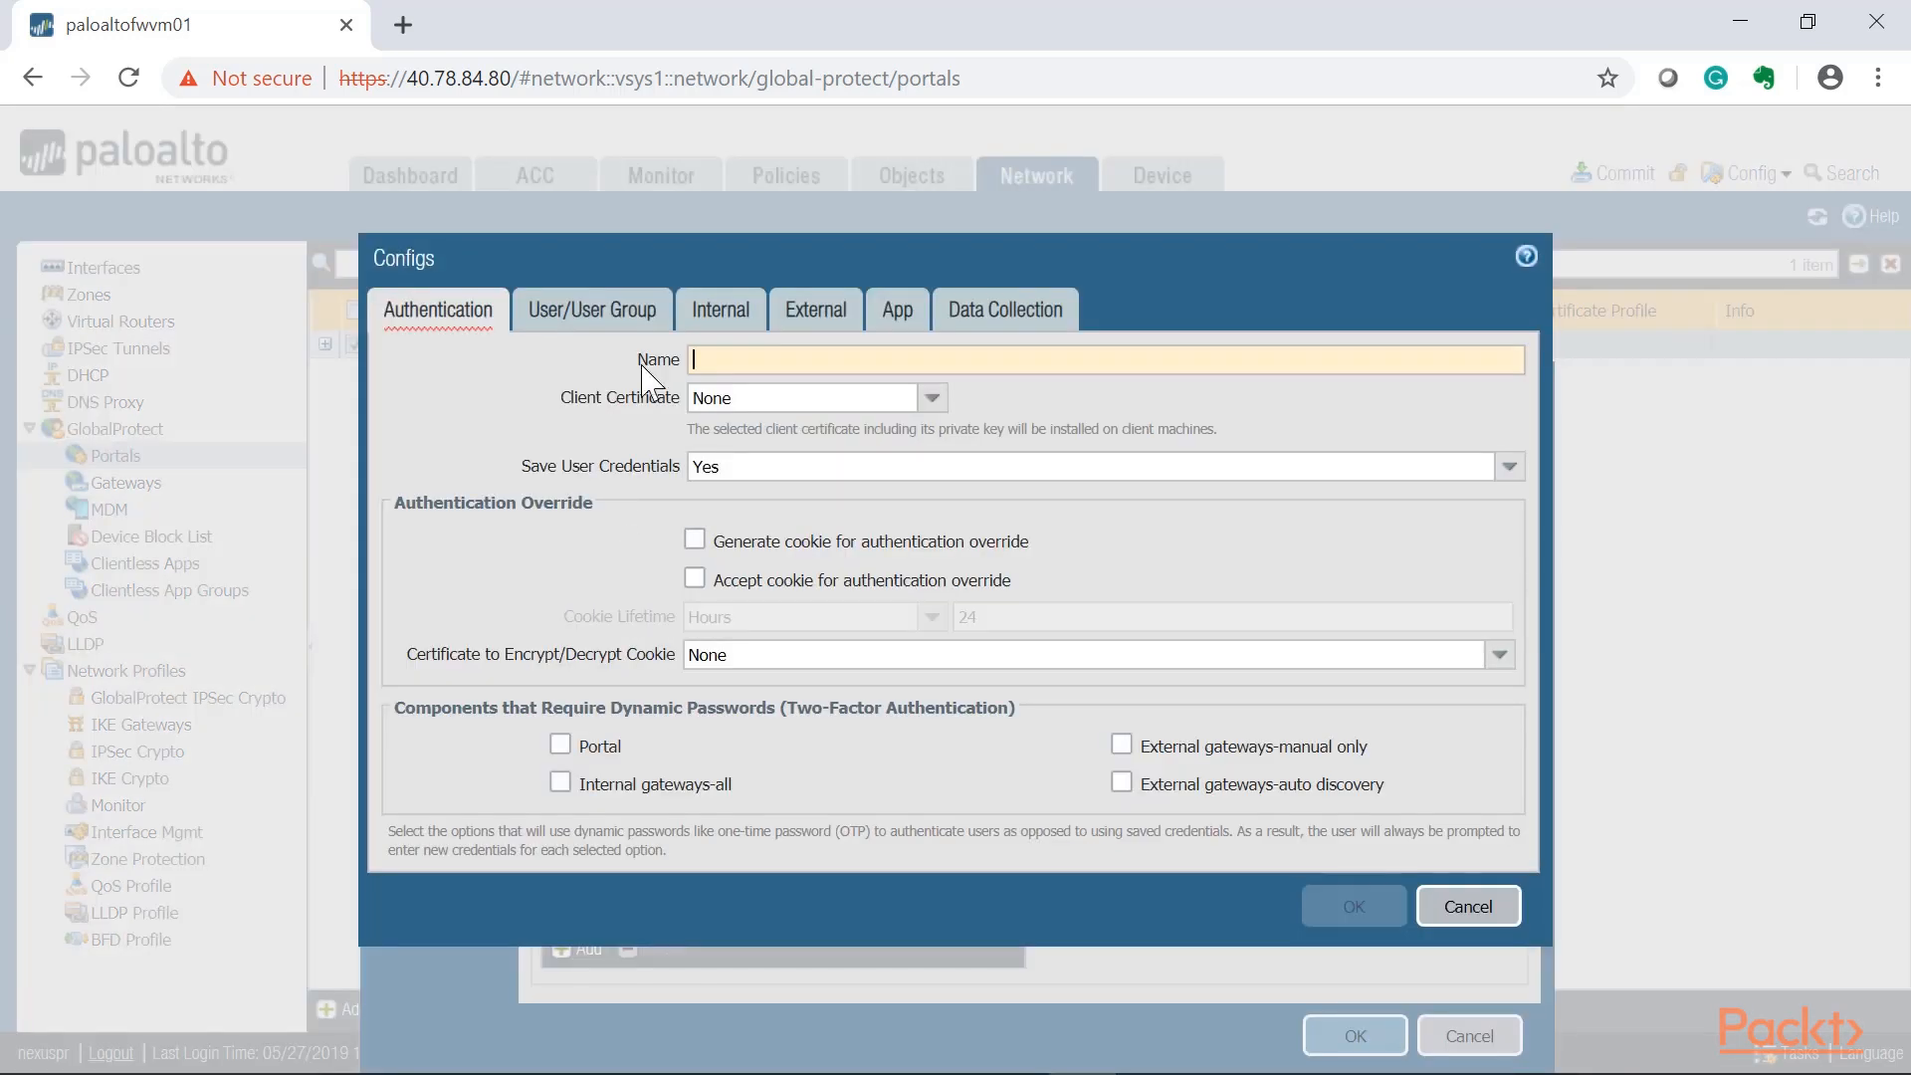
pyautogui.click(793, 349)
pyautogui.write('Gateway-Auth')
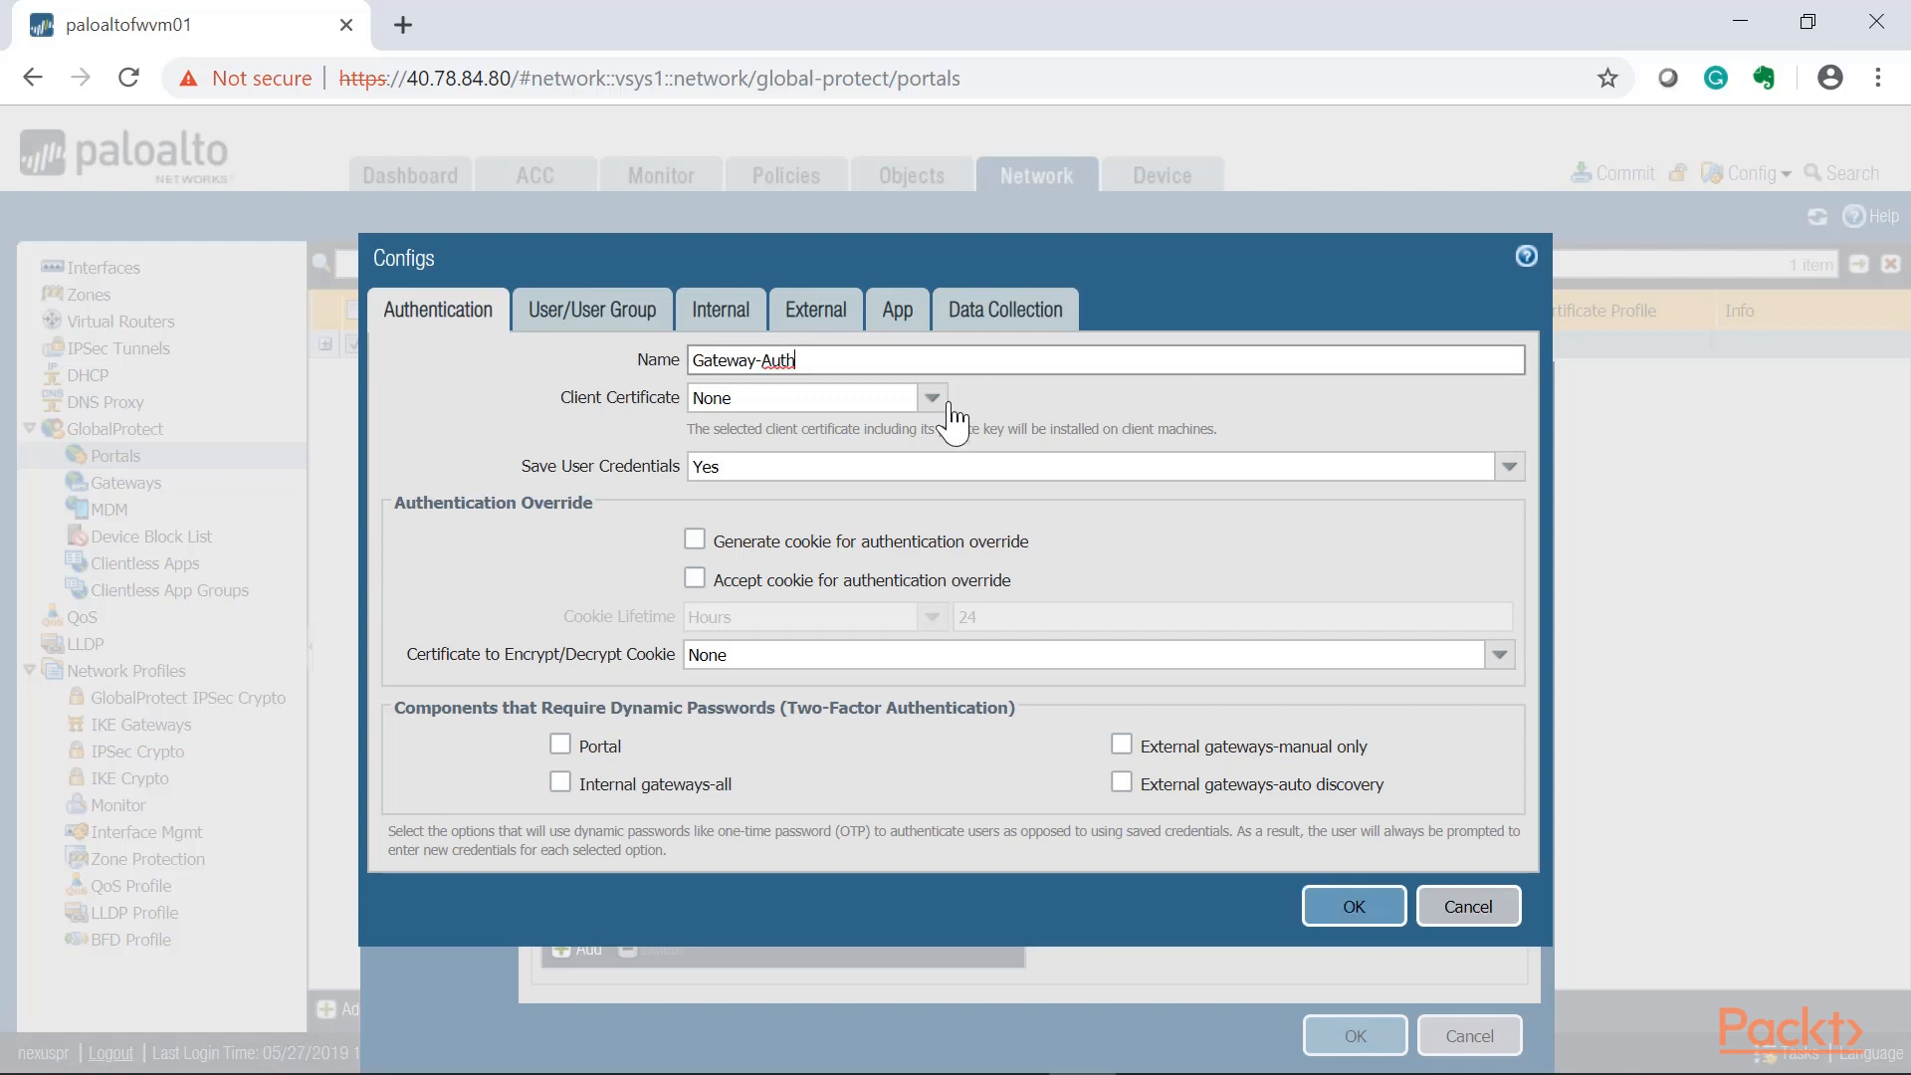
pyautogui.click(965, 401)
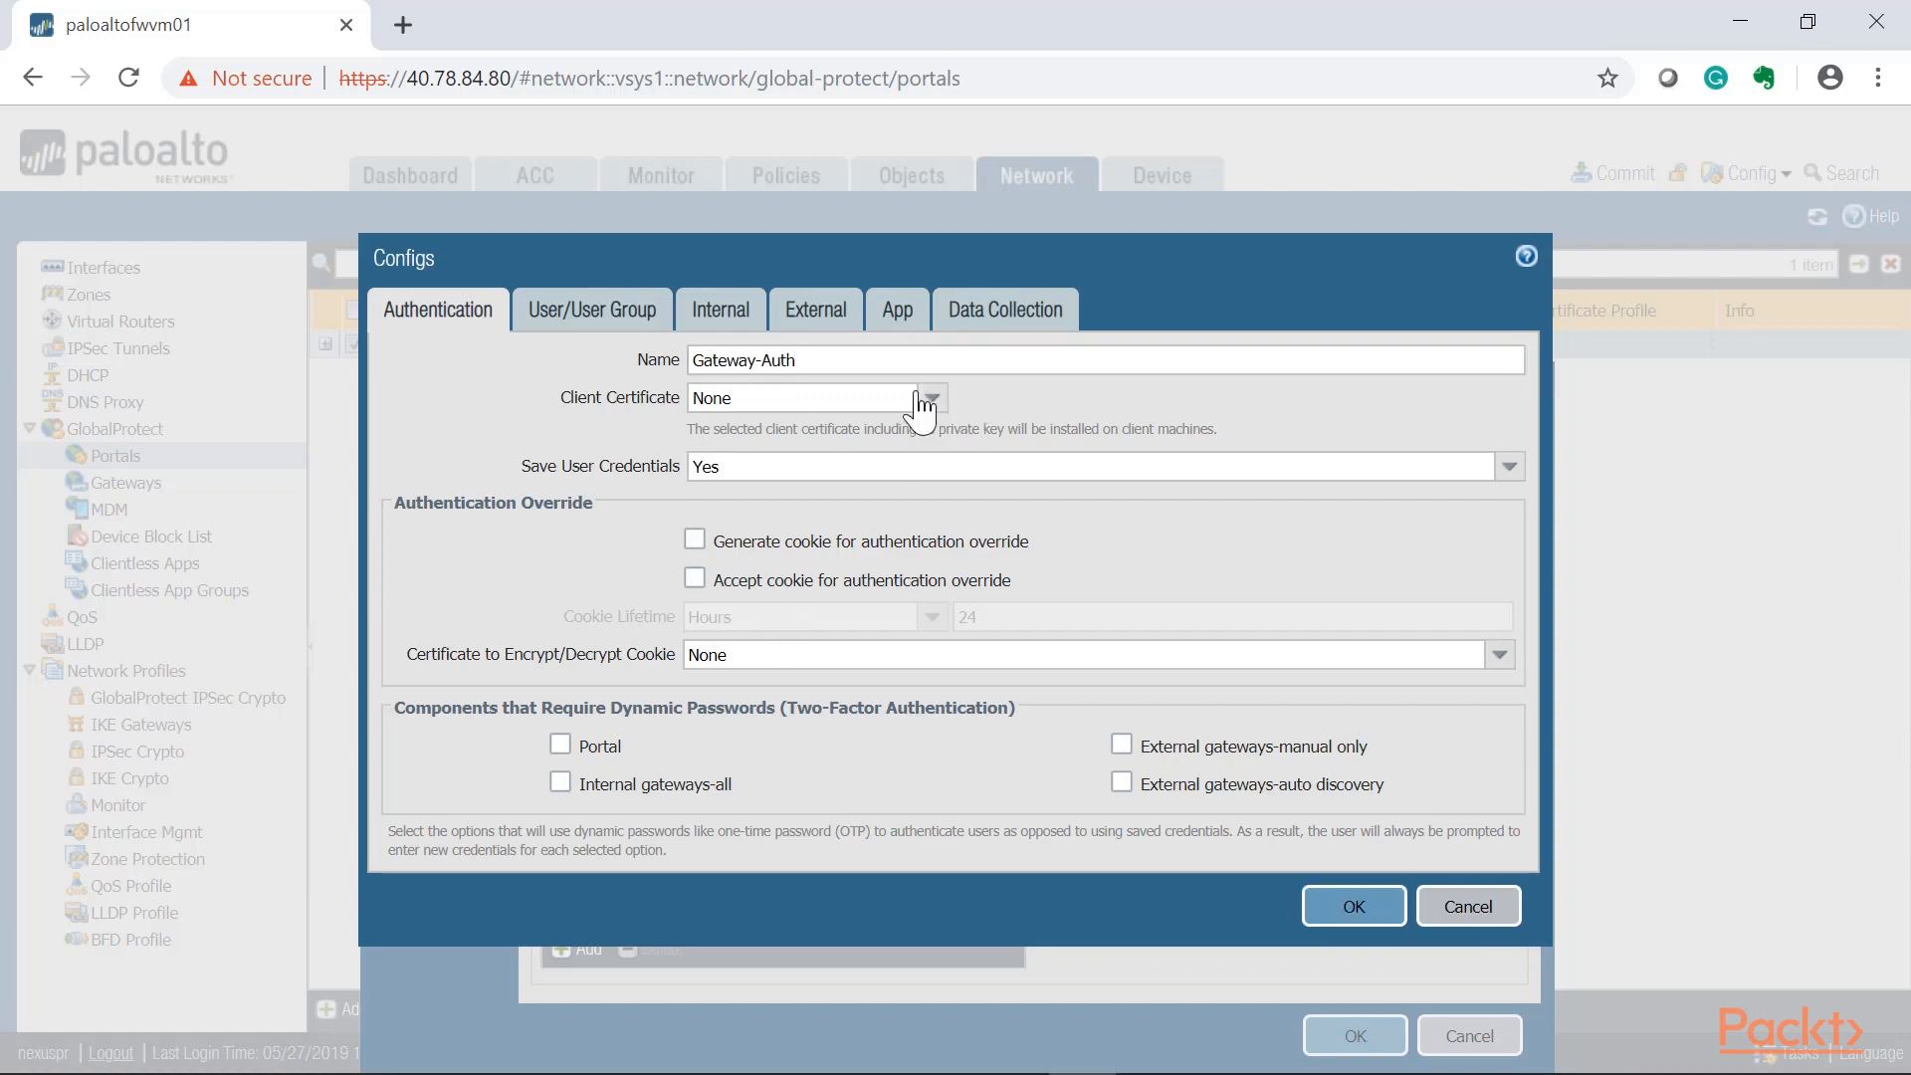
pyautogui.click(926, 402)
pyautogui.click(931, 402)
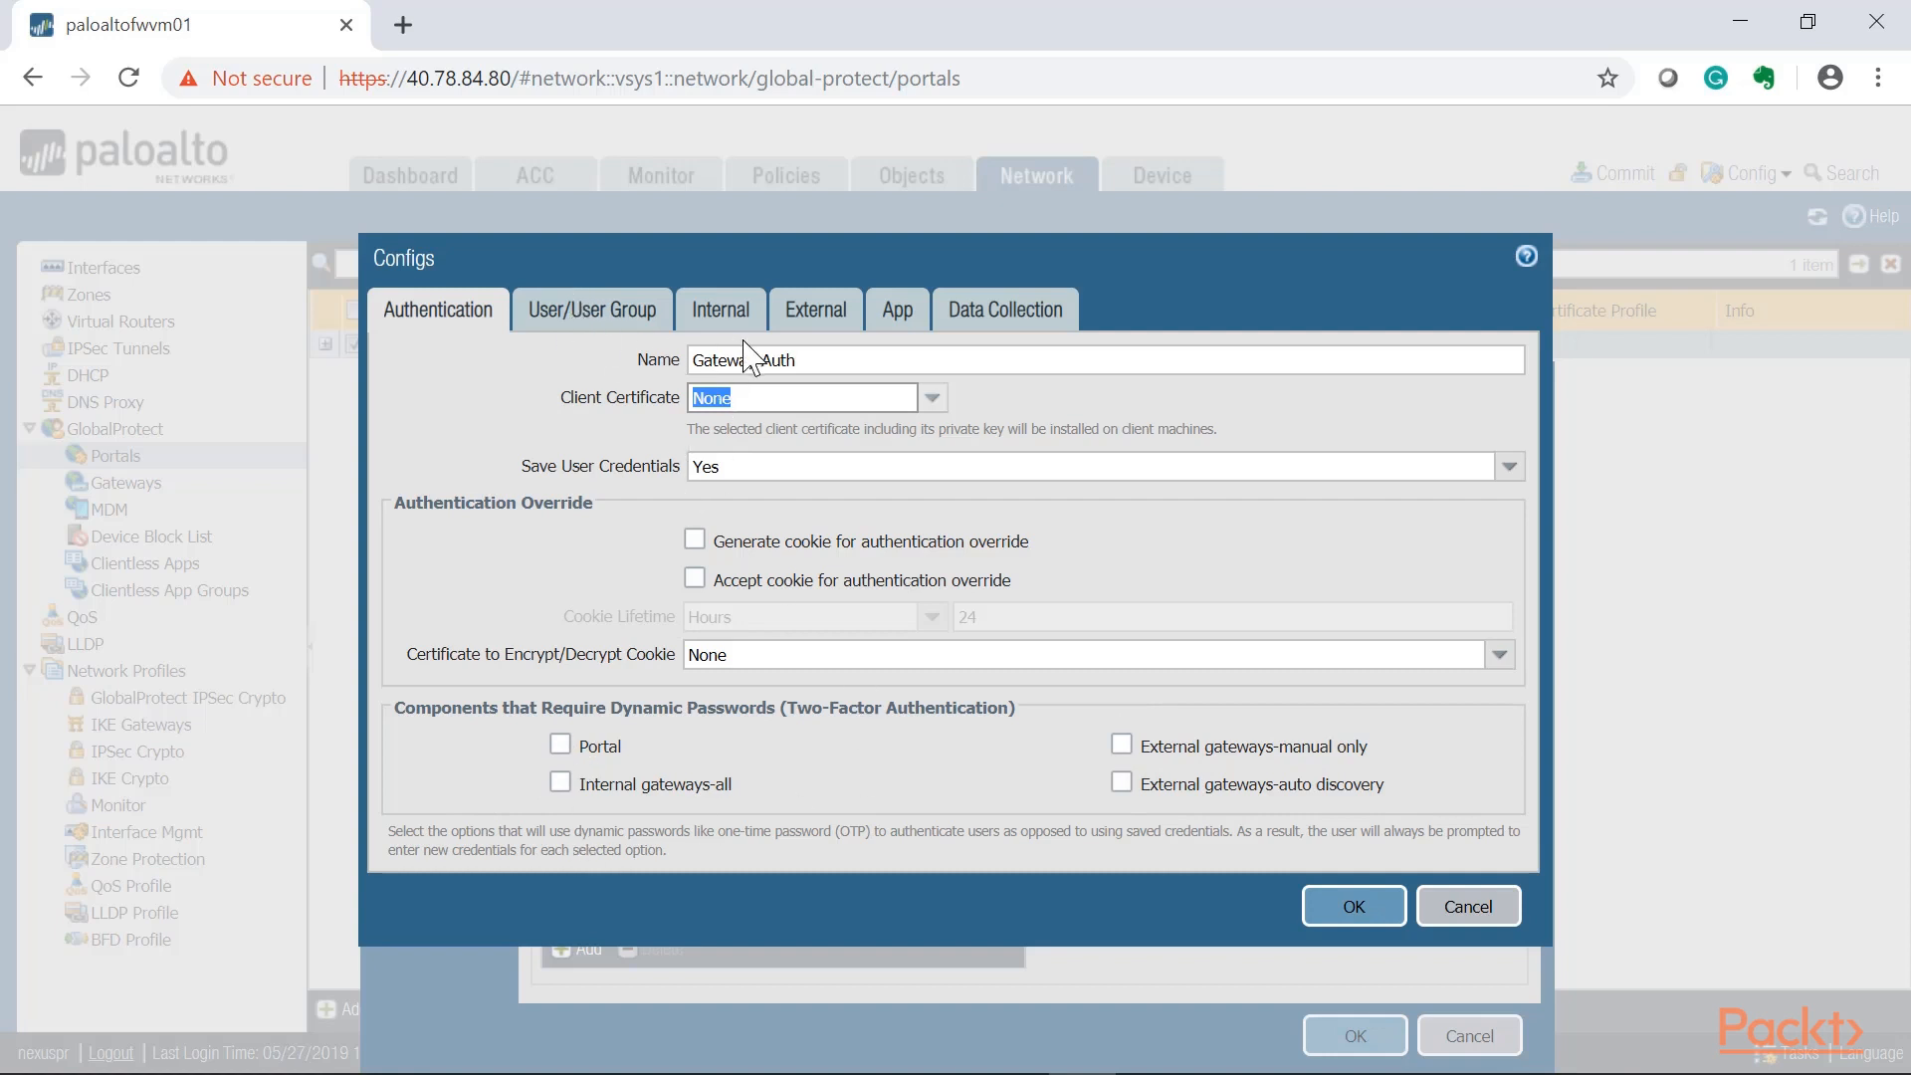
# Add an external gateway named GlobalProtect Gateway IP to the agent config, addressed by IP with IPv4 40.78.62.86.
pyautogui.click(583, 315)
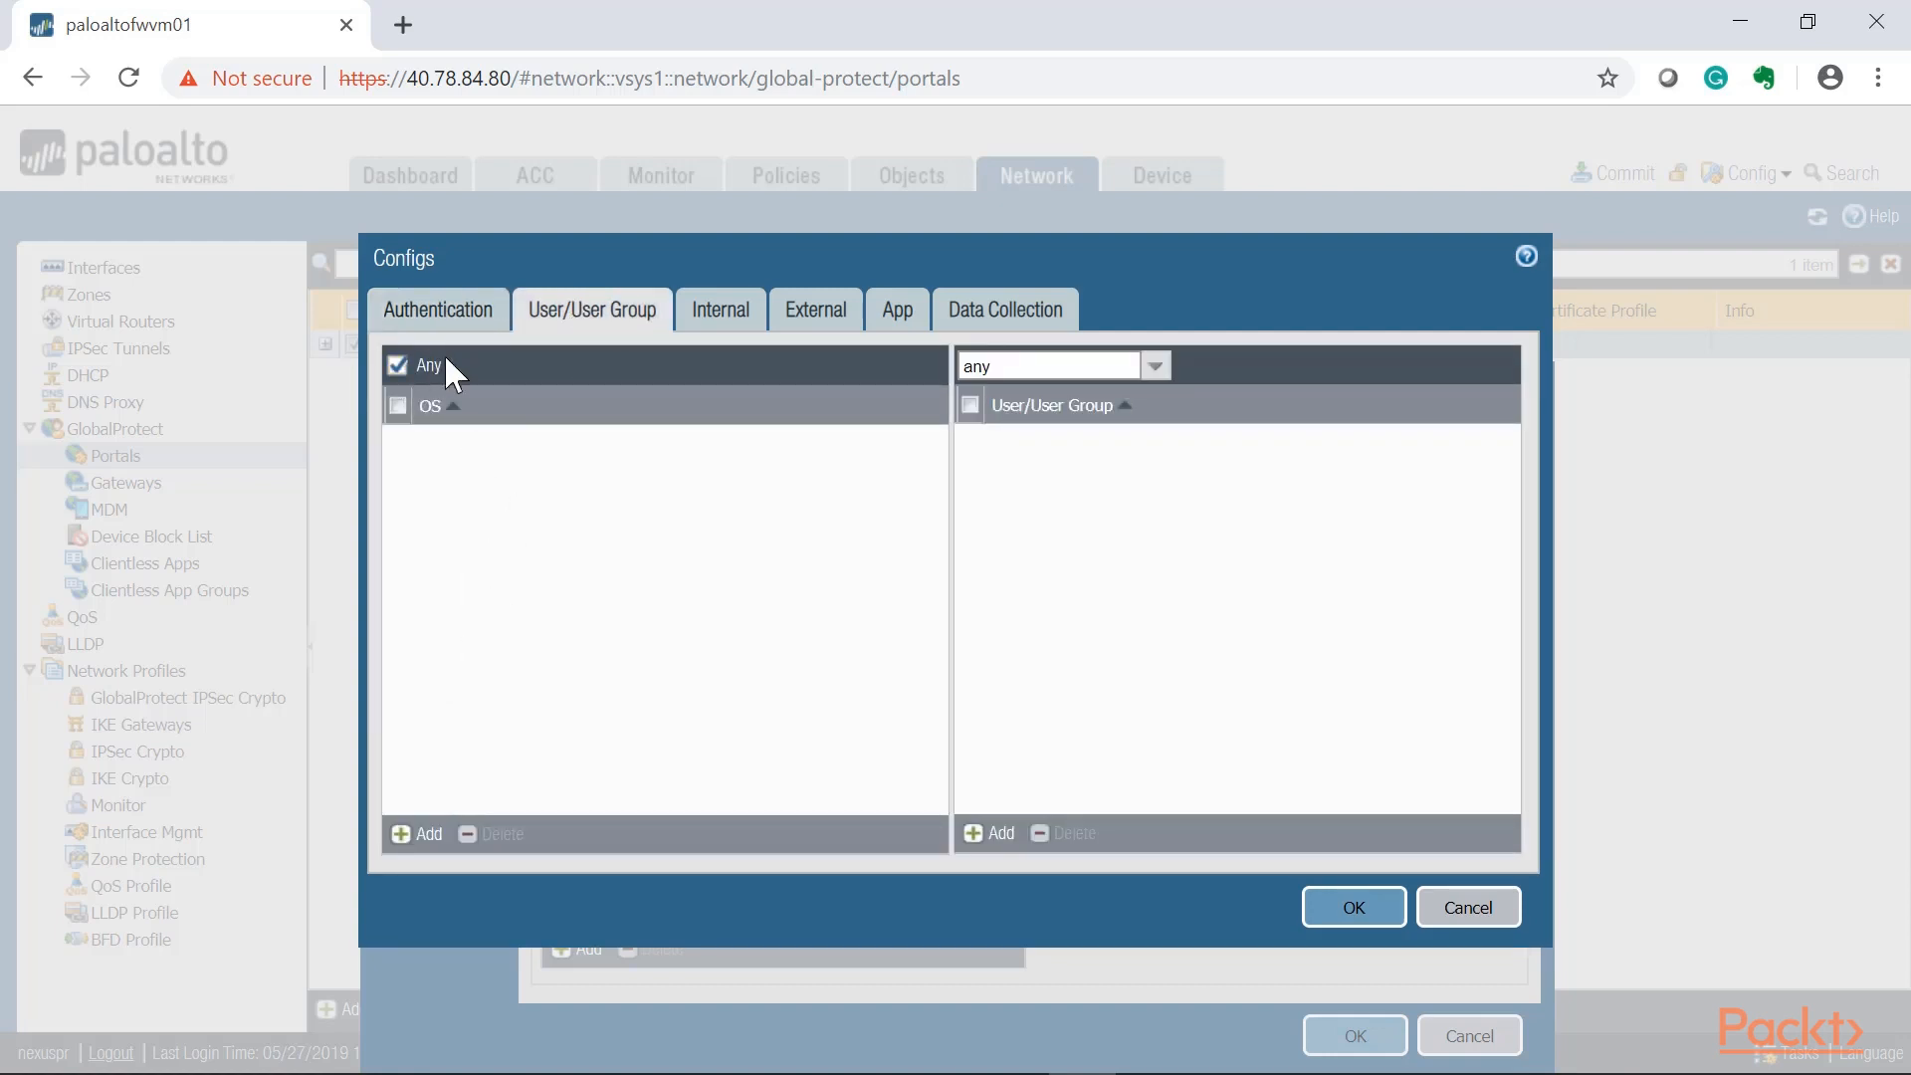
pyautogui.click(715, 316)
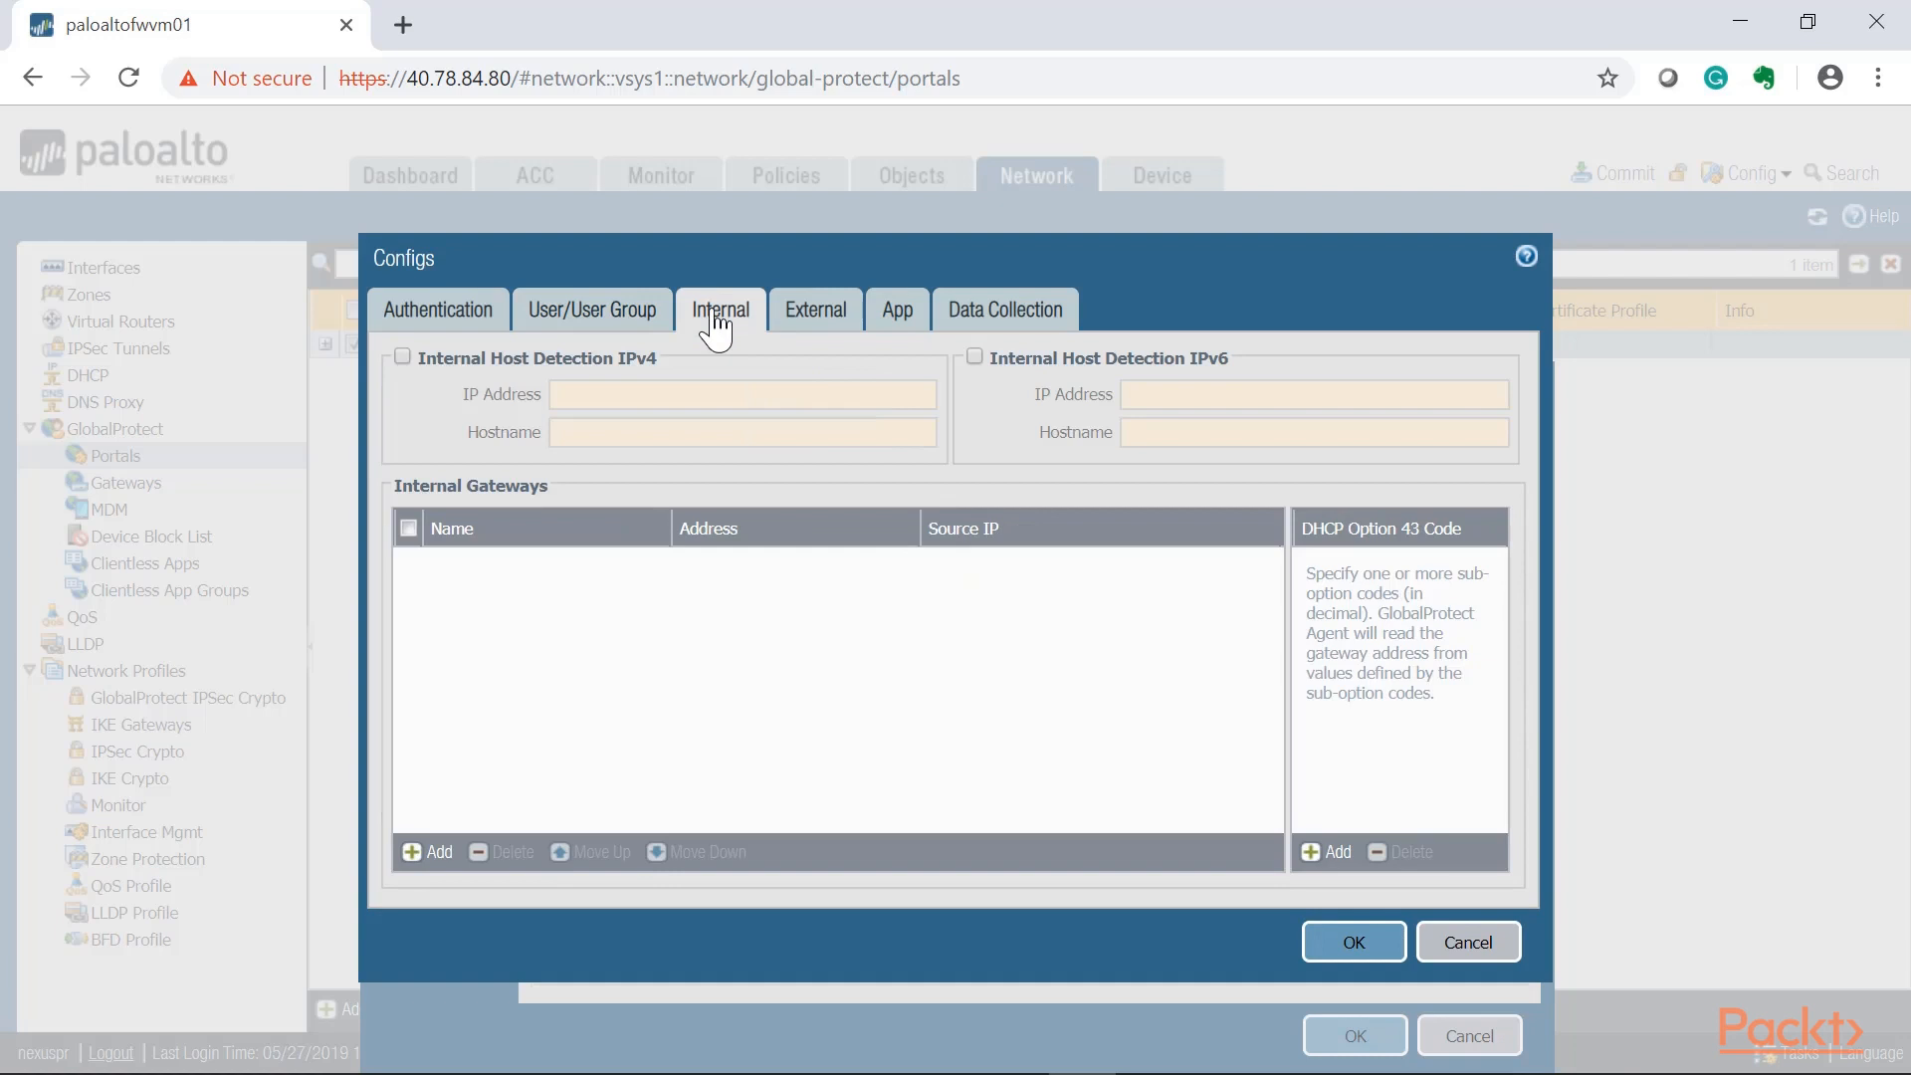
pyautogui.click(808, 316)
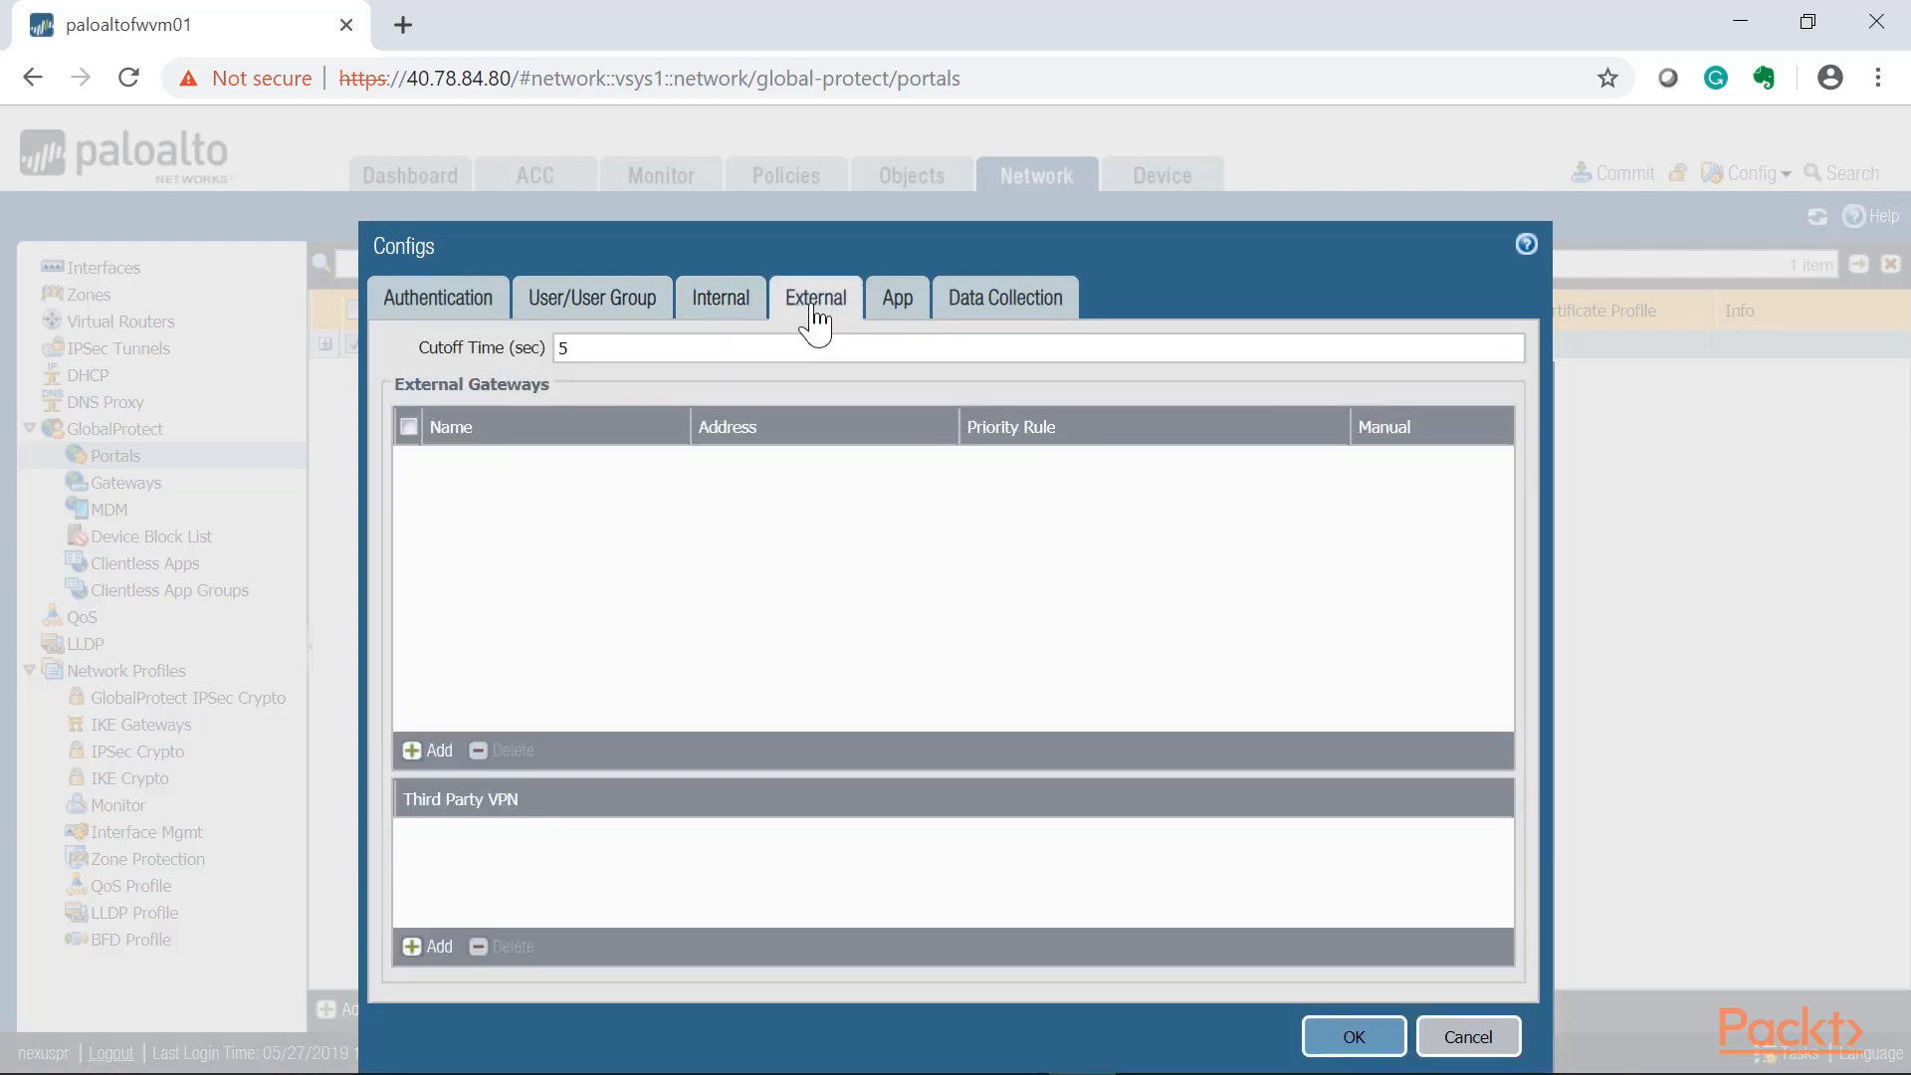
pyautogui.click(421, 753)
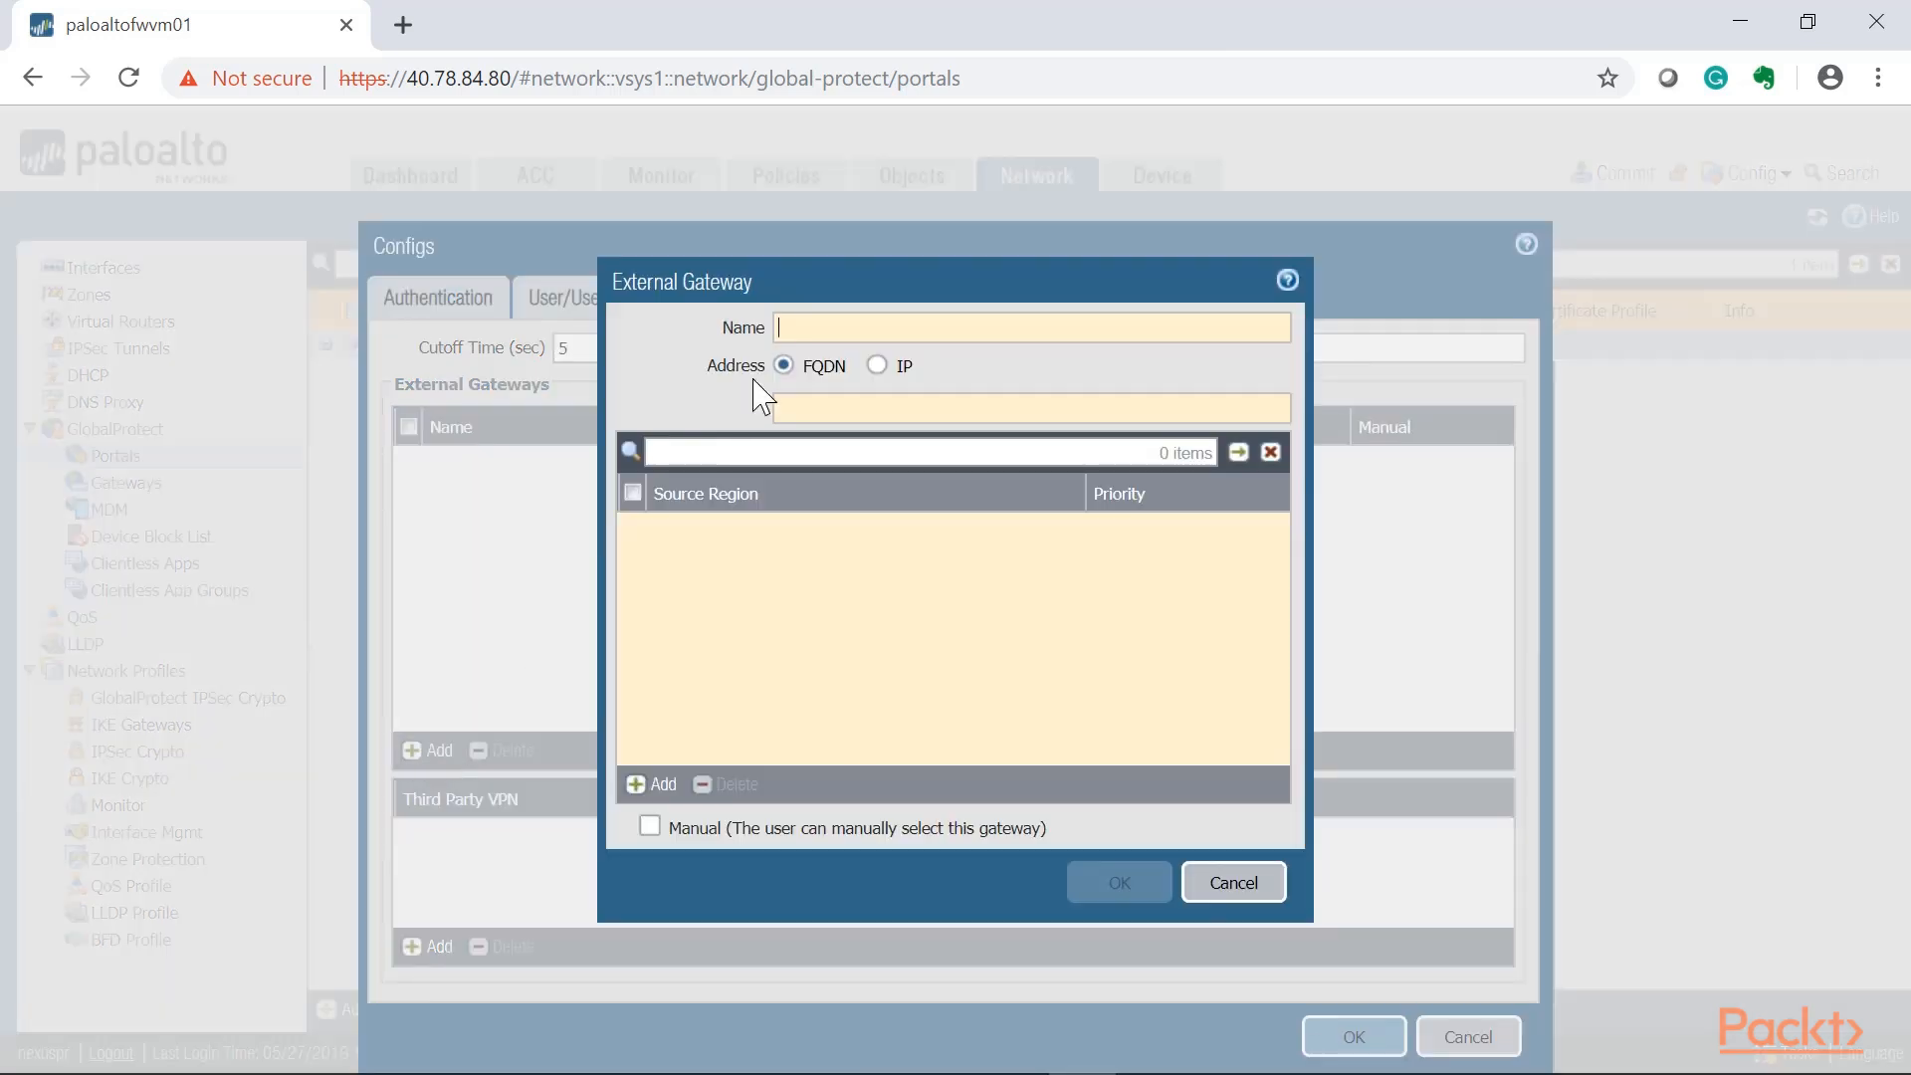
pyautogui.write('G')
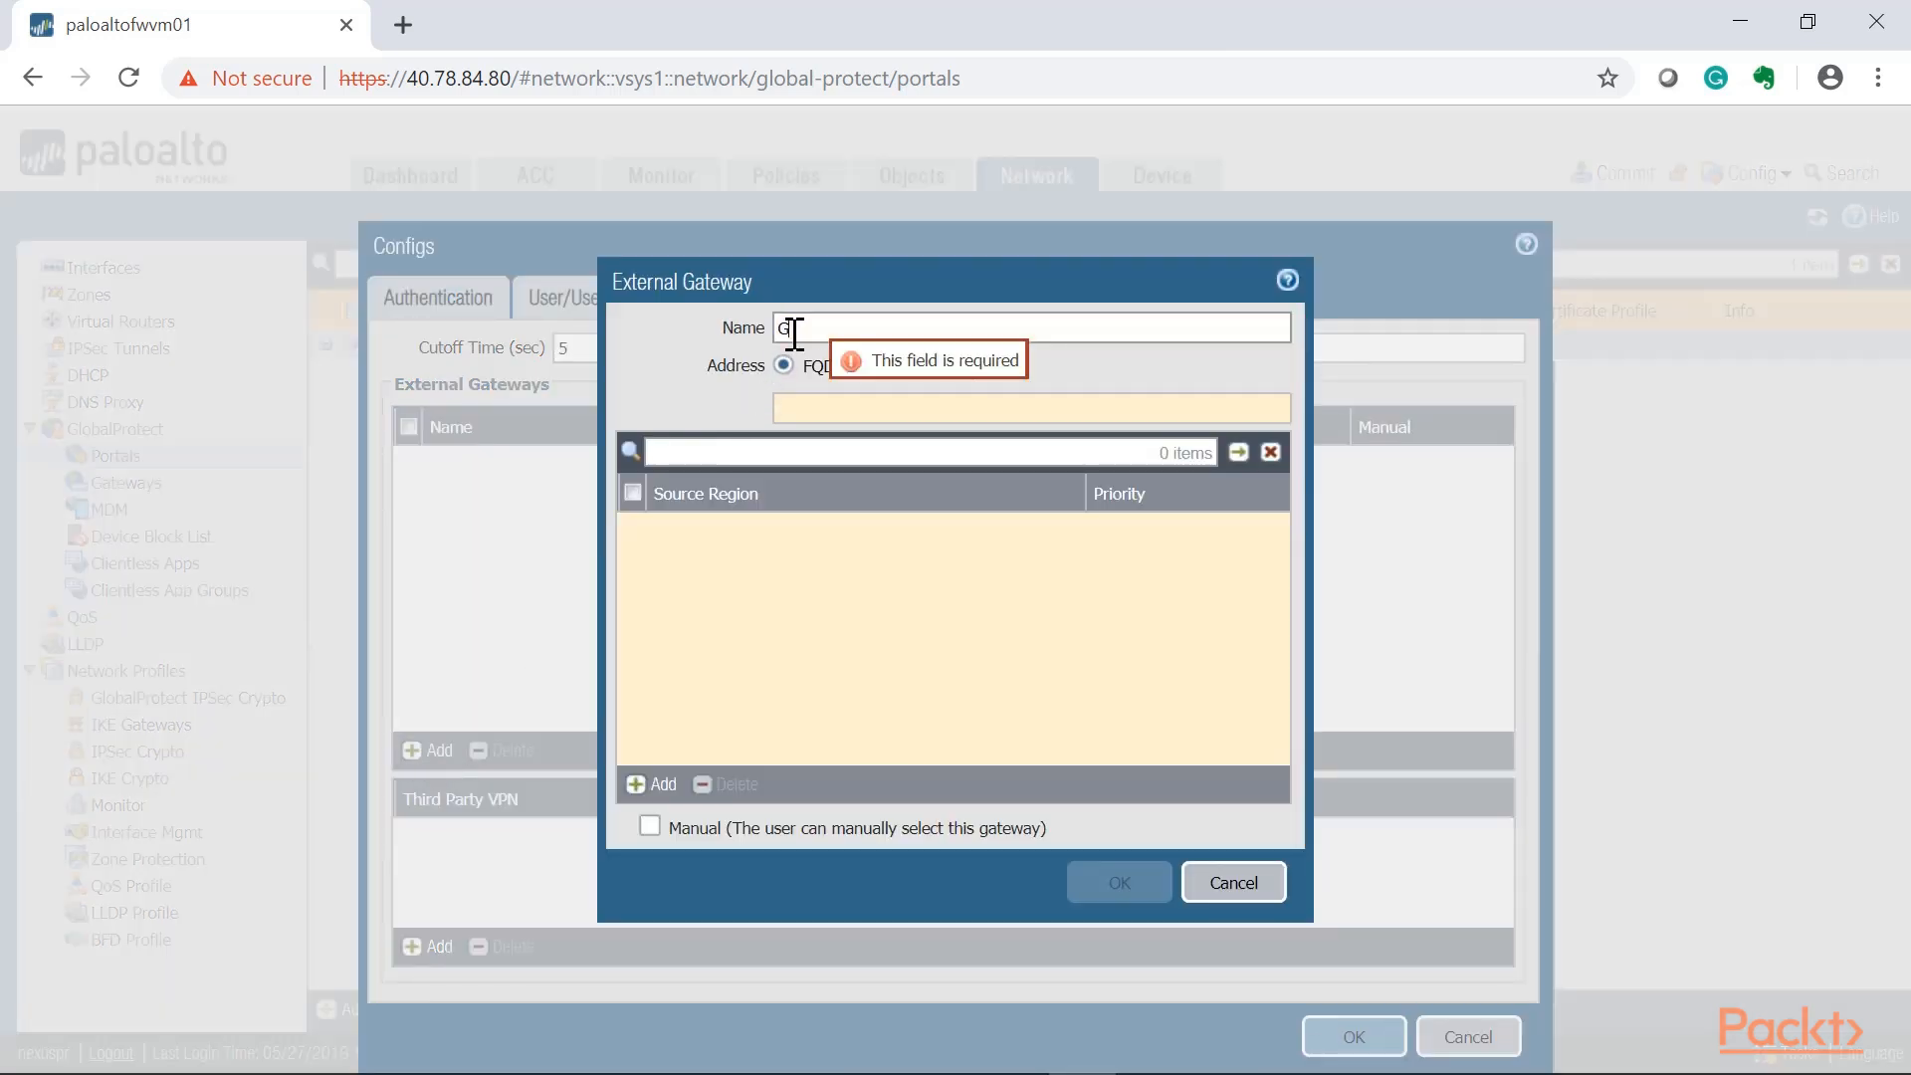
pyautogui.write('lobalProtect Gateway IP')
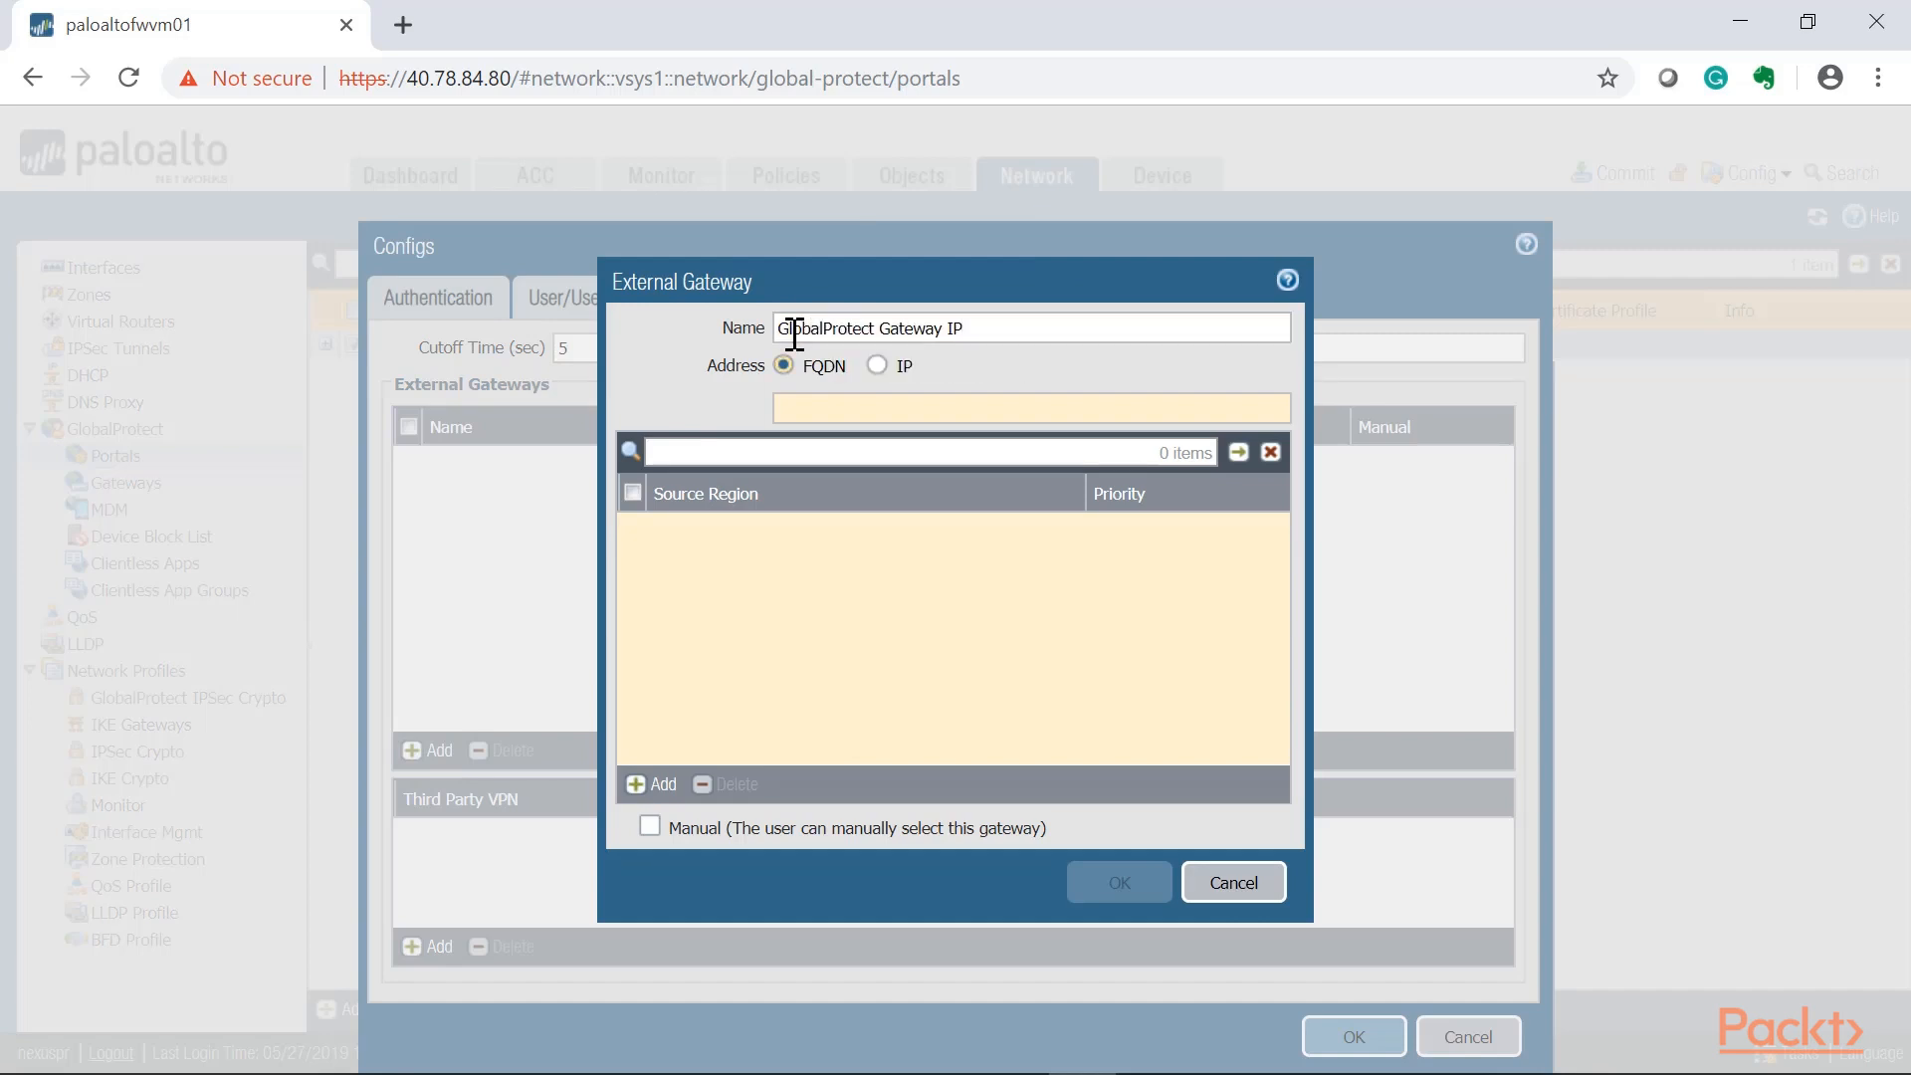
pyautogui.click(876, 365)
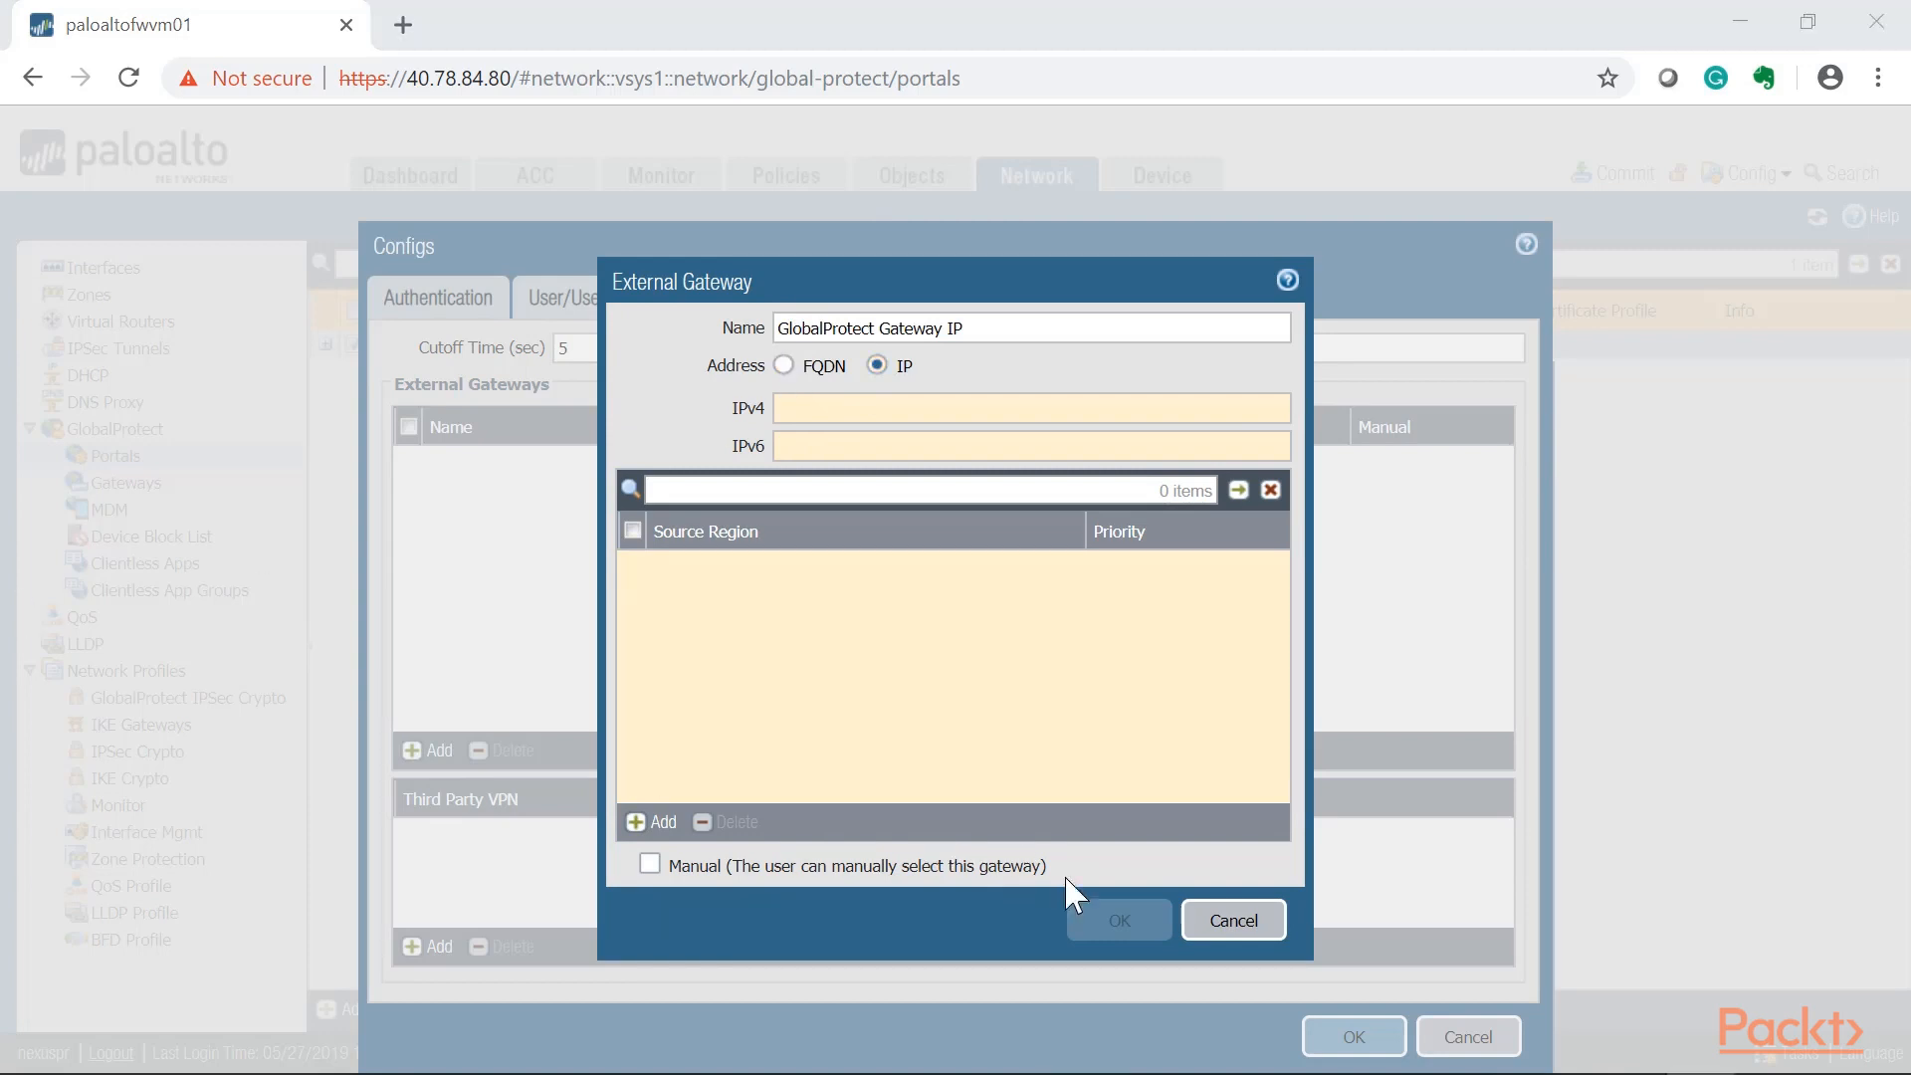
pyautogui.click(918, 408)
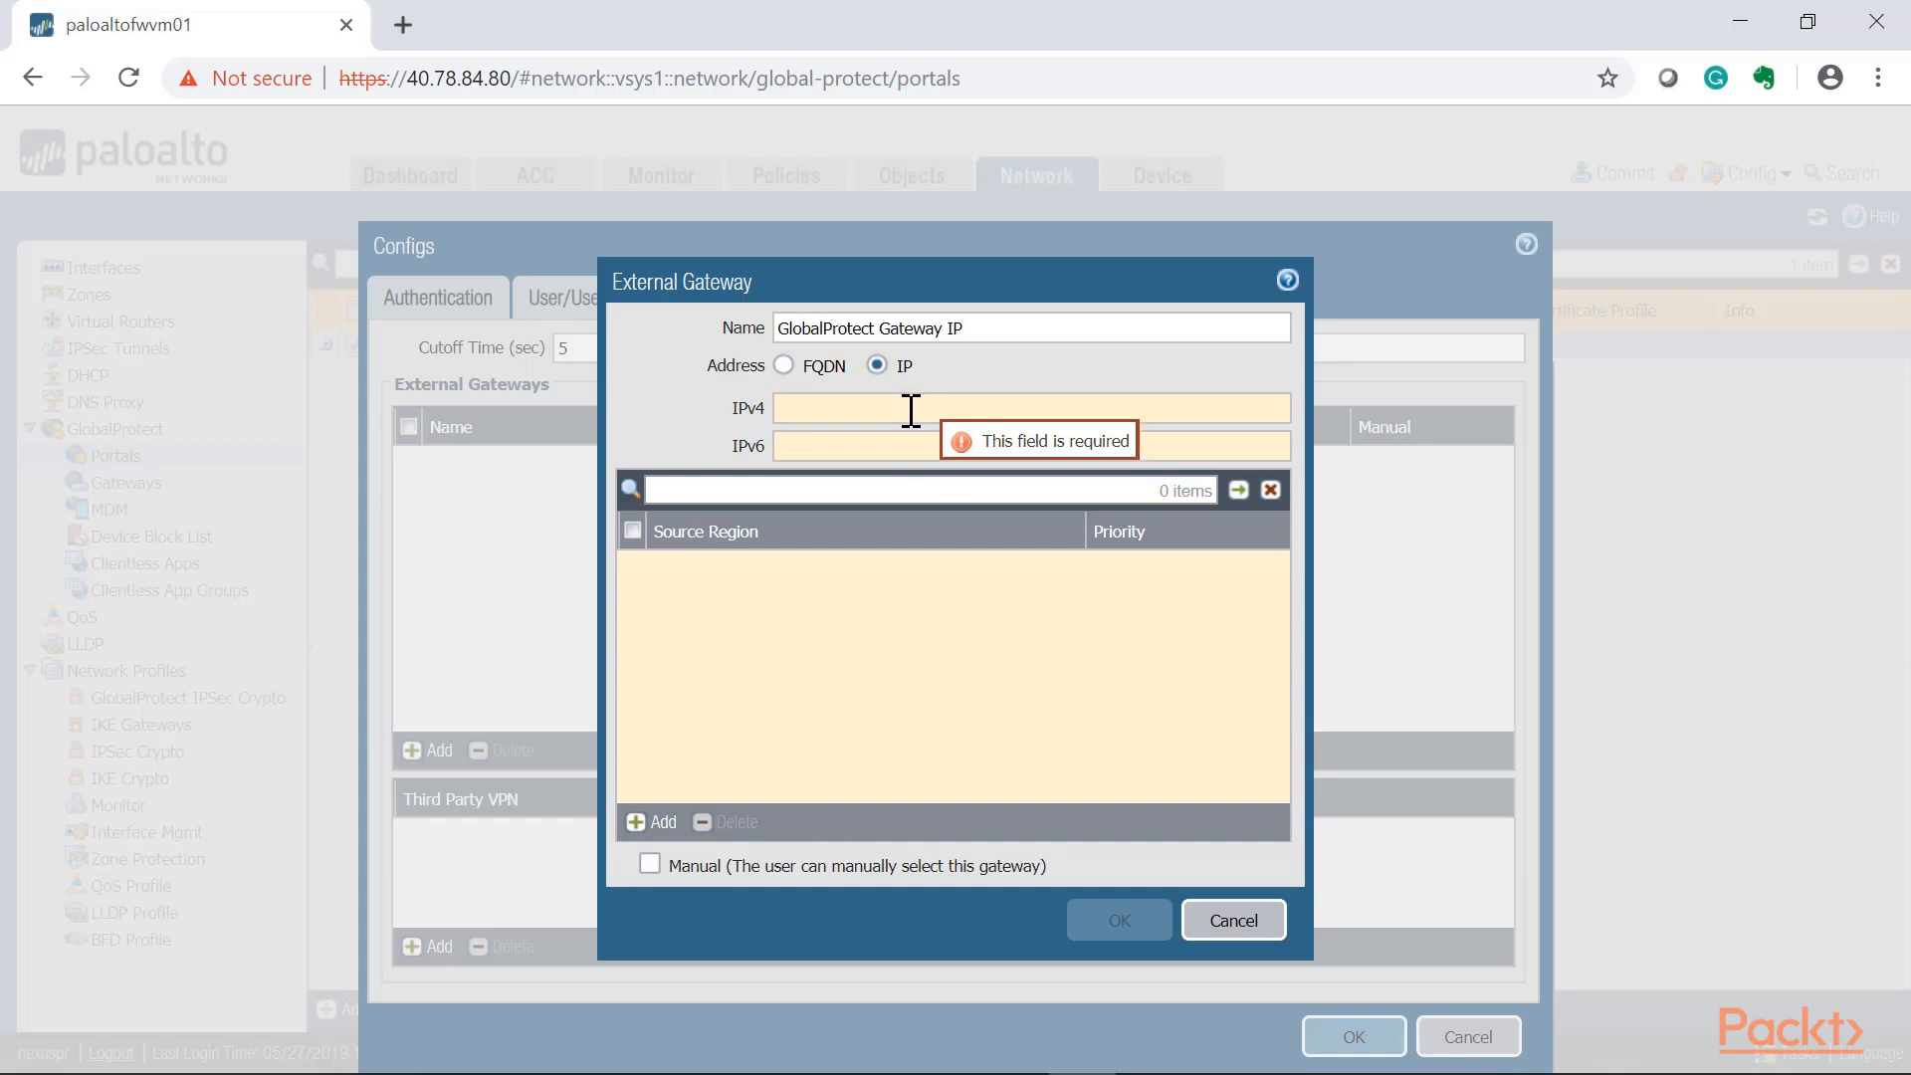
pyautogui.write('40.78.62.86')
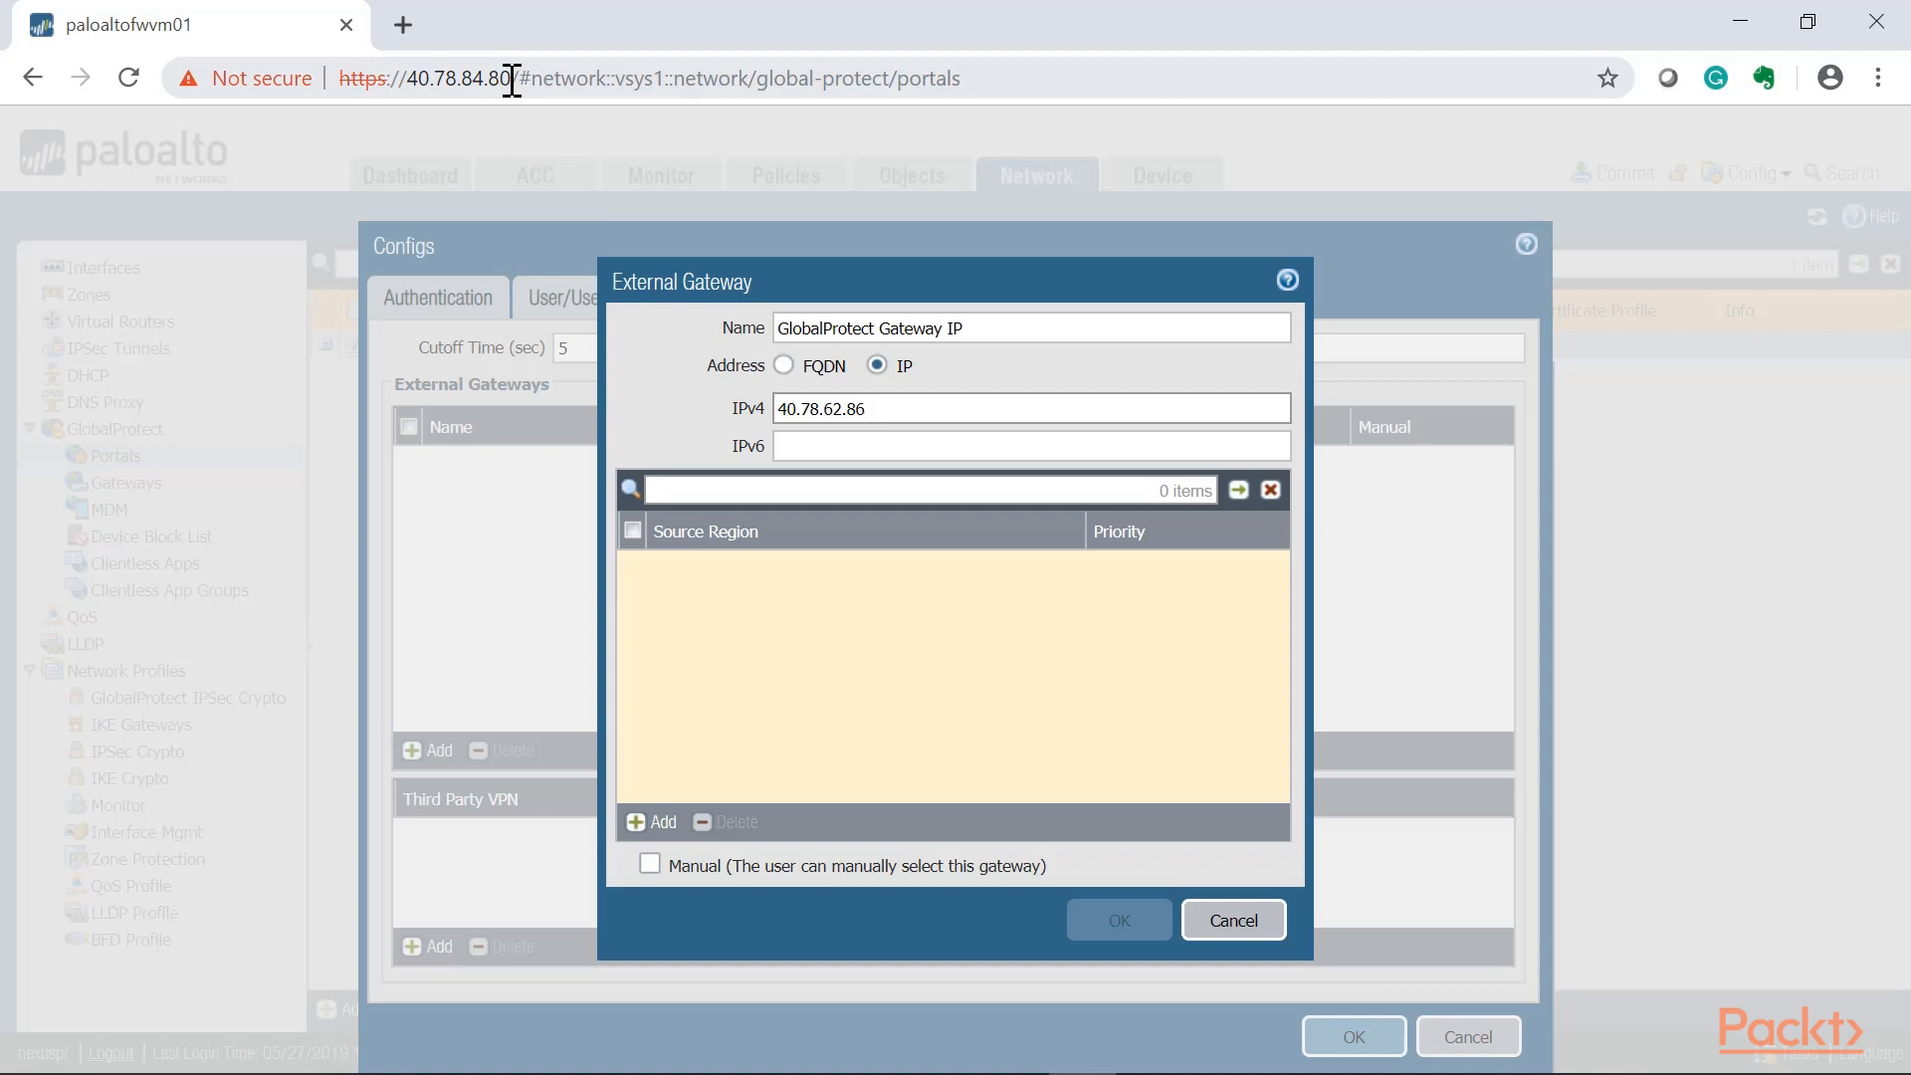
pyautogui.click(810, 448)
pyautogui.moveTo(926, 414); pyautogui.dragTo(701, 420)
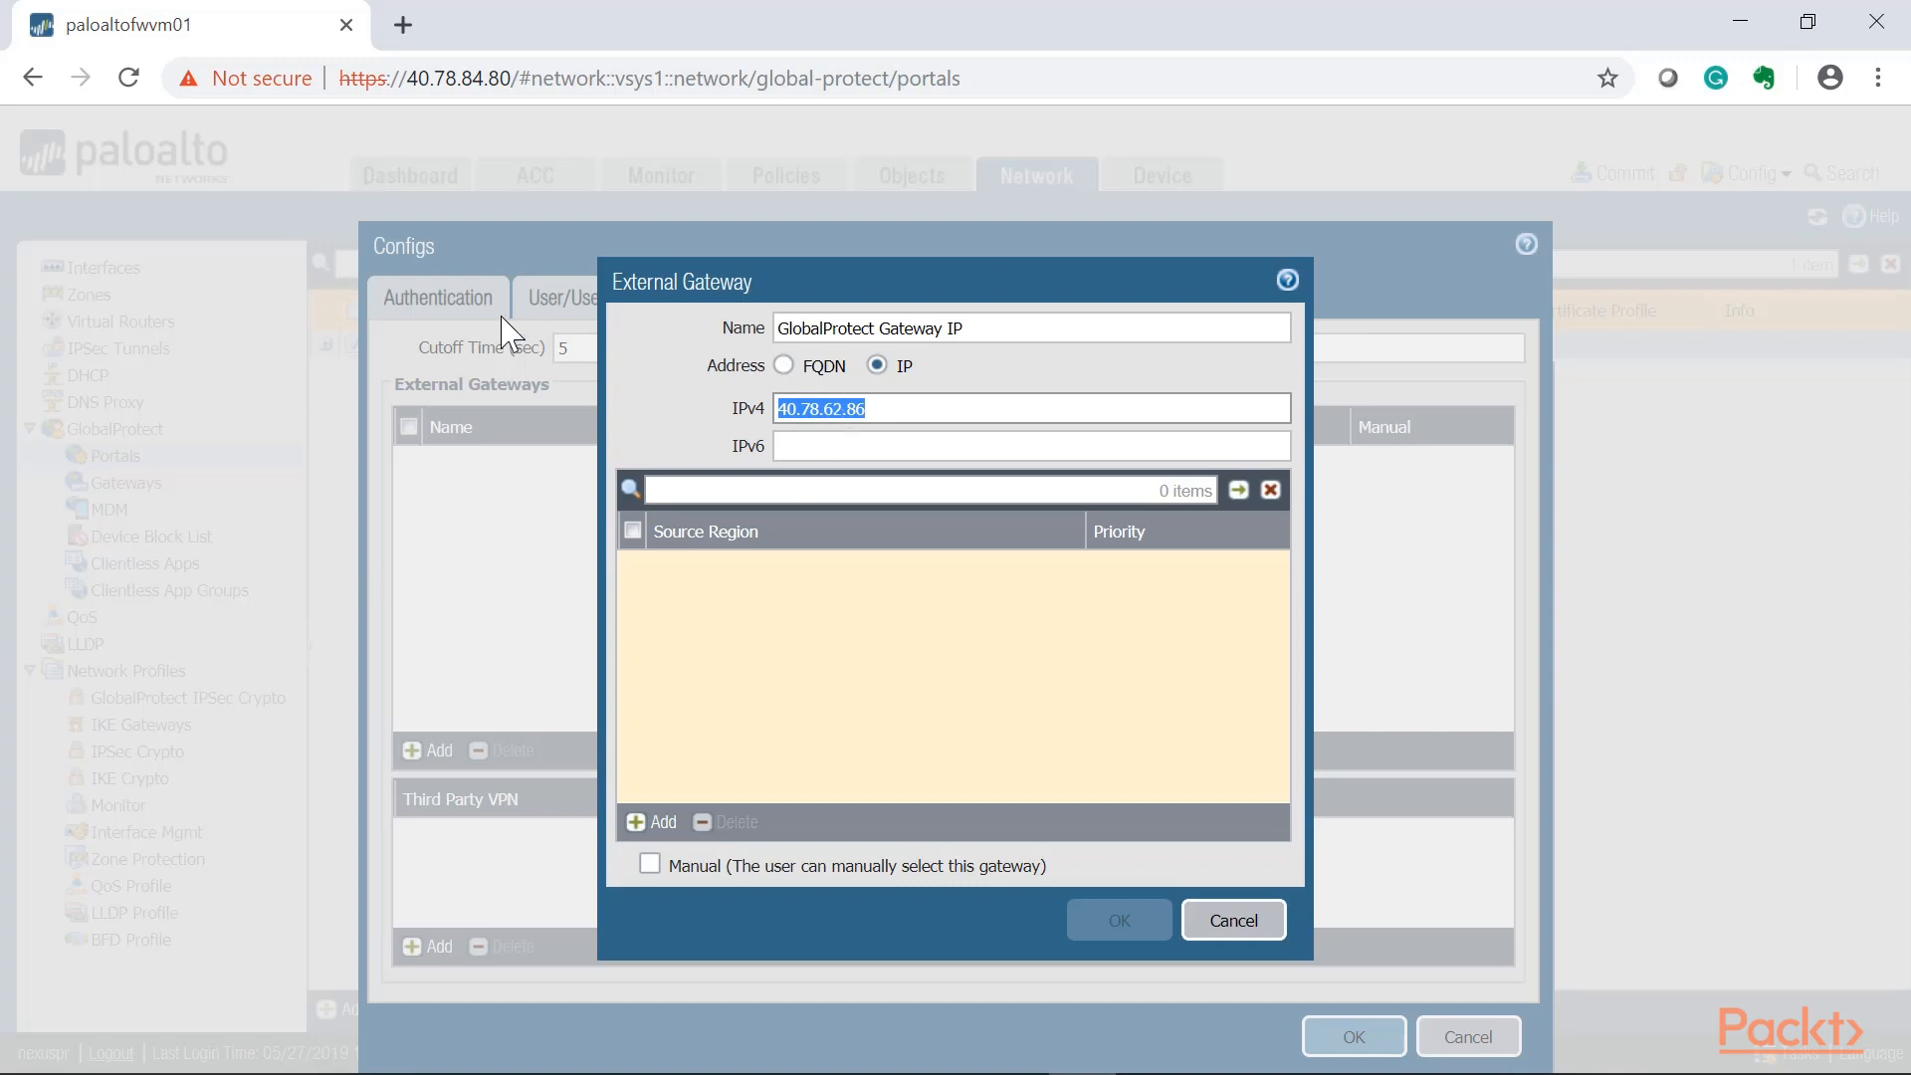
pyautogui.click(901, 411)
pyautogui.moveTo(922, 409); pyautogui.dragTo(753, 412)
pyautogui.click(882, 409)
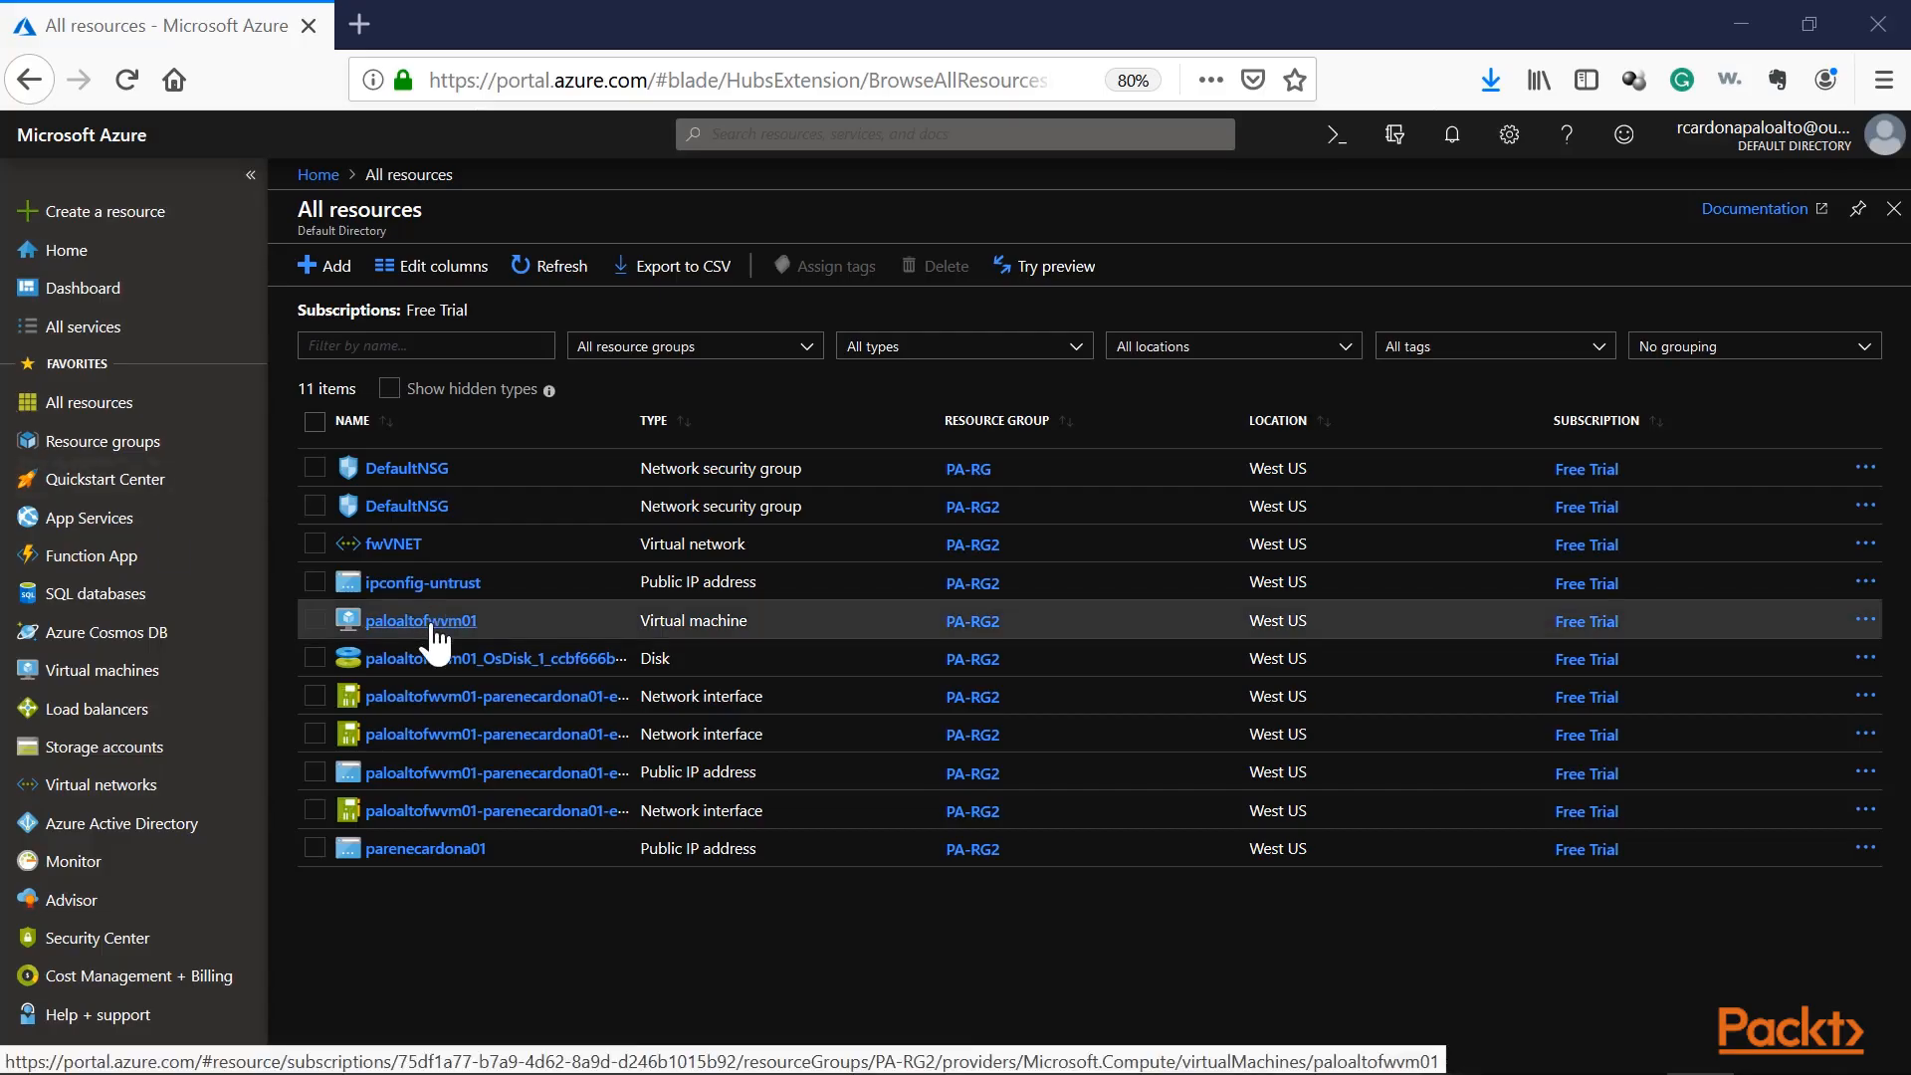
# Switch to the Azure portal and check the public and private IP addresses of the paloaltofwvm01 virtual machine's eth1 interface.
pyautogui.click(428, 625)
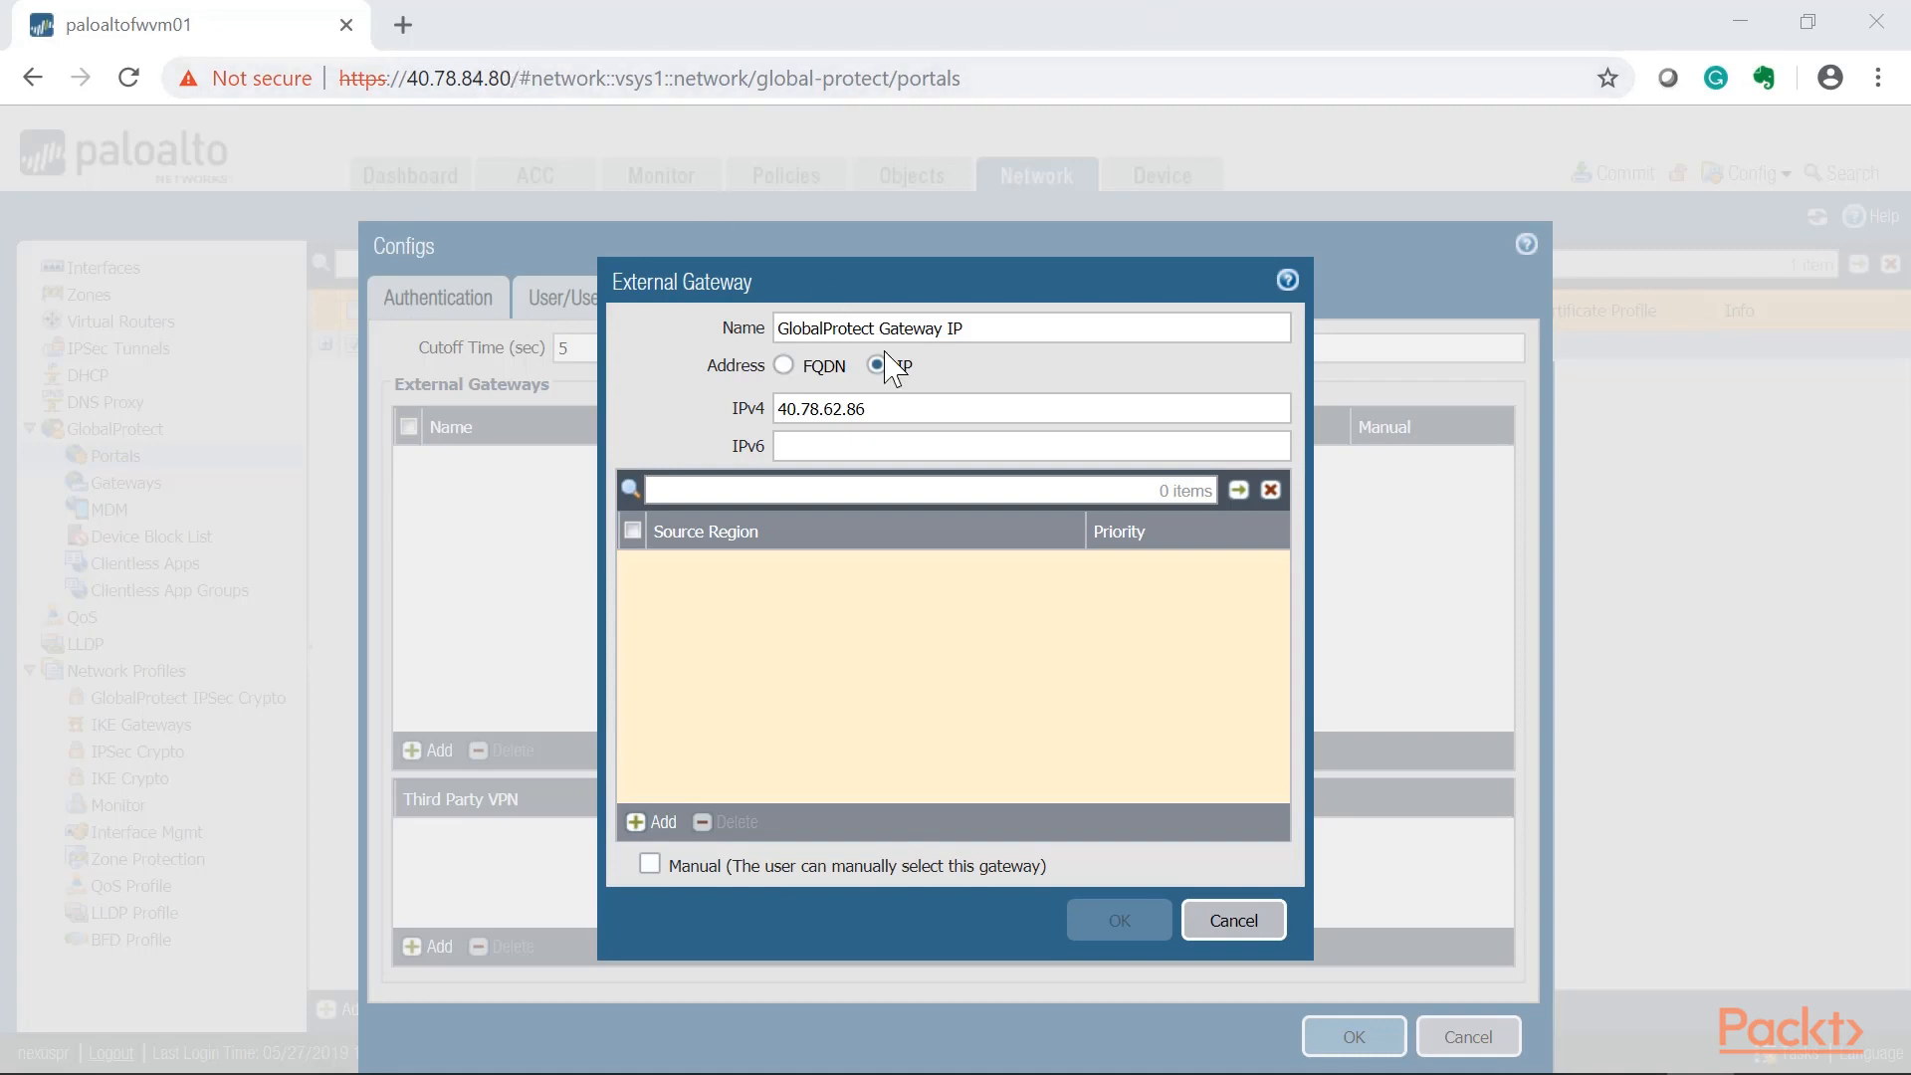
pyautogui.moveTo(868, 410); pyautogui.dragTo(687, 416)
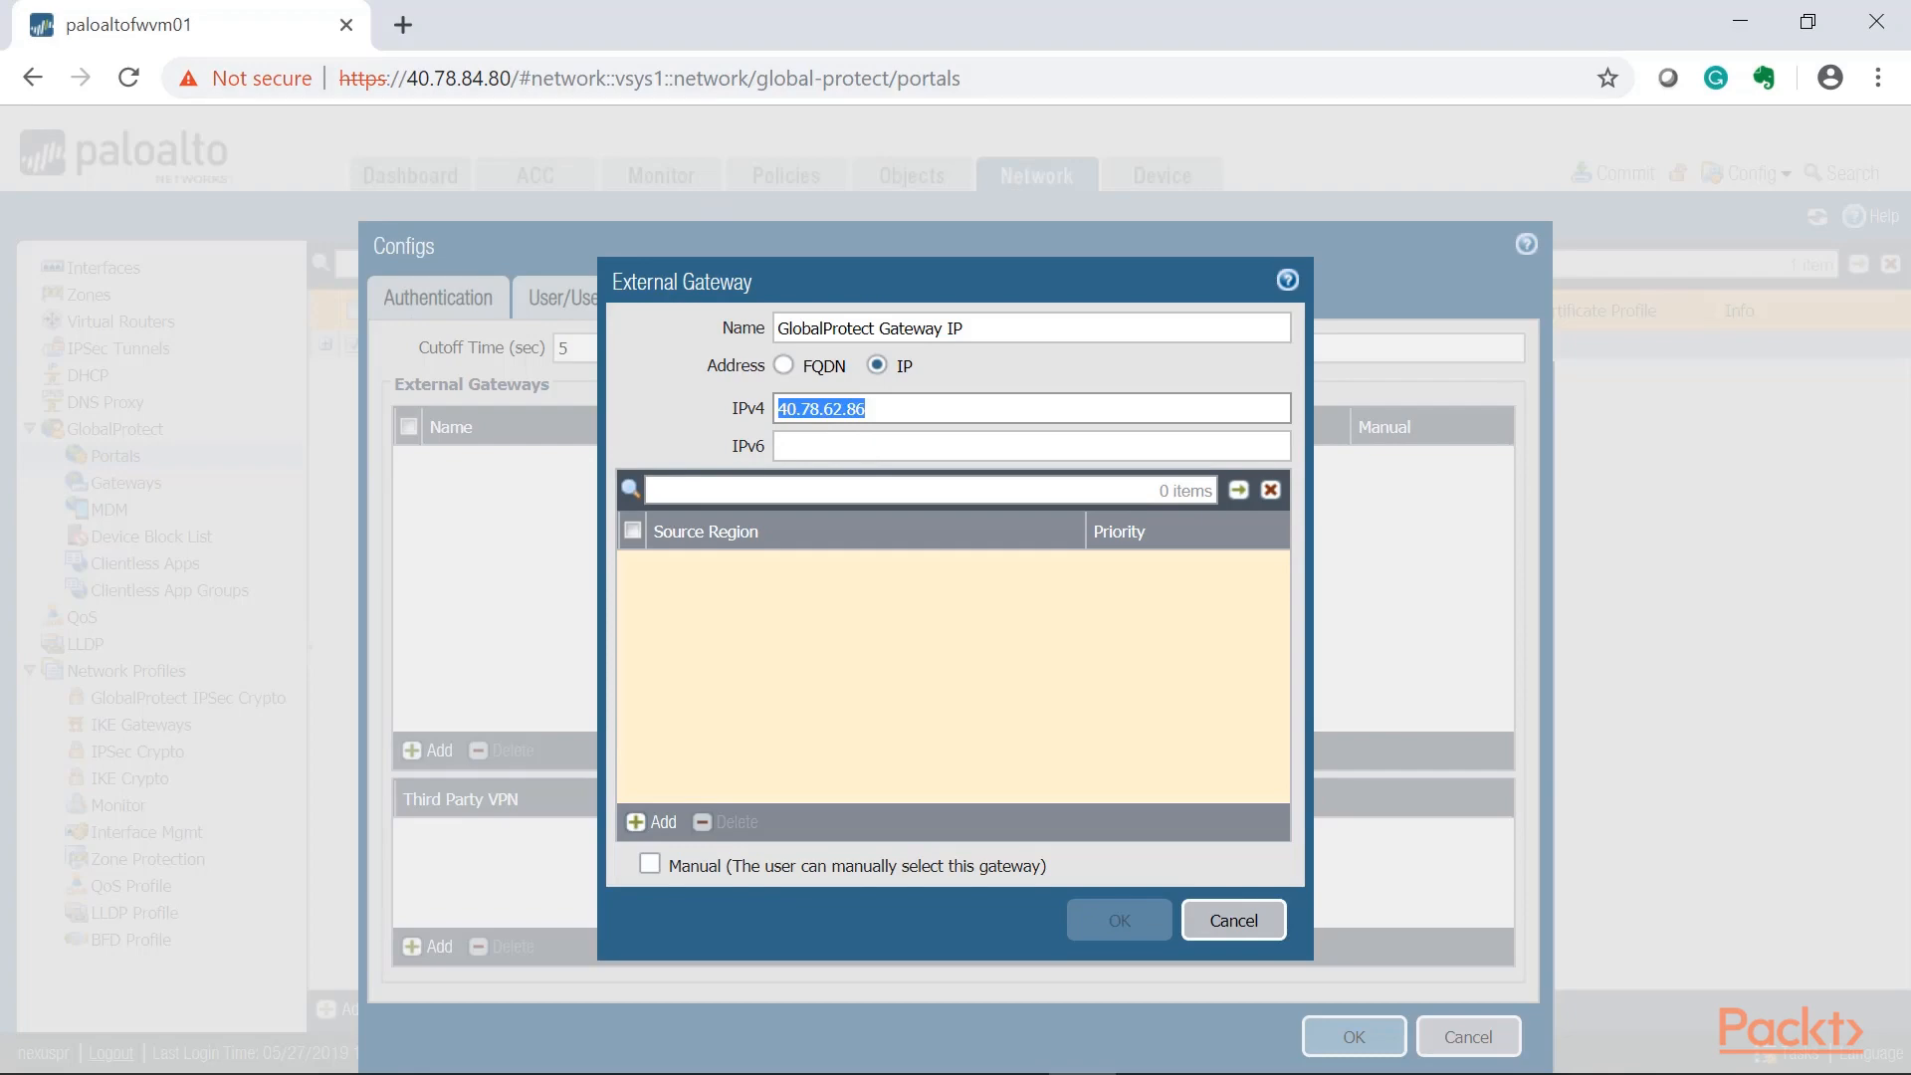
pyautogui.hotkey('alt', 'Tab')
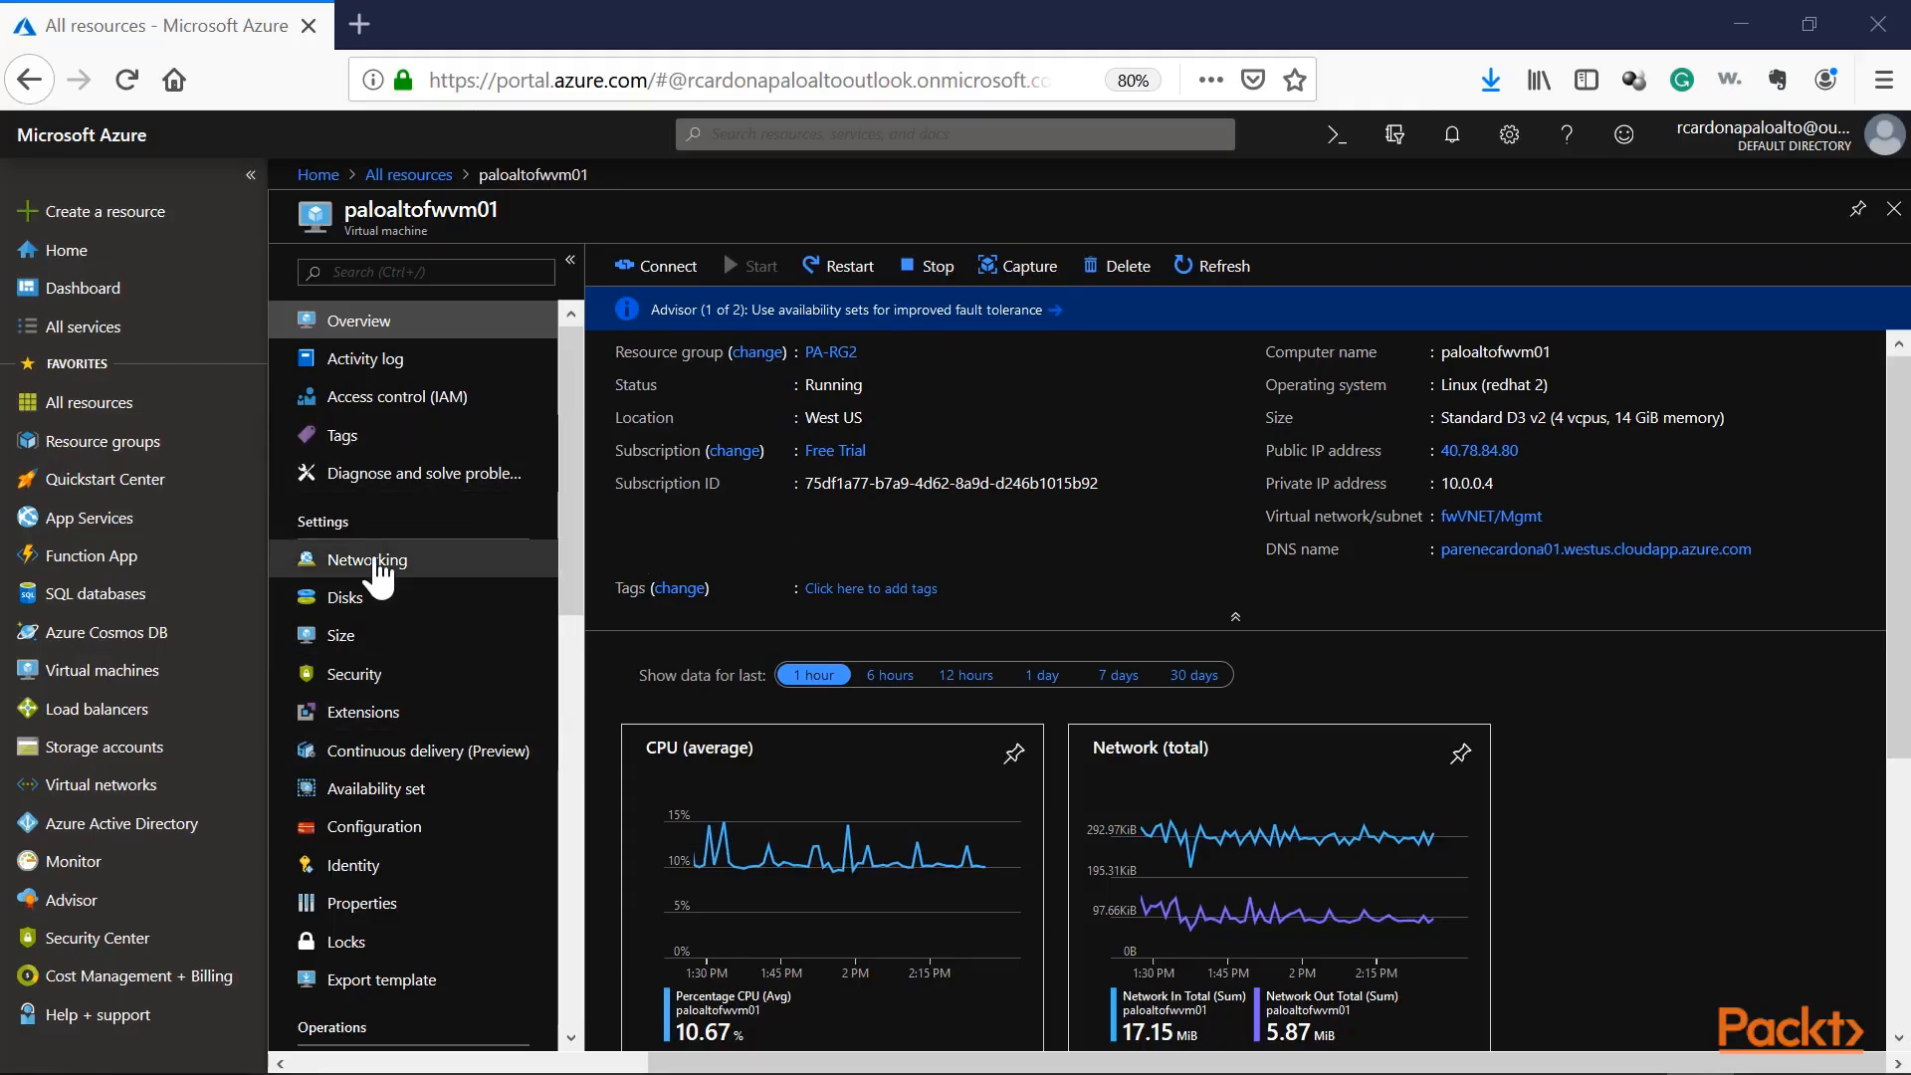
pyautogui.click(377, 568)
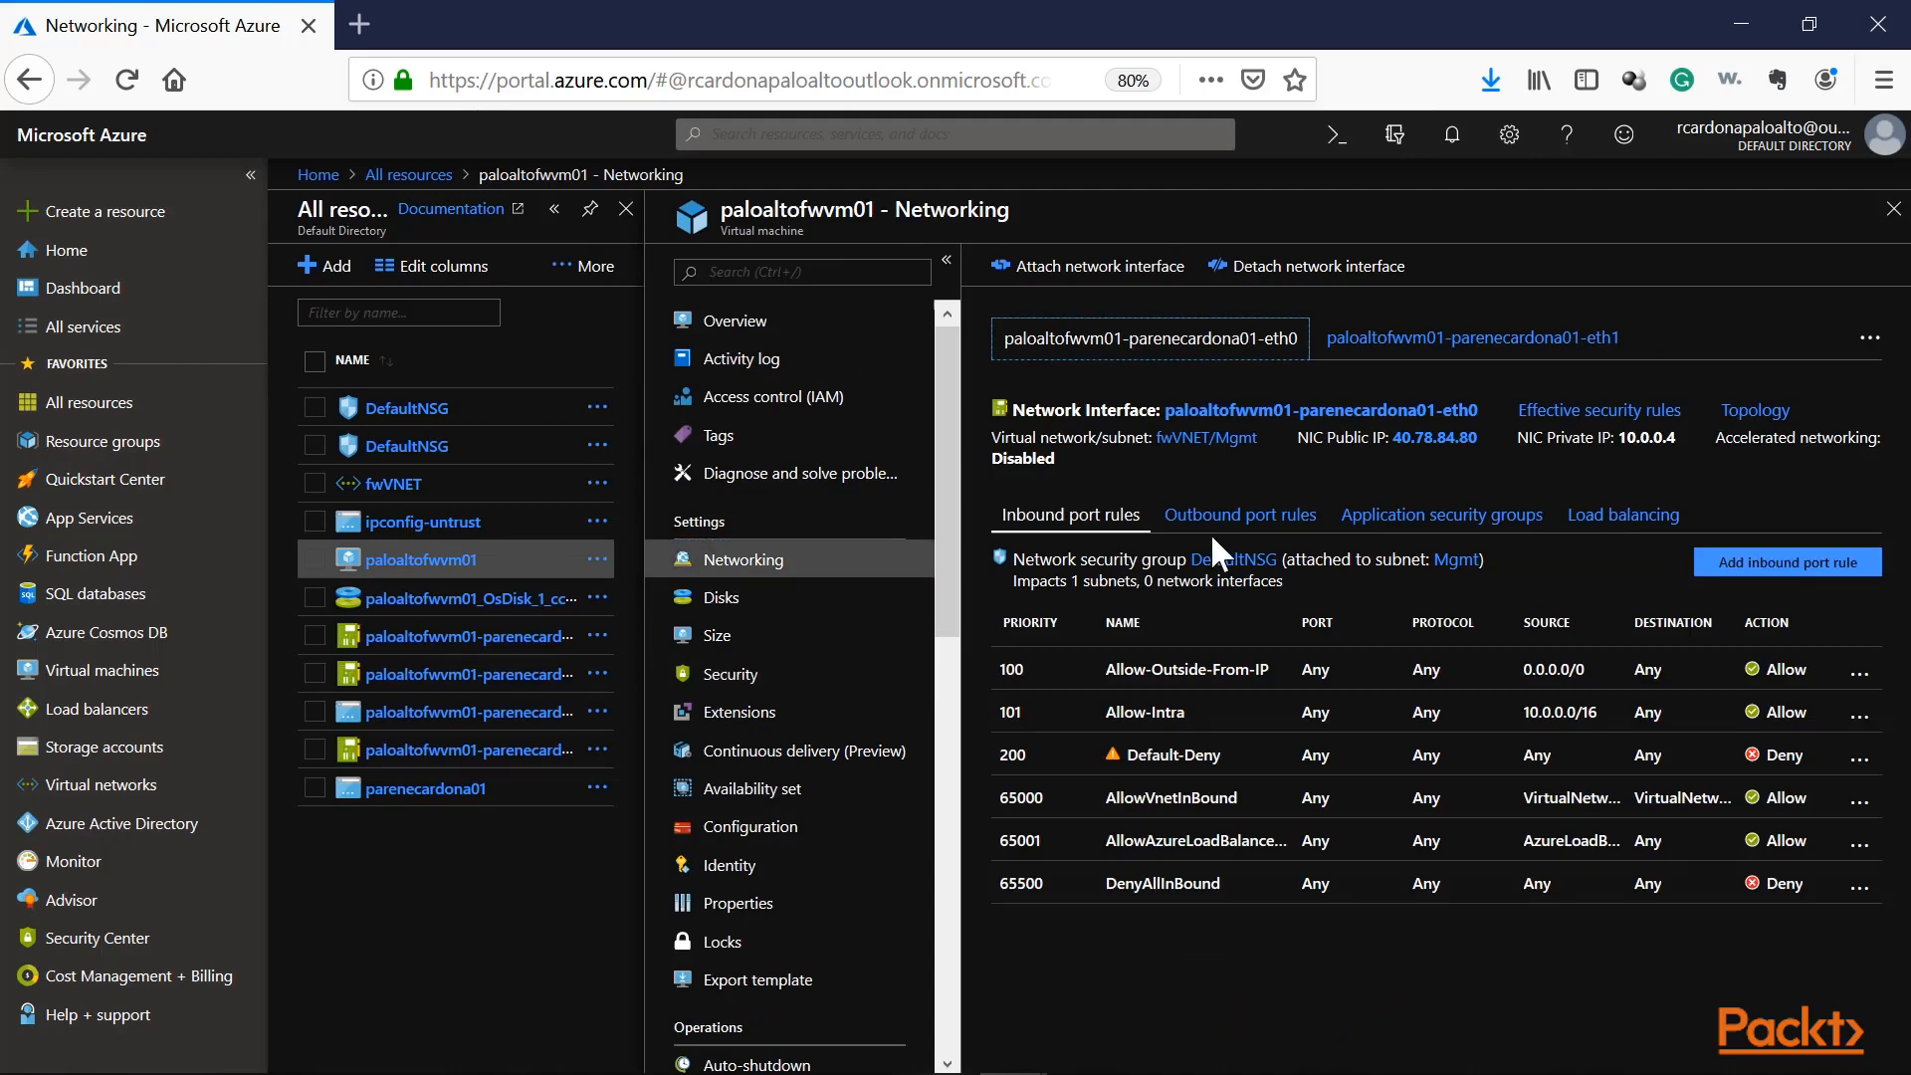
pyautogui.click(1401, 344)
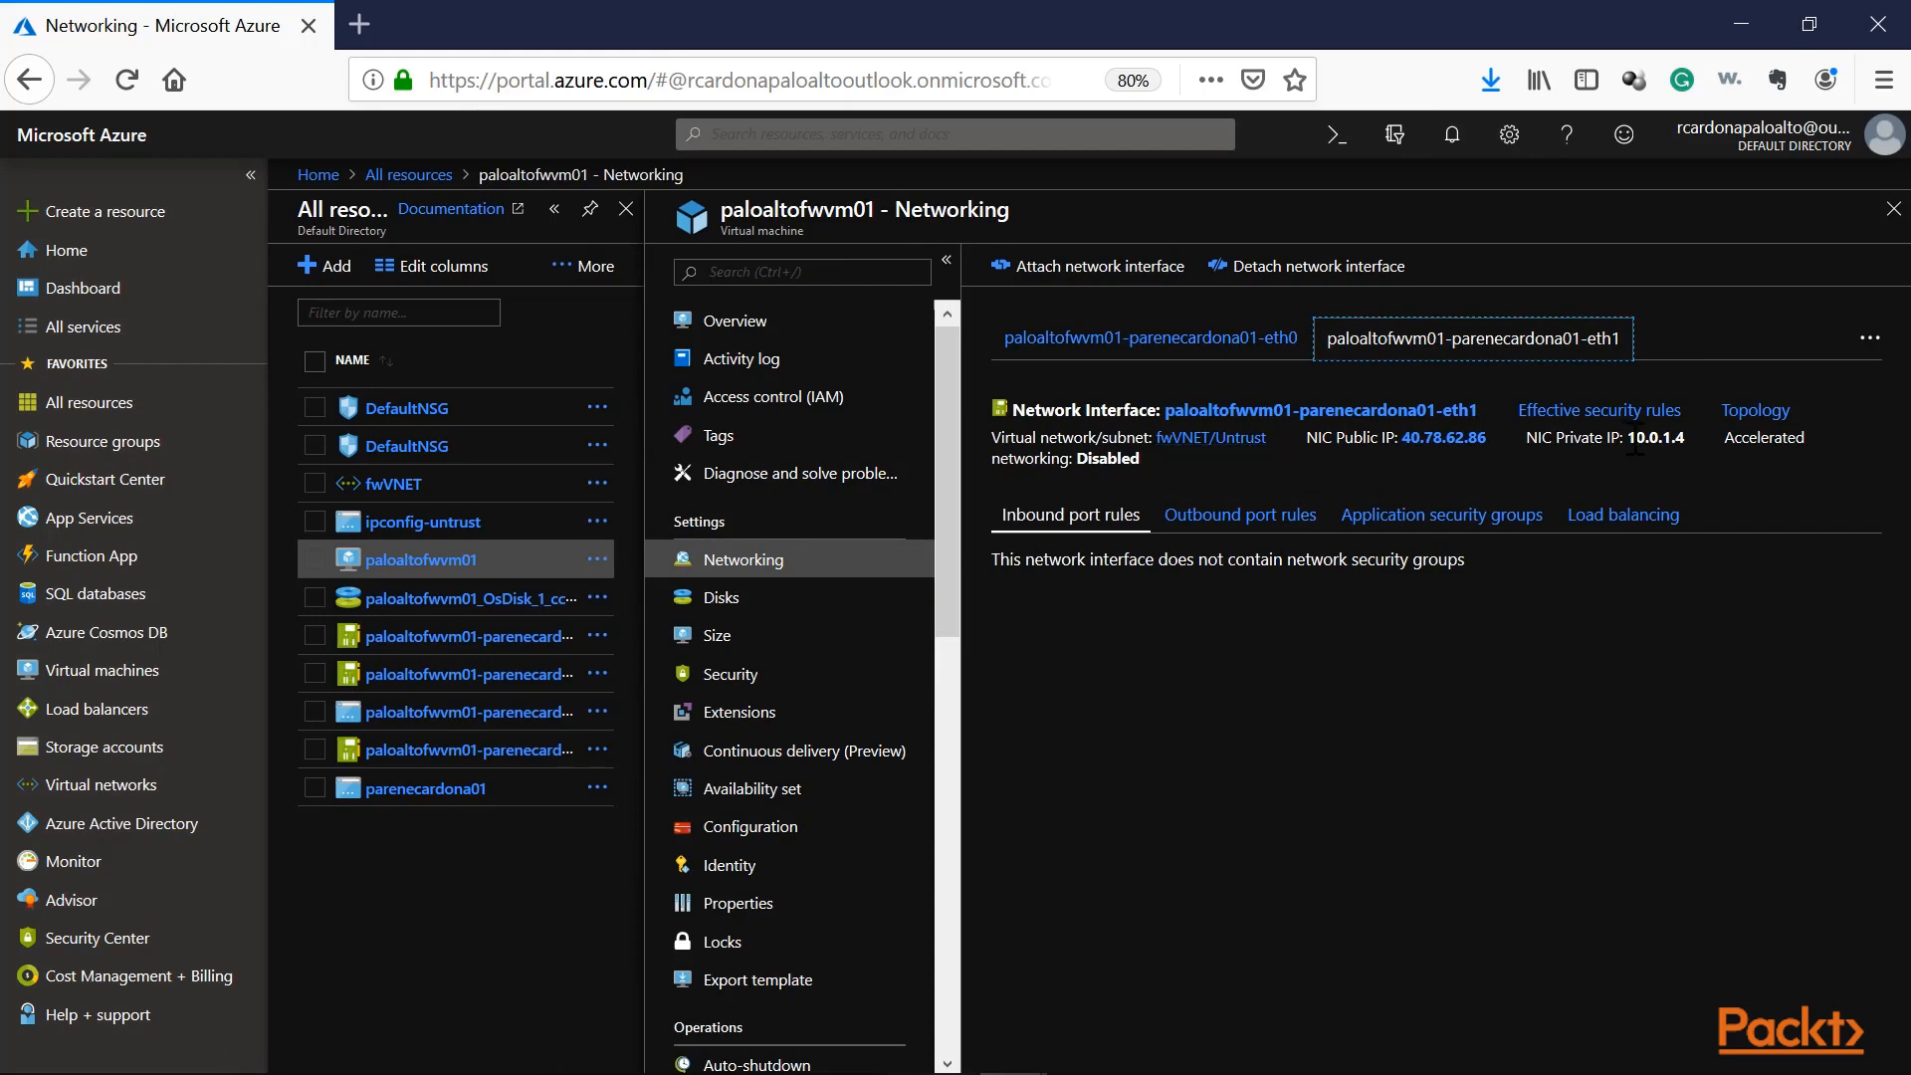
pyautogui.moveTo(1635, 438); pyautogui.dragTo(1692, 438)
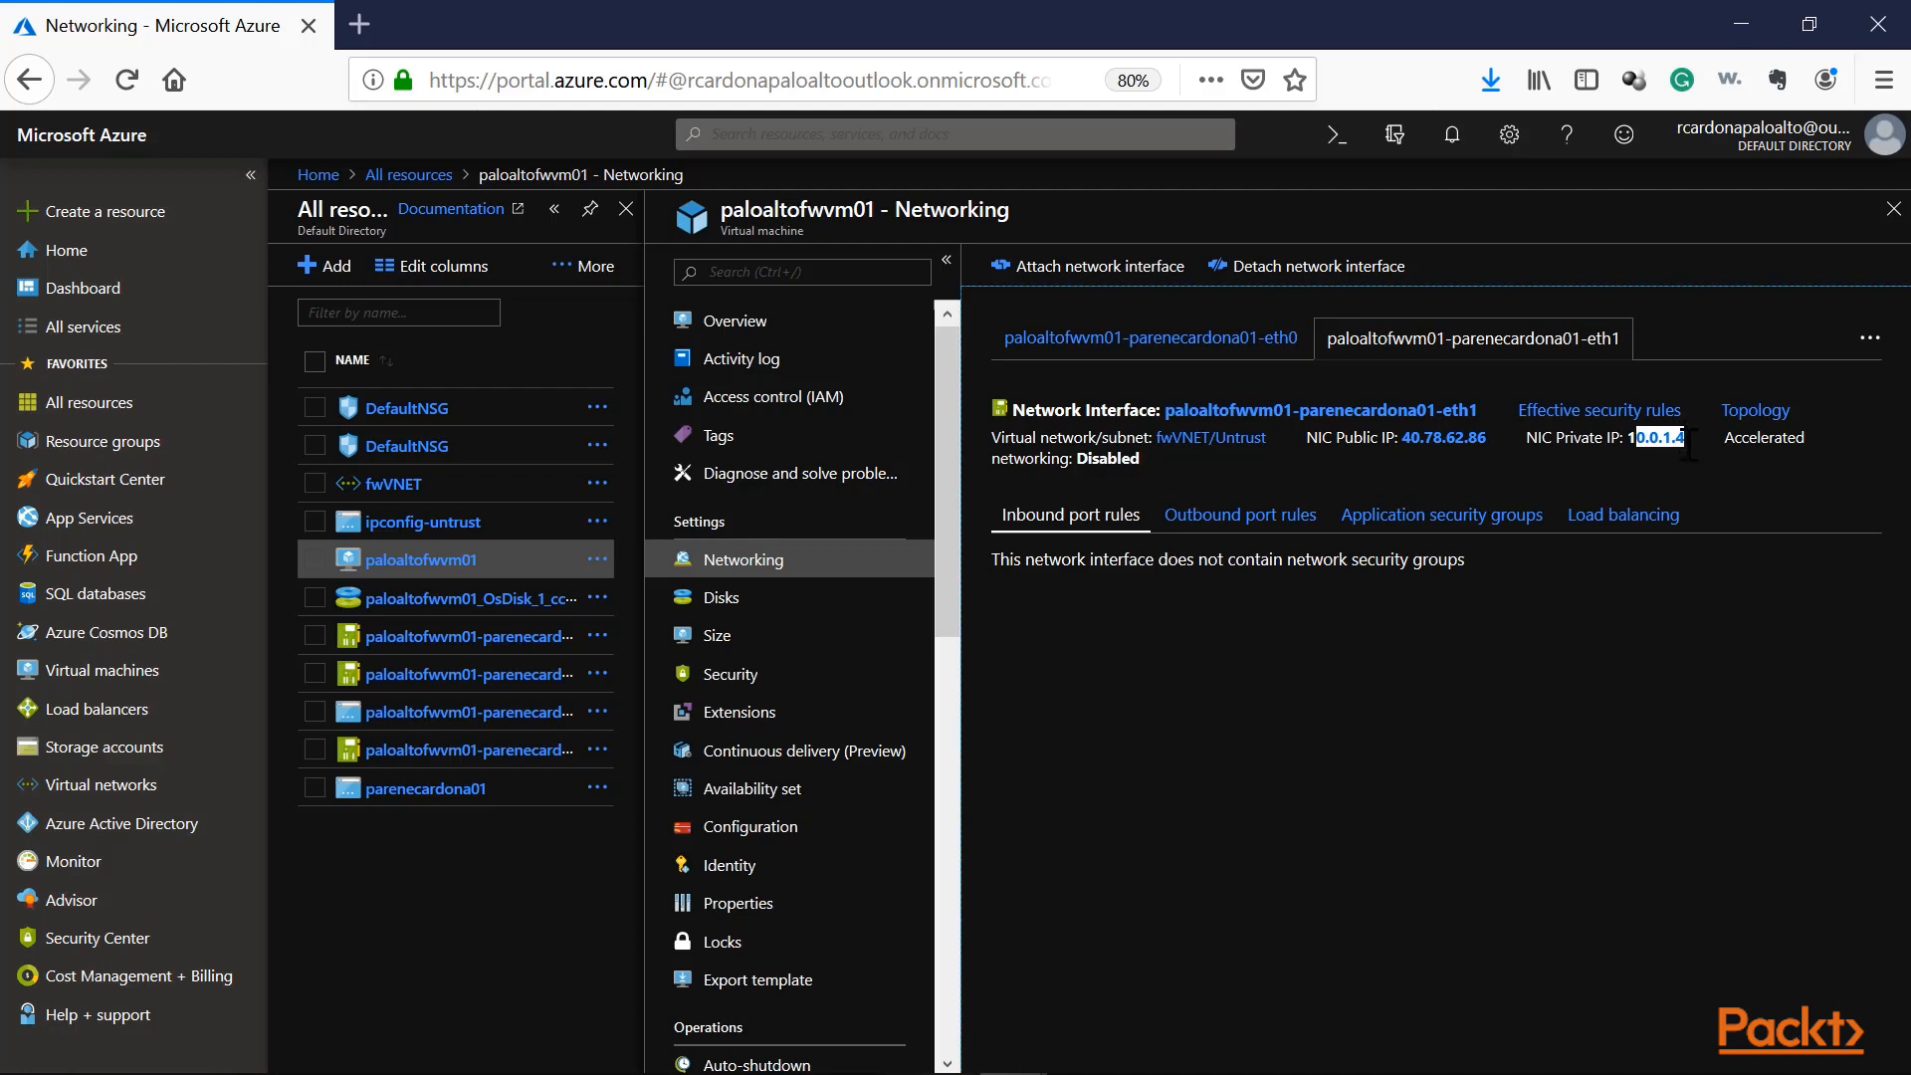
pyautogui.moveTo(1689, 445); pyautogui.dragTo(1639, 447)
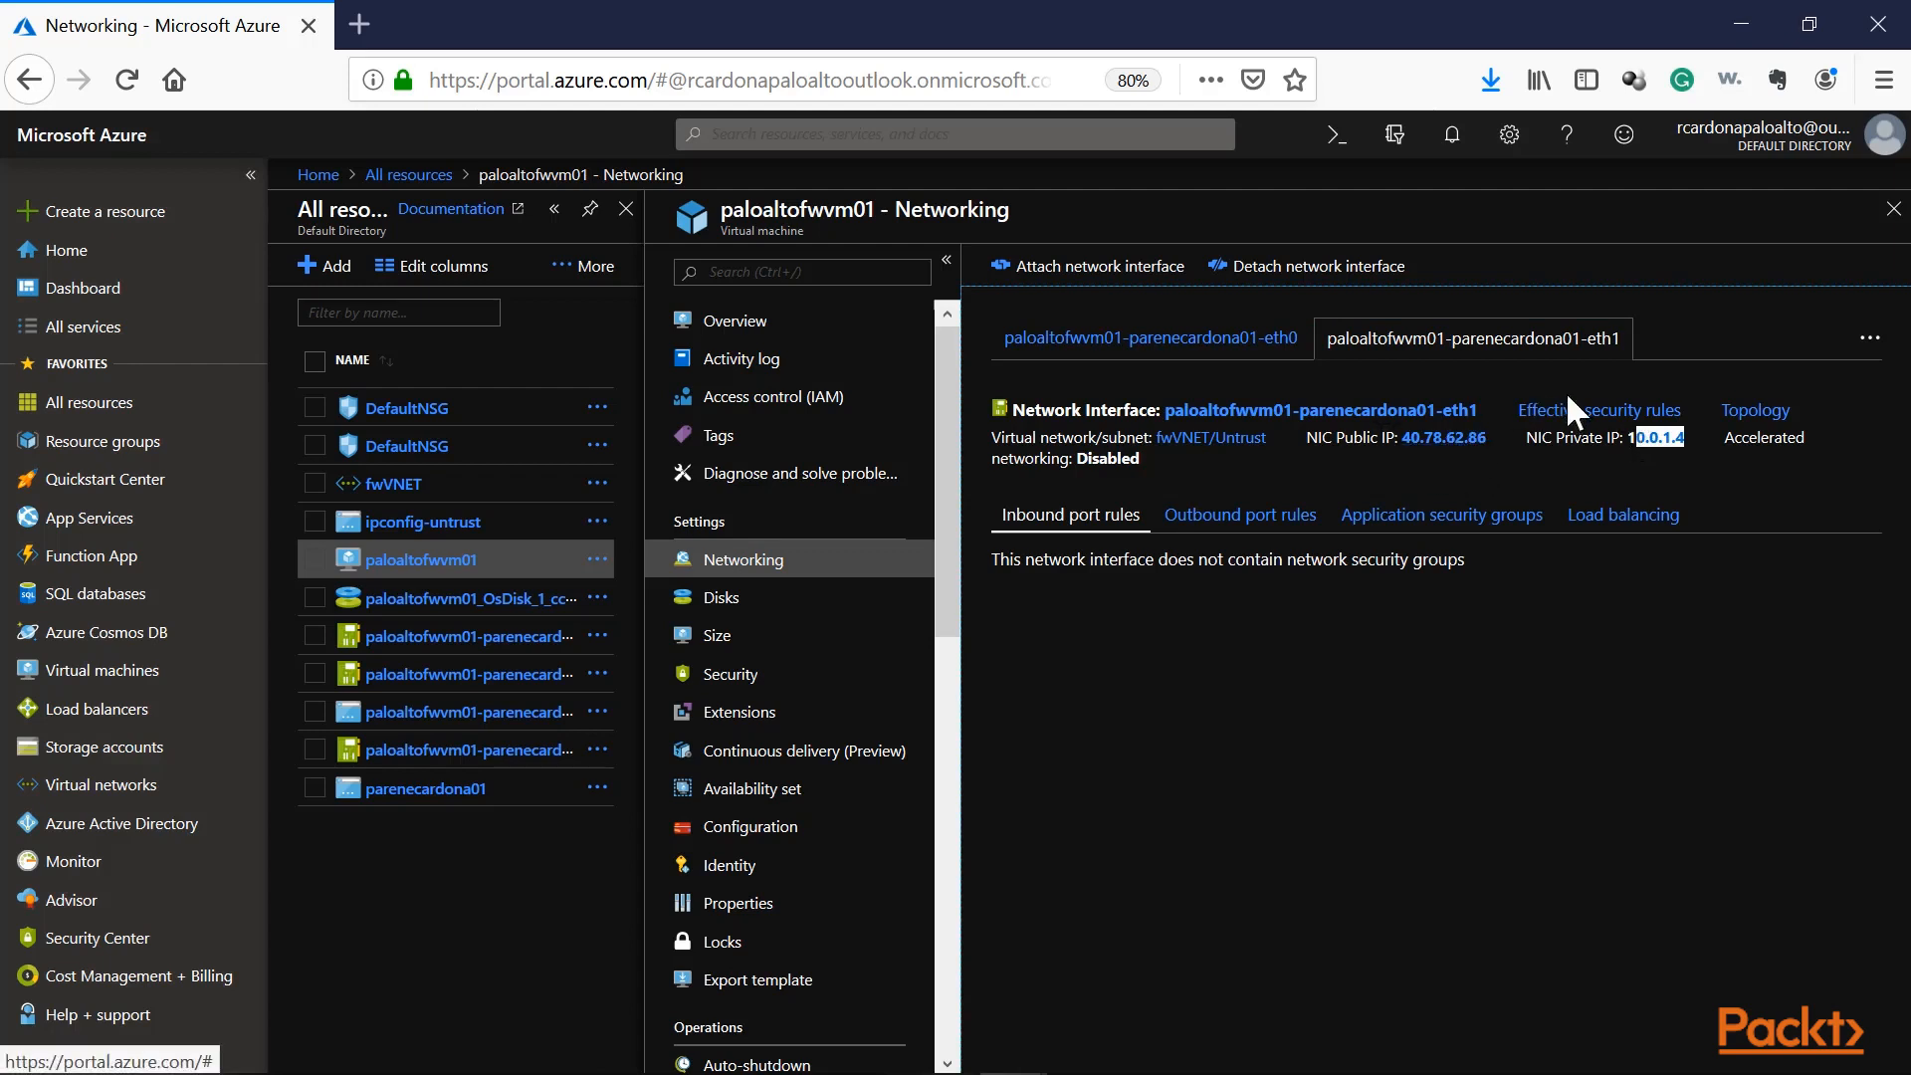
pyautogui.click(1672, 438)
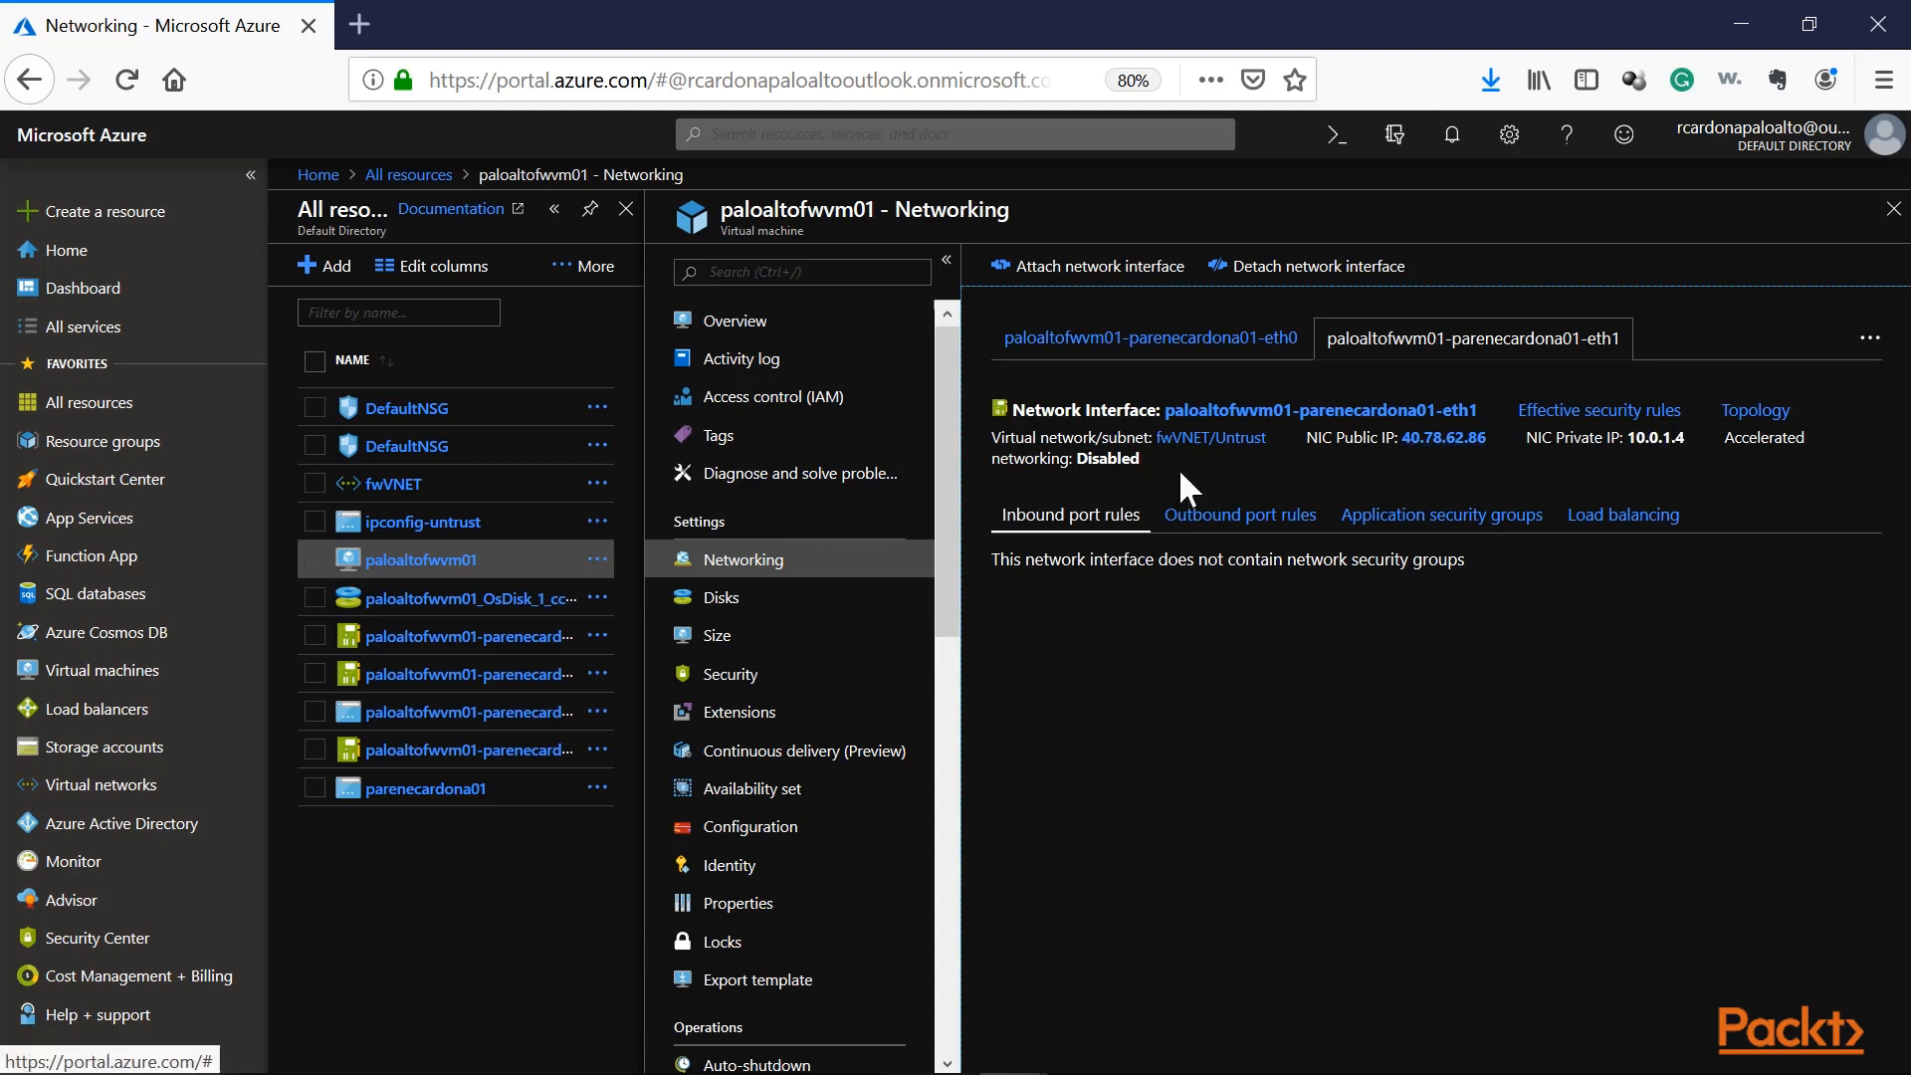
# Examine the eth1 network interface's IP configurations, including the ipconfig-untrust entry.
pyautogui.click(1329, 410)
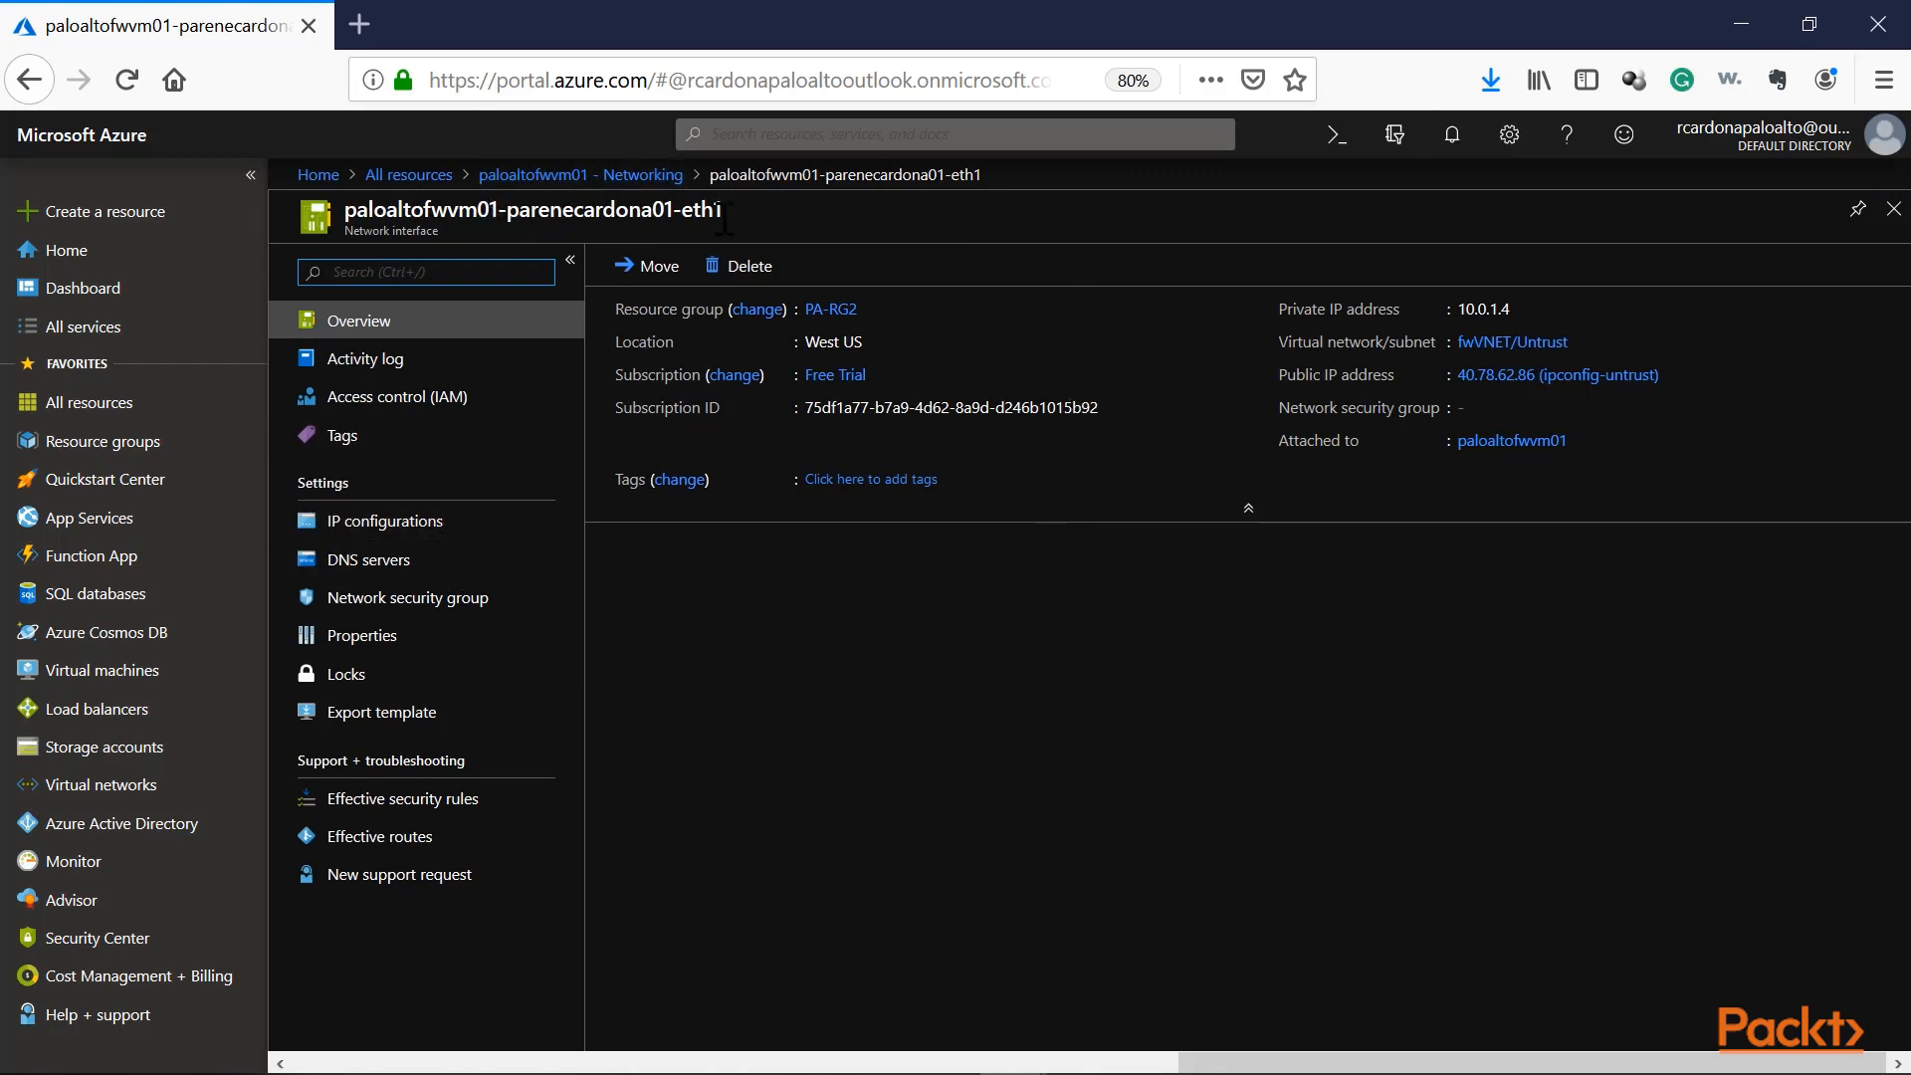
pyautogui.click(418, 204)
pyautogui.click(392, 521)
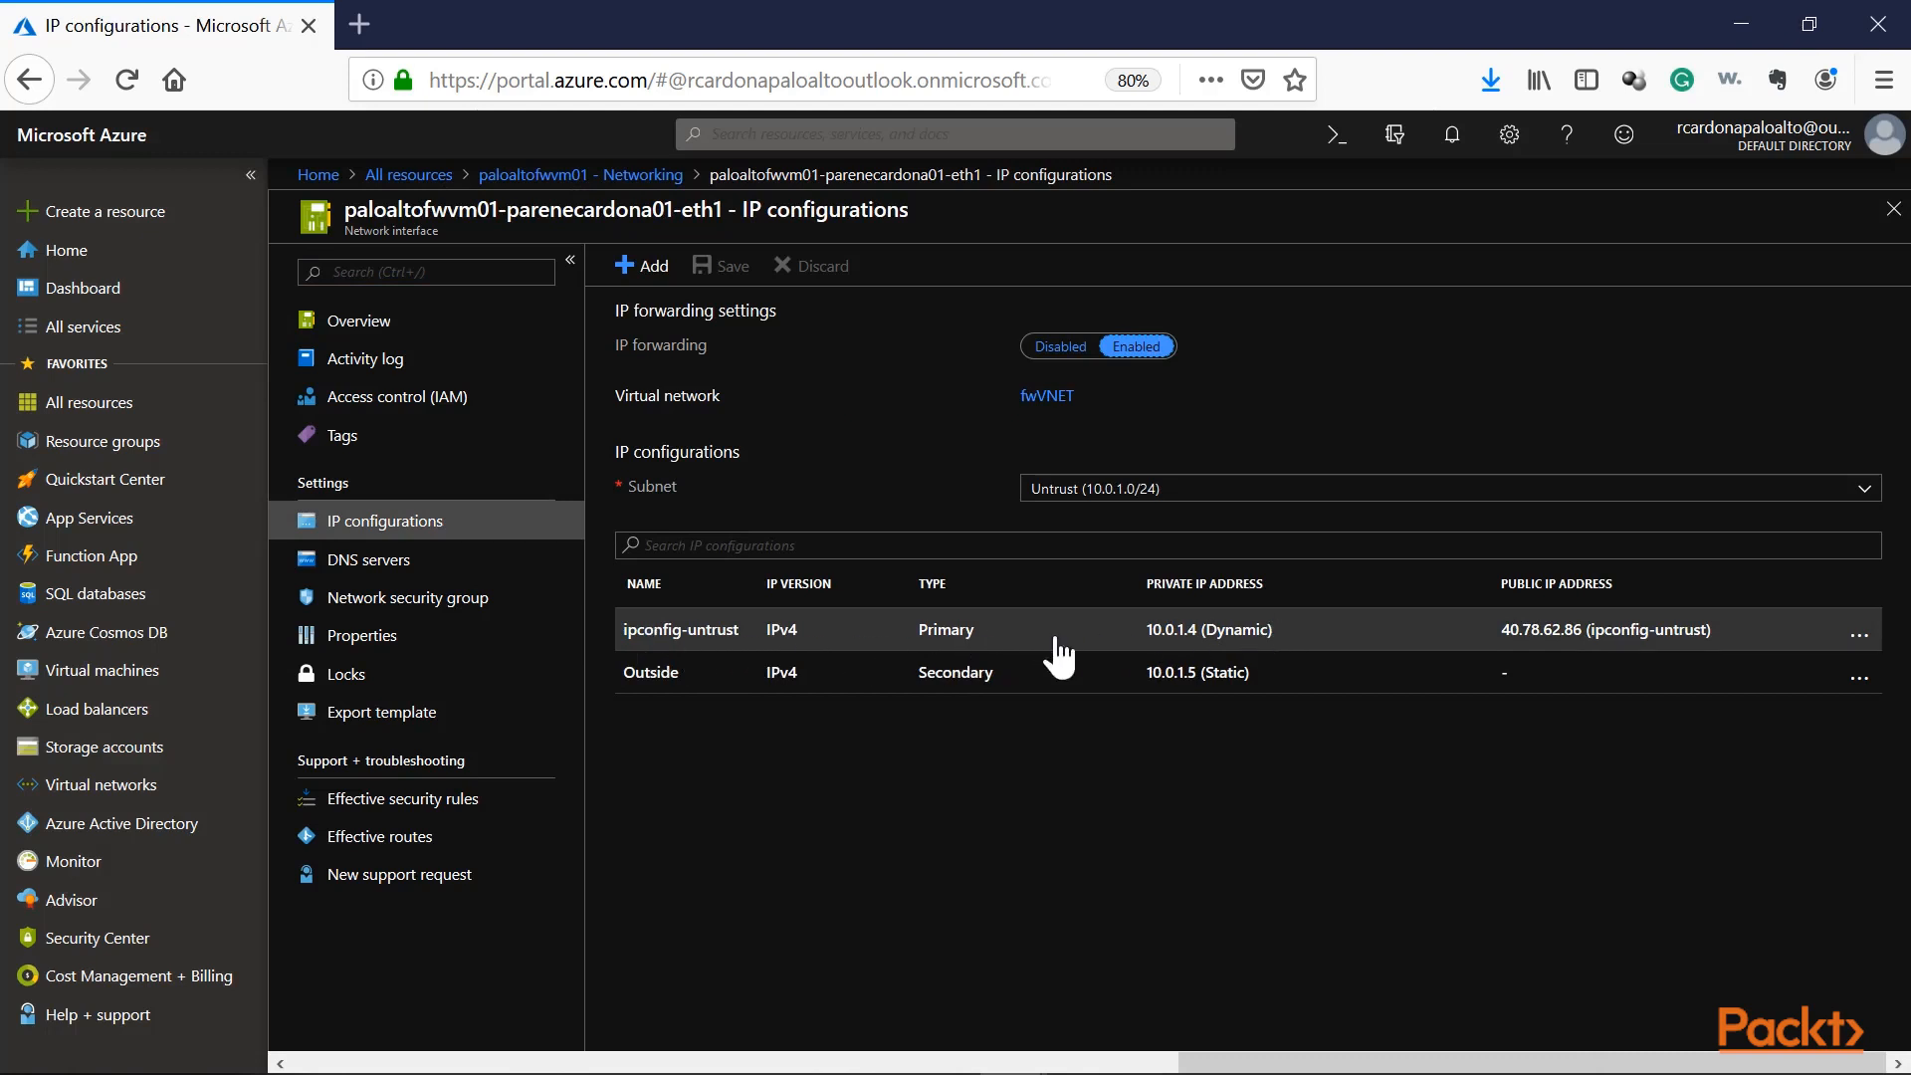
pyautogui.click(1169, 642)
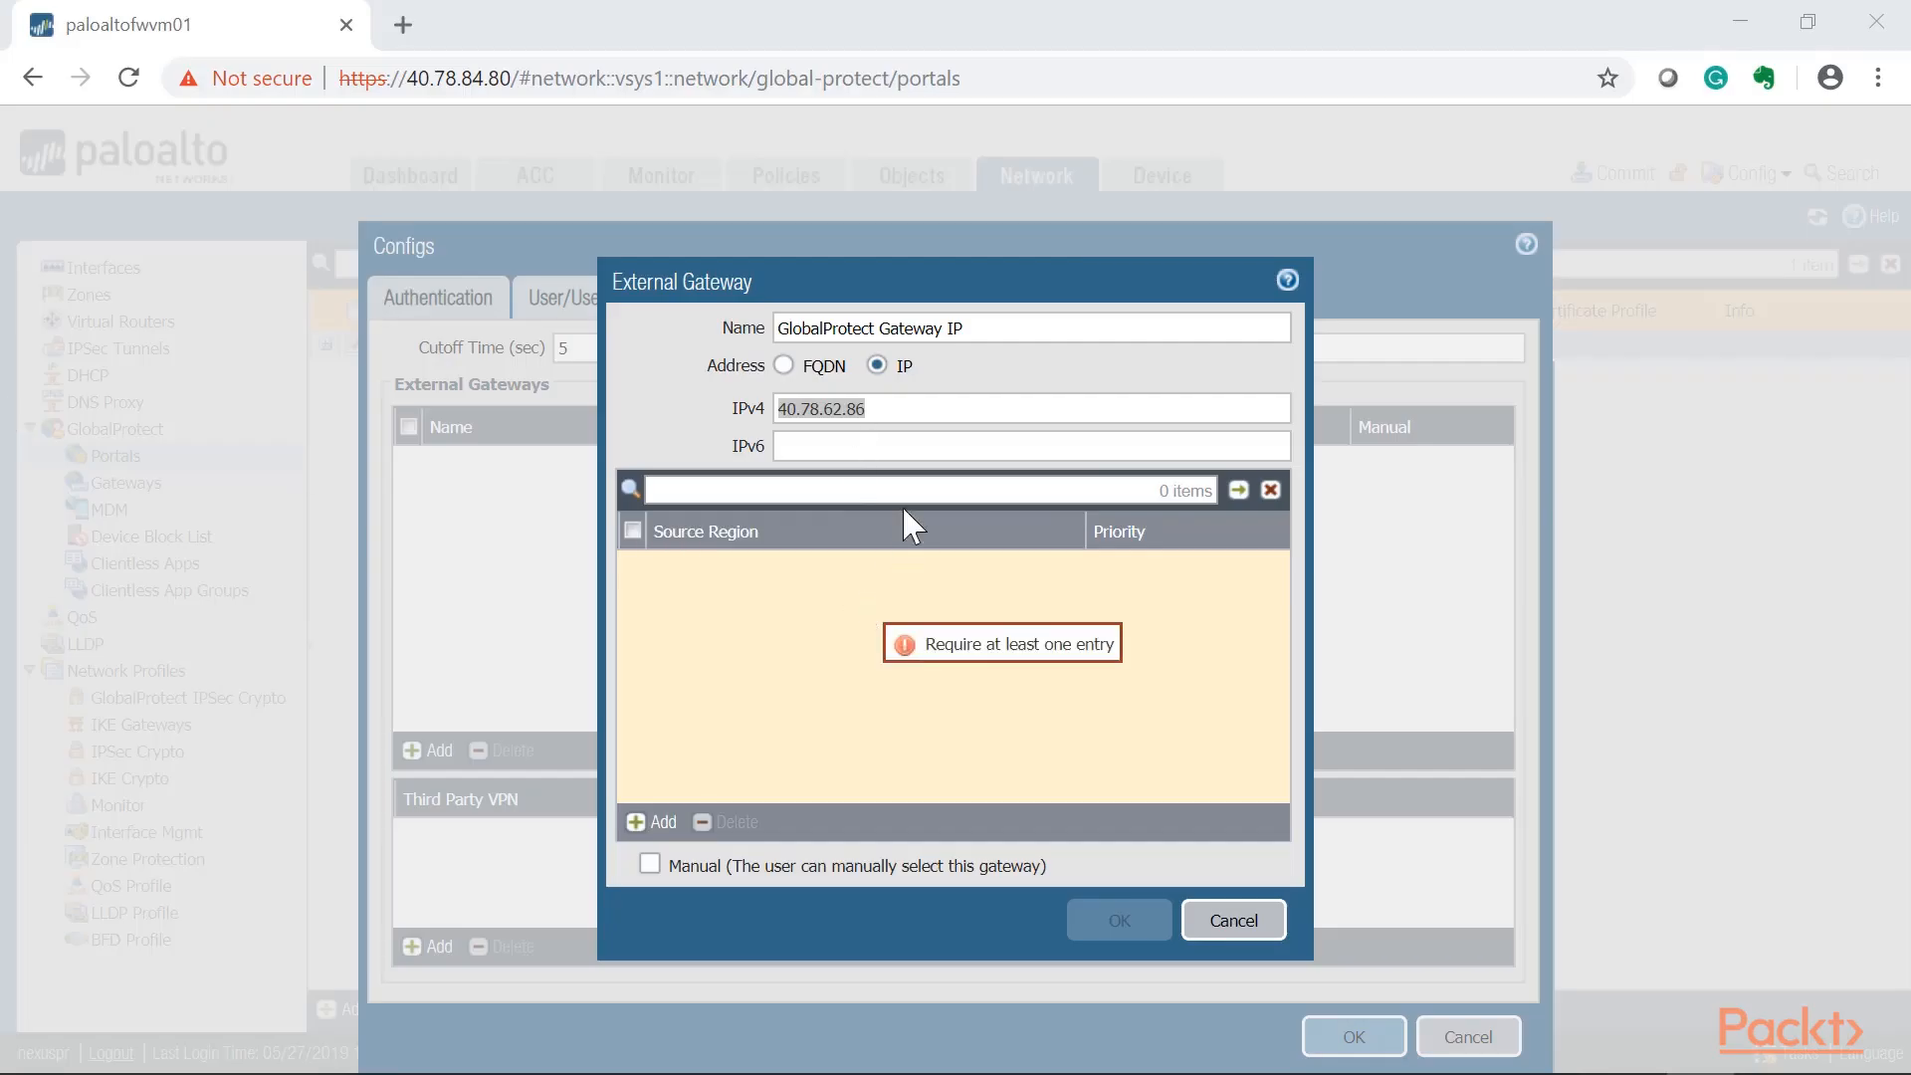
# Add source region Any with Highest priority to the GlobalProtect Gateway IP external gateway and save the gateway.
pyautogui.moveTo(912, 414); pyautogui.dragTo(703, 412)
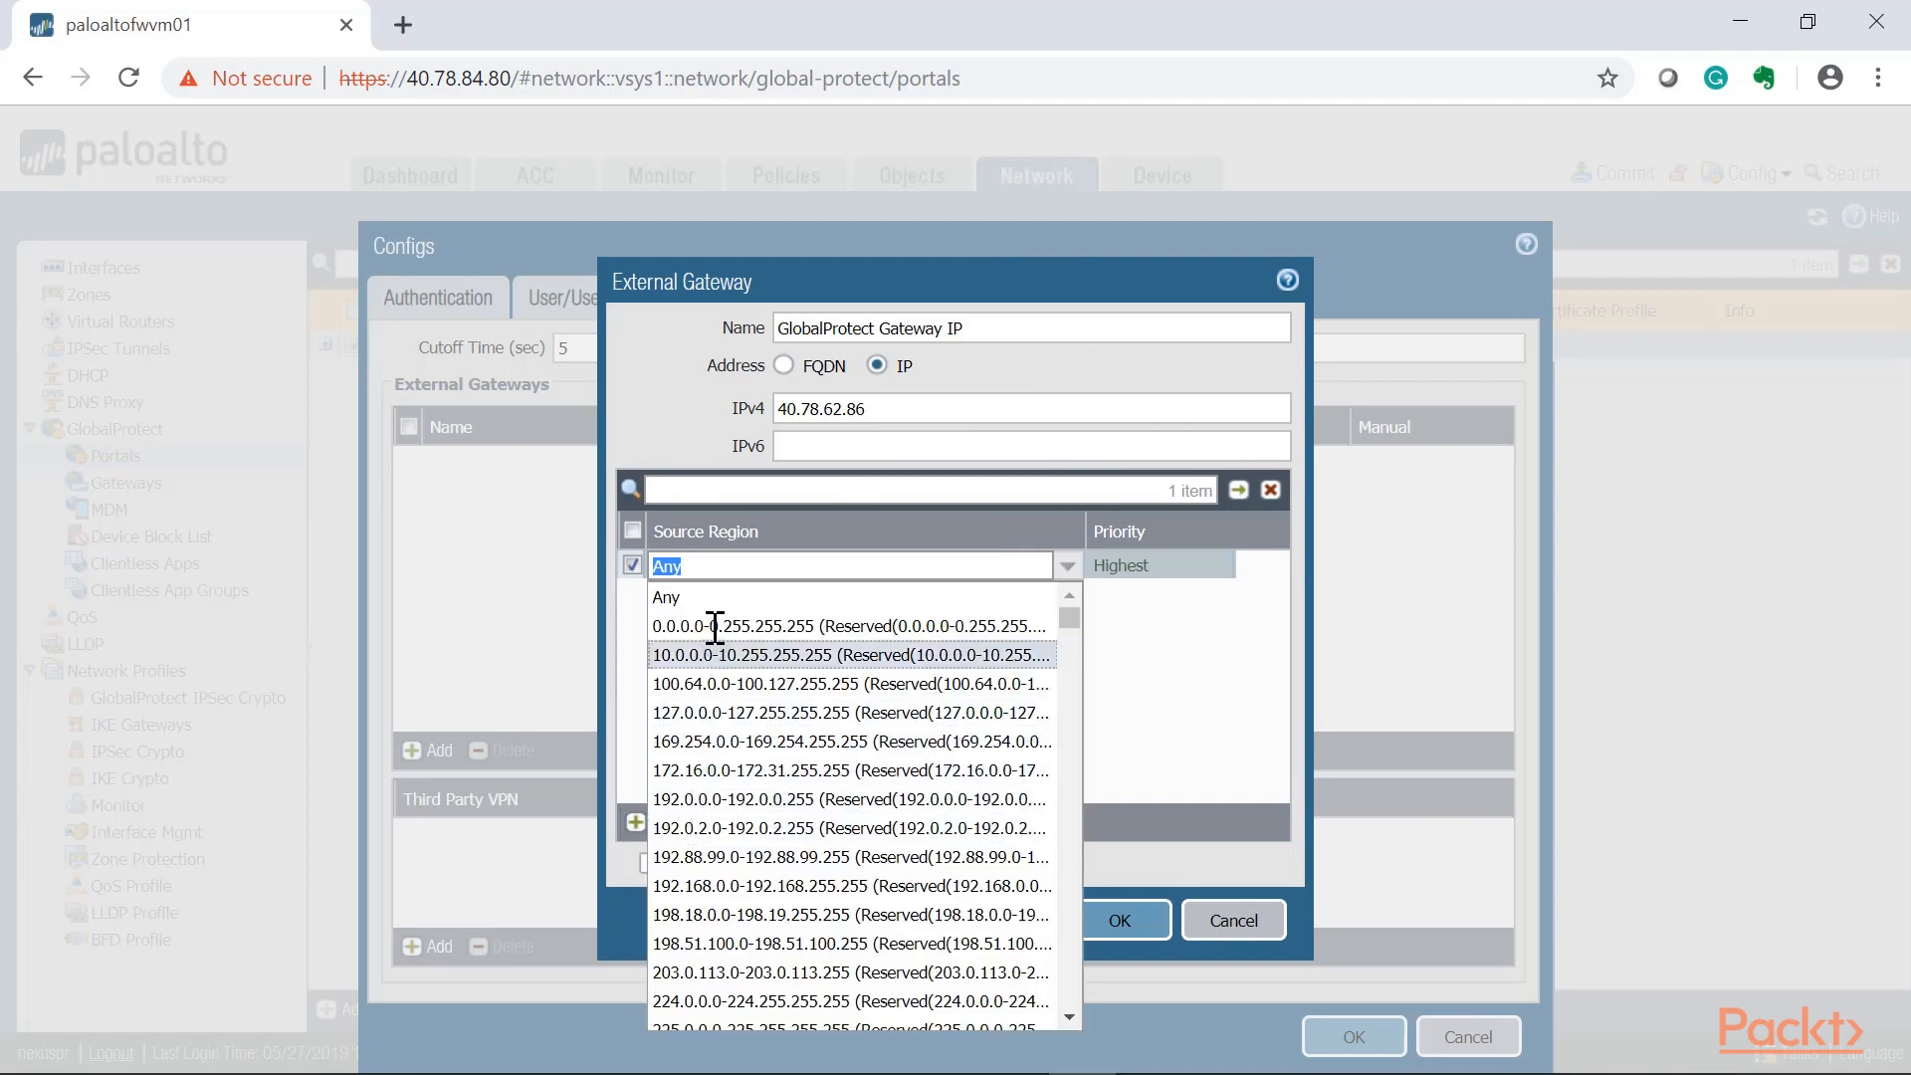
pyautogui.click(694, 601)
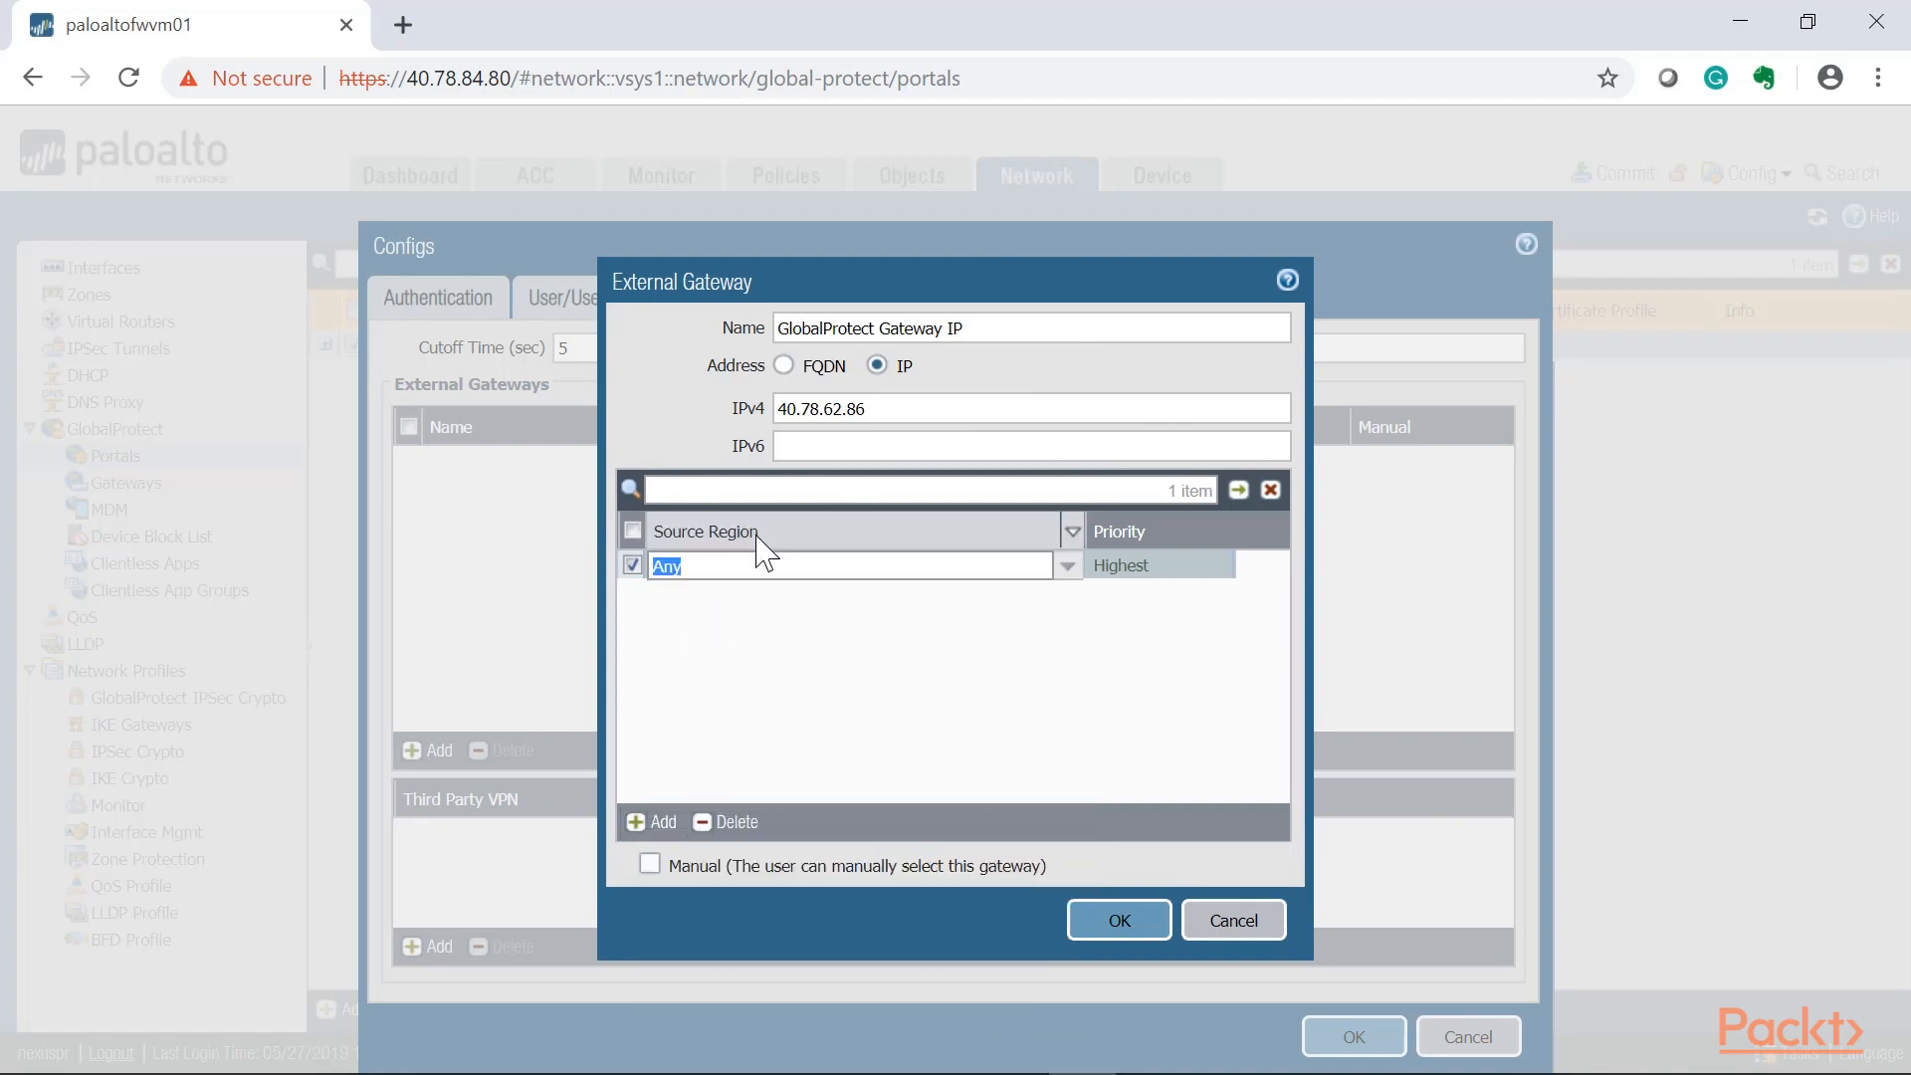
pyautogui.click(874, 406)
pyautogui.moveTo(914, 406); pyautogui.dragTo(736, 410)
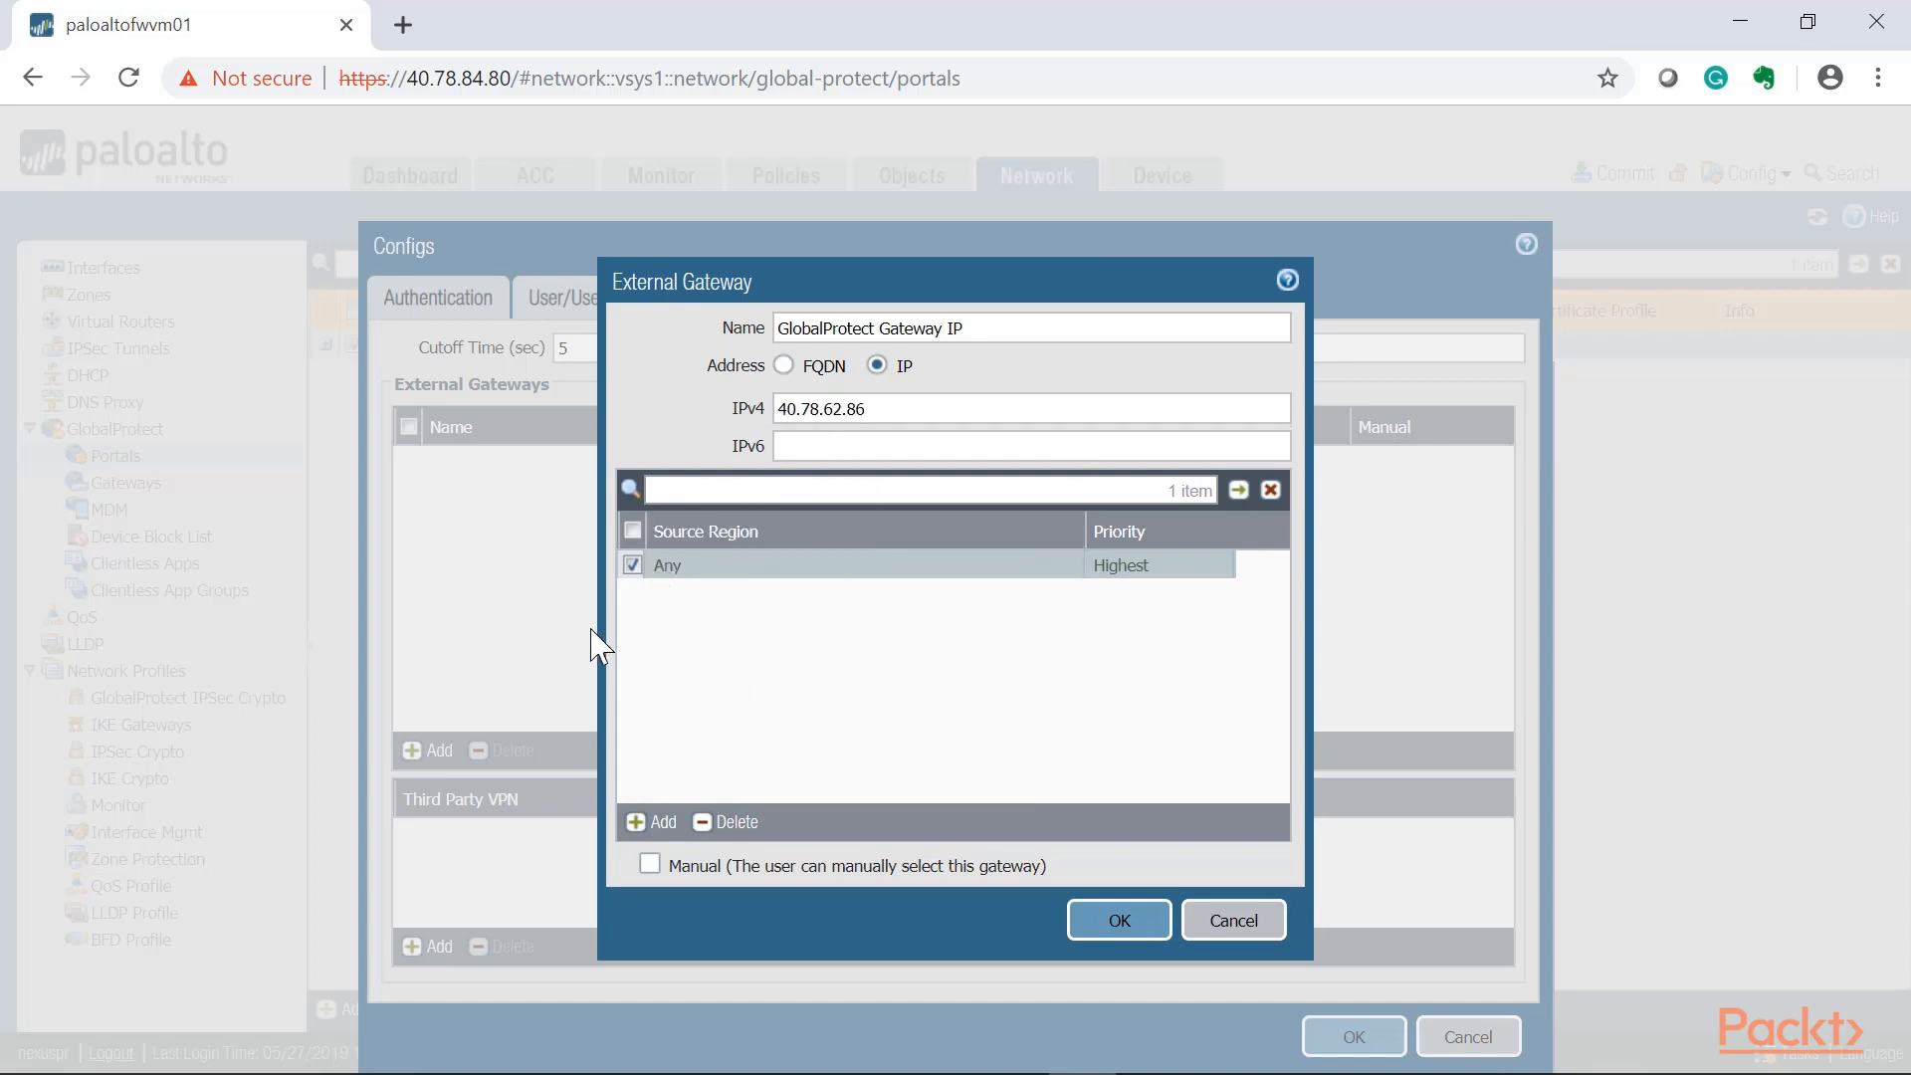
pyautogui.click(670, 570)
pyautogui.scroll(-20, 780, 945)
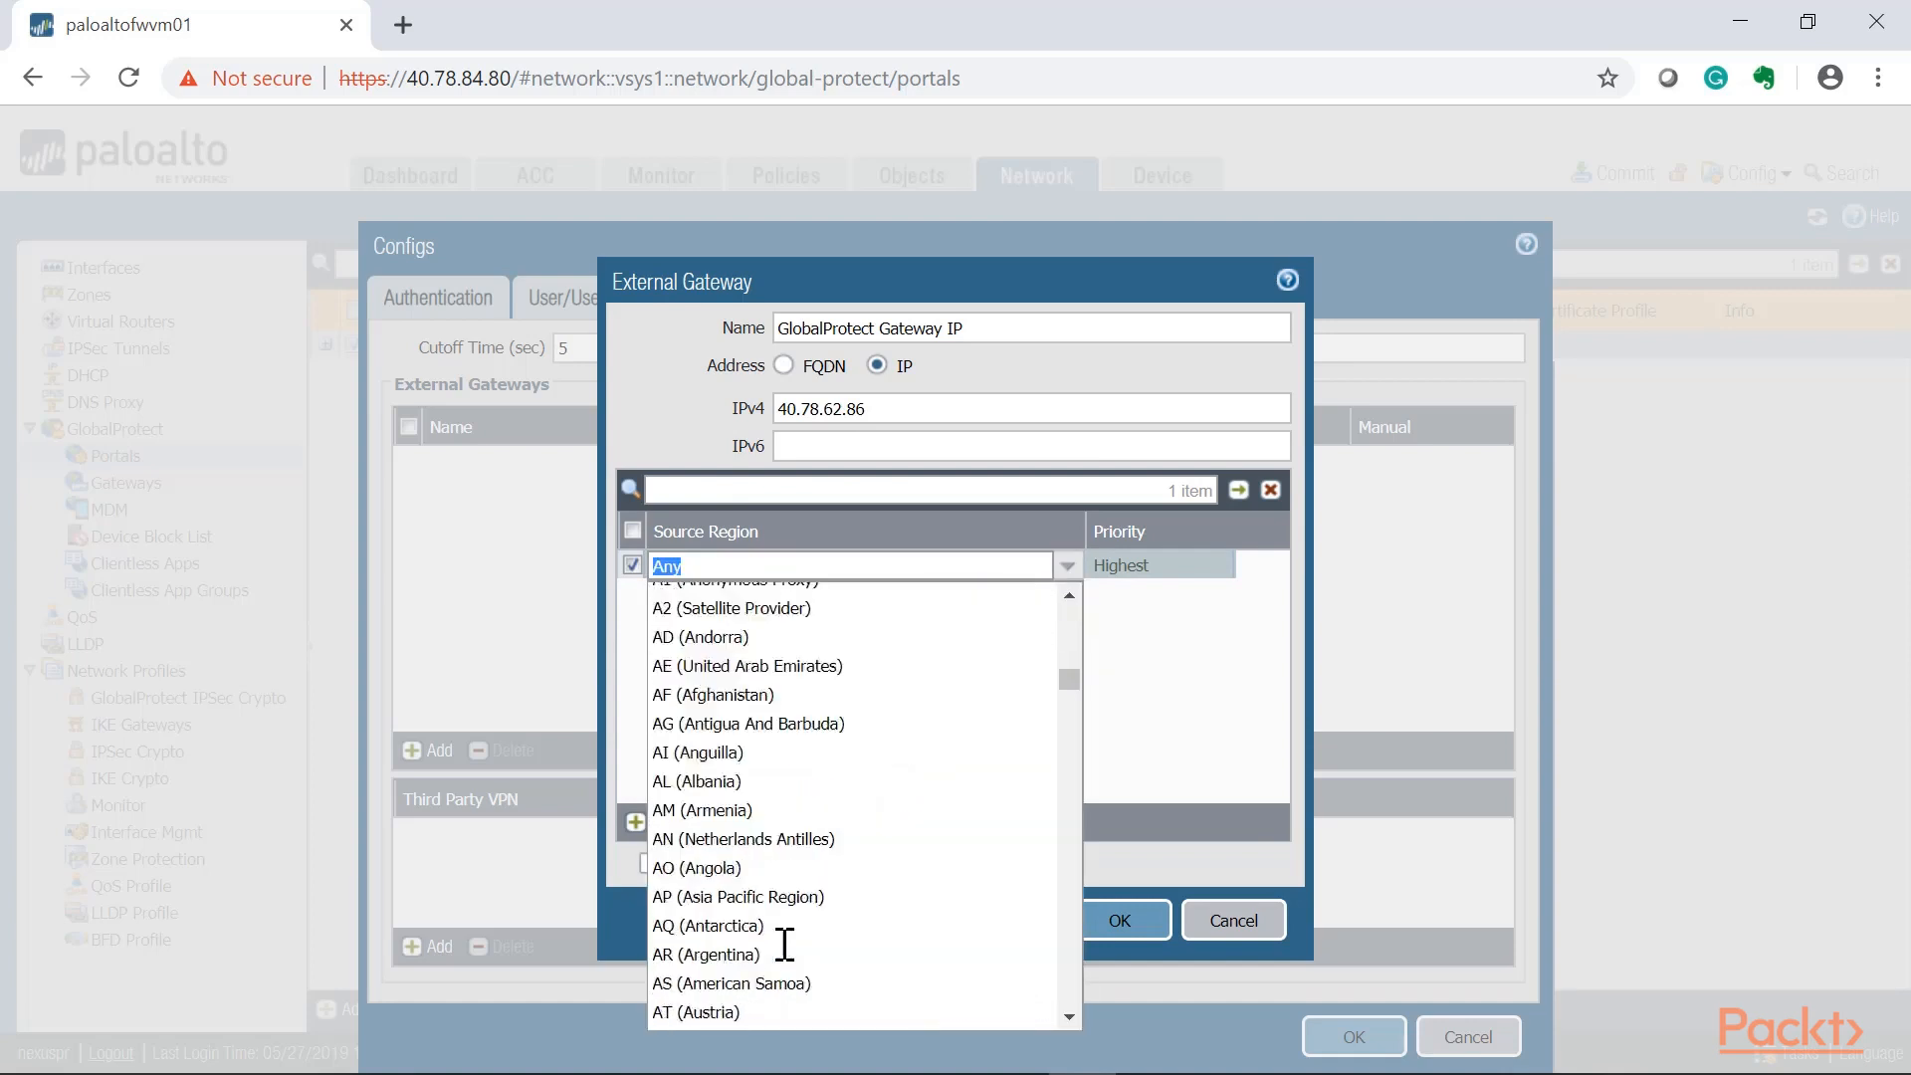
pyautogui.scroll(16, 697, 841)
pyautogui.scroll(-10, 701, 846)
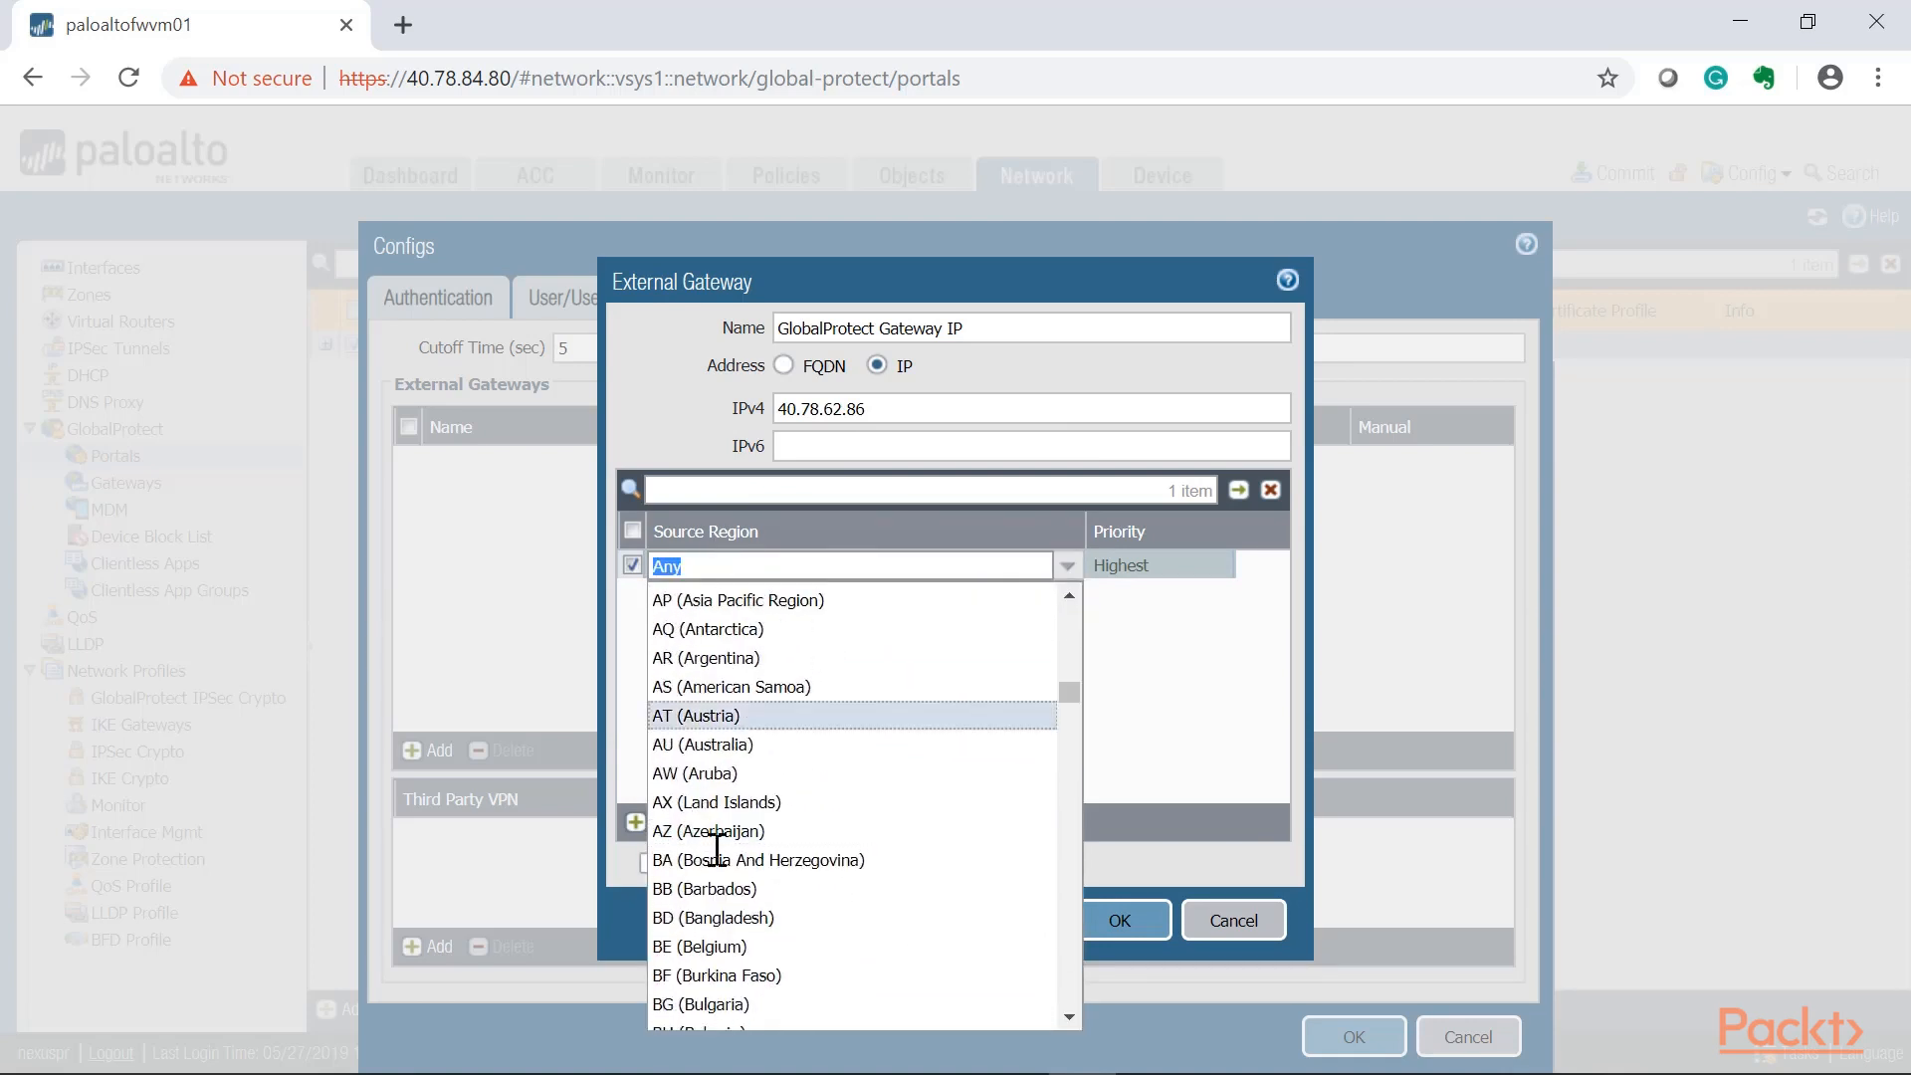
pyautogui.scroll(-6, 981, 731)
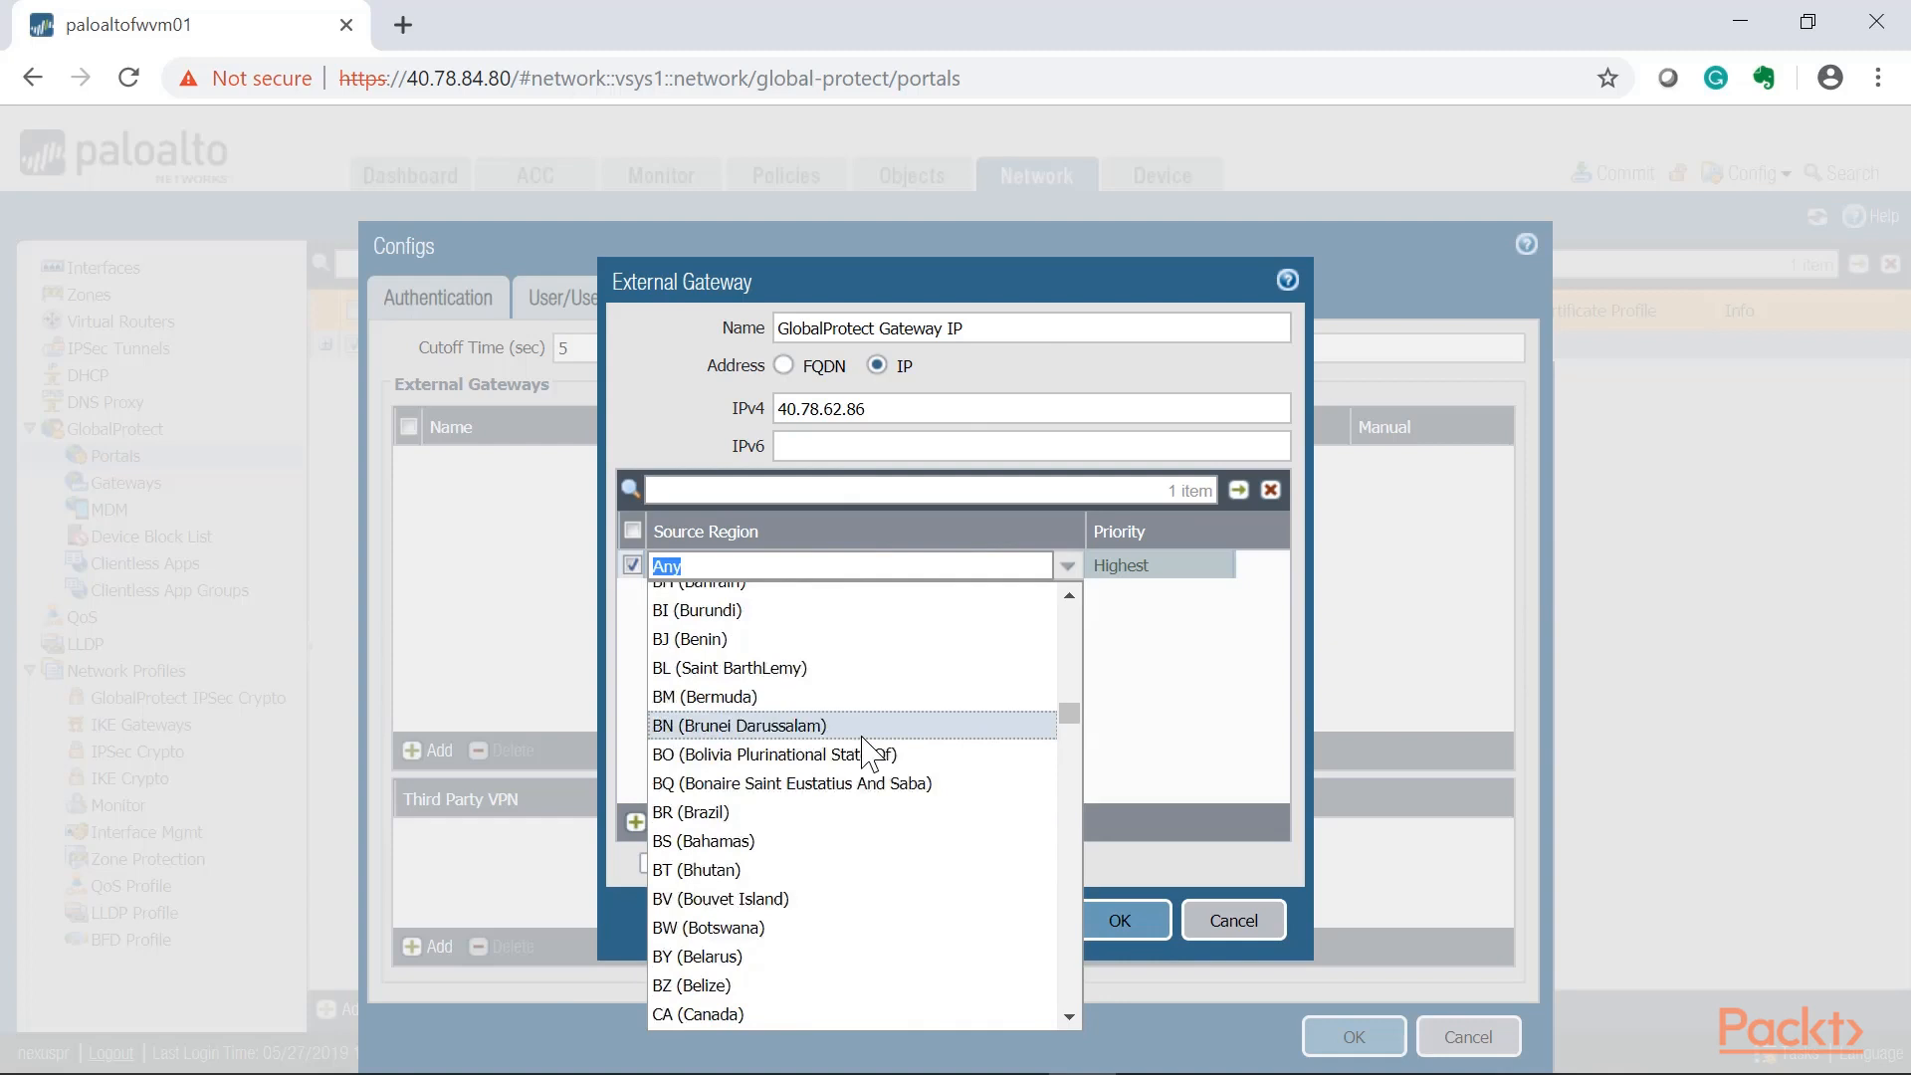
pyautogui.click(1231, 682)
pyautogui.click(1118, 921)
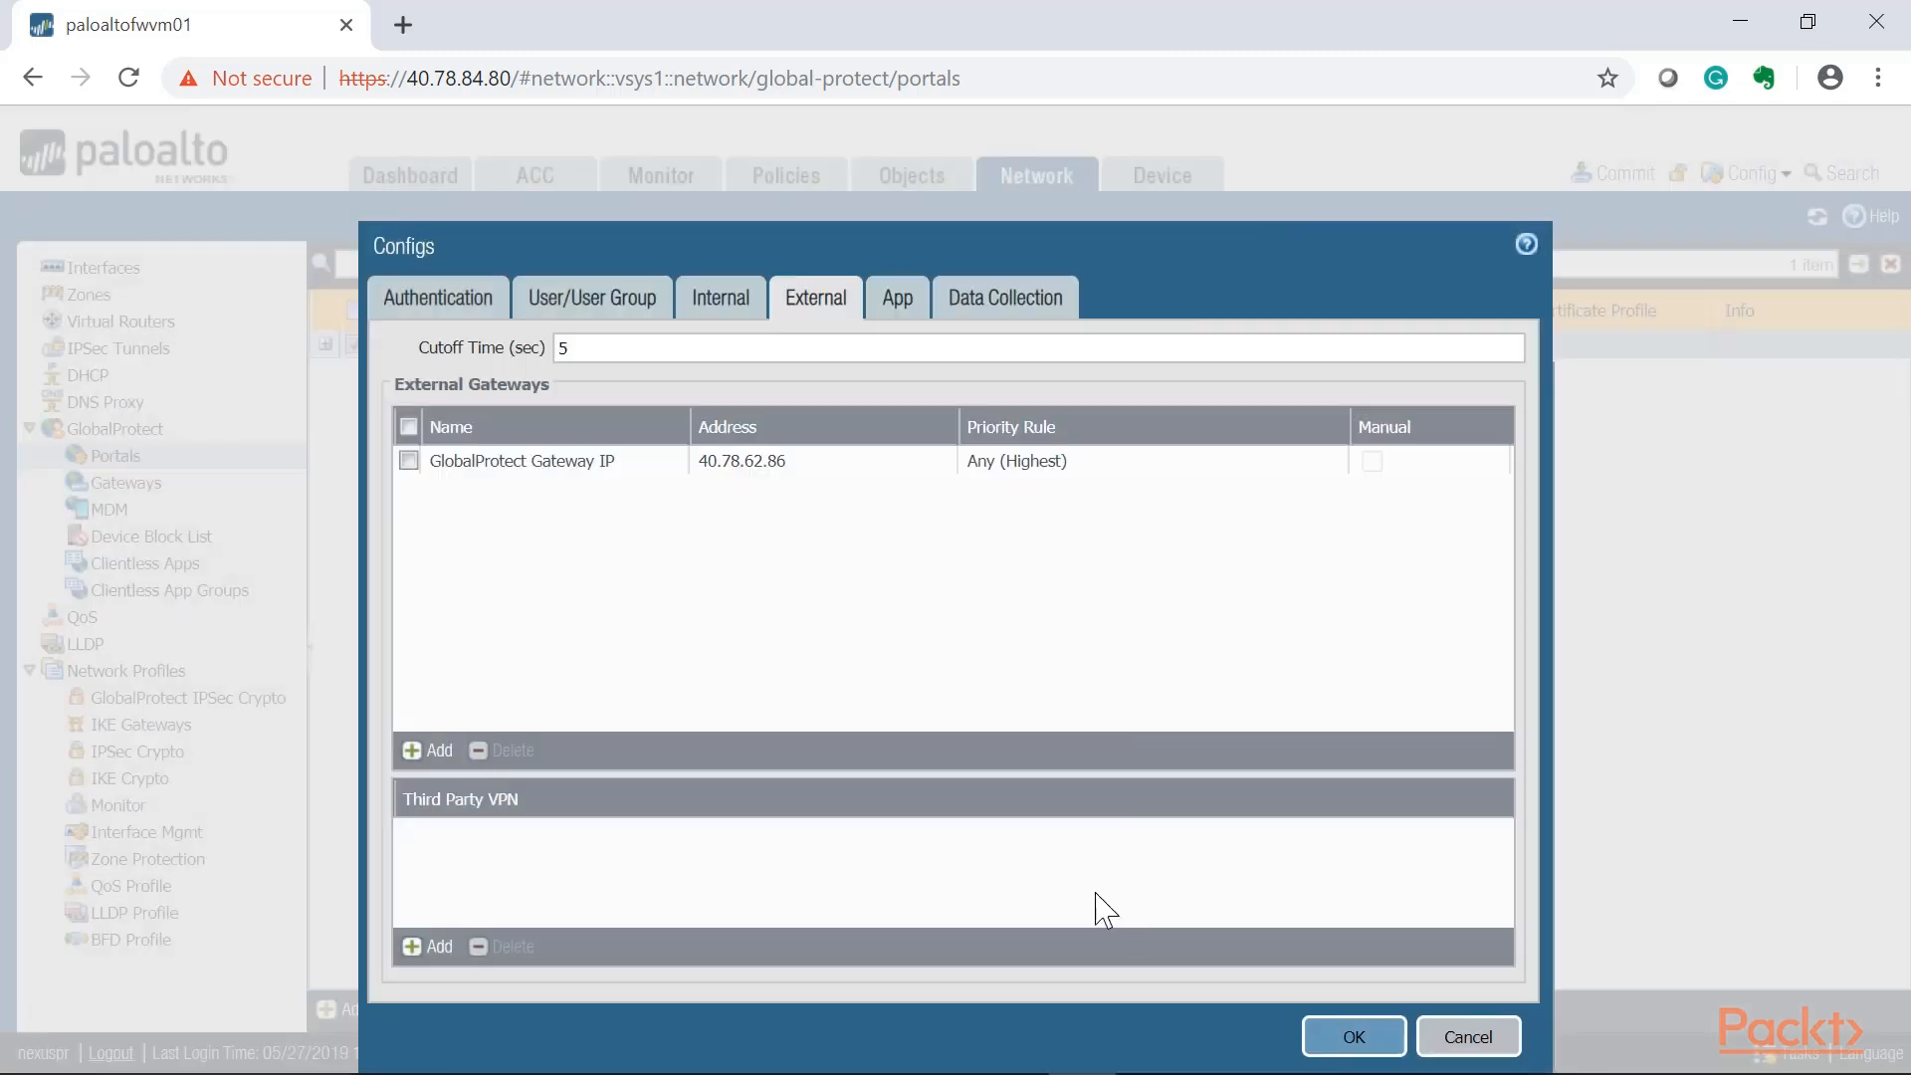
# Set the agent config's app Connect Method to On-demand (Manual user initiated connection).
pyautogui.click(896, 298)
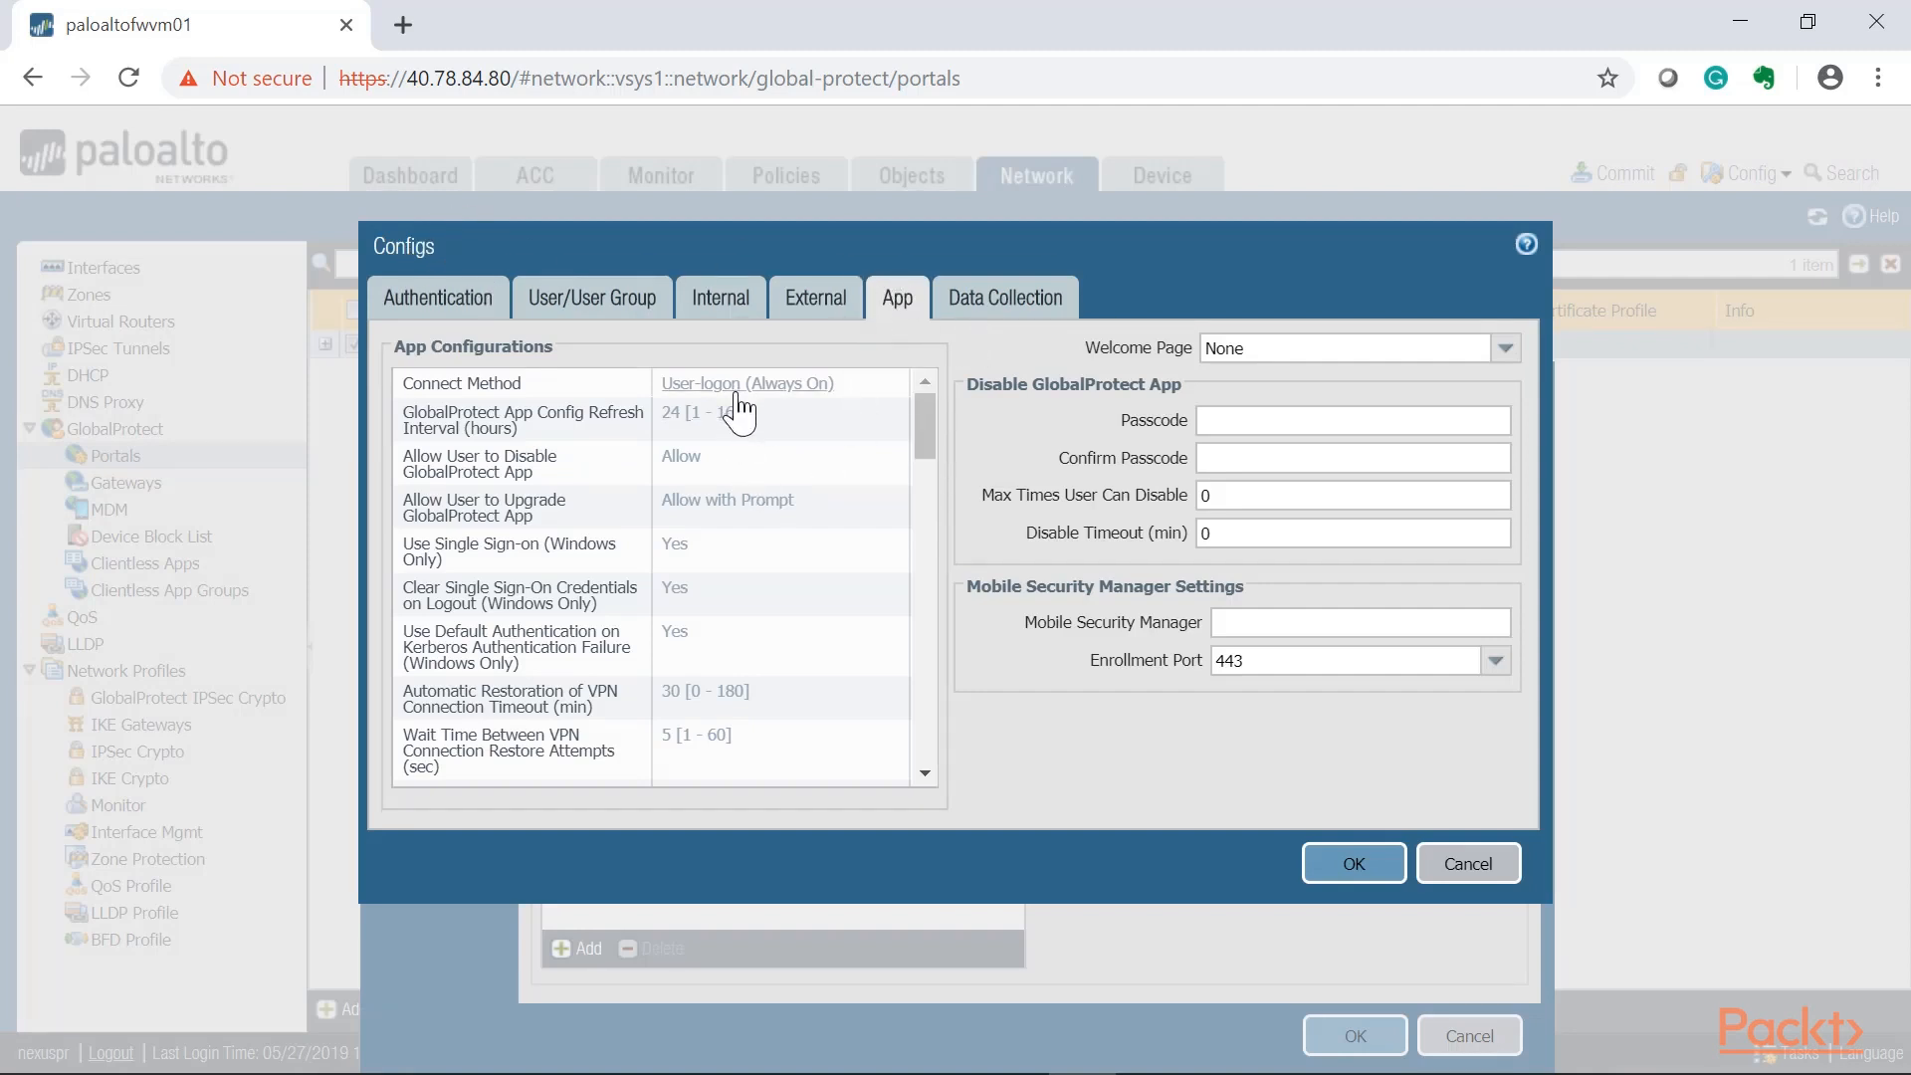
pyautogui.click(487, 387)
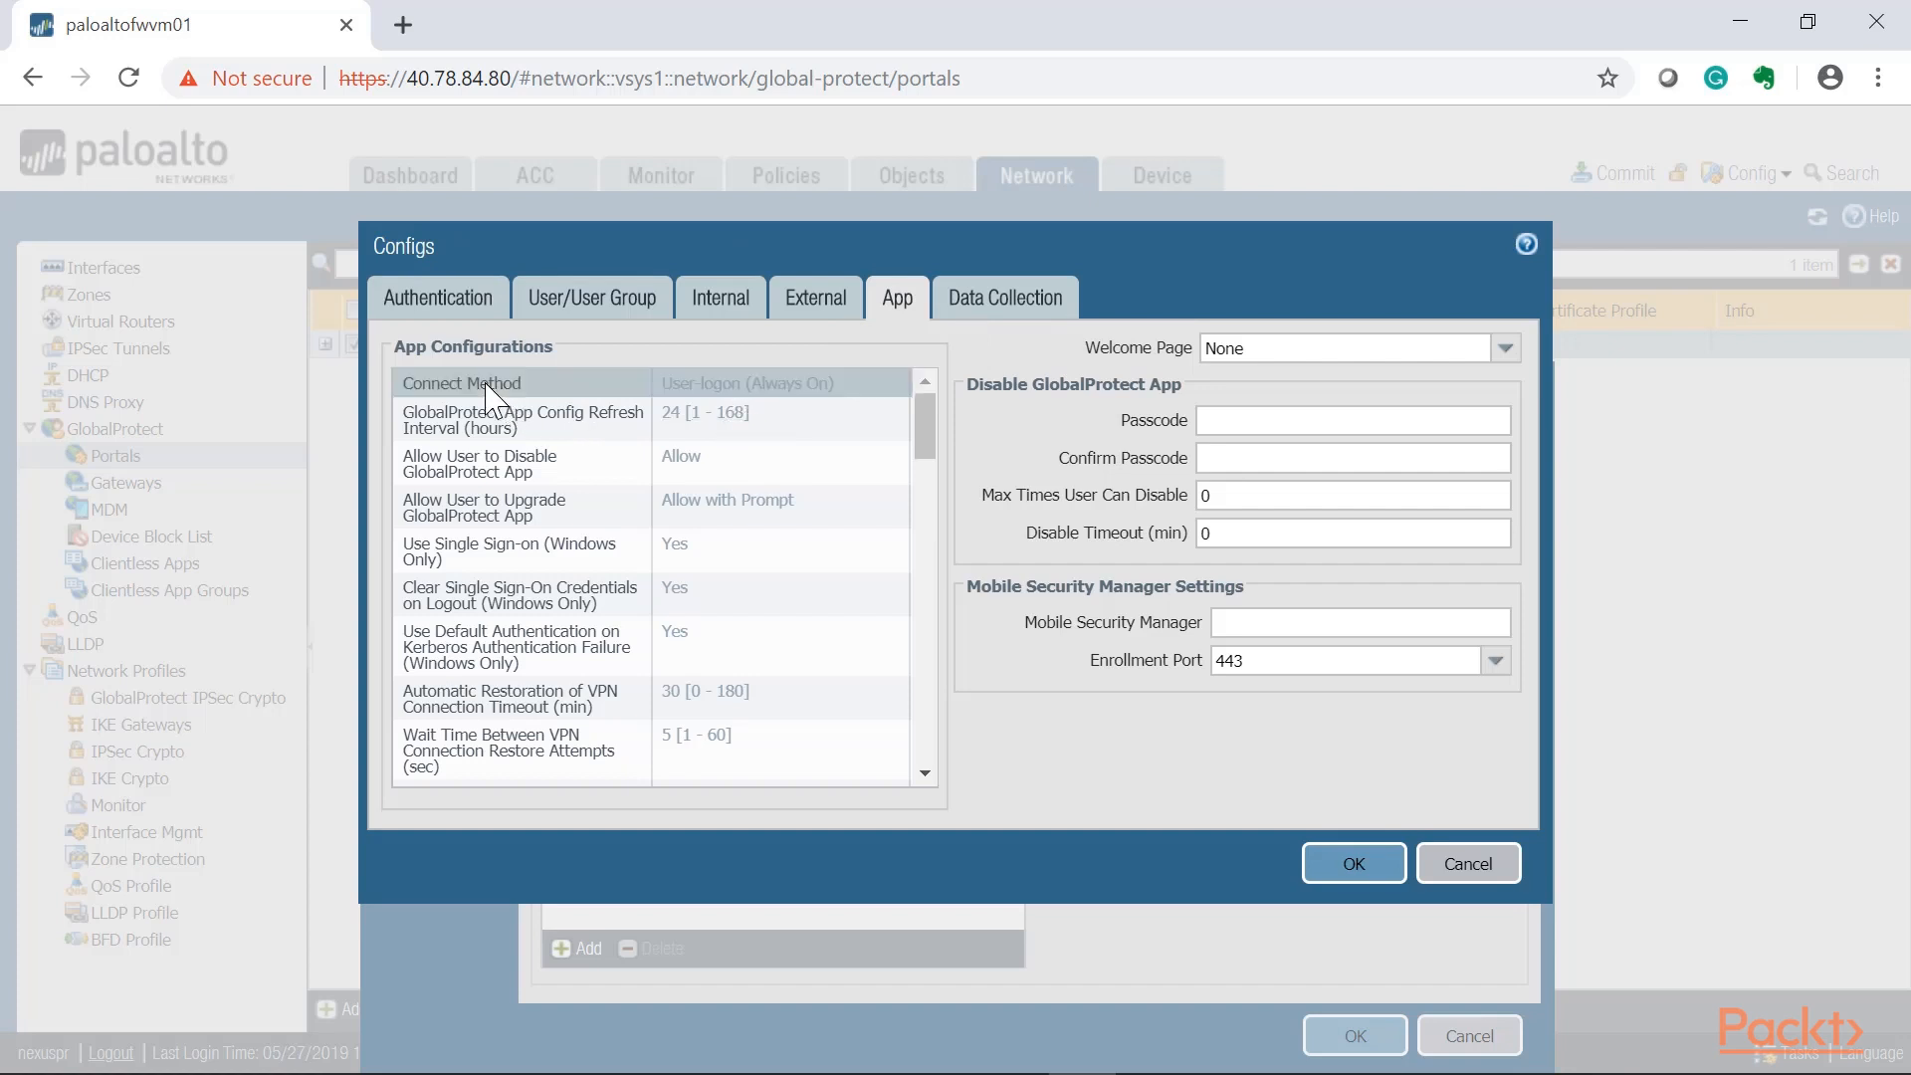
pyautogui.click(785, 389)
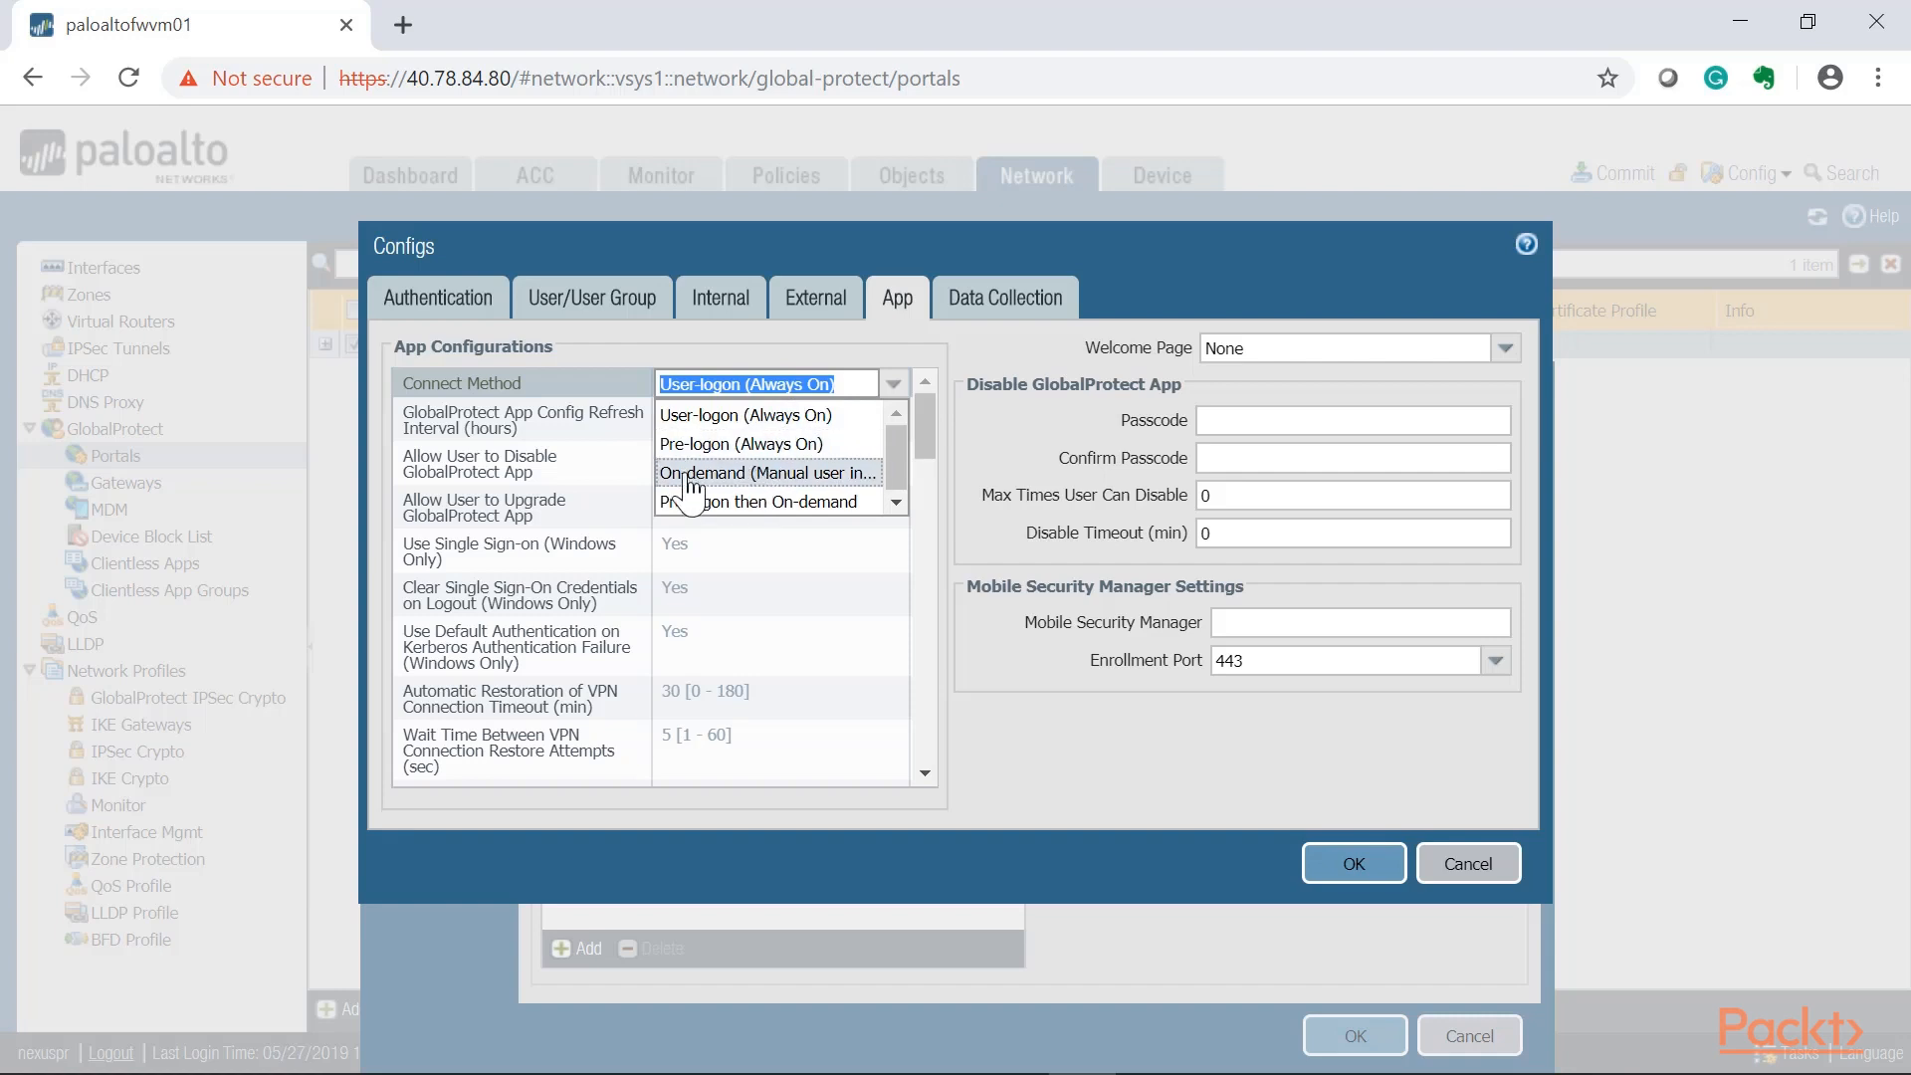
pyautogui.click(777, 475)
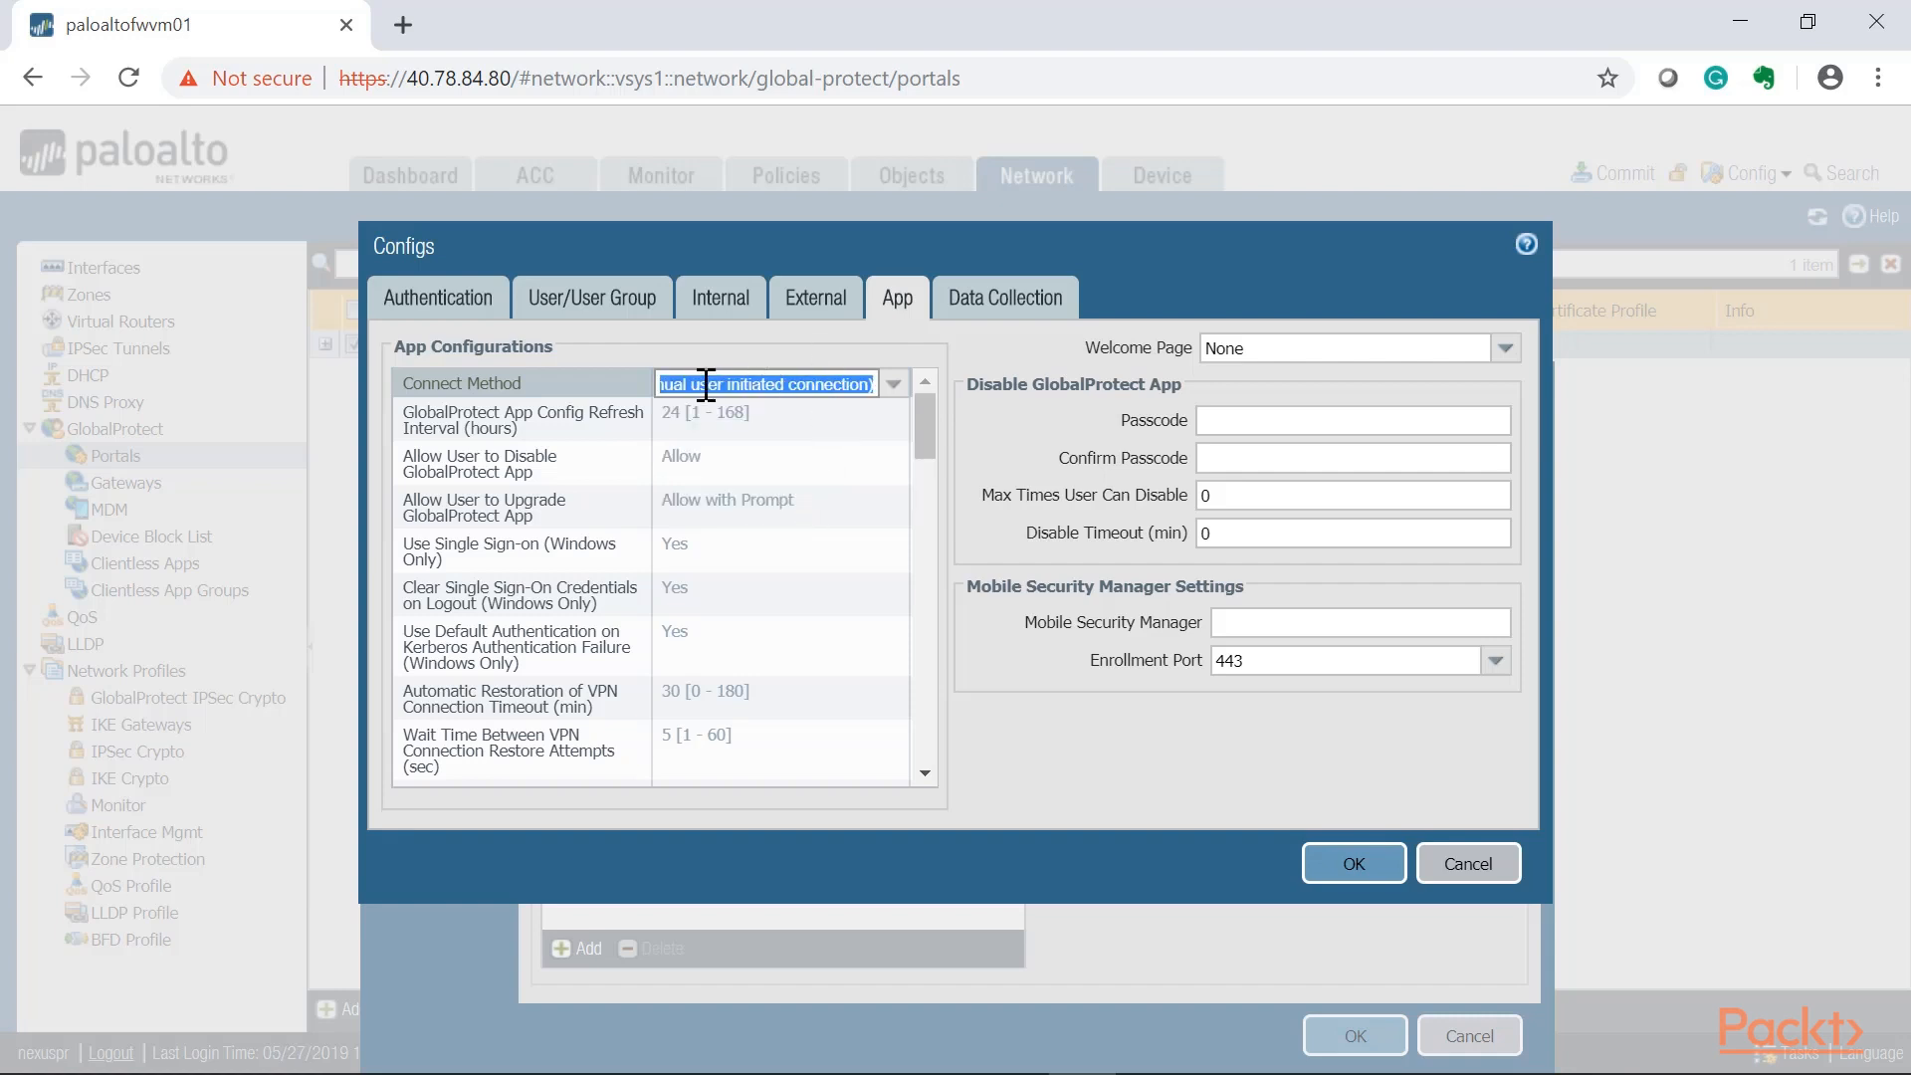
pyautogui.moveTo(834, 384); pyautogui.dragTo(1000, 401)
pyautogui.click(546, 384)
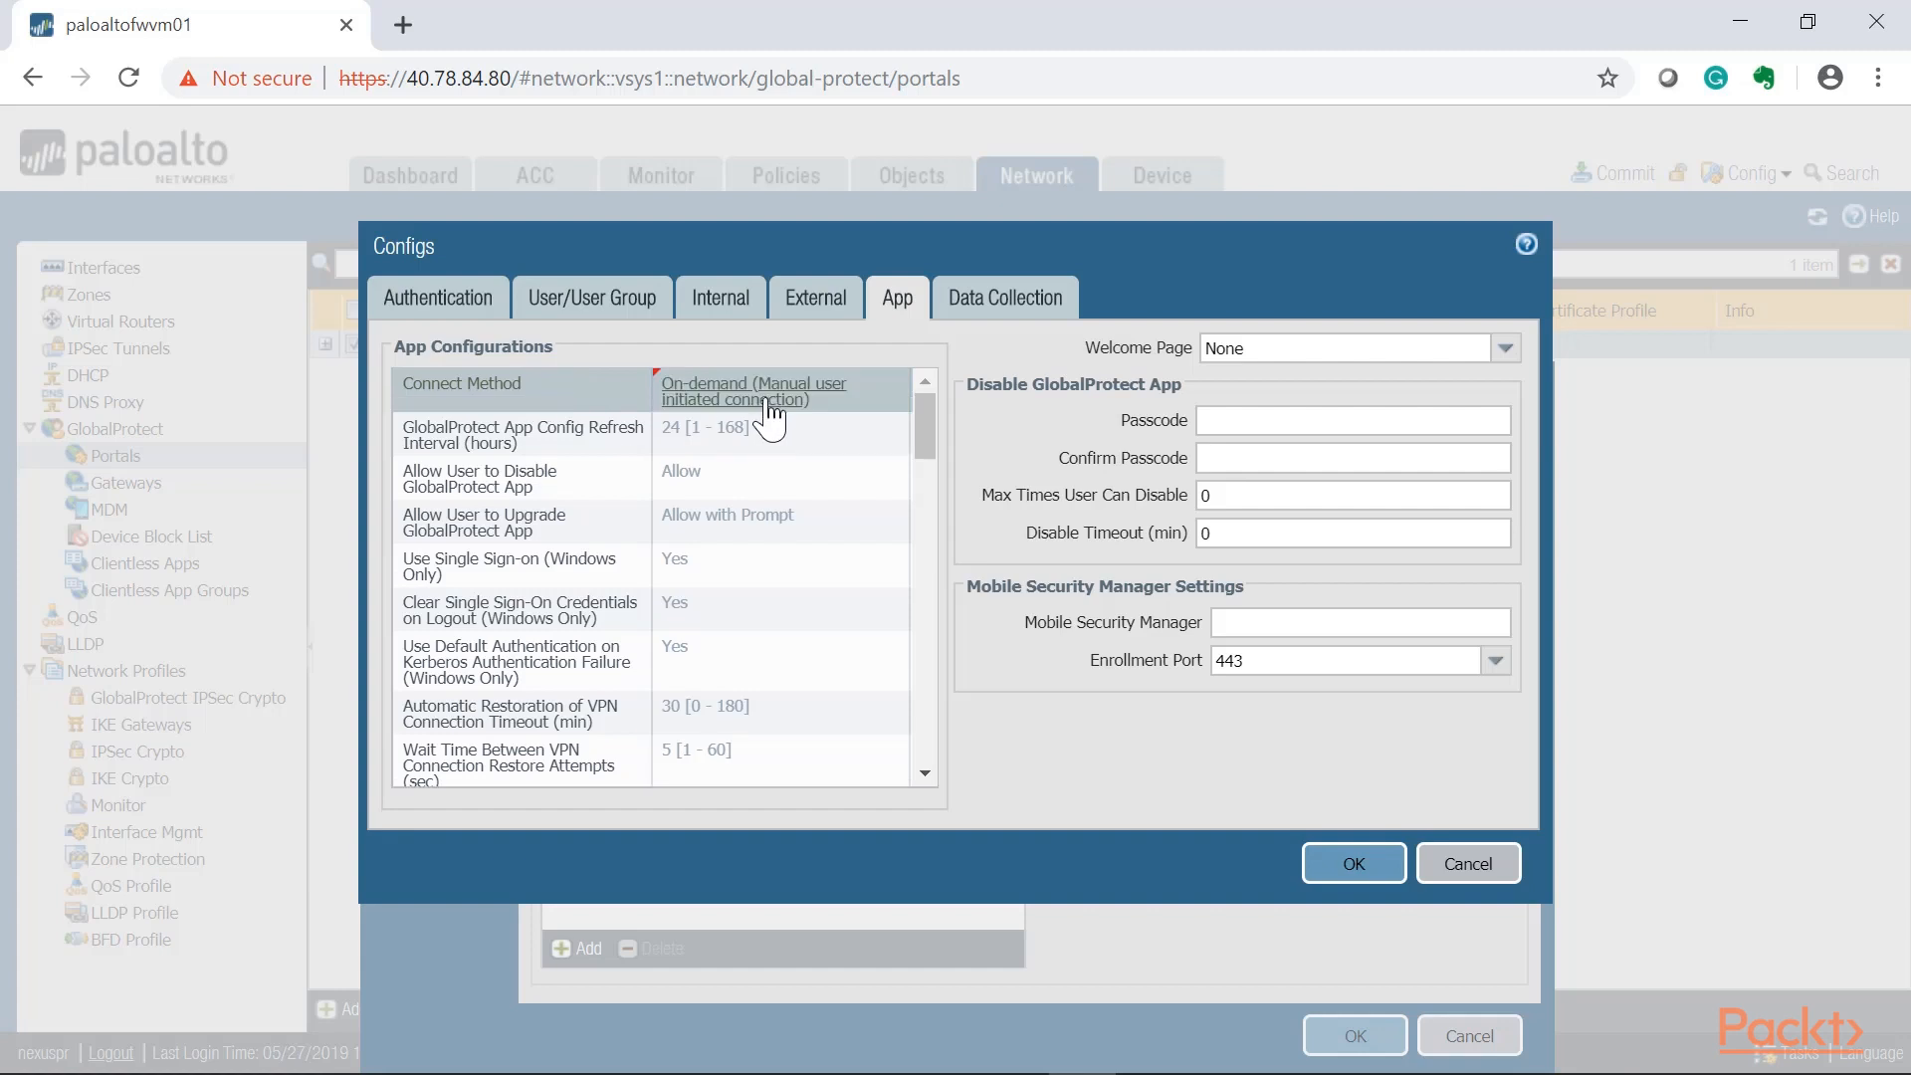
# Examine the app configuration settings and the choices for Allow User to Disable GlobalProtect App.
pyautogui.scroll(-5, 575, 545)
pyautogui.scroll(5, 582, 537)
pyautogui.scroll(-3, 714, 525)
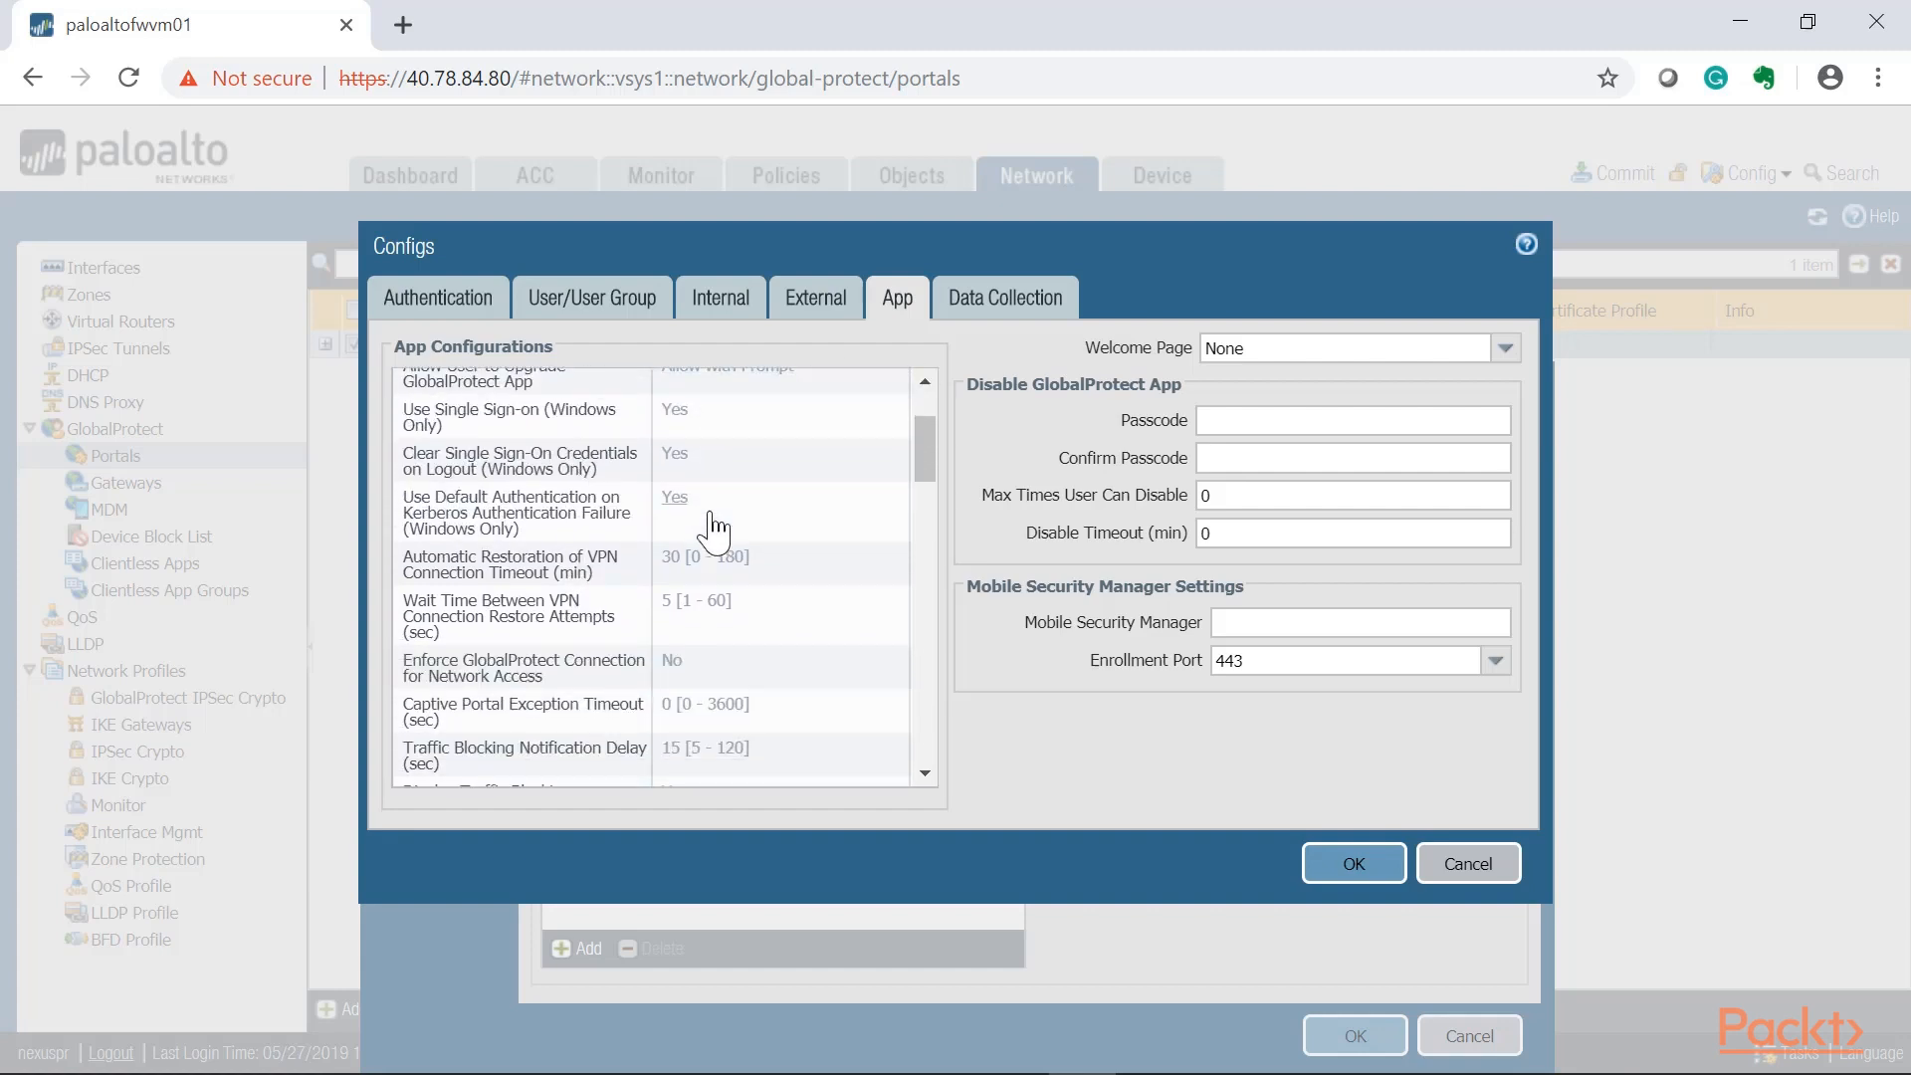
pyautogui.scroll(3, 714, 531)
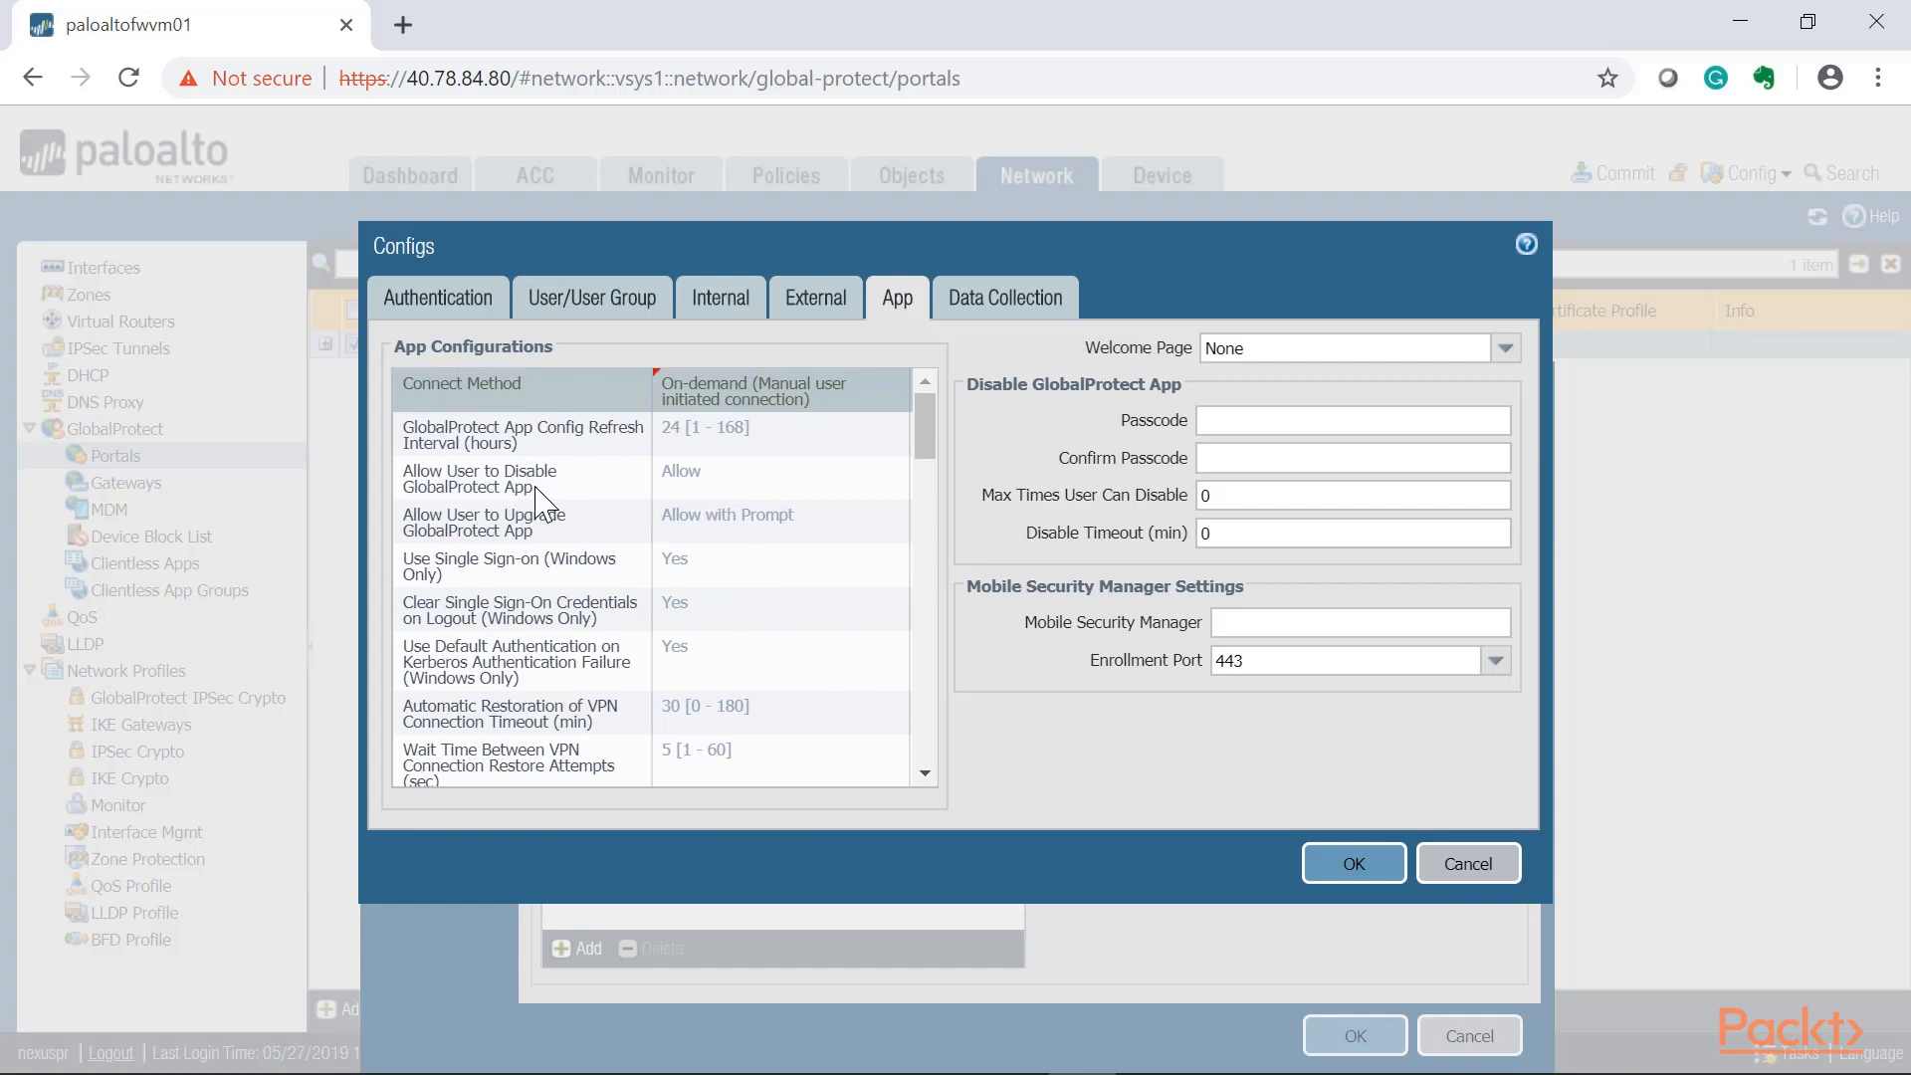
pyautogui.click(699, 486)
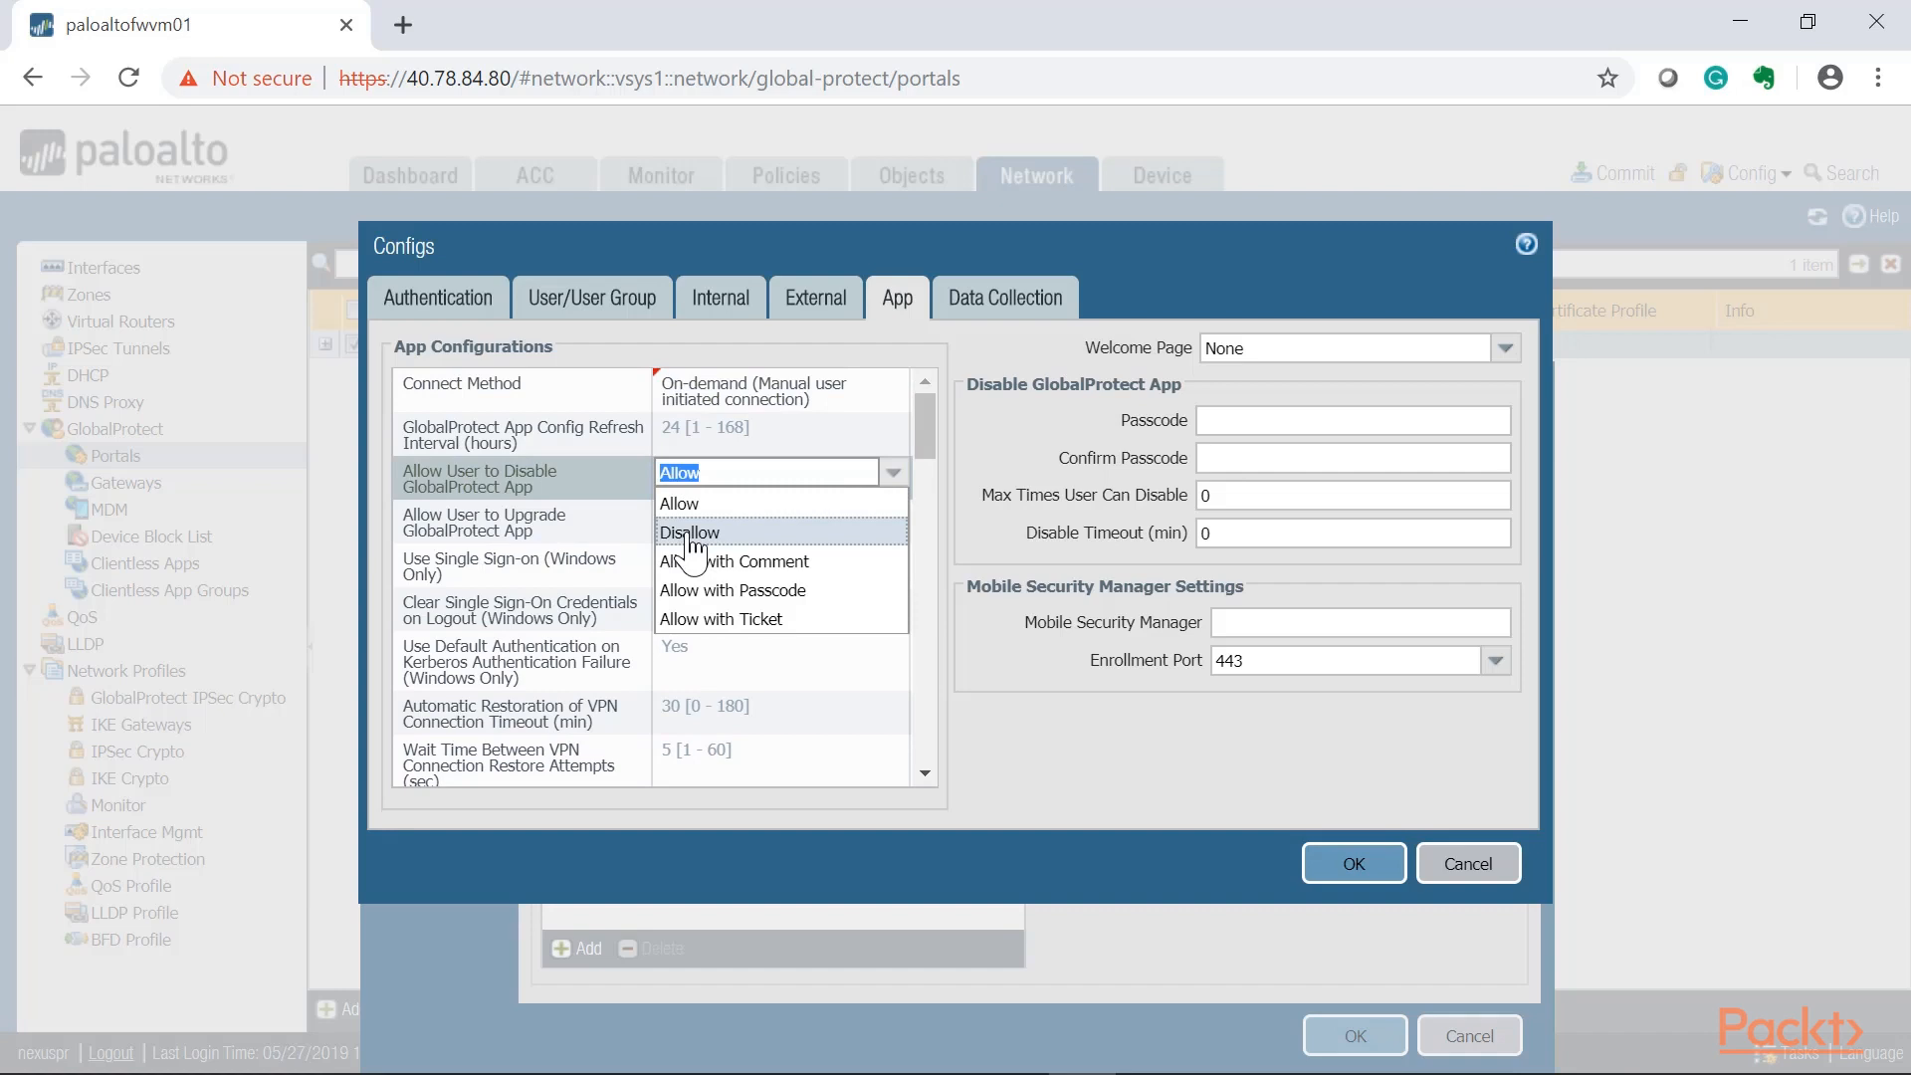
pyautogui.click(591, 490)
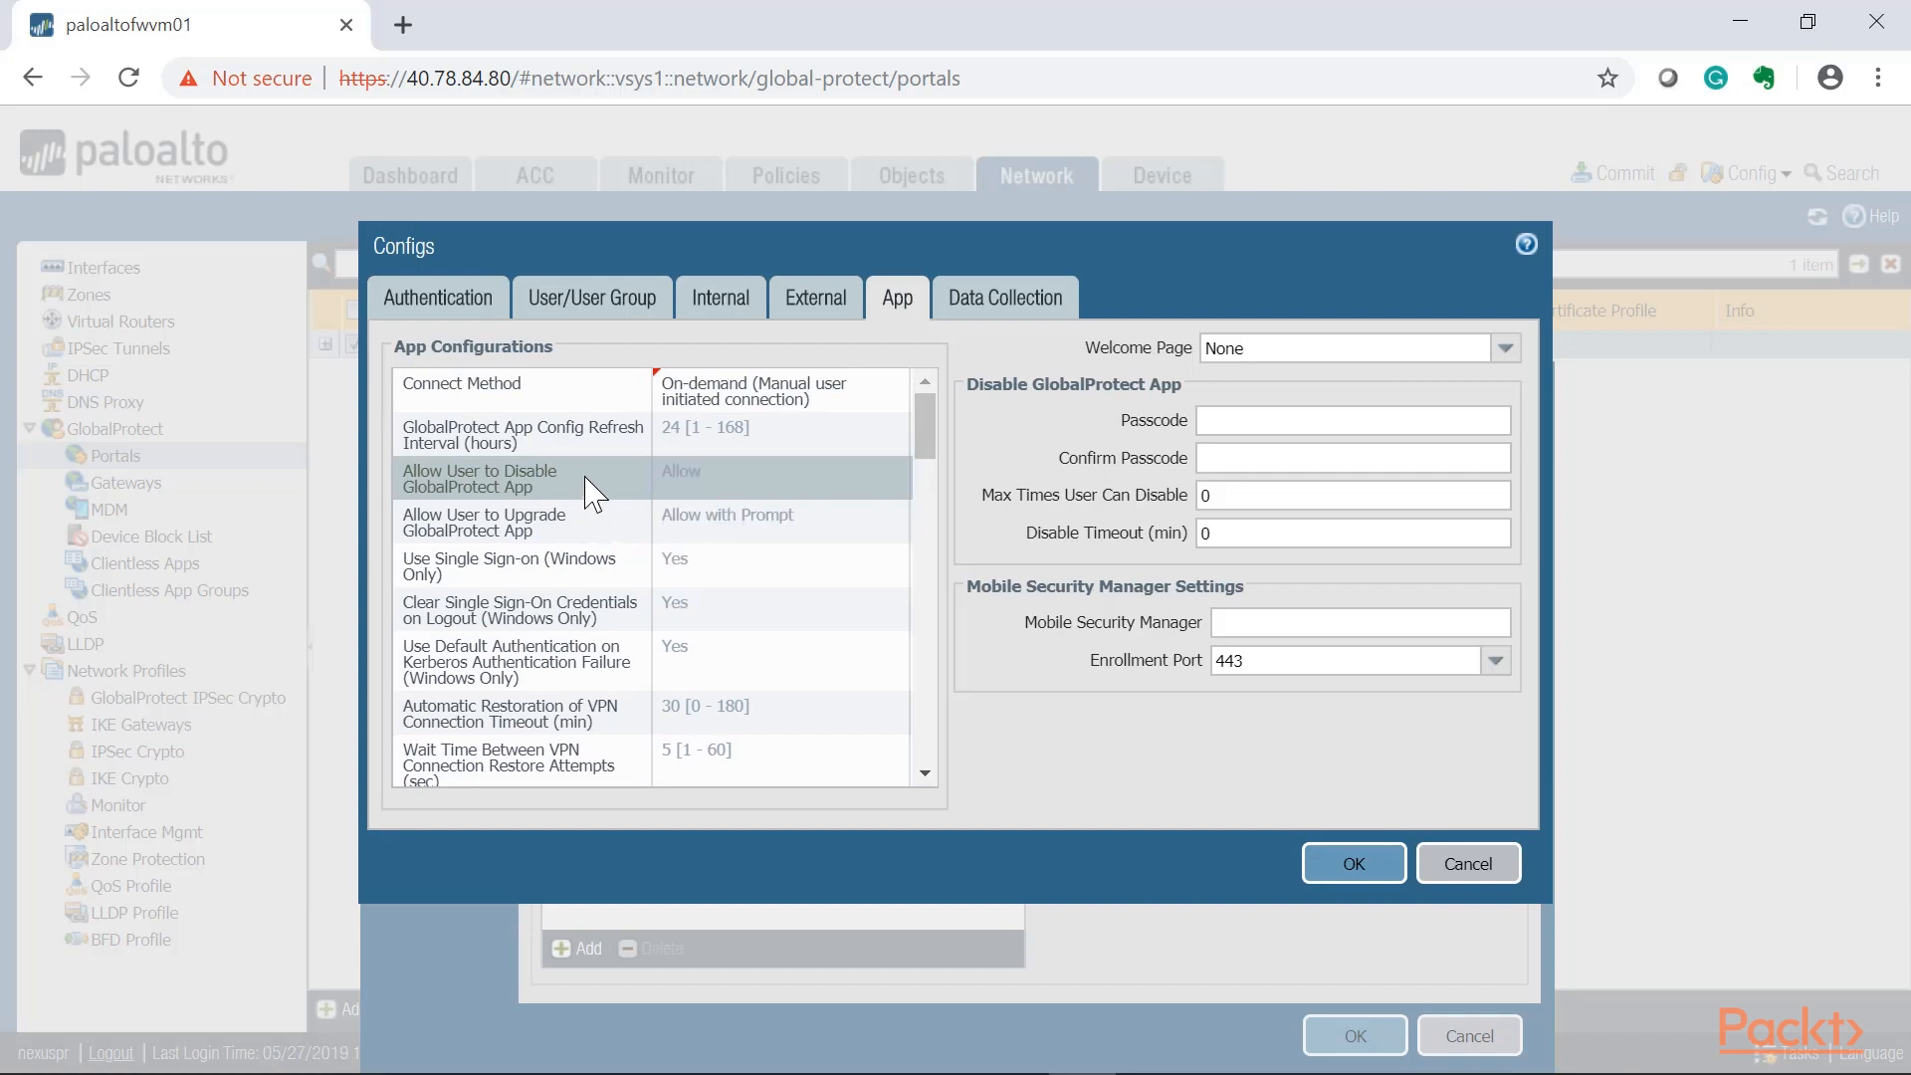
pyautogui.click(684, 476)
pyautogui.click(595, 488)
pyautogui.click(672, 484)
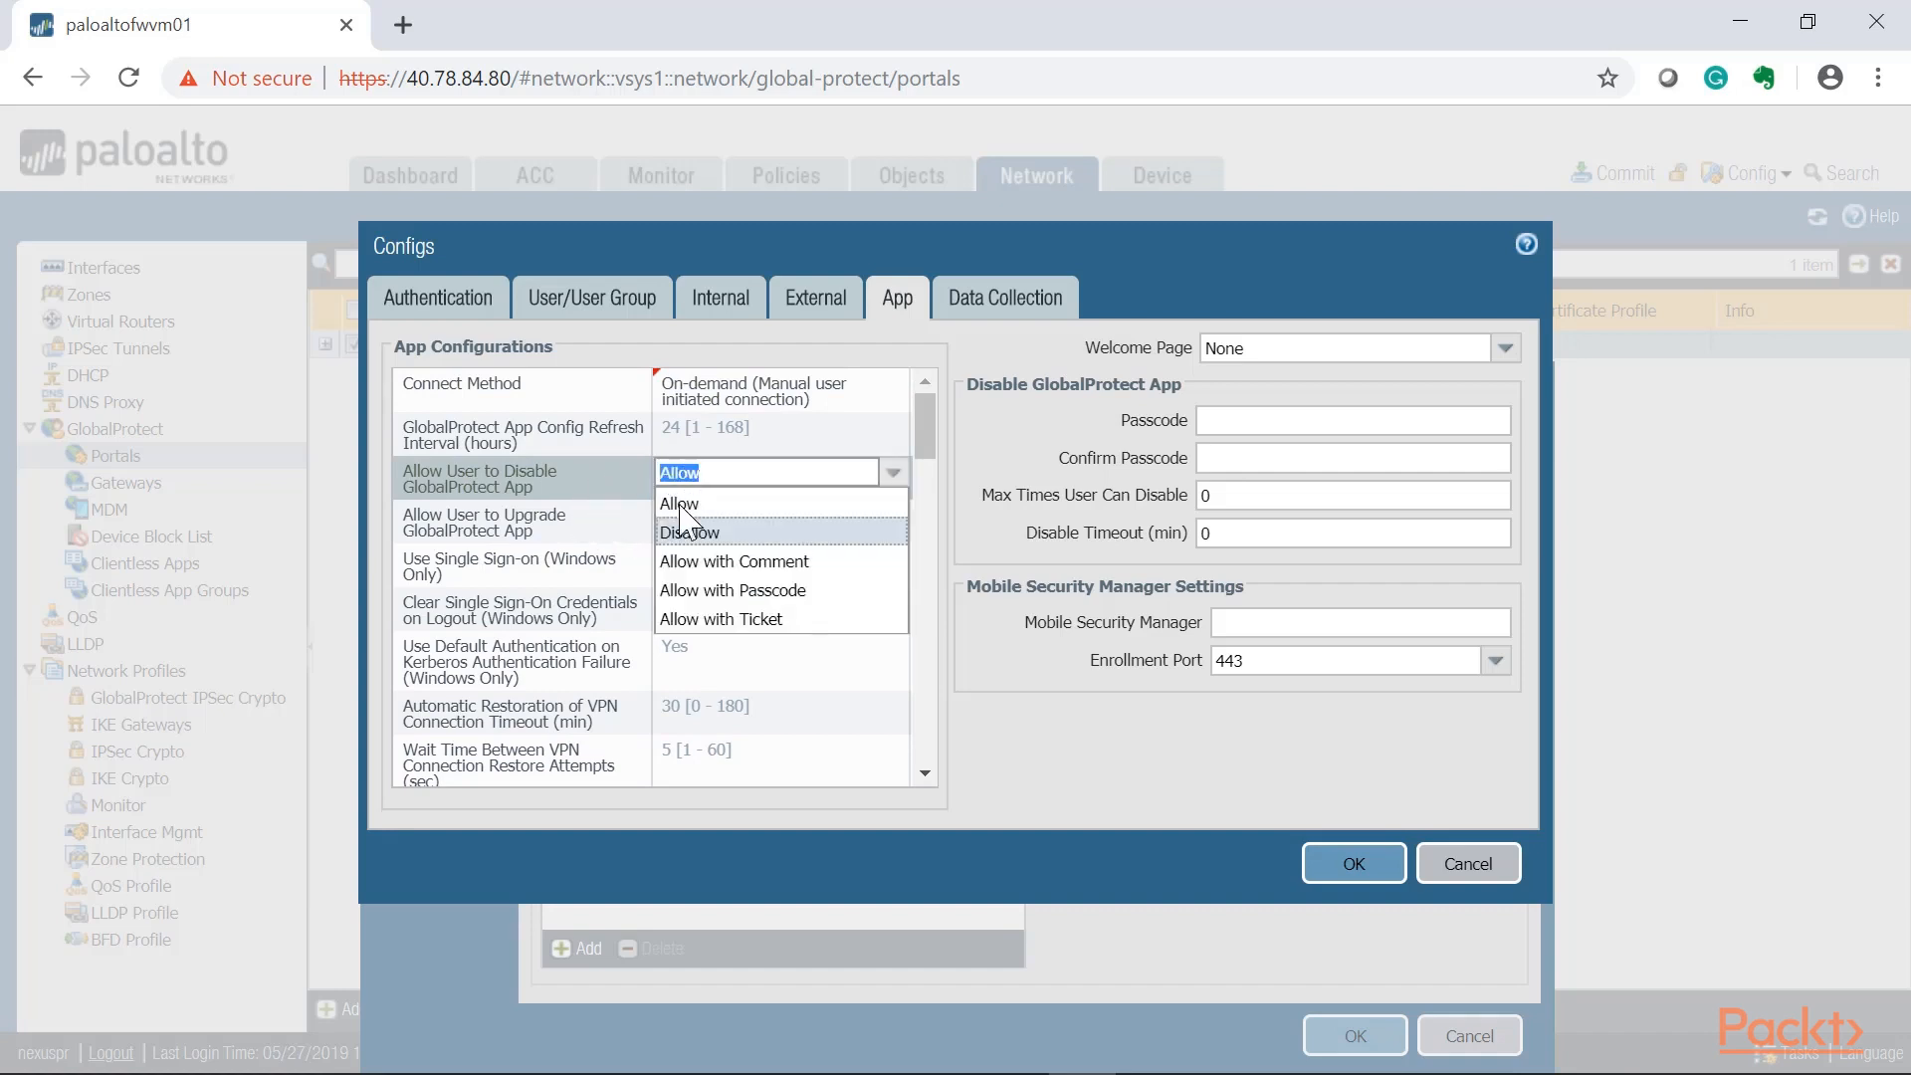
pyautogui.click(595, 493)
# Look through the remaining app configurations, including the traffic blocking and captive portal messages, and the Welcome Page choices.
pyautogui.scroll(-8, 571, 544)
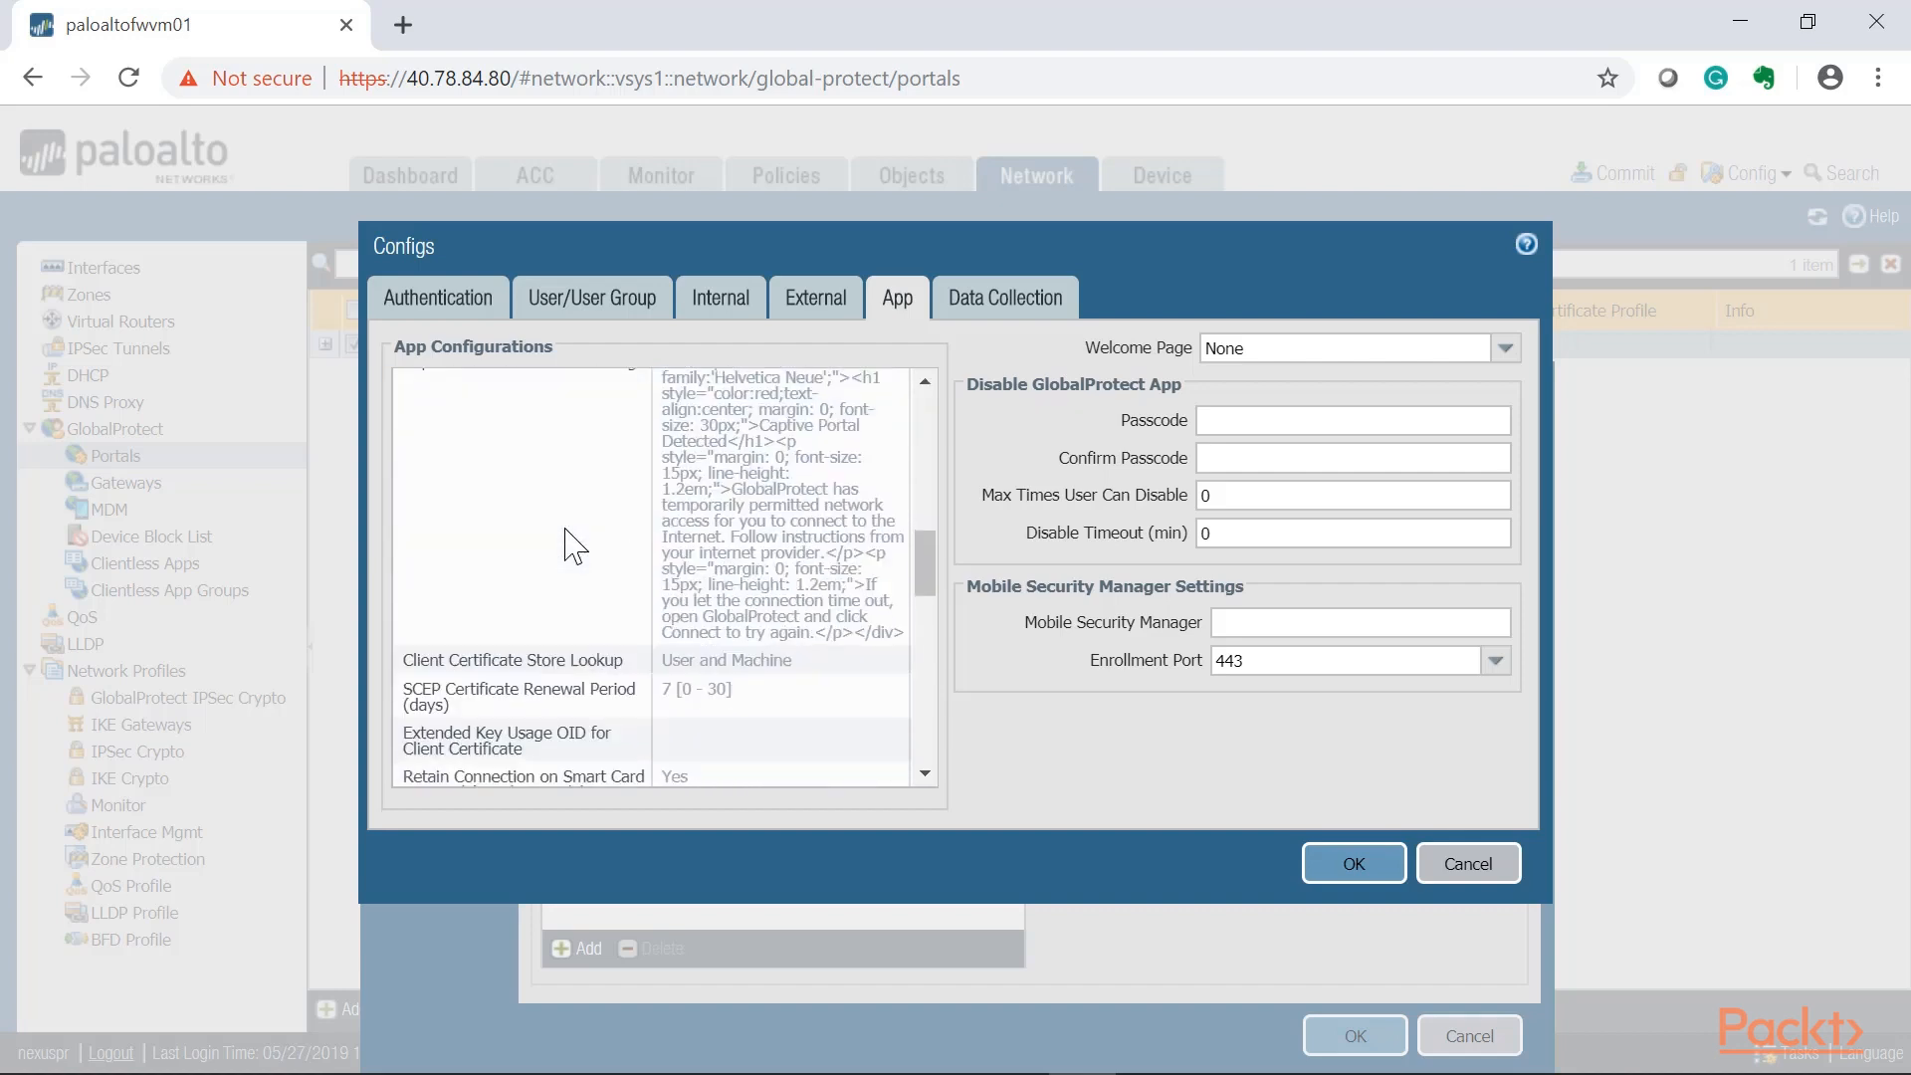
pyautogui.scroll(8, 570, 544)
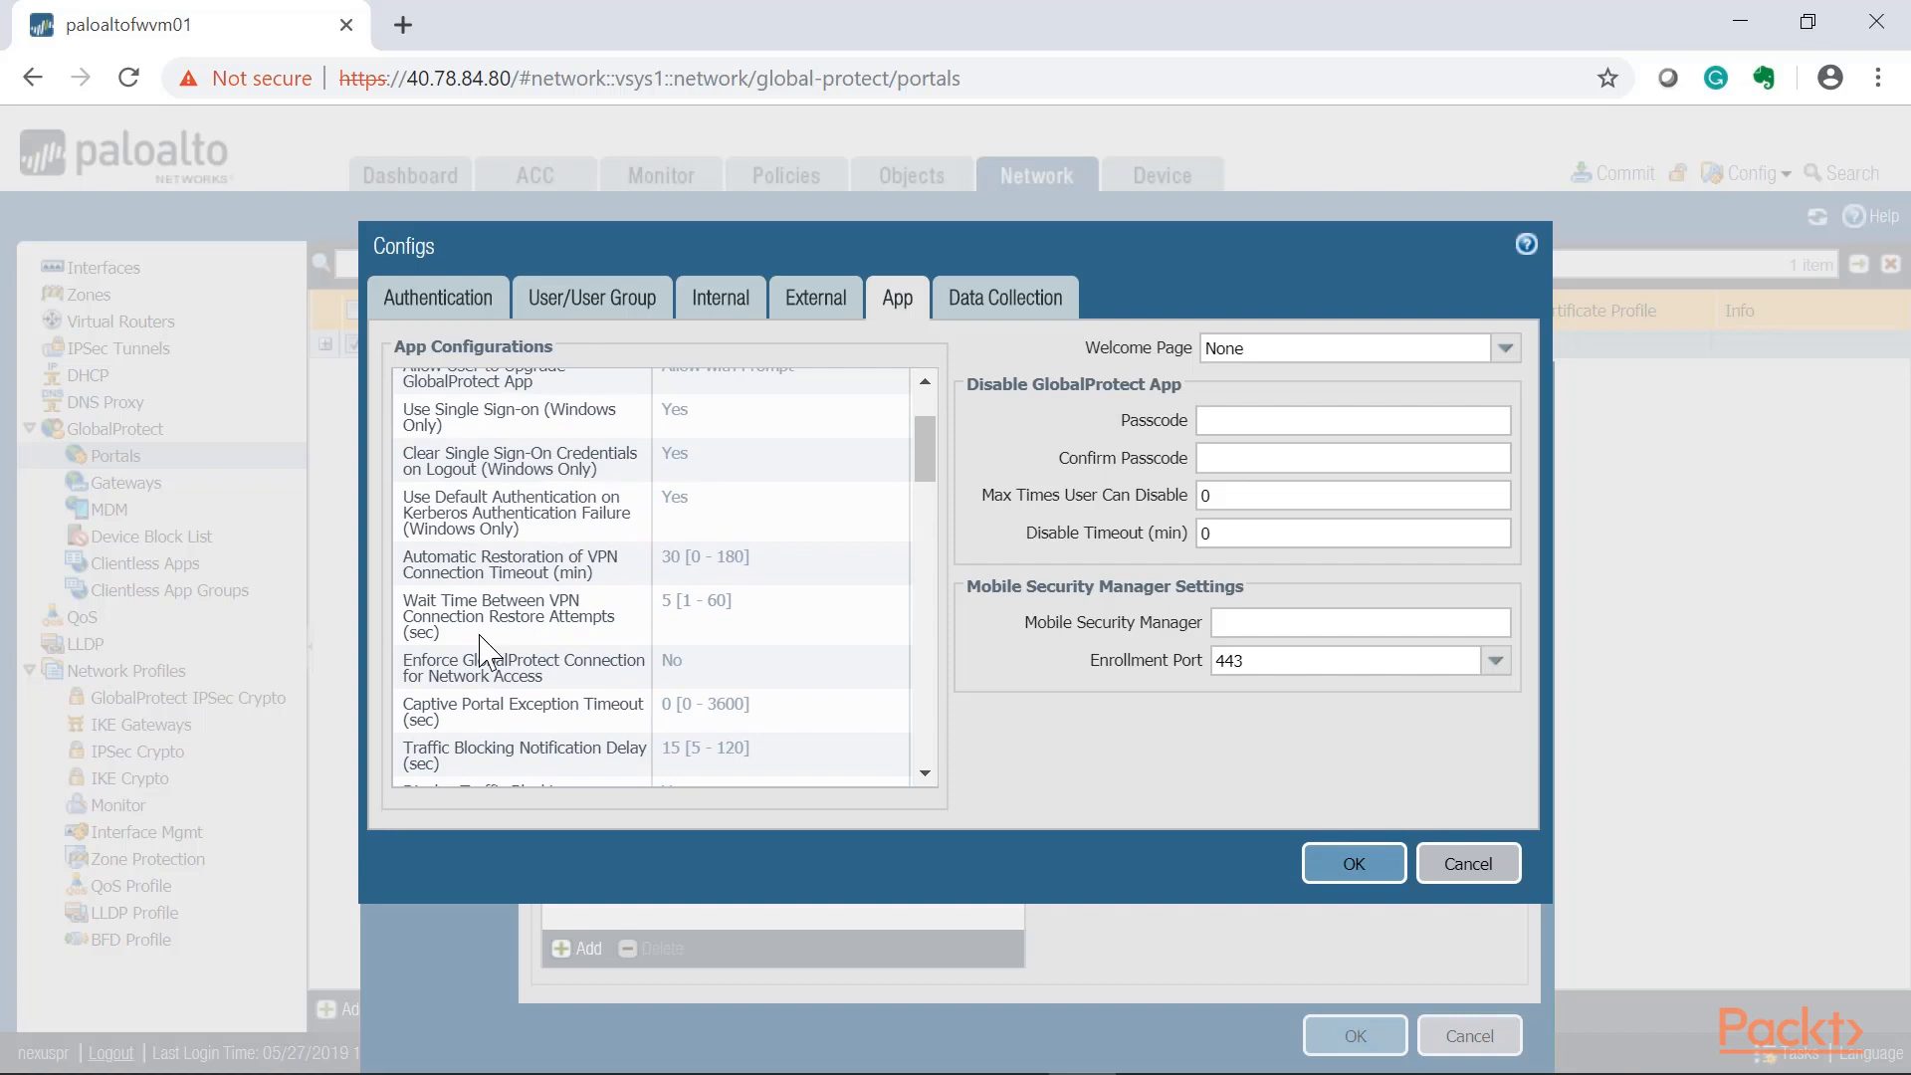
pyautogui.scroll(-3, 483, 652)
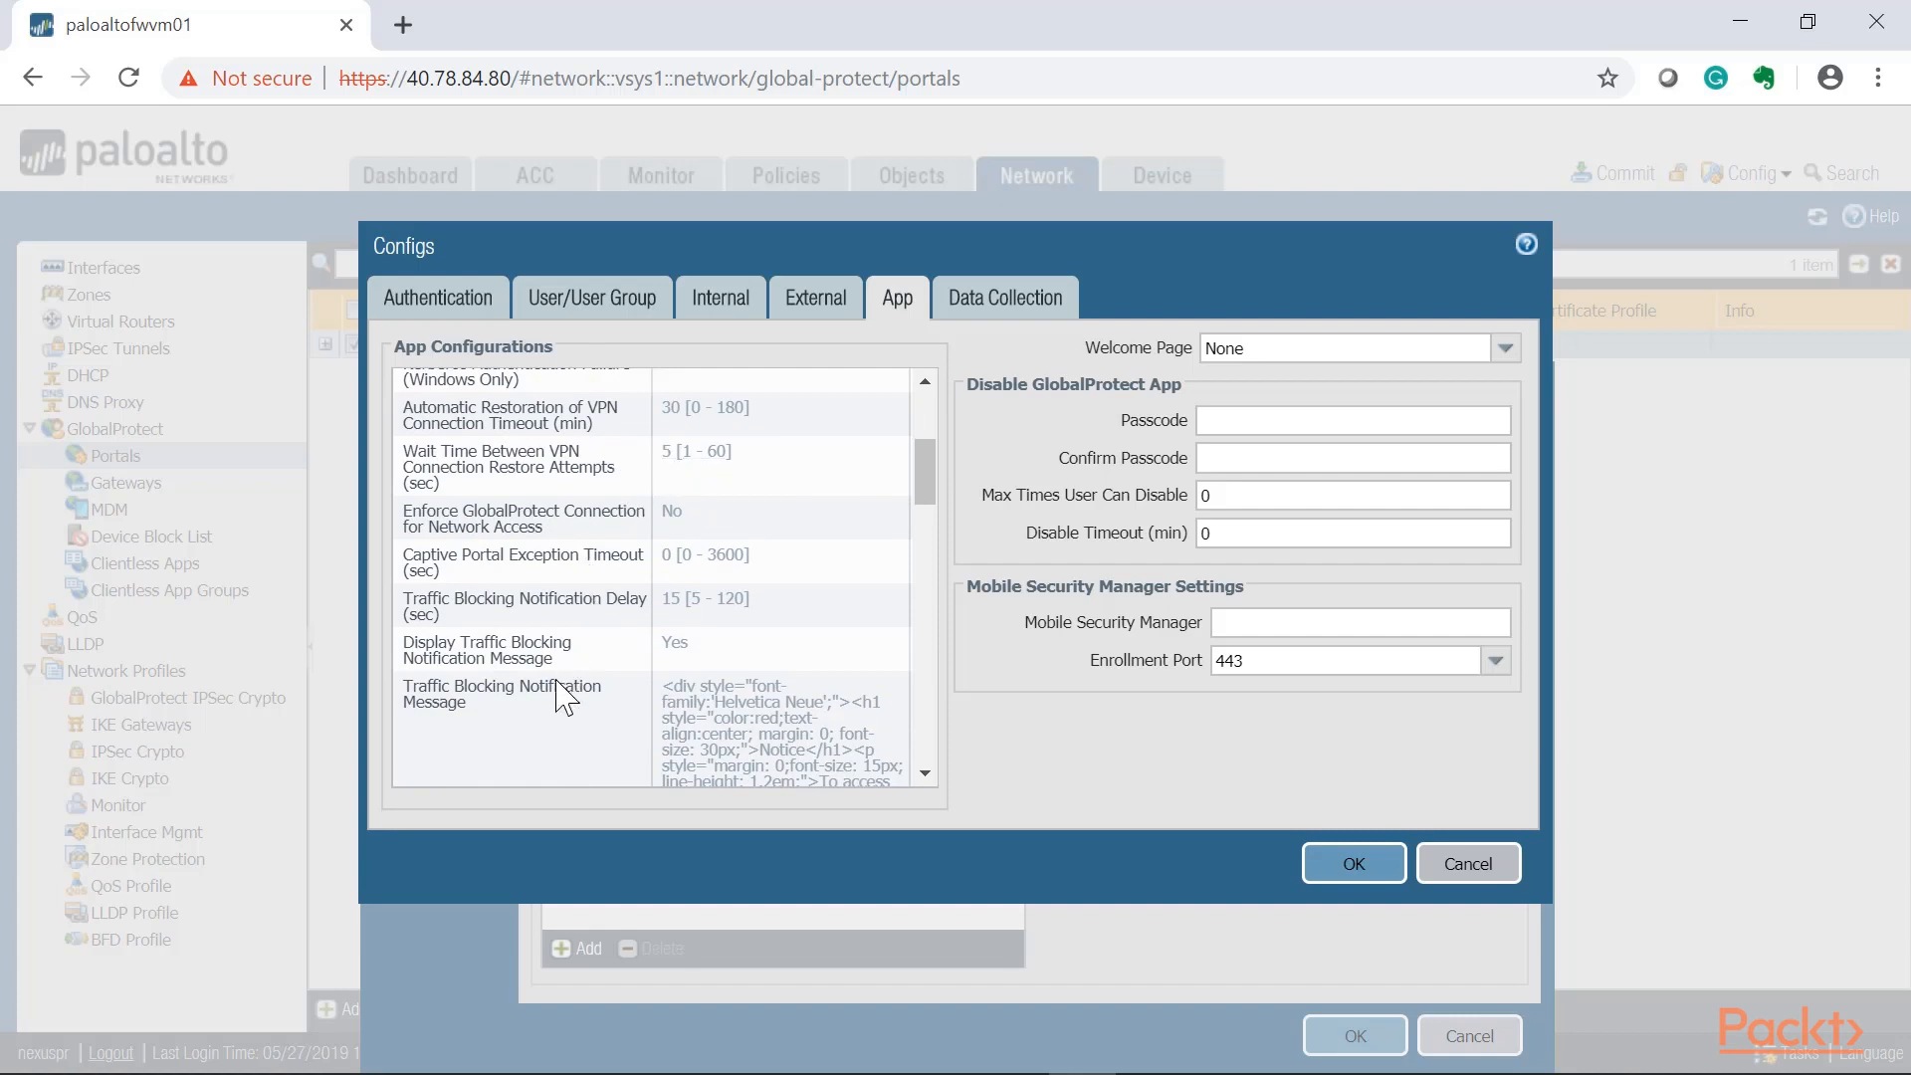
pyautogui.scroll(-10, 566, 697)
pyautogui.scroll(10, 562, 697)
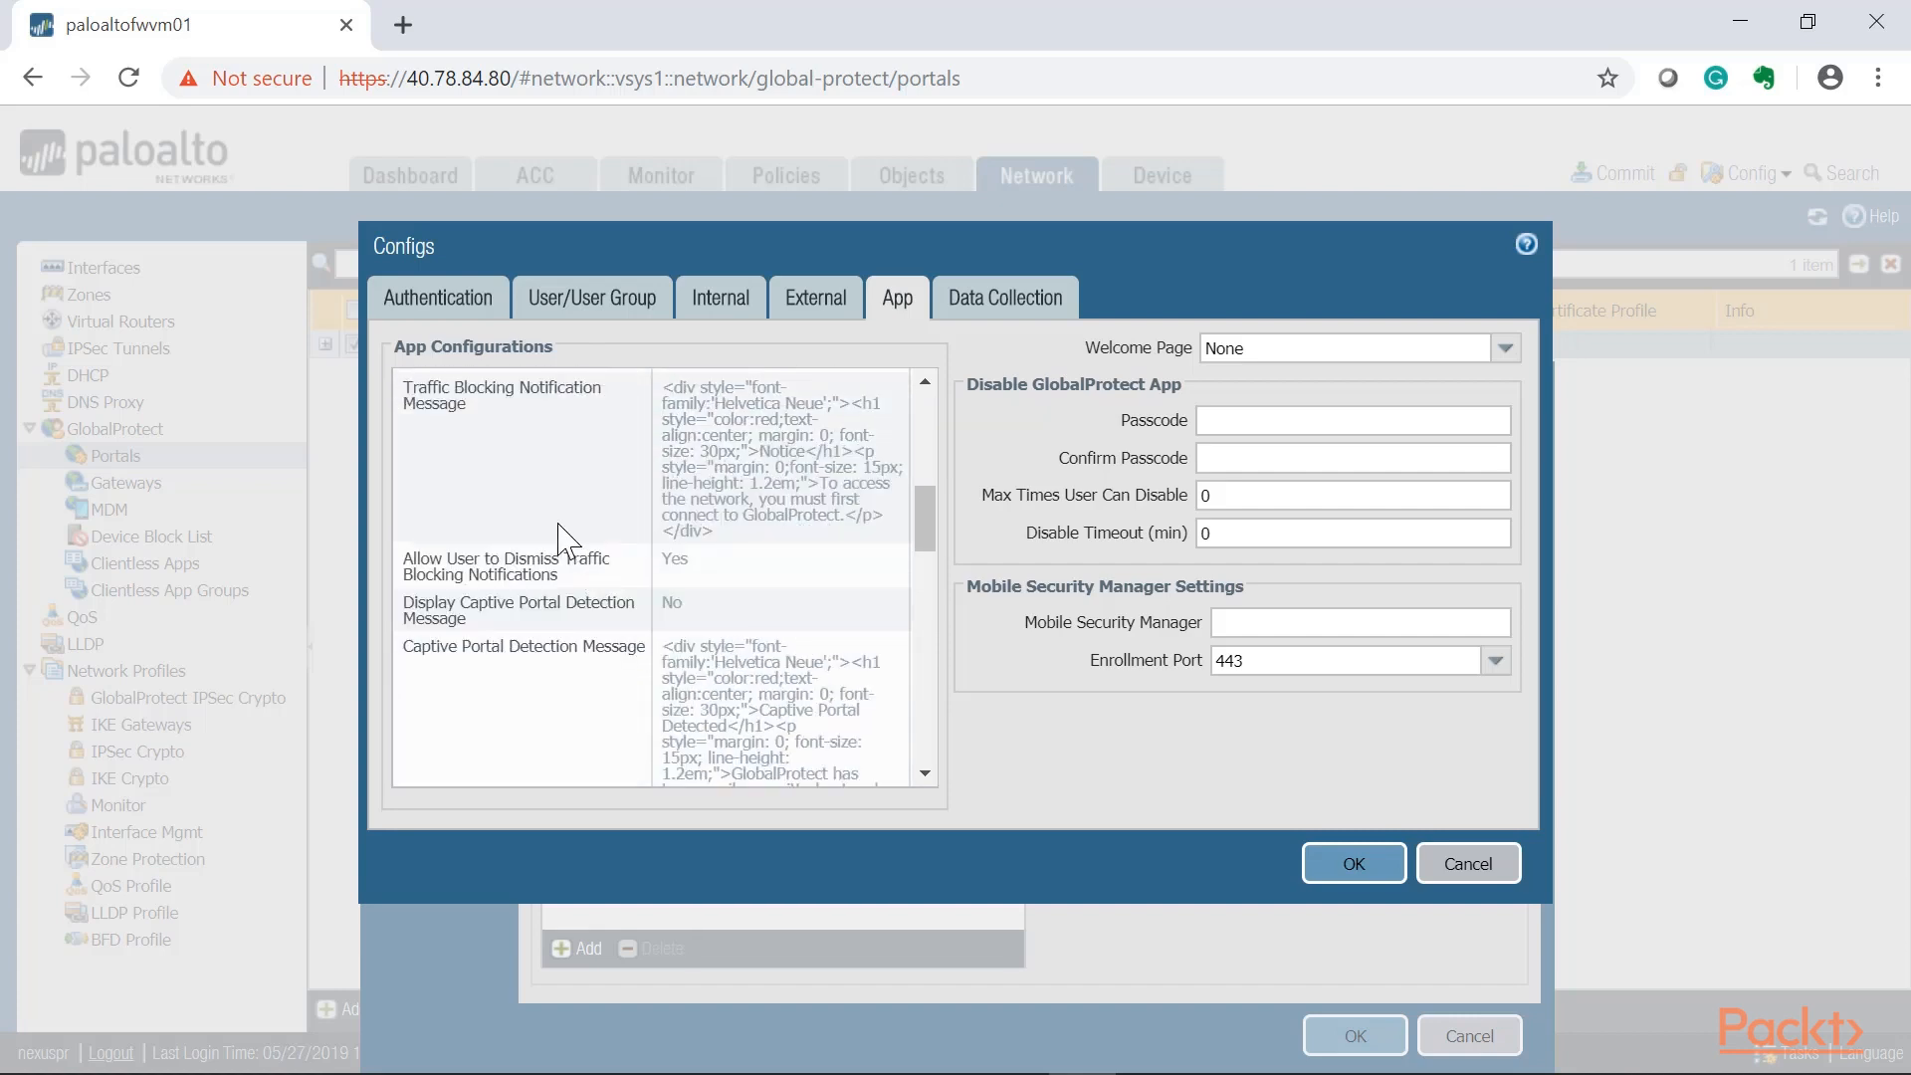
pyautogui.click(1504, 347)
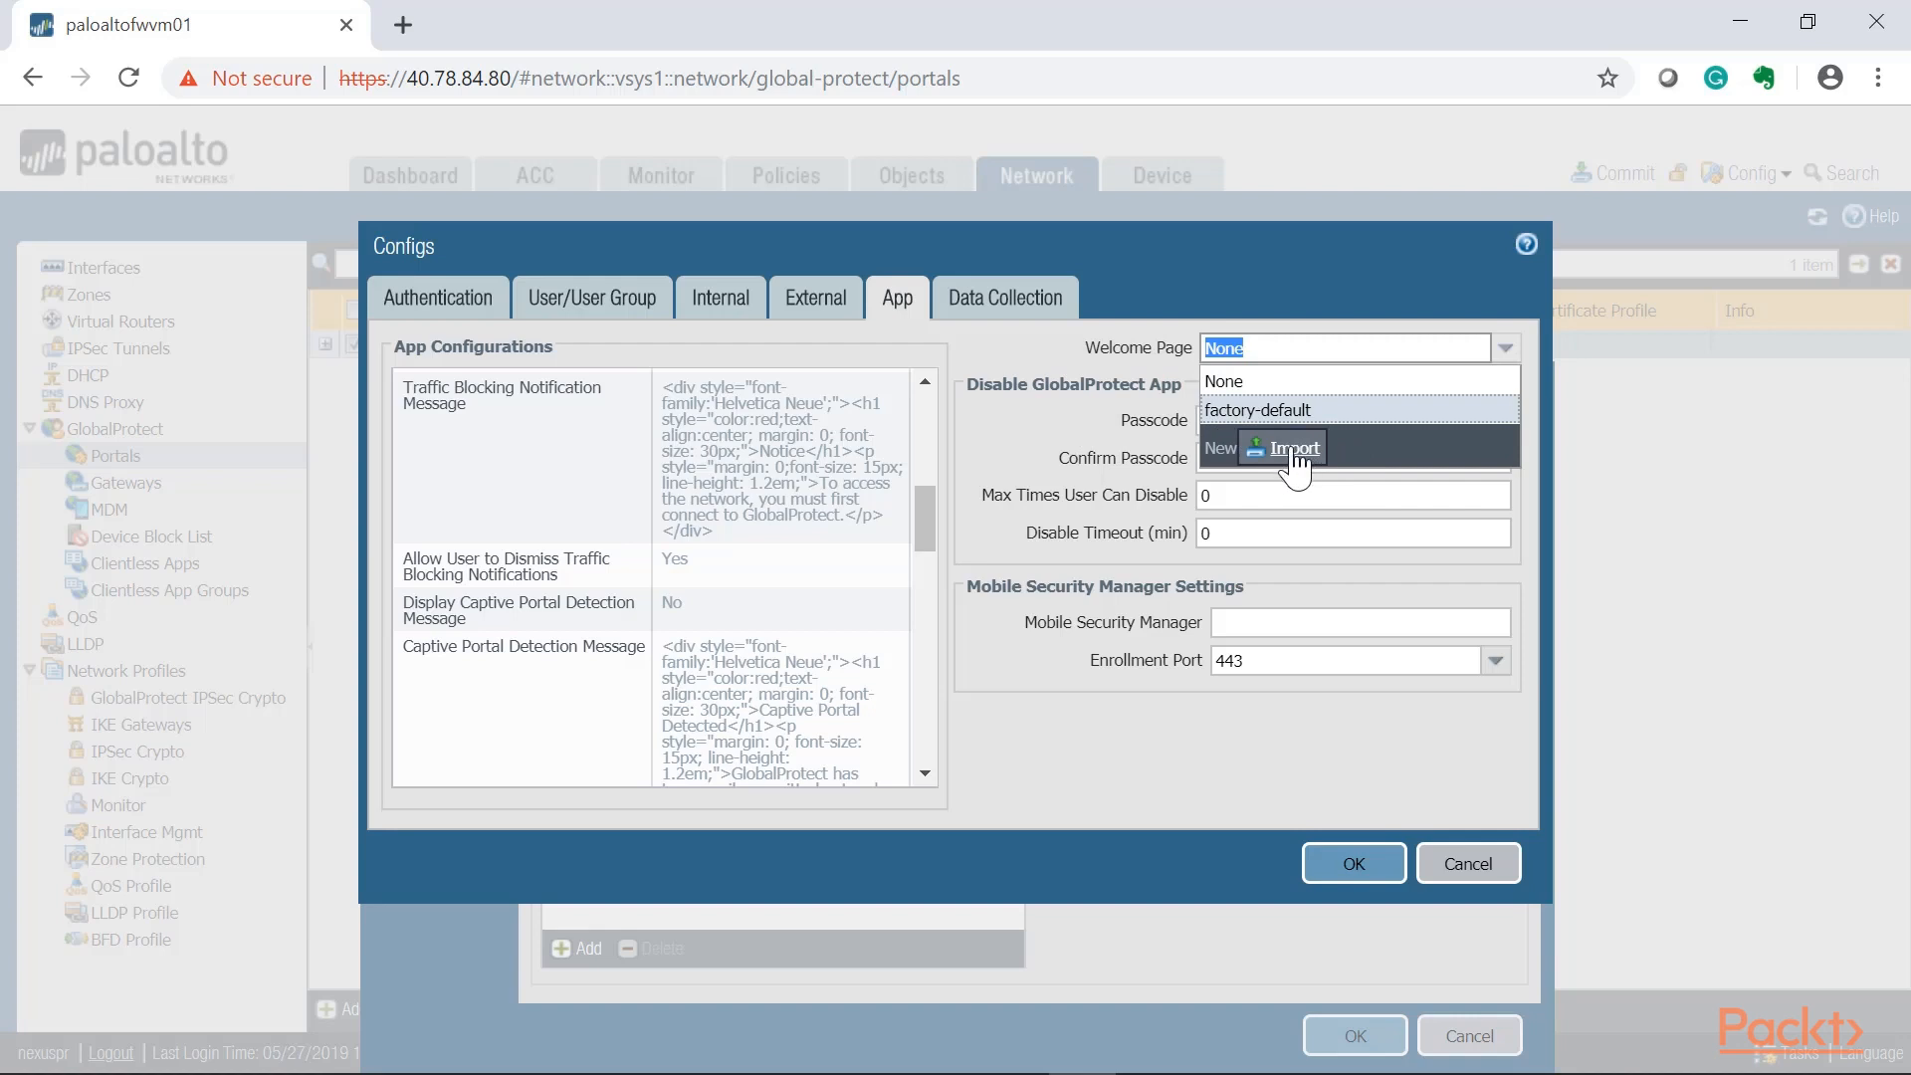
pyautogui.click(1000, 350)
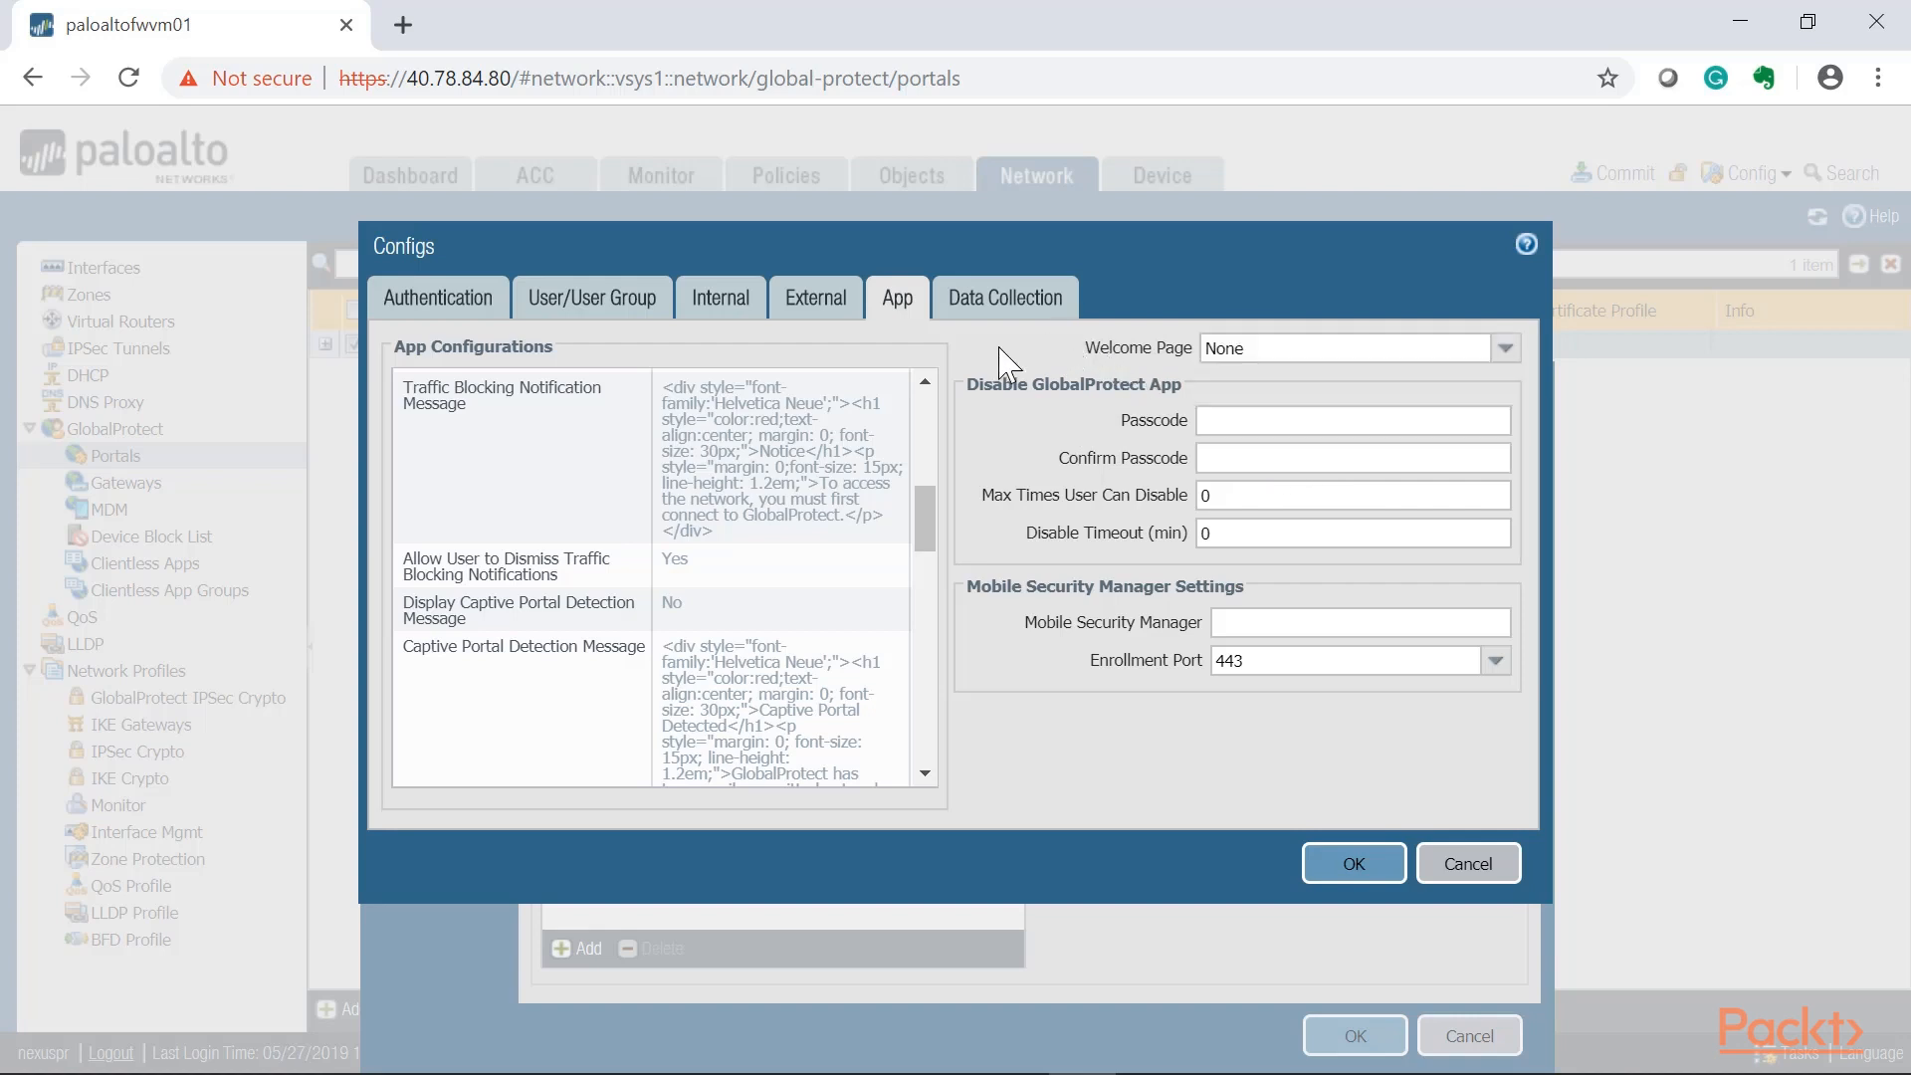
# Set the app Connect Method back to User-logon (Always On).
pyautogui.scroll(4, 874, 525)
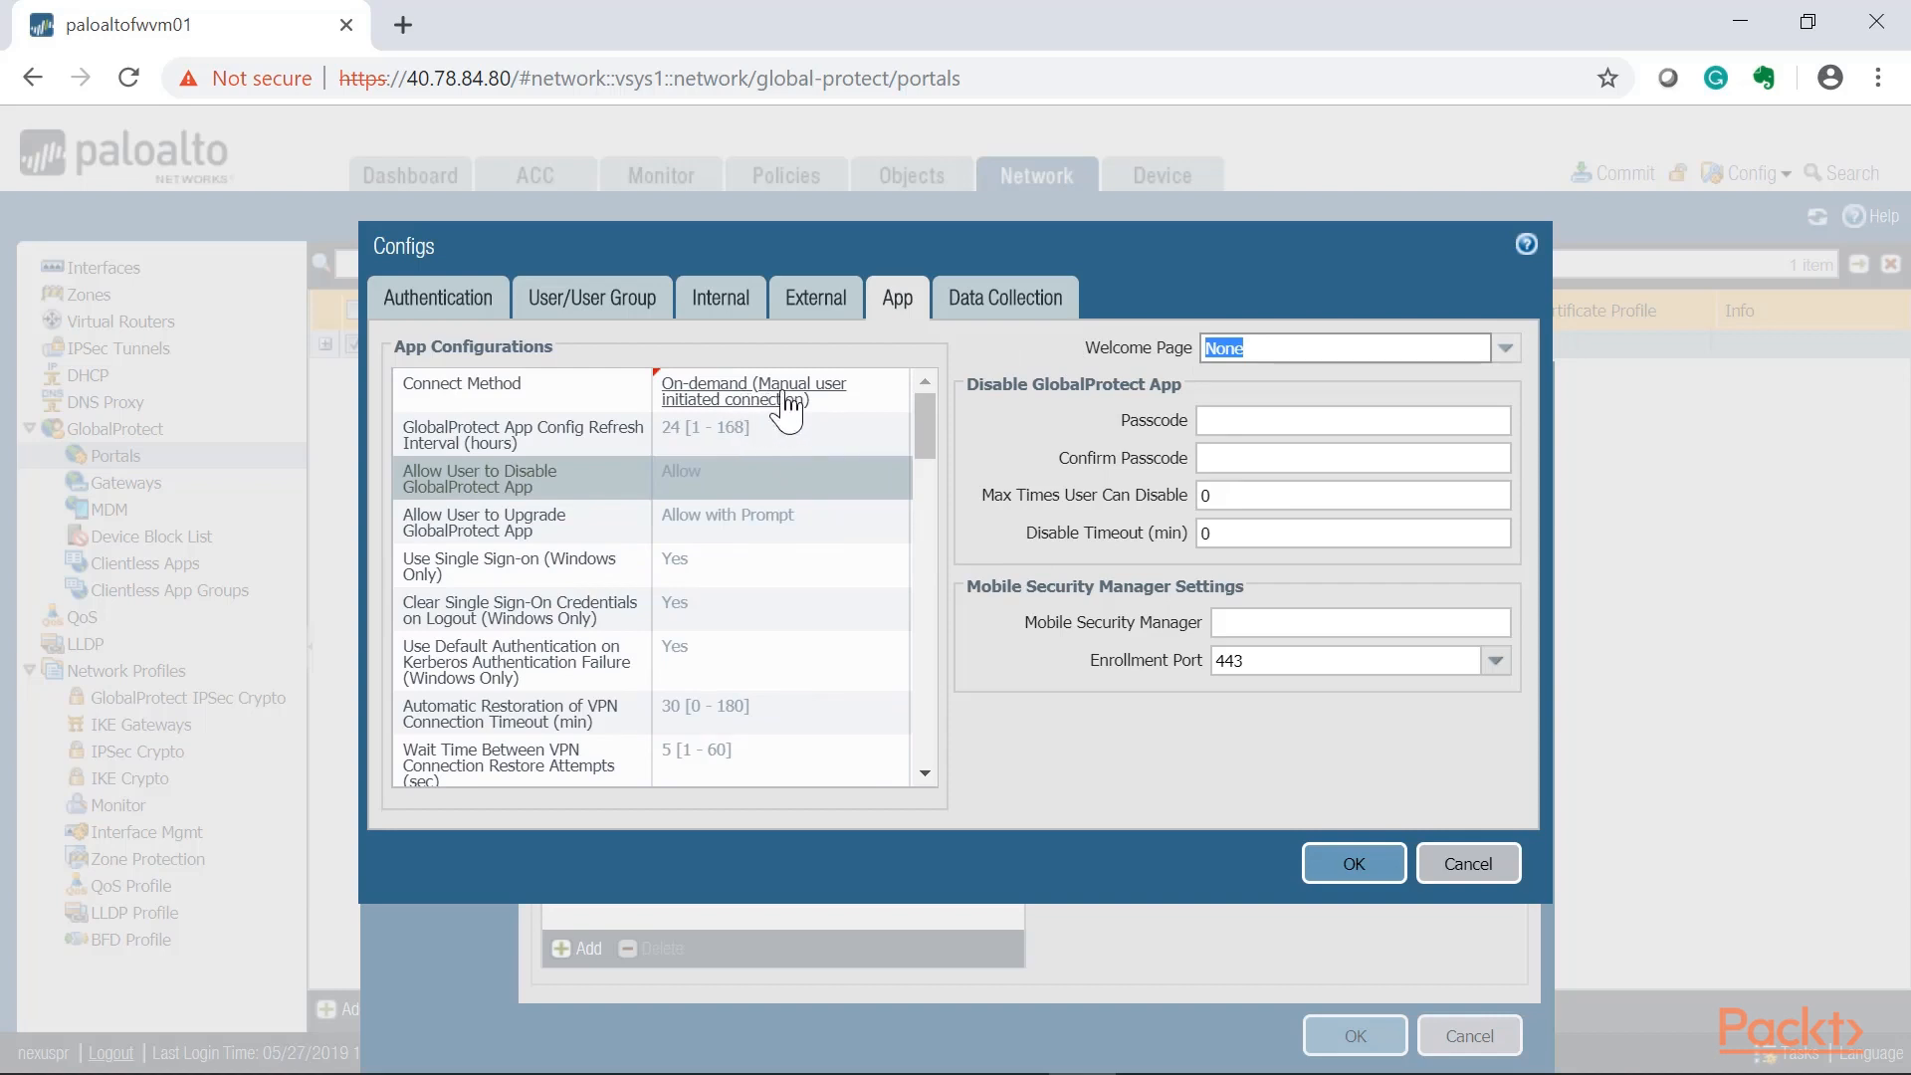
pyautogui.click(741, 399)
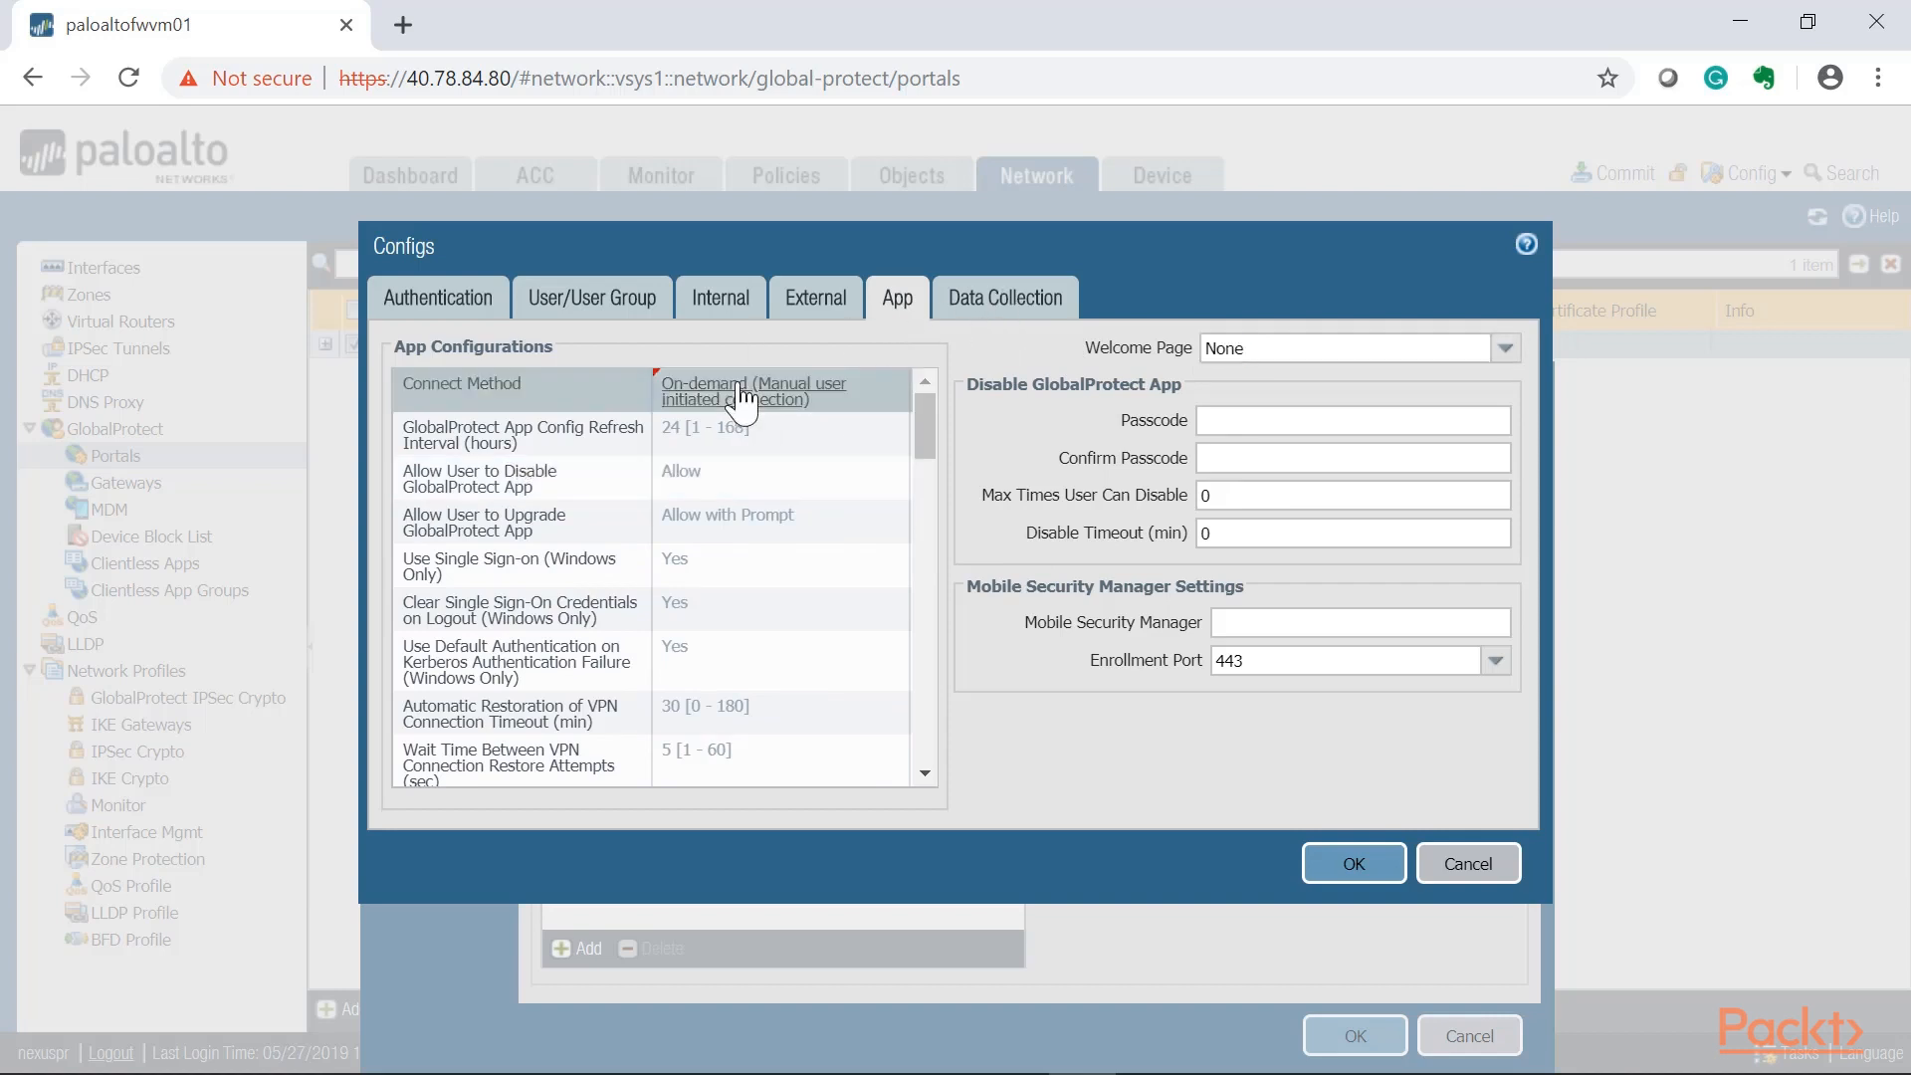
pyautogui.click(736, 414)
pyautogui.click(612, 390)
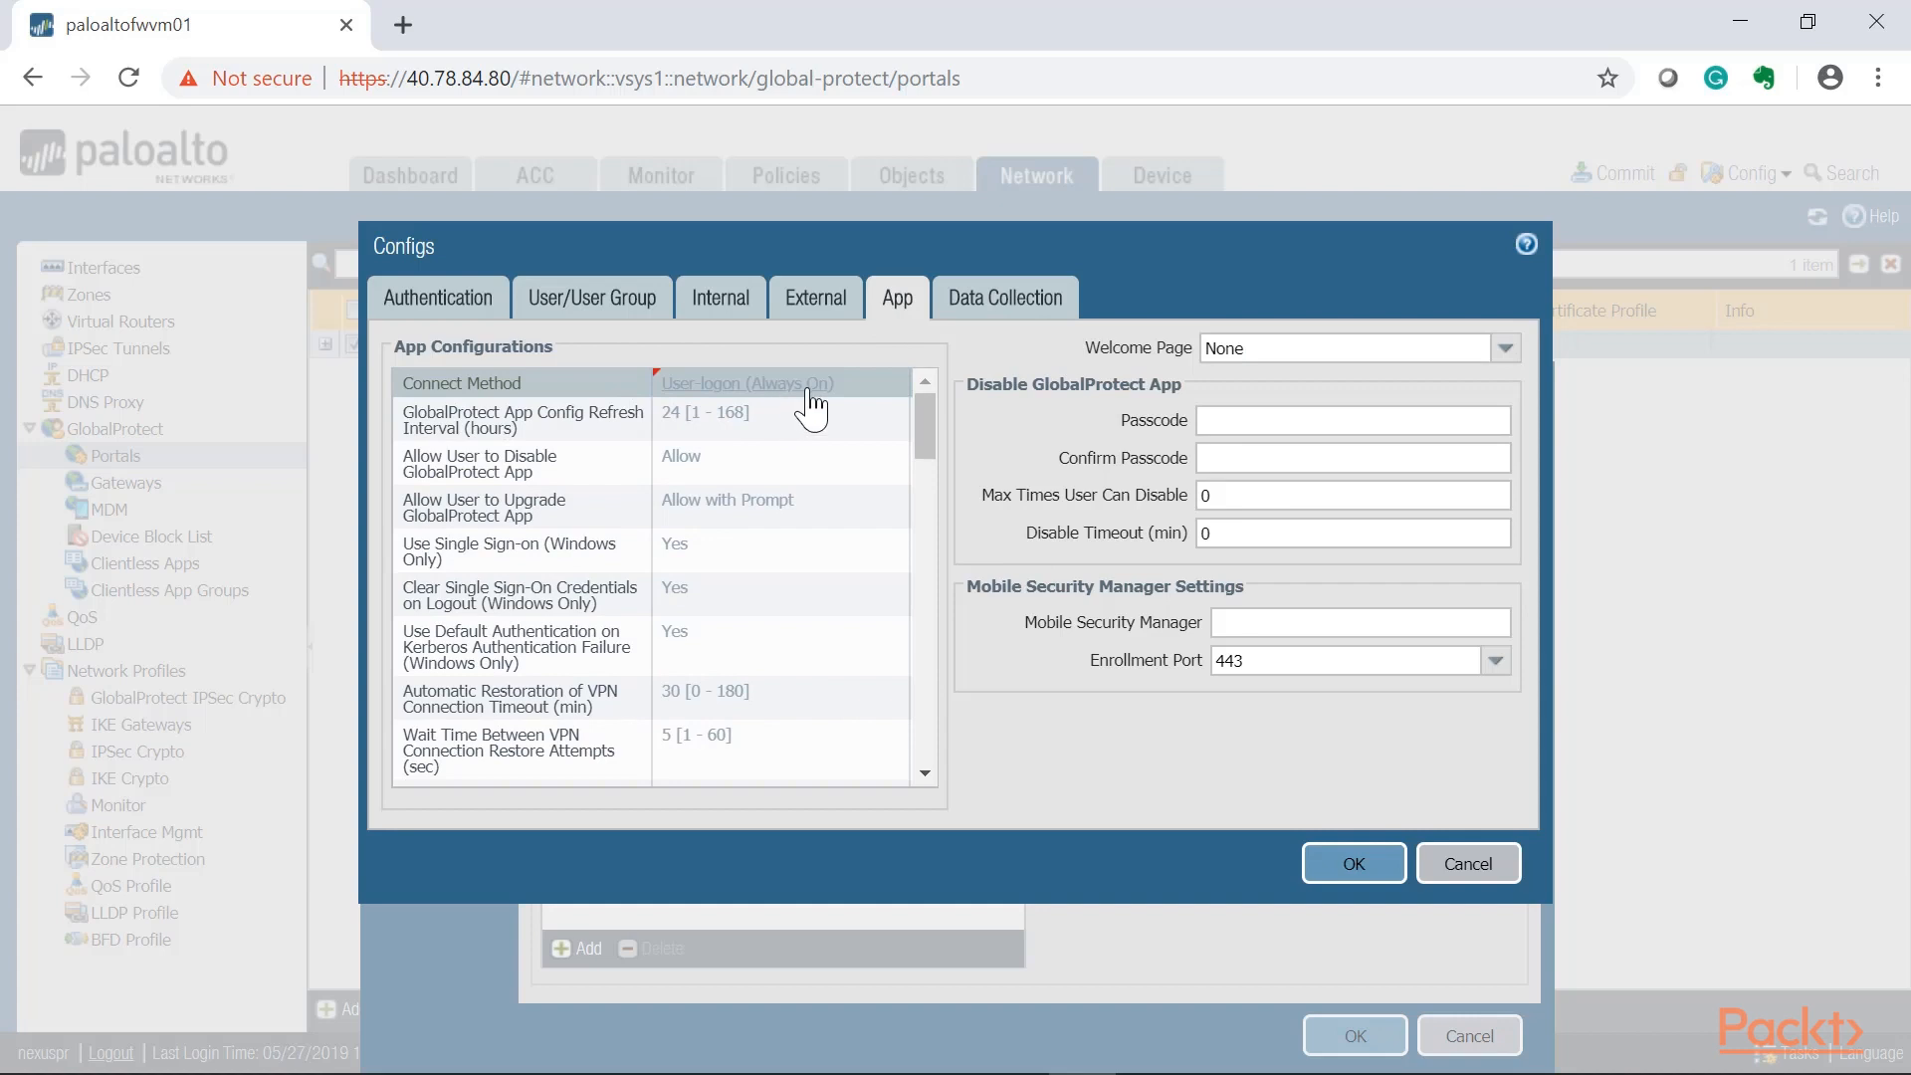
# Save the Gateway-Auth agent config and add globalprotect as a Trusted Root CA in the portal's agent settings.
pyautogui.click(1008, 297)
pyautogui.click(894, 298)
pyautogui.click(430, 310)
pyautogui.click(907, 311)
pyautogui.click(1338, 864)
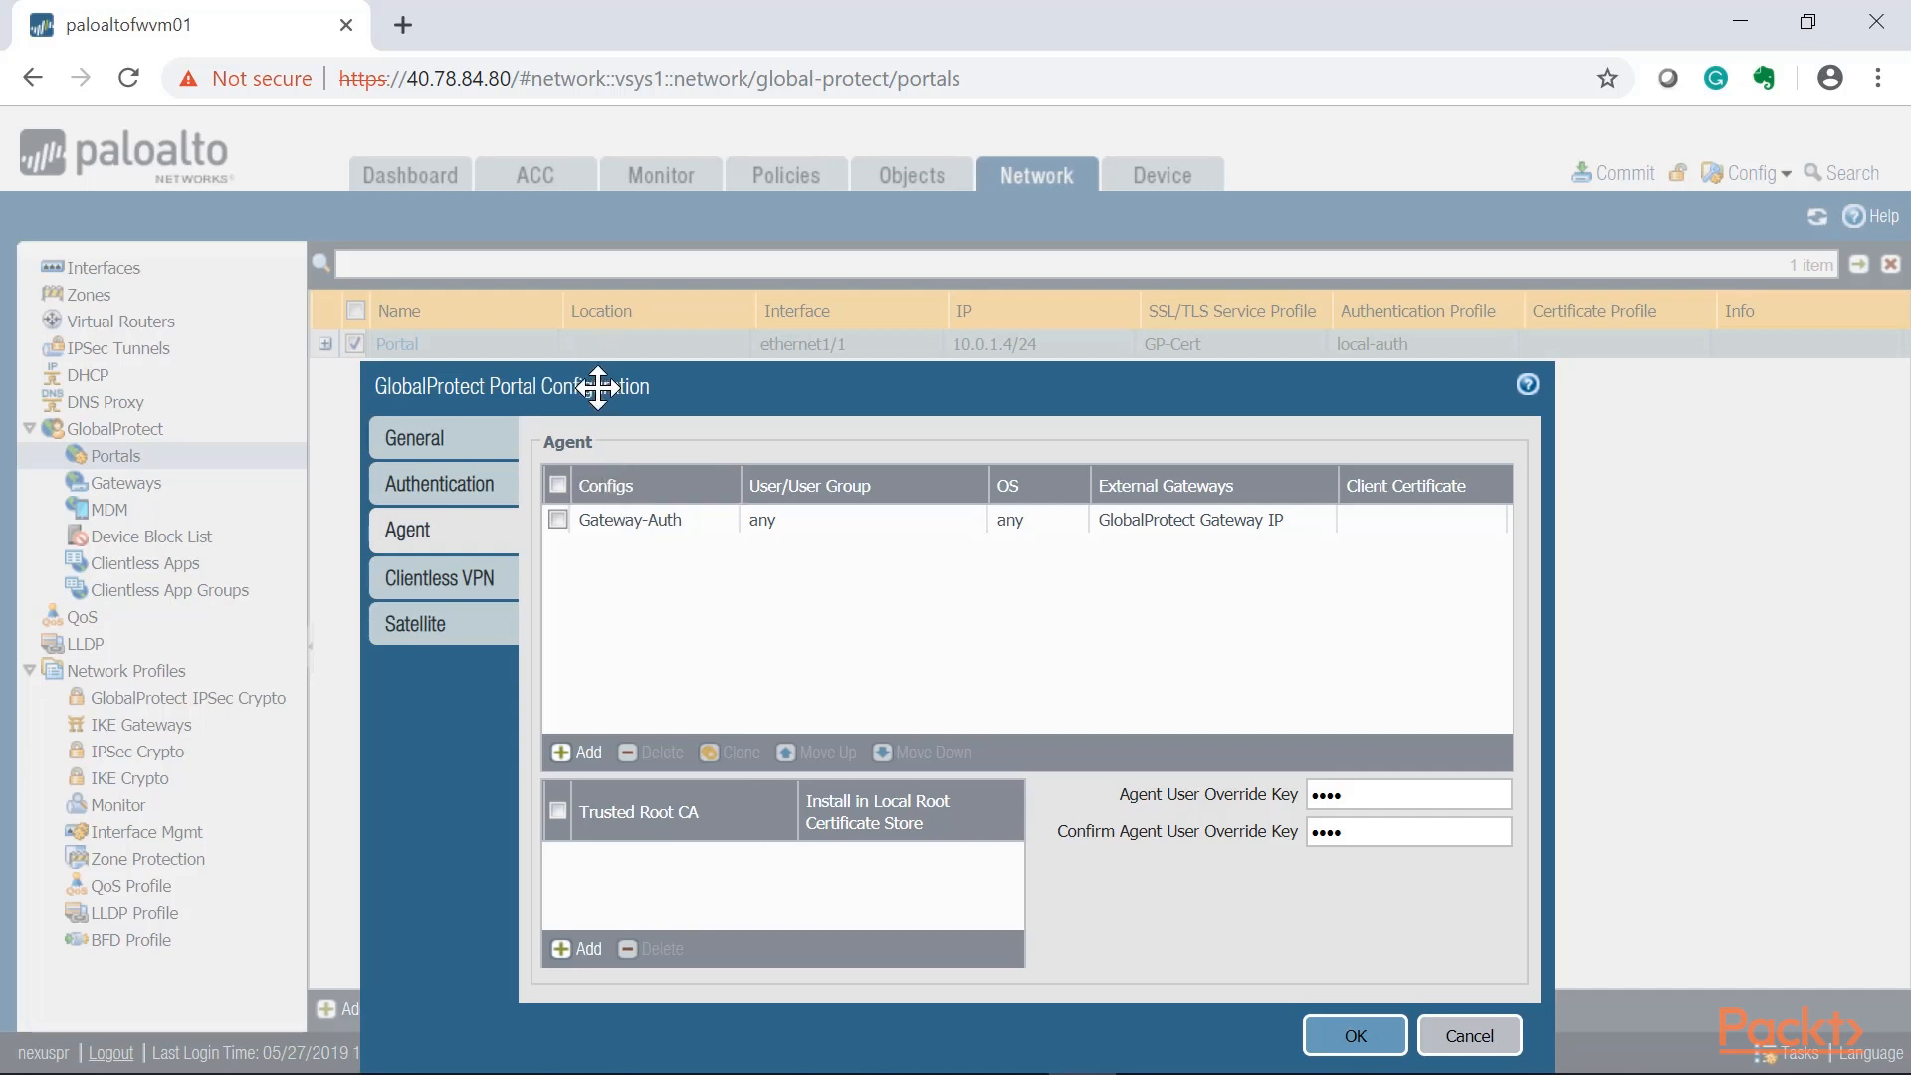
pyautogui.moveTo(598, 387); pyautogui.dragTo(499, 228)
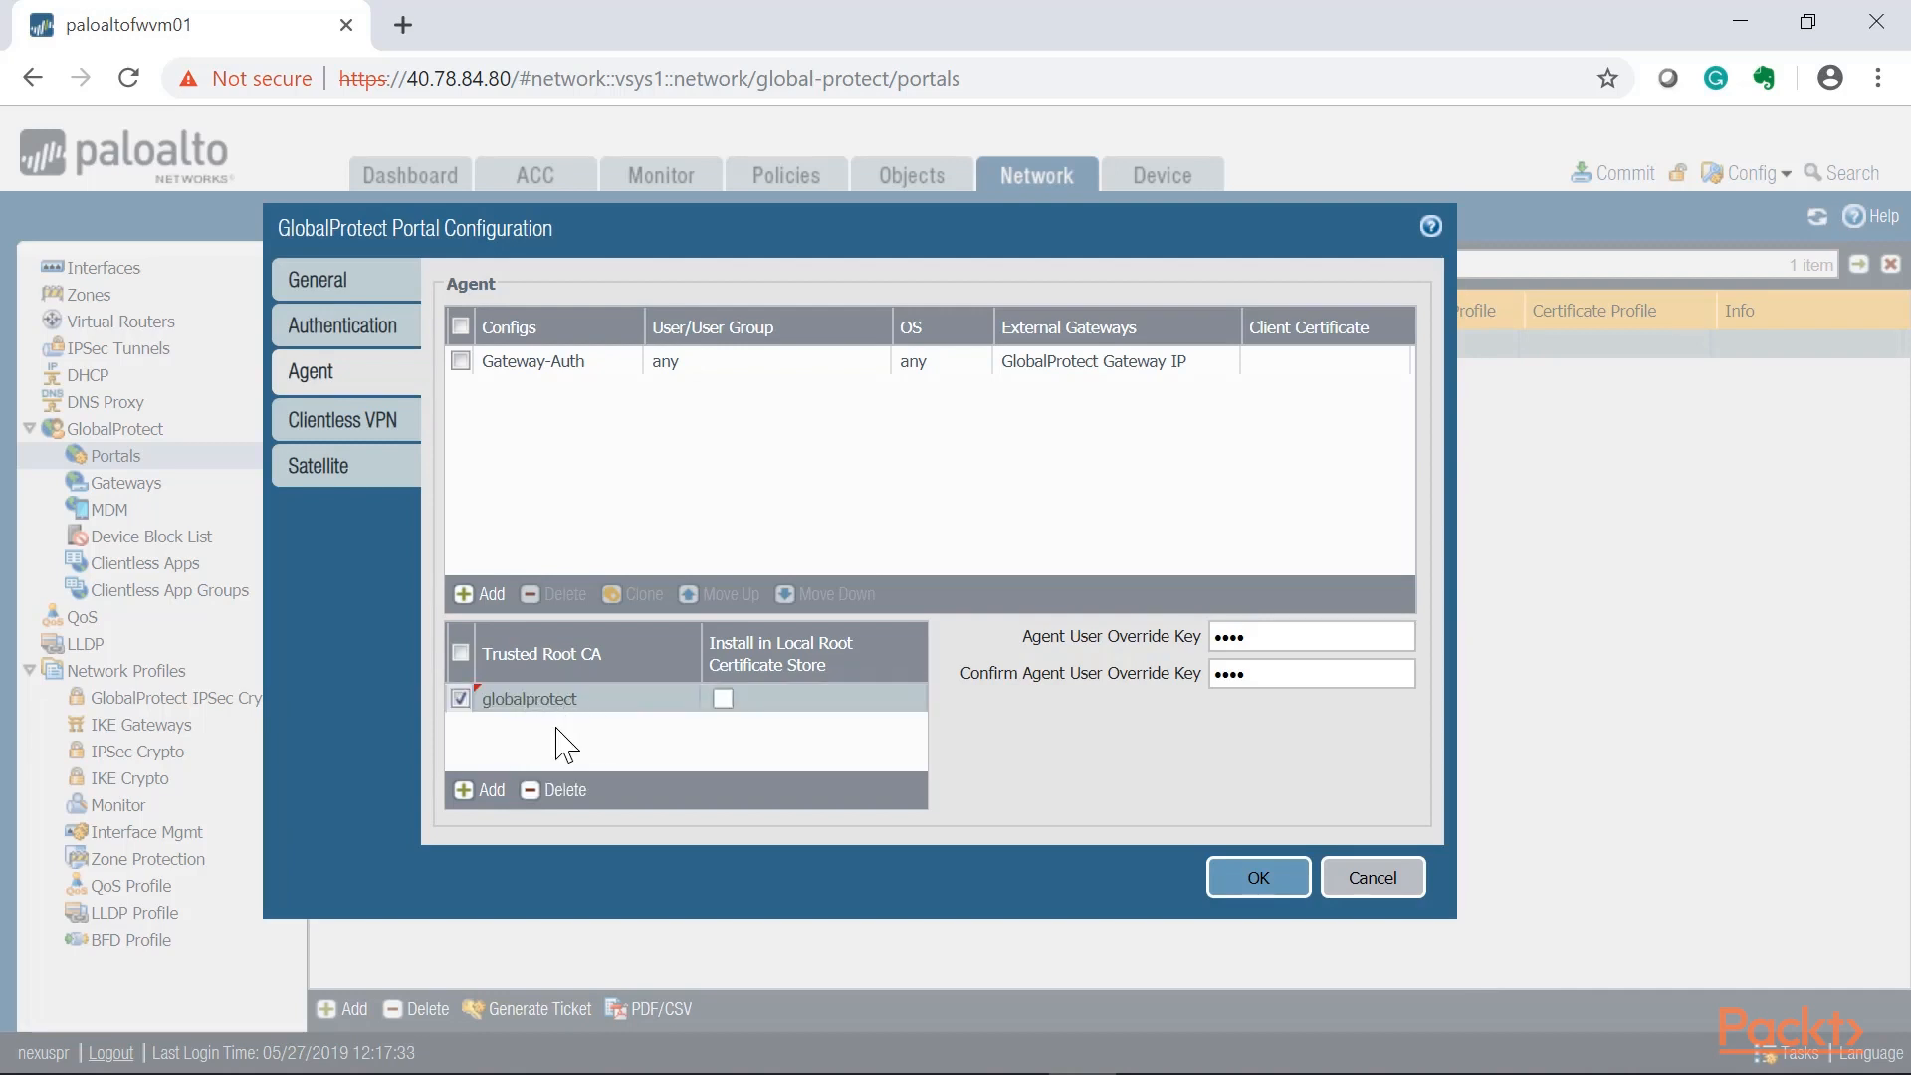
# Review the portal's Clientless VPN settings, including applications, crypto, proxy and advanced options, and its Satellite settings.
pyautogui.click(348, 420)
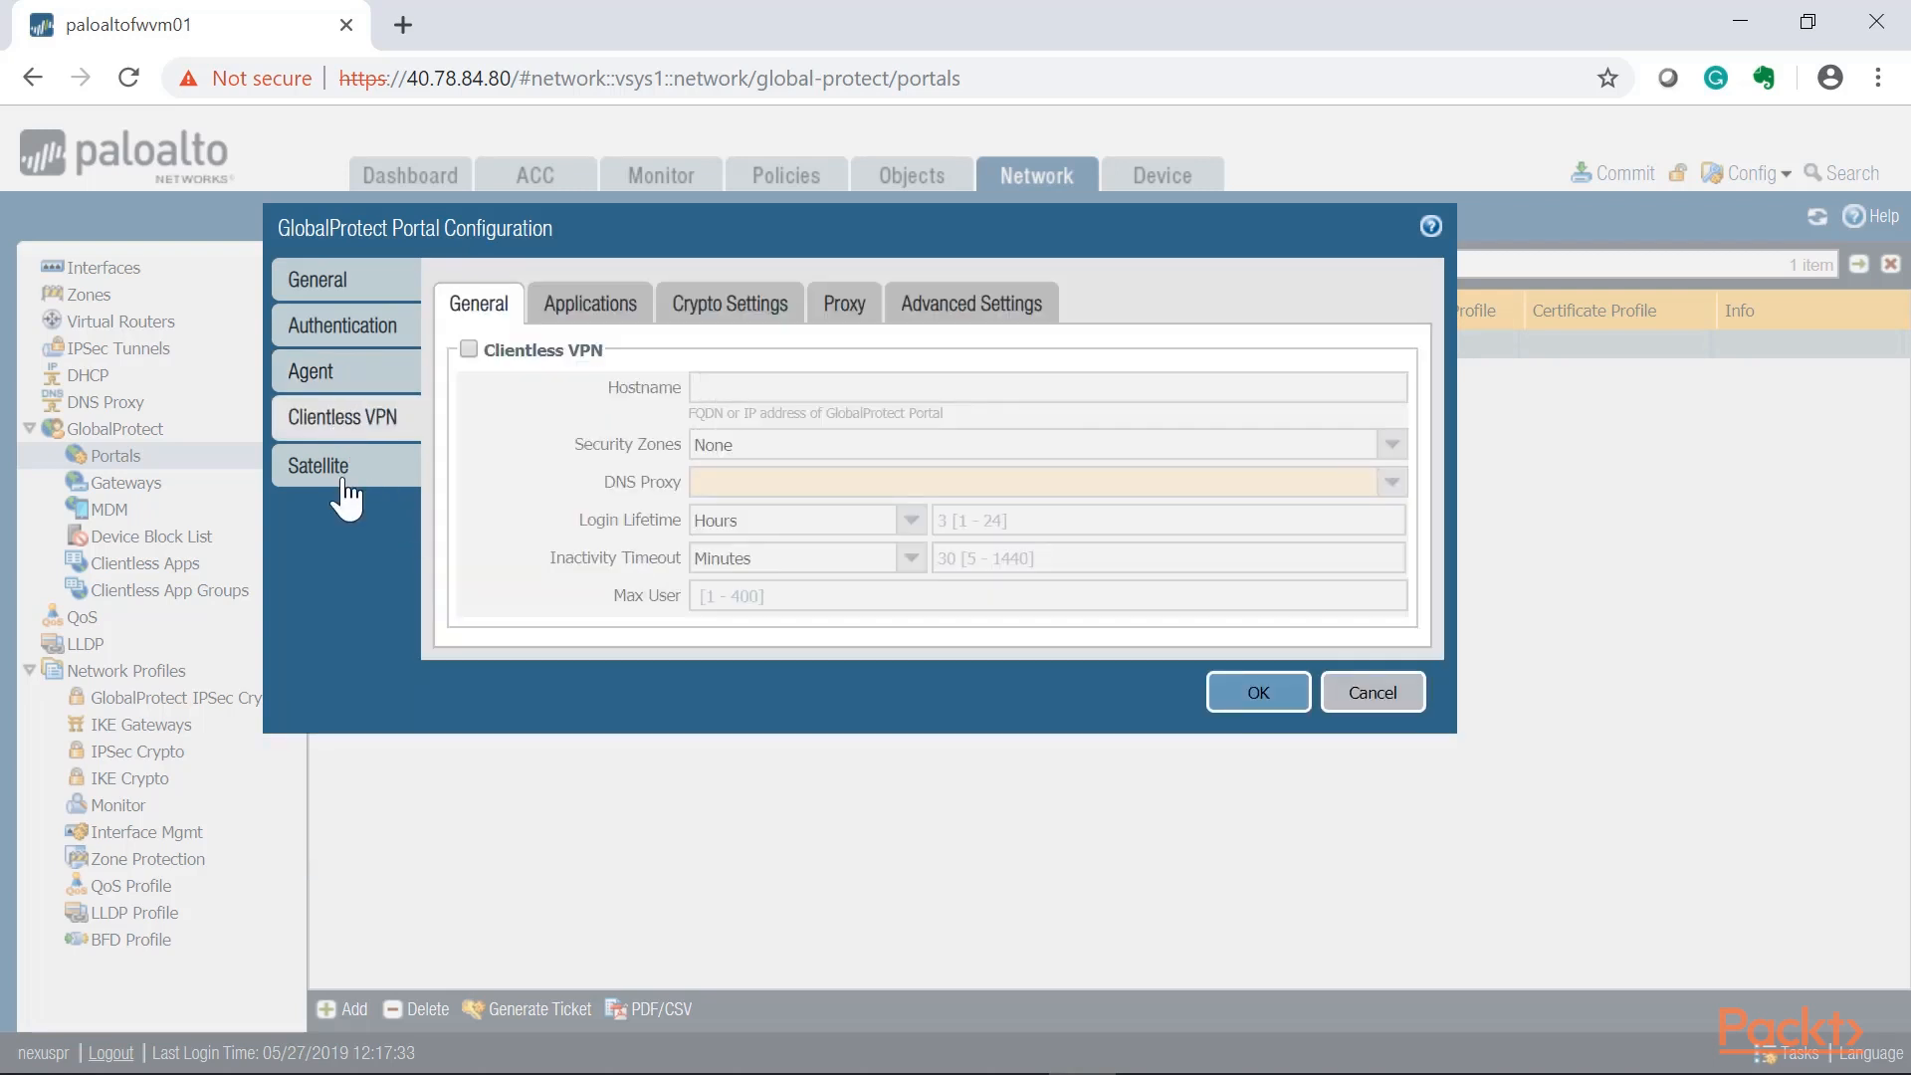
pyautogui.click(593, 310)
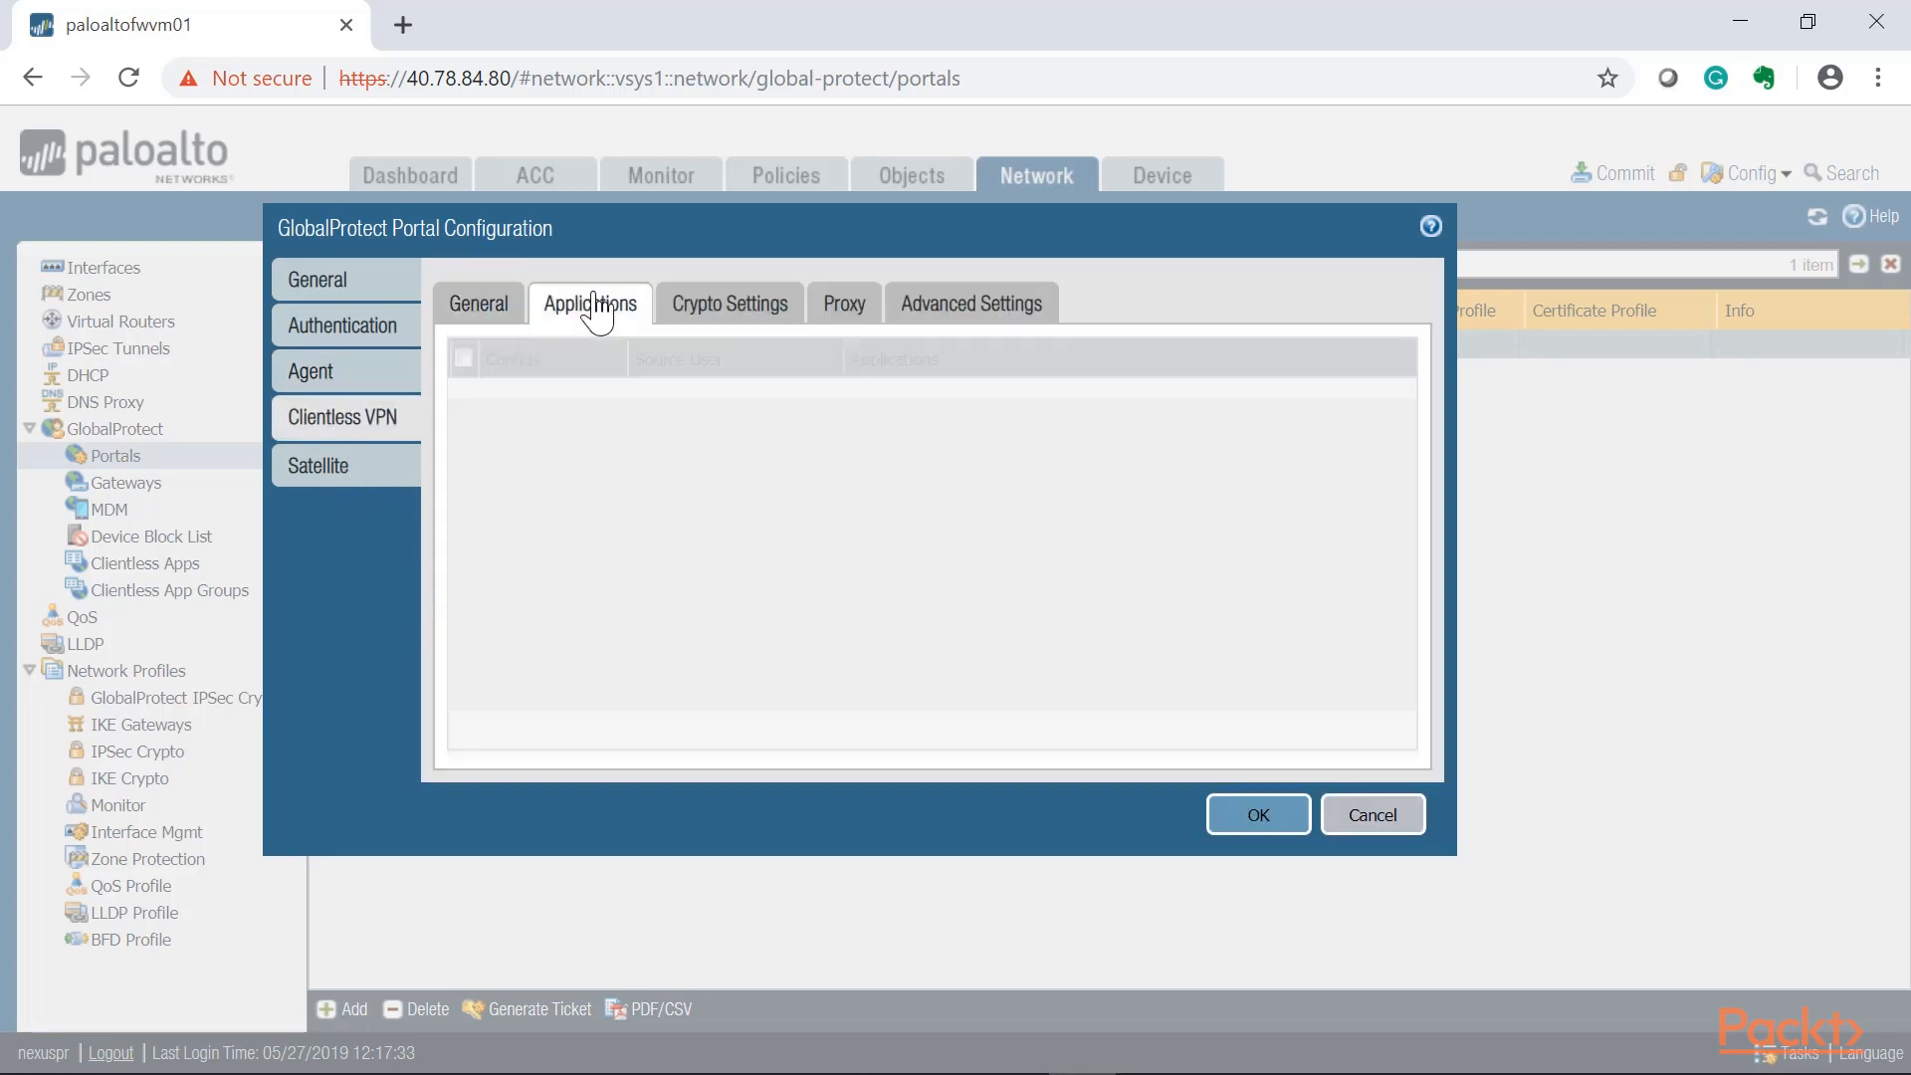
pyautogui.click(753, 304)
pyautogui.click(841, 303)
pyautogui.click(901, 304)
pyautogui.click(478, 303)
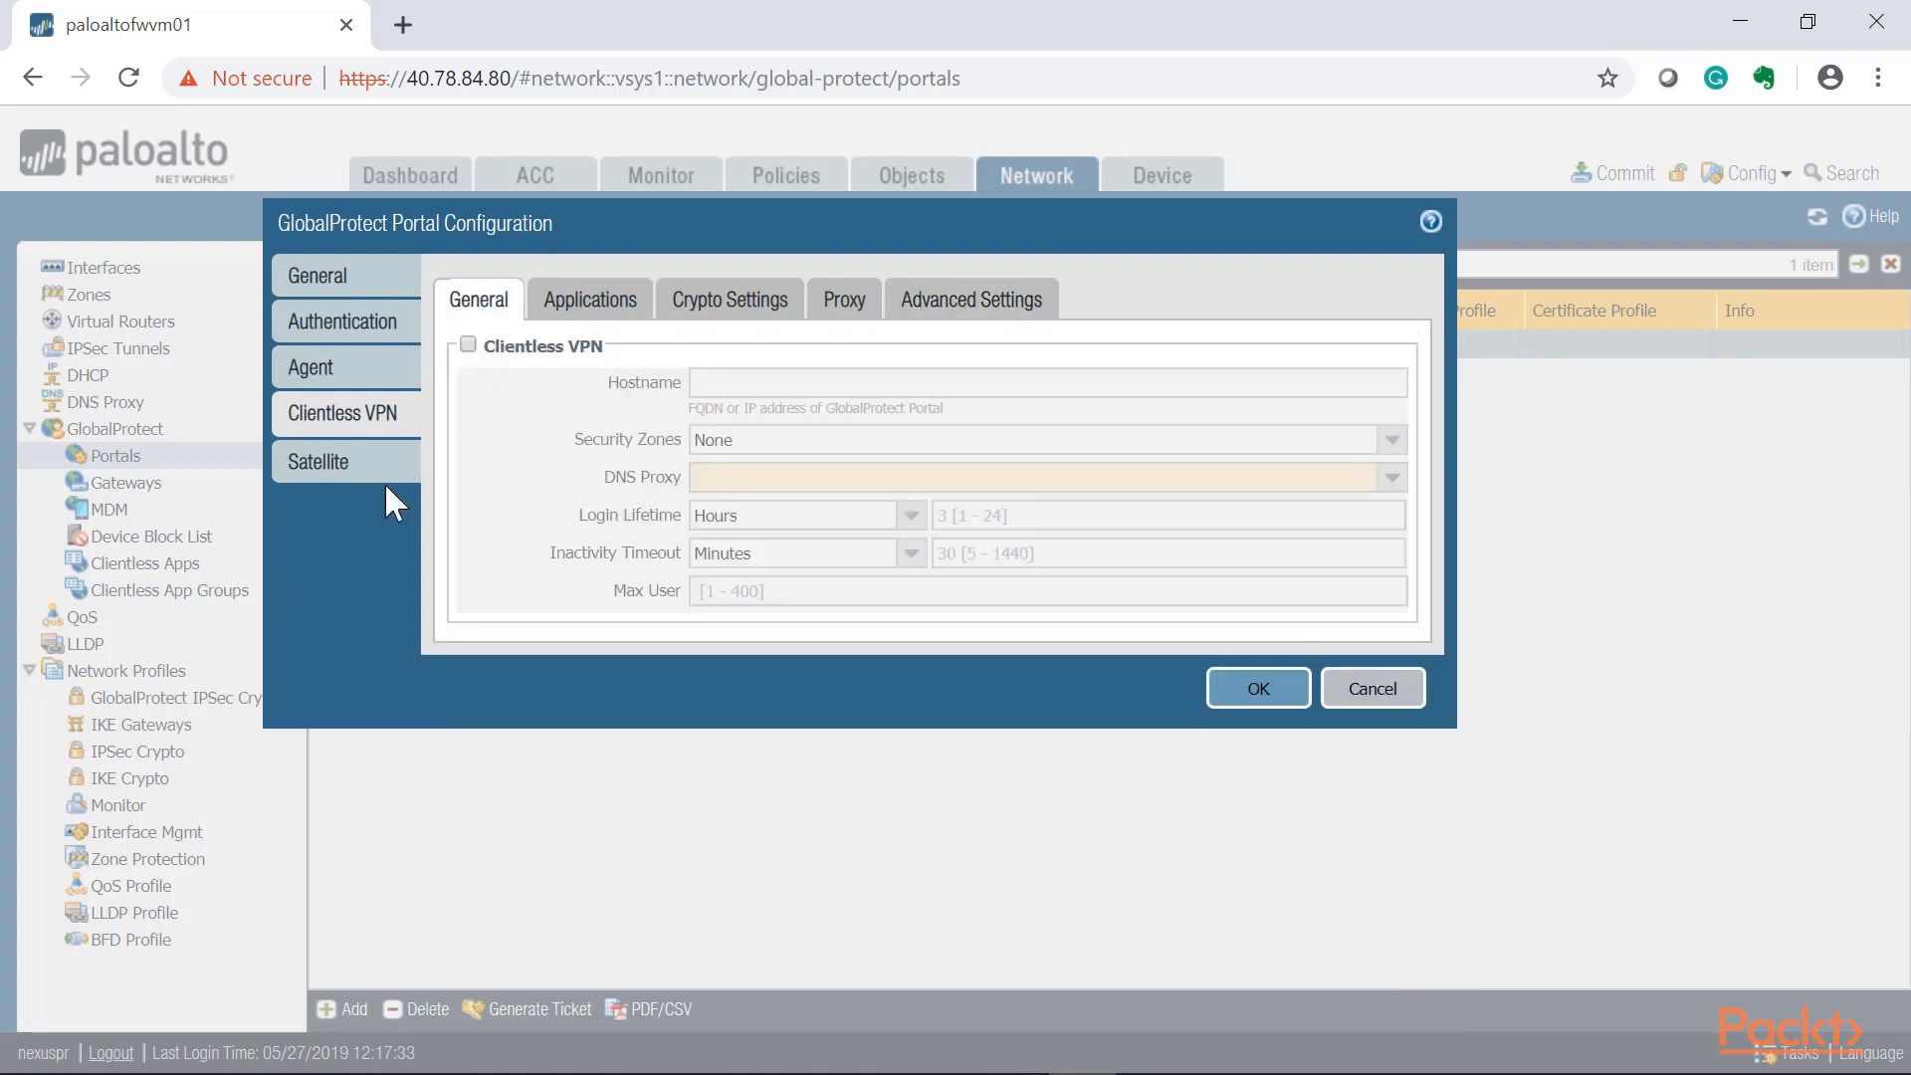
pyautogui.click(329, 462)
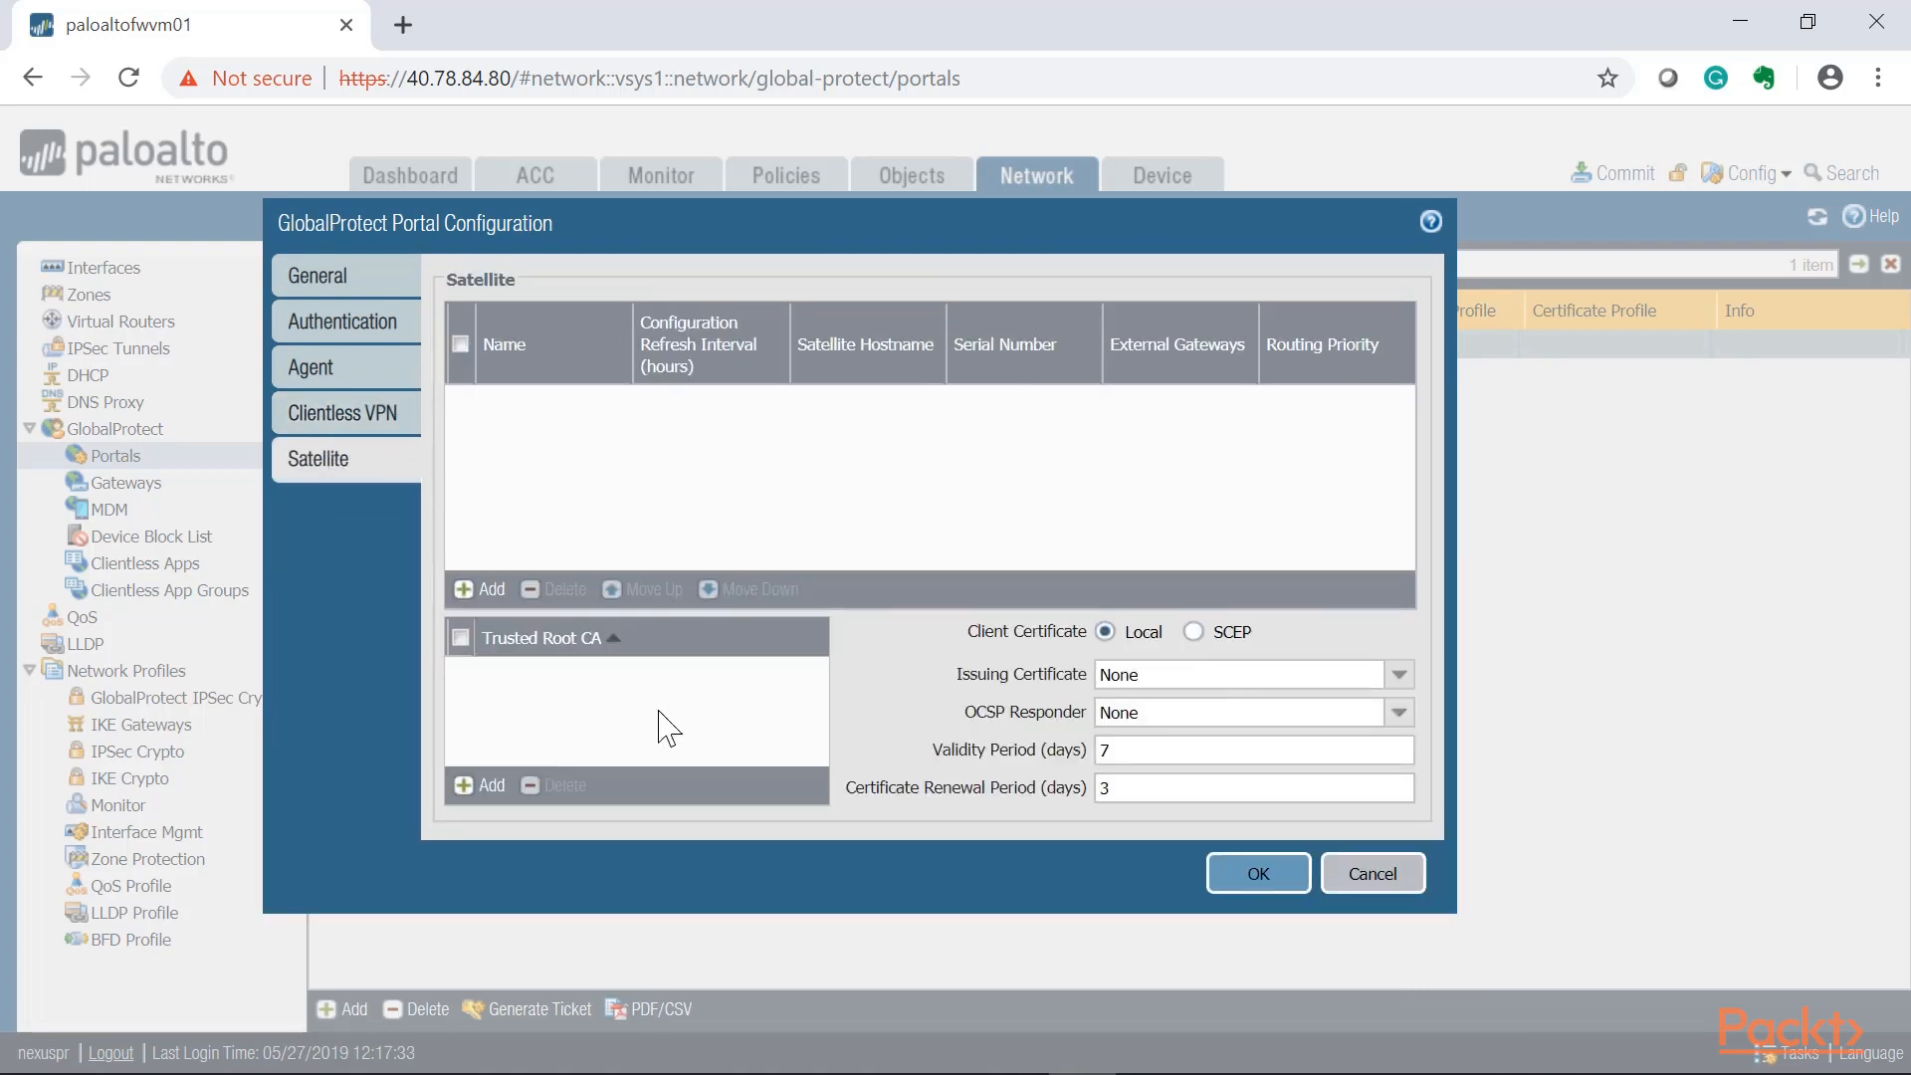
pyautogui.click(363, 371)
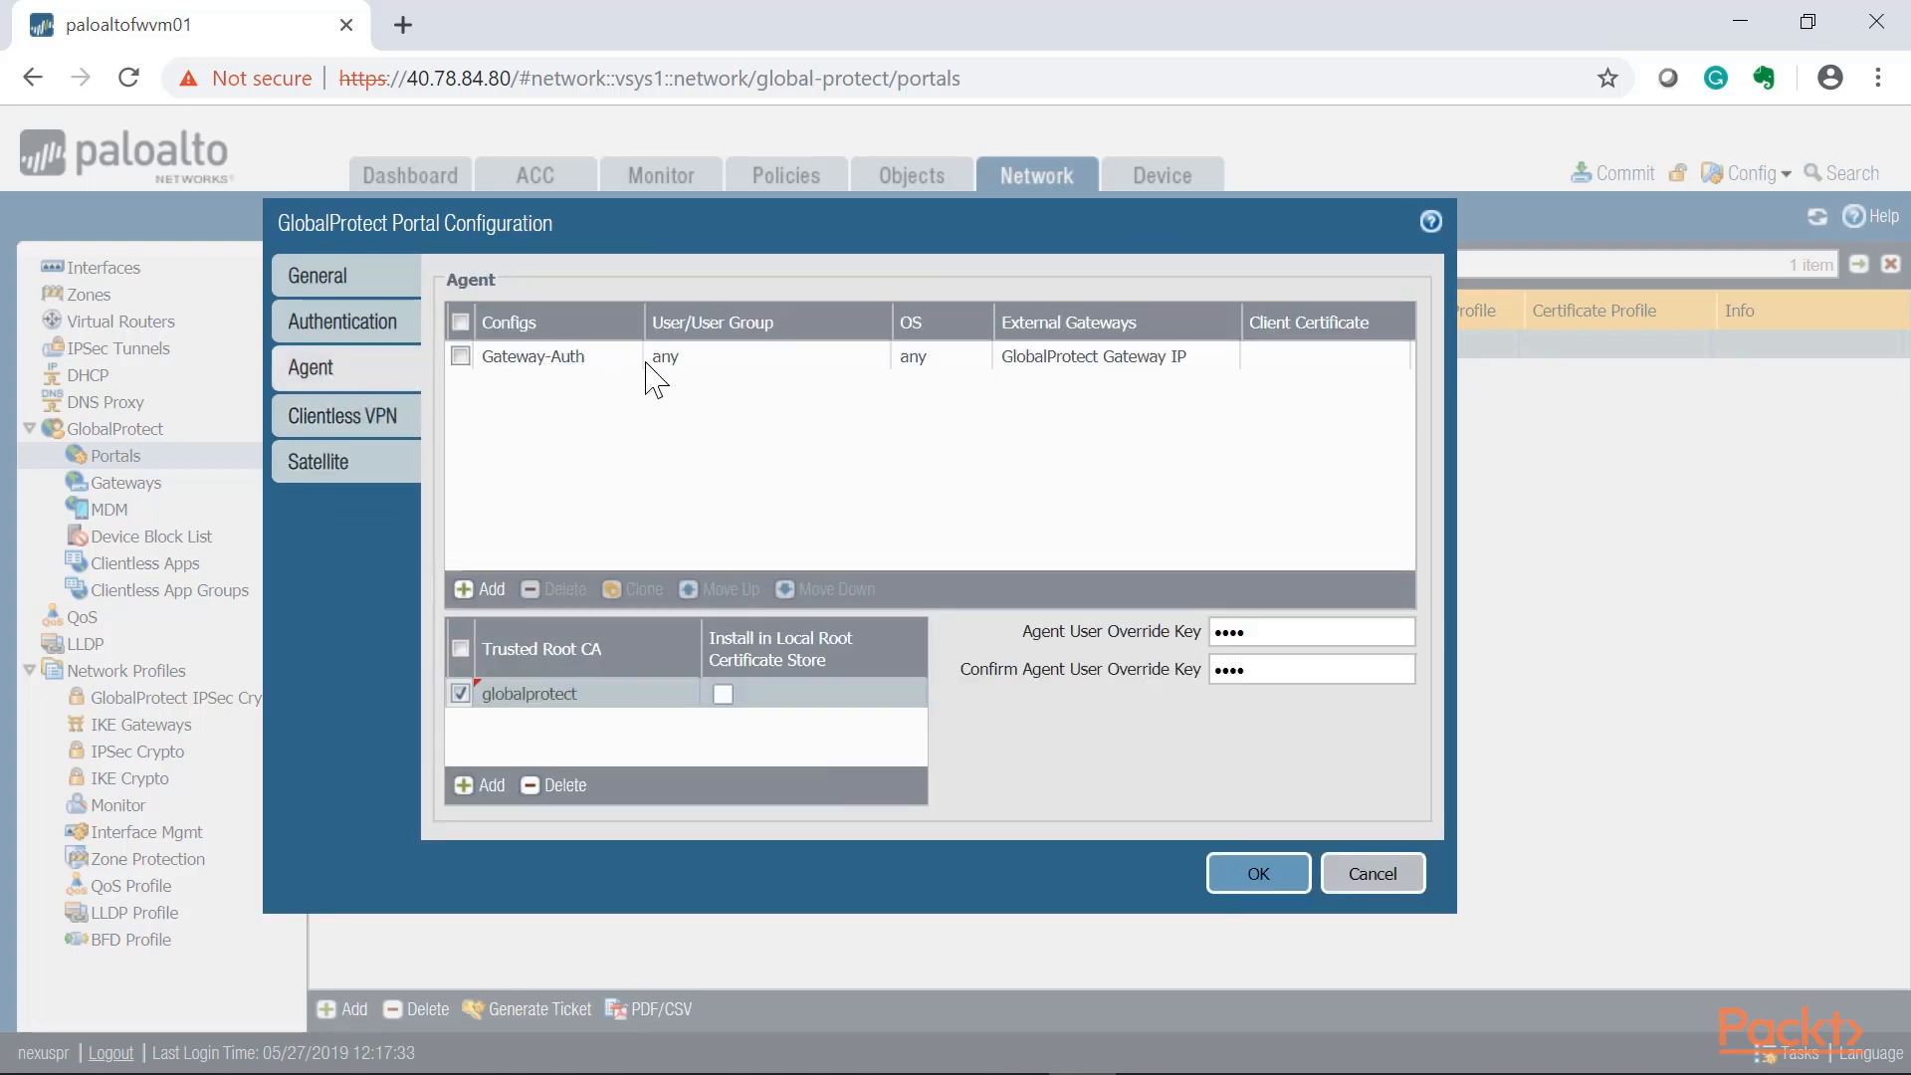
# Save the GlobalProtect portal configuration and commit the changes to the firewall.
pyautogui.click(1256, 873)
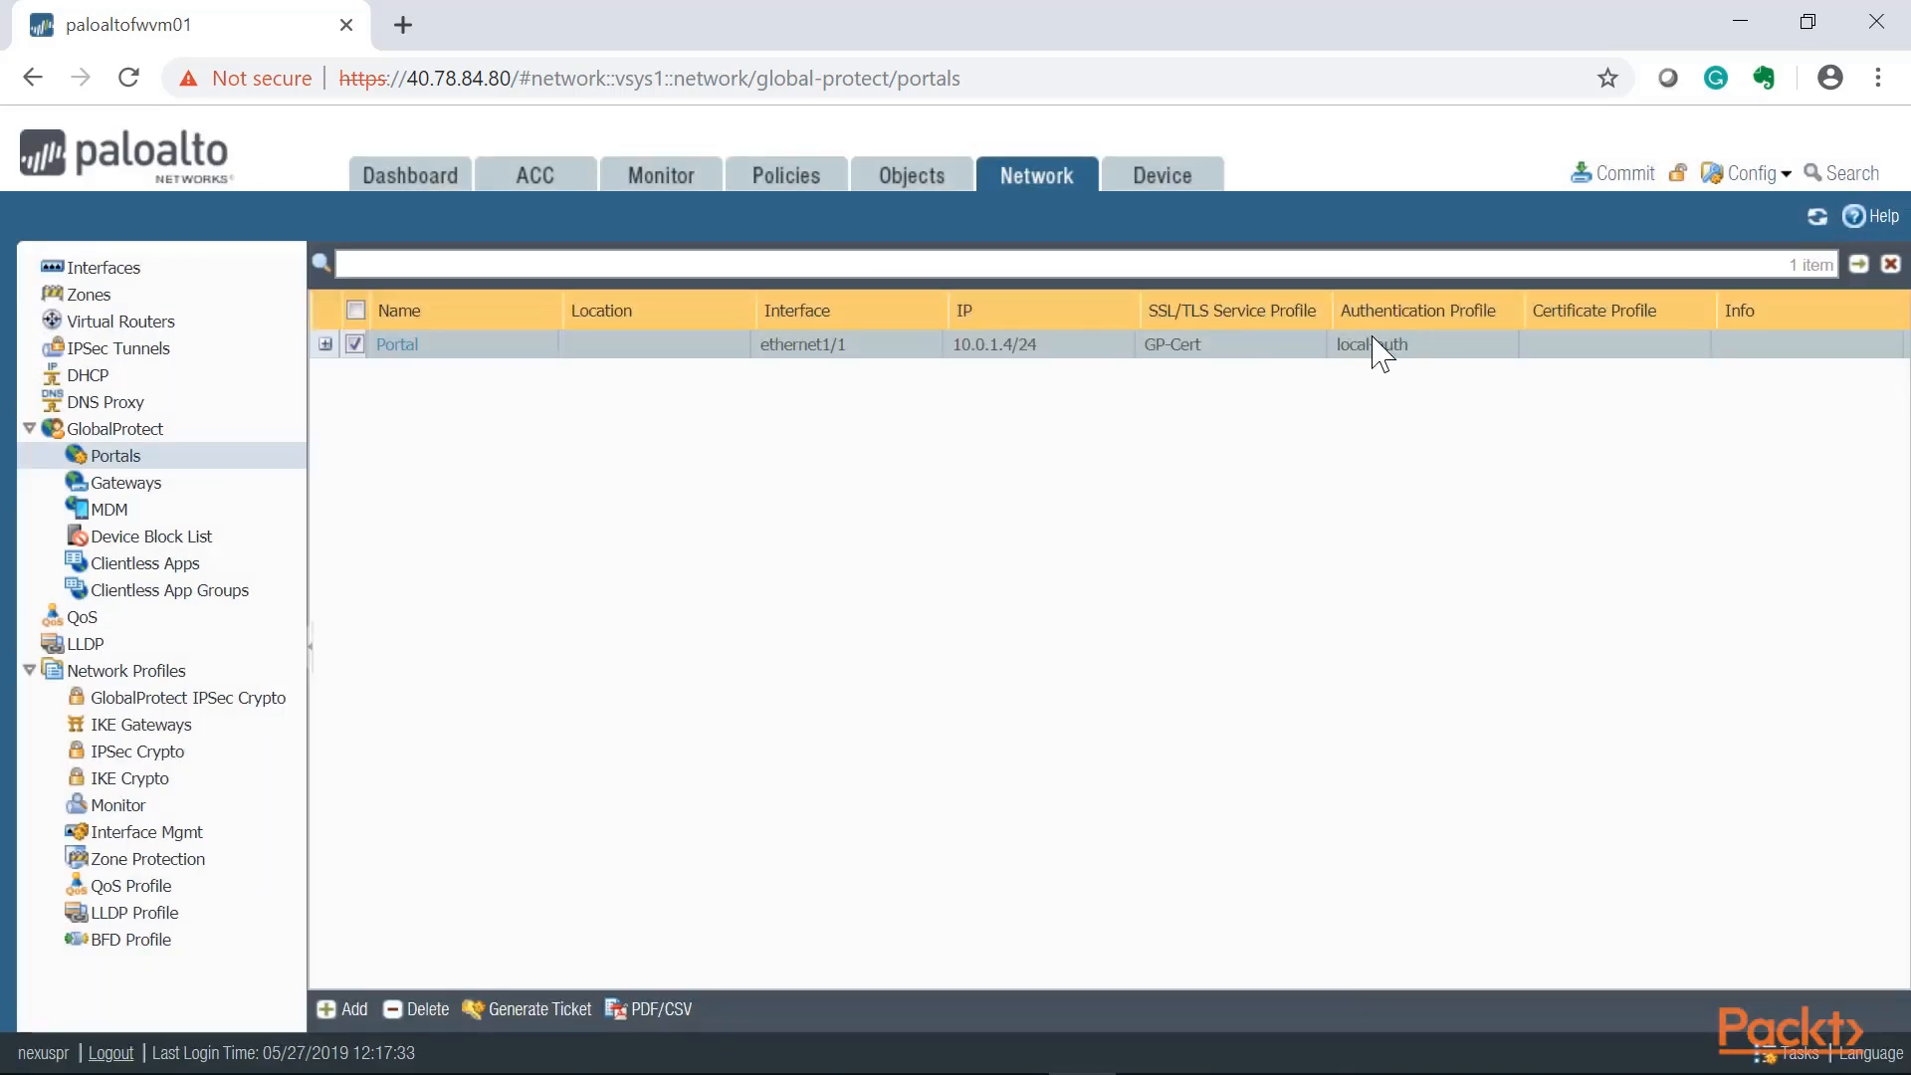
pyautogui.click(1622, 175)
pyautogui.click(1224, 935)
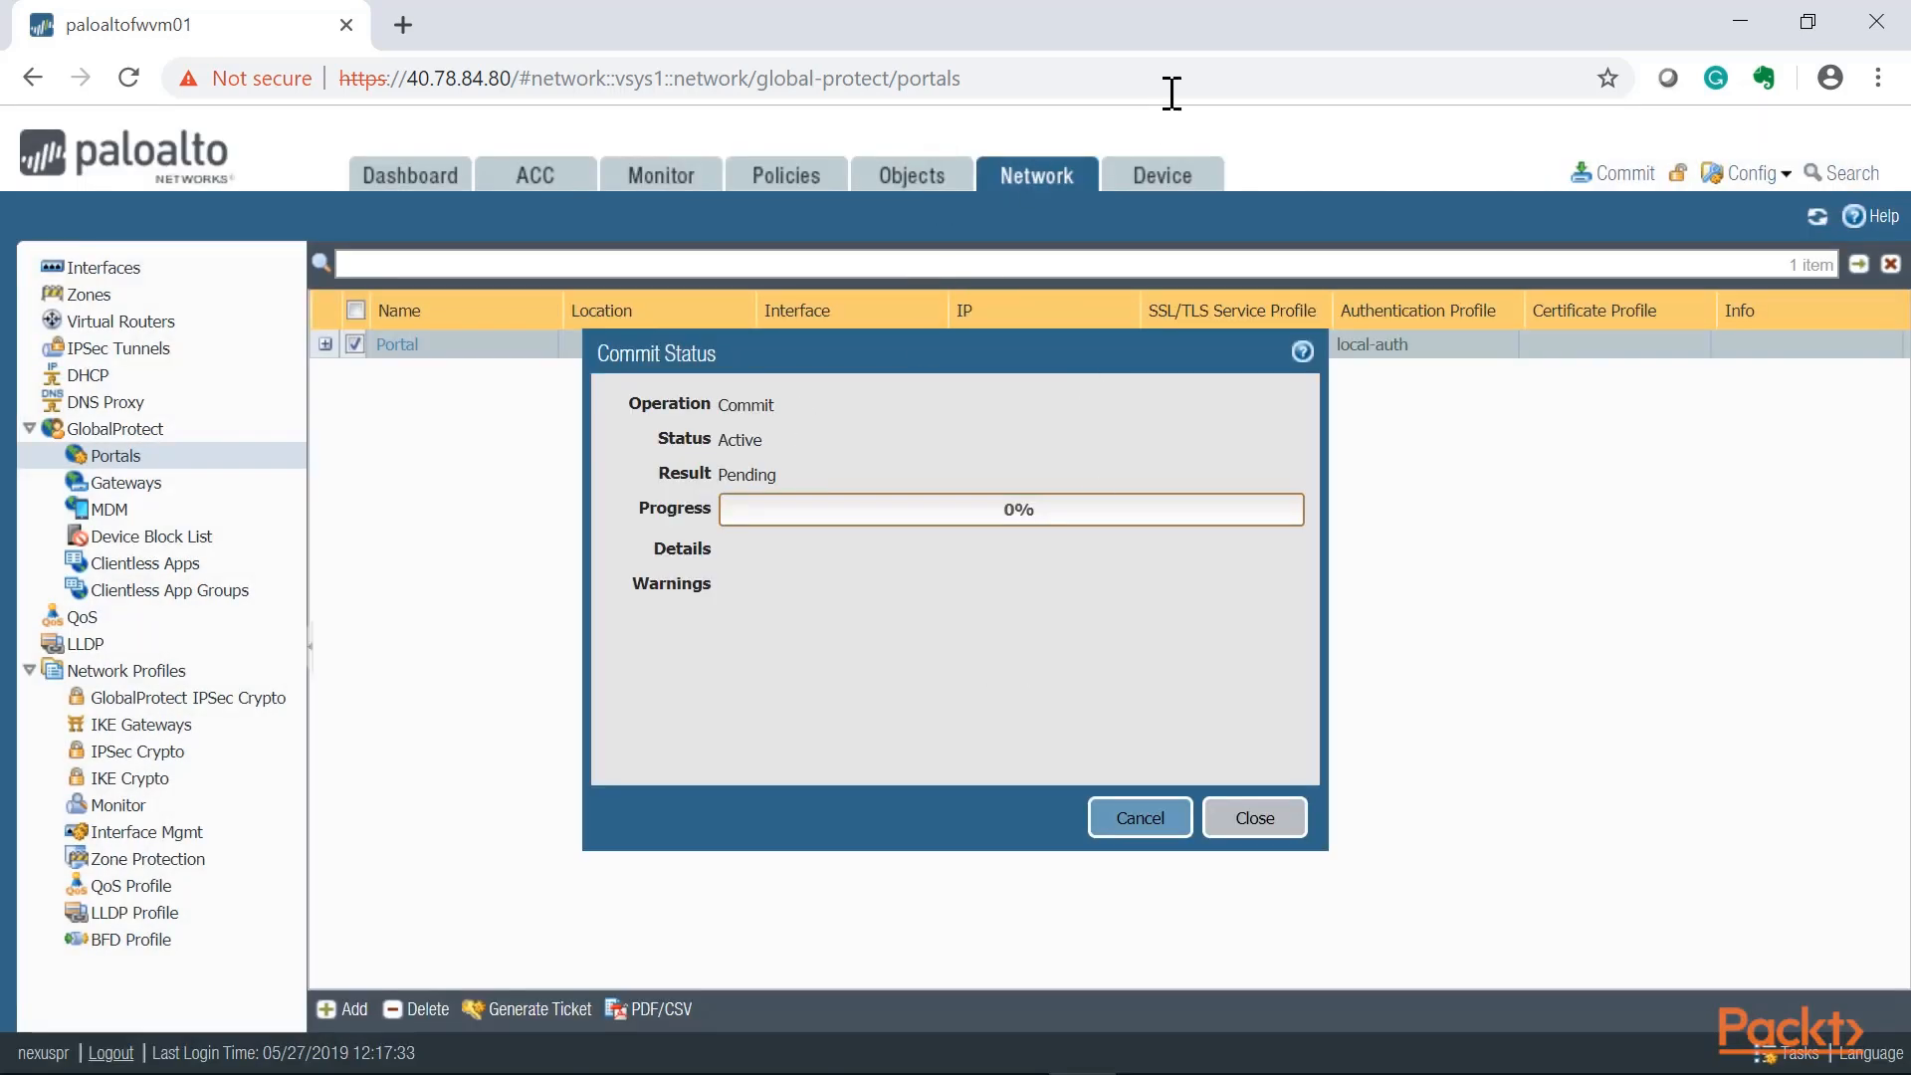
# View the users in the firewall's local user database while the commit runs, and dismiss the commit status once it finishes.
pyautogui.click(1159, 177)
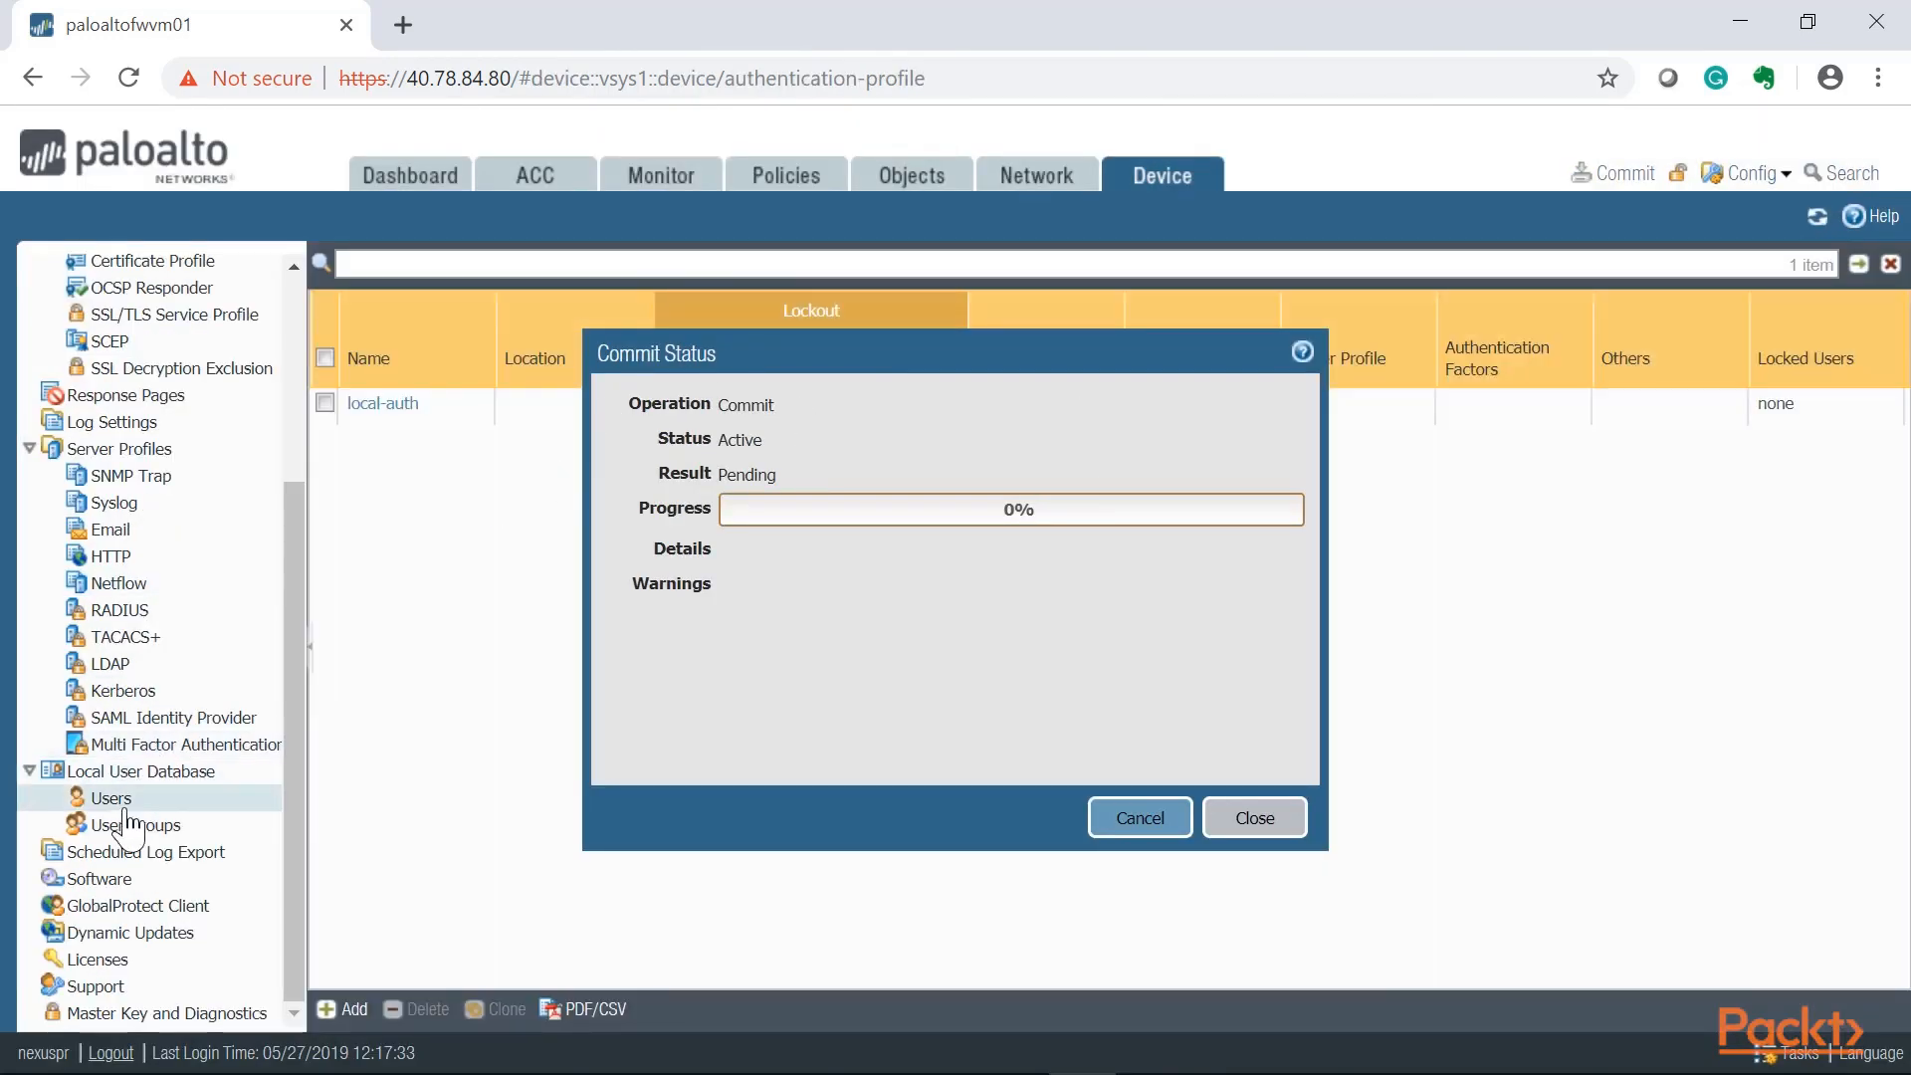
pyautogui.click(112, 798)
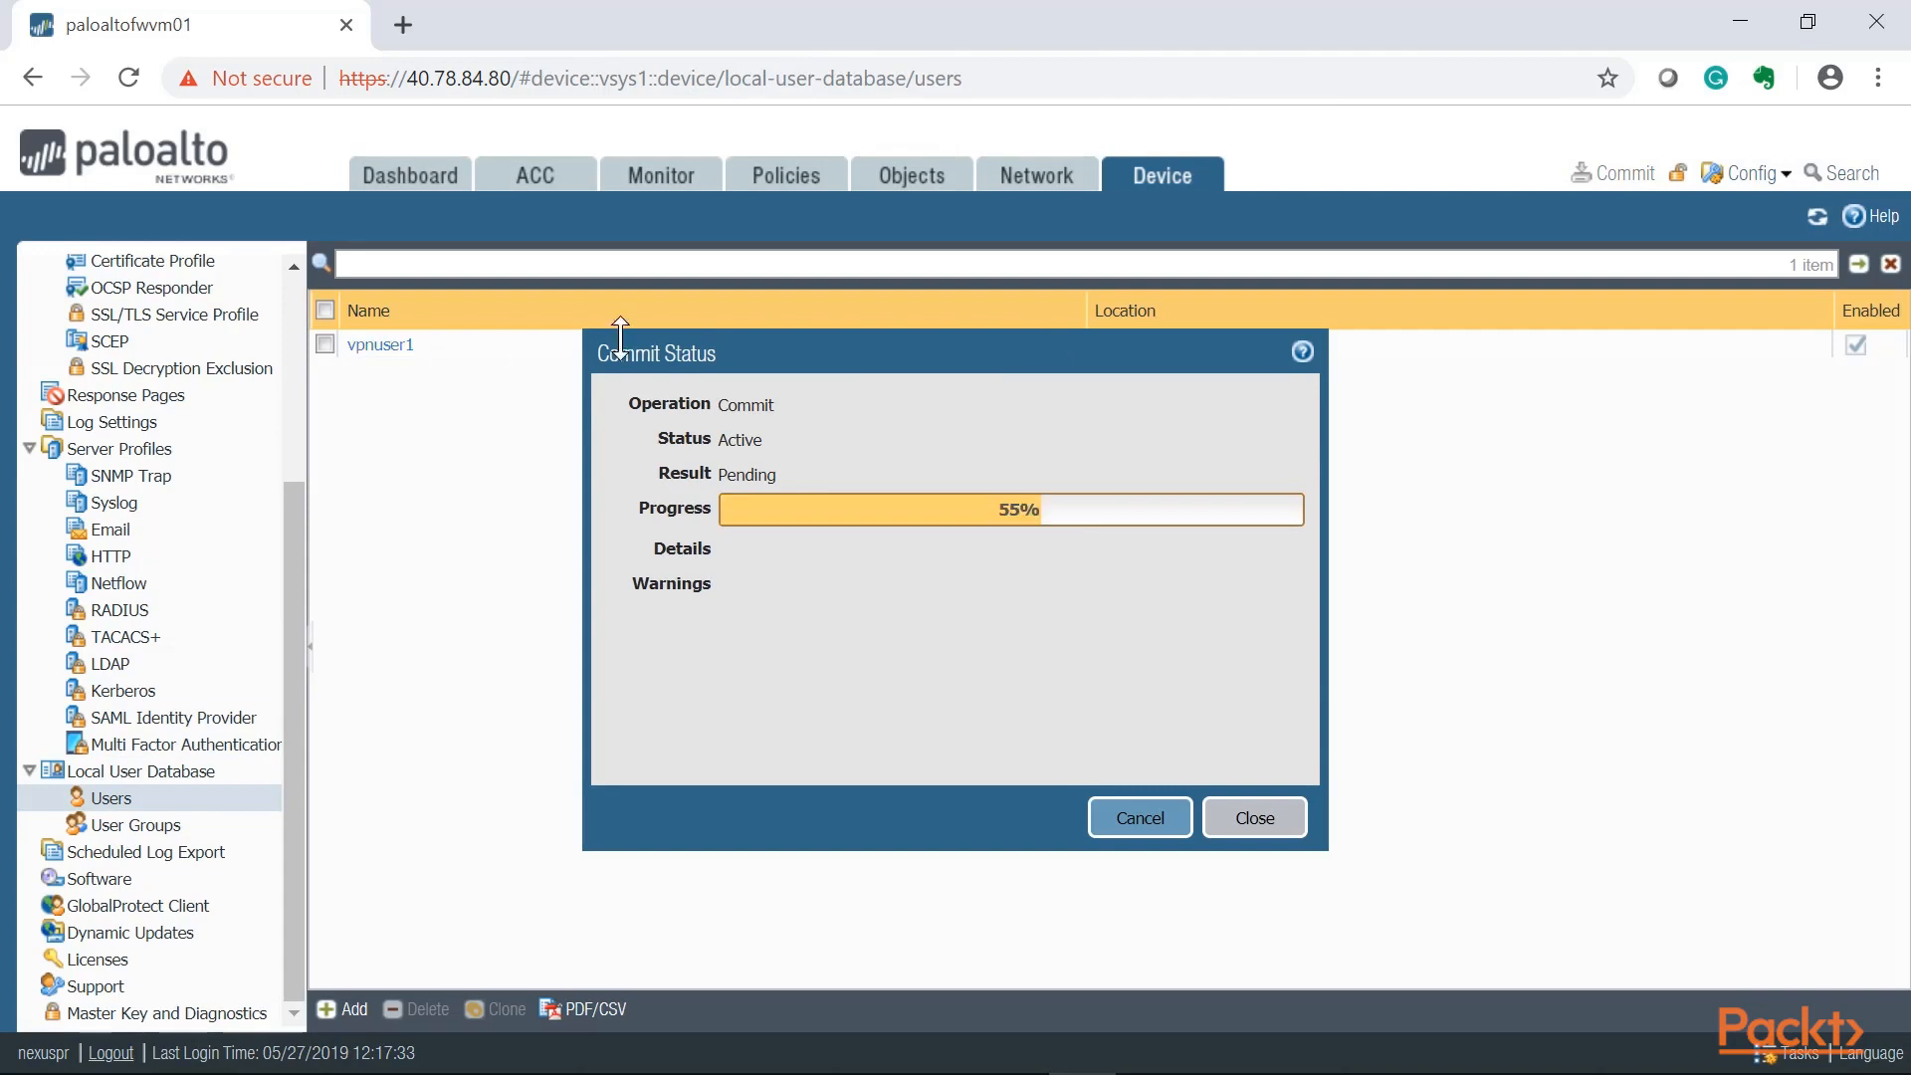
pyautogui.moveTo(597, 357); pyautogui.dragTo(529, 387)
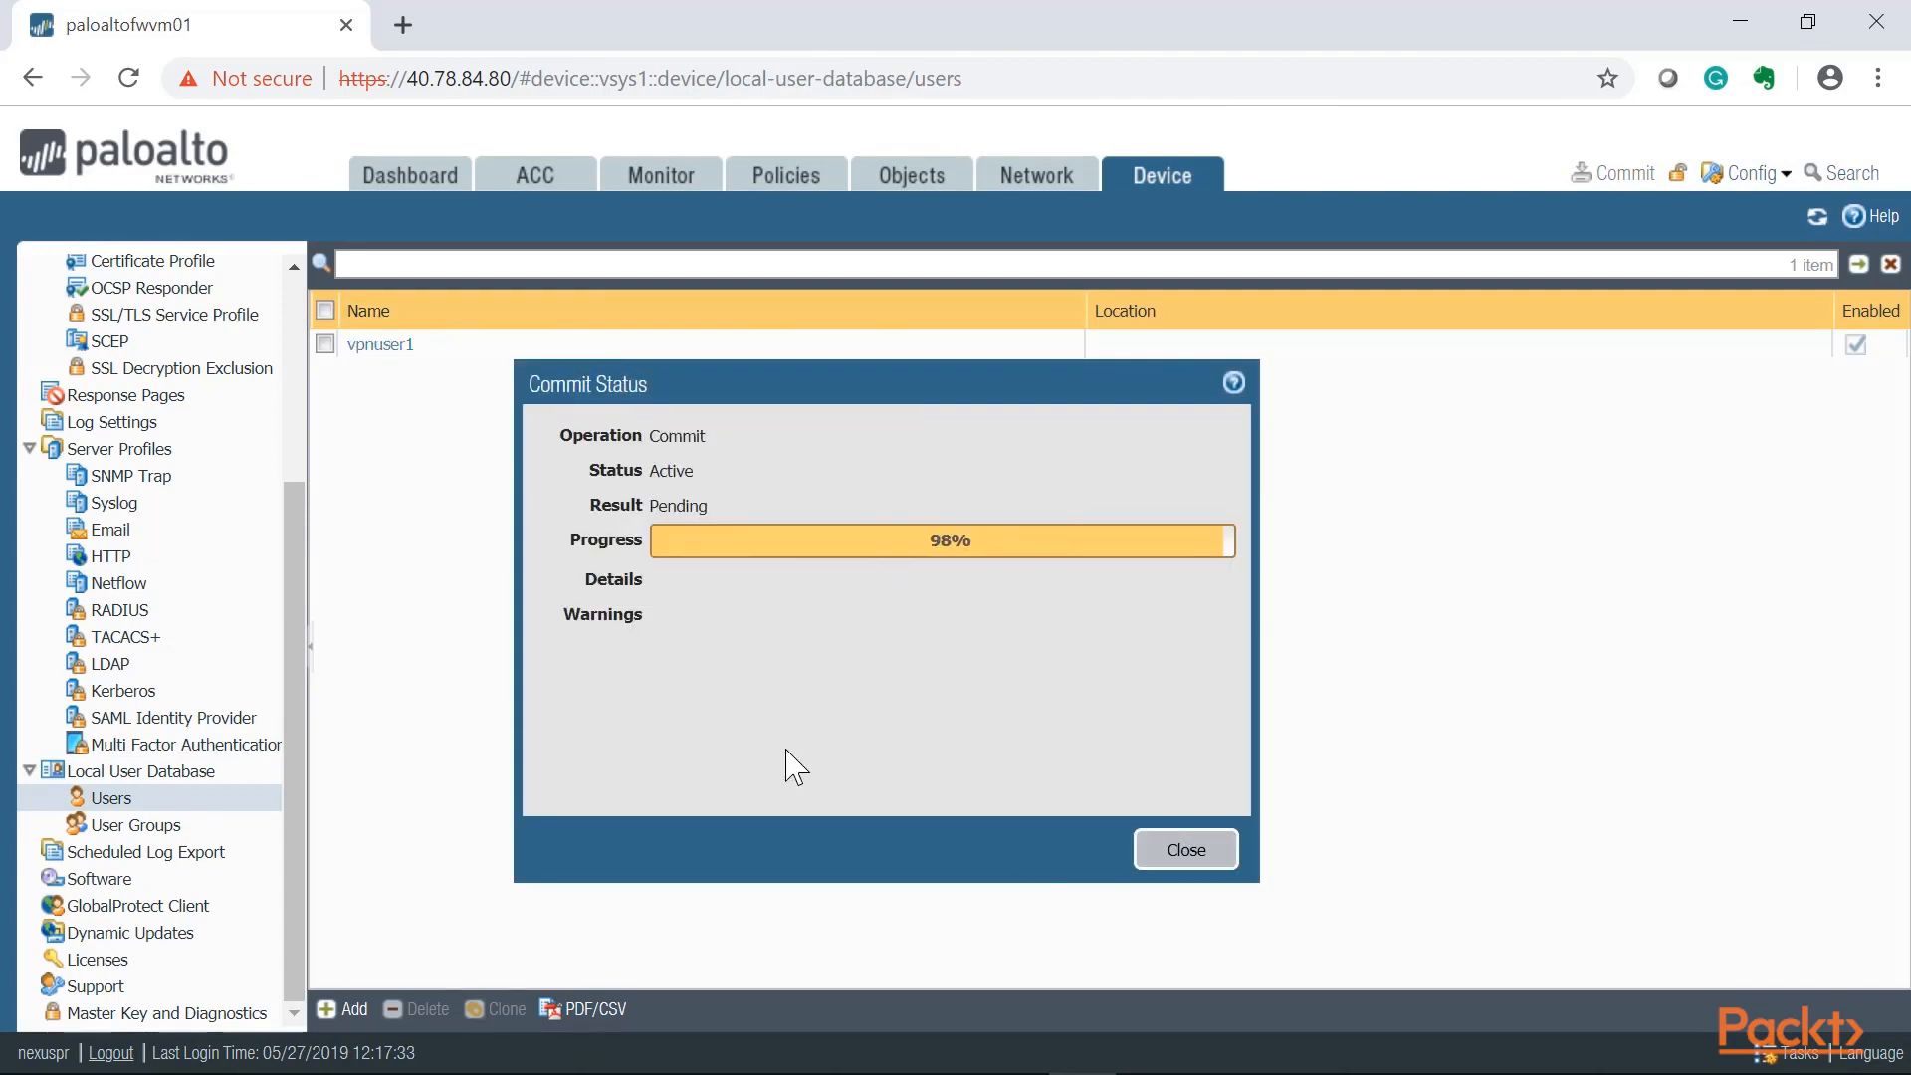
pyautogui.click(1184, 851)
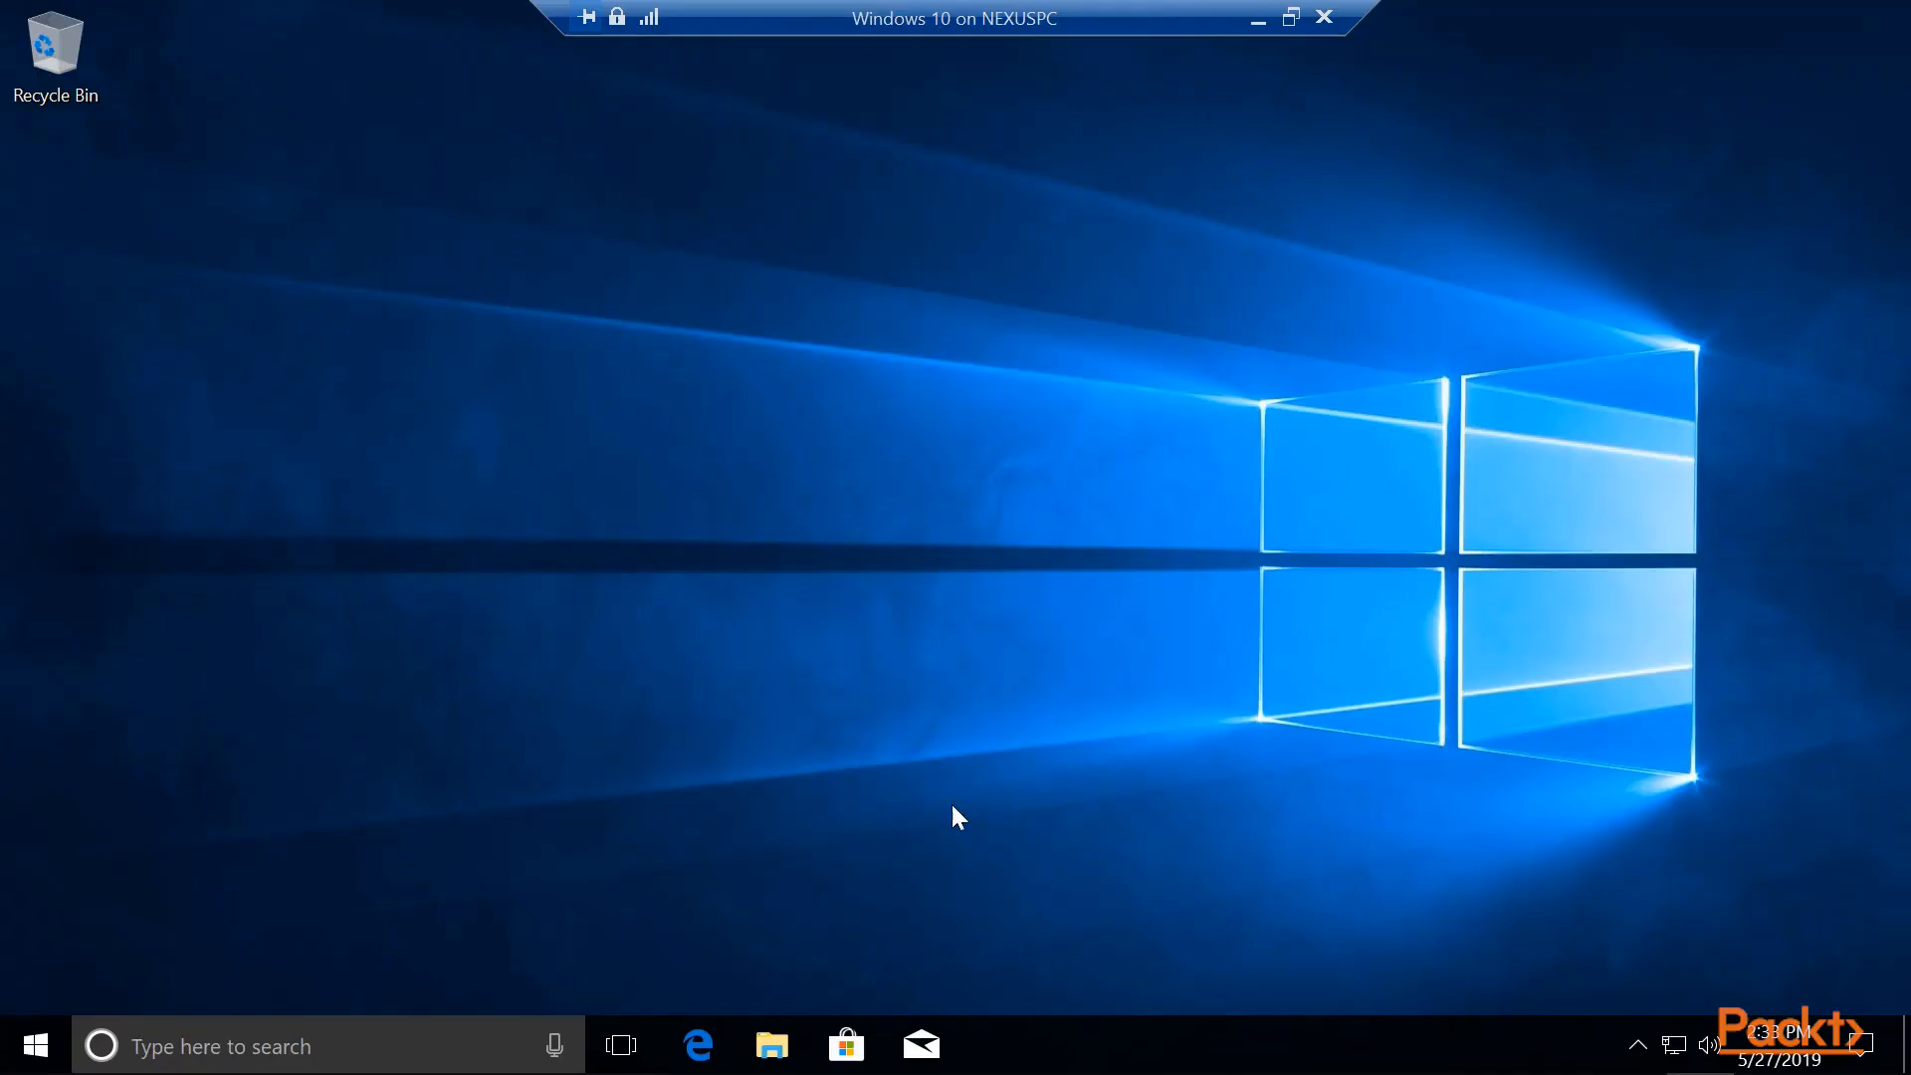
# On the Windows 10 machine, open the GlobalProtect client and connect to the portal address 40.78.62.86.
pyautogui.click(1635, 1045)
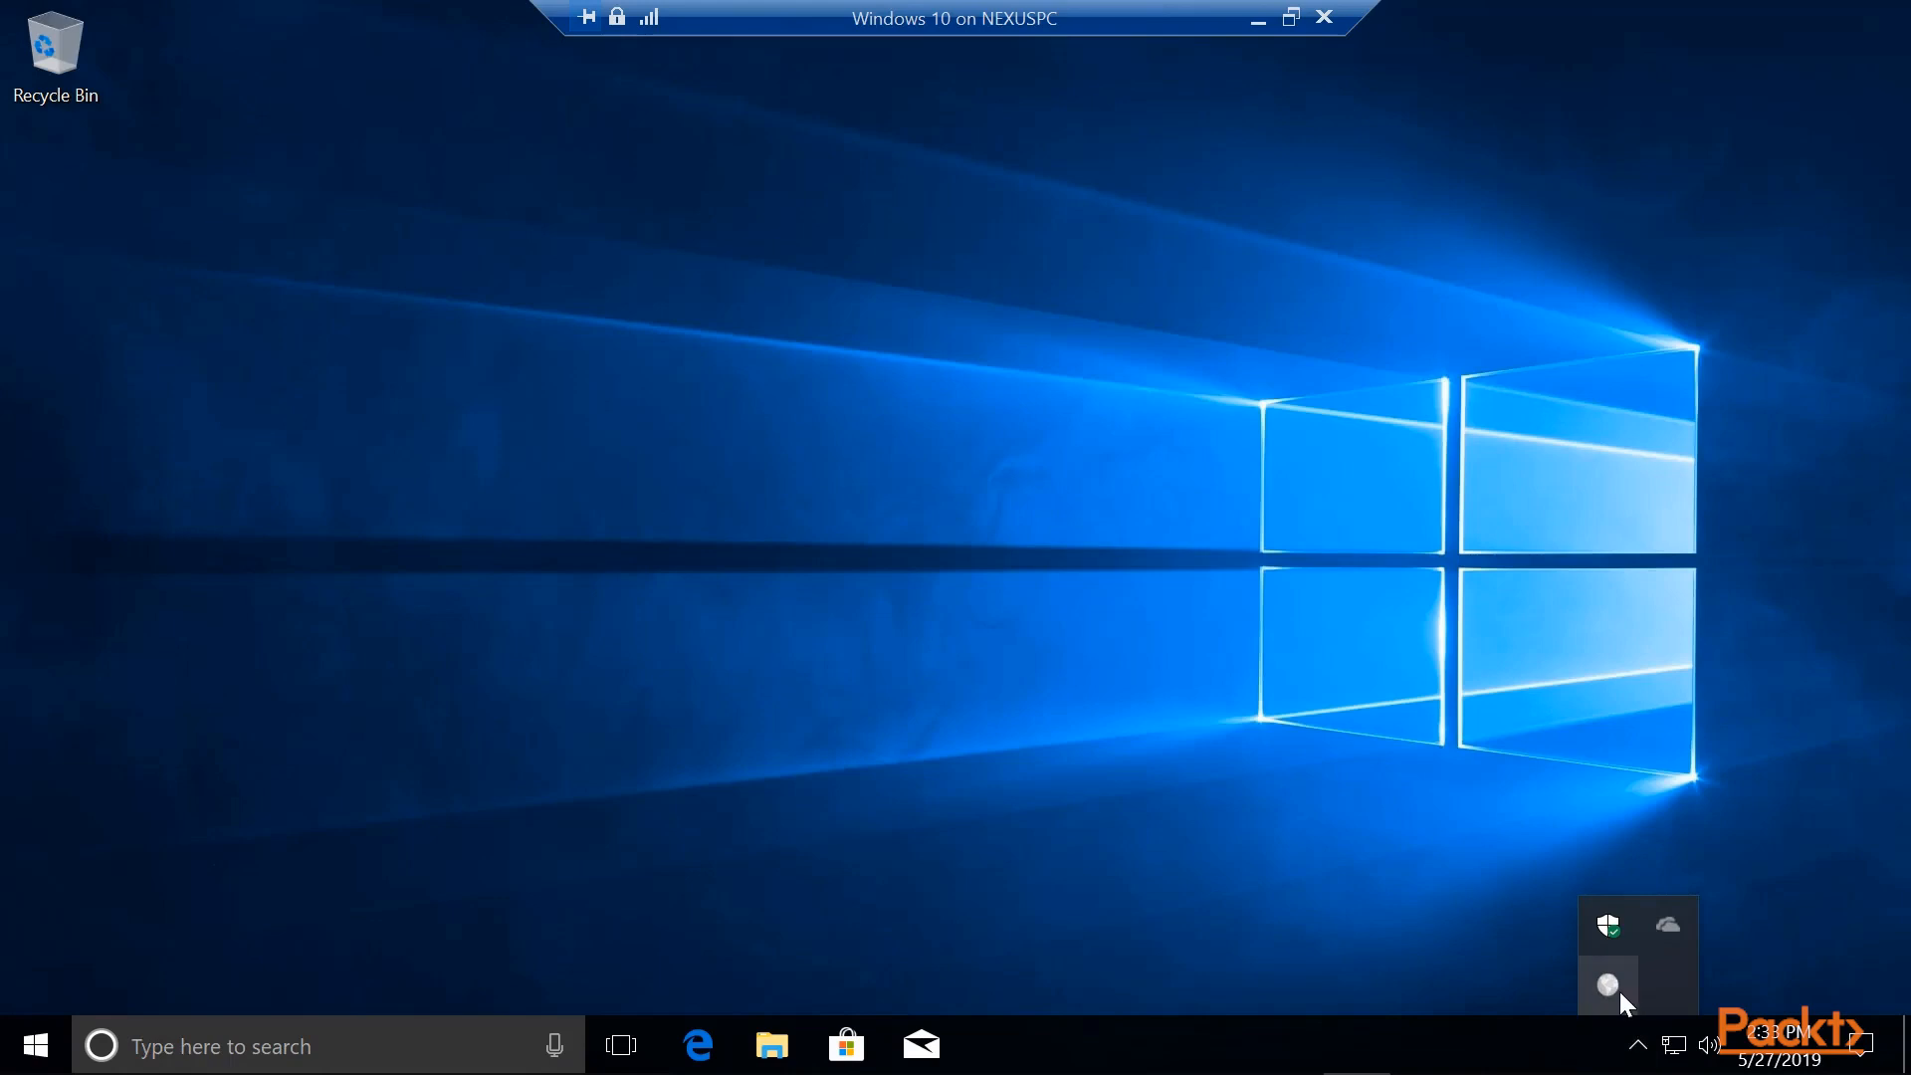
pyautogui.click(1620, 991)
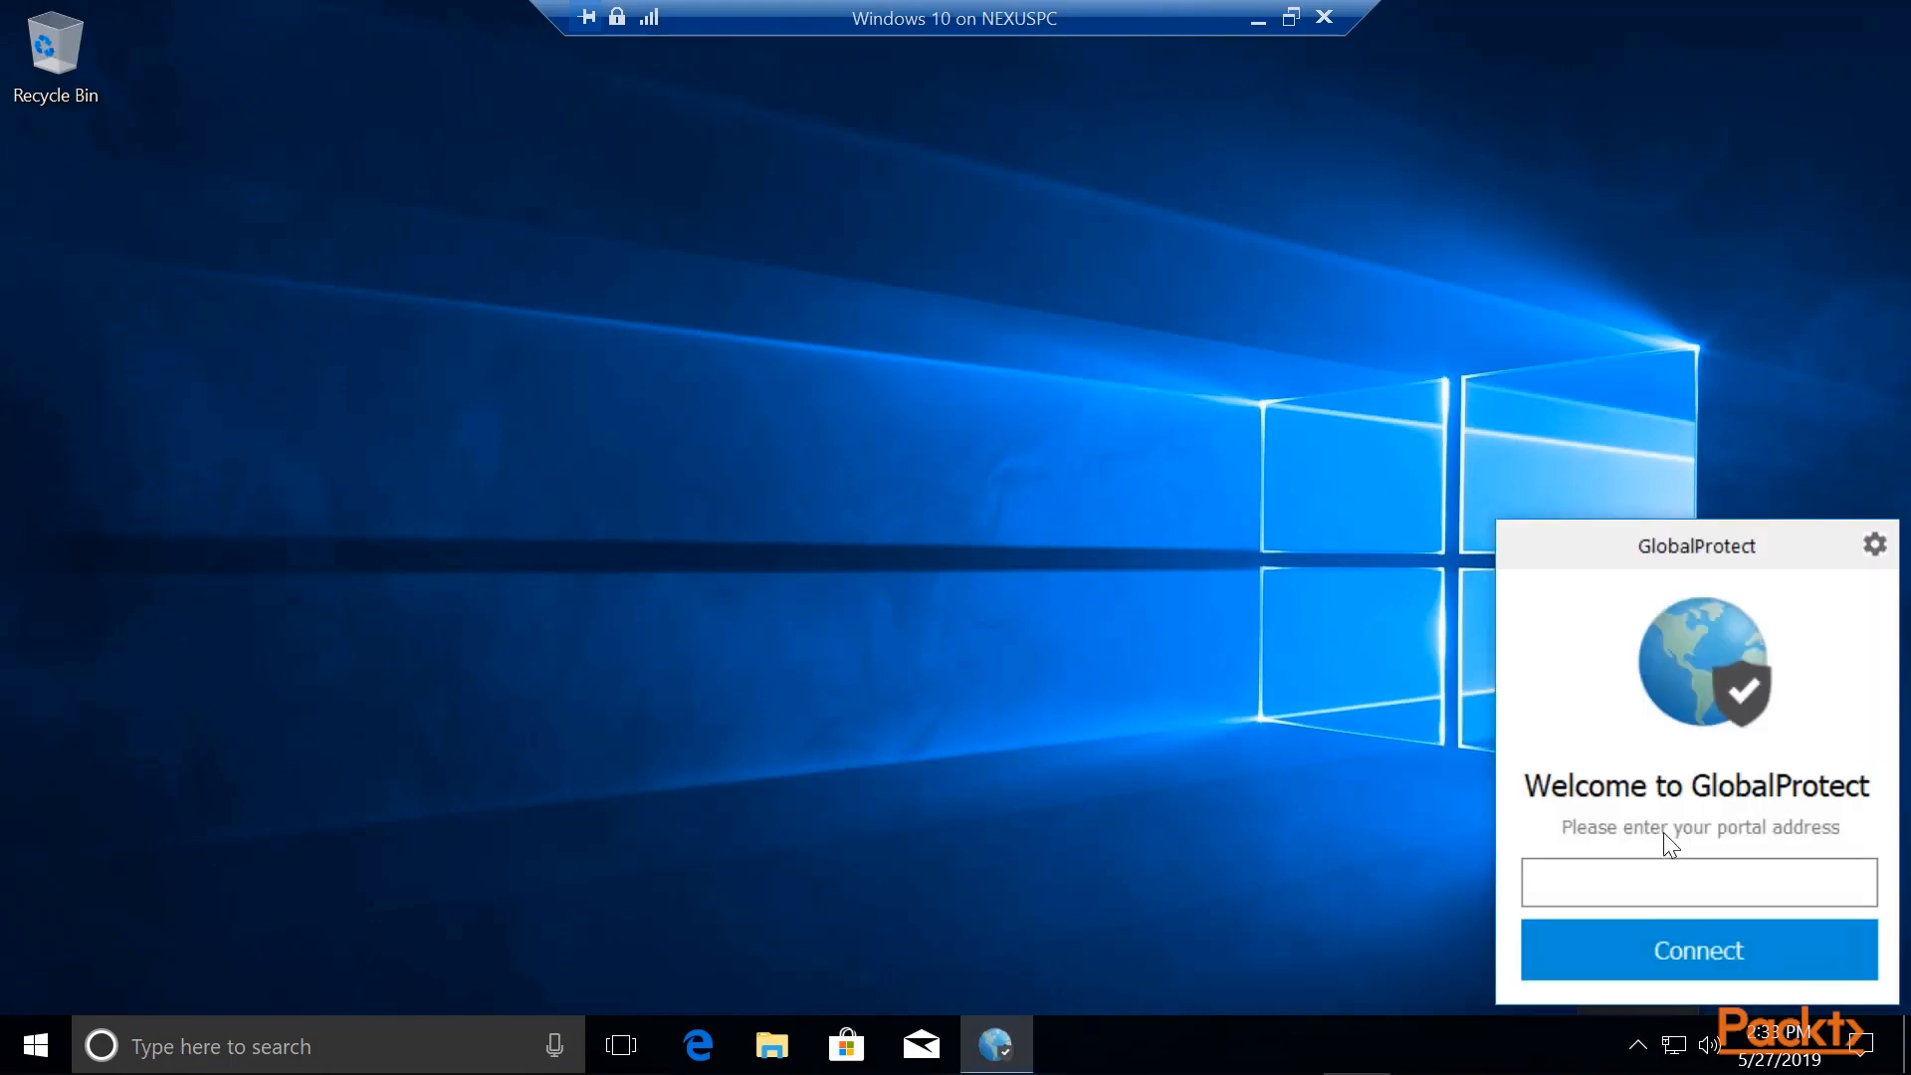
pyautogui.click(1593, 889)
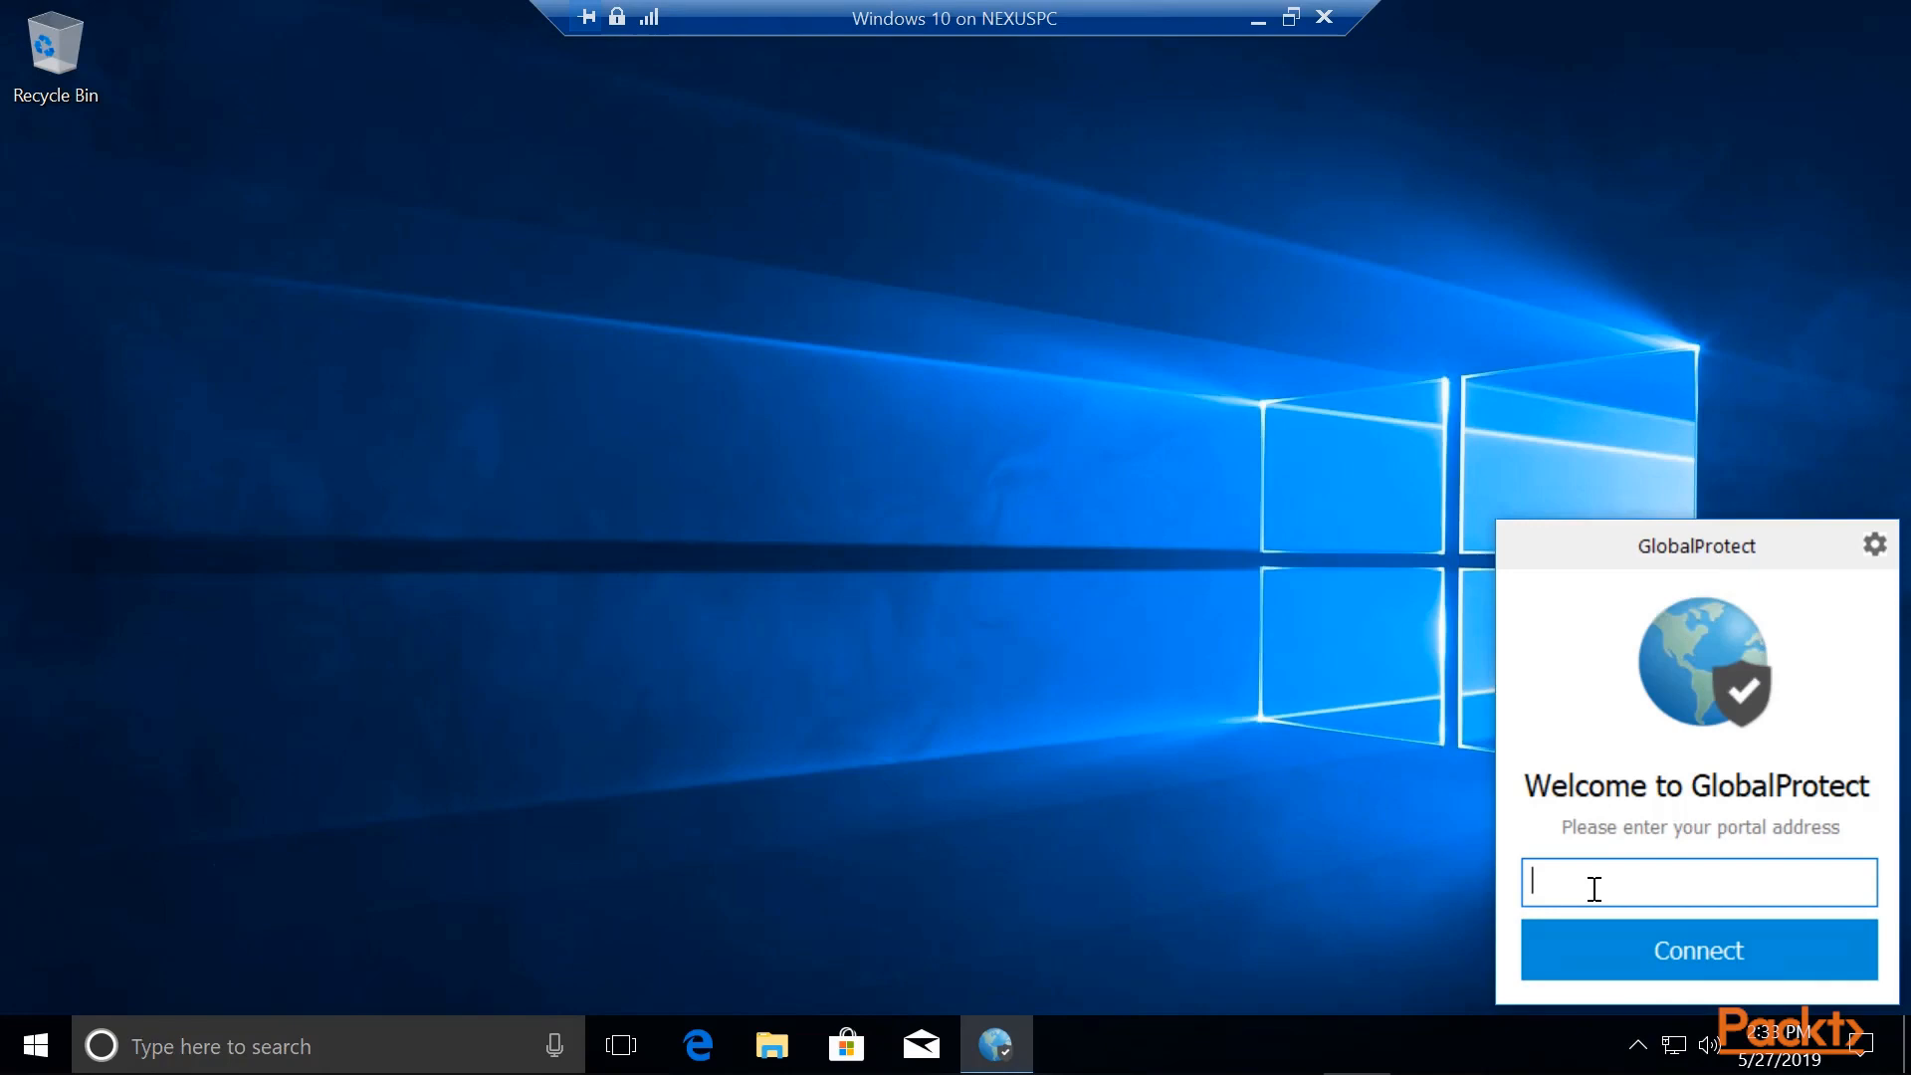
pyautogui.write('40.78.62.86')
pyautogui.press('Return')
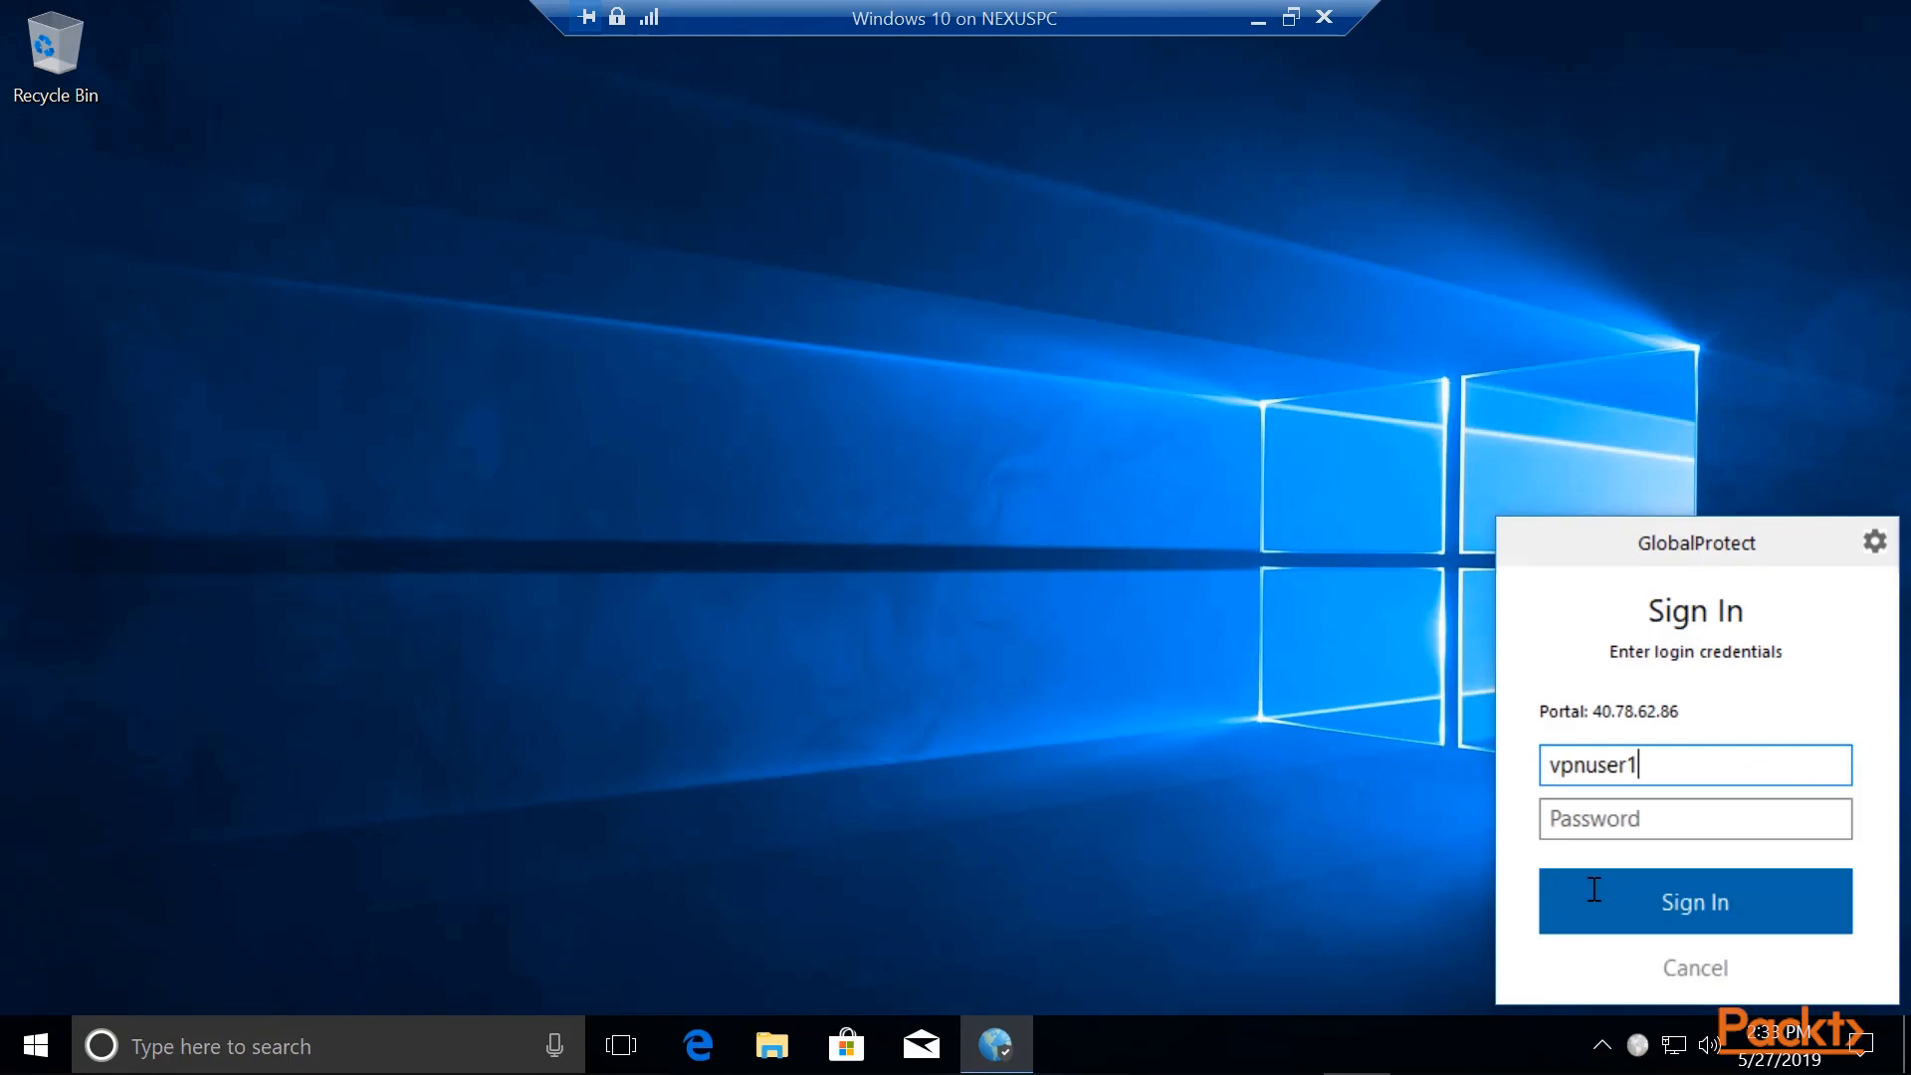
# Sign in to the GlobalProtect portal as vpnuser1 with the account password.
pyautogui.moveTo(1757, 767); pyautogui.dragTo(1469, 768)
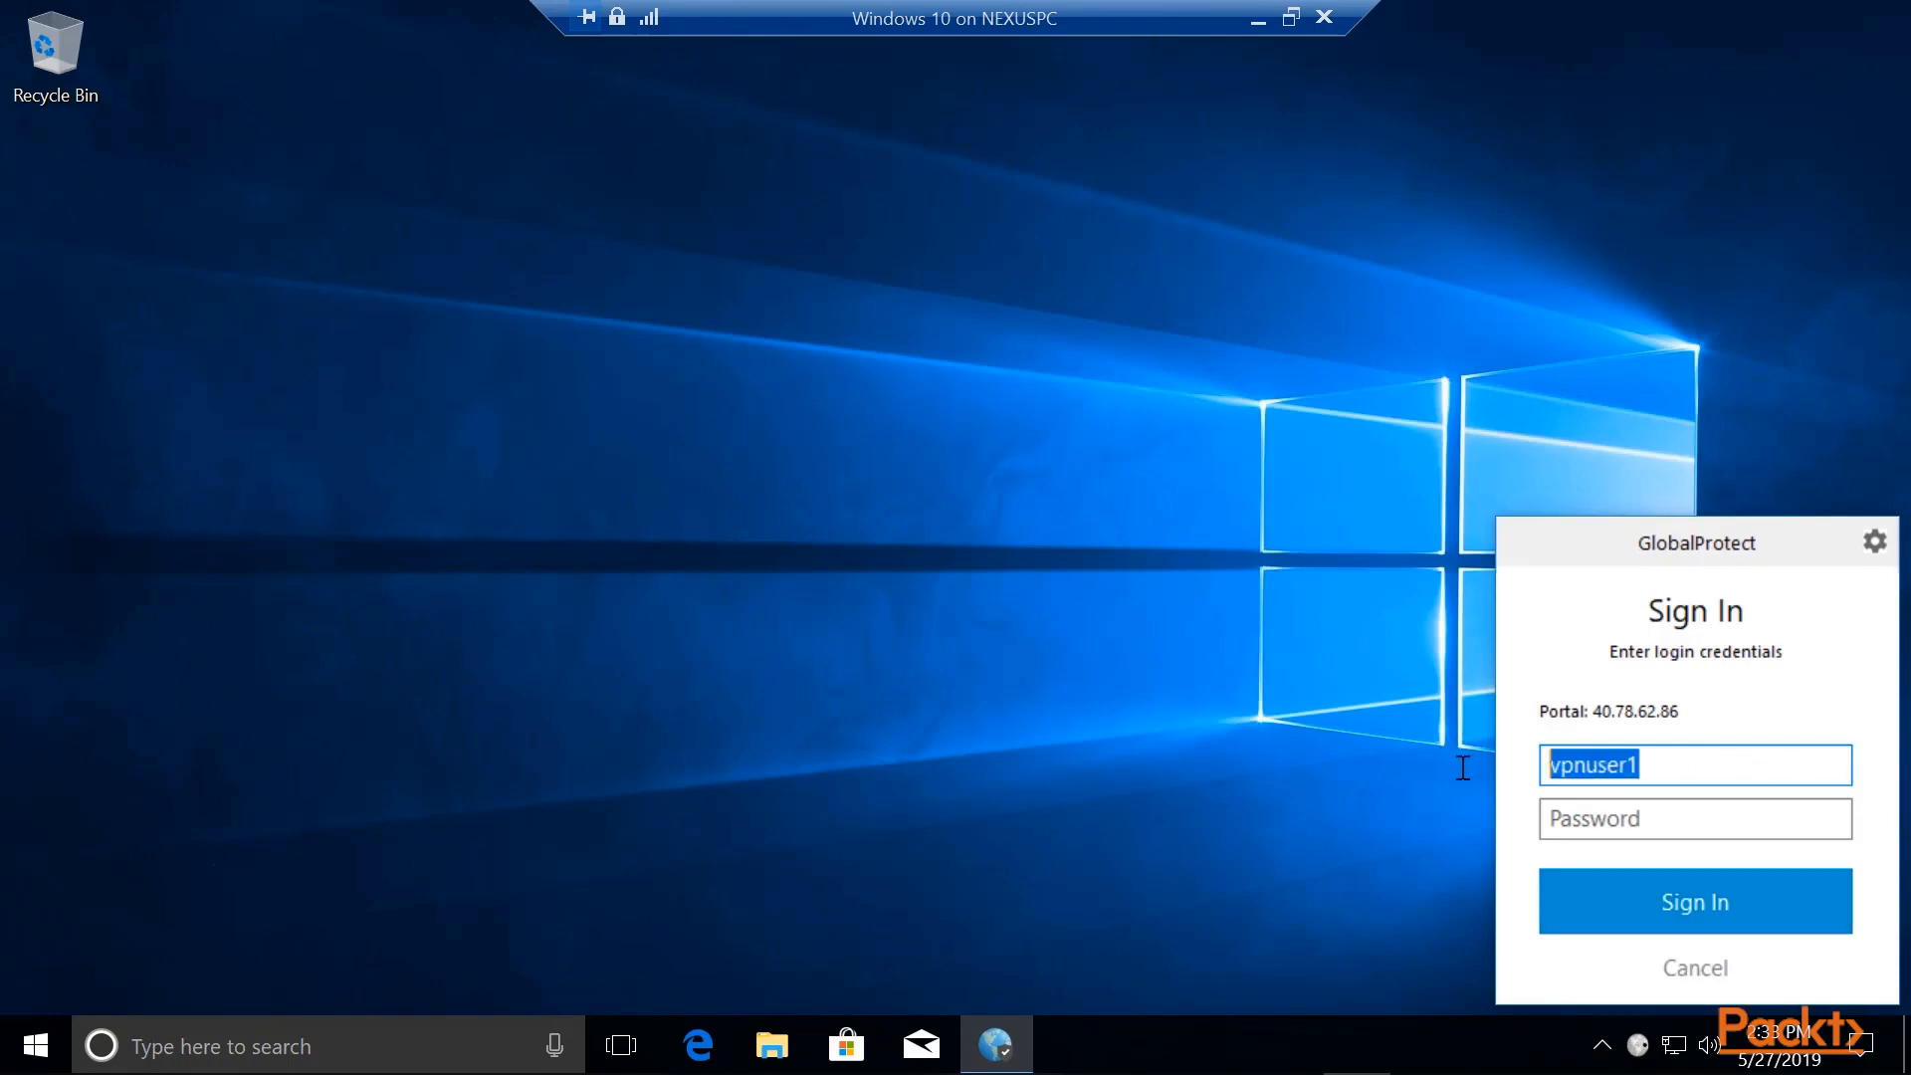
pyautogui.click(1638, 768)
pyautogui.moveTo(1657, 766); pyautogui.dragTo(1483, 754)
pyautogui.click(1662, 819)
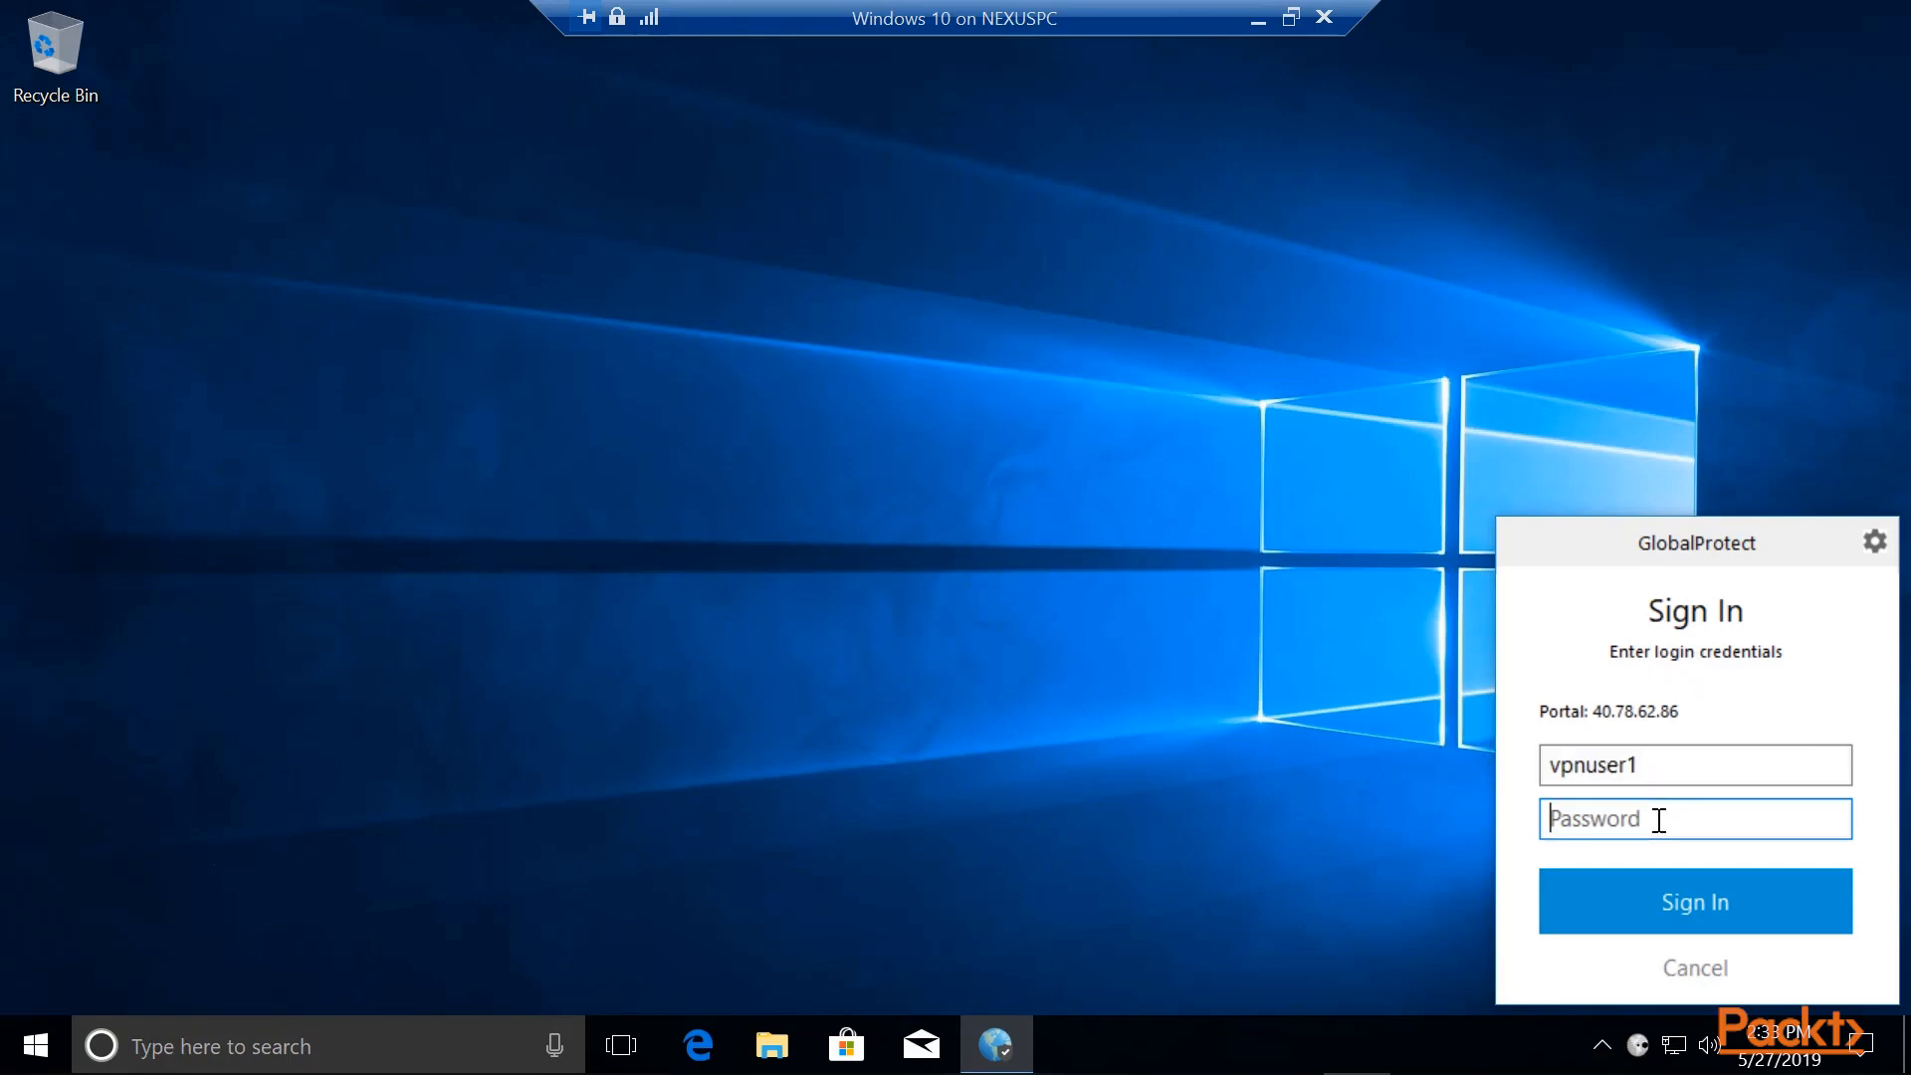
pyautogui.write('••••••••••')
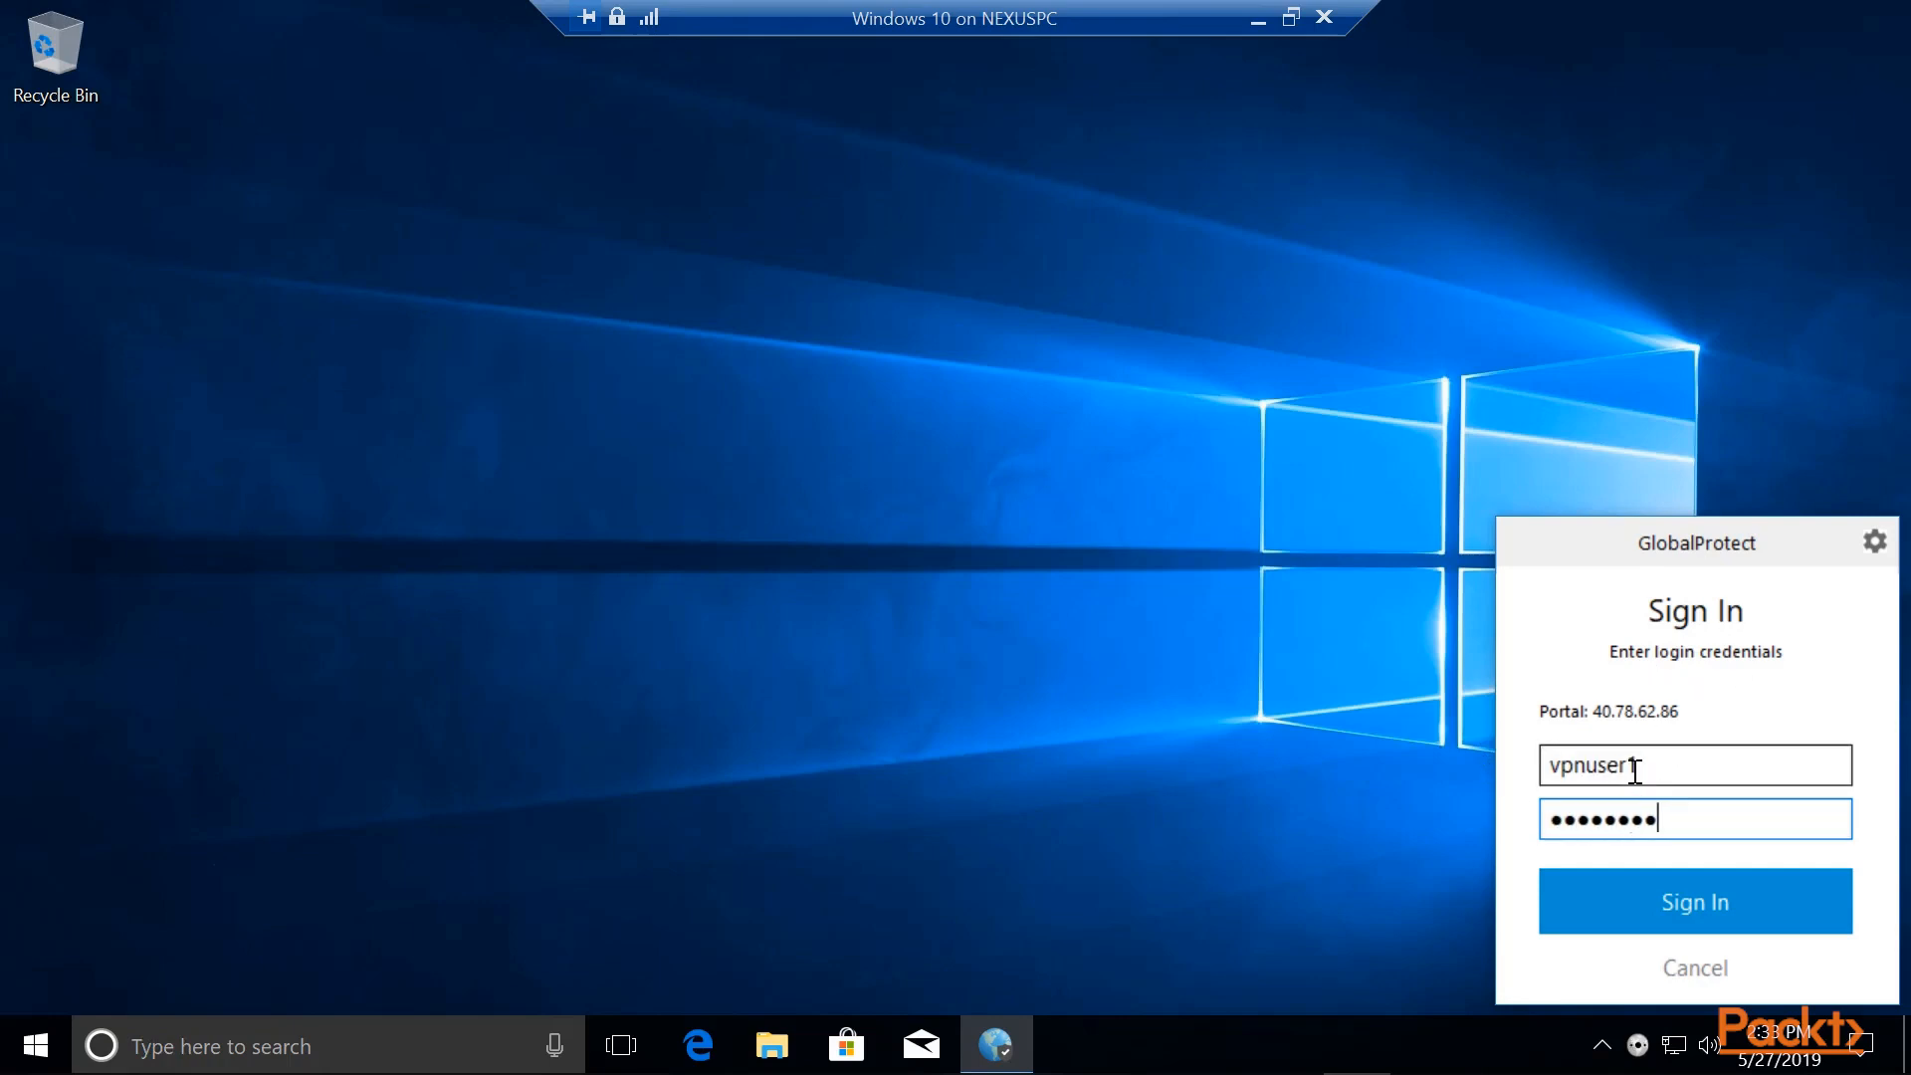
pyautogui.press('Return')
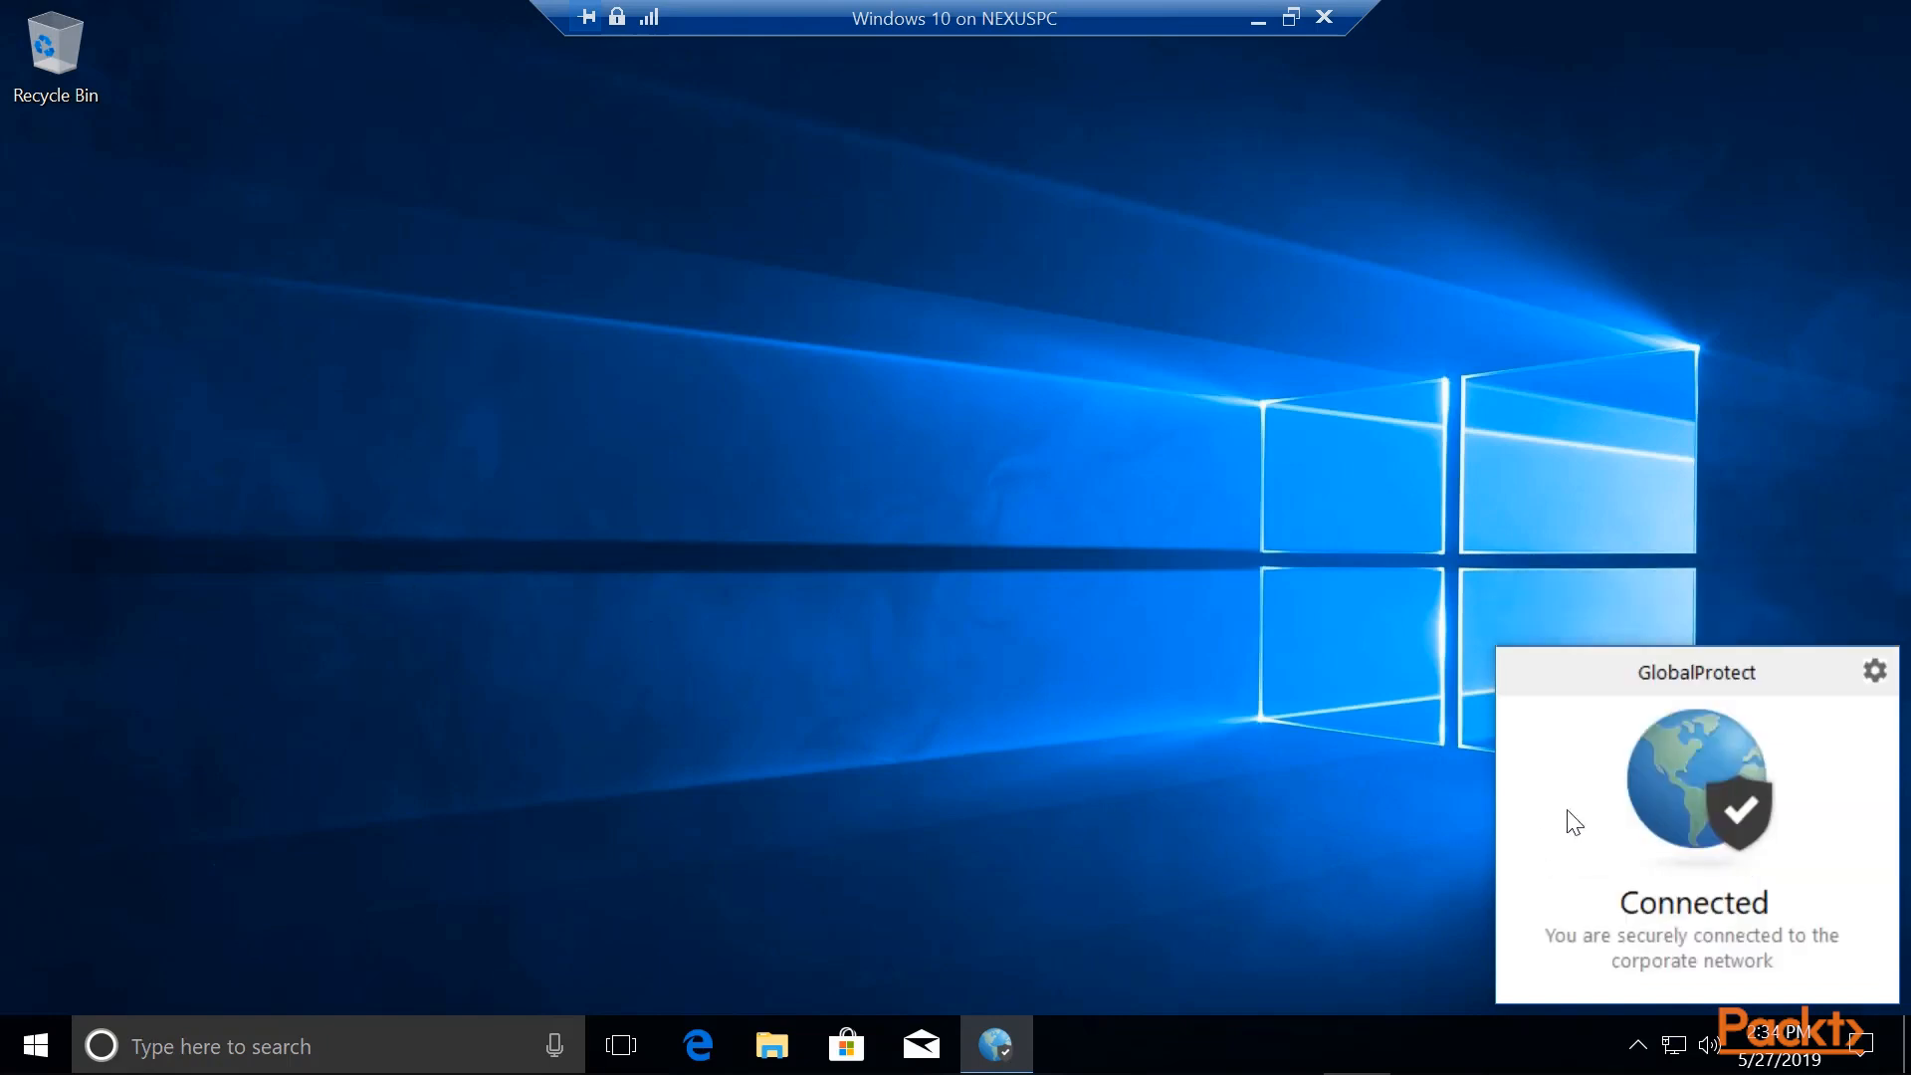
# Open the GlobalProtect client settings and examine the portal status and the gateway connection details.
pyautogui.click(1875, 671)
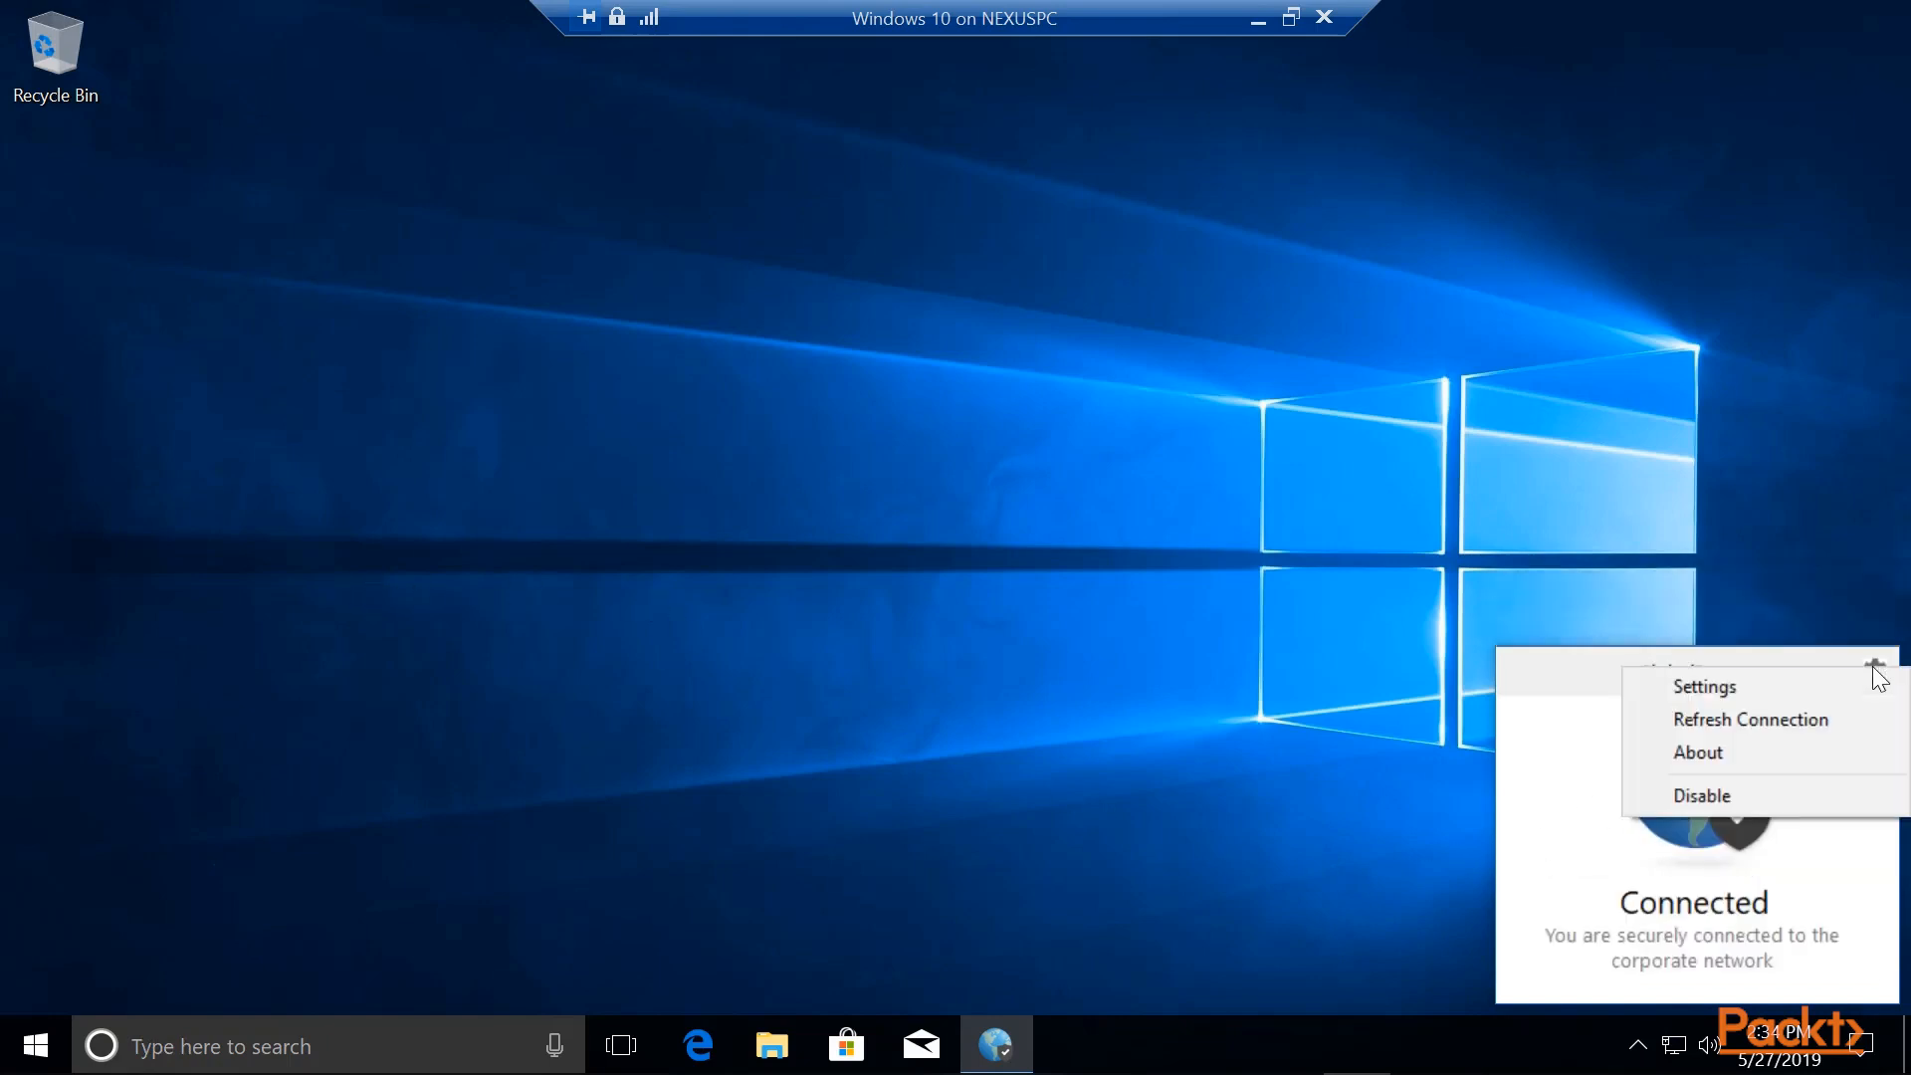
pyautogui.click(1724, 681)
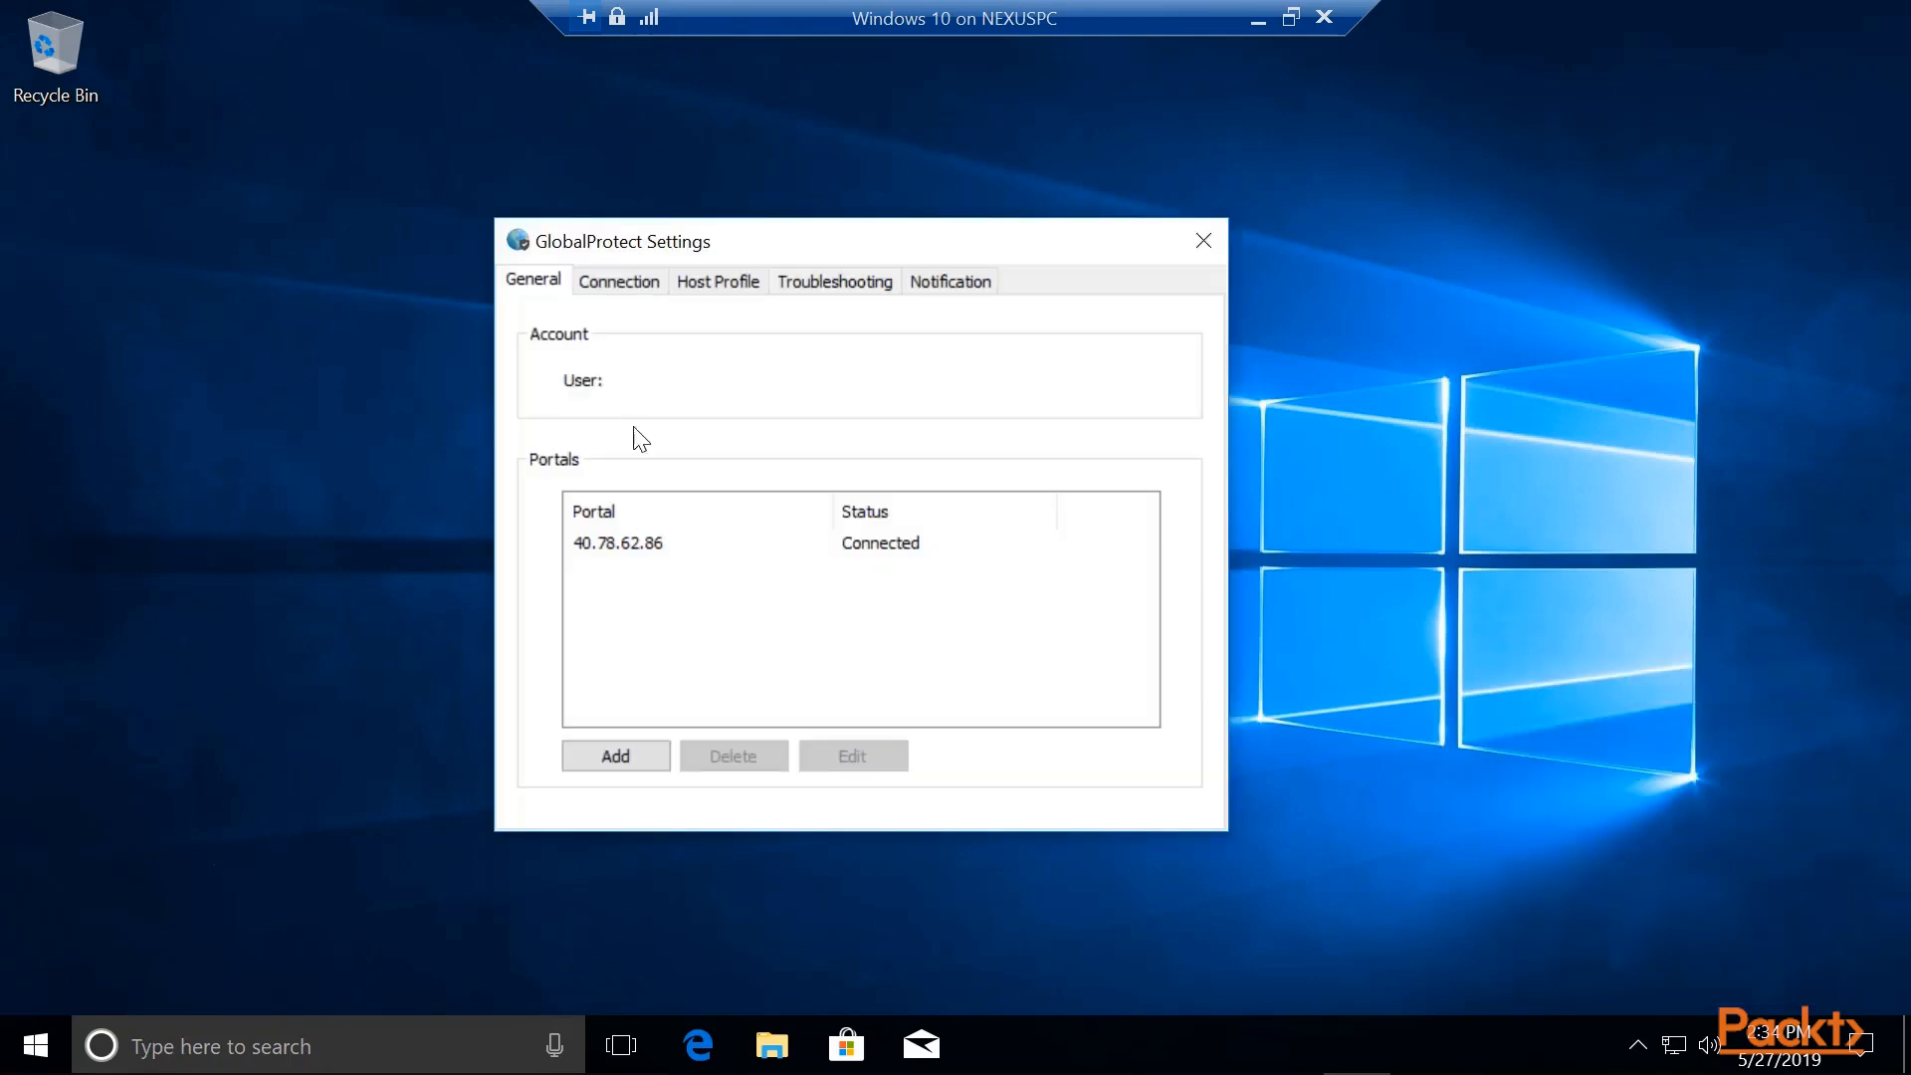
pyautogui.moveTo(660, 243); pyautogui.dragTo(596, 249)
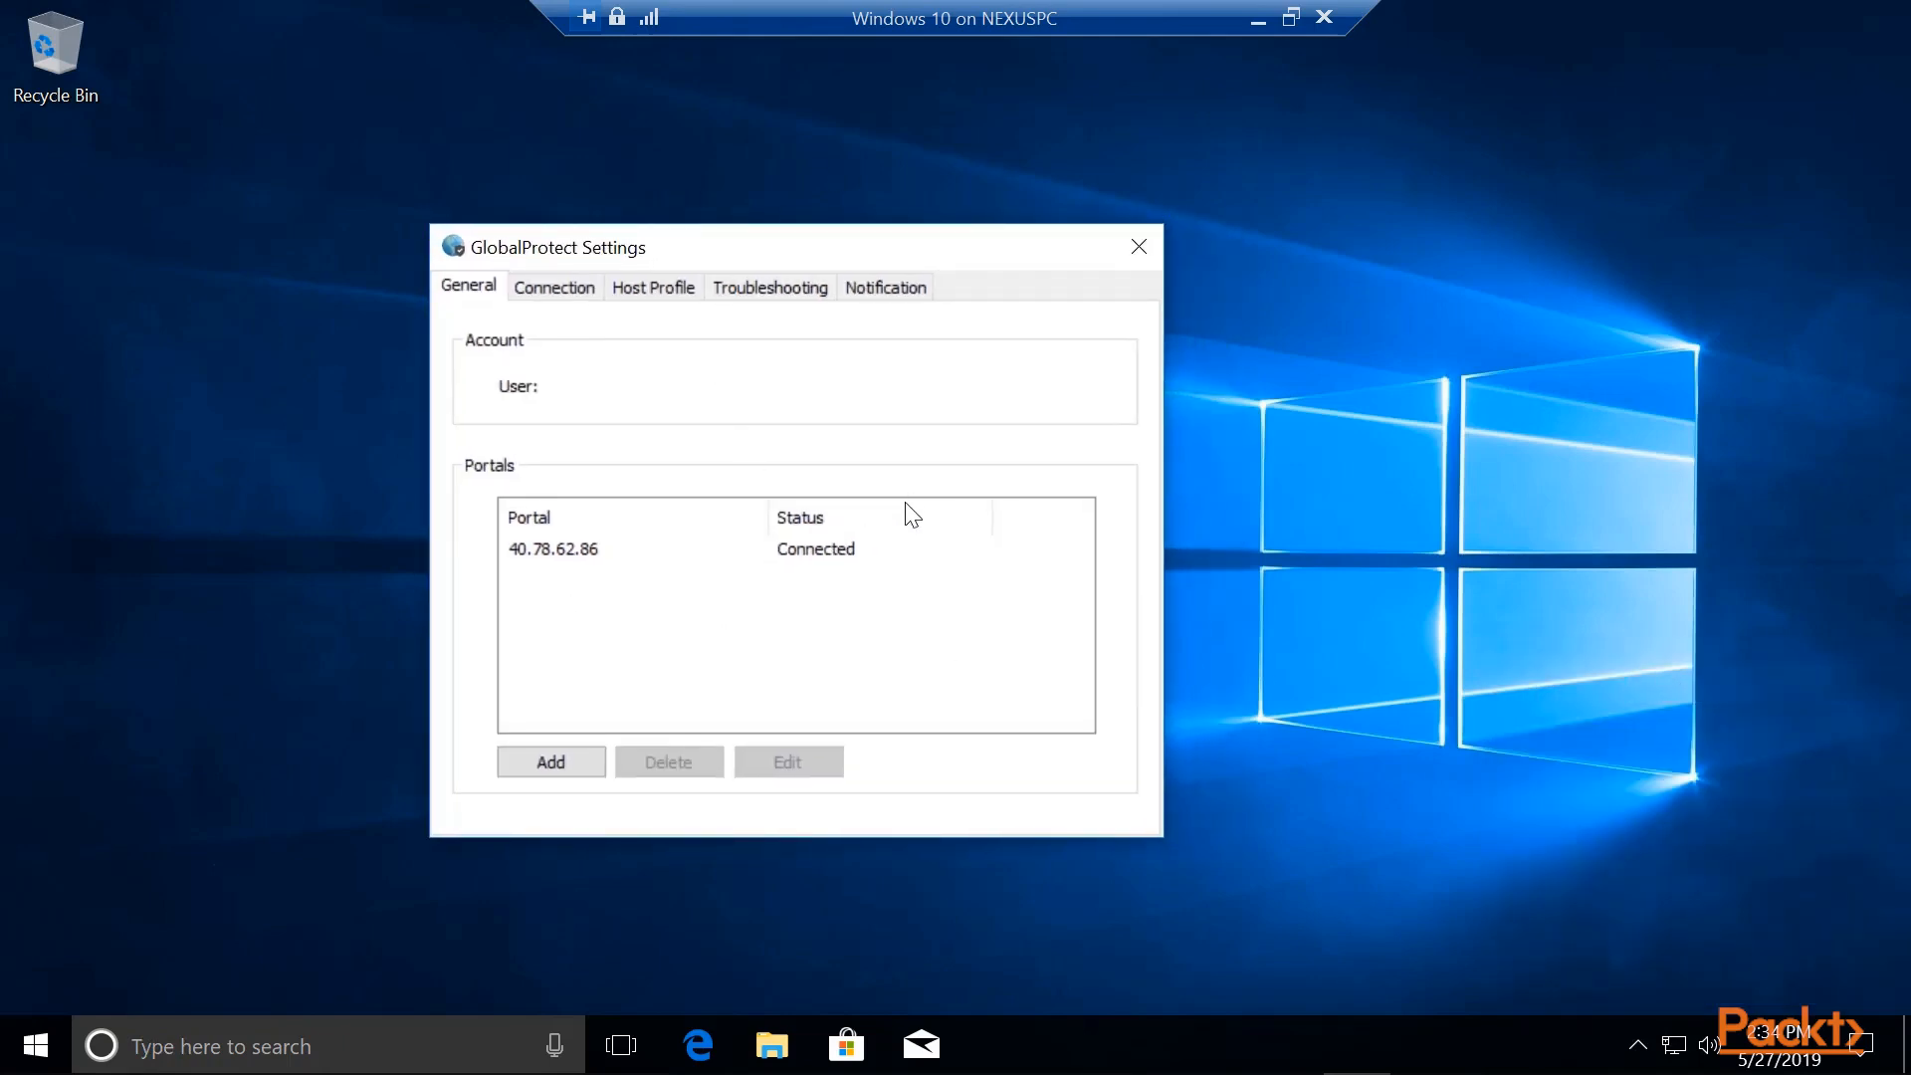
pyautogui.click(834, 557)
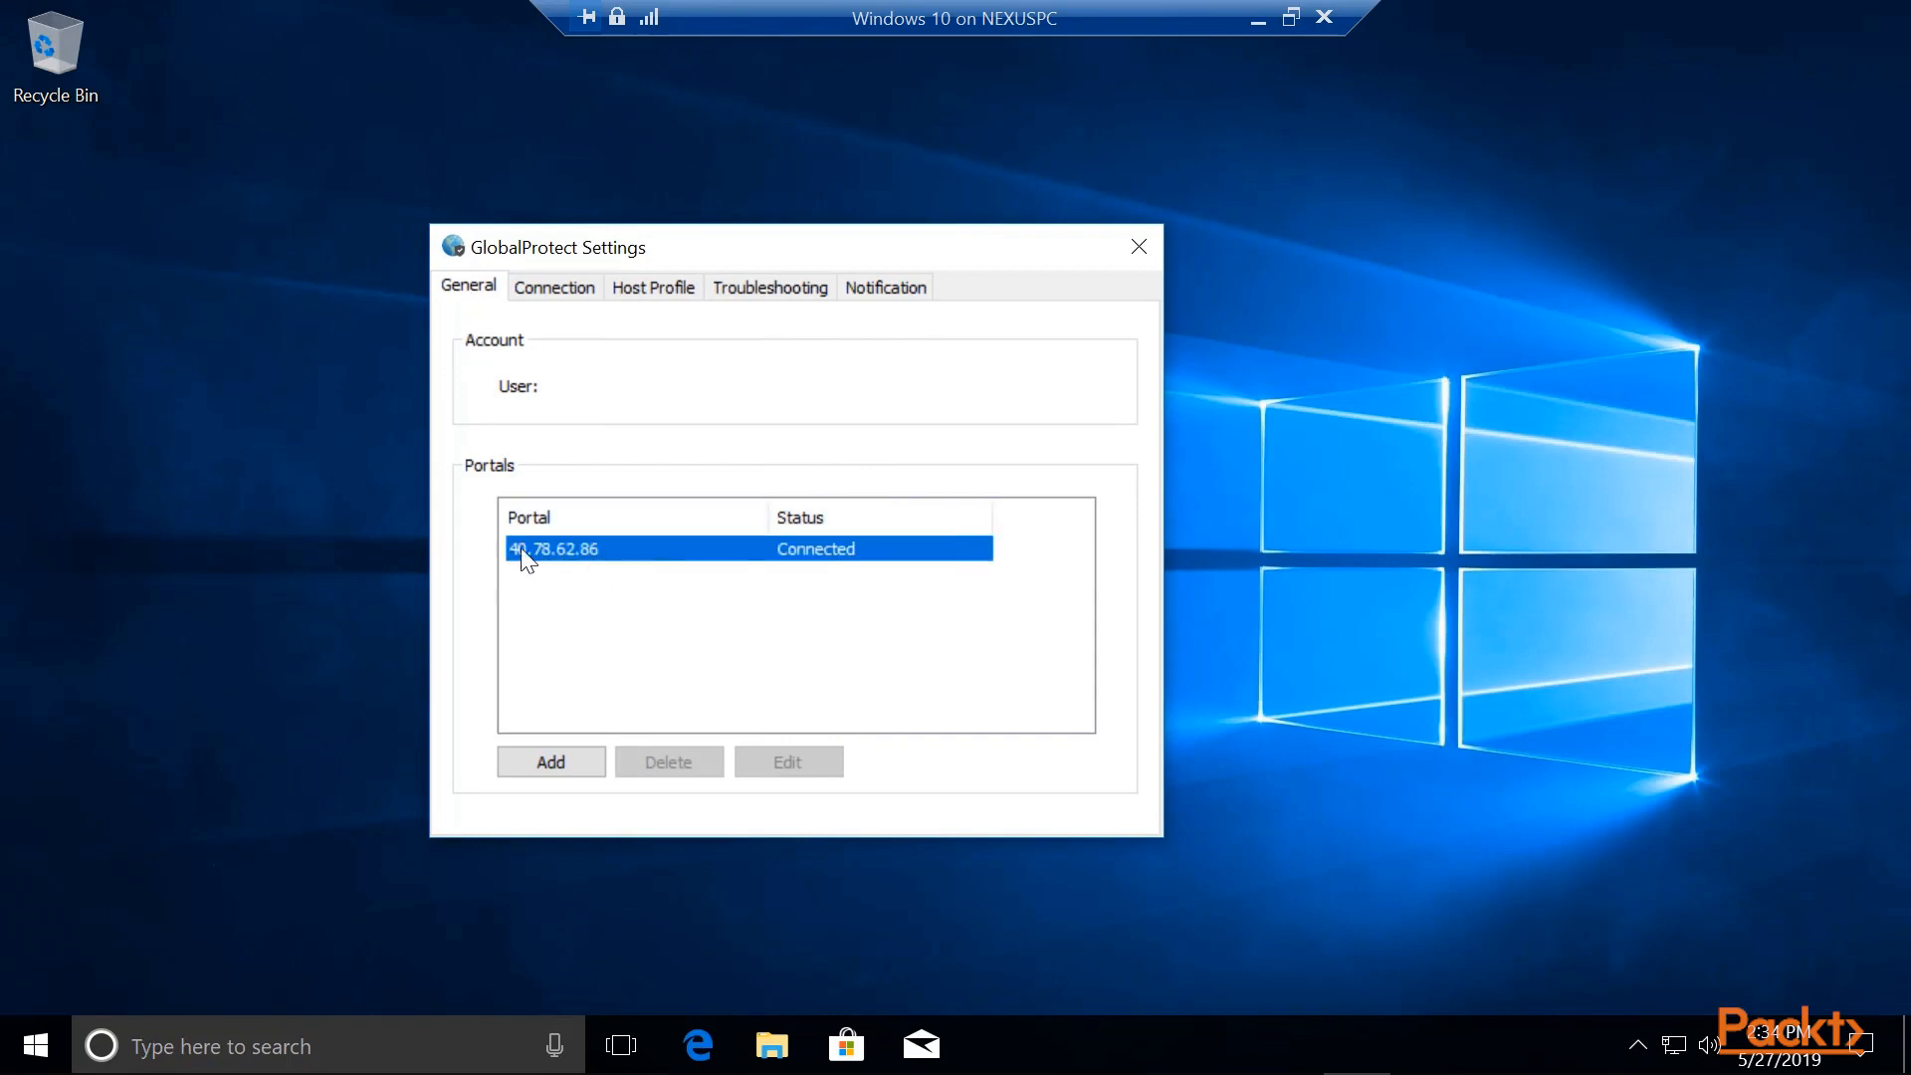
pyautogui.click(553, 291)
pyautogui.click(578, 397)
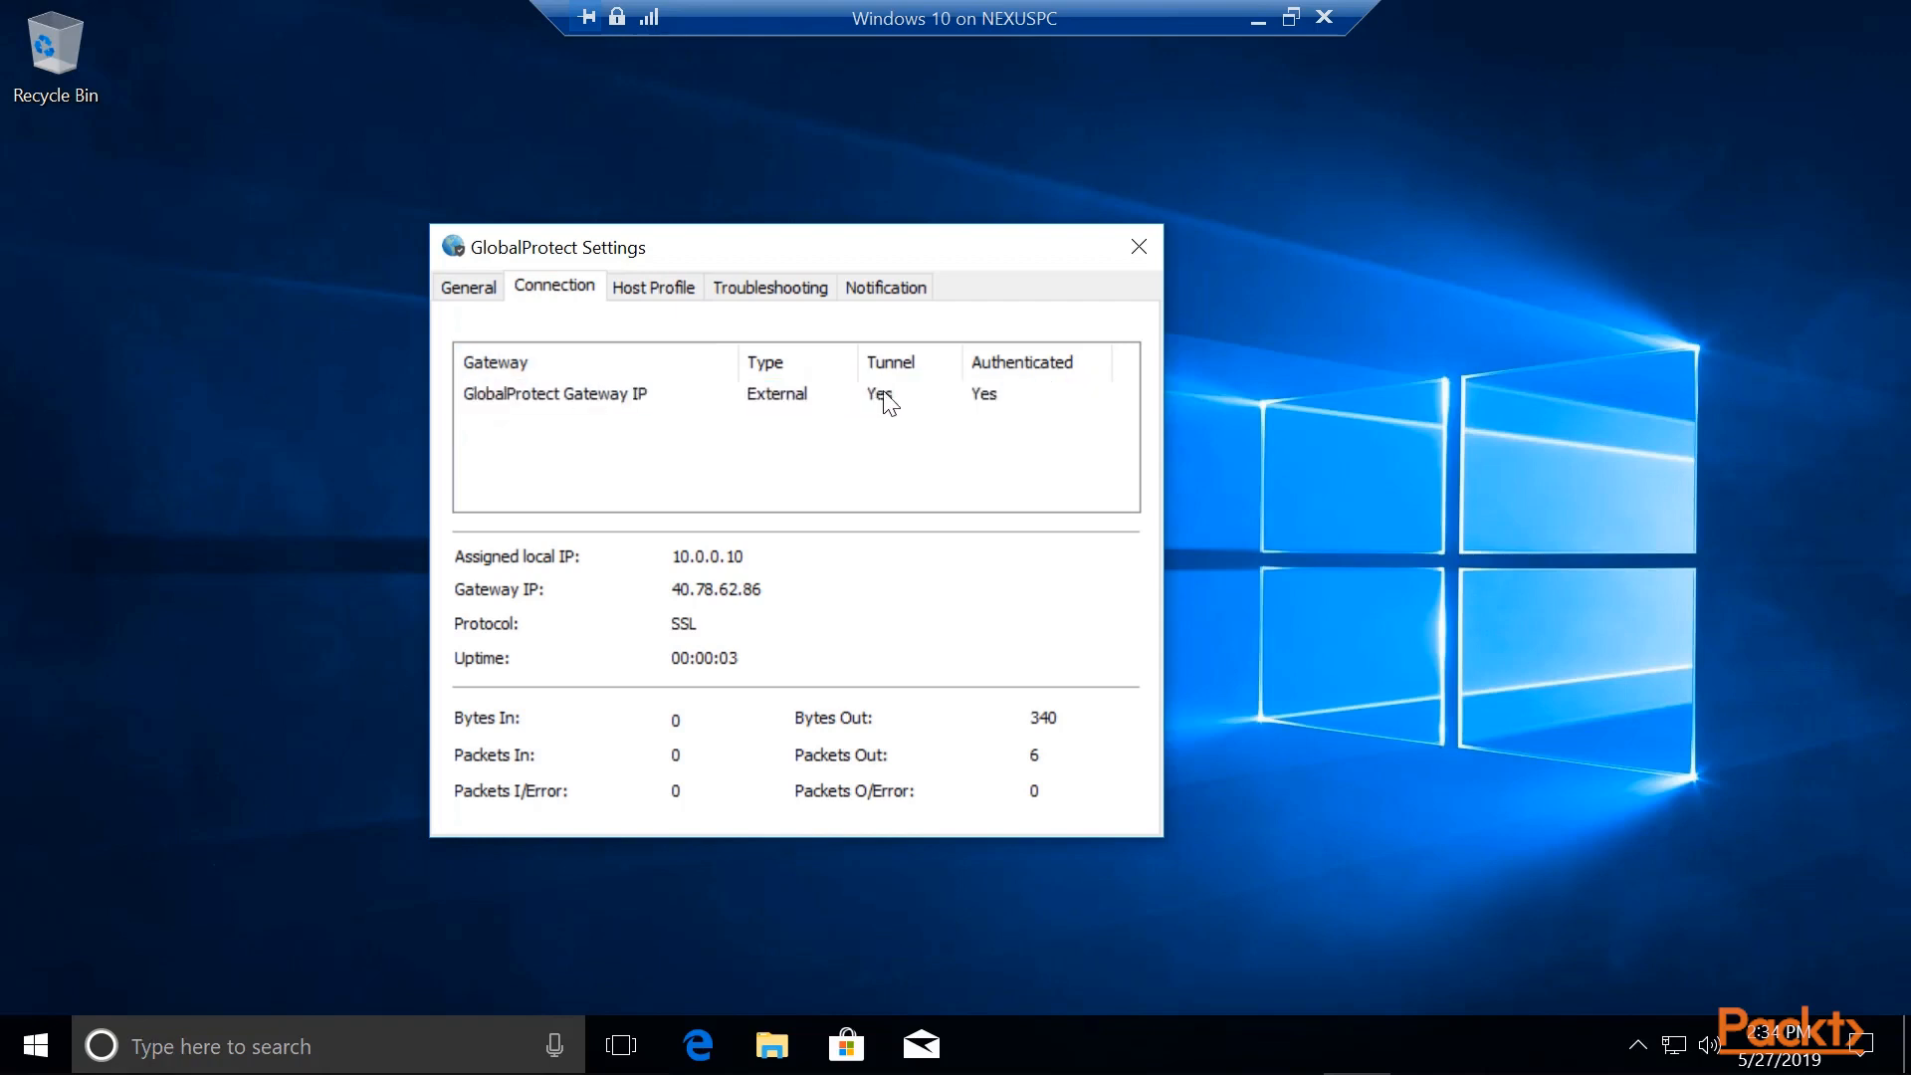
pyautogui.click(983, 403)
# Inspect the client's host profile, including the host-info OS entry and the Windows Defender anti-malware details.
pyautogui.click(673, 285)
pyautogui.moveTo(739, 542); pyautogui.dragTo(729, 410)
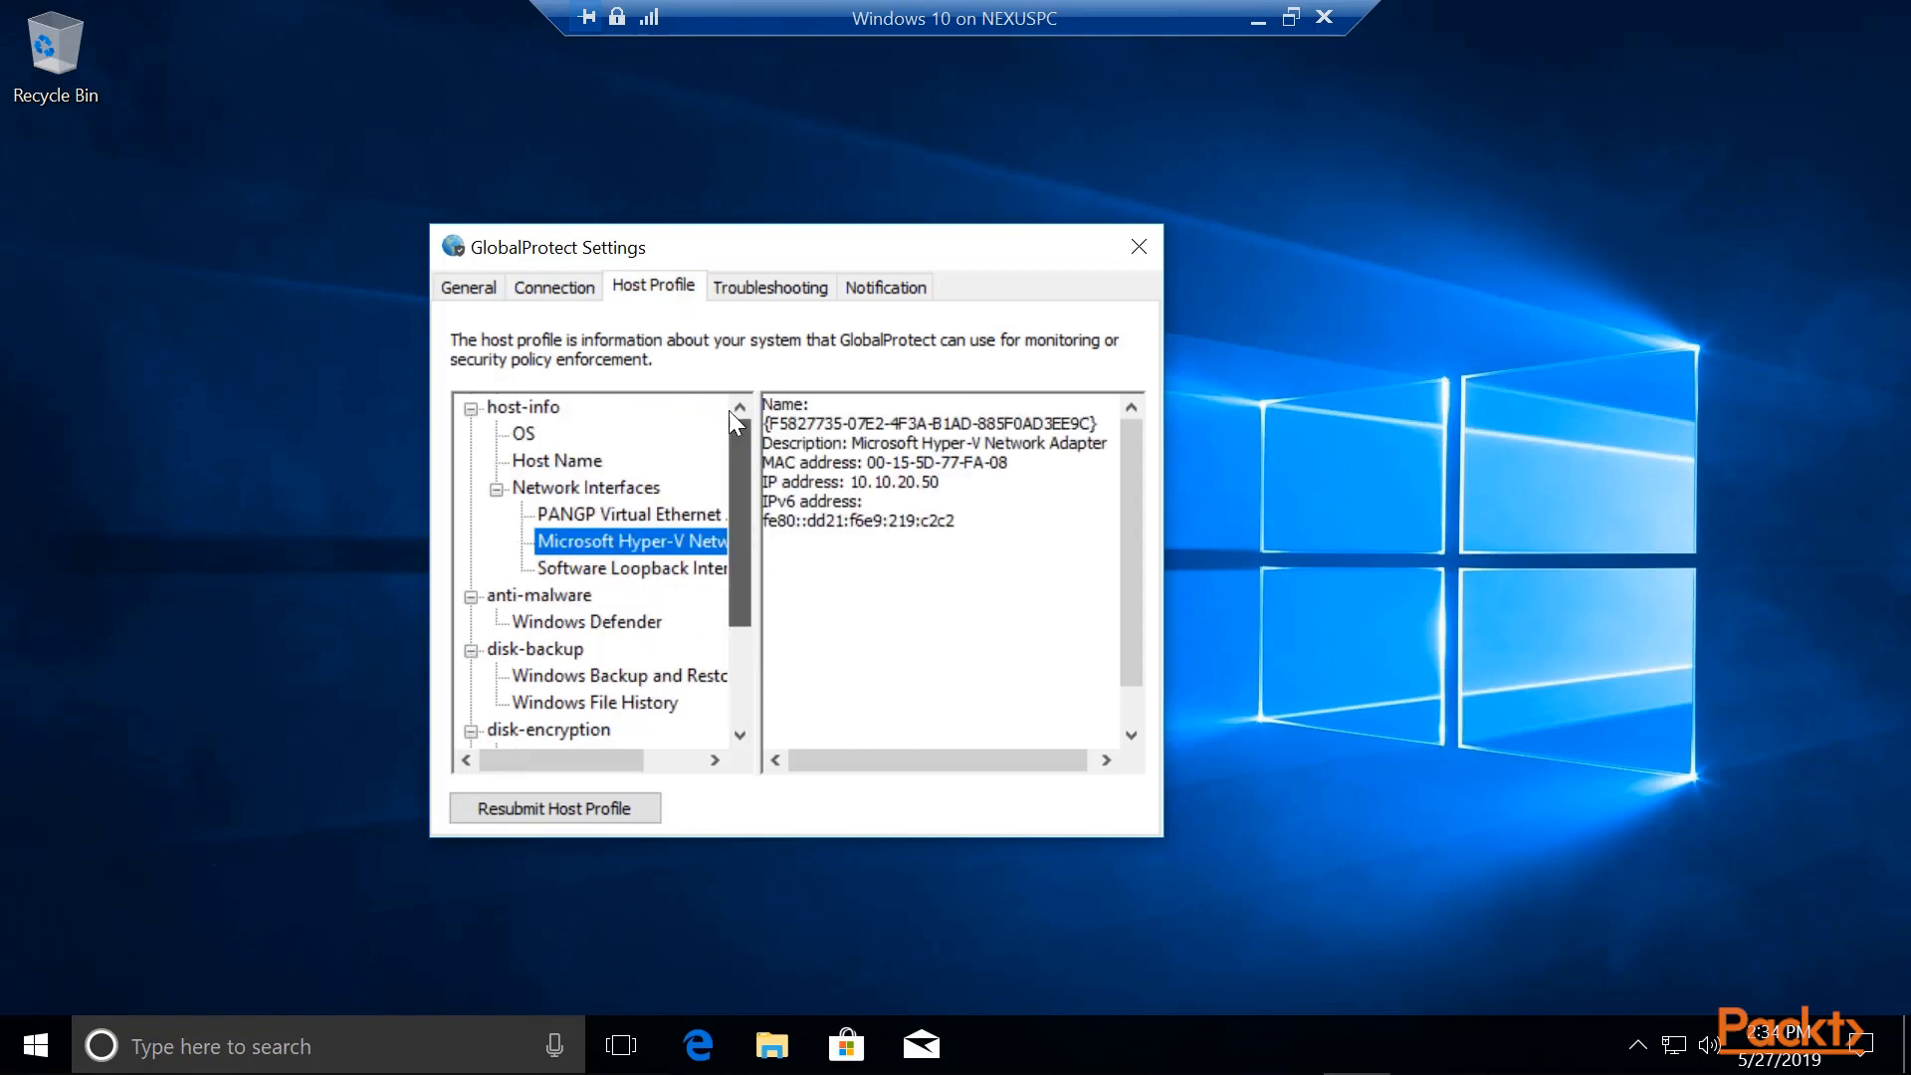
pyautogui.click(525, 406)
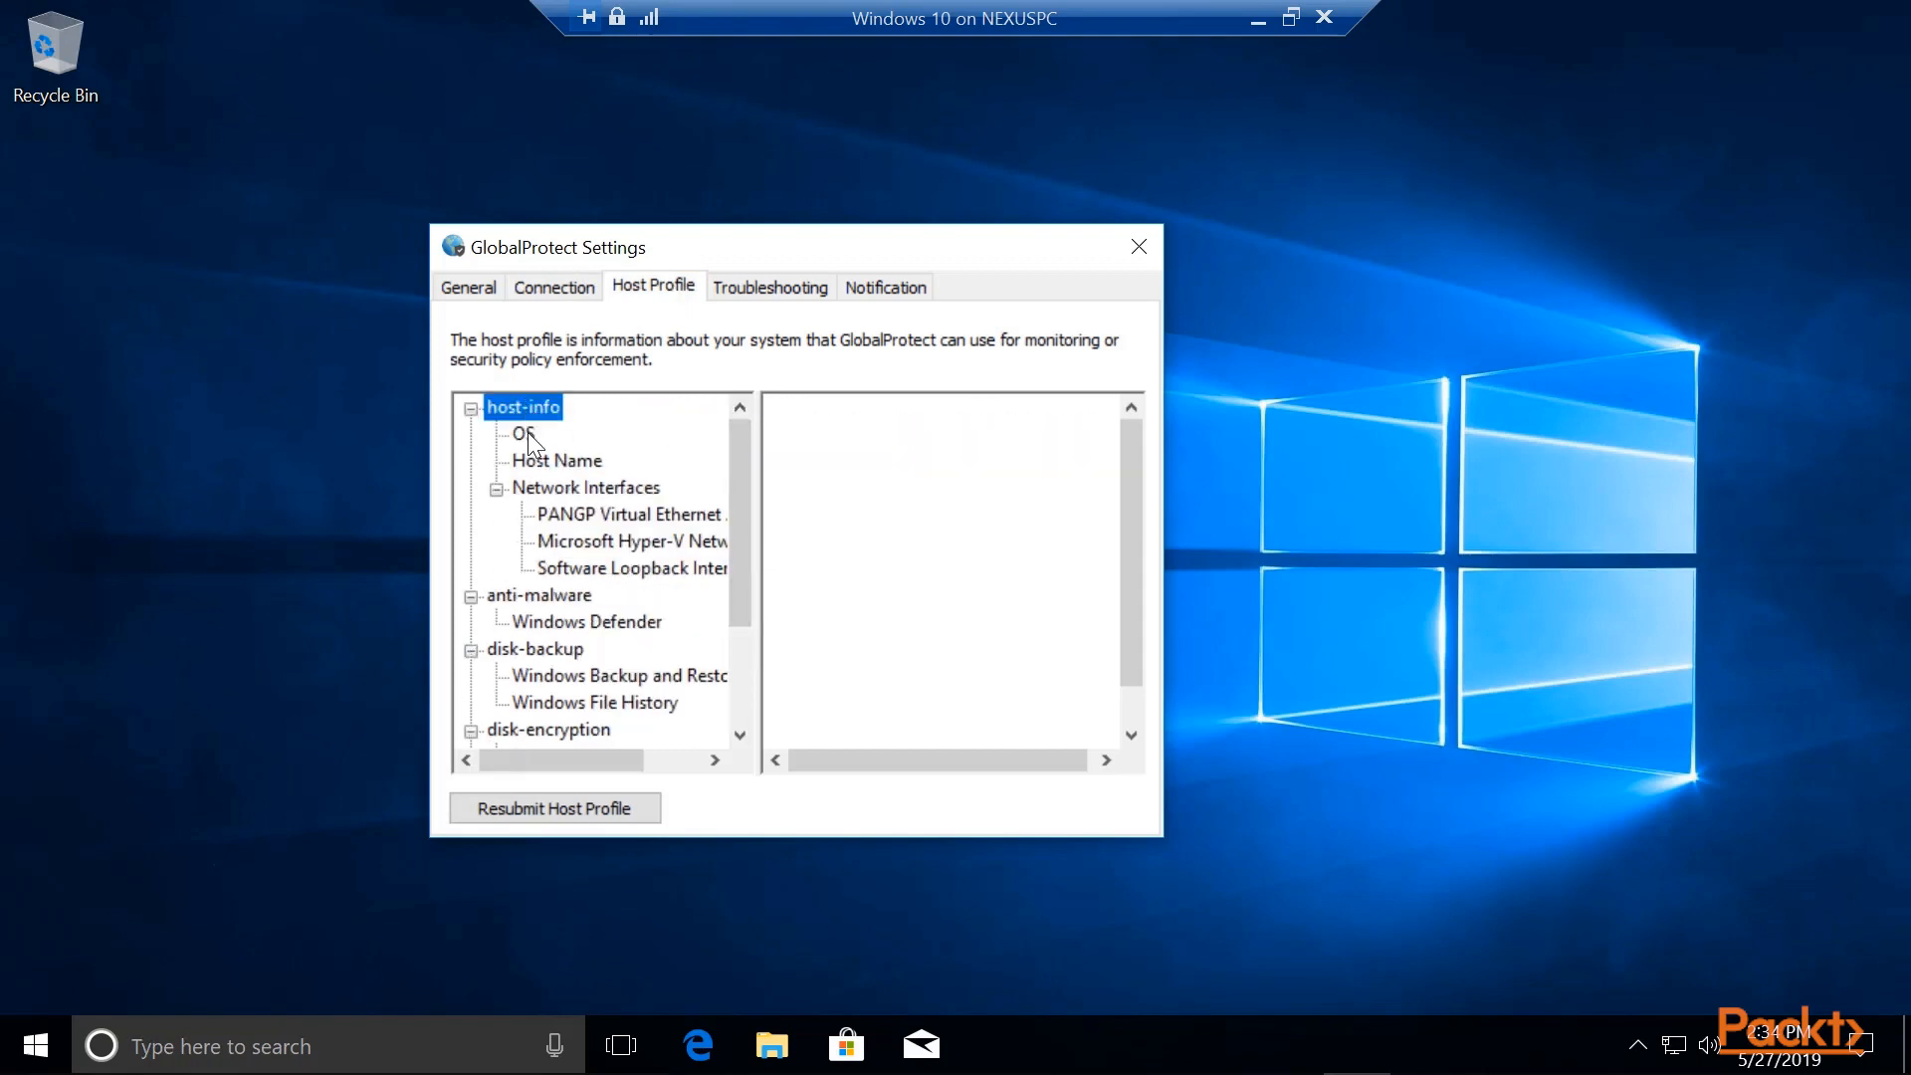
pyautogui.click(525, 433)
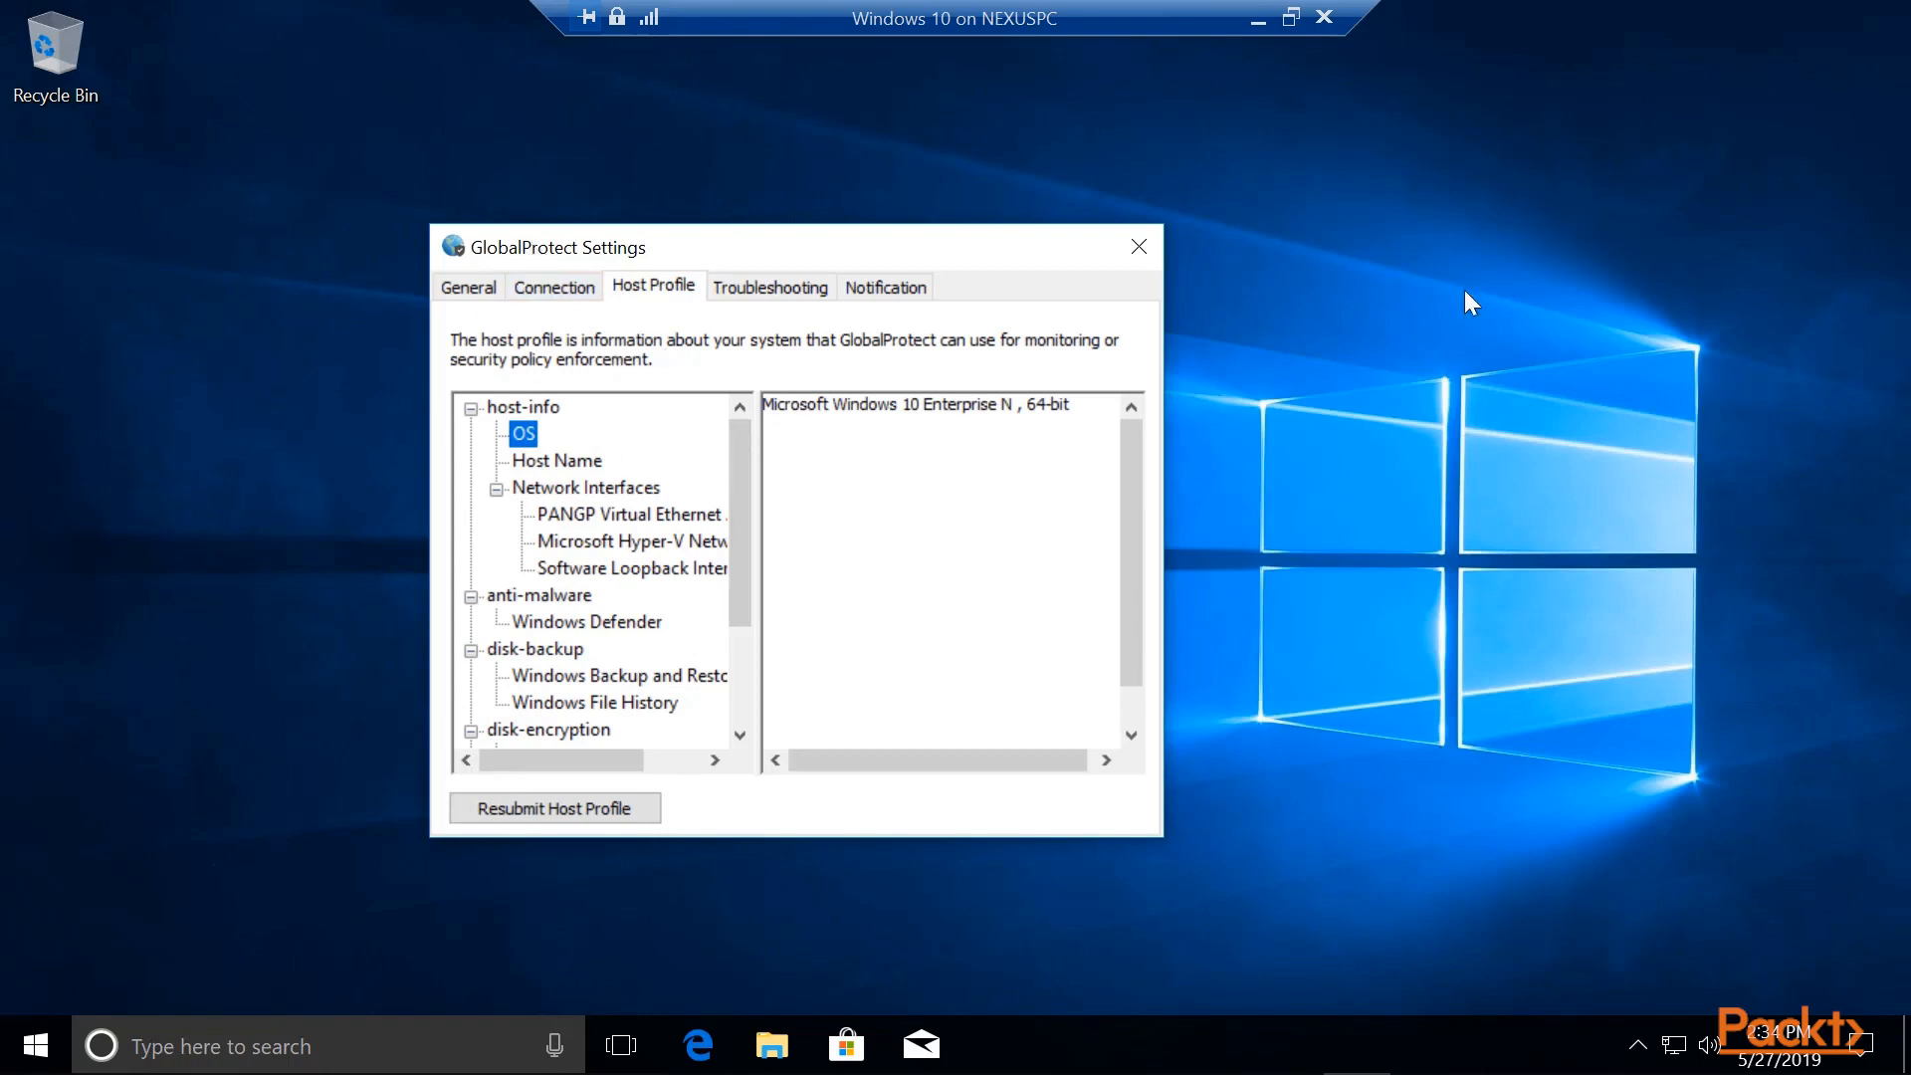
pyautogui.scroll(-2, 593, 482)
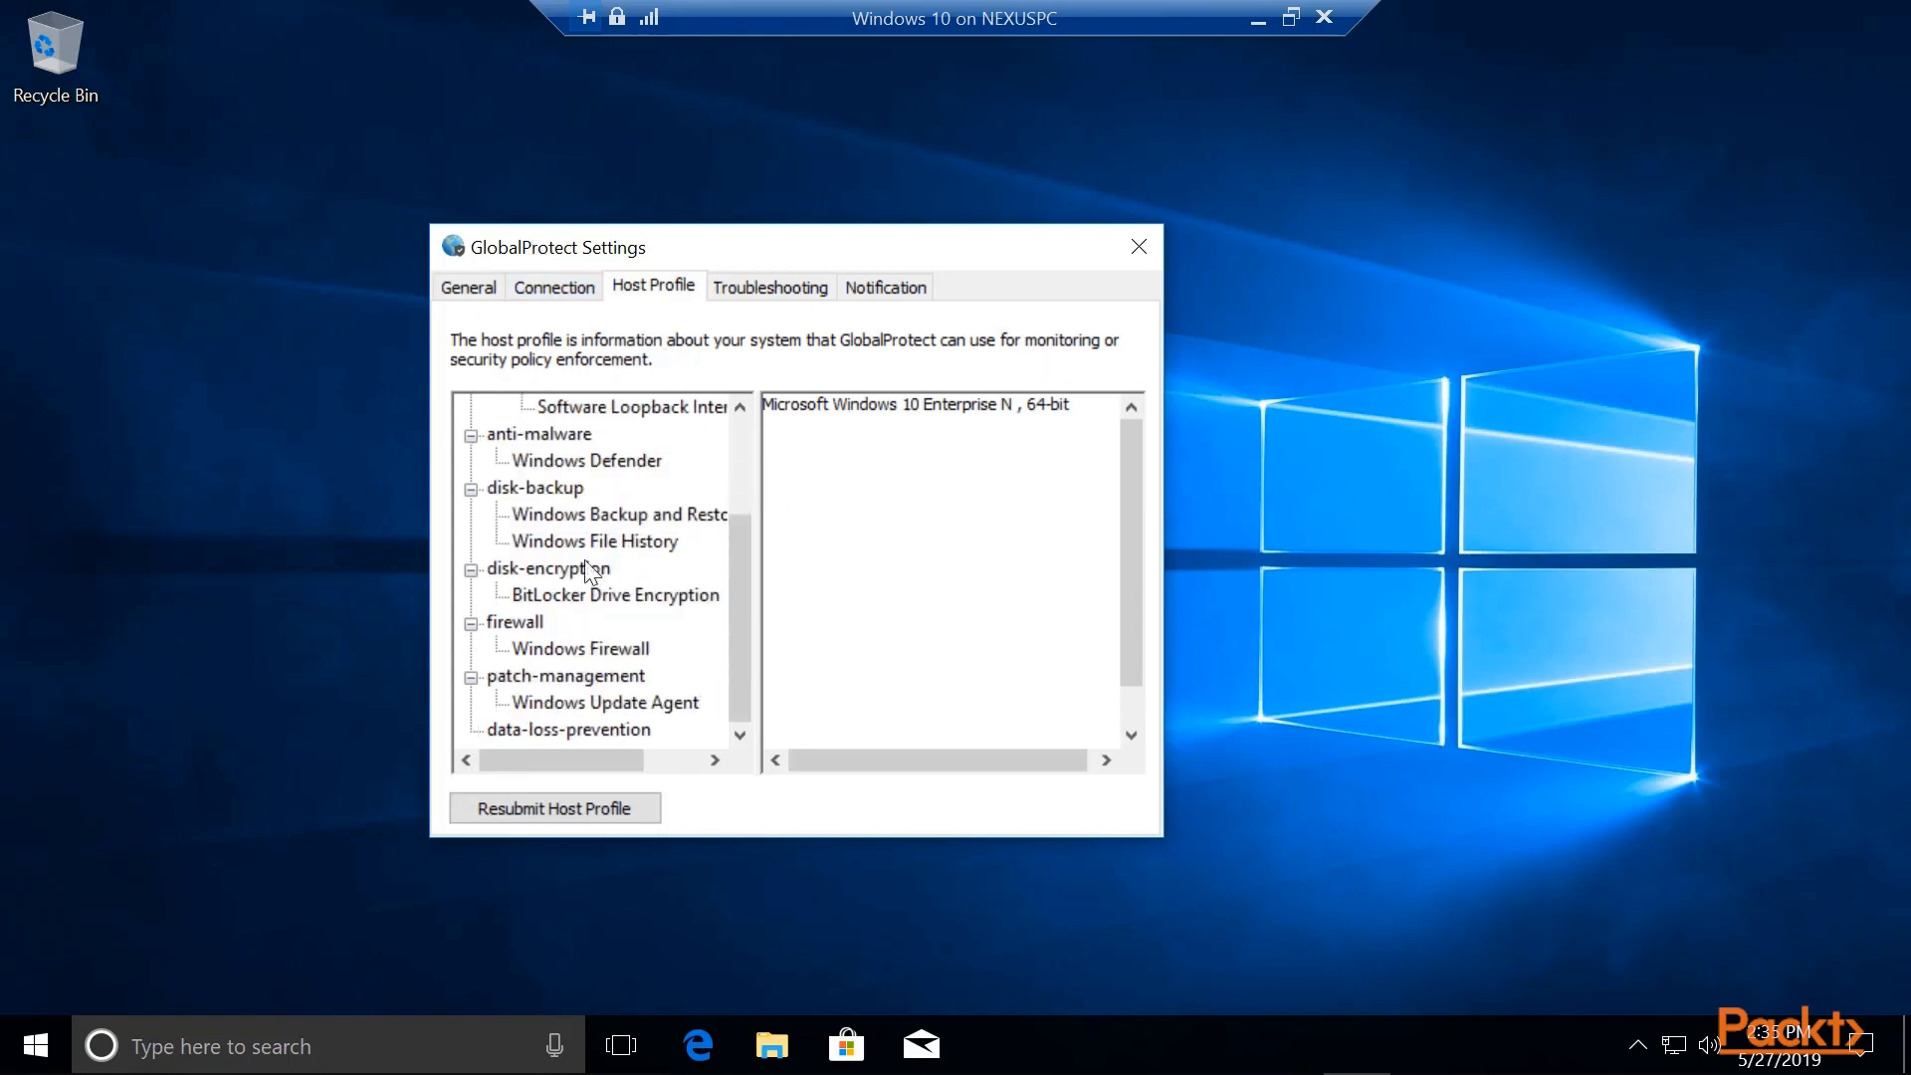
pyautogui.click(597, 460)
pyautogui.scroll(2, 599, 677)
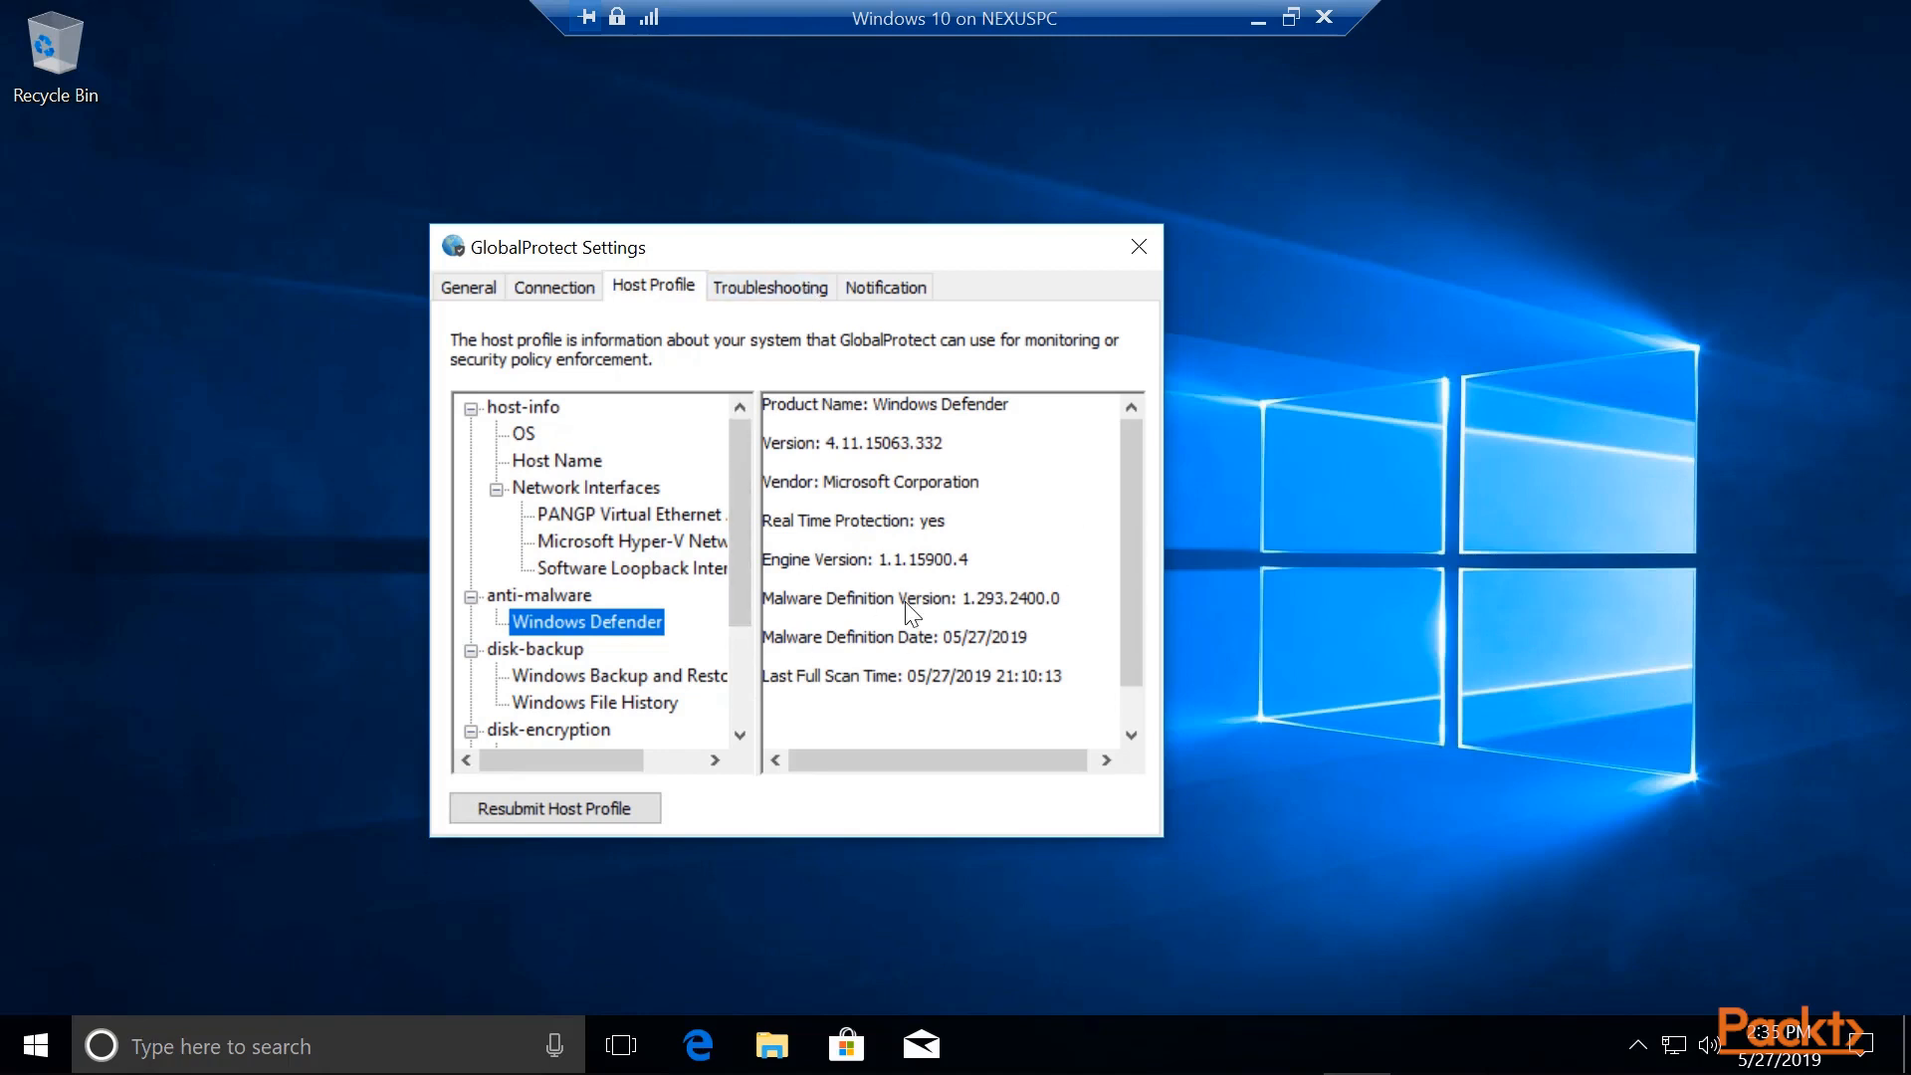
# Examine the client's troubleshooting routing table, highlighting the 192.168.0.0 route, and check the notification settings.
pyautogui.click(792, 295)
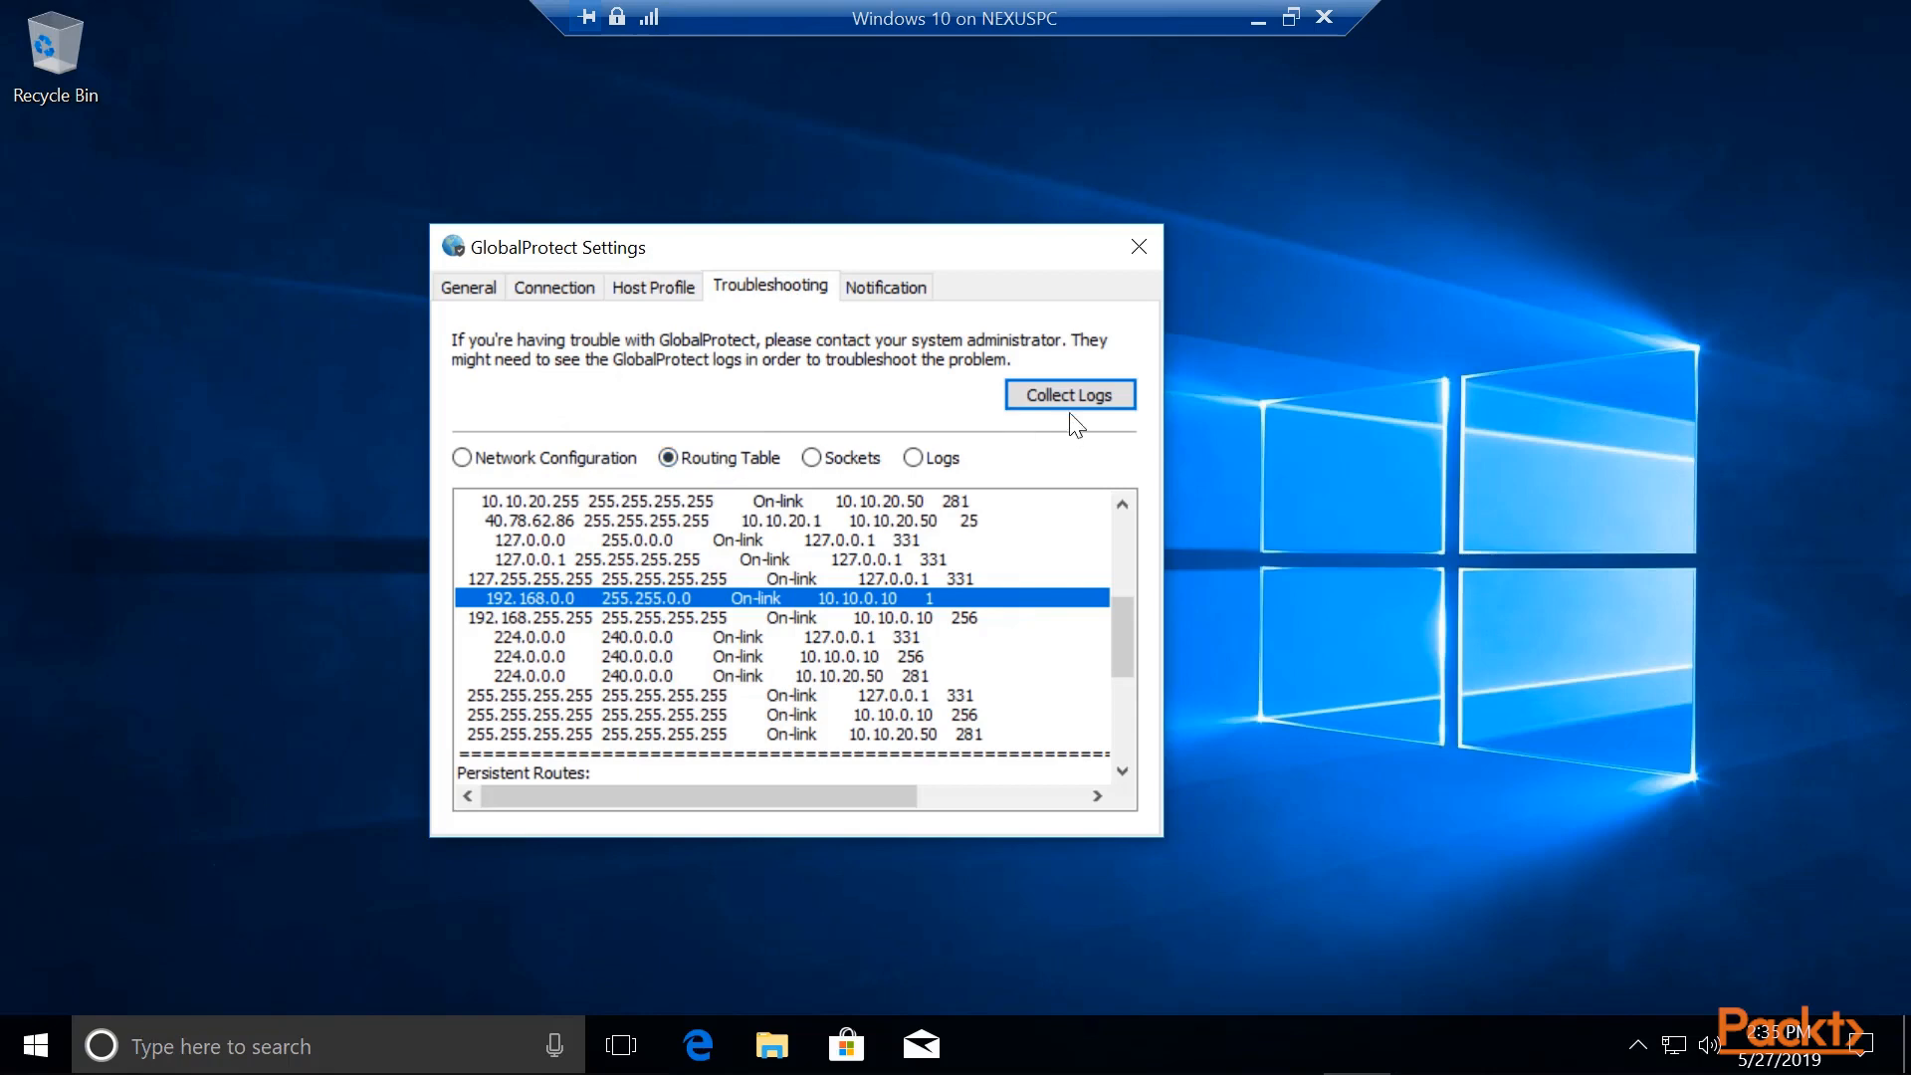
pyautogui.scroll(6, 581, 594)
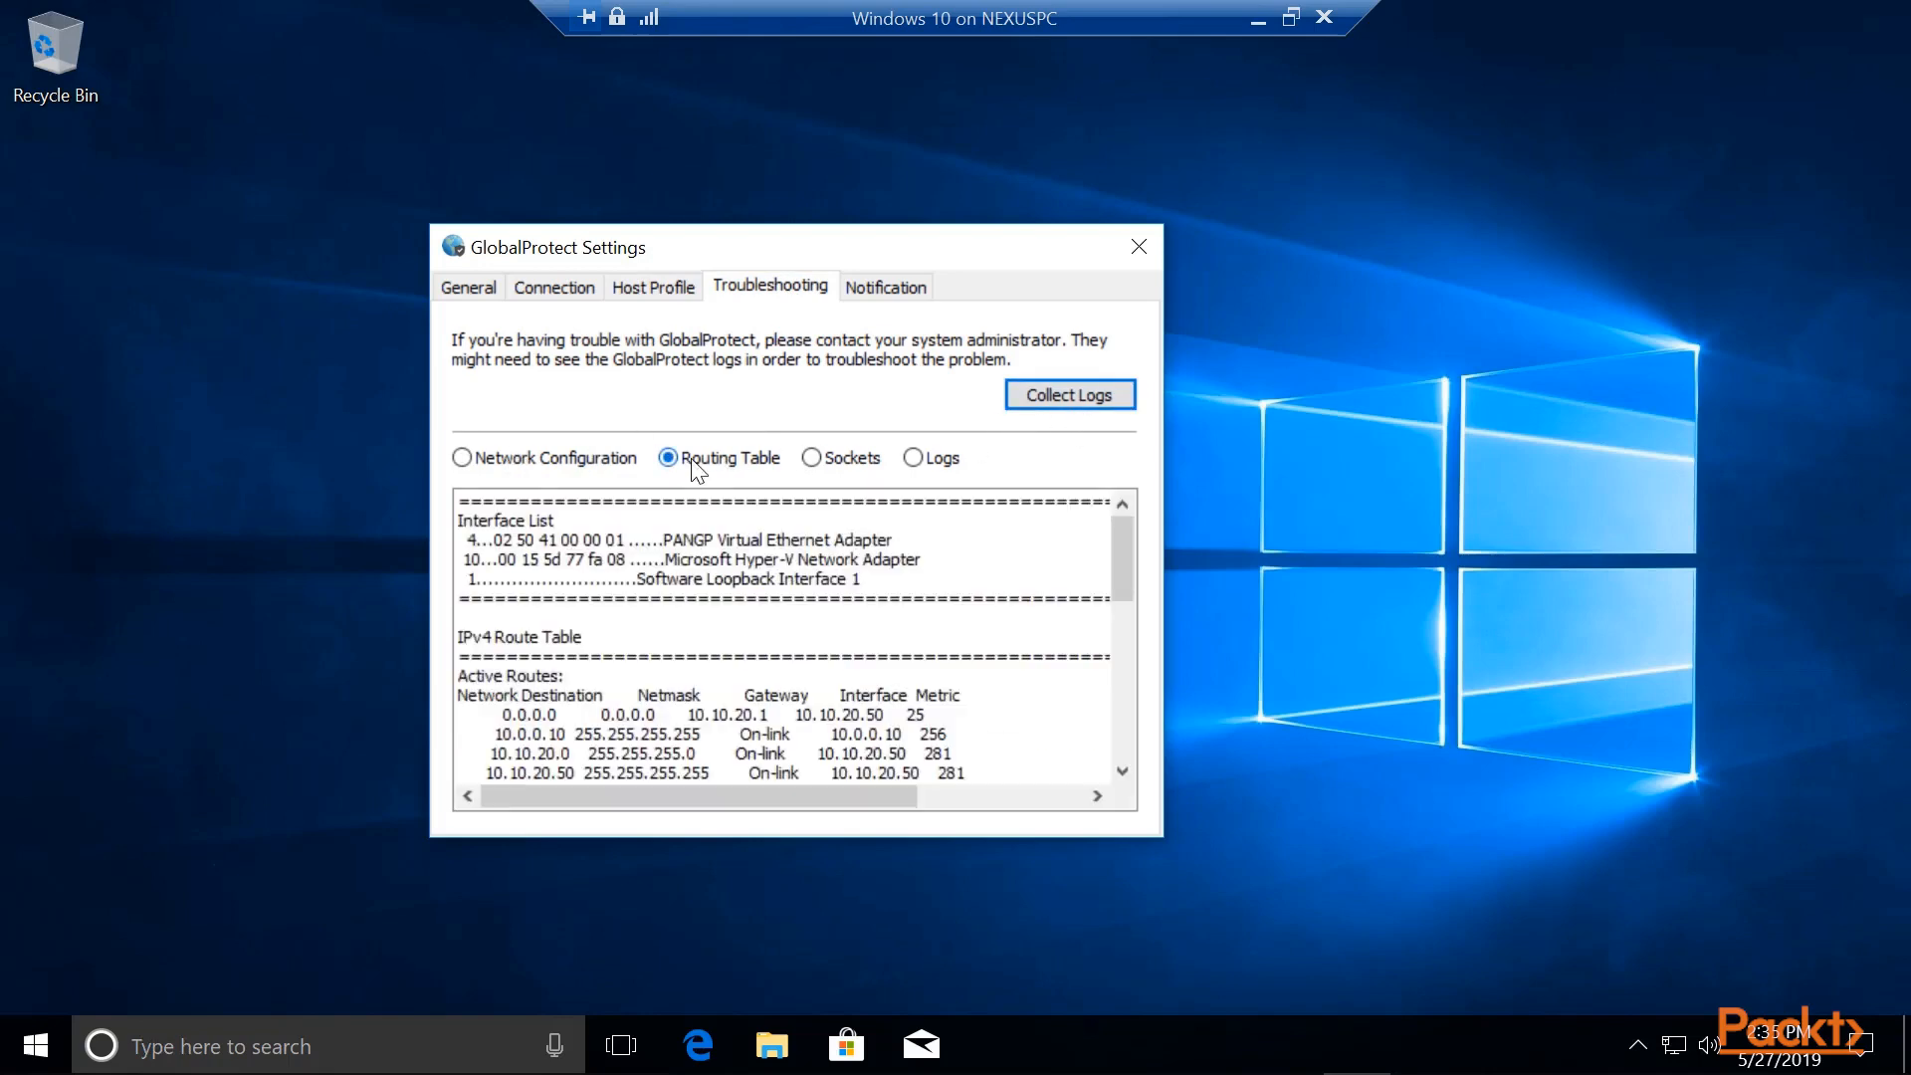
pyautogui.scroll(-3, 631, 612)
pyautogui.click(573, 715)
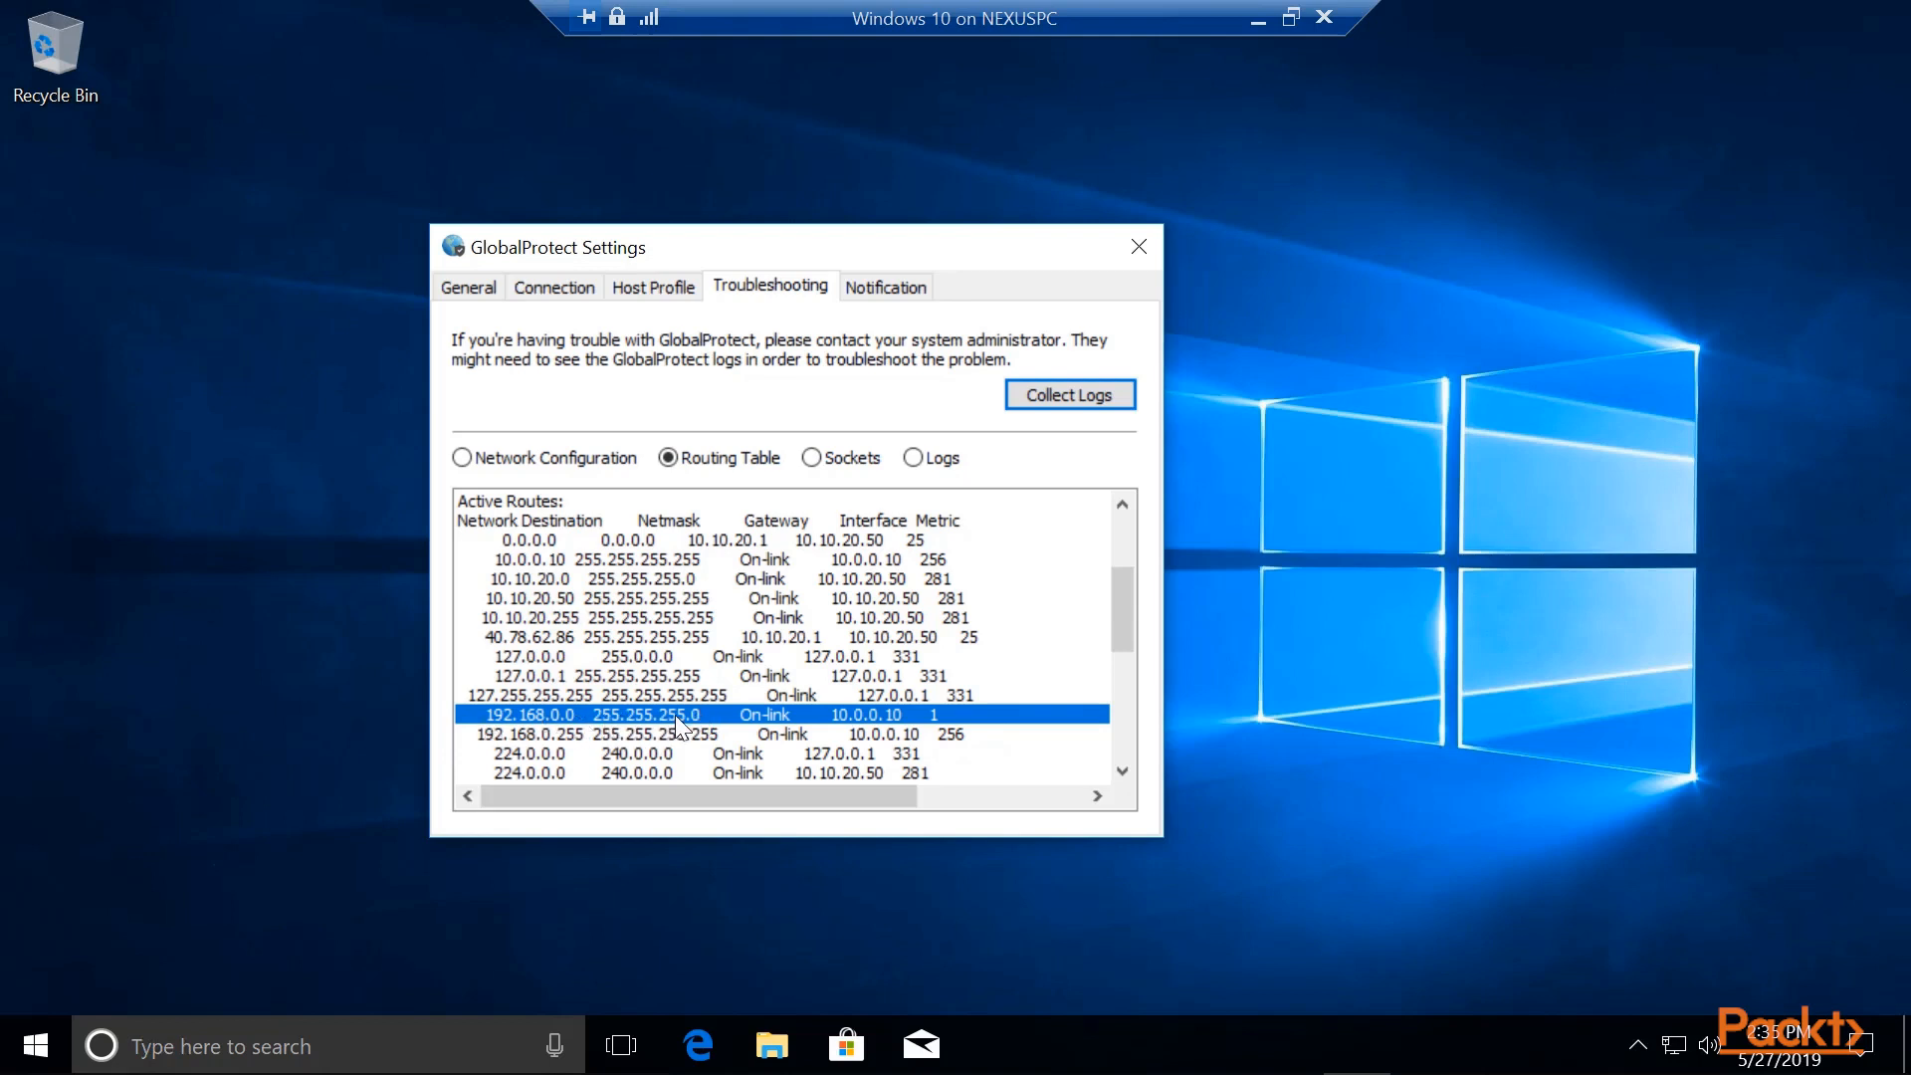
pyautogui.click(910, 284)
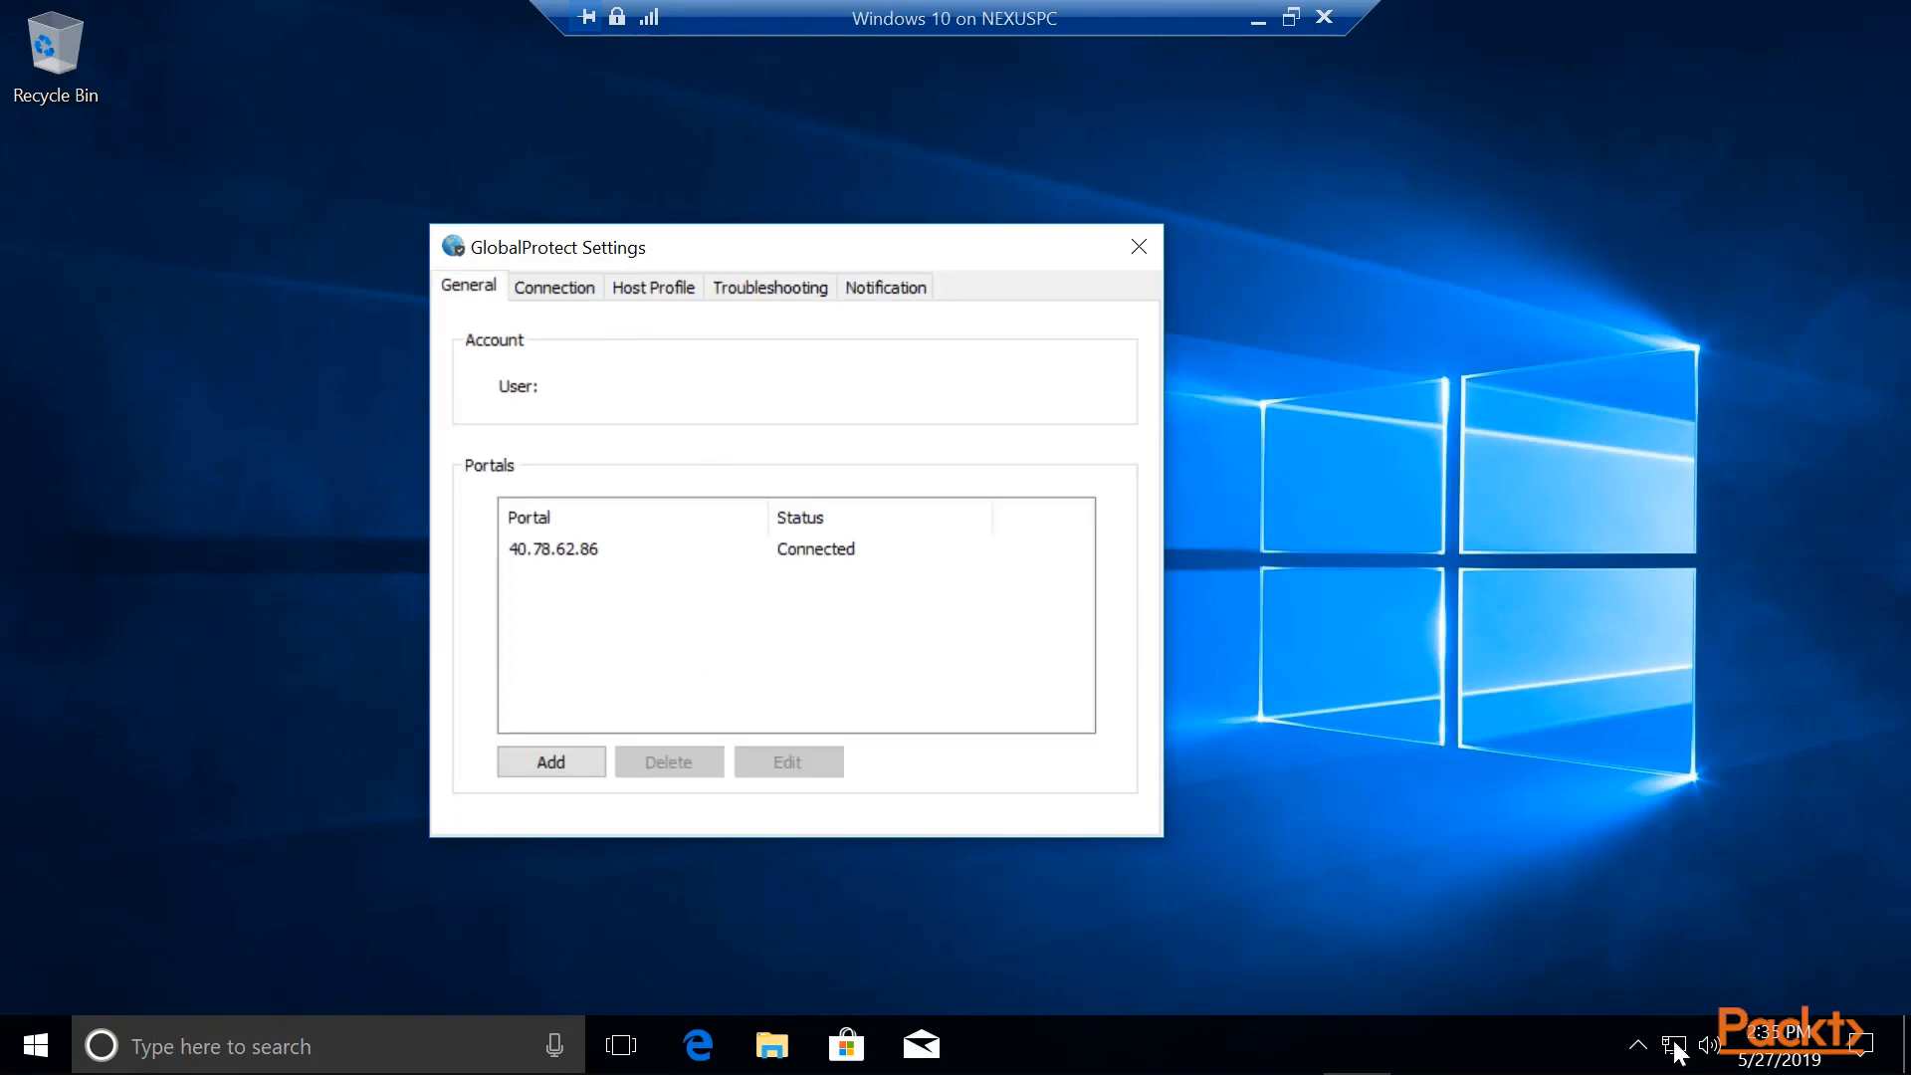
# Reopen the GlobalProtect client status window and look at its connection options, including Disable, without choosing one.
pyautogui.click(1637, 1044)
pyautogui.click(1621, 928)
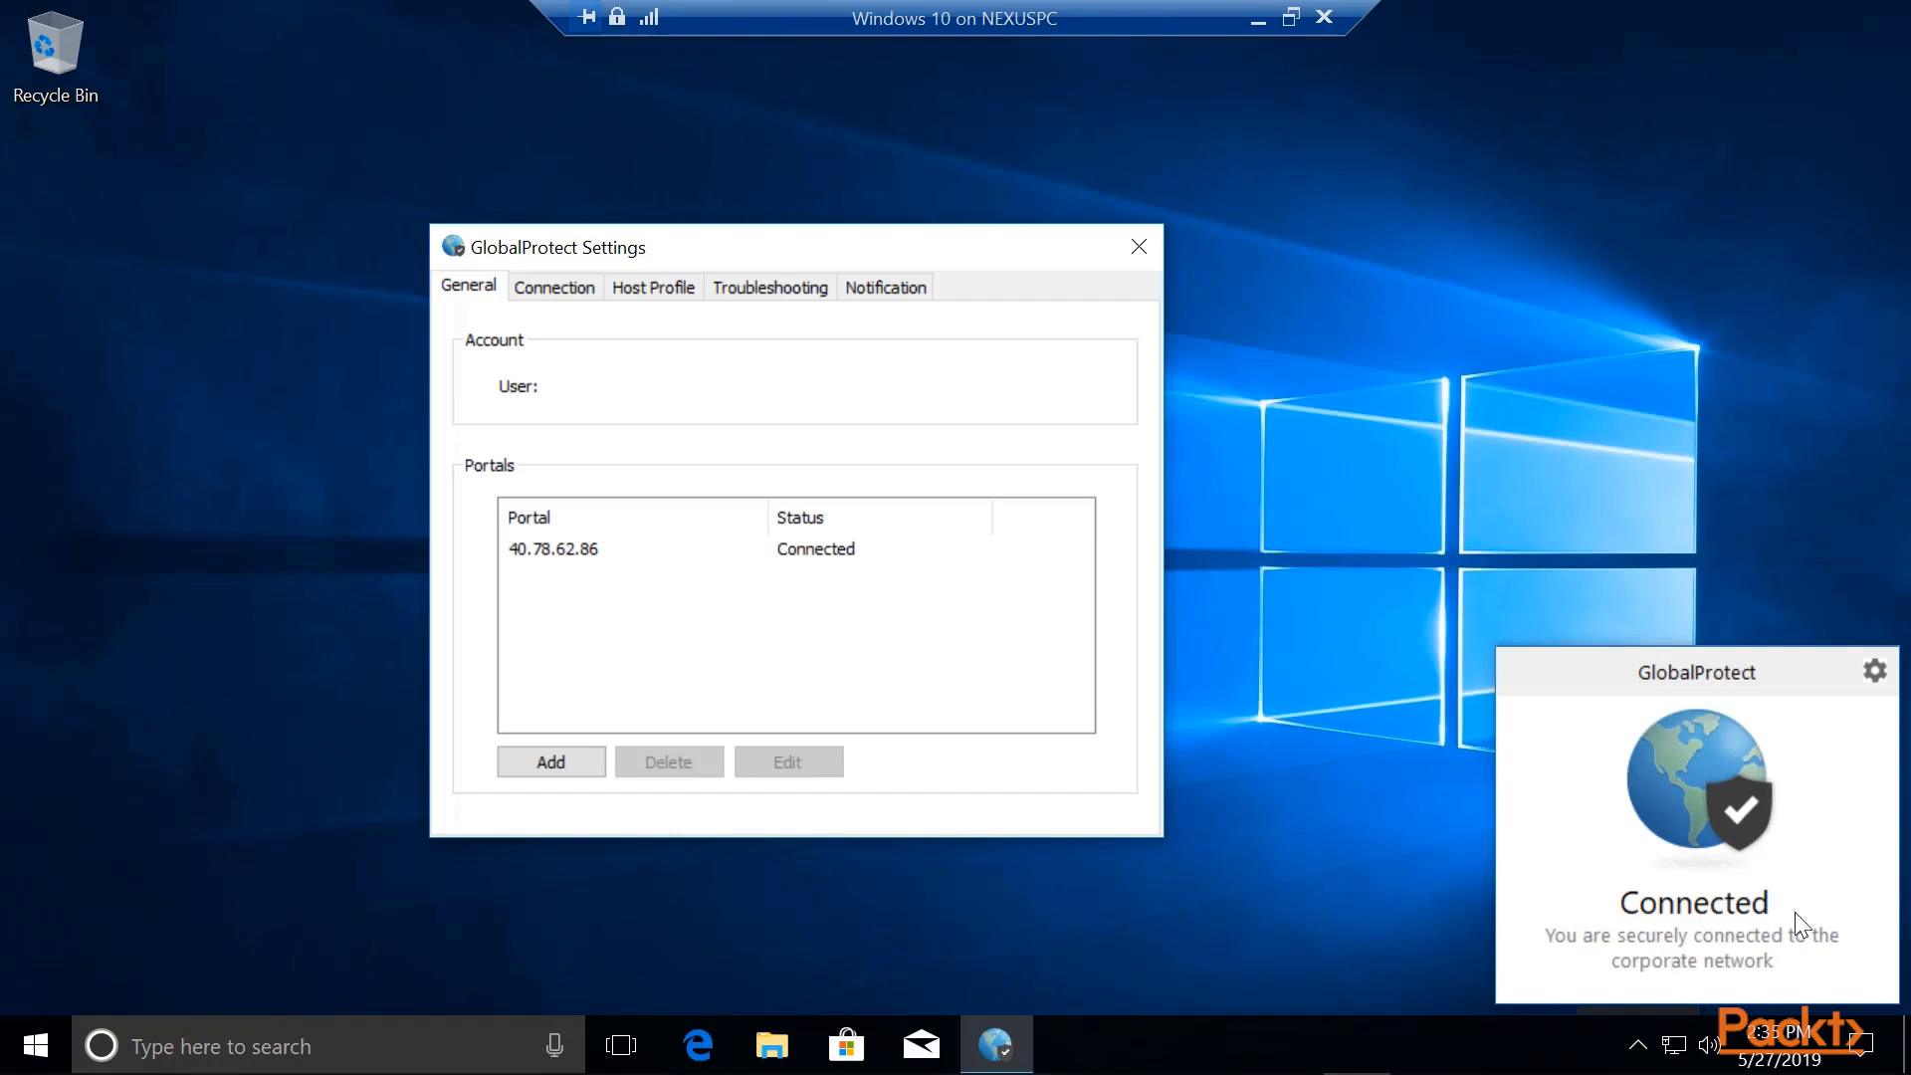
pyautogui.click(1874, 670)
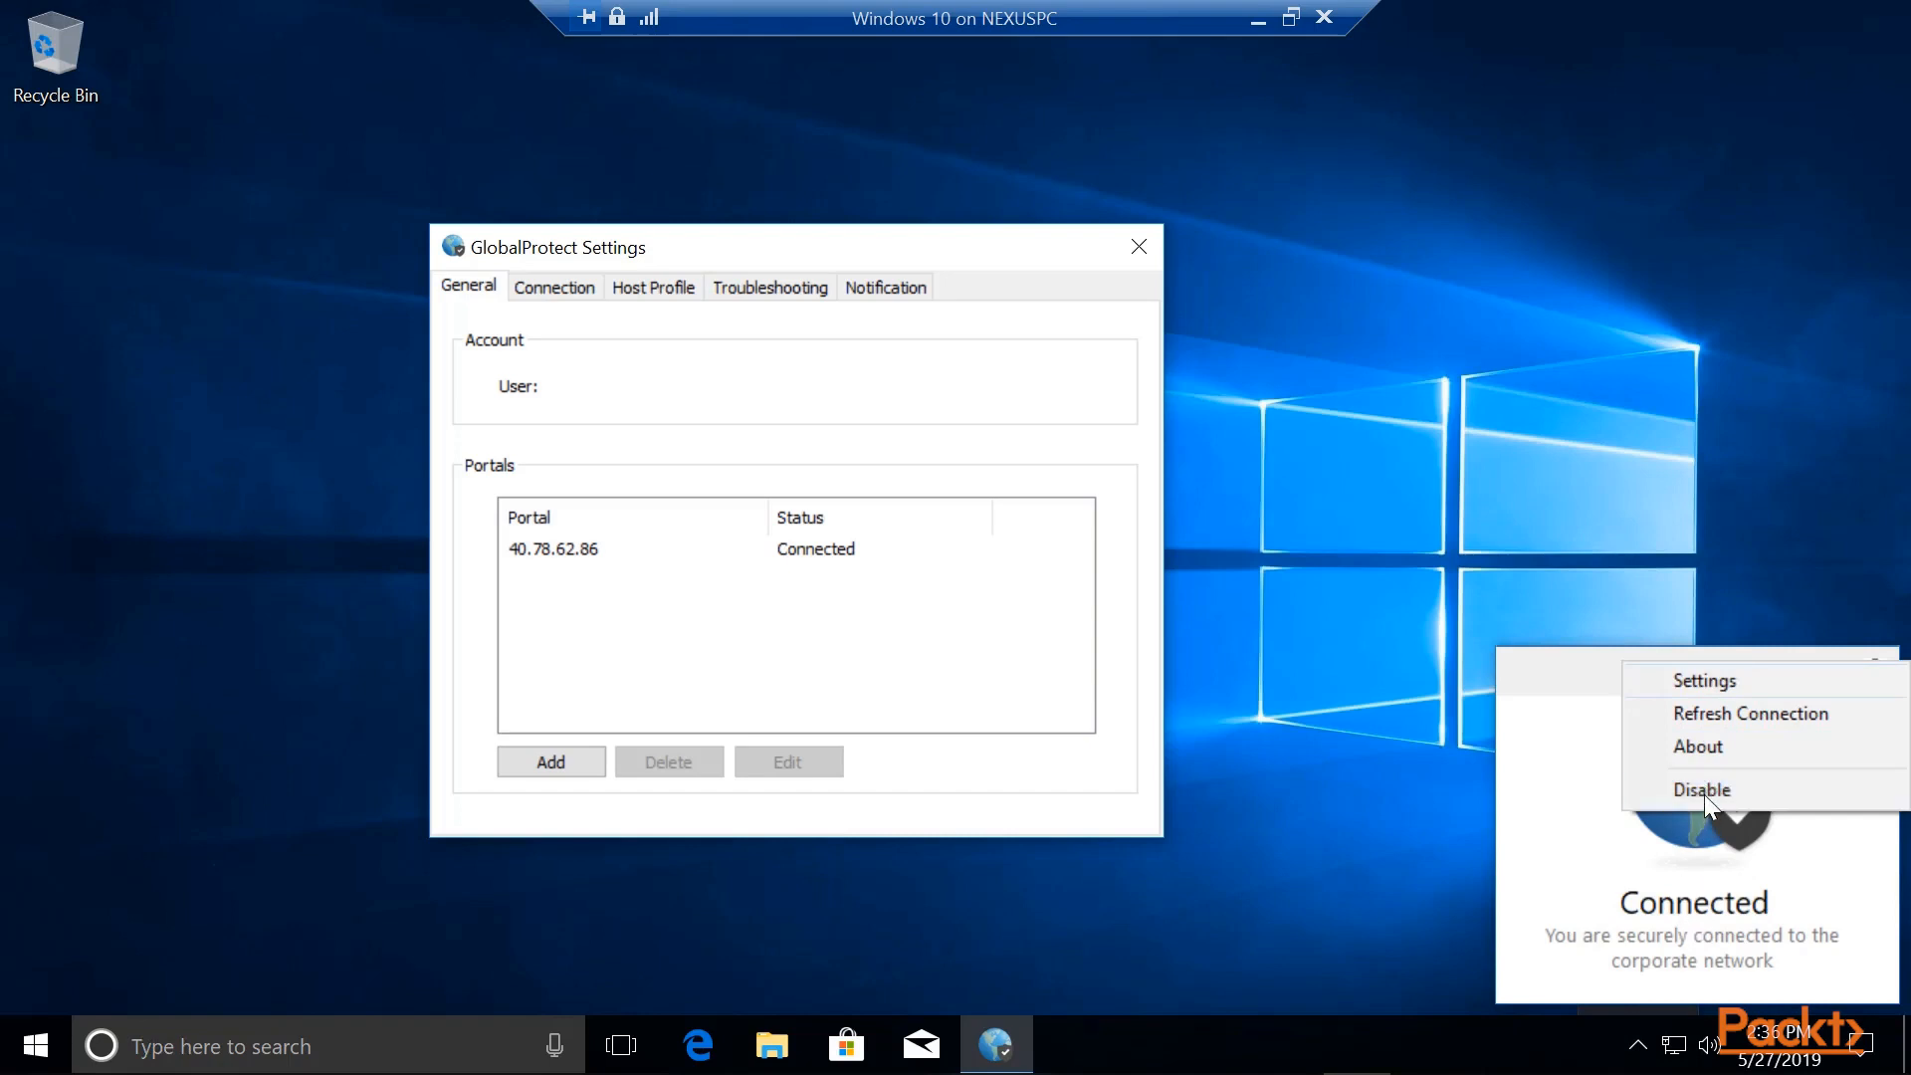
pyautogui.click(1662, 901)
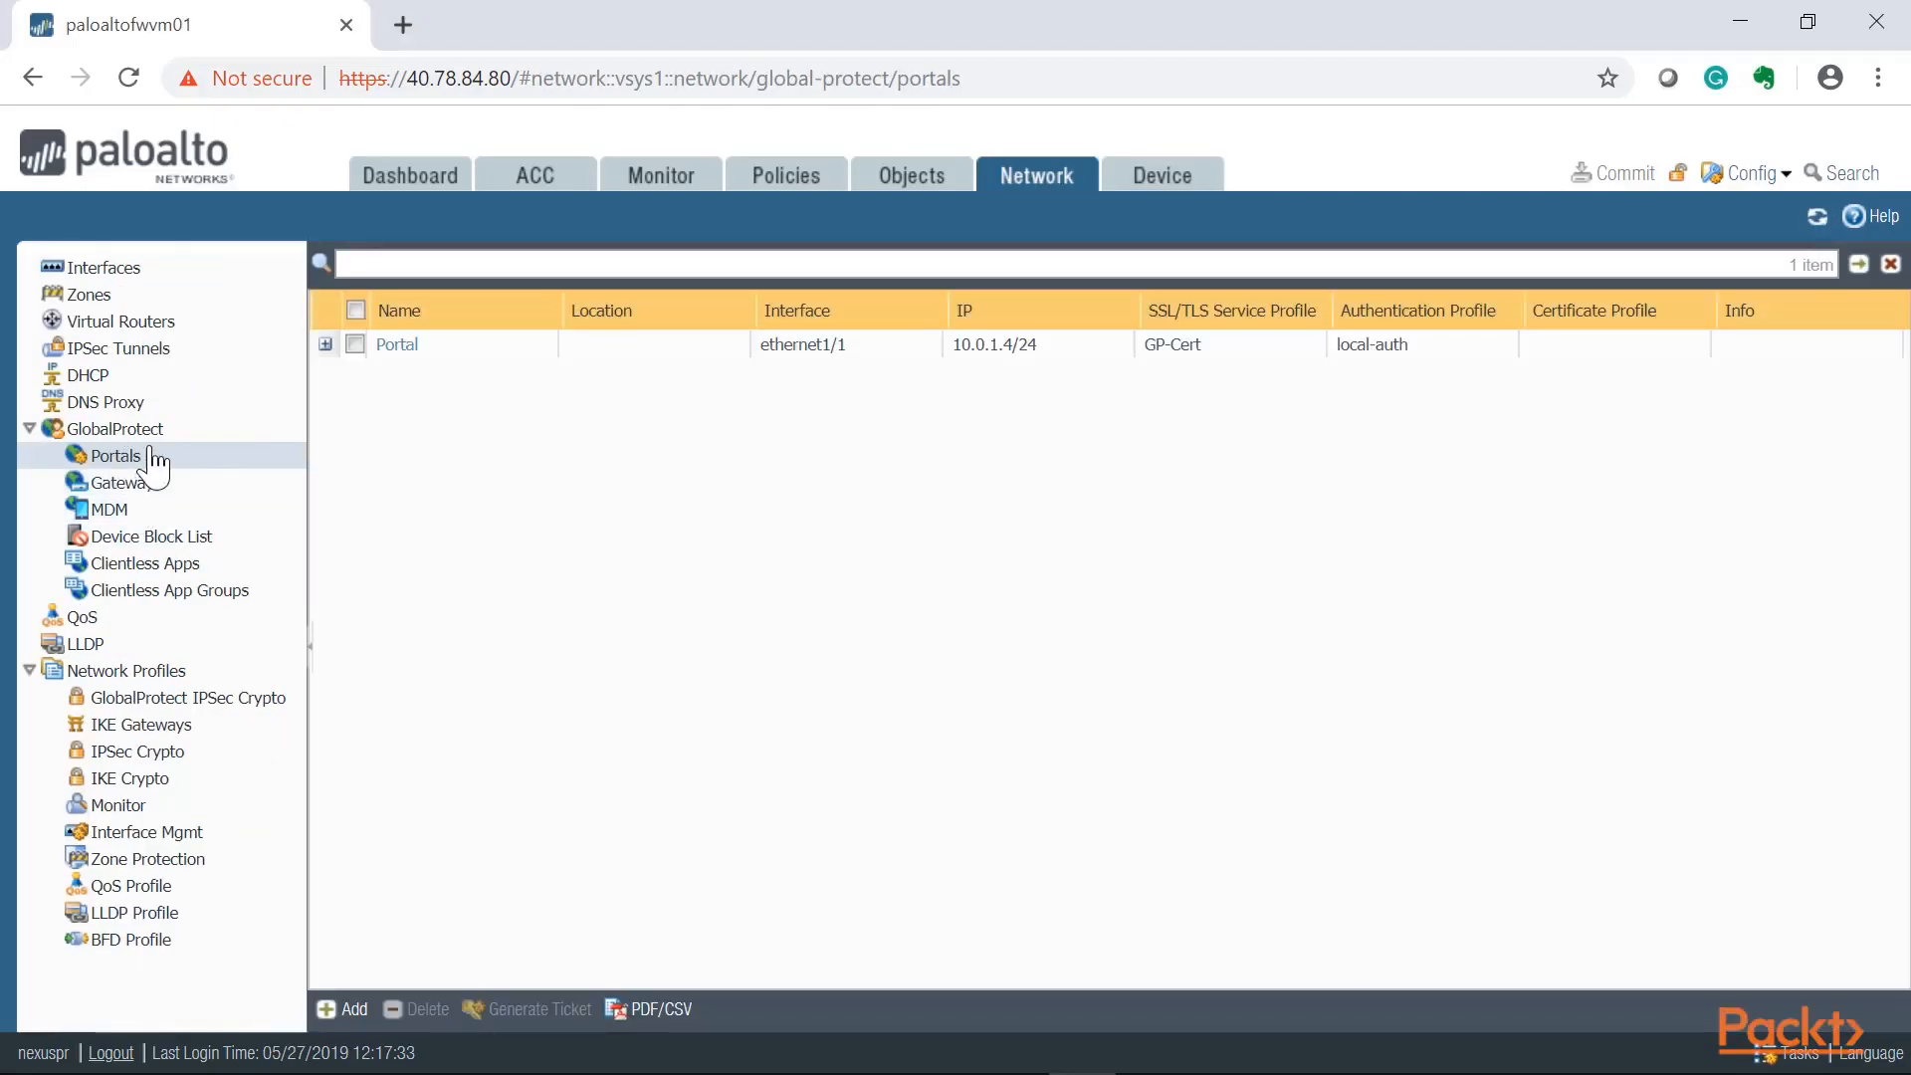
# Back on the firewall, set the Connect Method in the portal's Gateway-Auth agent config to On-demand (Manual user initiated connection).
pyautogui.click(398, 346)
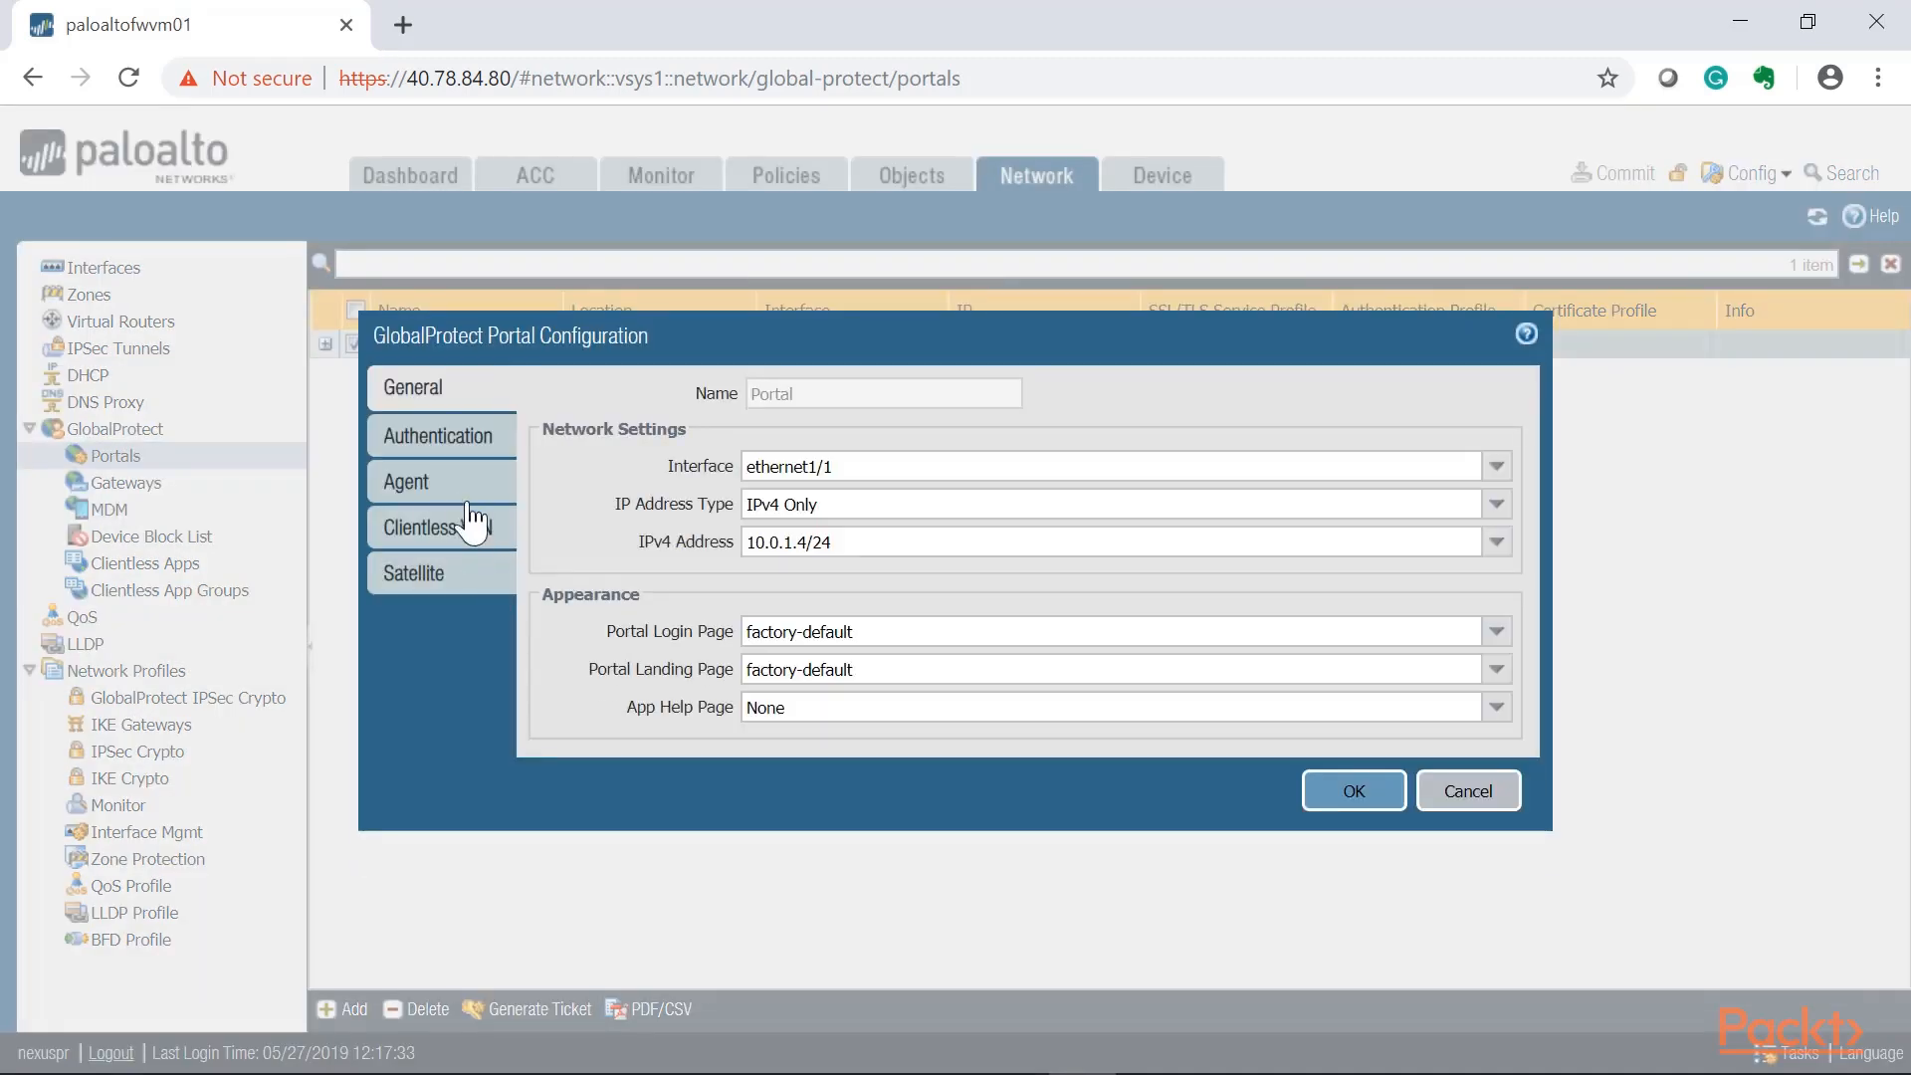
pyautogui.click(475, 488)
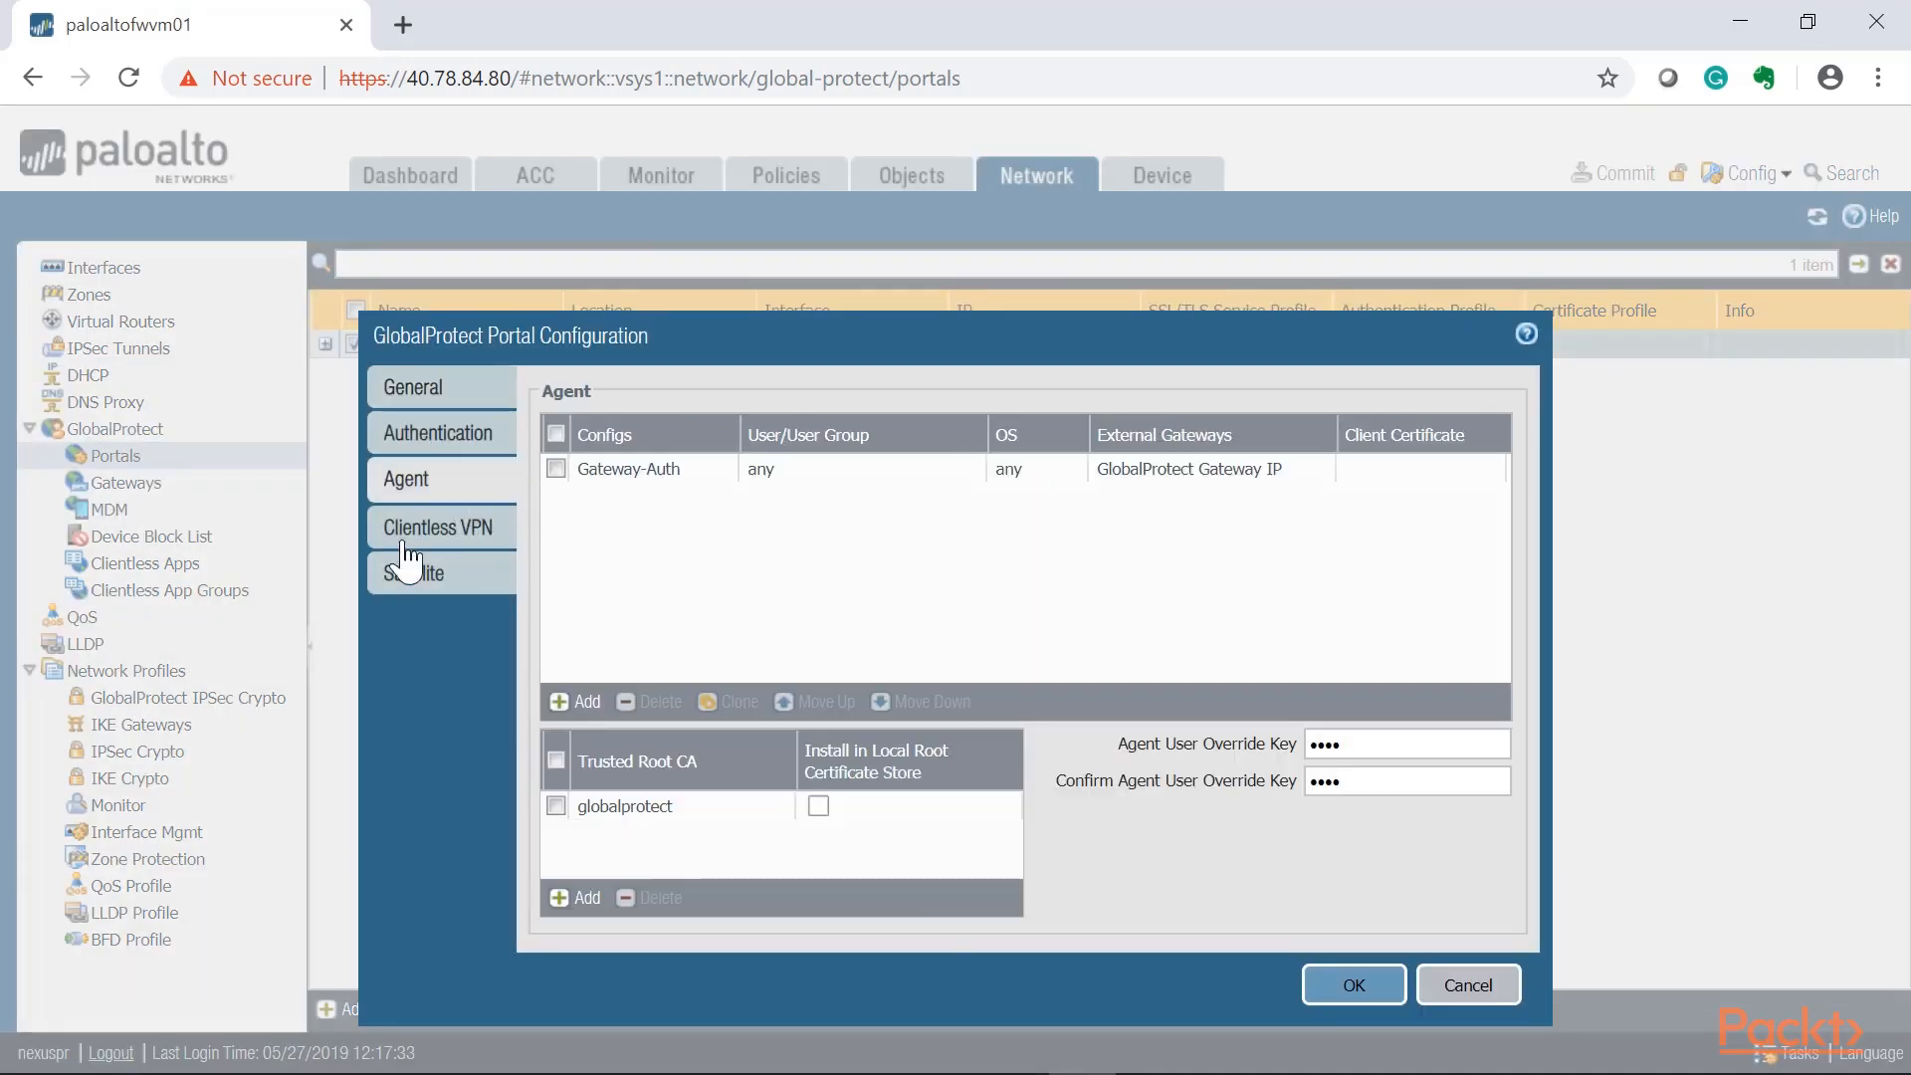
pyautogui.click(410, 445)
pyautogui.click(420, 481)
pyautogui.click(640, 477)
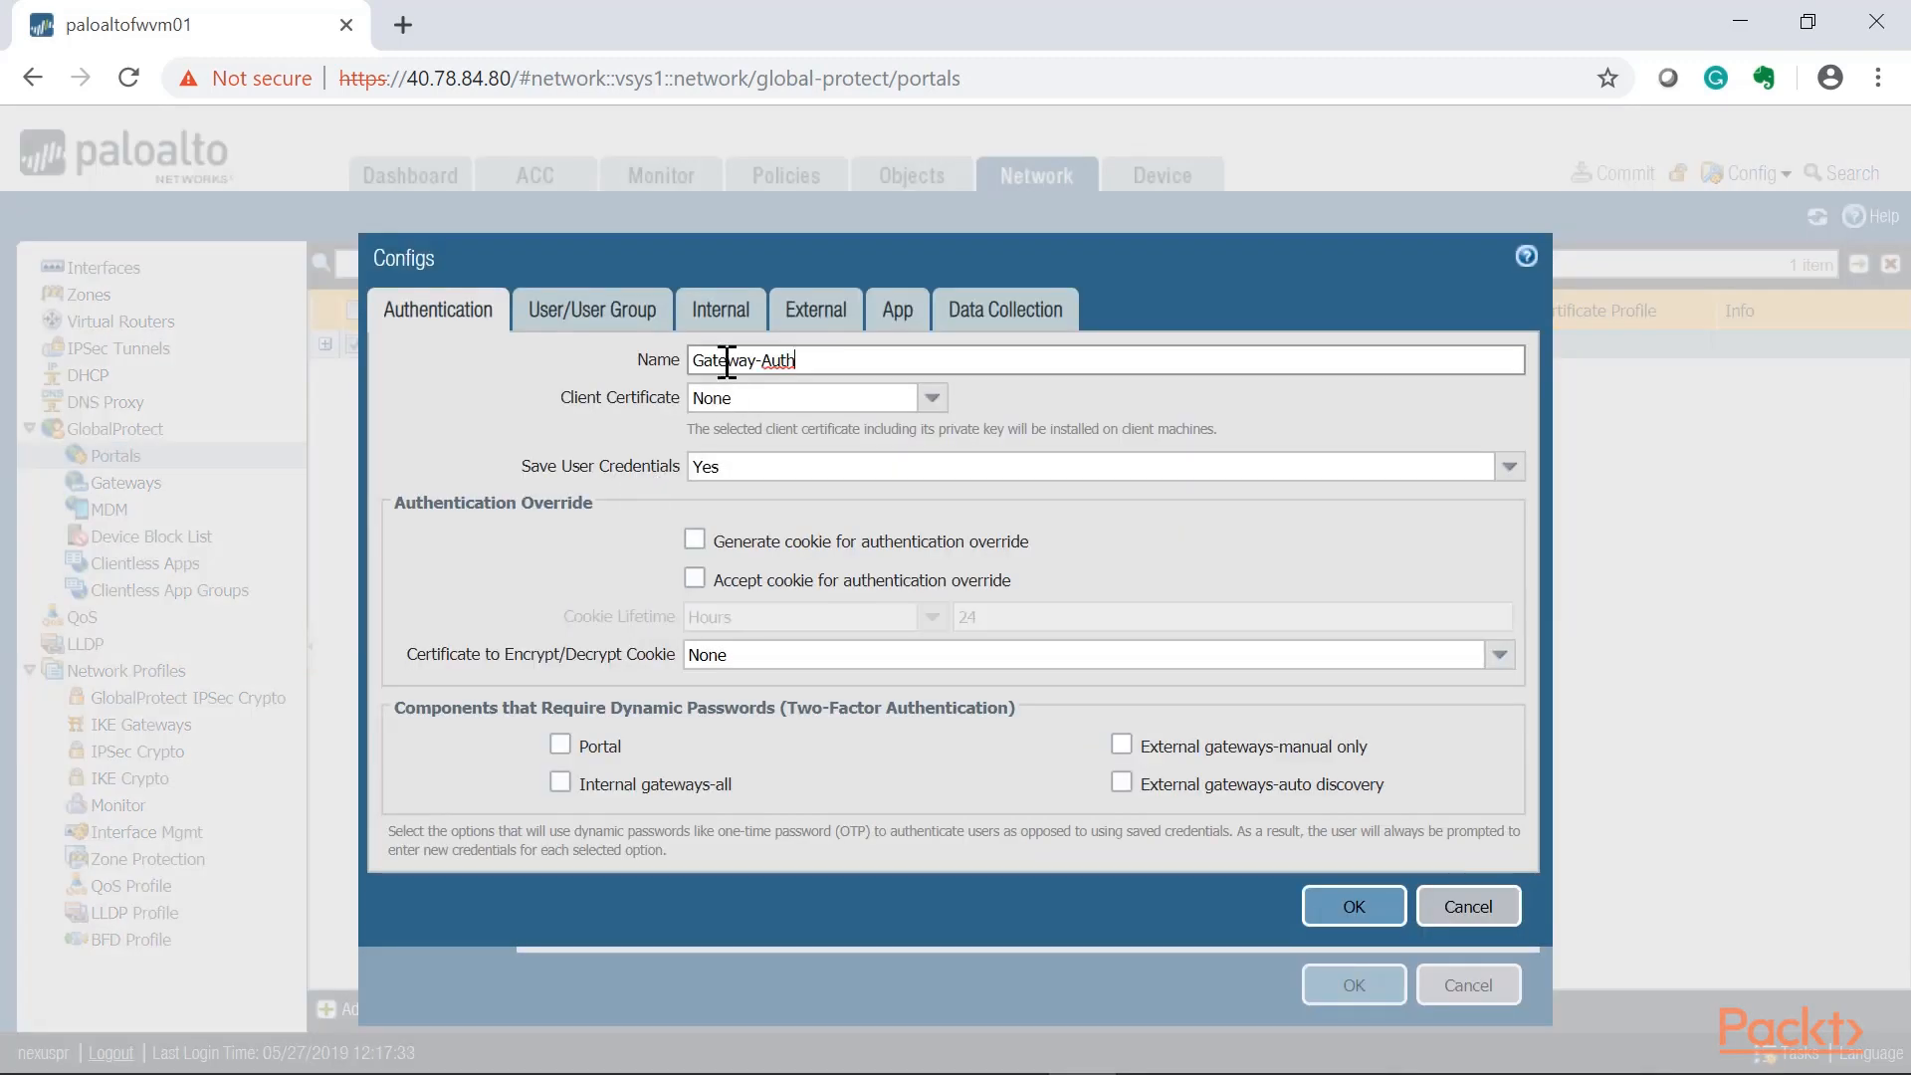
pyautogui.click(897, 310)
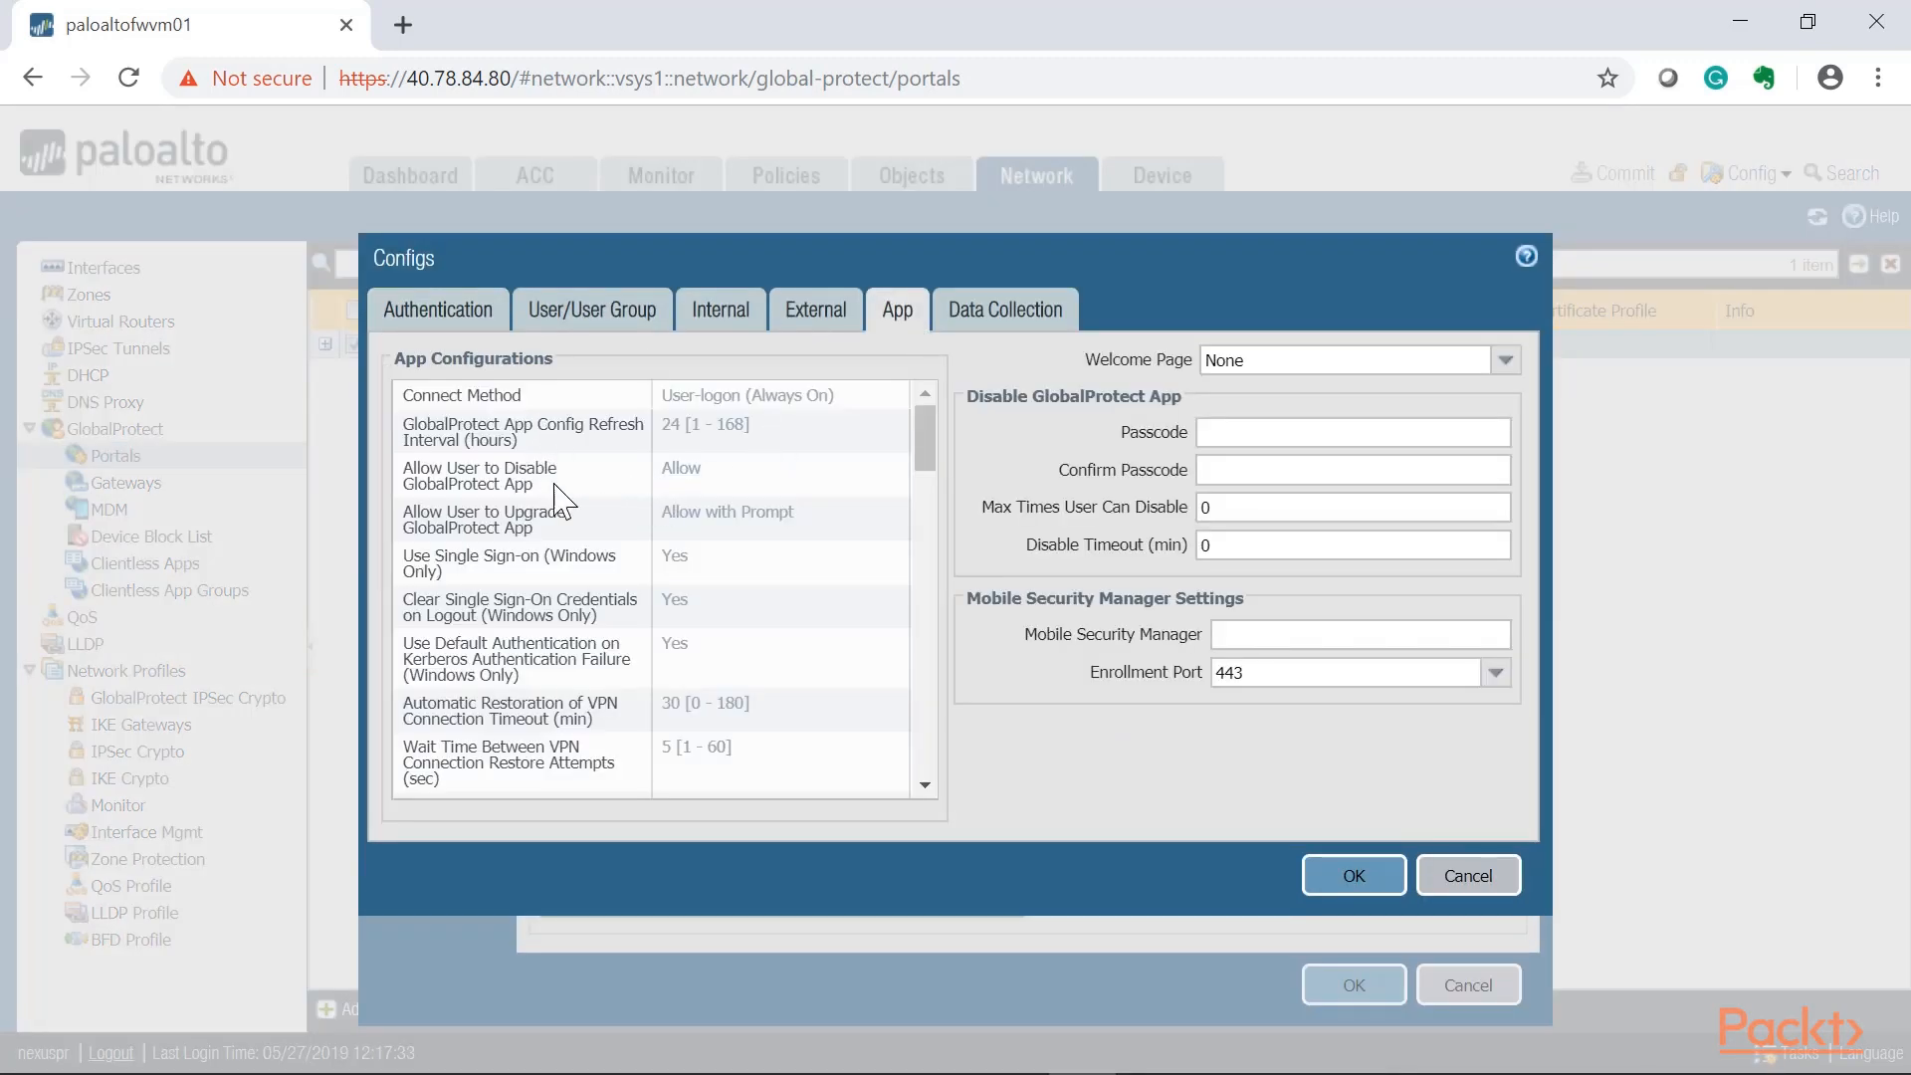
pyautogui.click(736, 403)
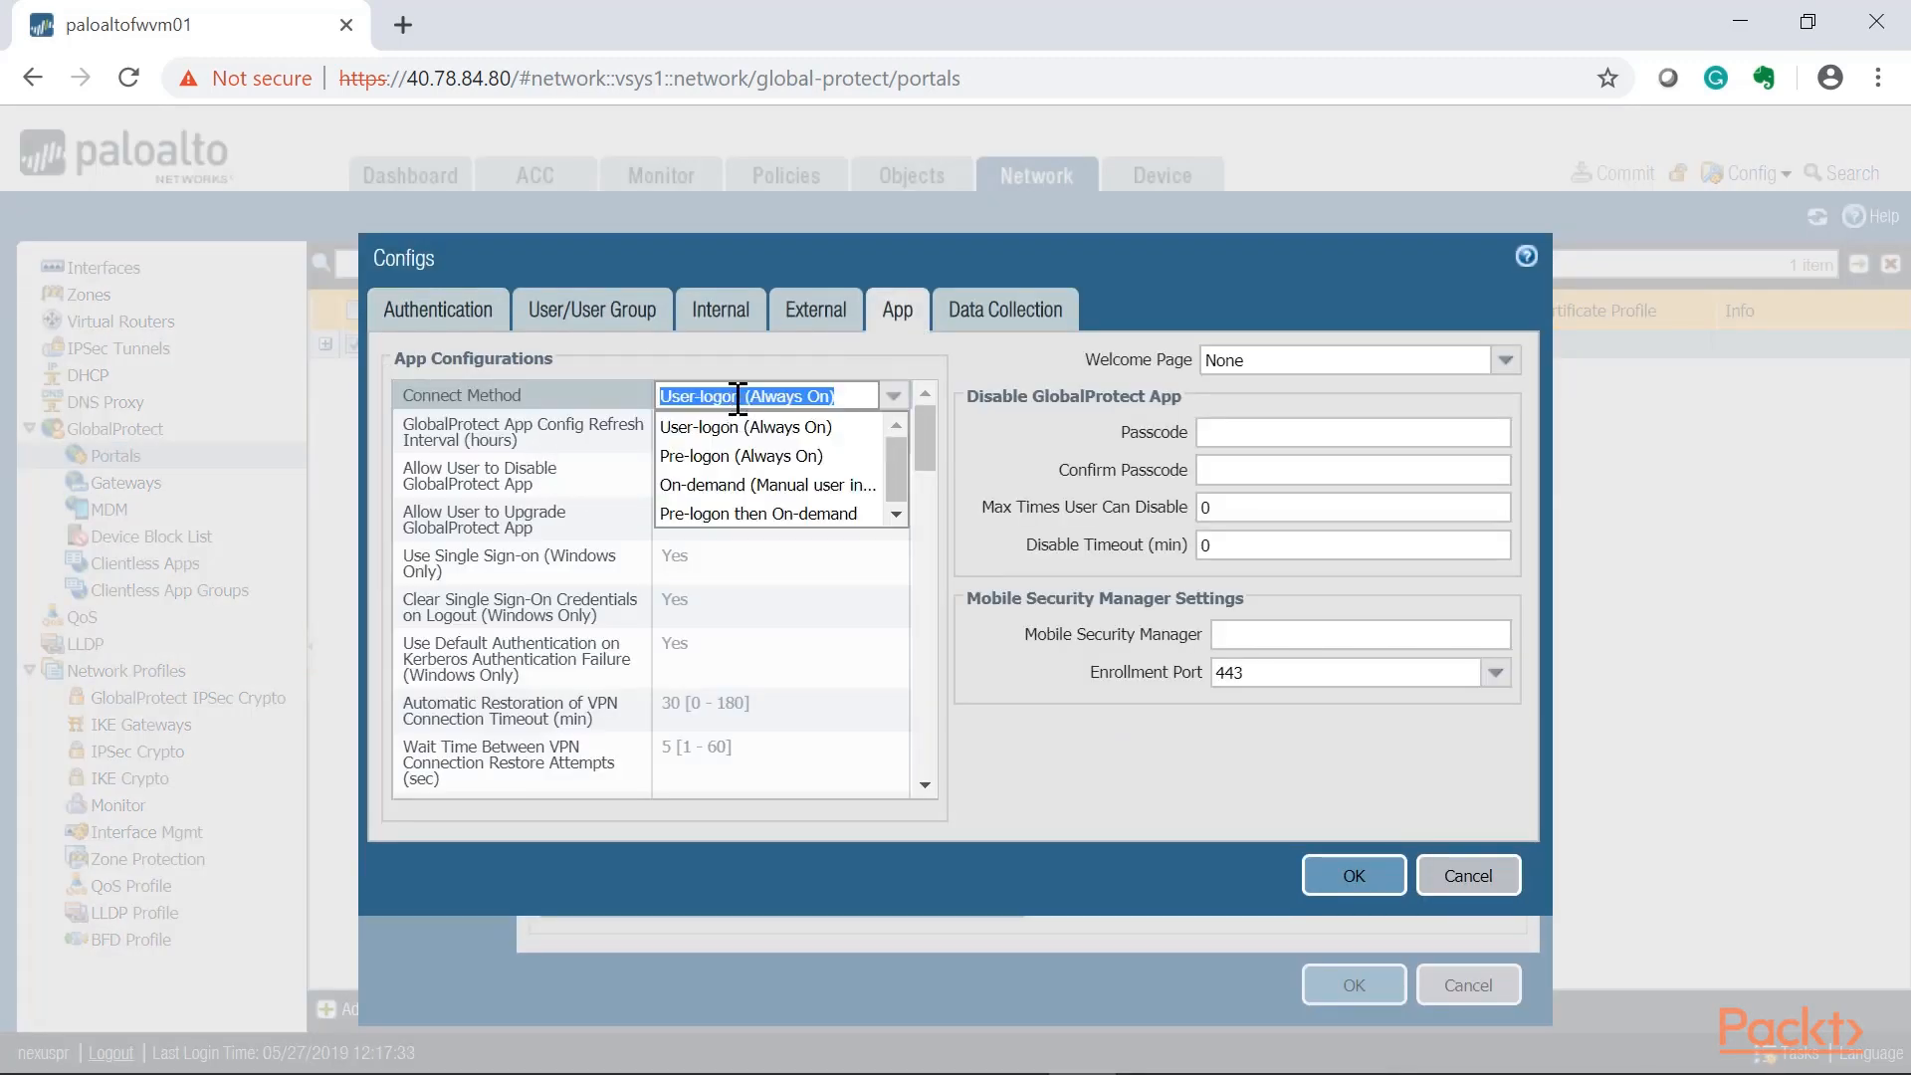
pyautogui.click(704, 487)
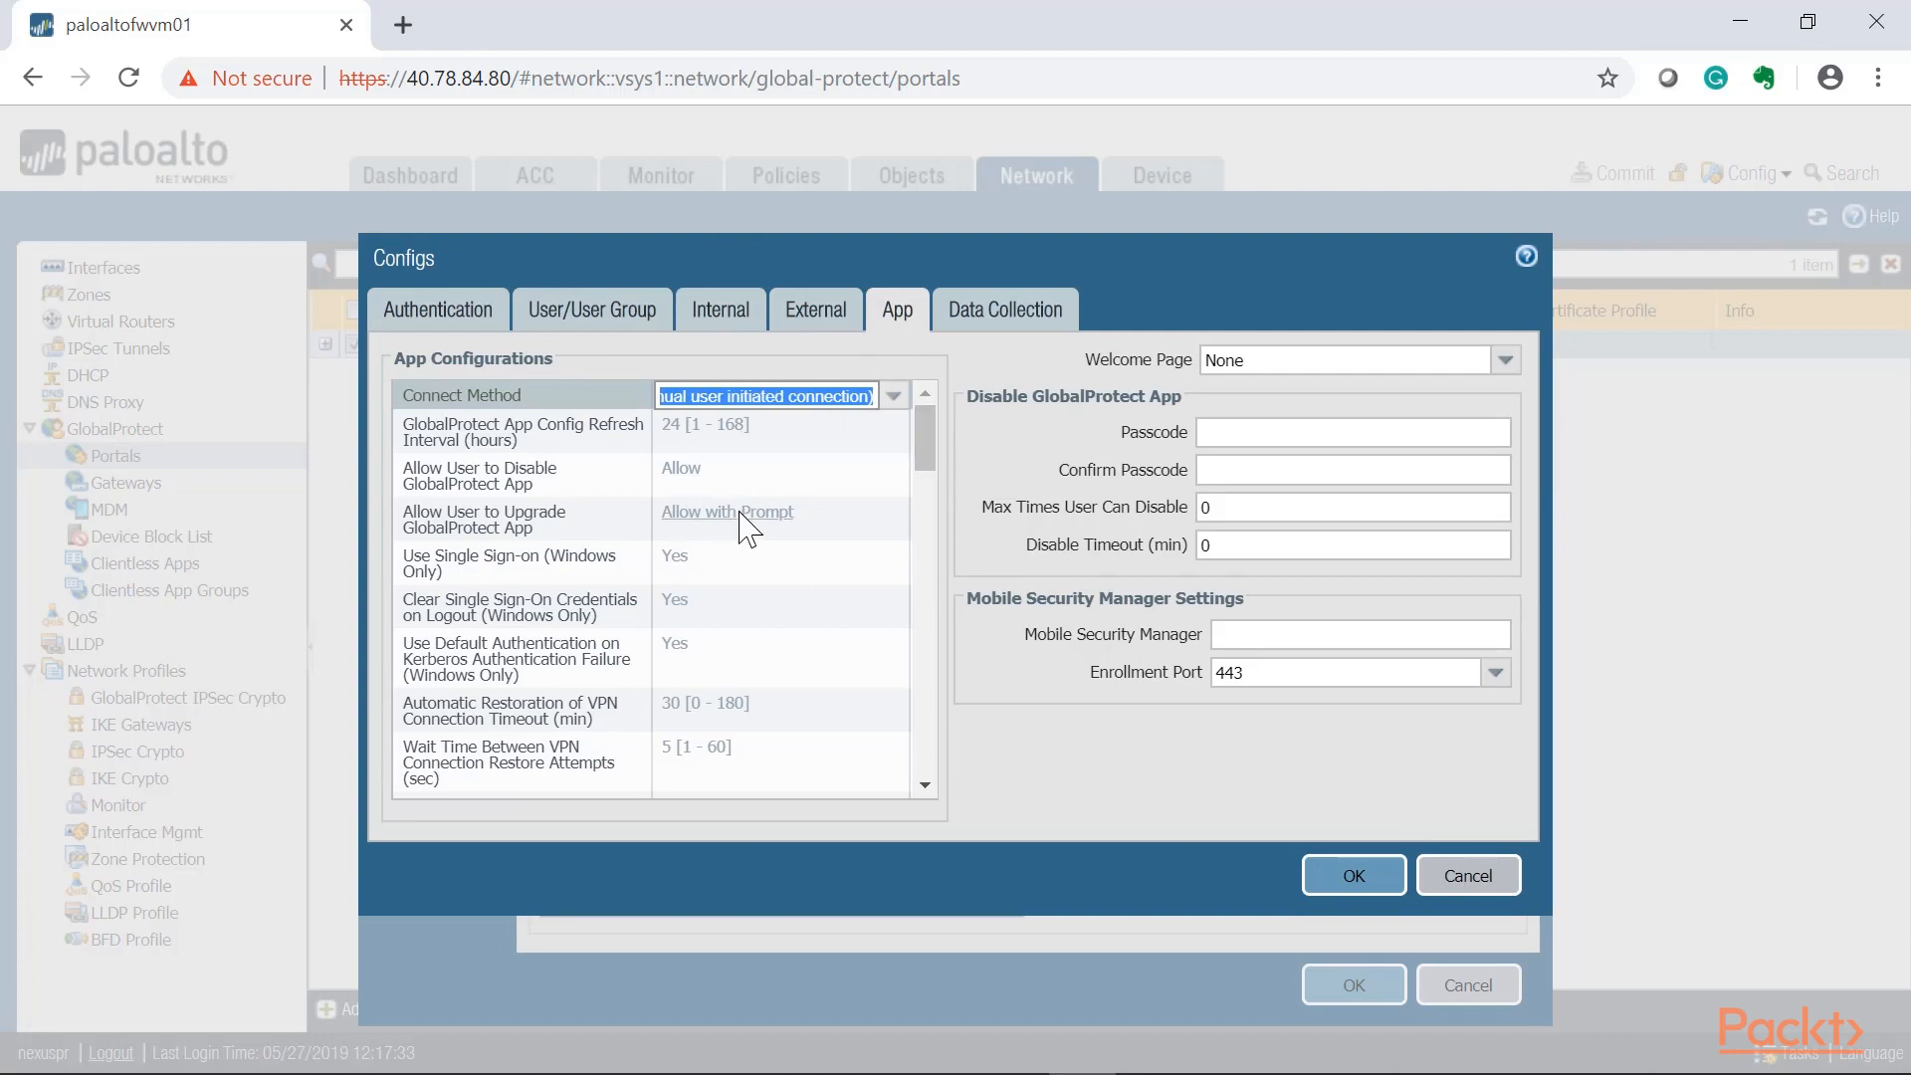
# Save the Gateway-Auth agent config and the GlobalProtect portal configuration, and commit the changes to the firewall.
pyautogui.click(1329, 890)
pyautogui.click(1330, 891)
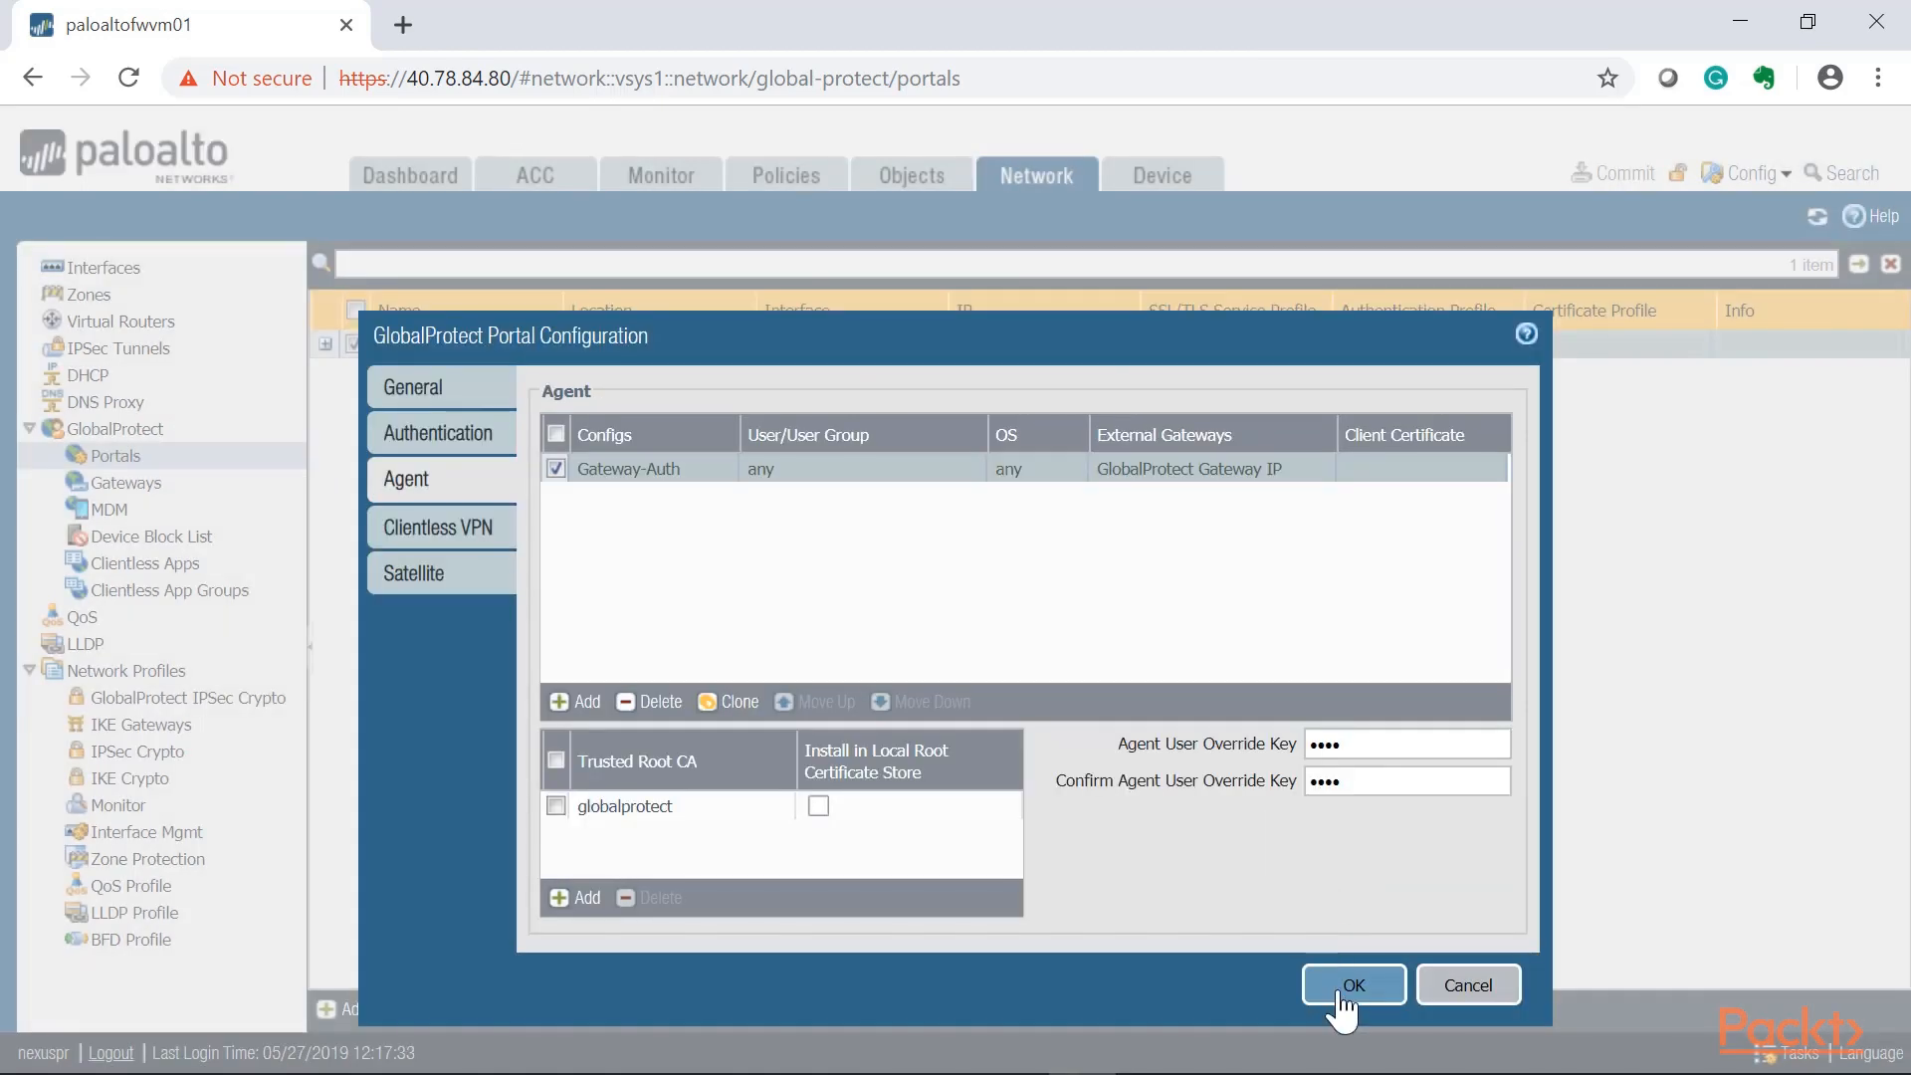
pyautogui.click(1350, 987)
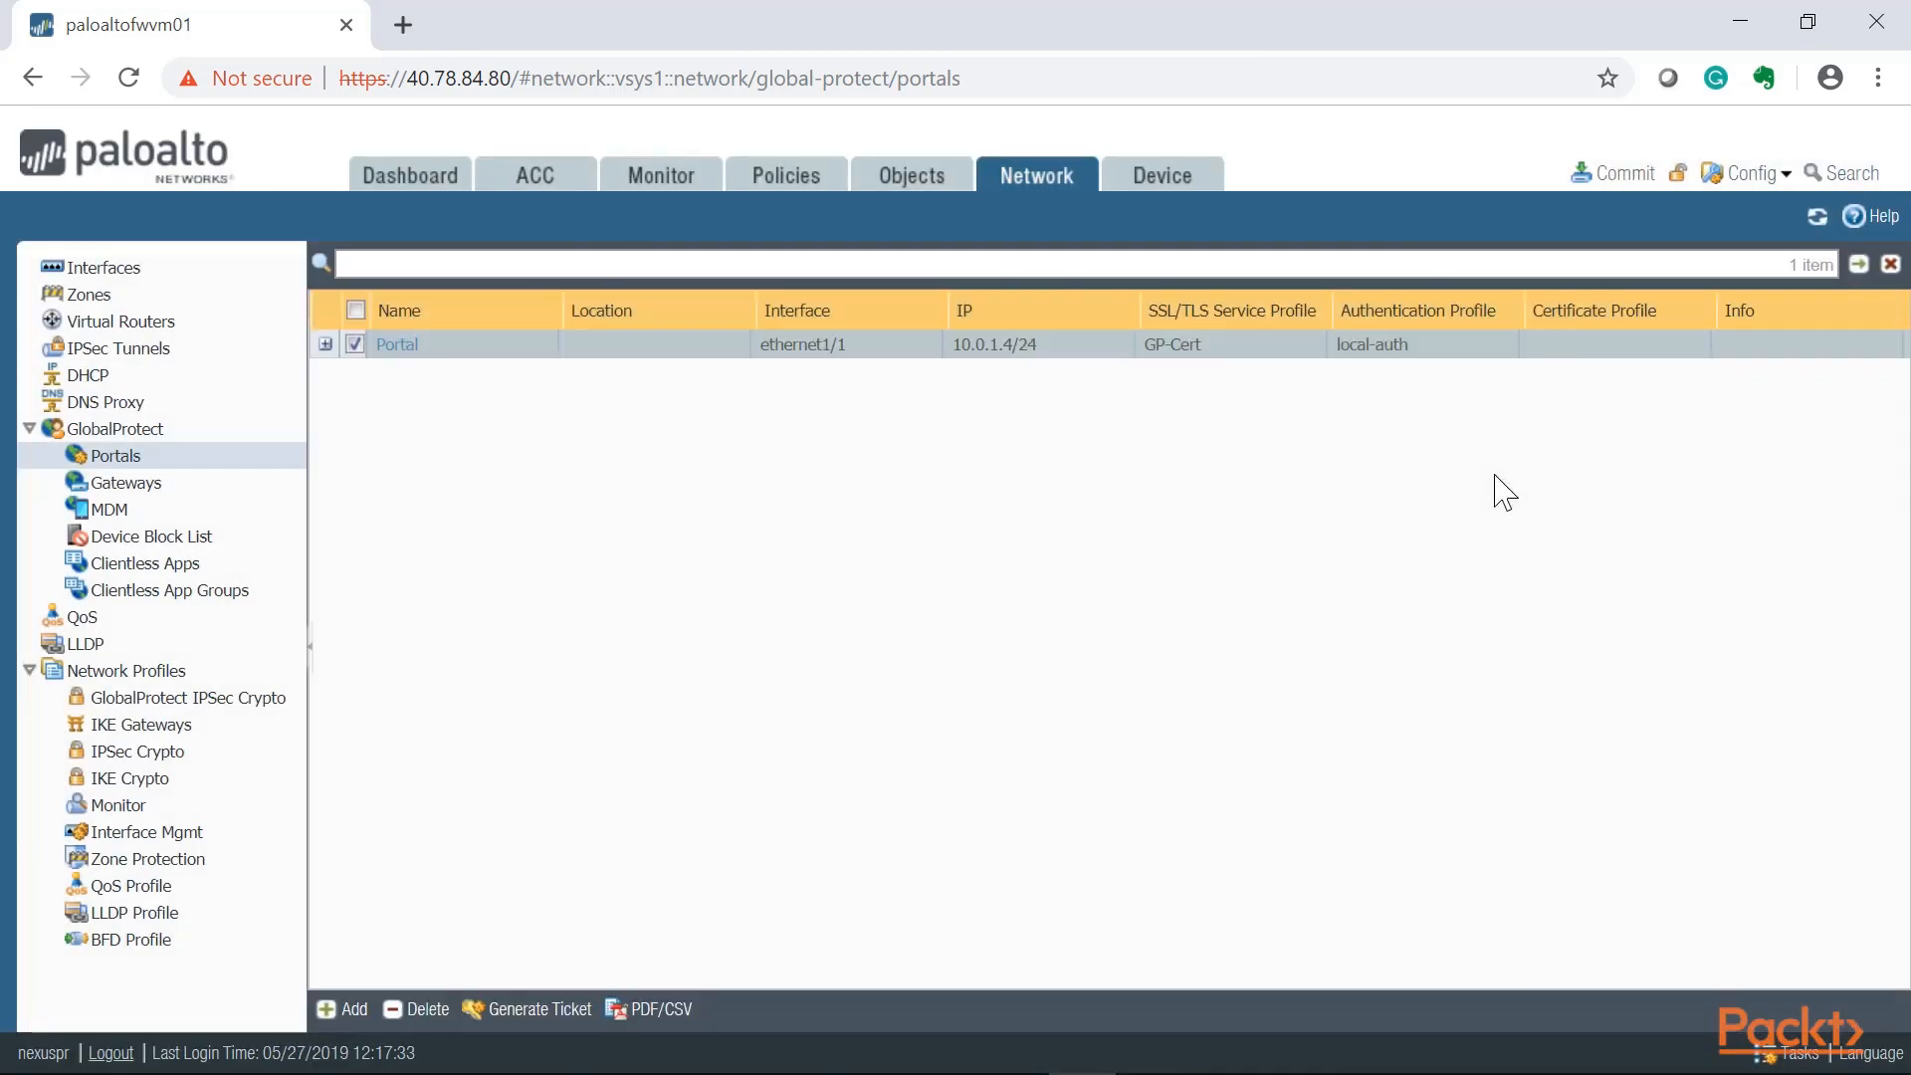
pyautogui.click(1633, 177)
pyautogui.click(1208, 931)
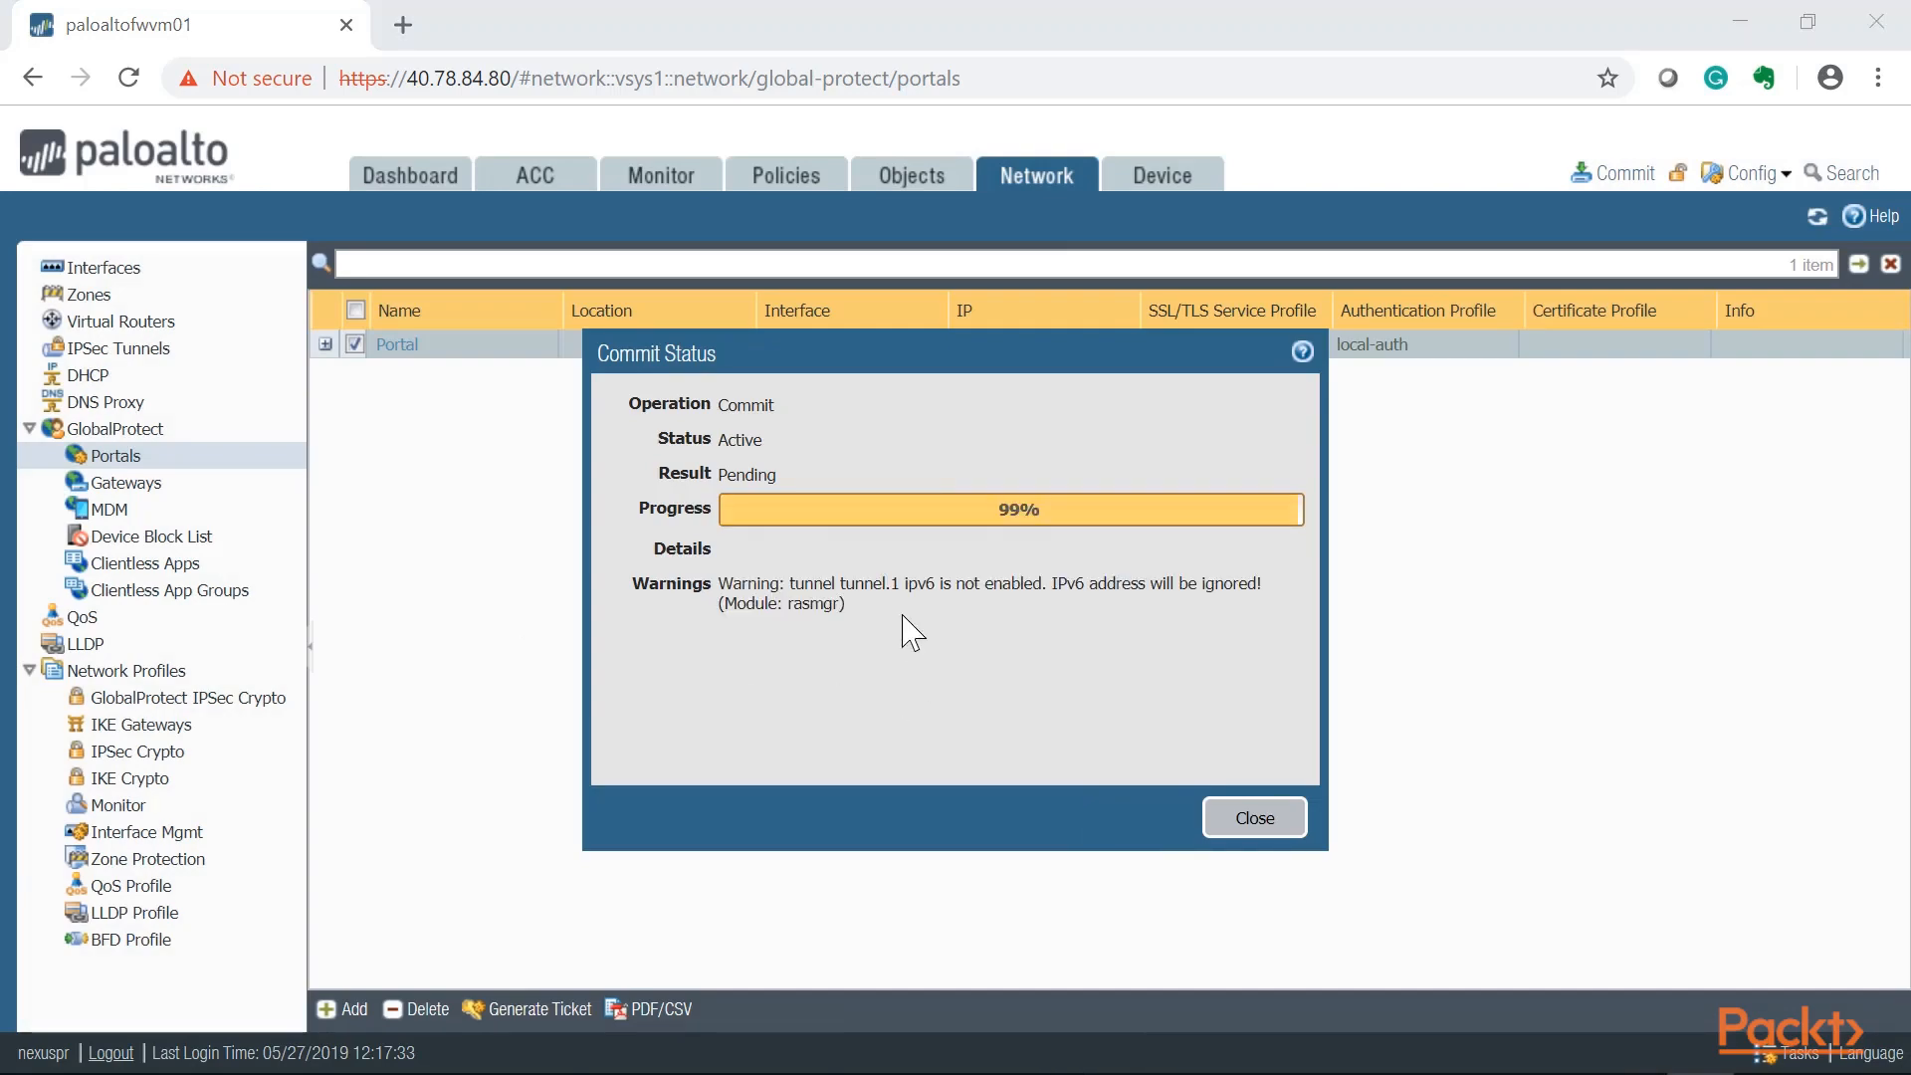
pyautogui.click(1230, 826)
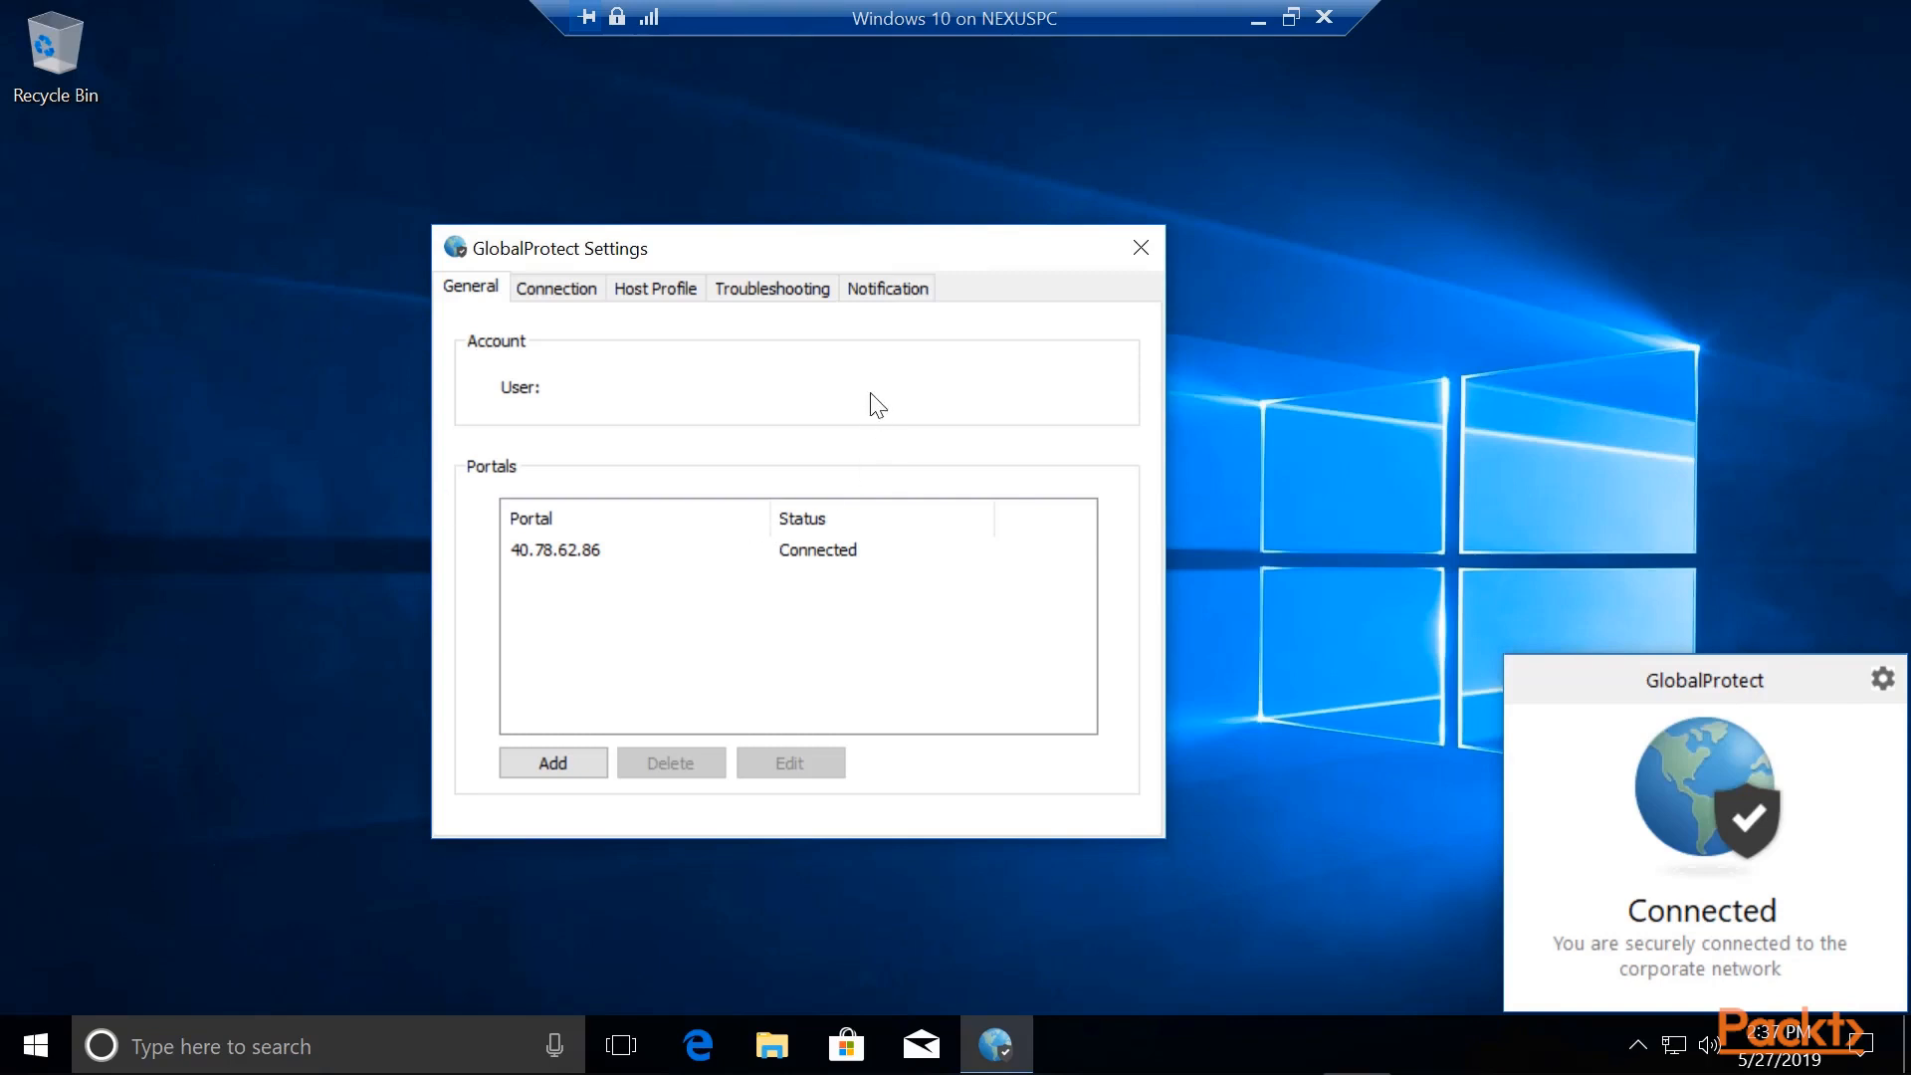
# On the Windows 10 machine, close the GlobalProtect settings window and disable the GlobalProtect client.
pyautogui.click(683, 553)
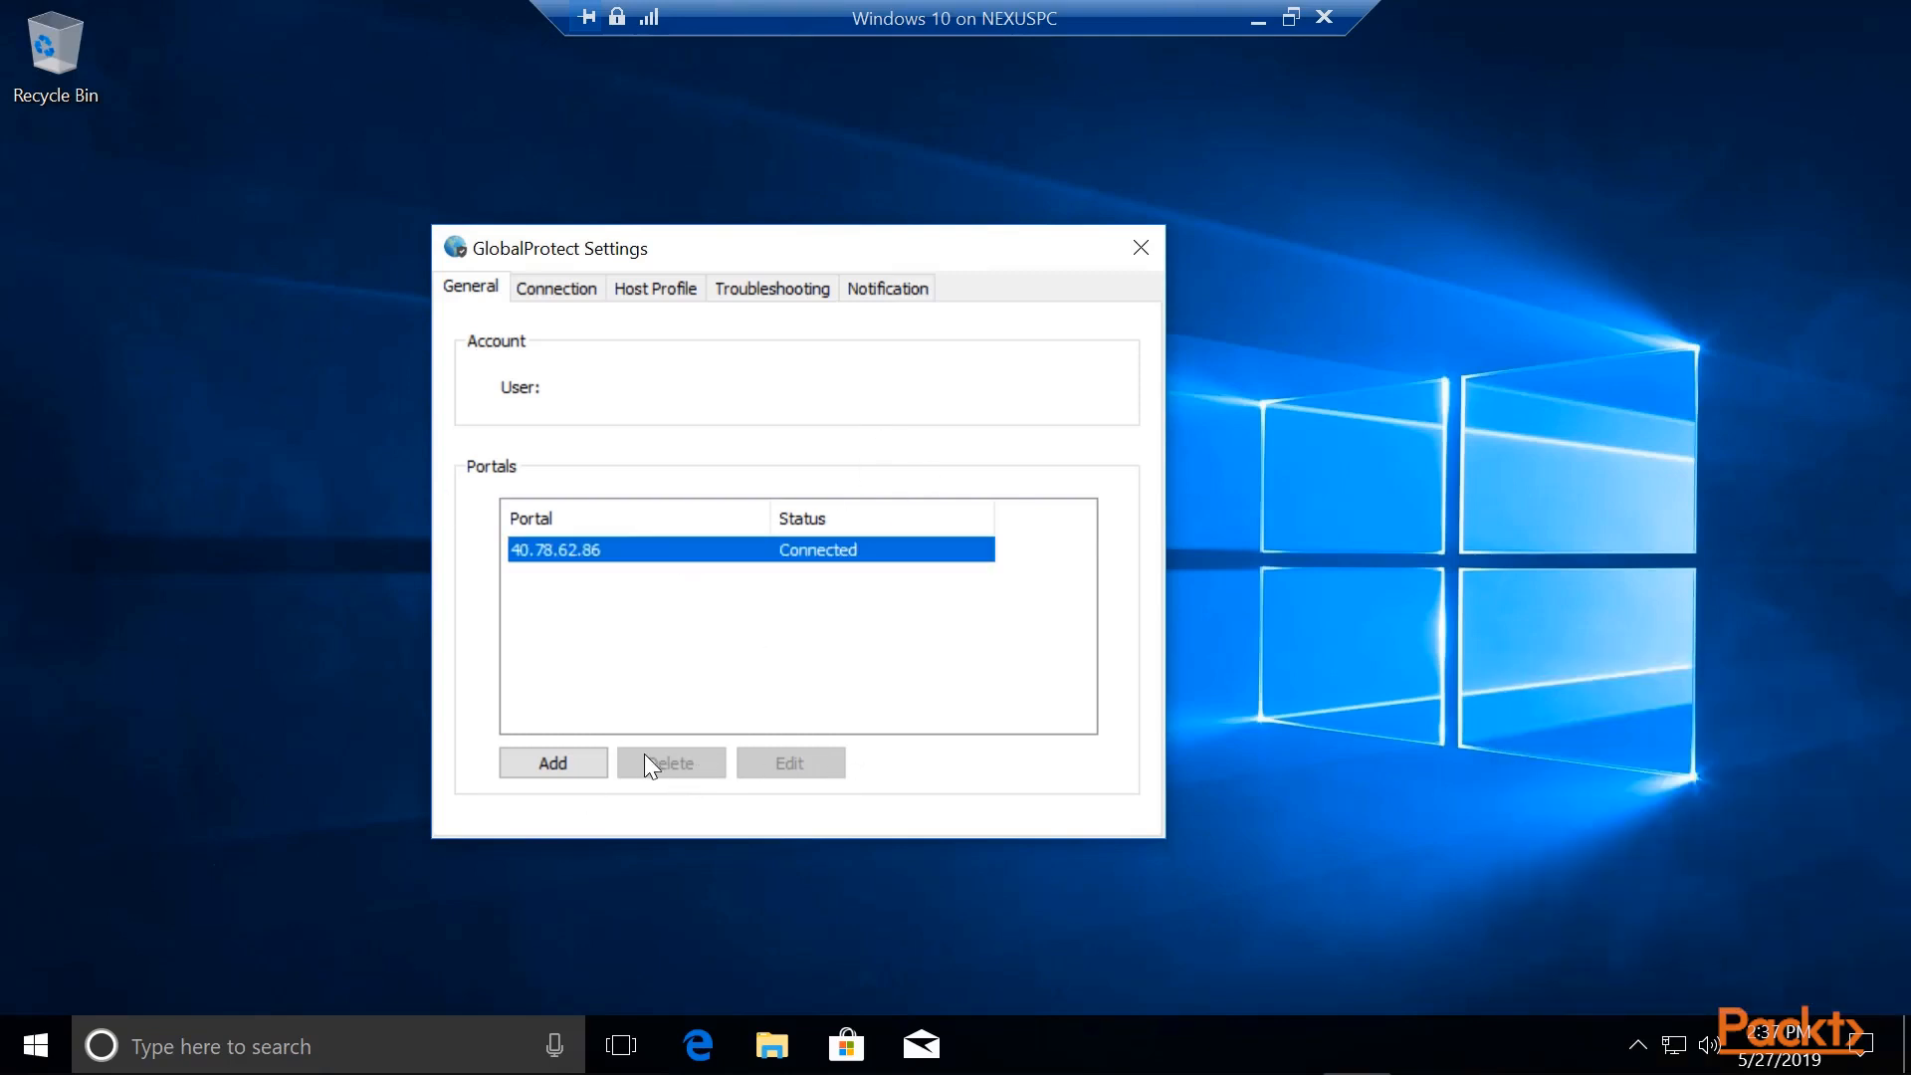
pyautogui.click(1141, 248)
pyautogui.click(1637, 1029)
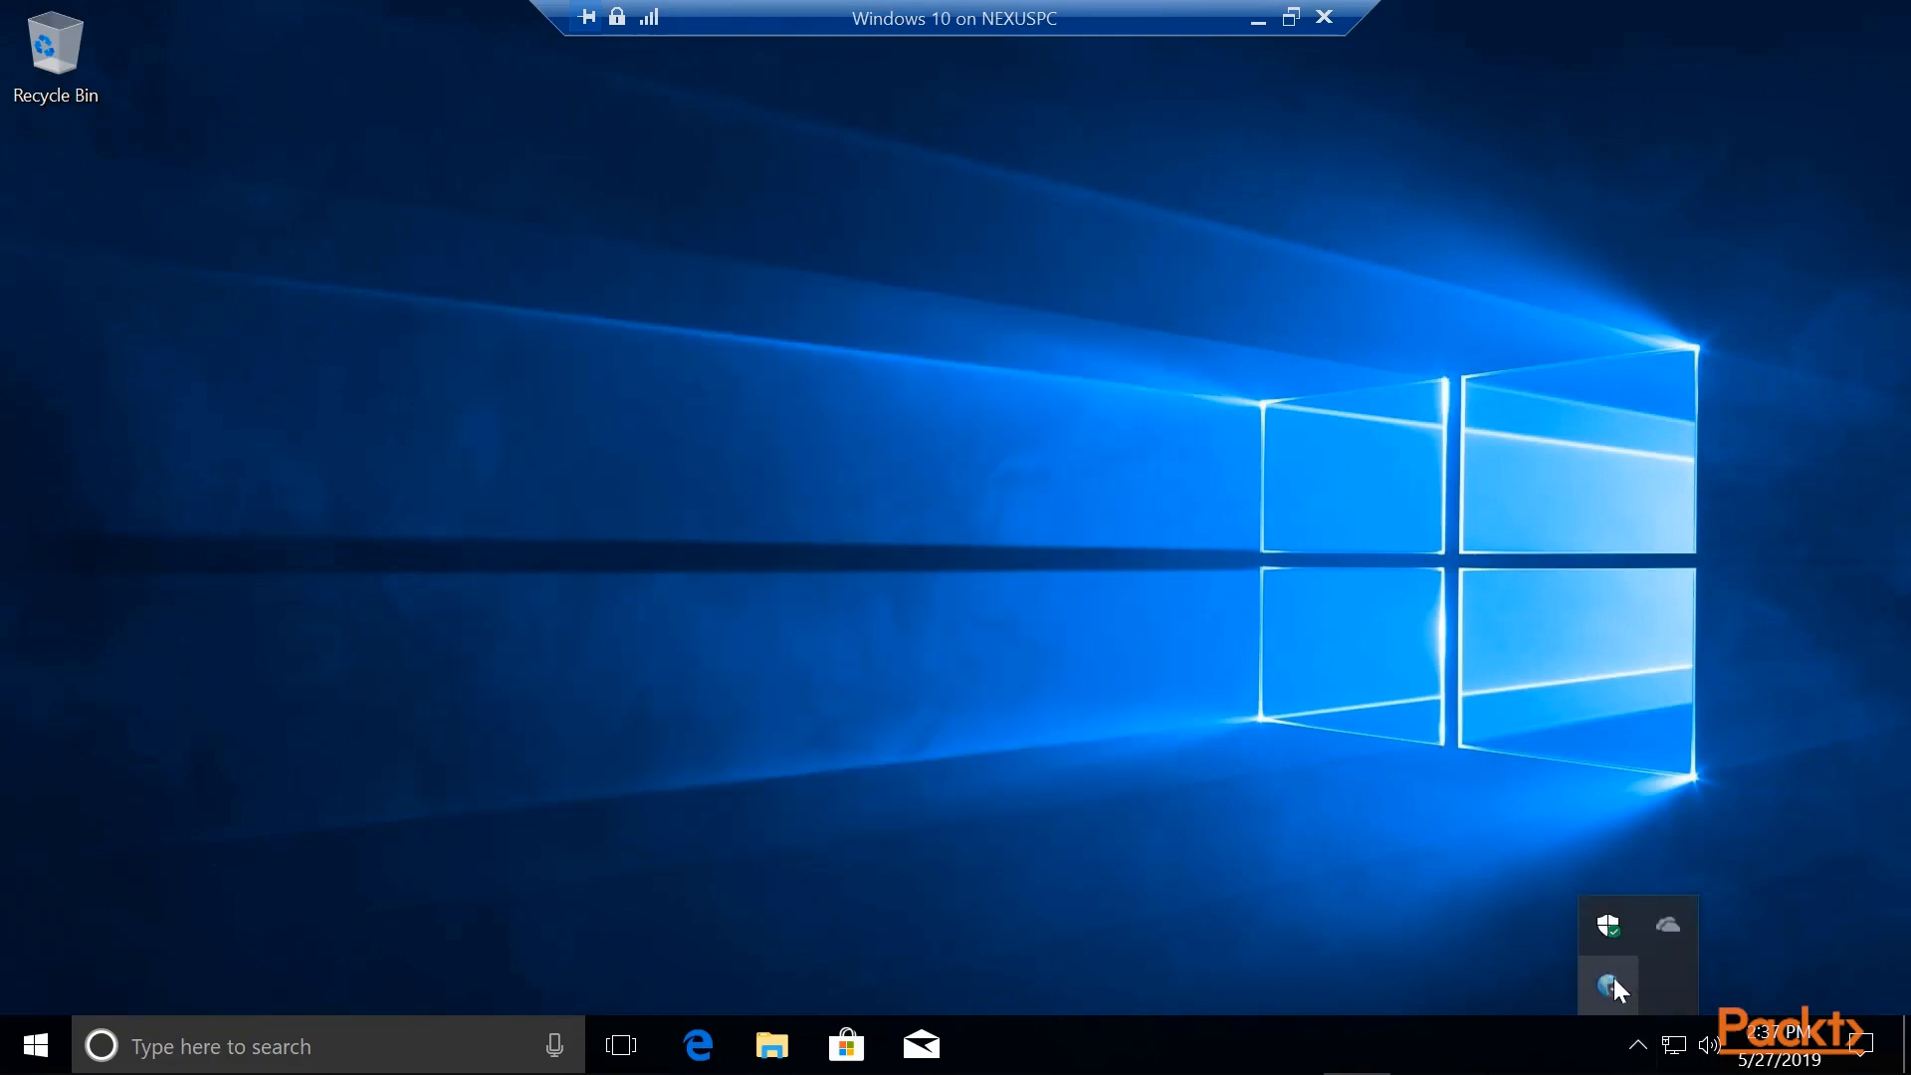
pyautogui.click(1612, 983)
pyautogui.click(1873, 663)
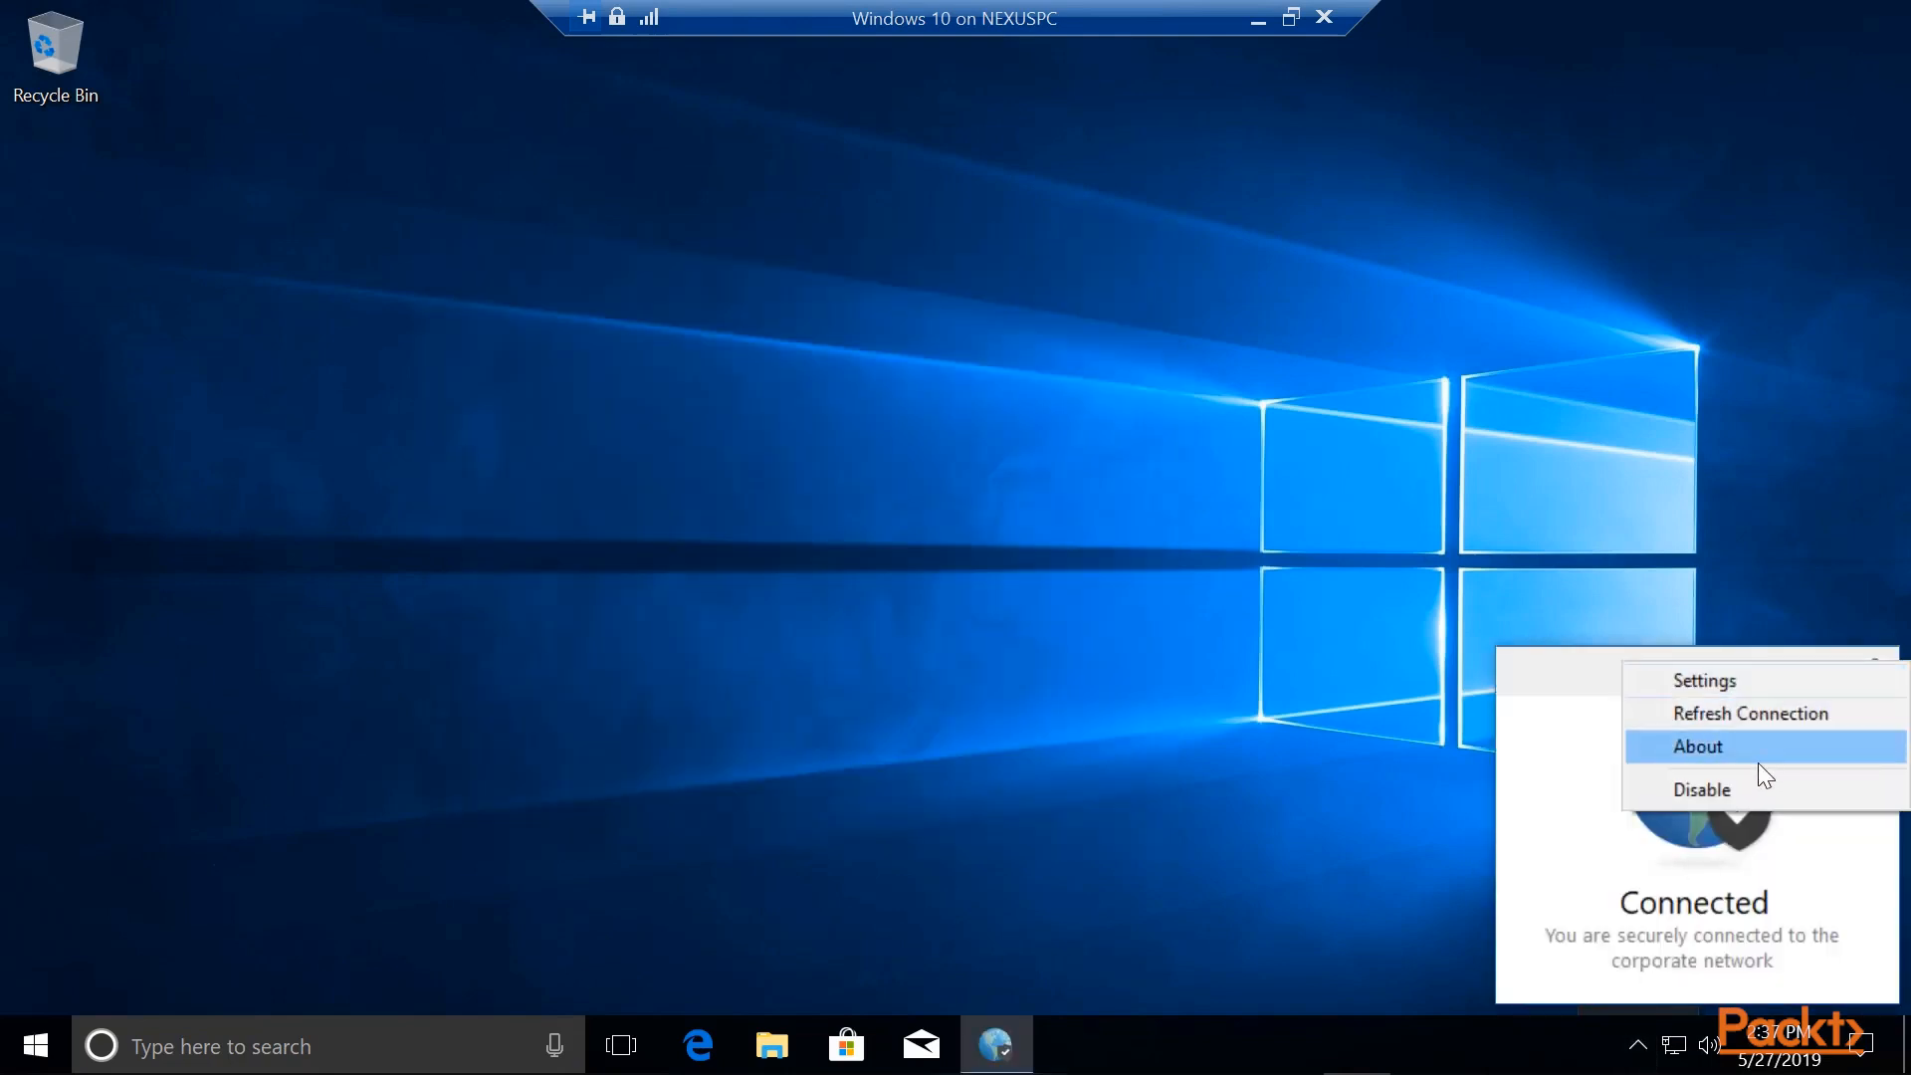
pyautogui.click(1737, 789)
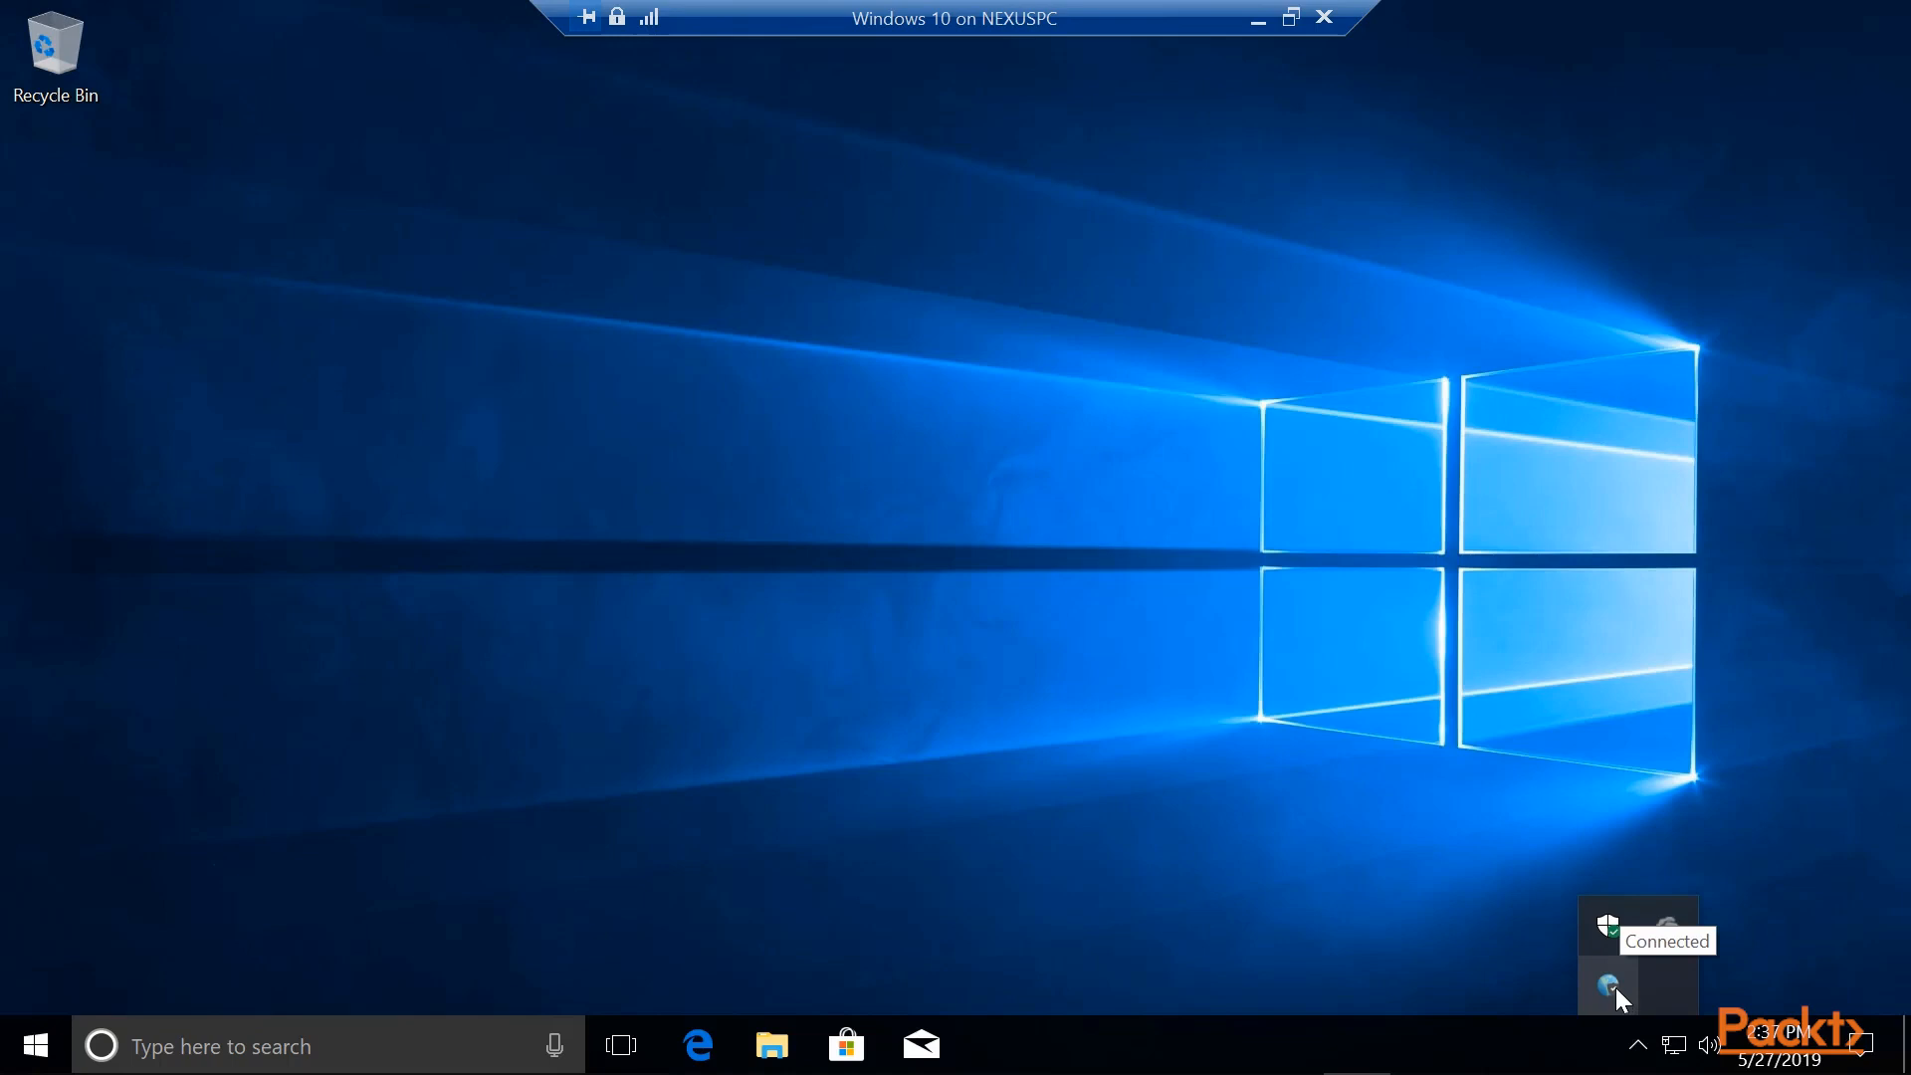
# Re-enable the GlobalProtect client by signing in as vpnuser1 with the account password, and disconnect the VPN manually.
pyautogui.click(1608, 987)
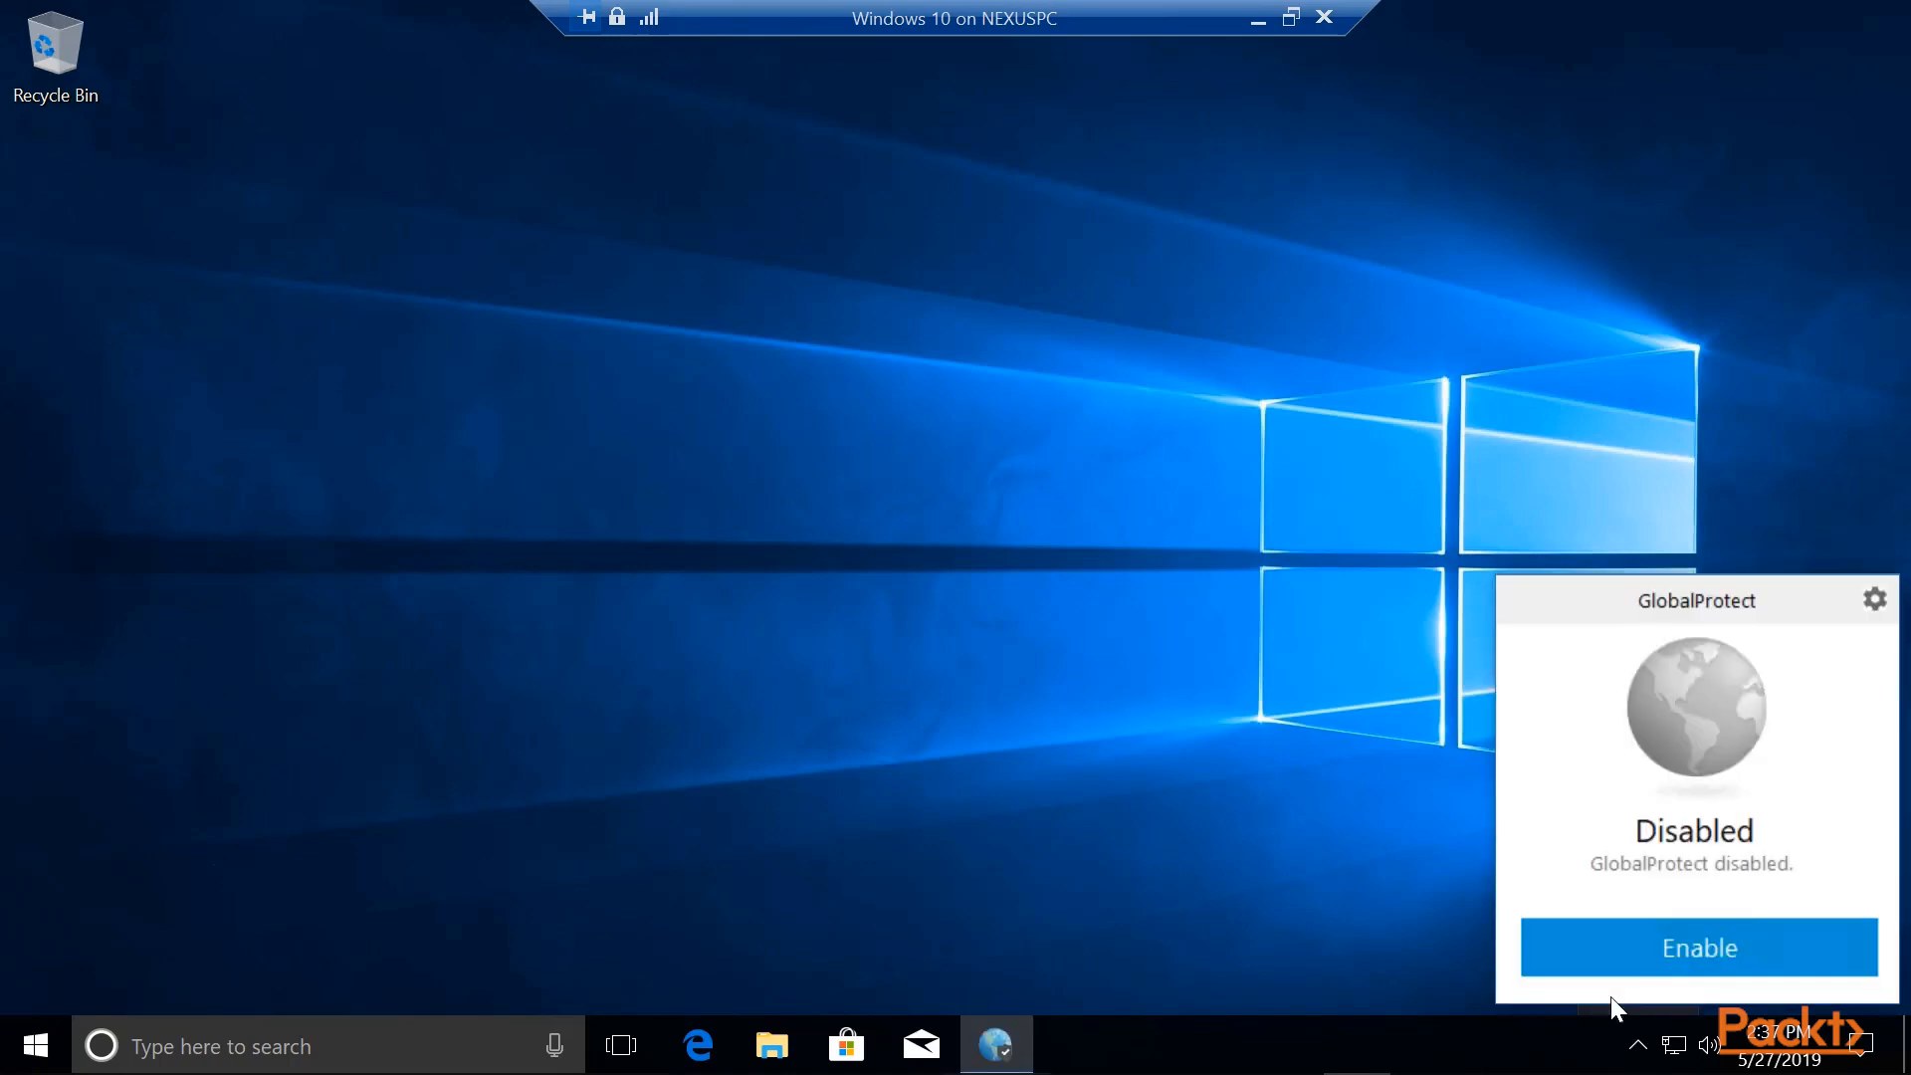
pyautogui.click(1687, 947)
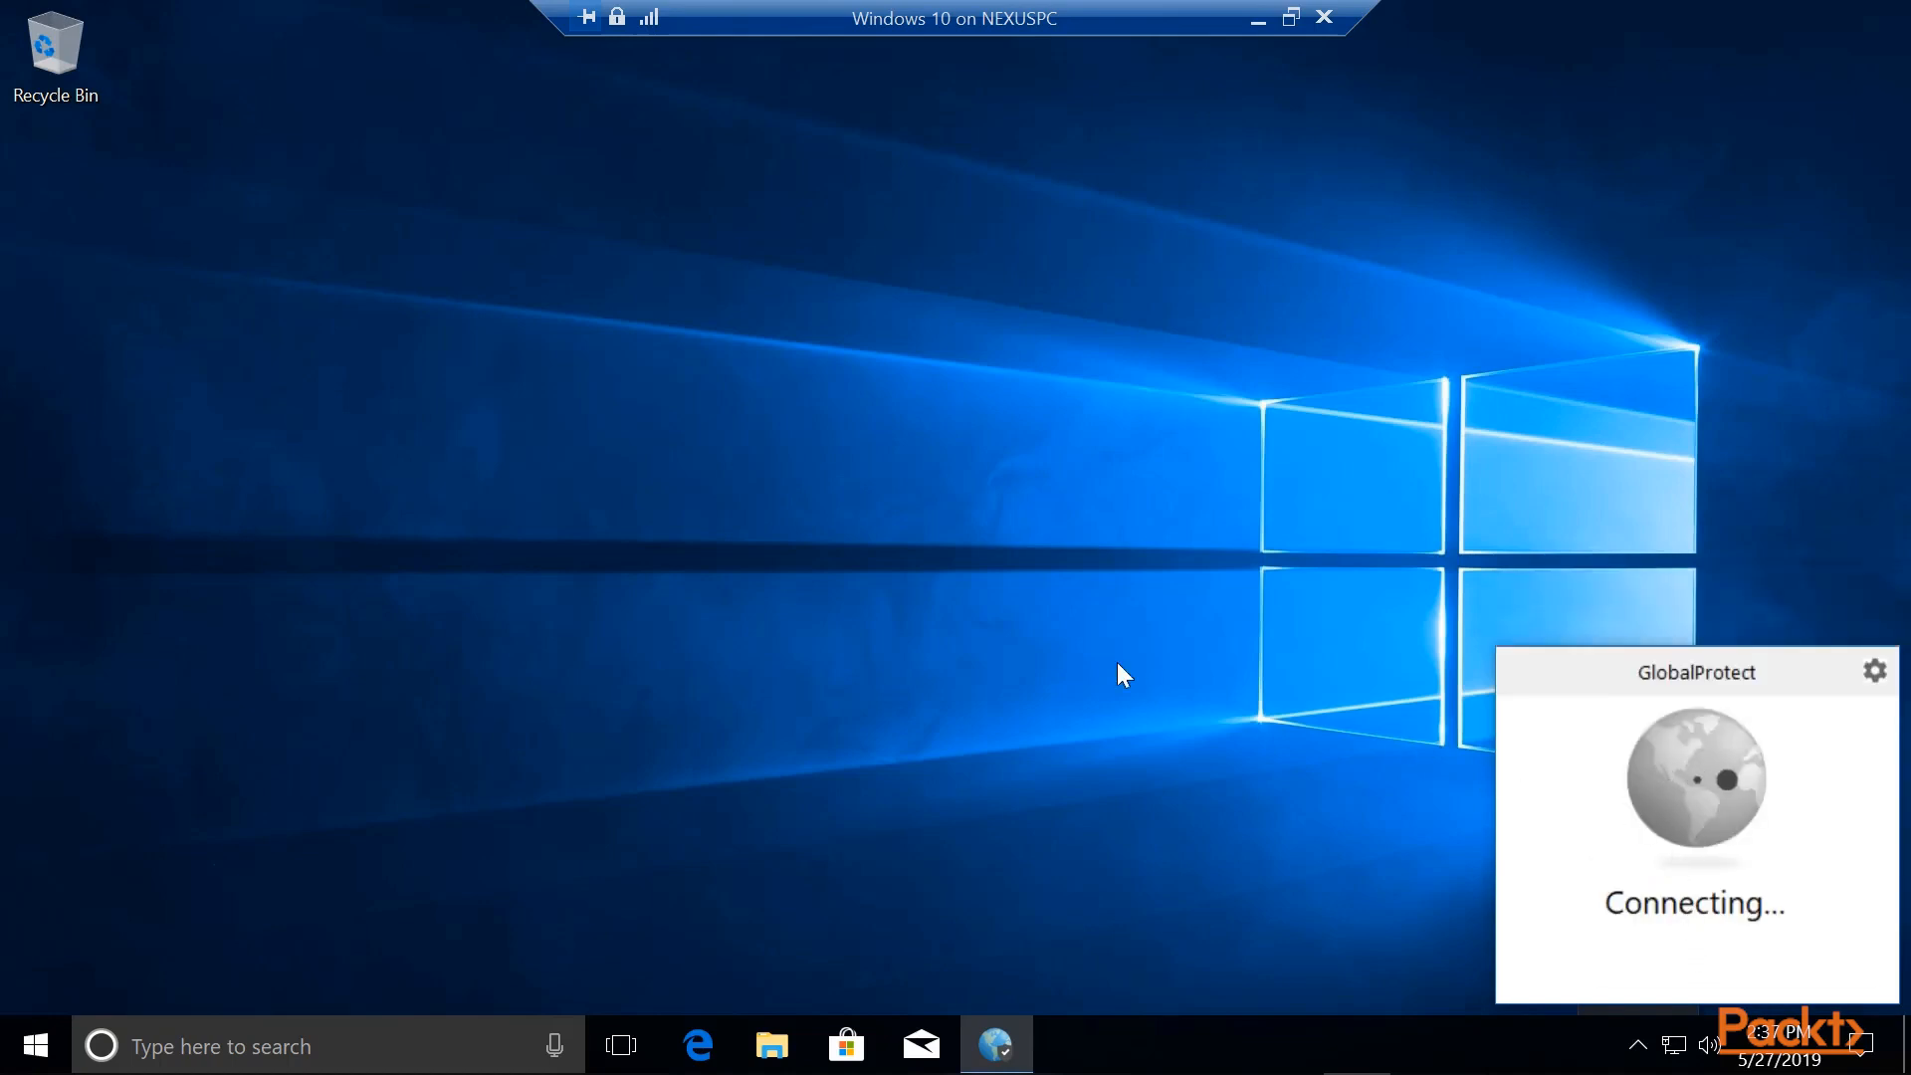
pyautogui.click(1587, 831)
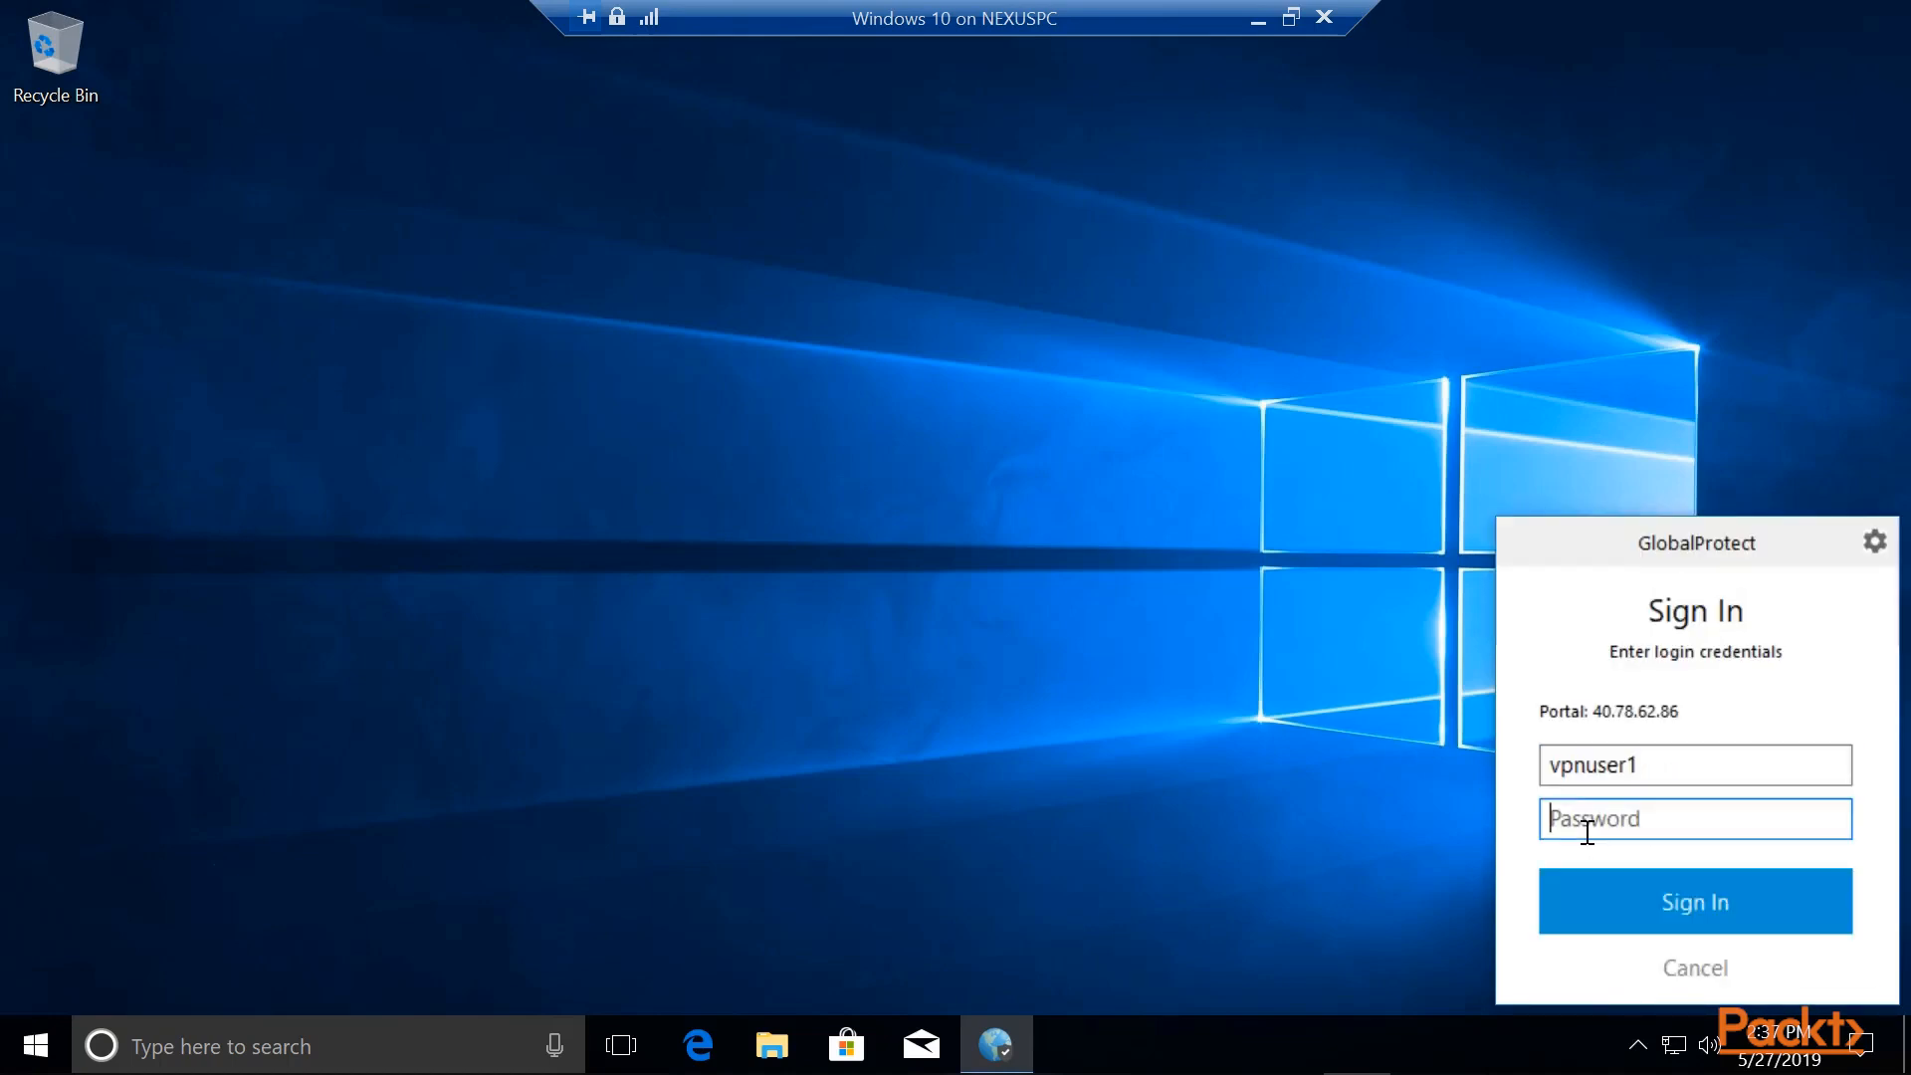
pyautogui.write('●●●●●●●●●●●')
pyautogui.press('Return')
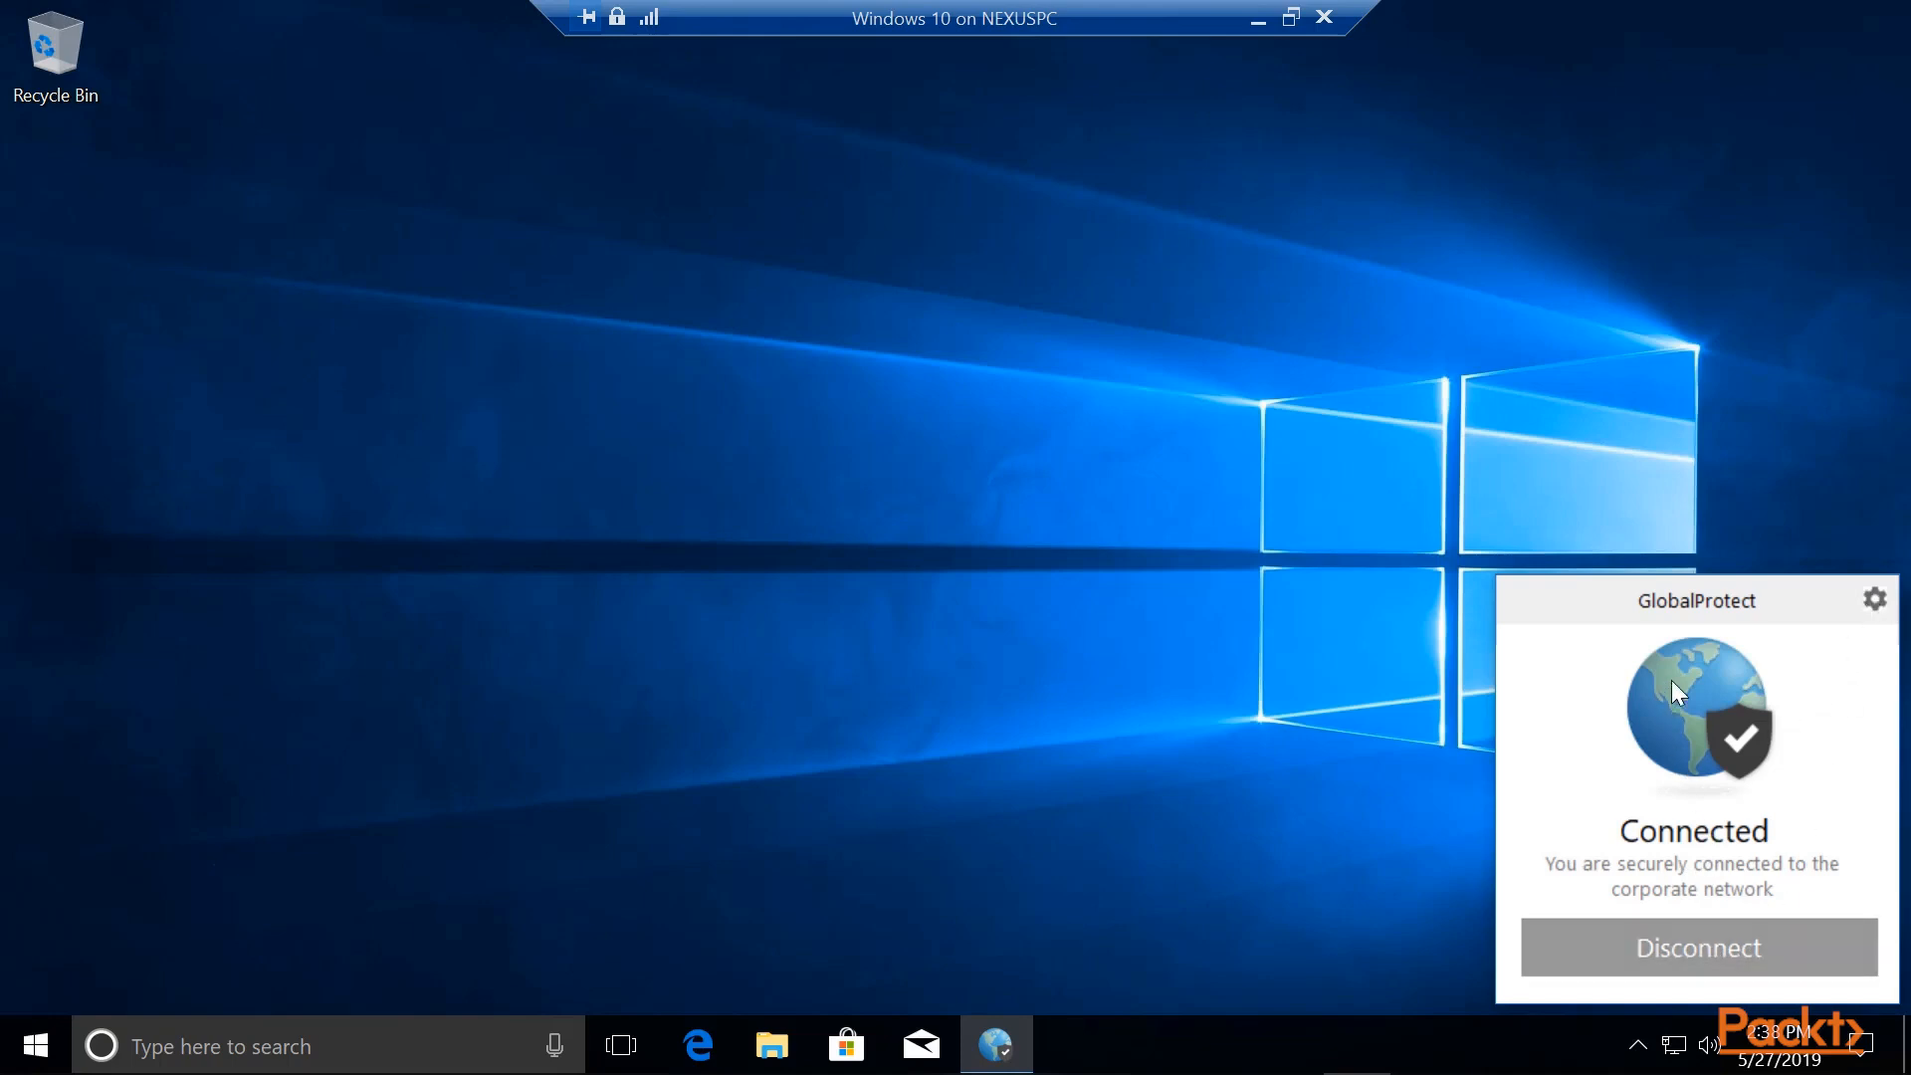
pyautogui.click(1693, 941)
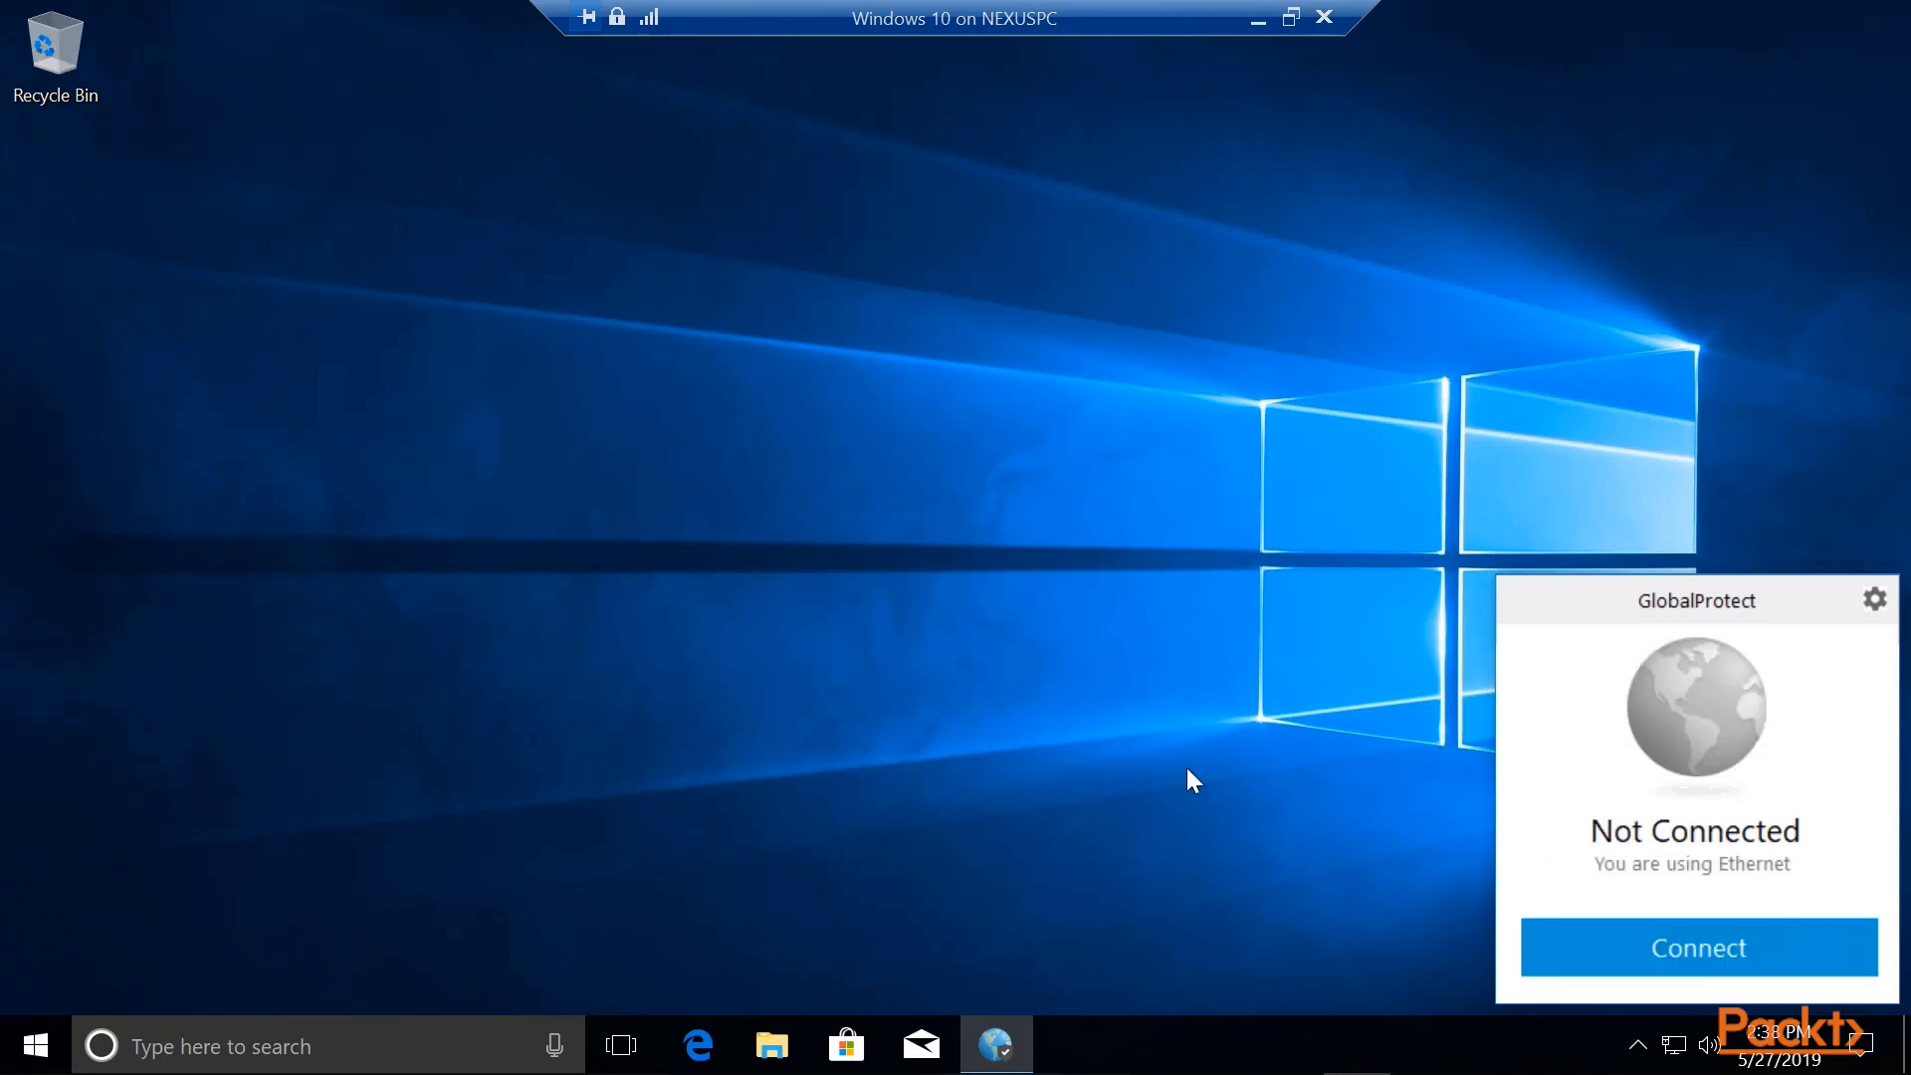